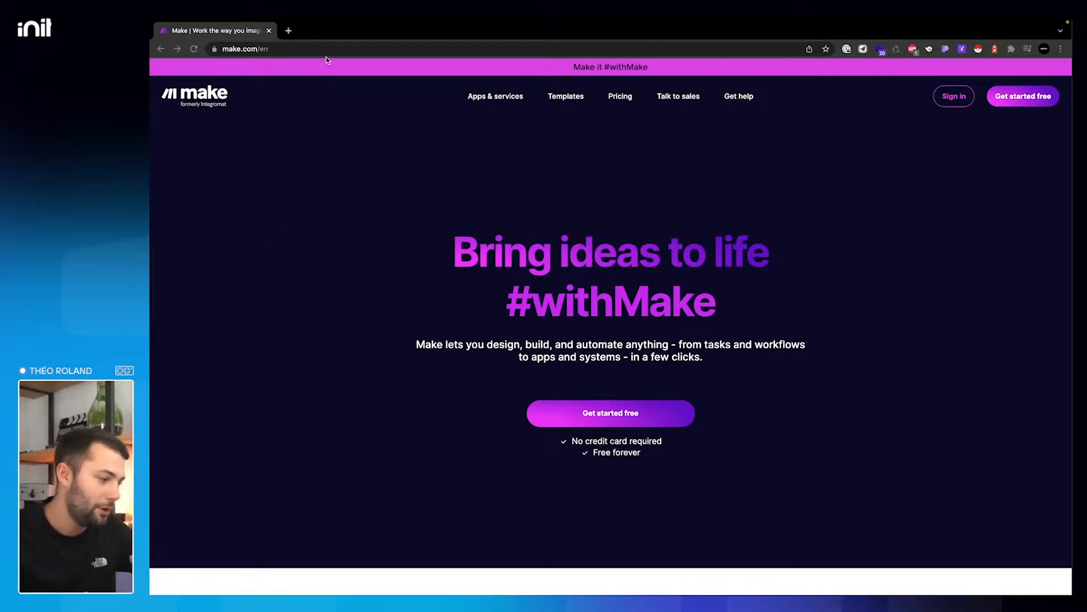
- Load integromat.com in a second browser tab beside the make.com home page
scroll(322, 276, "down", 5)
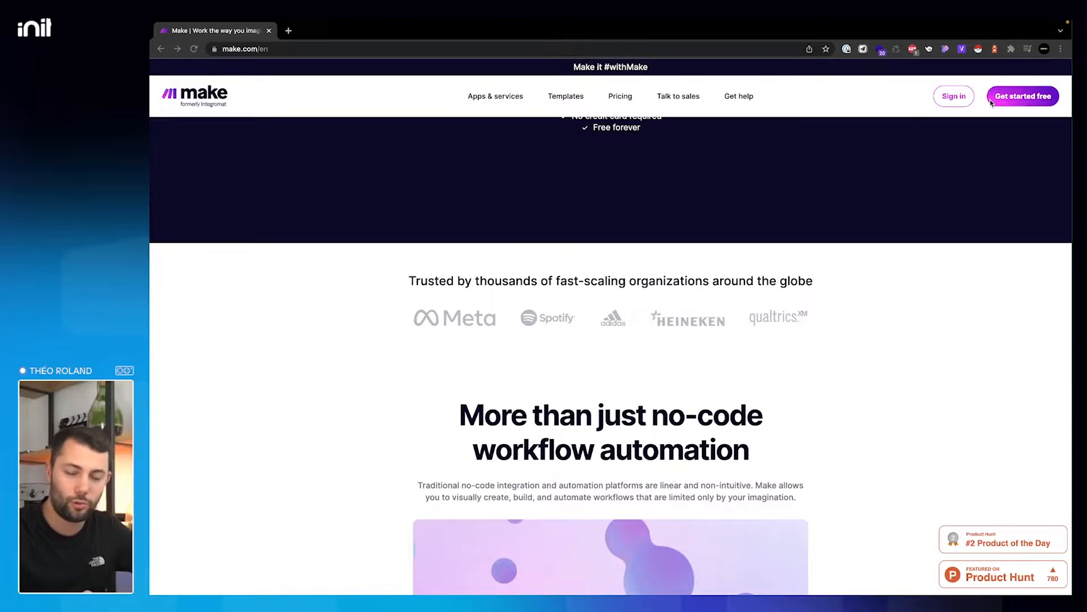
scroll(706, 263, "up", 5)
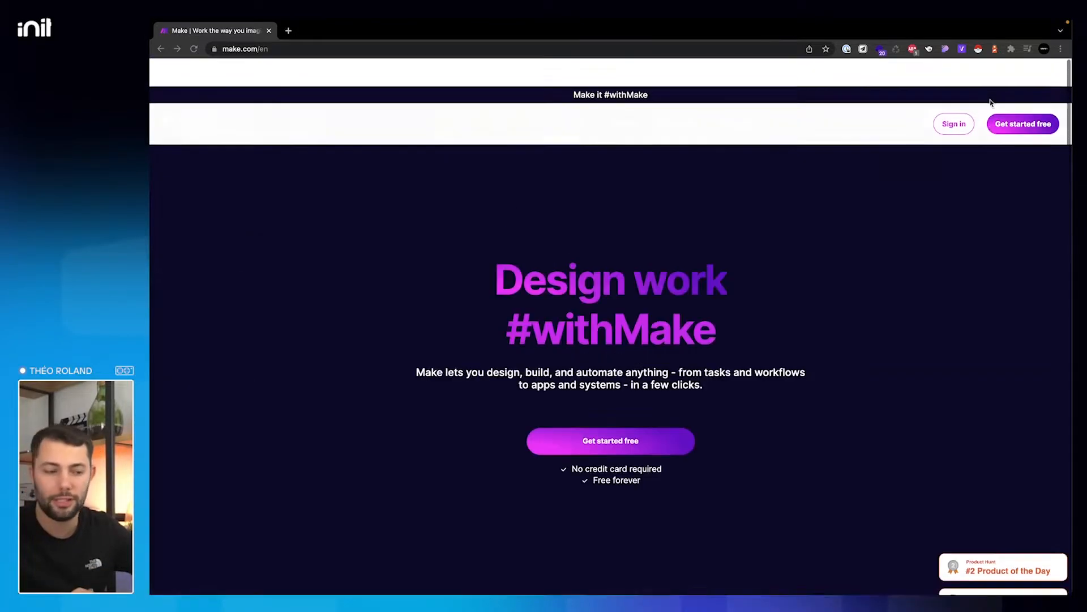
scroll(747, 359, "down", 10)
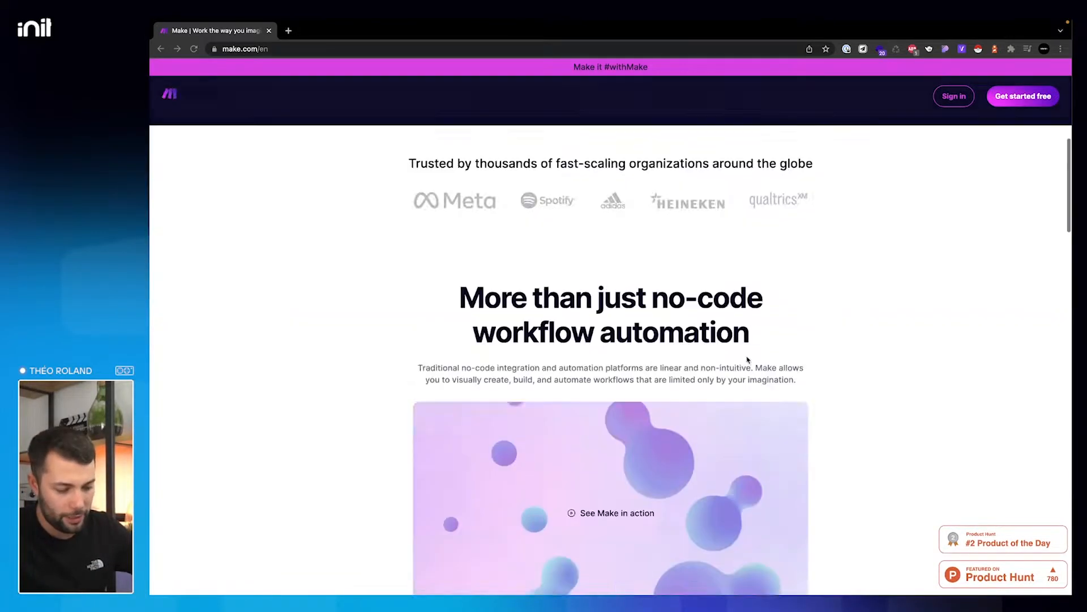
scroll(747, 360, "down", 5)
scroll(746, 360, "up", 1)
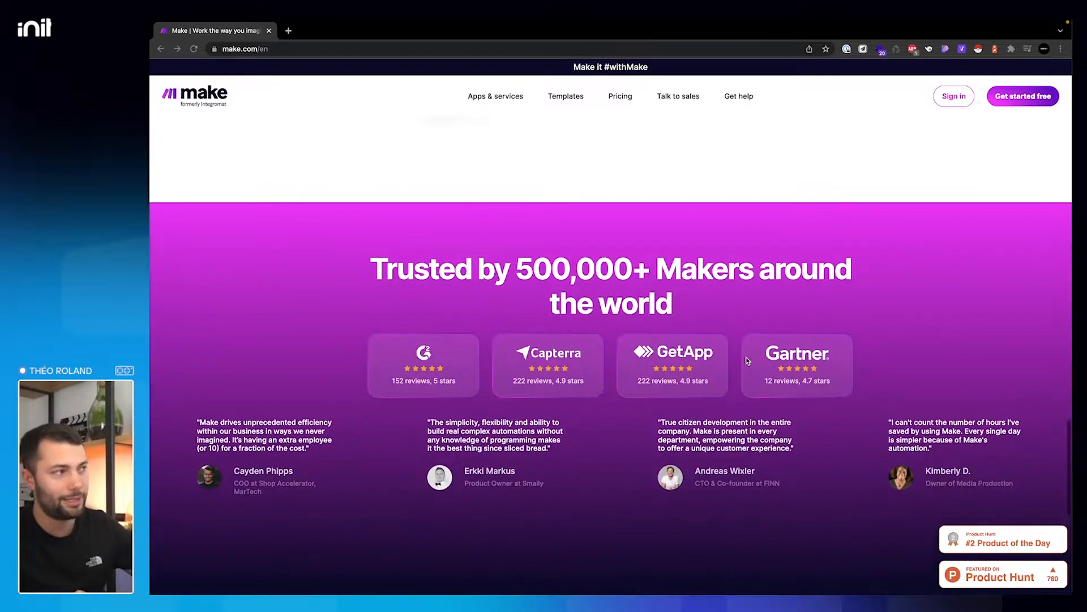
scroll(747, 360, "up", 5)
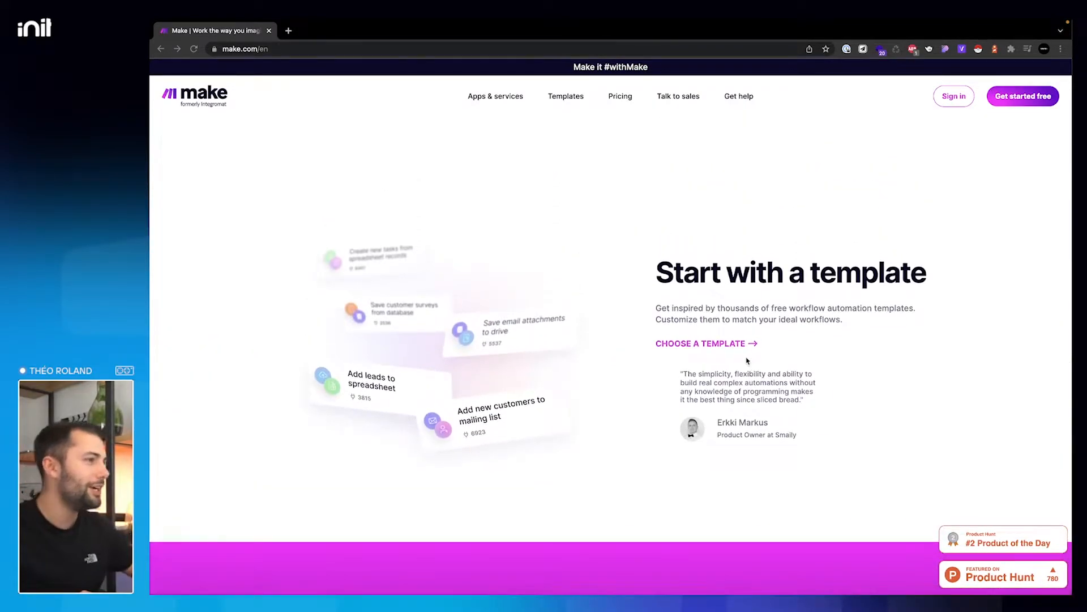
scroll(747, 361, "up", 6)
scroll(746, 361, "up", 2)
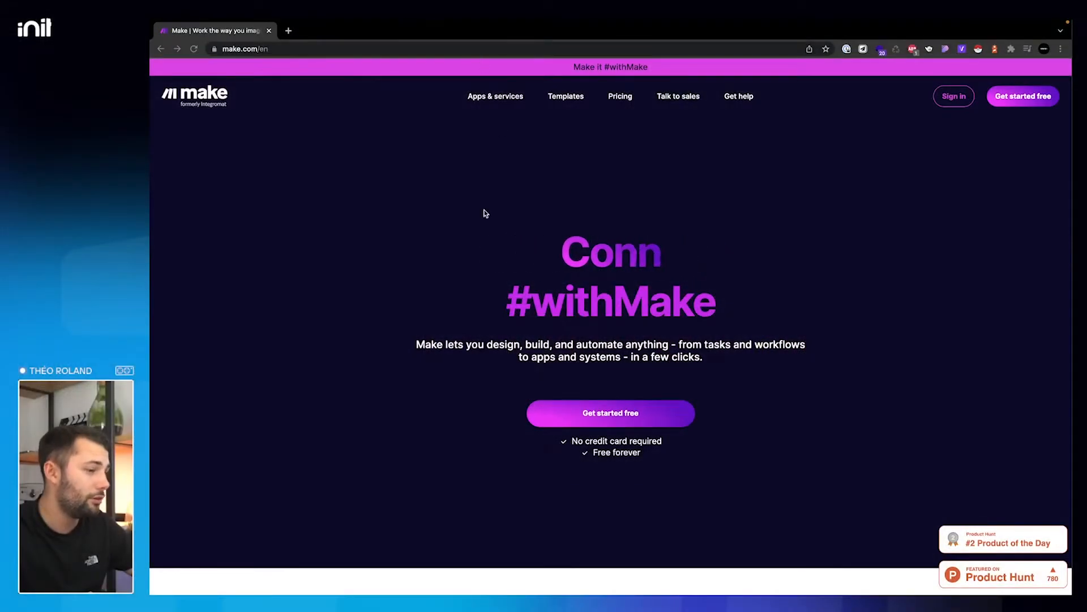
left_click(288, 30)
type("integromat.com")
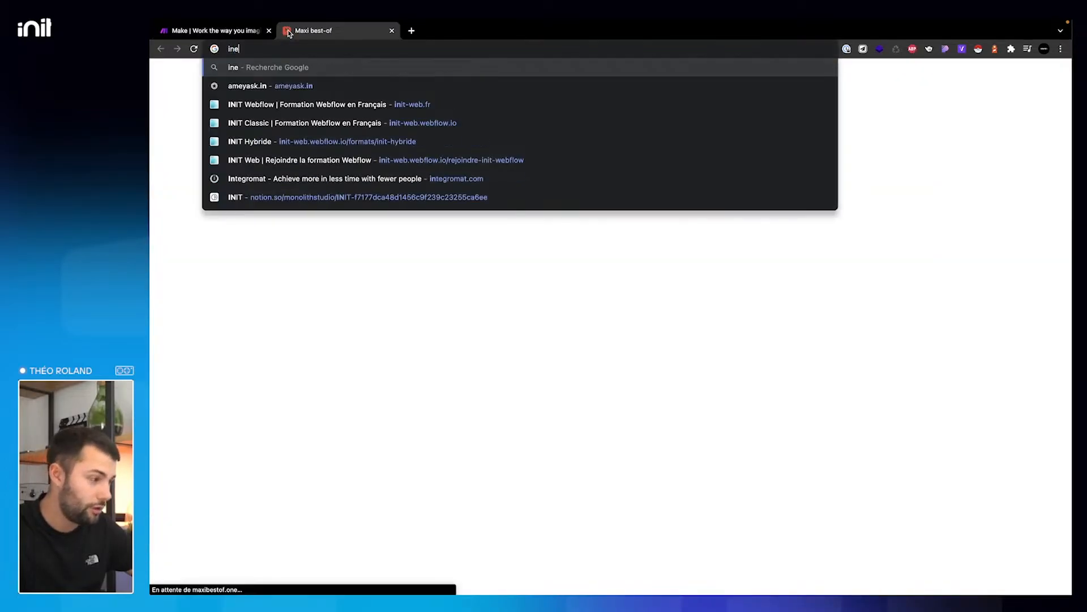
key("Return")
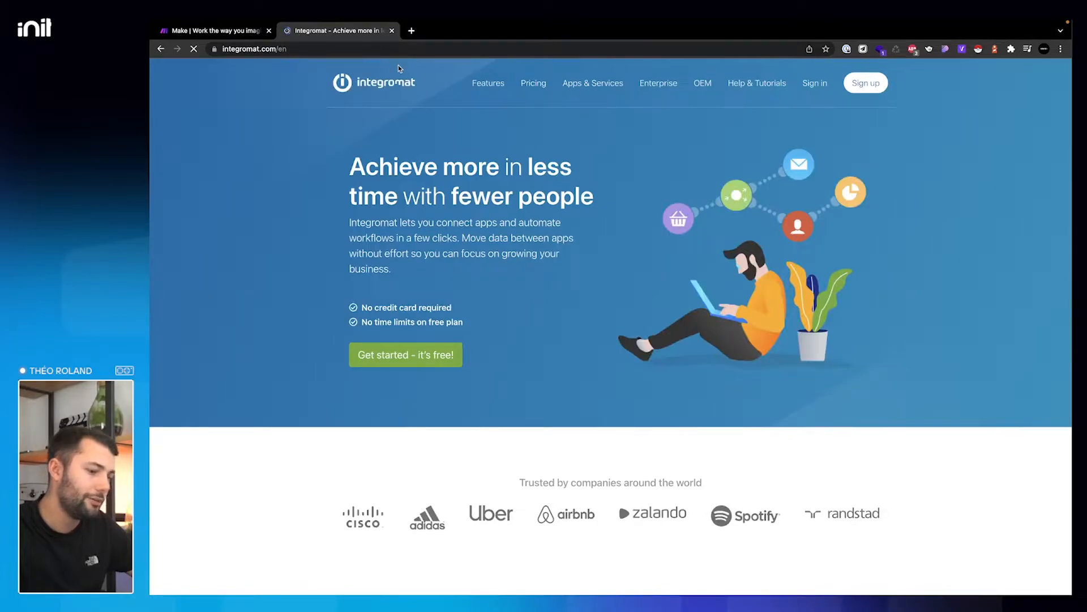
- Back on make.com, browse Templates, Pricing and the sales contact form, then return home
left_click(241, 32)
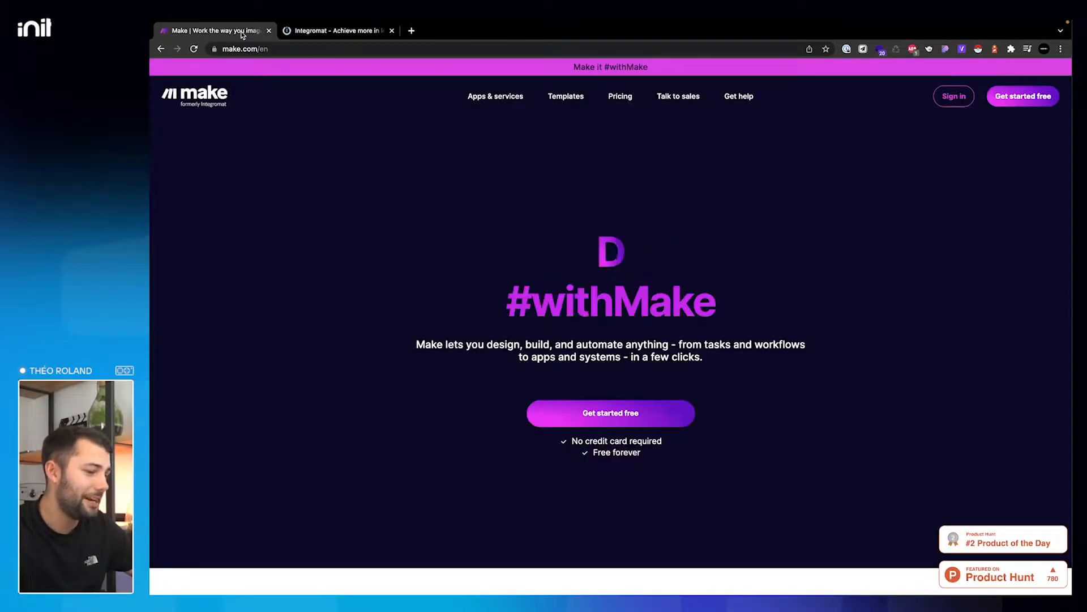
key("ctrl+Tab")
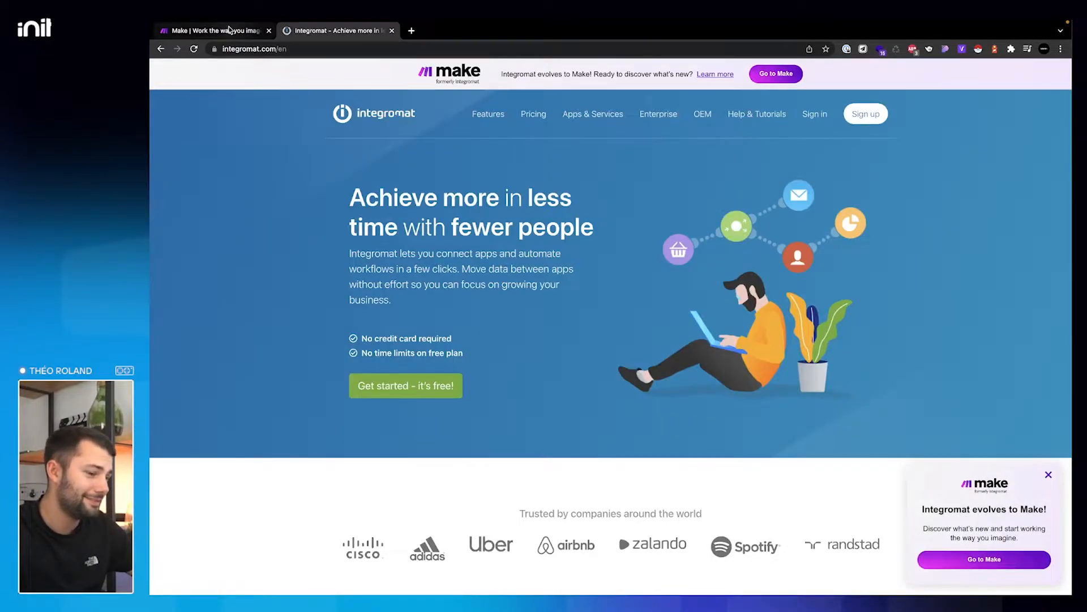
left_click(229, 29)
scroll(408, 275, "down", 5)
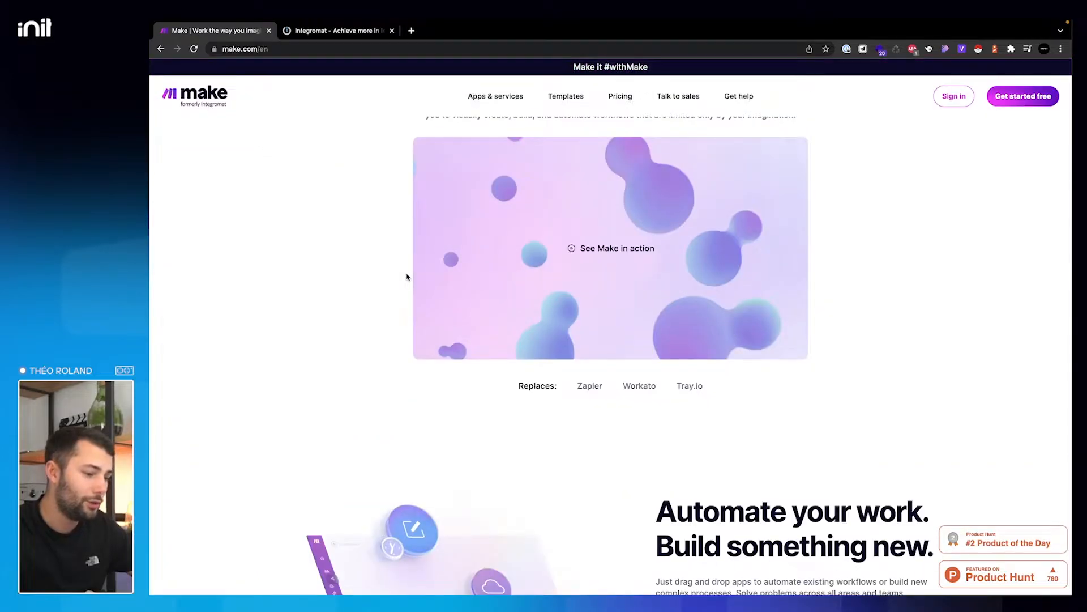
scroll(407, 276, "down", 4)
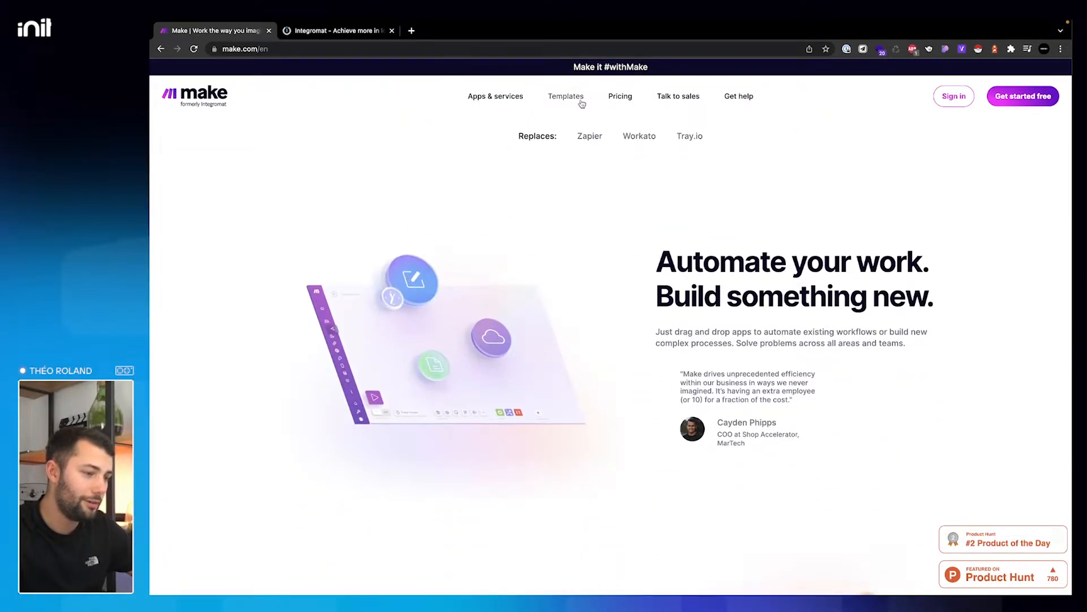
left_click(565, 96)
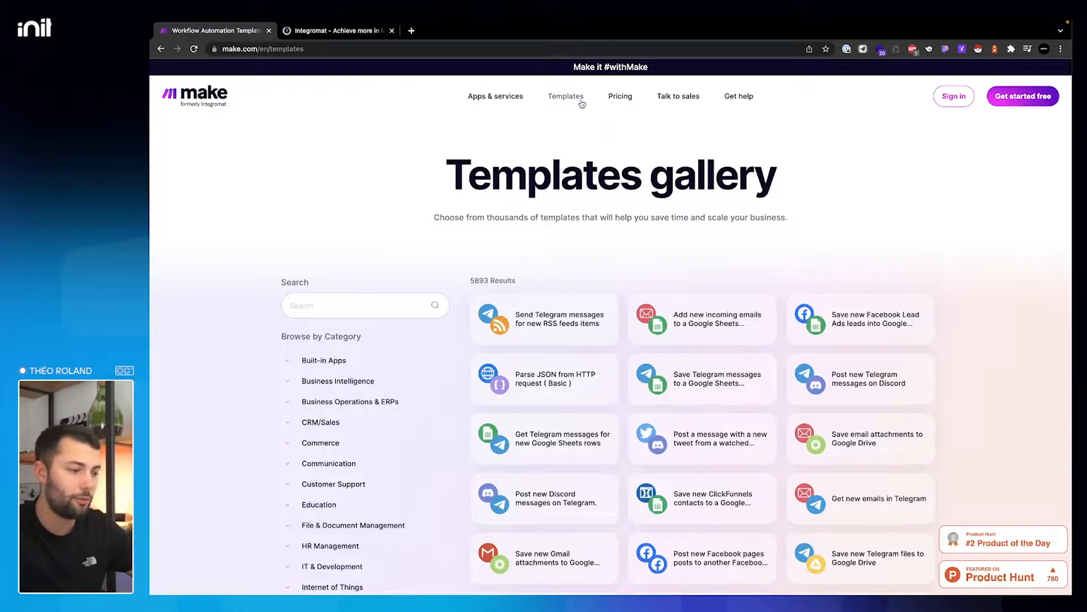
left_click(620, 97)
left_click(660, 99)
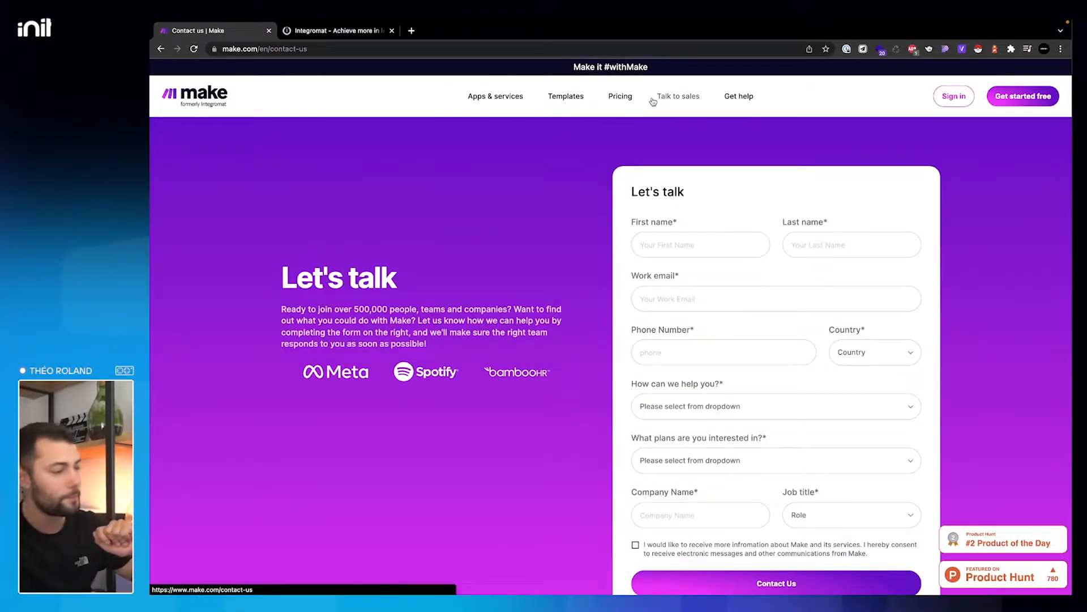
left_click(209, 96)
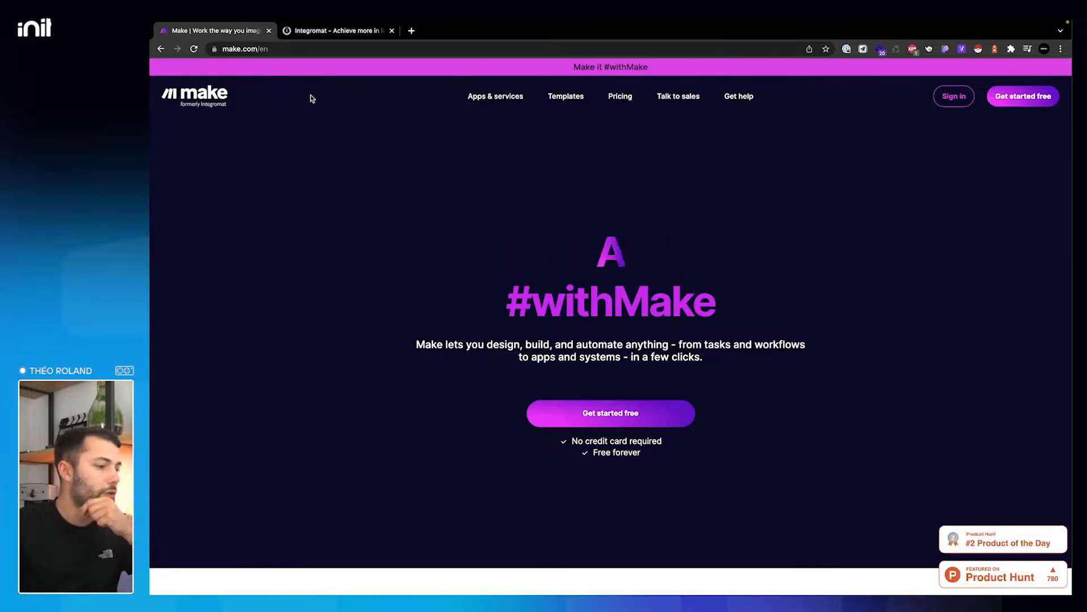
- Start the Make sign-in, then enter the account e-mail on Integromat's sign-in page
left_click(956, 104)
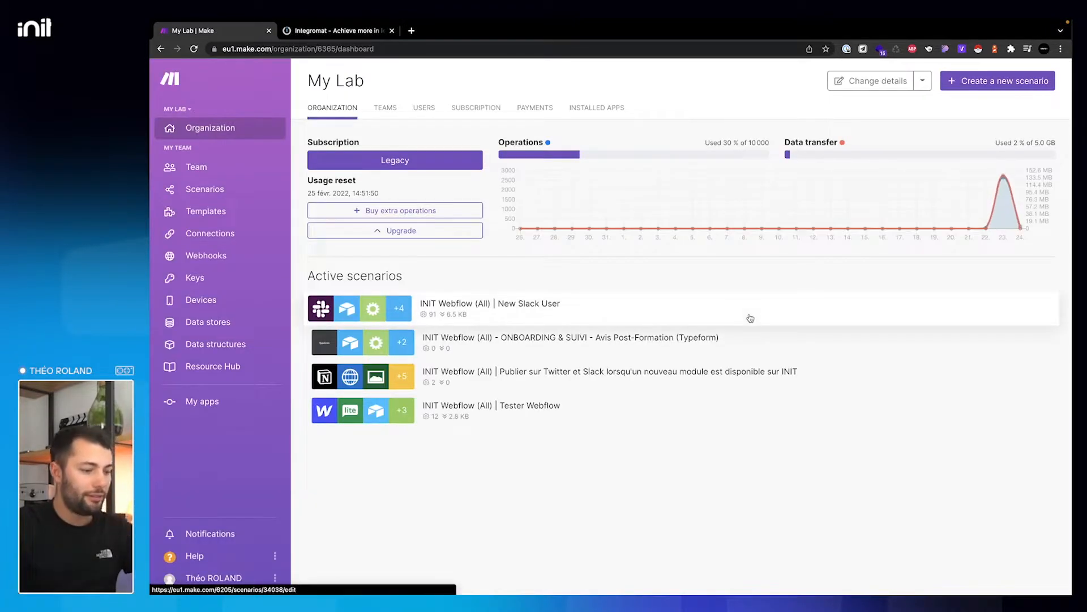
left_click(339, 32)
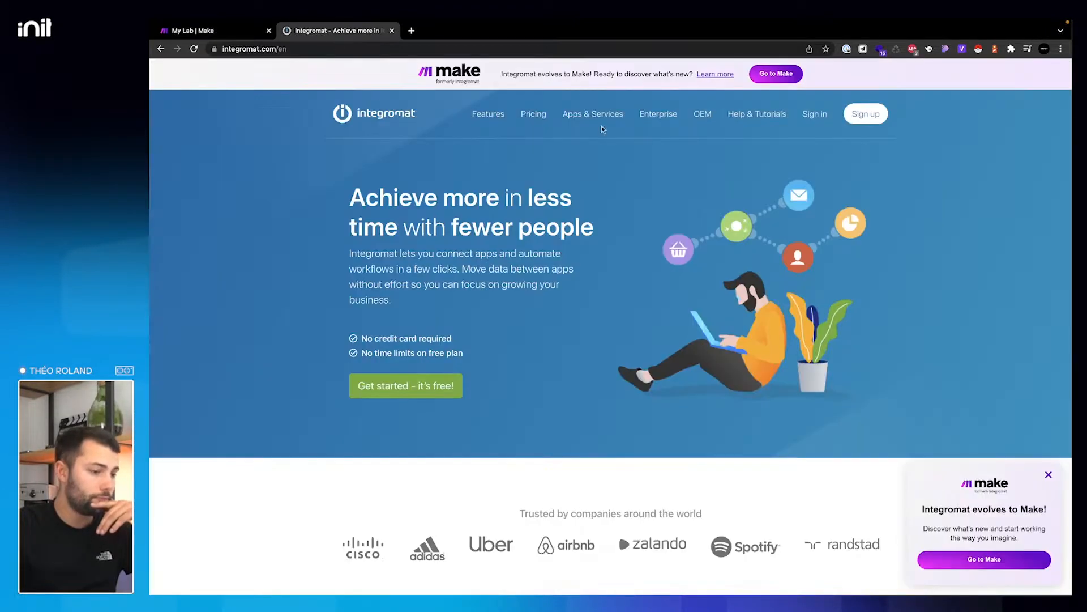
left_click(817, 115)
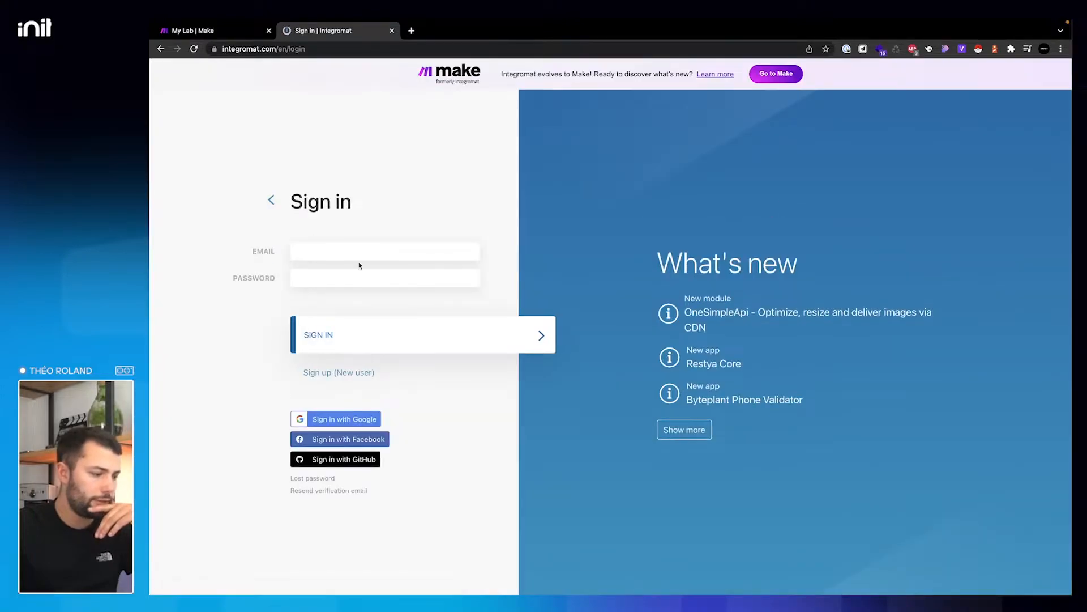
left_click(364, 249)
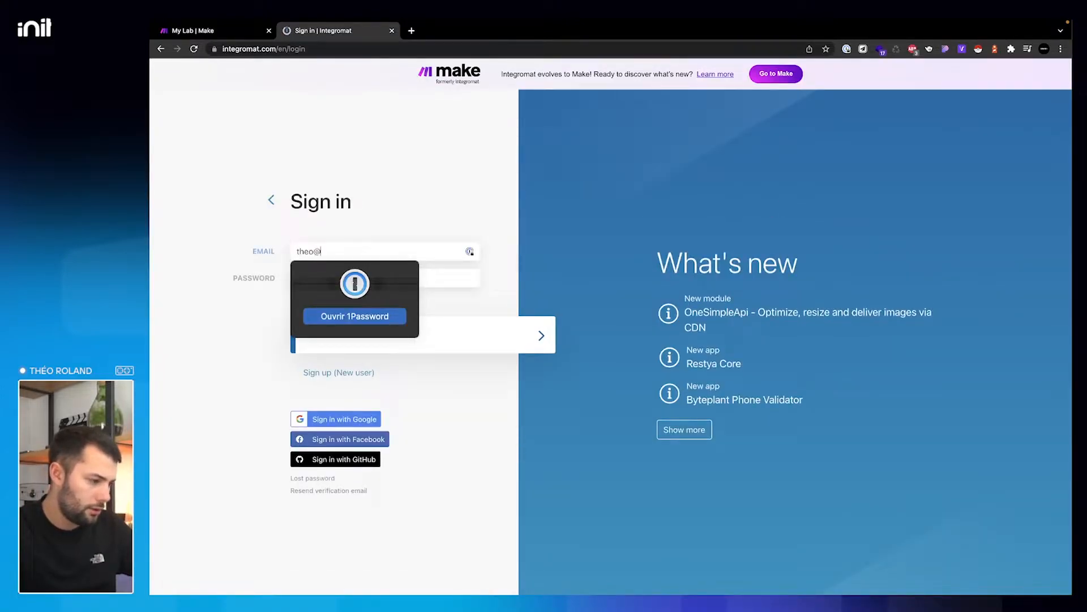
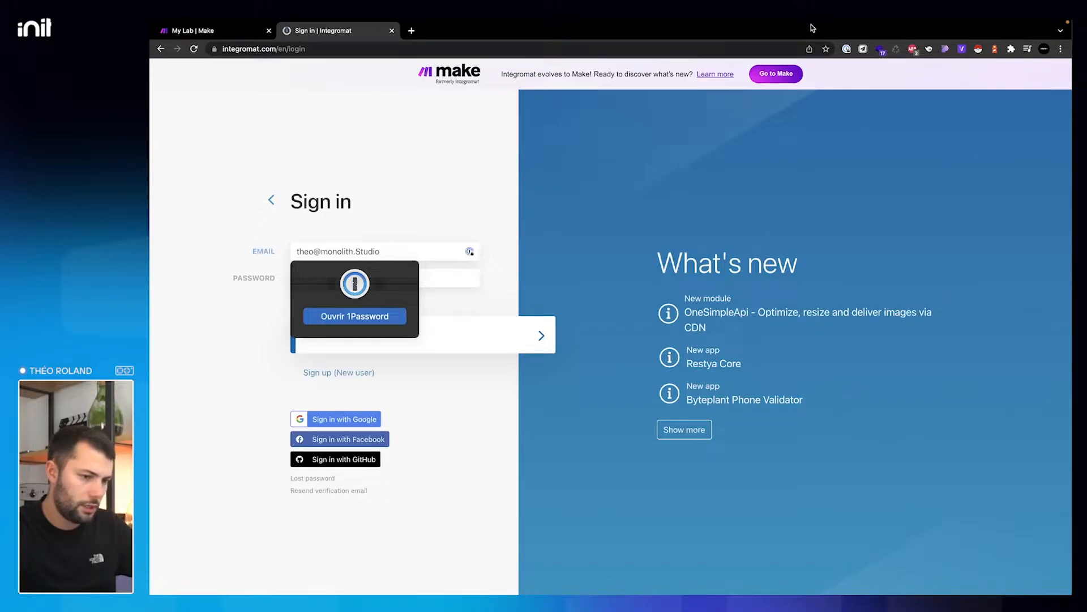
- Copy the saved Make password from 1Password, paste it in, and submit the Integromat sign-in
left_click(847, 49)
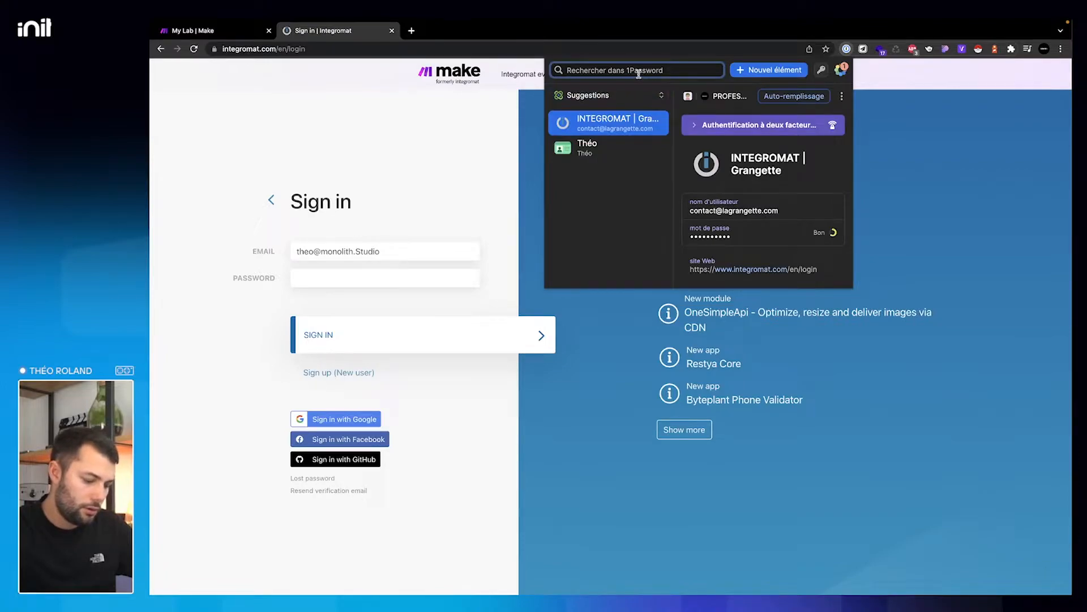
type("make")
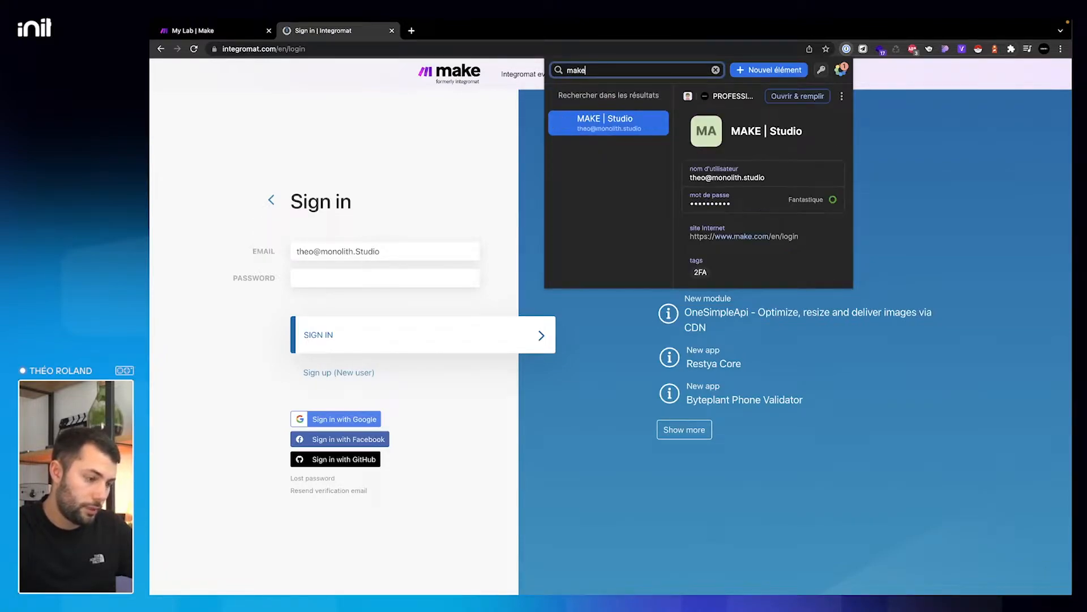
left_click(793, 200)
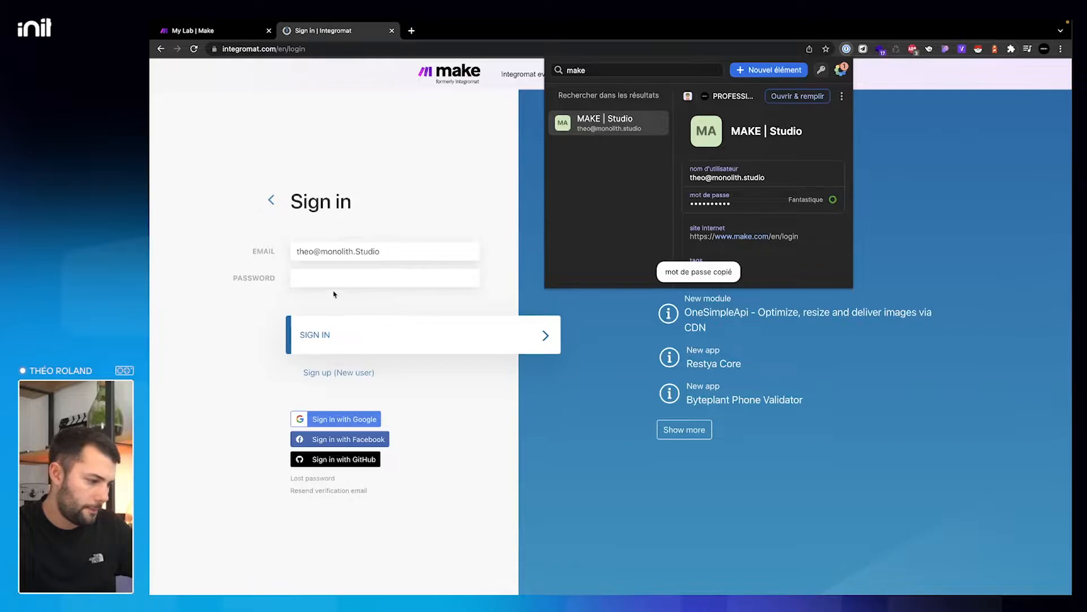
left_click(435, 277)
key("super+v")
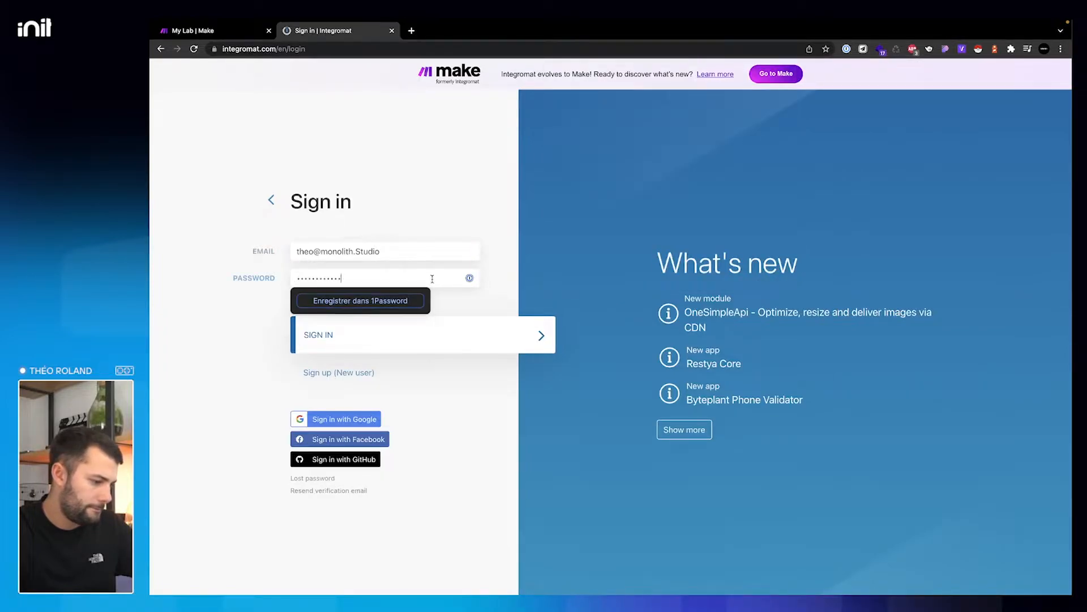
left_click(359, 332)
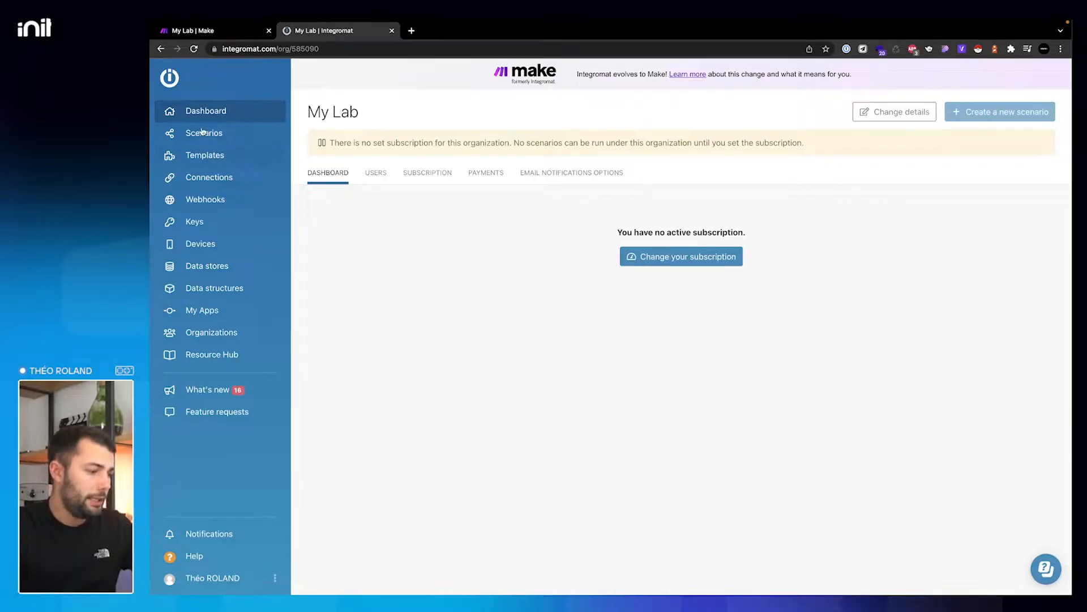
- Compare the Make and Integromat tabs, then show Make's My Team dashboard with its four active scenarios
left_click(221, 32)
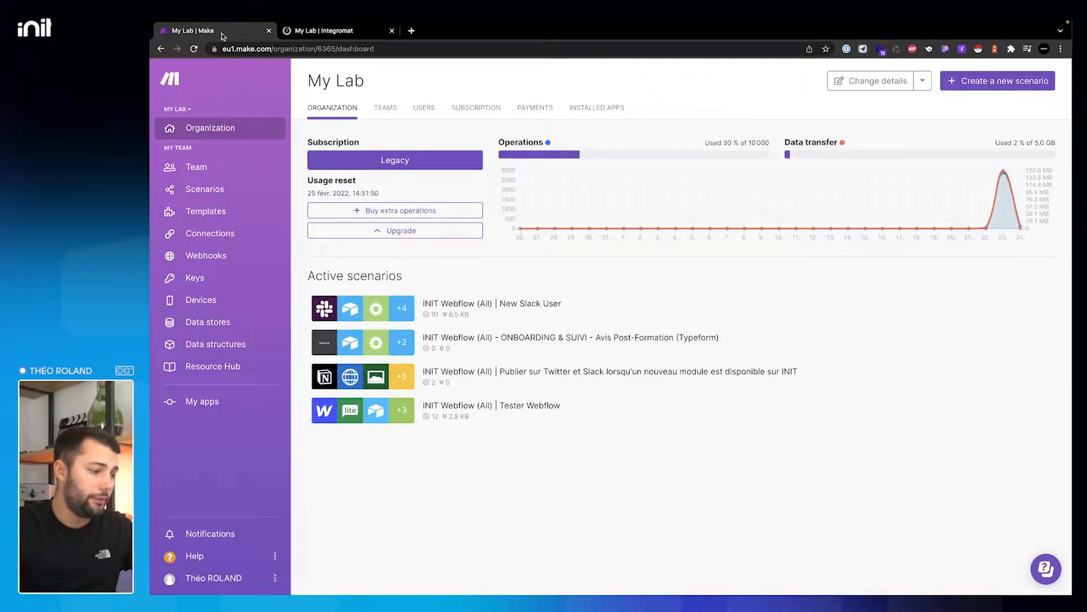
left_click(325, 33)
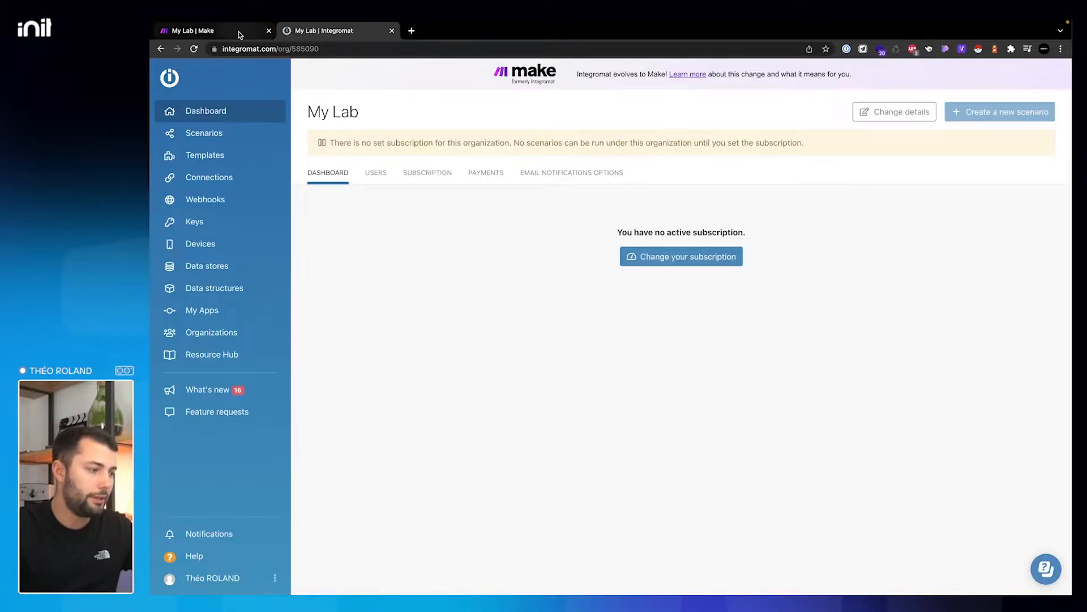
left_click(221, 31)
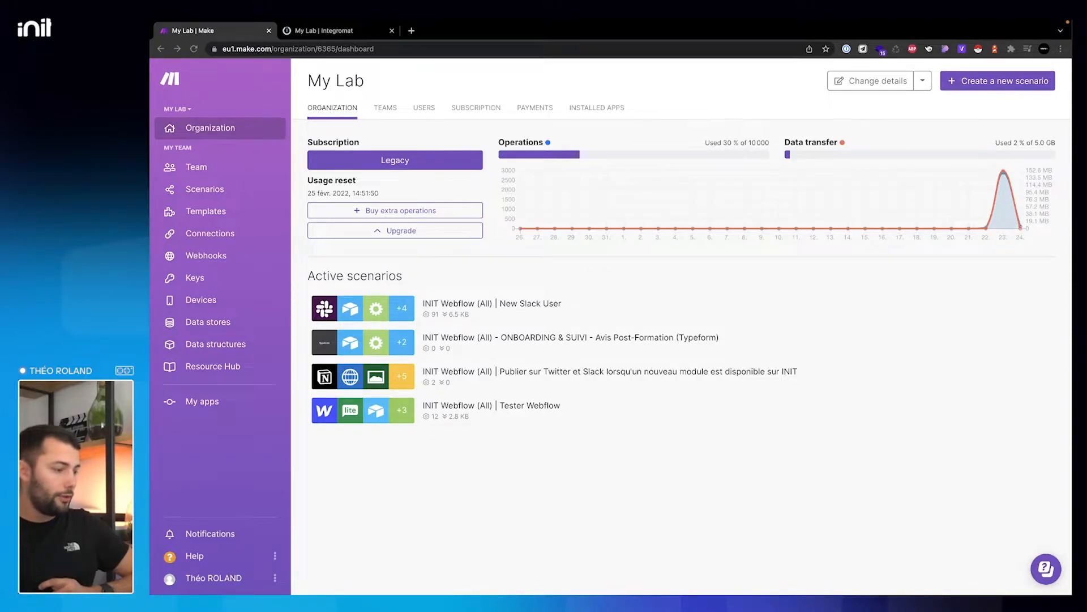
left_click(199, 169)
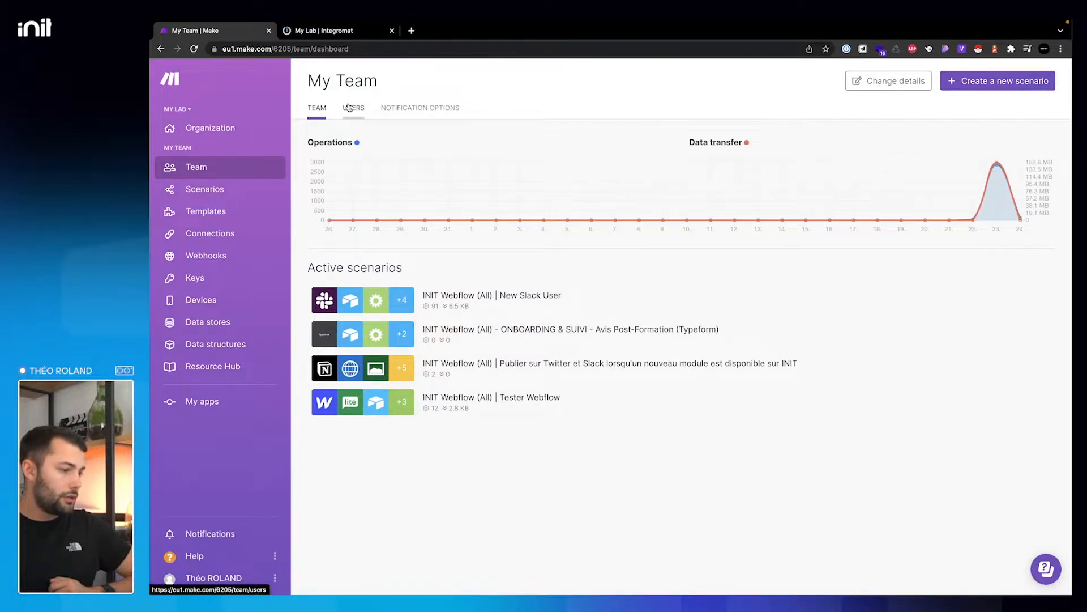
- Show the team's Users list with its single Team Admin member
left_click(349, 107)
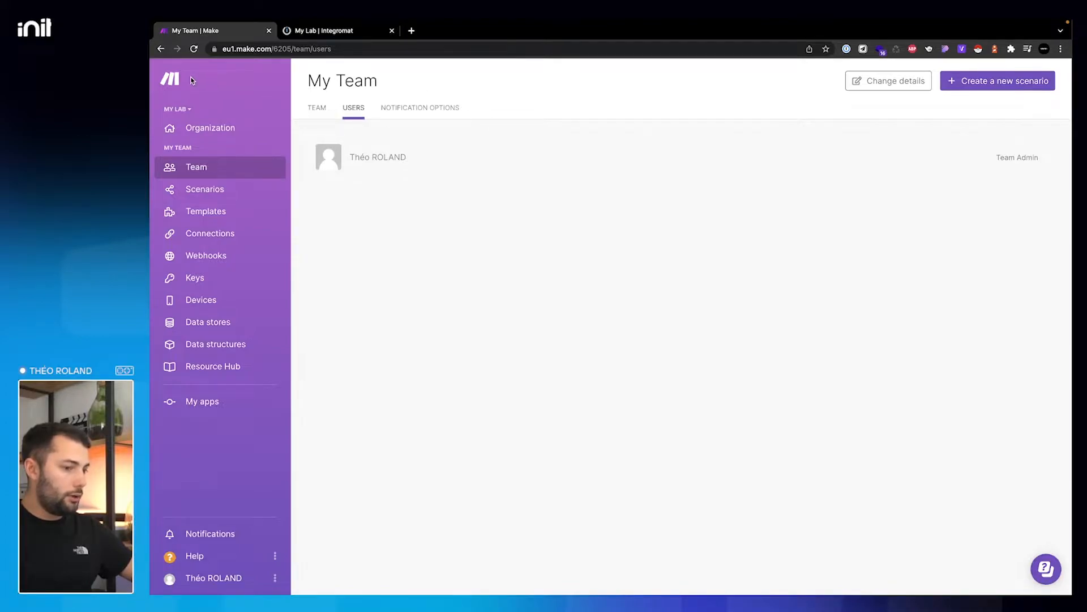
- Open make.com in a new tab and go to its Pricing page
left_click(411, 31)
type("ma")
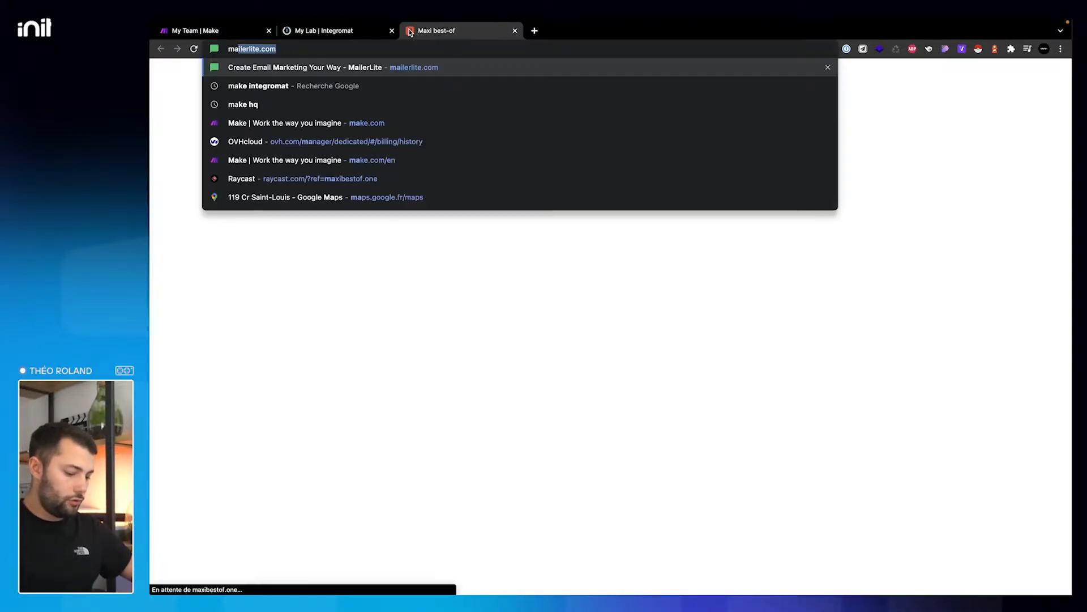
type("ke")
key("Return")
left_click(617, 100)
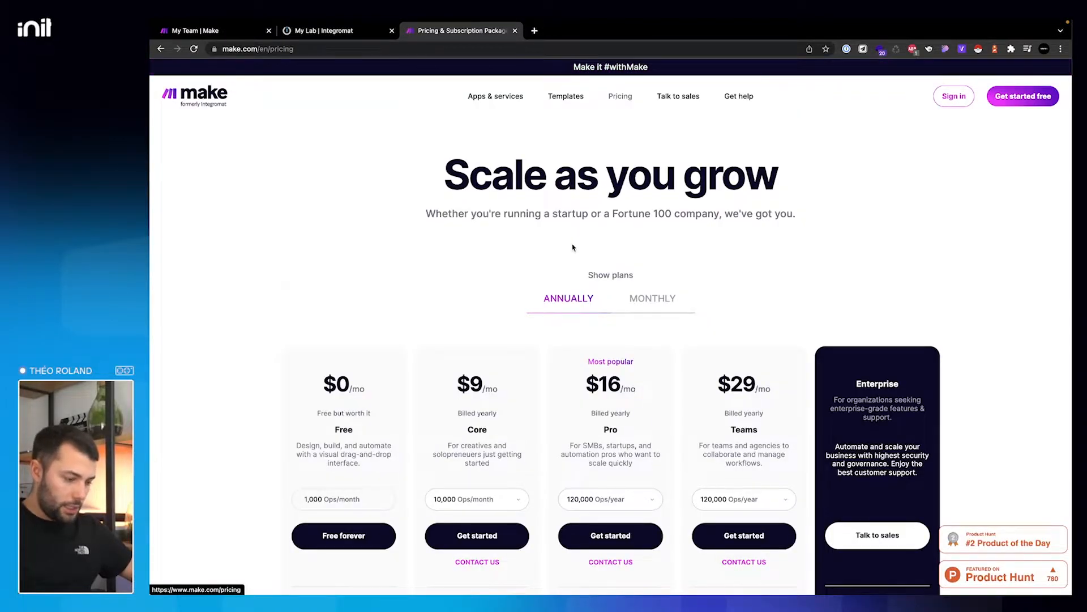
scroll(573, 247, "down", 3)
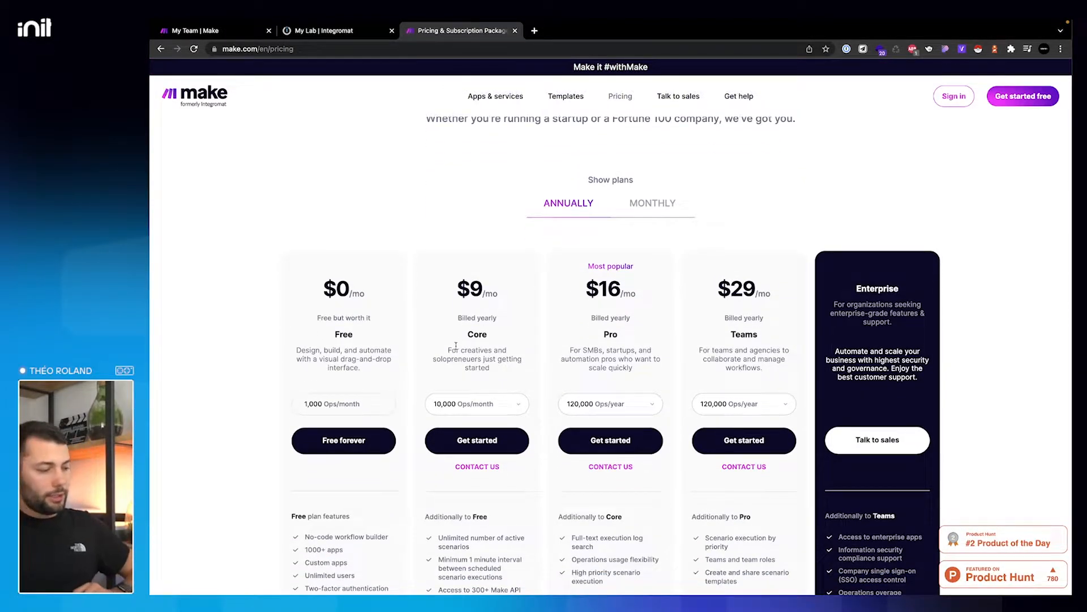
- In the Integromat tab, try integromat.com/pricing, then revert to the My Lab dashboard
left_click(331, 31)
left_click(304, 49)
type("integromat.com")
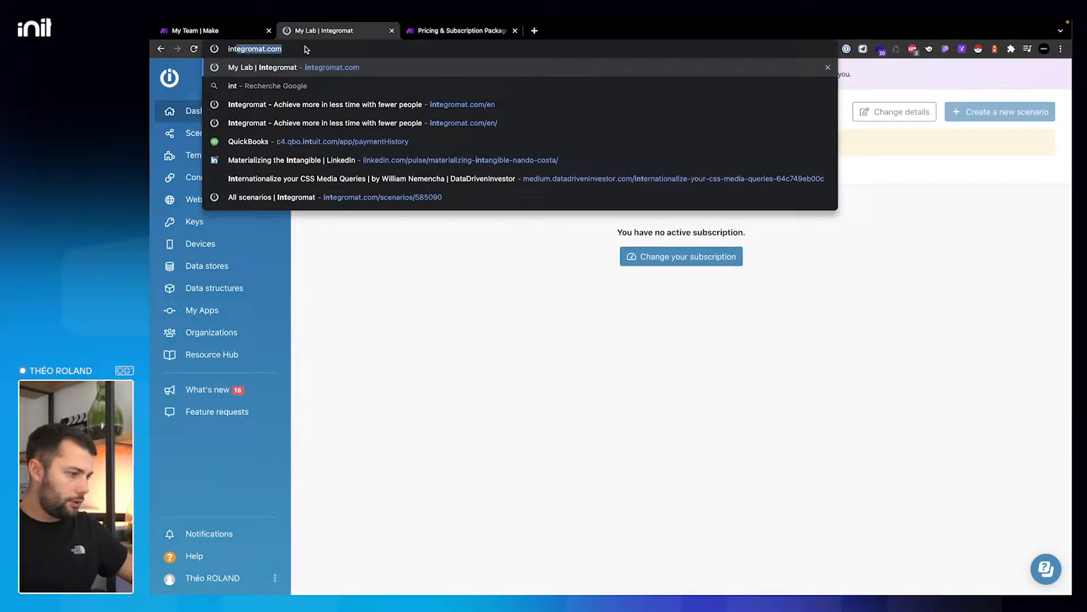
key("Right")
type("/pricing")
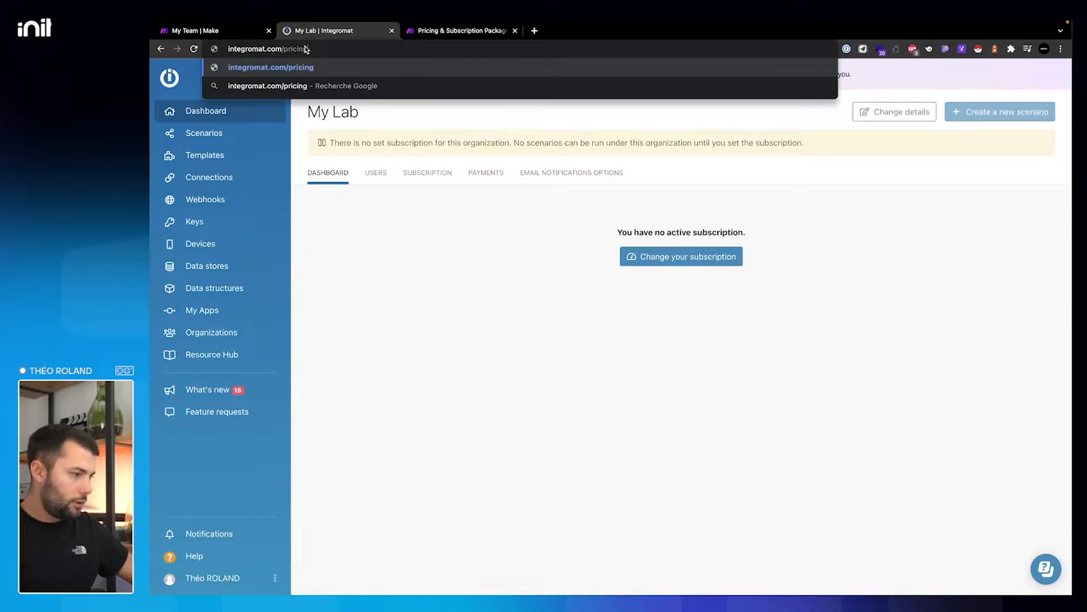
key("Return")
left_click(345, 50)
double_click(286, 48)
key("BackSpace")
key("Return")
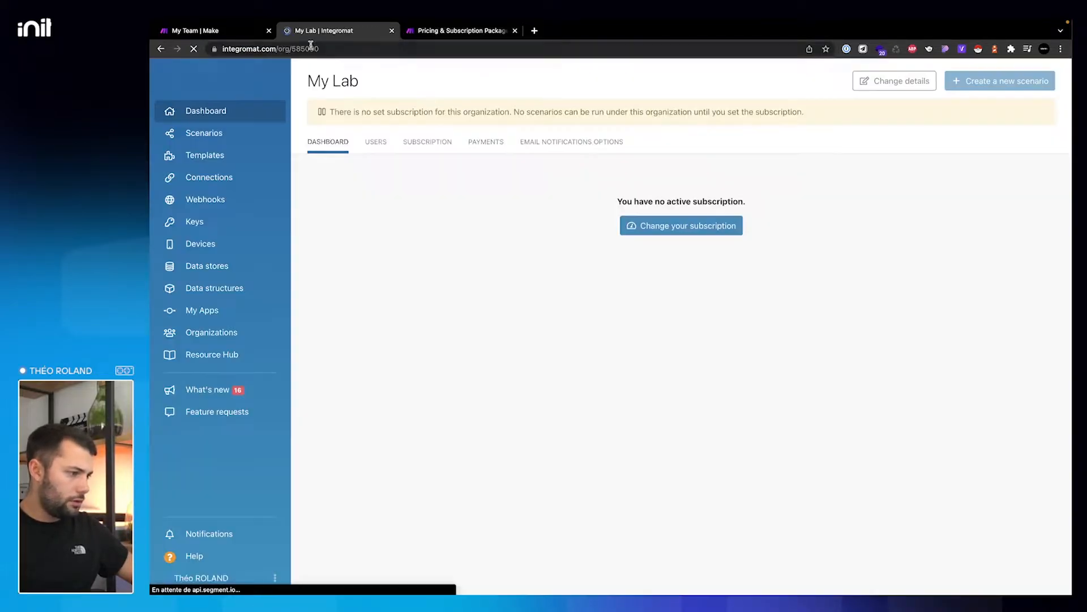
- Expand the Core plan's operation volume options on Make's pricing page, then return to the team tab
left_click(462, 30)
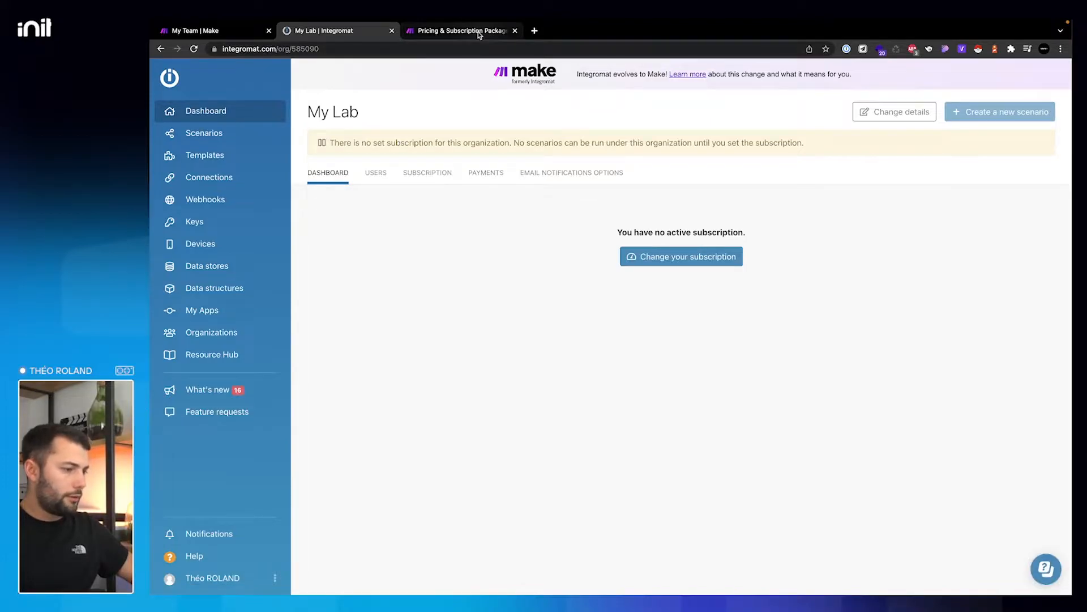
scroll(580, 239, "down", 1)
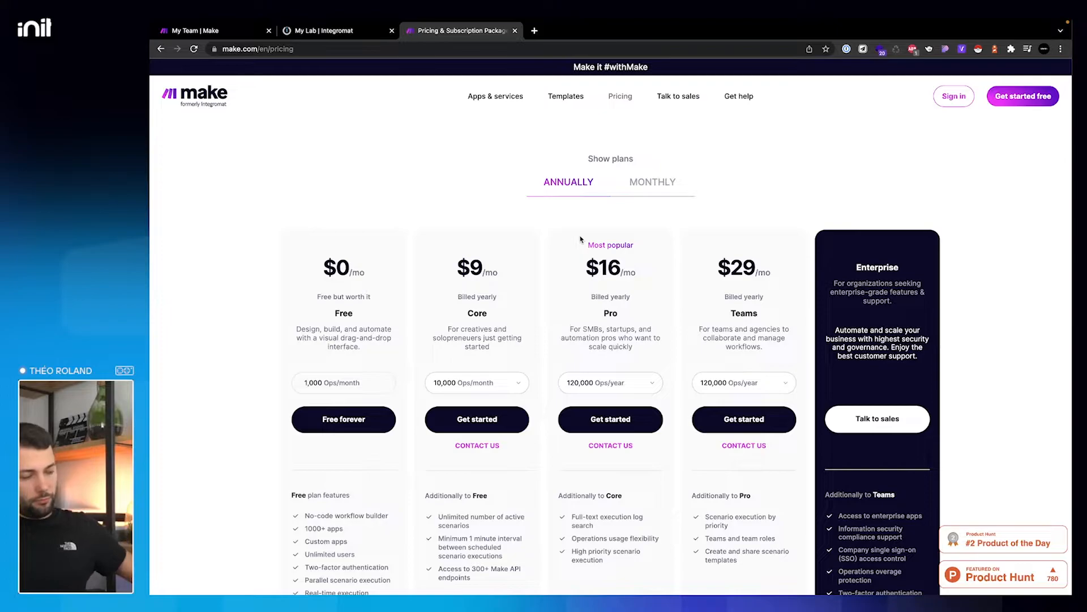
left_click(519, 392)
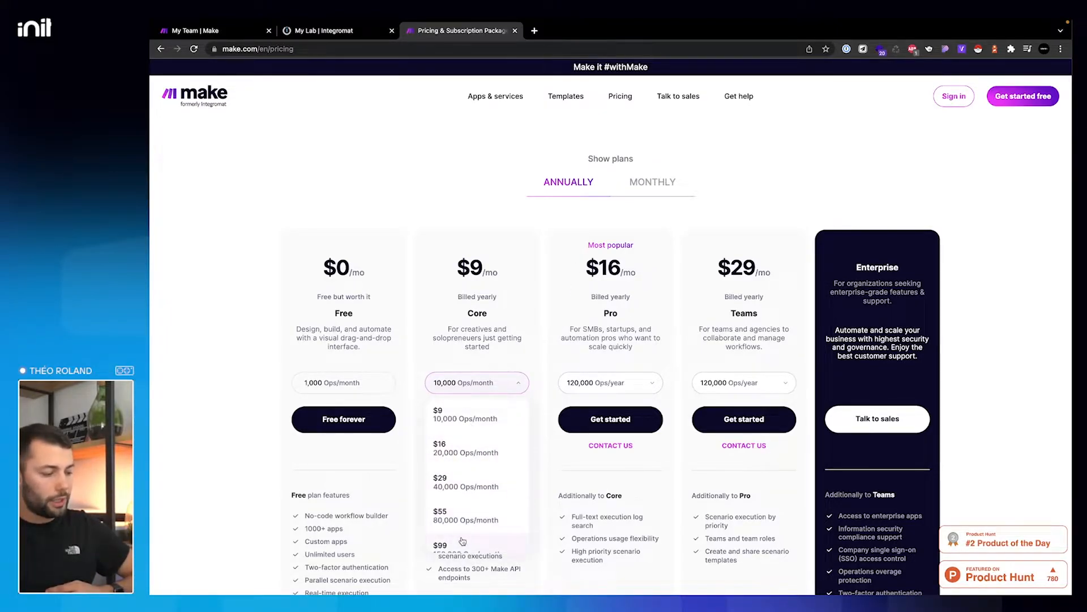
left_click(254, 33)
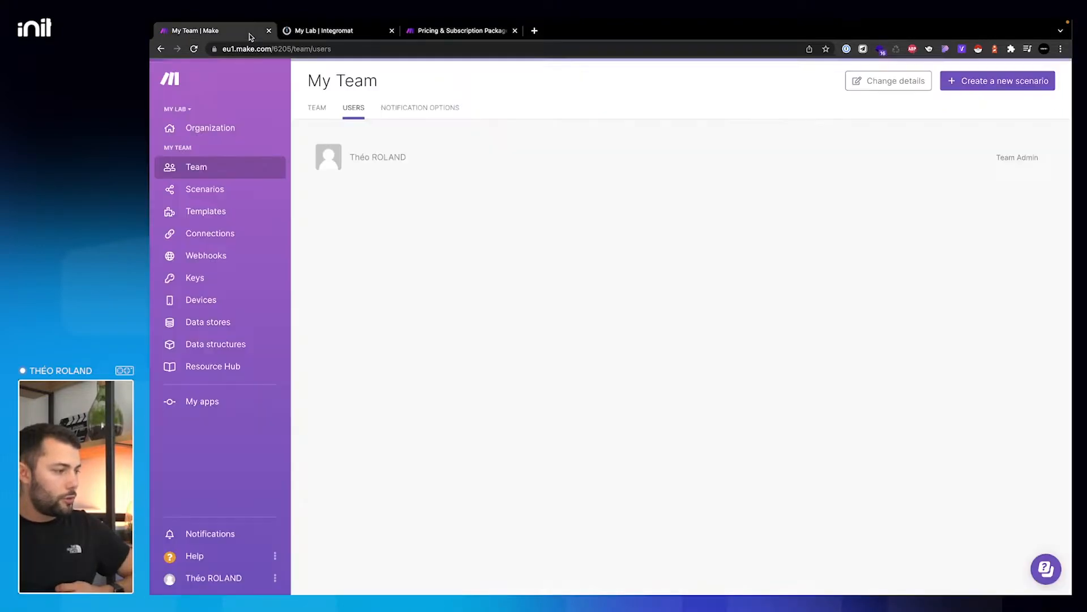
- Open the My Lab organization dashboard and review its operations usage chart
left_click(213, 128)
mouse_move(998, 231)
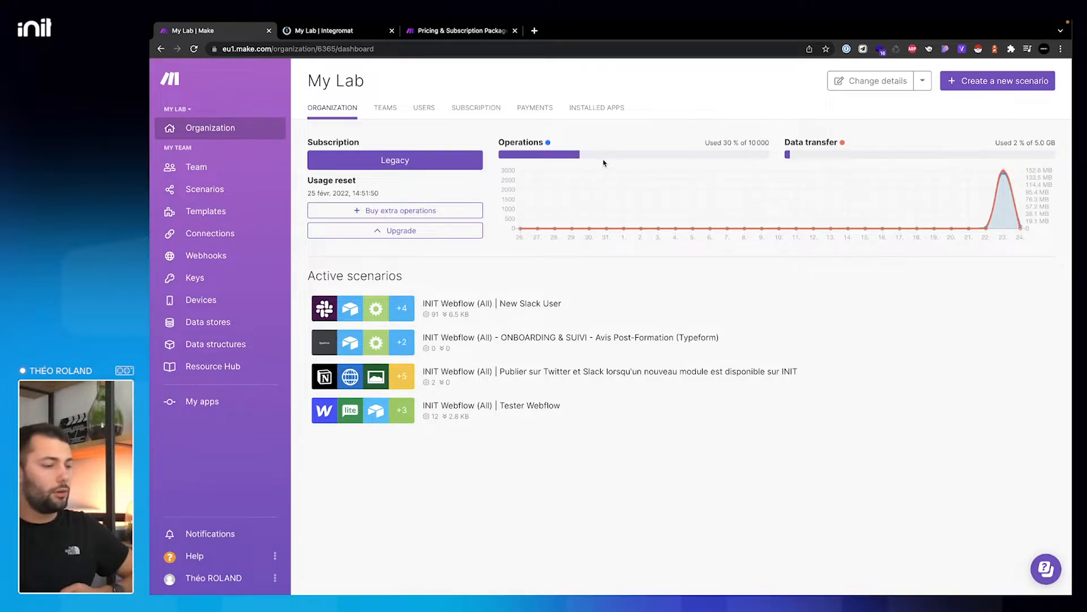
mouse_move(1004, 173)
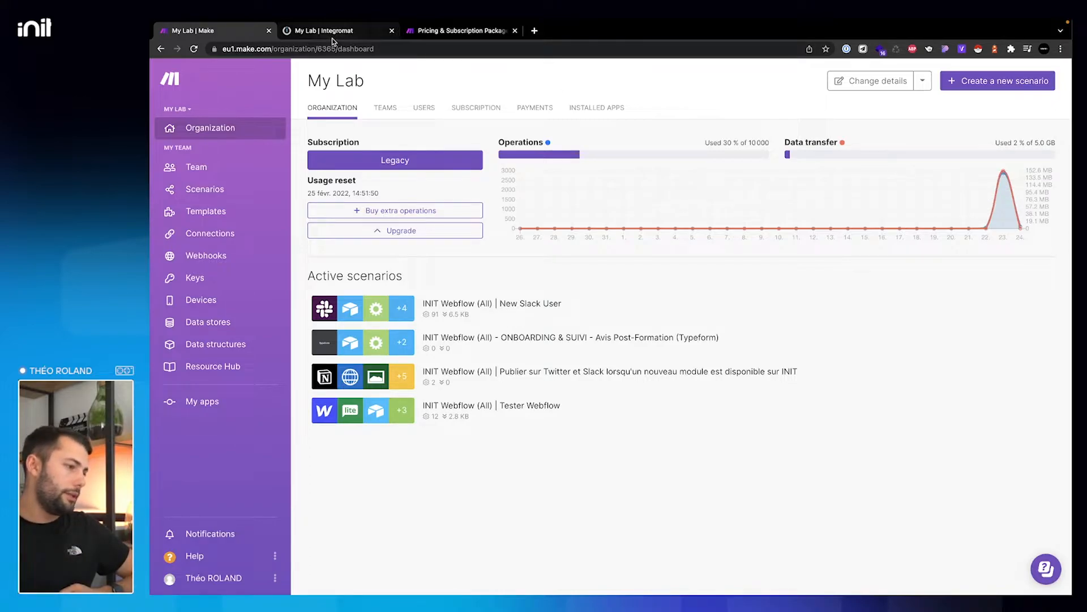
- Back on Make's pricing page, list the Core plan's monthly operation tiers ($9 to $55)
left_click(348, 37)
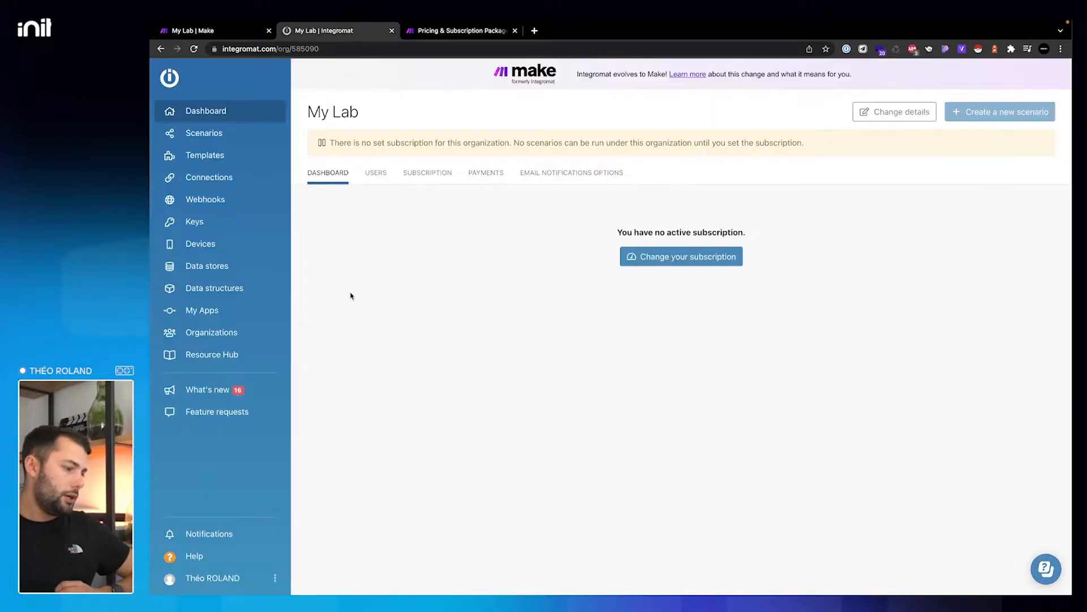
left_click(460, 30)
left_click(461, 384)
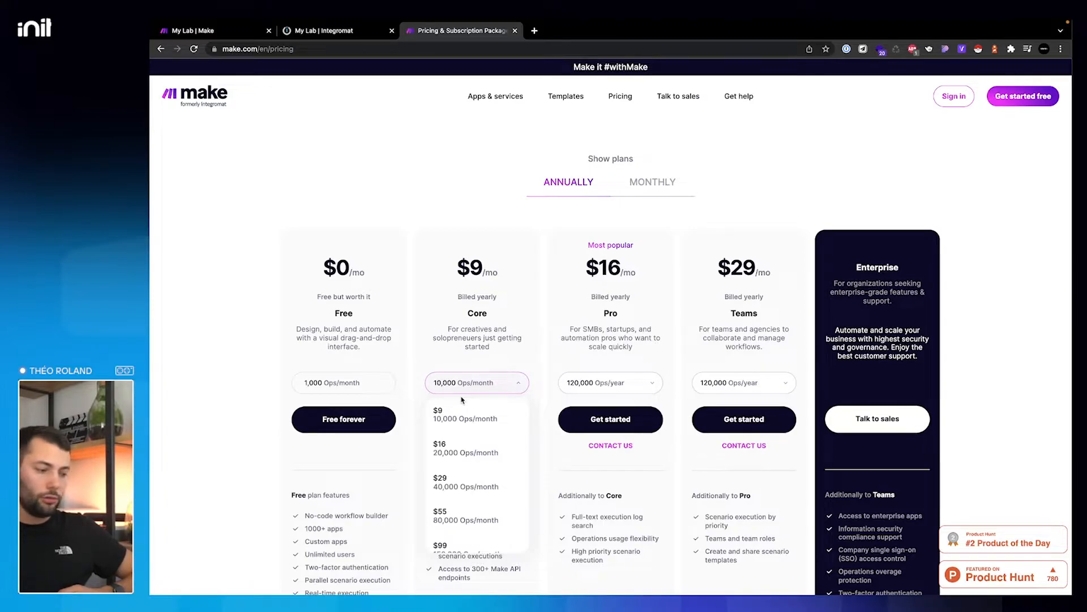
- Scroll through the Core plan's operation tiers and keep 10,000 Ops/month selected
scroll(462, 413, "down", 1)
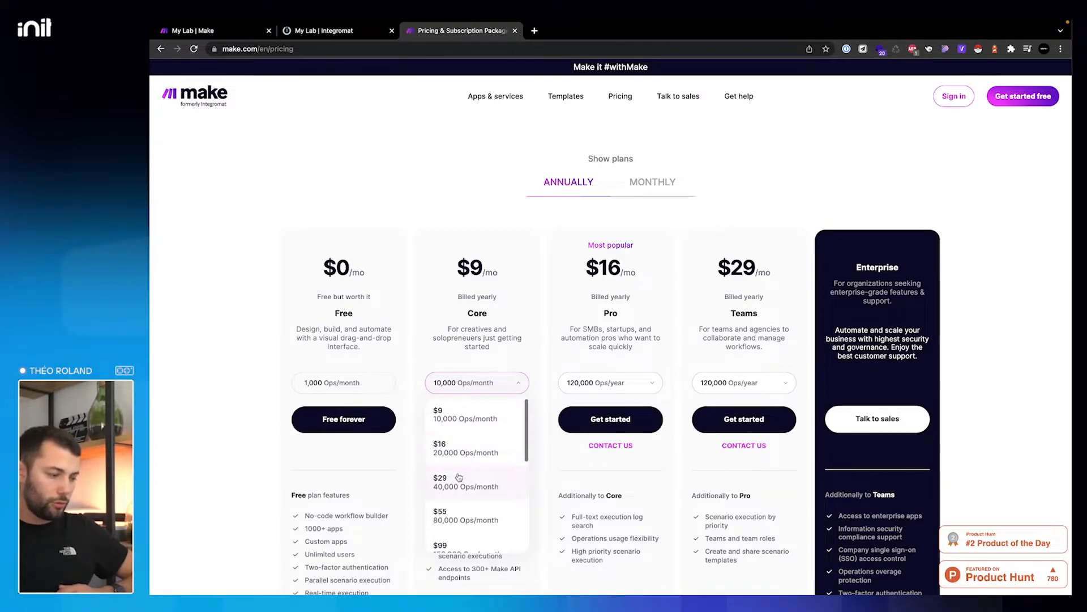
scroll(521, 419, "down", 2)
scroll(520, 418, "up", 3)
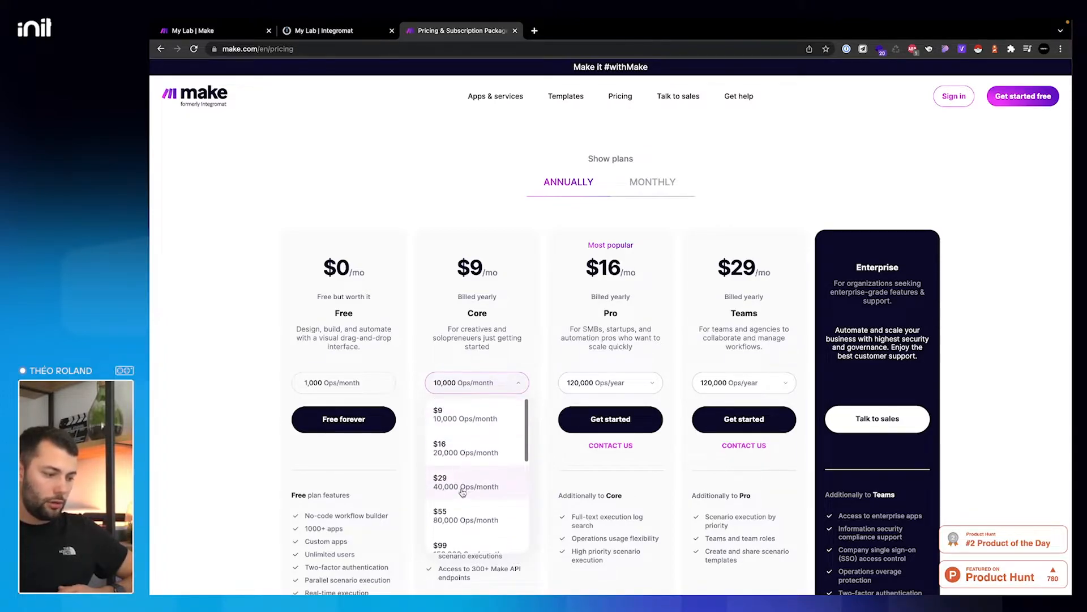
left_click(518, 382)
scroll(520, 374, "down", 1)
scroll(490, 357, "down", 1)
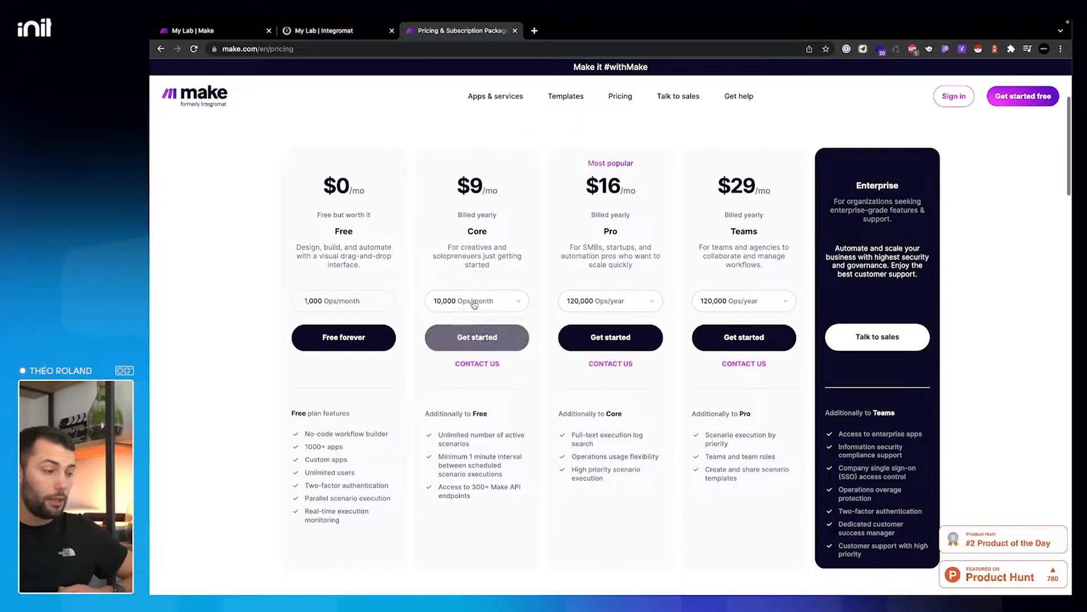
left_click(473, 303)
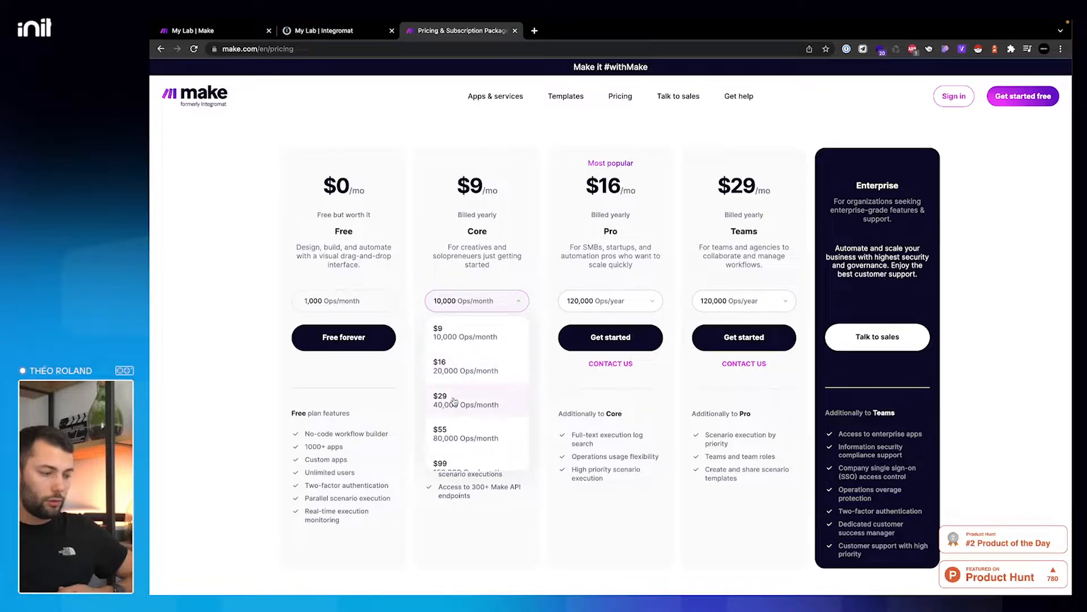
left_click(537, 344)
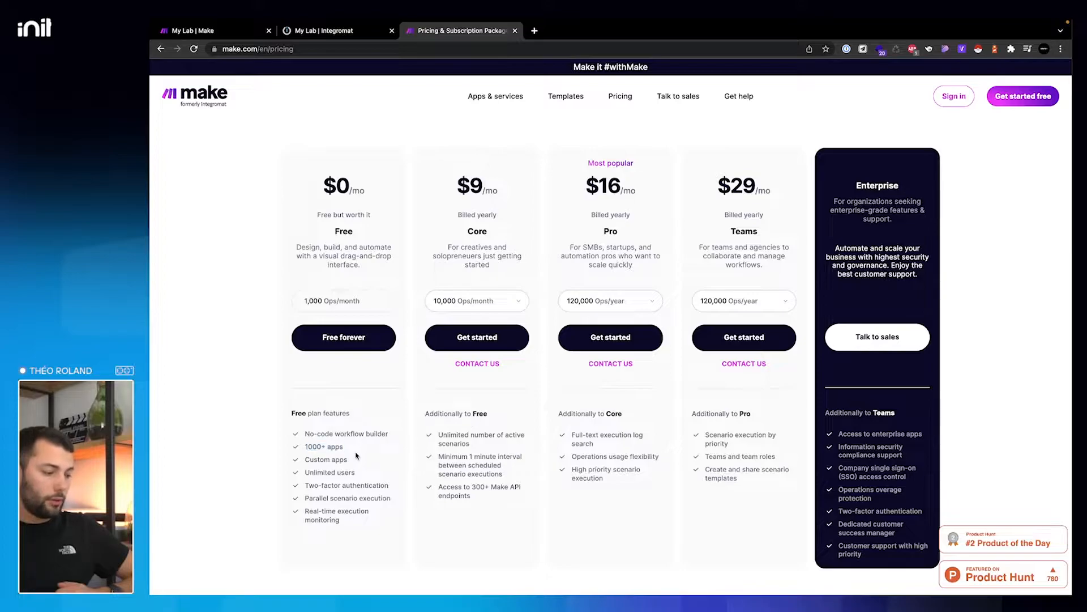
- Highlight Free's Unlimited users and Core's Unlimited active scenarios, then go to the My Lab dashboard
left_click_drag(306, 472, 362, 477)
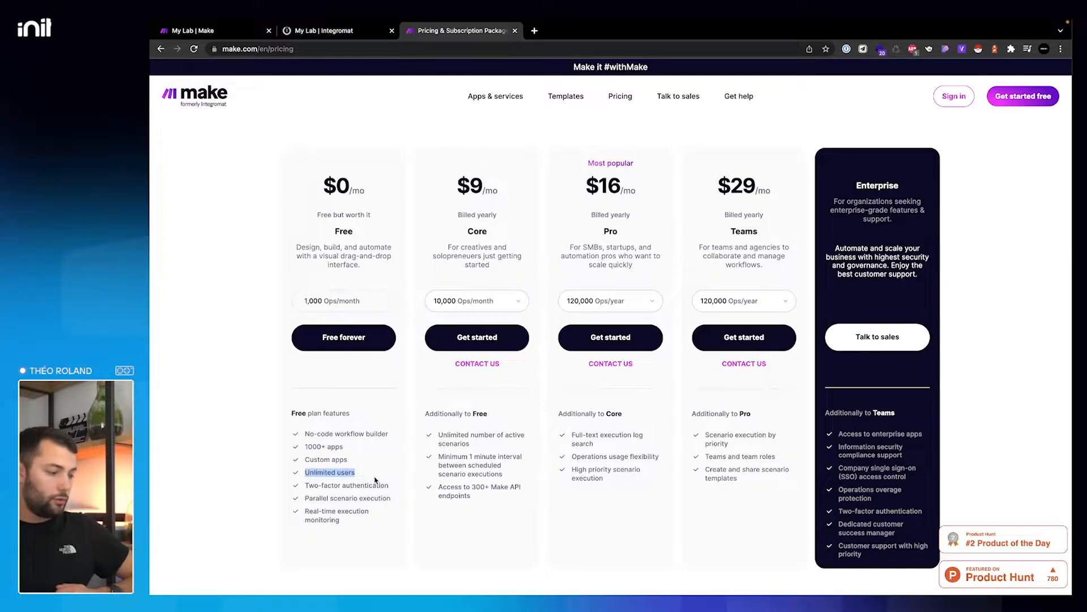
triple_click(437, 439)
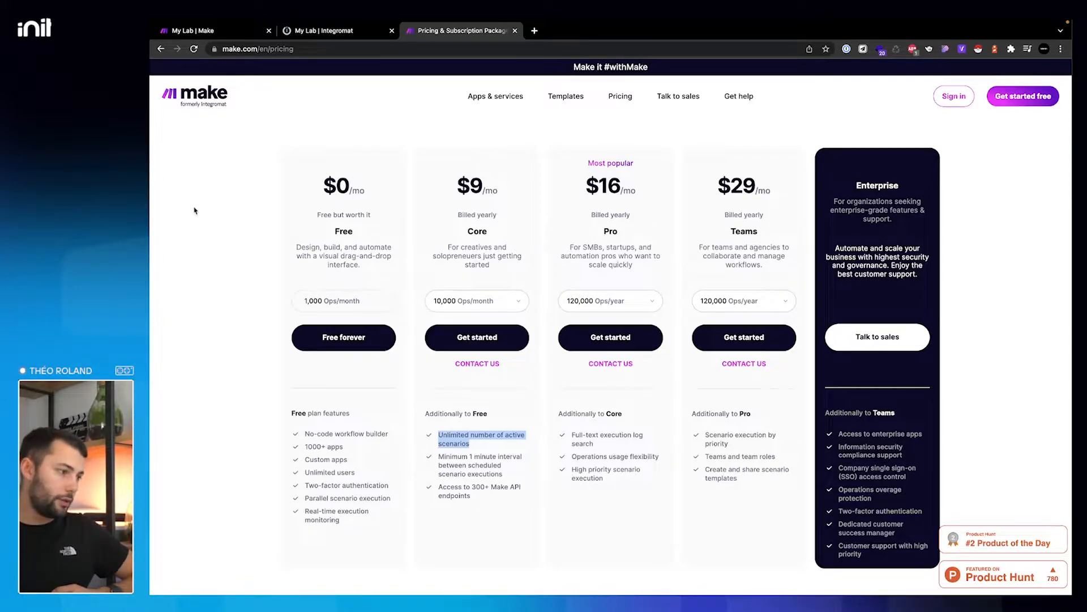
left_click(204, 32)
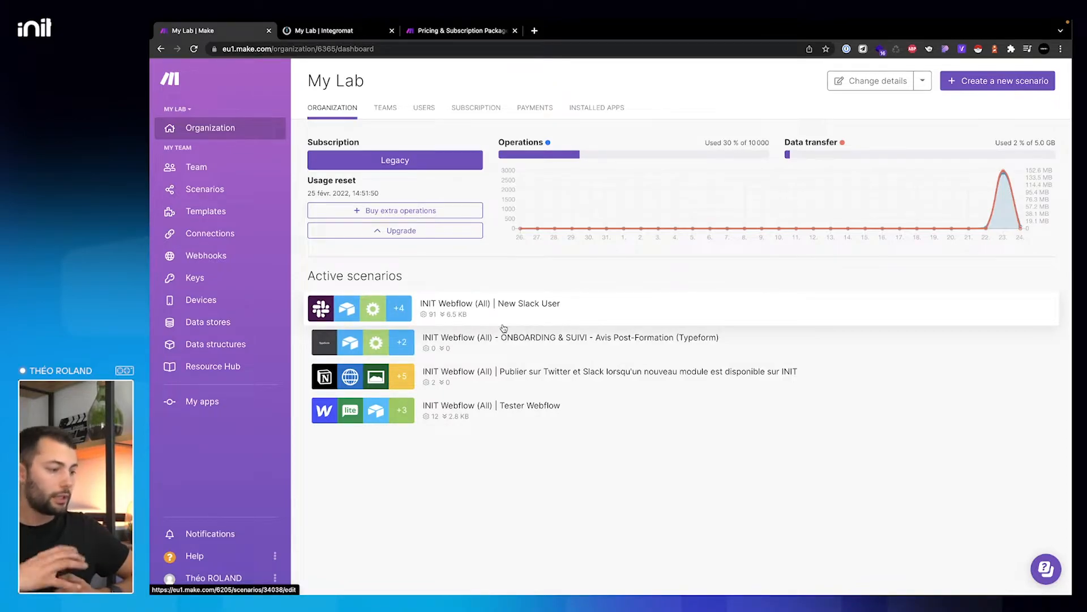
- Bring back the pricing tab comparing Free $0, Core $9, Pro $16 and Teams $29
left_click(468, 31)
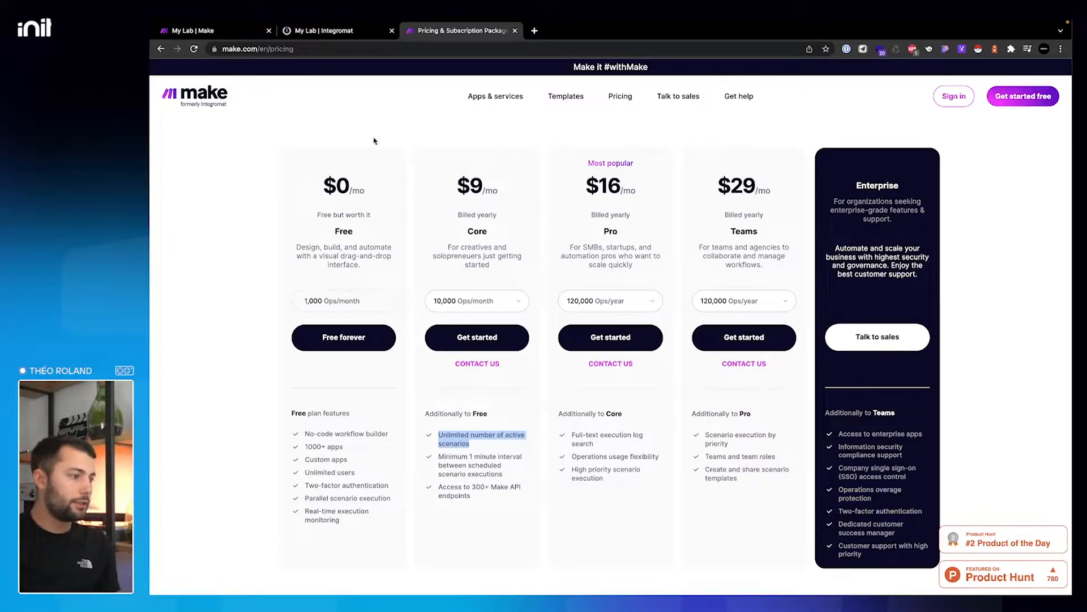
- Return to the My Lab | Make tab showing 30% of 10,000 operations used
left_click(226, 33)
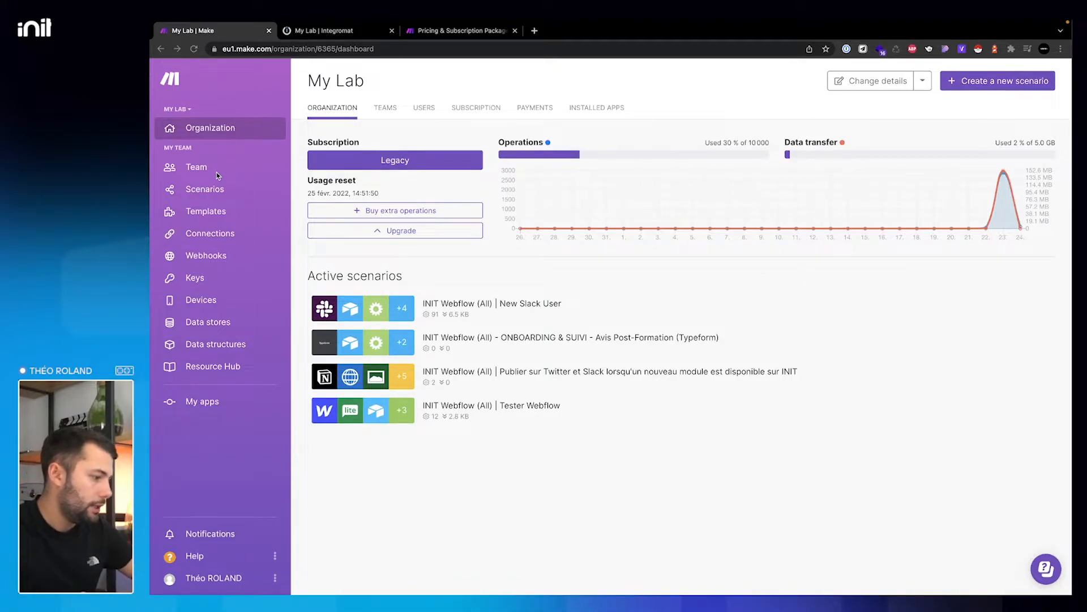
- Create a new blank scenario from the My Lab organization dashboard
left_click(426, 512)
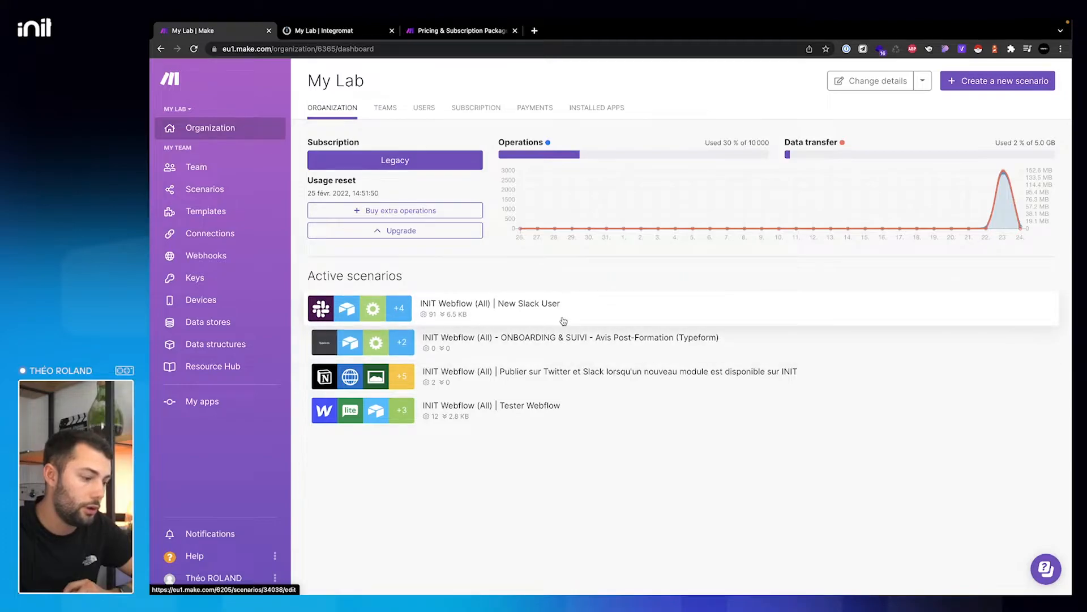
left_click(1022, 82)
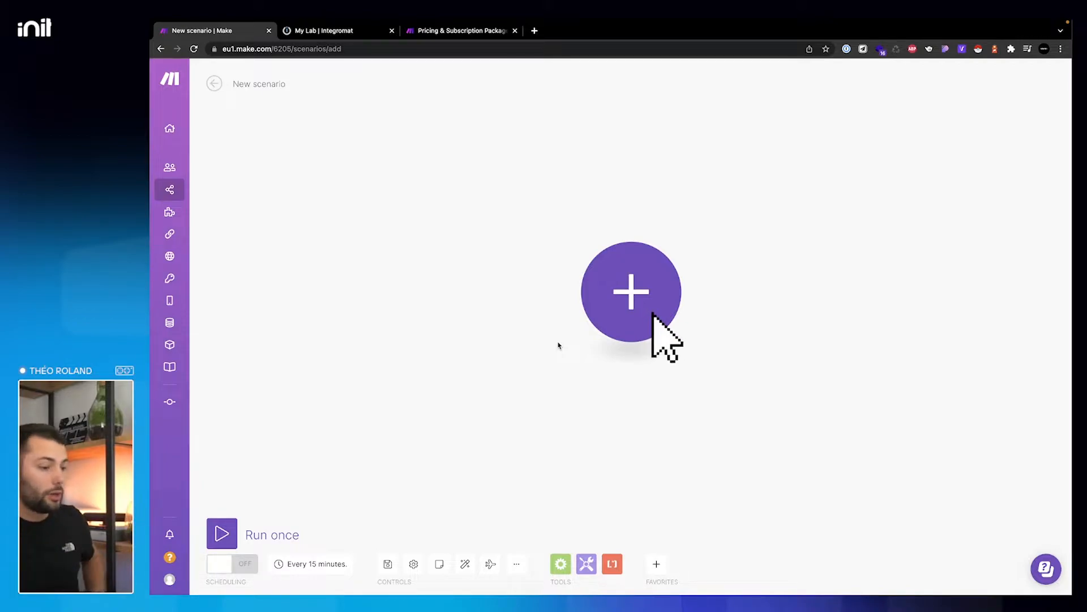
- Add the scenario's first module and pick Webflow as its app
left_click(626, 300)
scroll(716, 459, "down", 15)
scroll(715, 459, "down", 20)
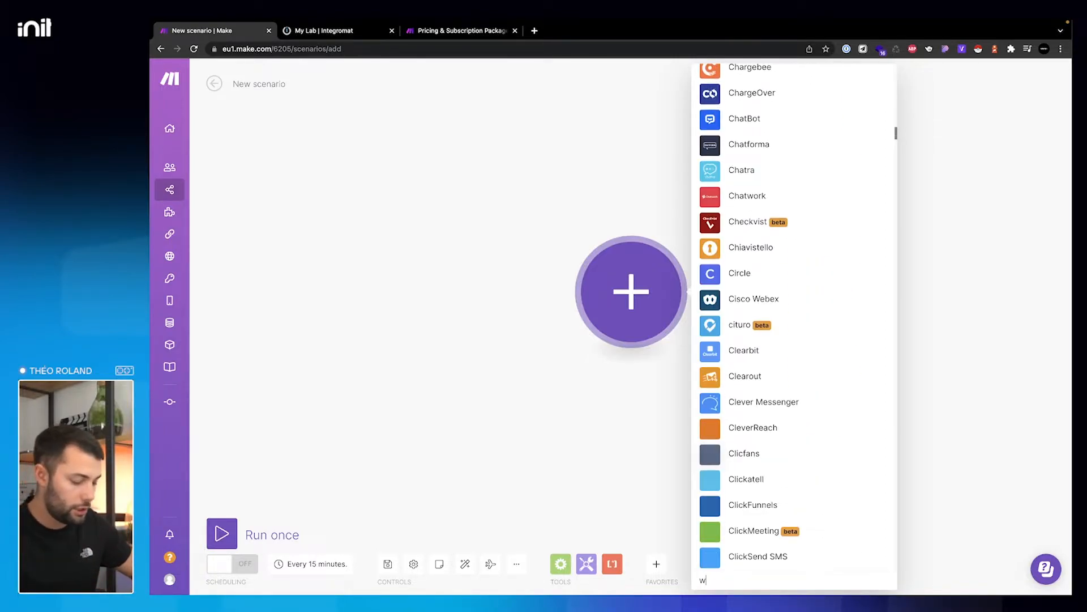
type("webfl")
left_click(766, 292)
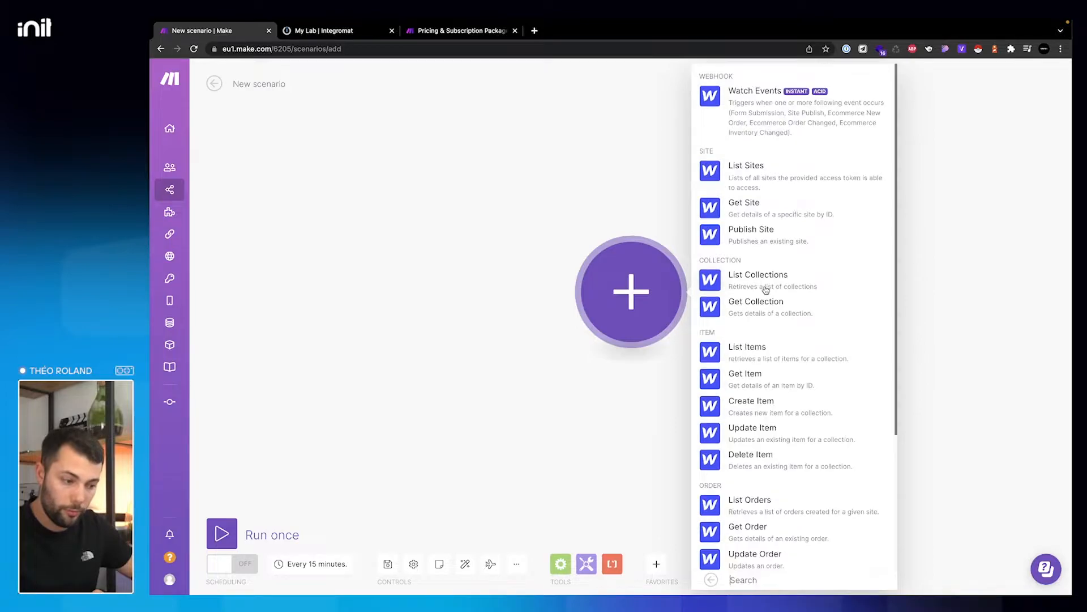
- Browse the available Webflow modules, then dismiss the list without adding one
scroll(771, 113, "down", 2)
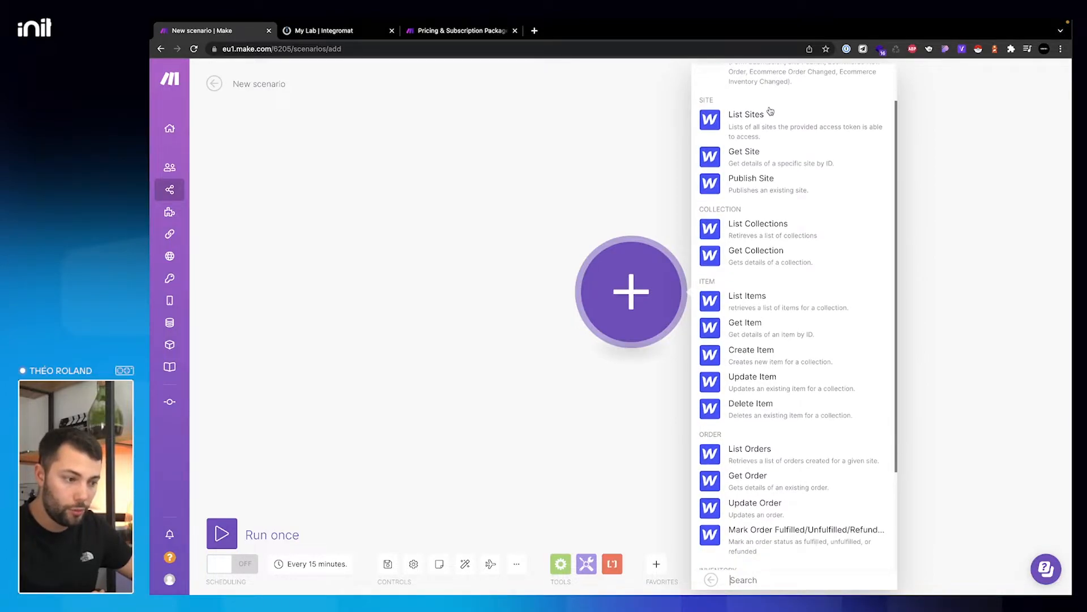
scroll(770, 112, "up", 2)
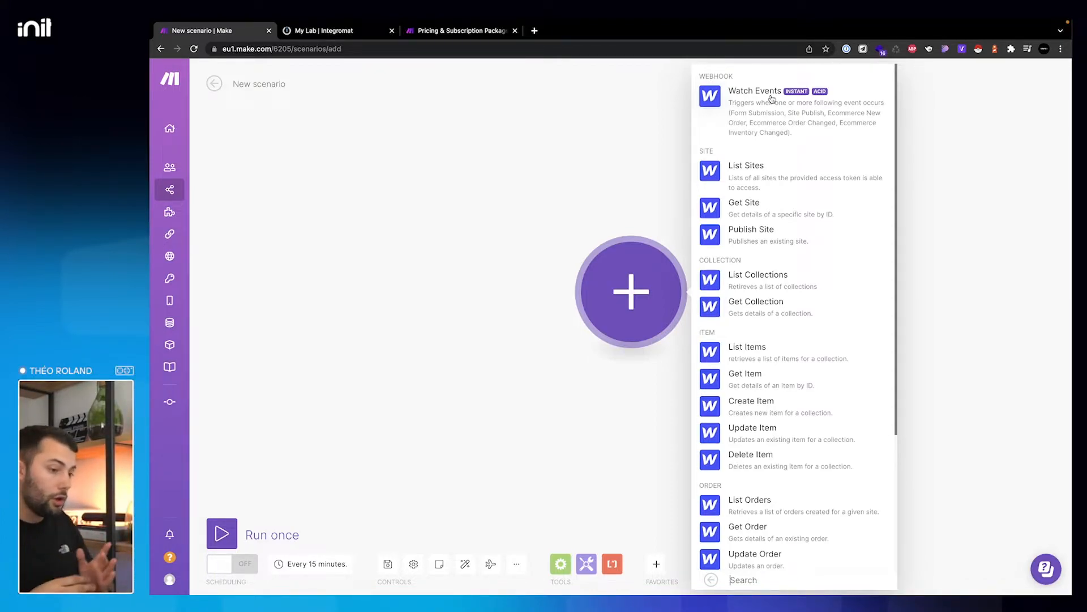
scroll(757, 245, "down", 2)
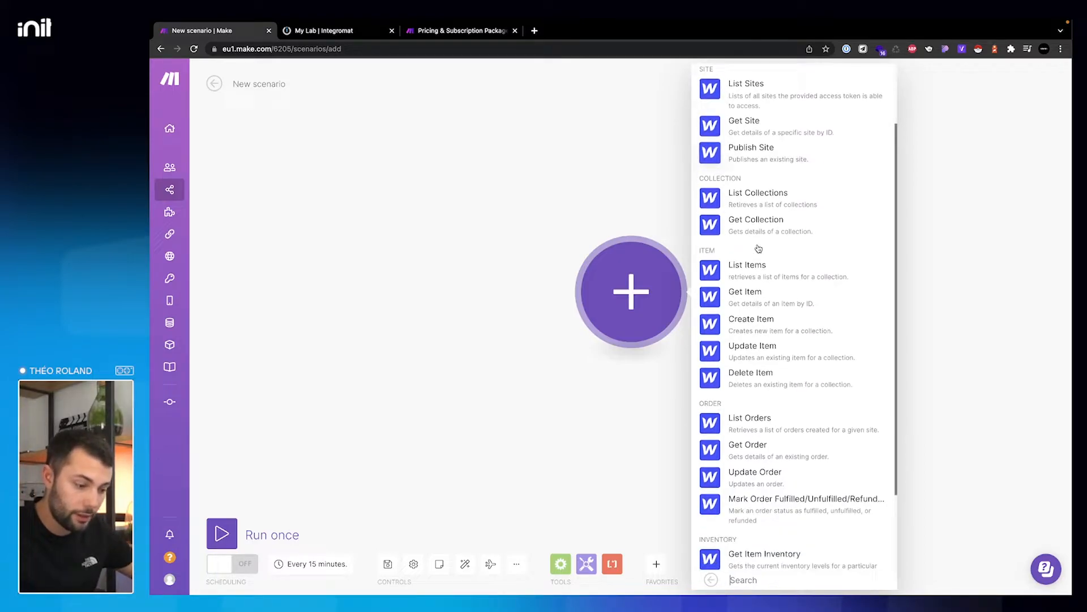
scroll(756, 379, "down", 2)
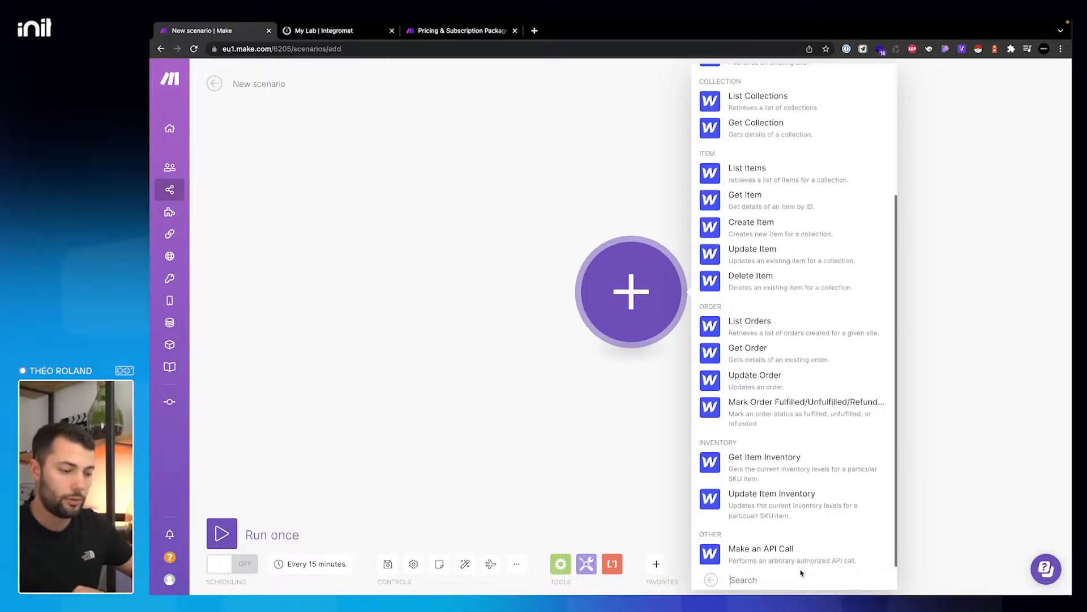
left_click(589, 371)
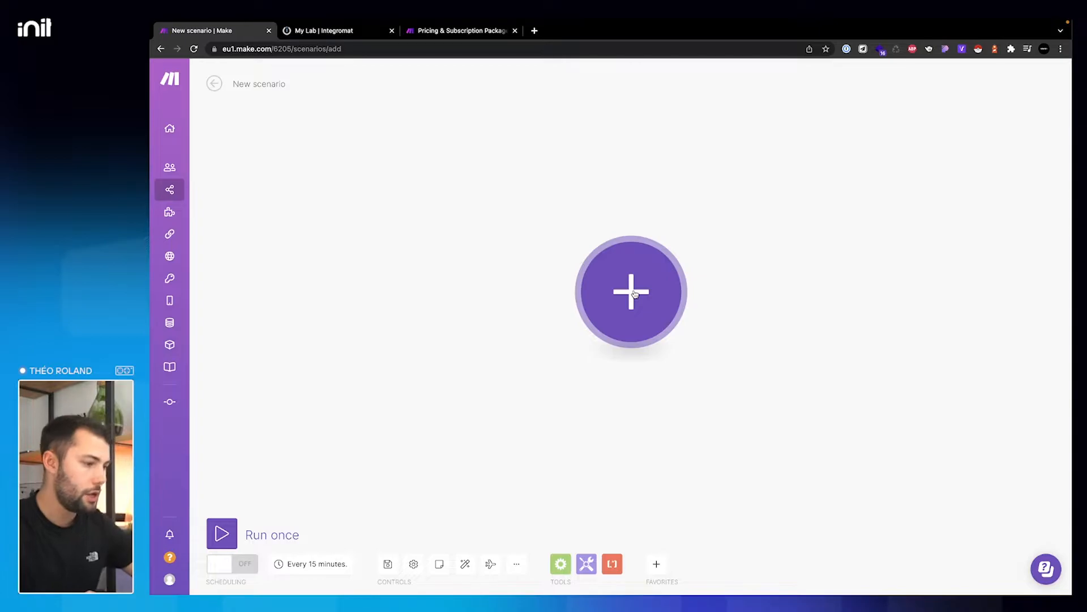
- Load webflow.com in a new tab and close the old Integromat and Make pricing tabs
left_click(535, 31)
type("webfl")
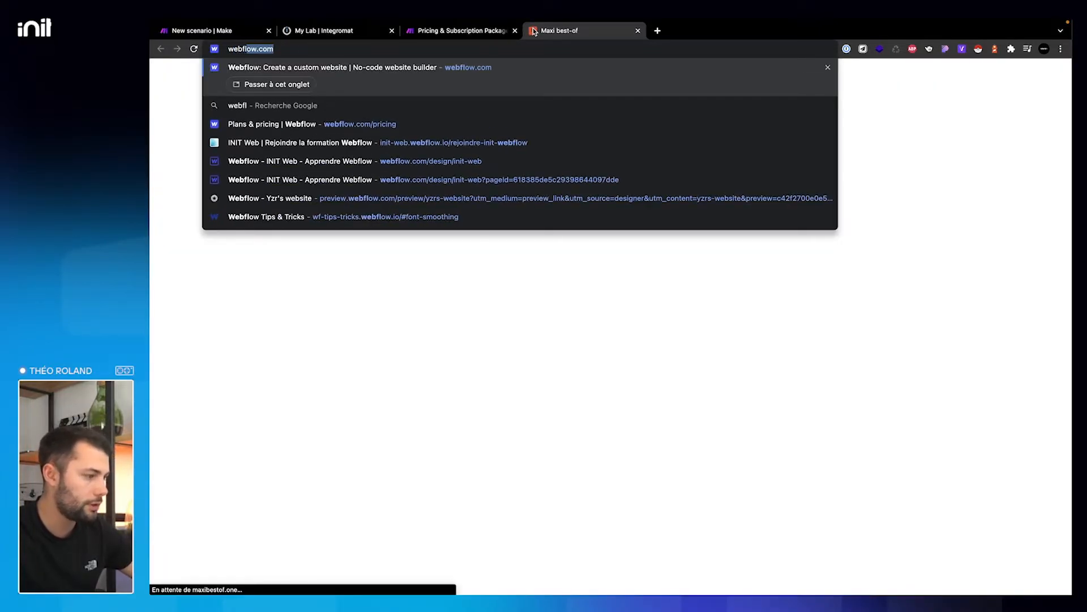
key("Return")
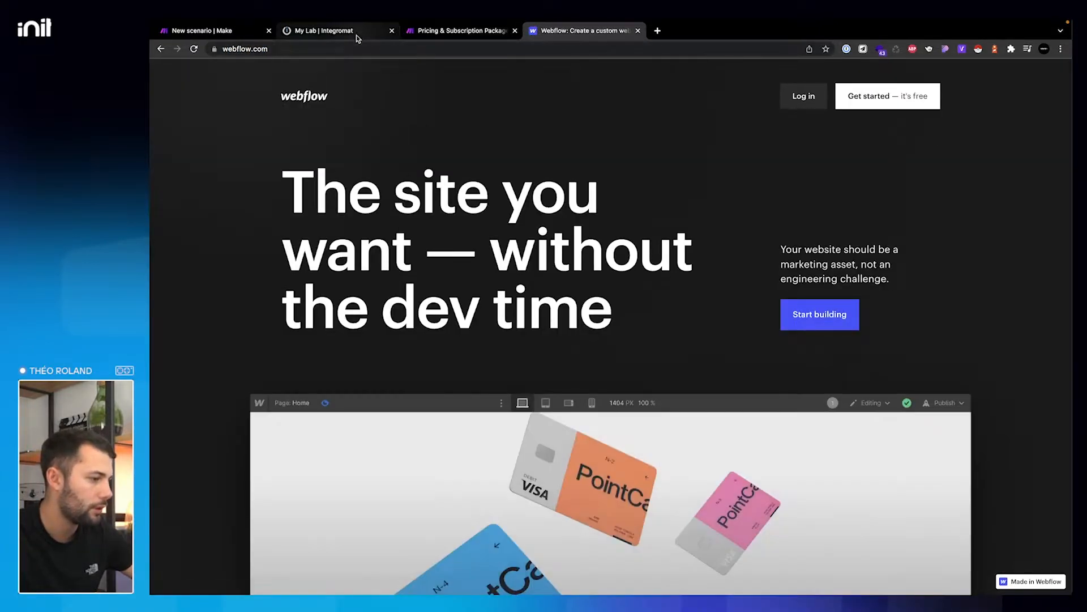
left_click(386, 31)
left_click(392, 31)
left_click(392, 31)
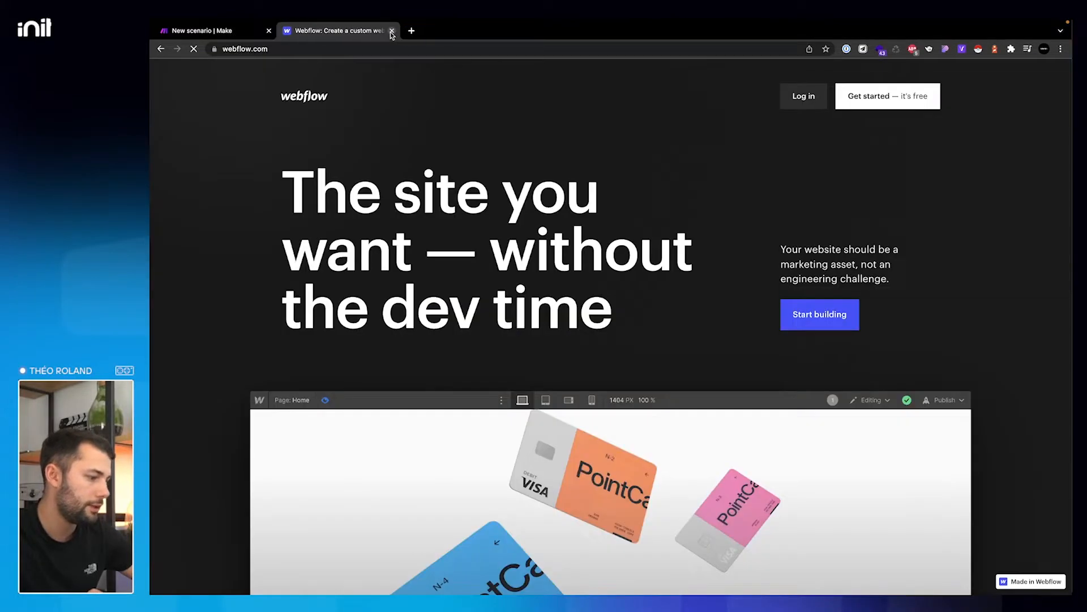
- Log in to Webflow with the saved account credentials
left_click(801, 95)
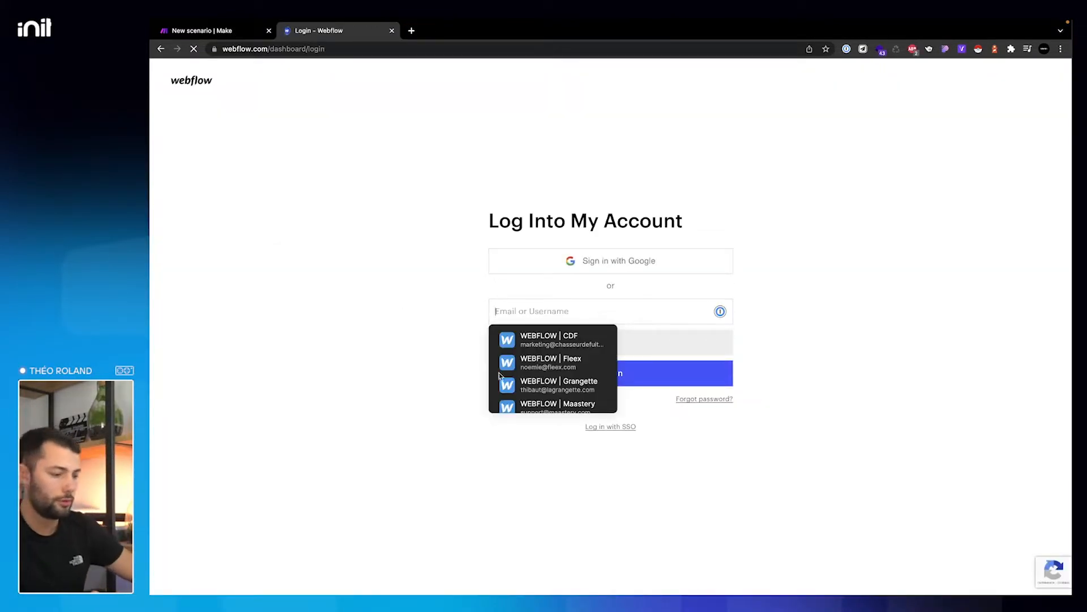
scroll(548, 379, "down", 3)
left_click(549, 379)
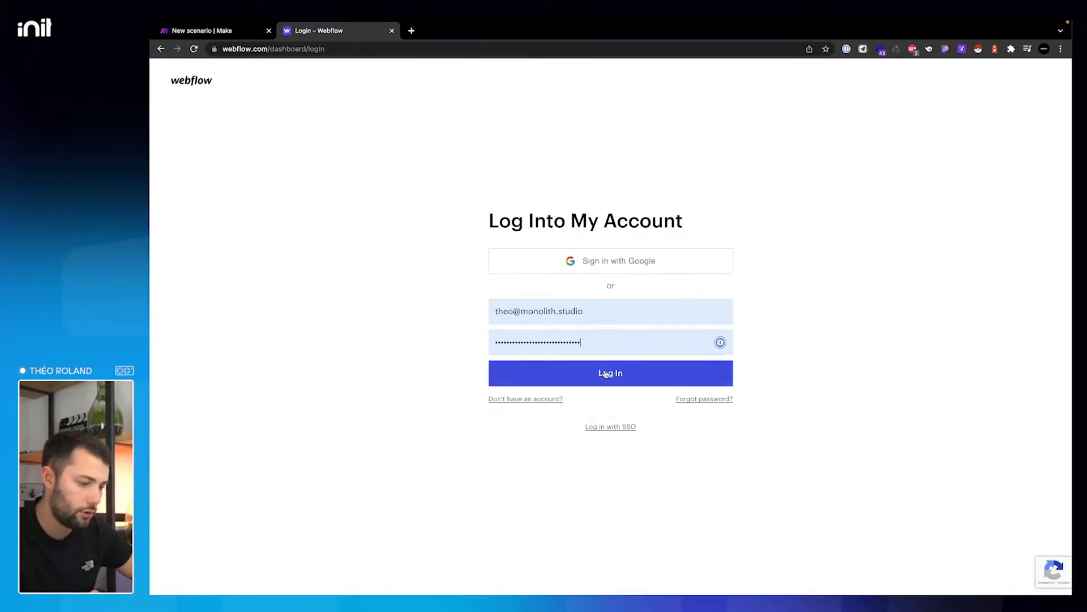
left_click(606, 374)
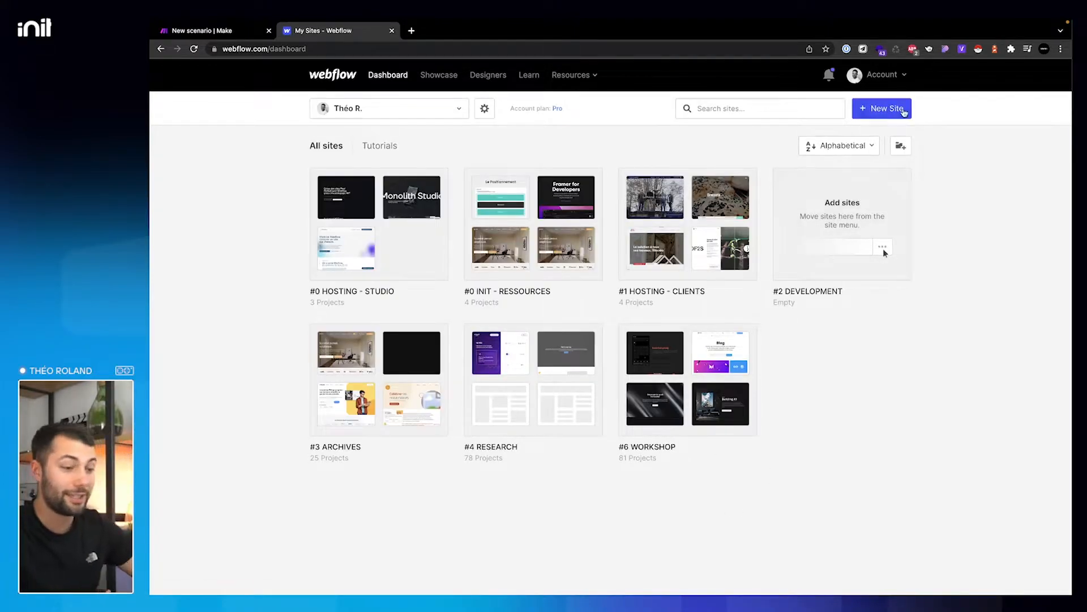
- Start a new site, browse all free templates and open the Fitnesso template's details
left_click(904, 114)
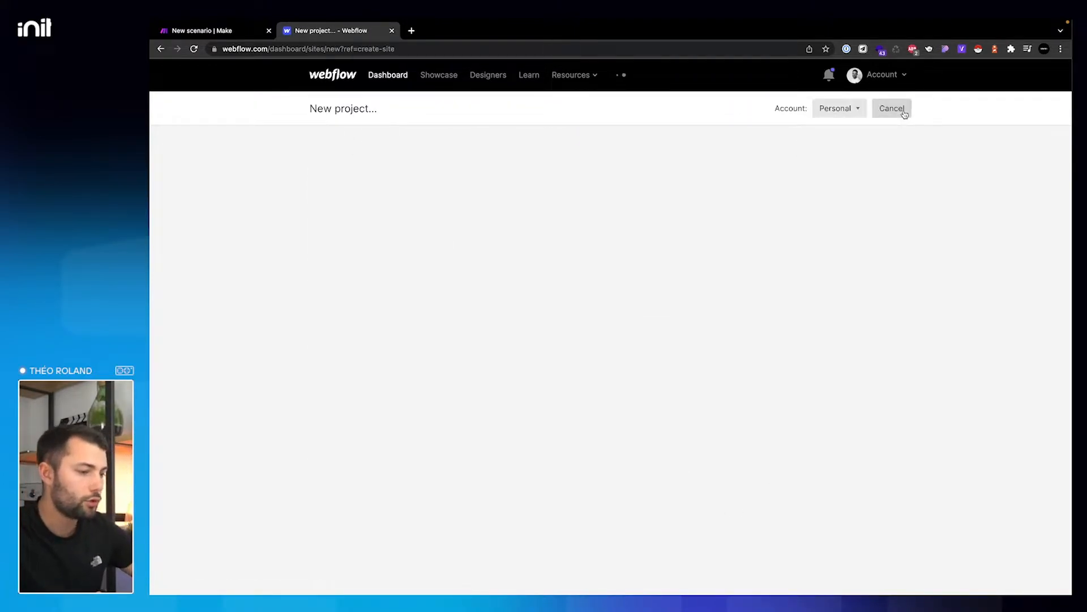
scroll(518, 345, "down", 3)
scroll(518, 345, "up", 2)
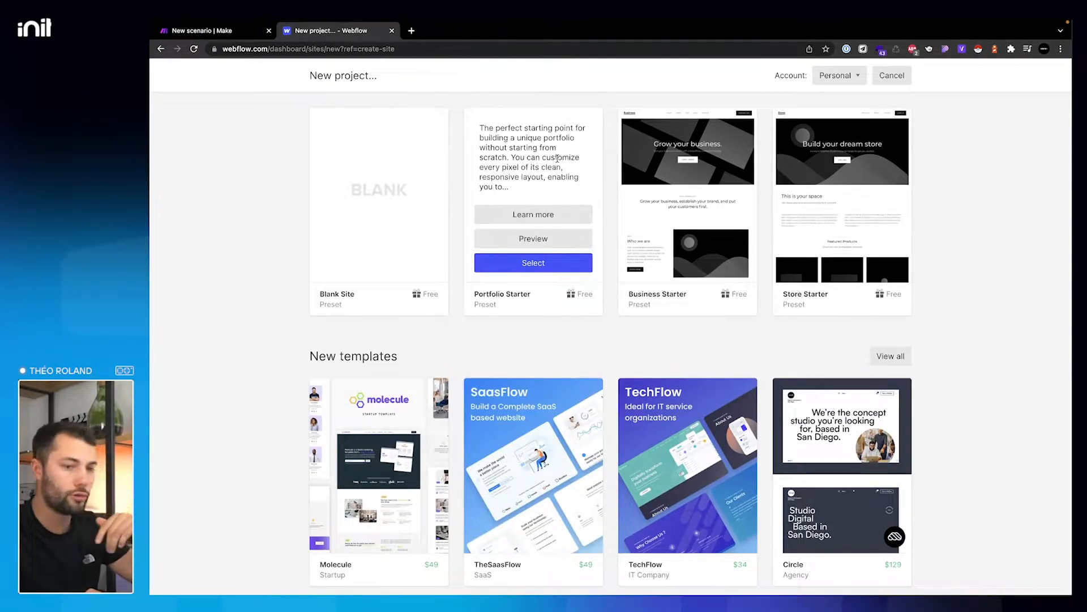
scroll(558, 158, "down", 2)
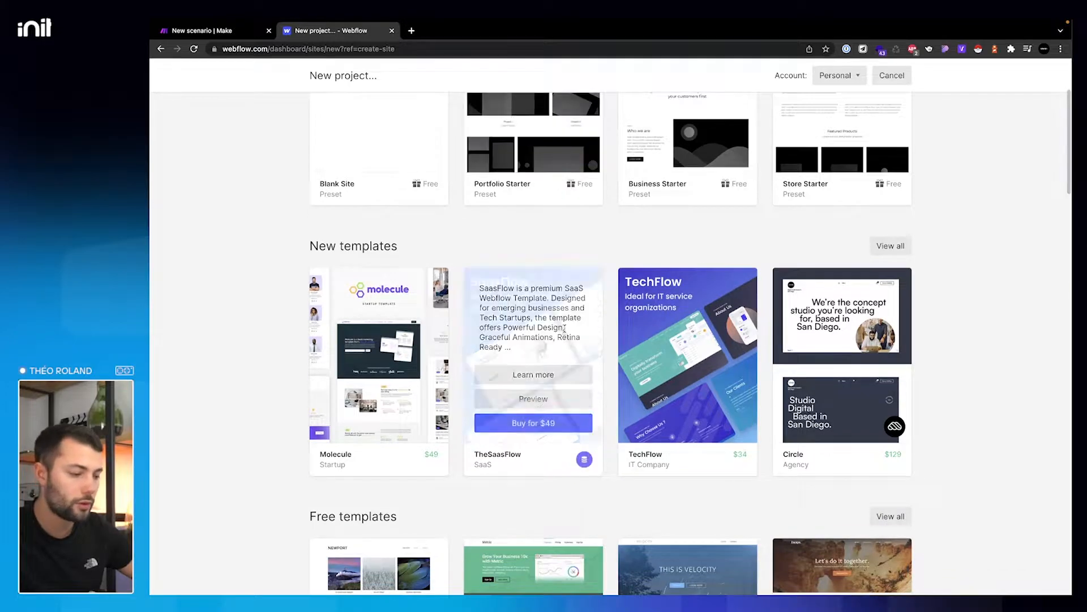
scroll(567, 368, "down", 2)
scroll(566, 340, "down", 4)
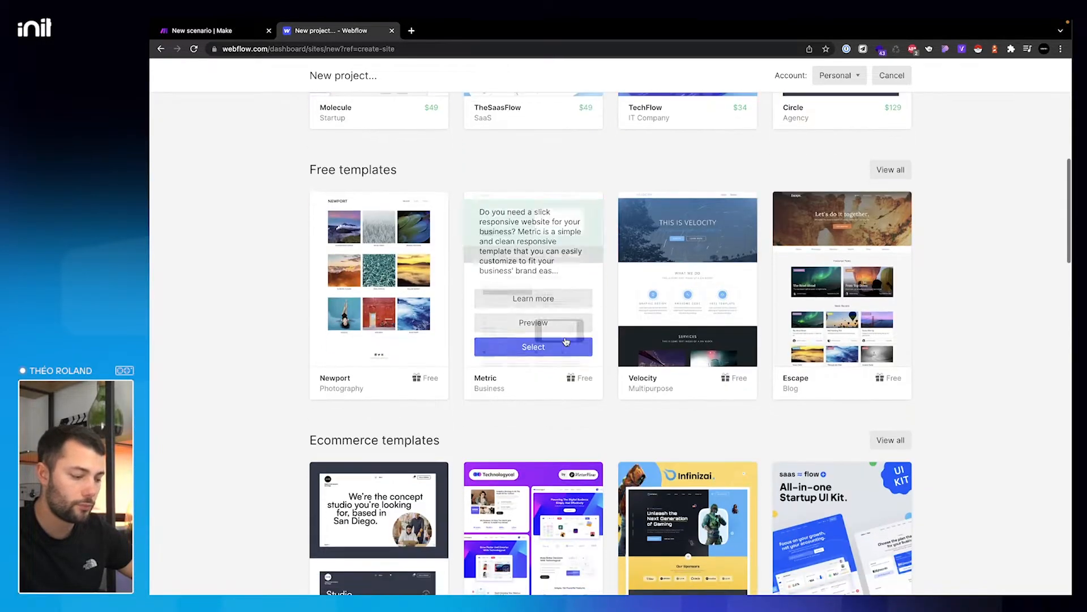
scroll(566, 342, "up", 2)
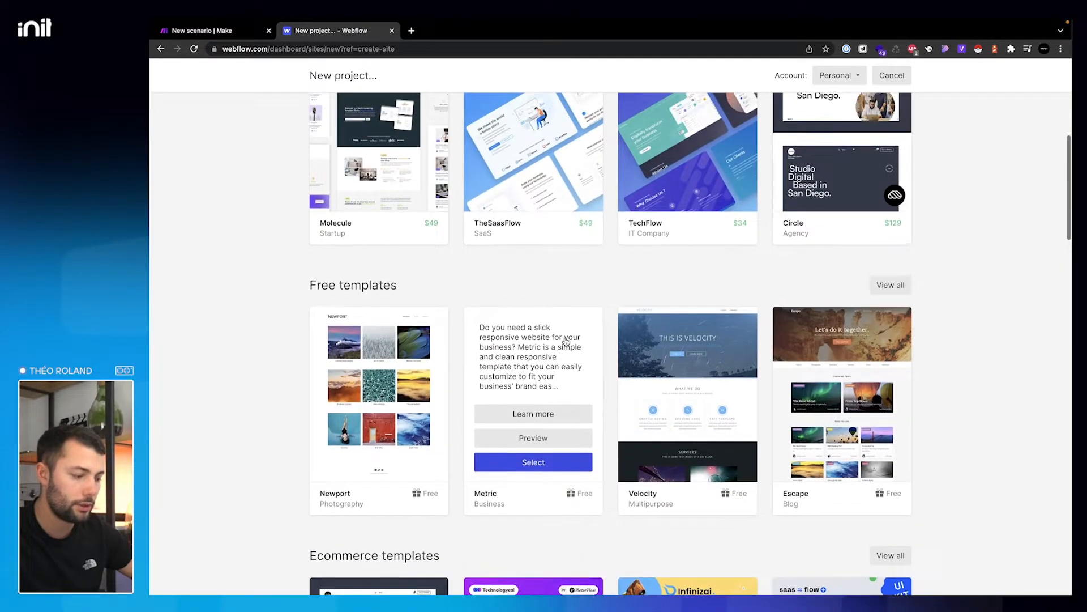
left_click(890, 283)
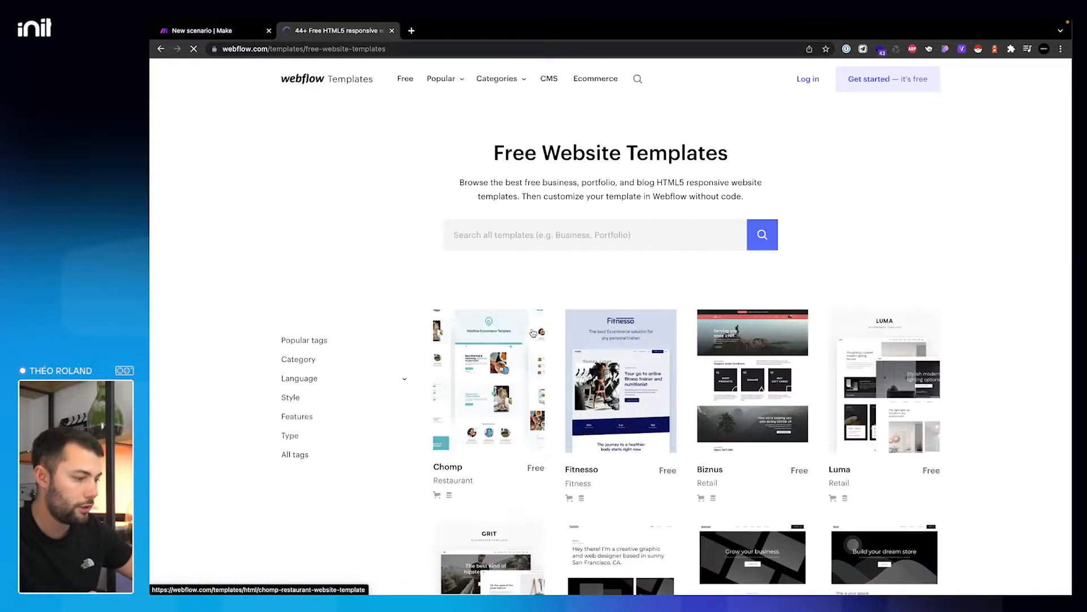
scroll(533, 333, "down", 2)
left_click(618, 220)
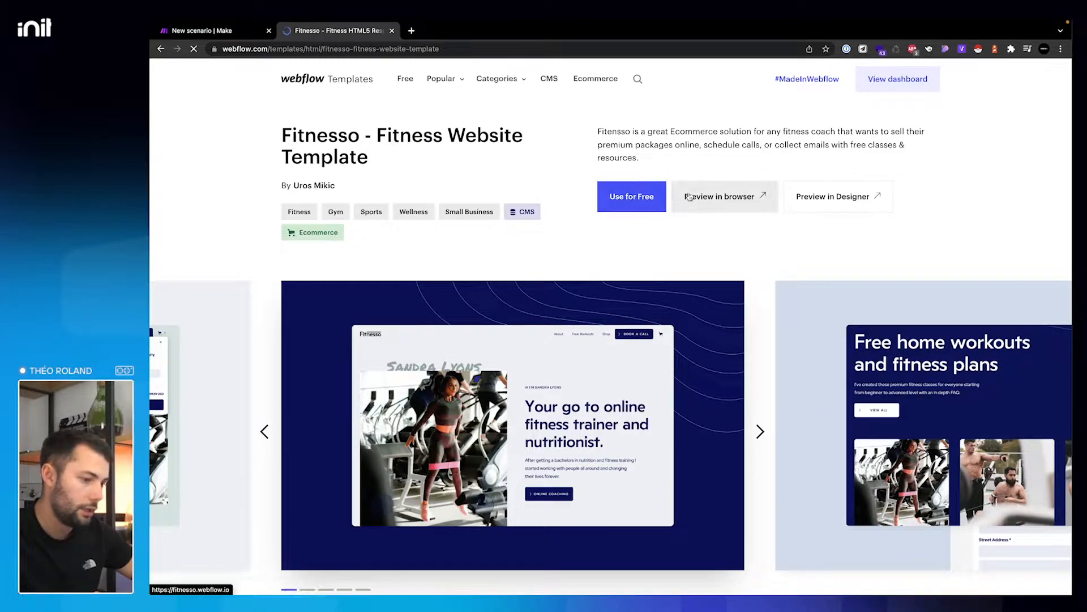
- Preview Fitnesso live, view its BOOK A CALL contact form, then return to the template page
left_click(725, 198)
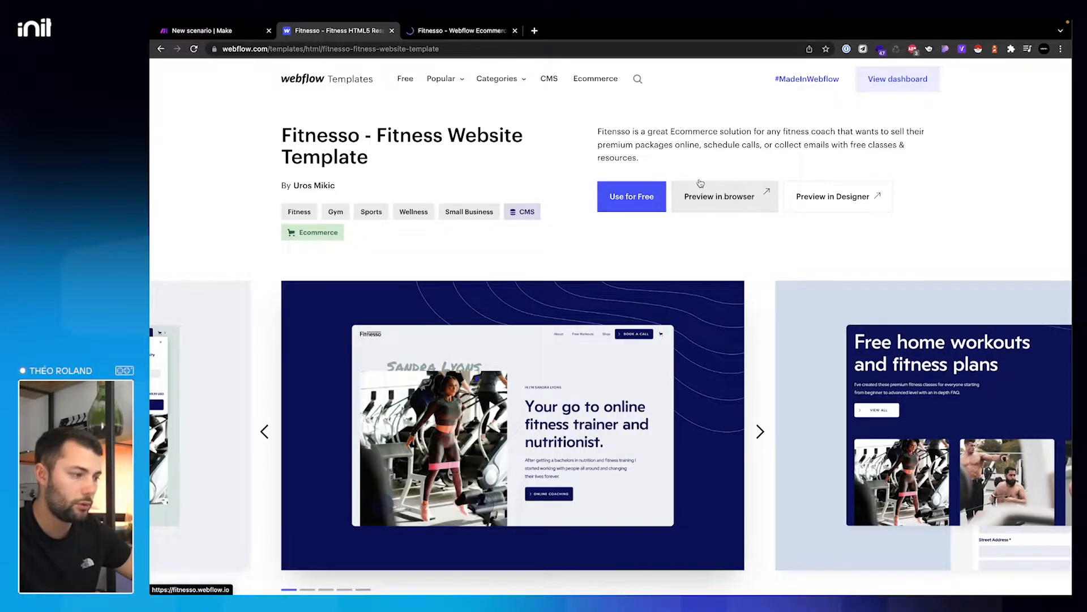
left_click(486, 30)
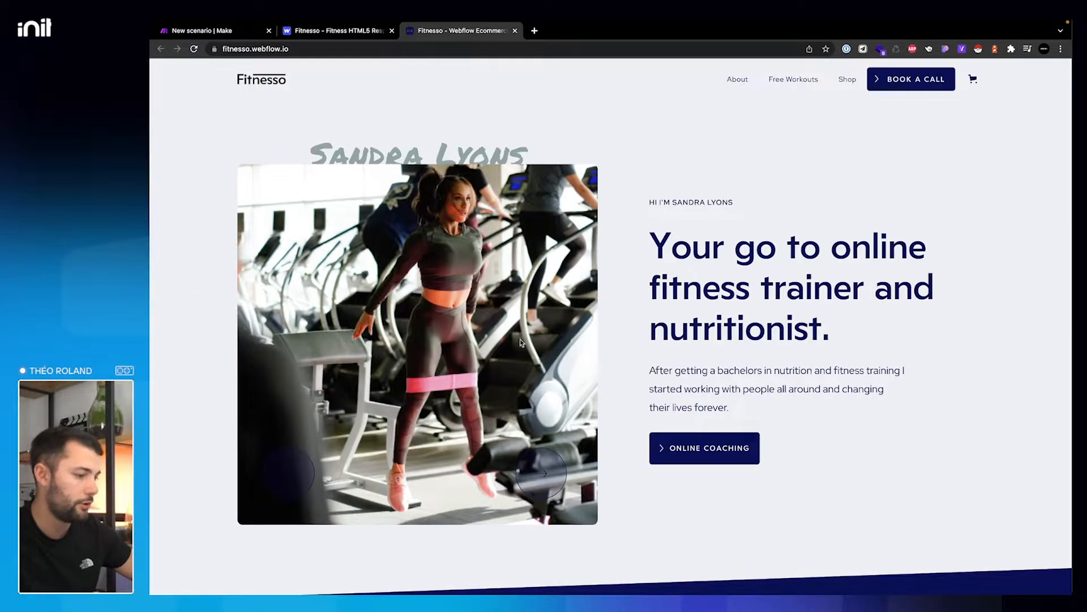
scroll(521, 369, "down", 10)
scroll(522, 368, "down", 15)
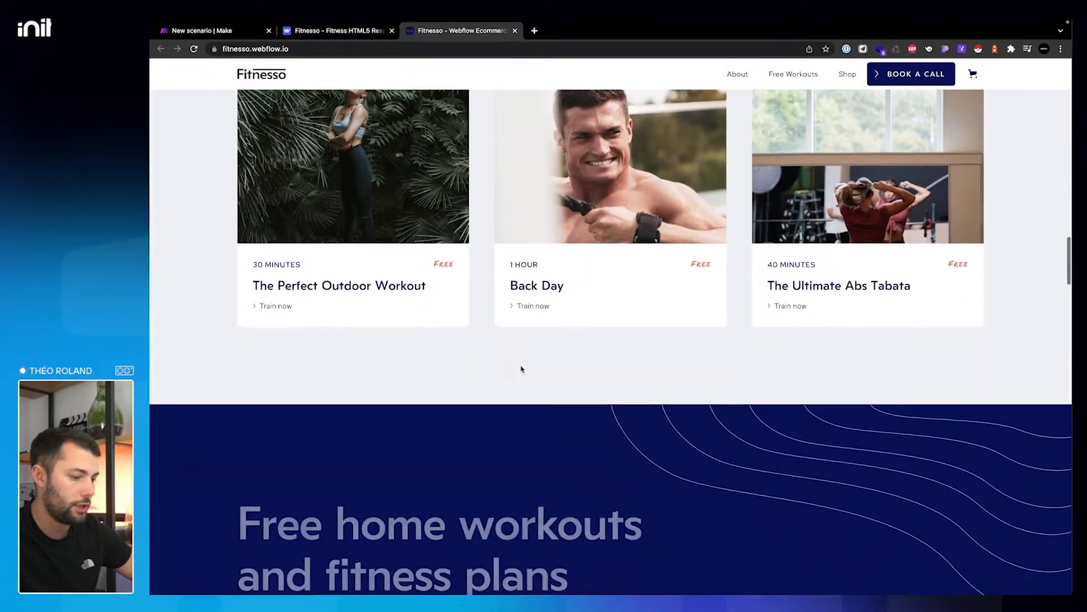
left_click(915, 72)
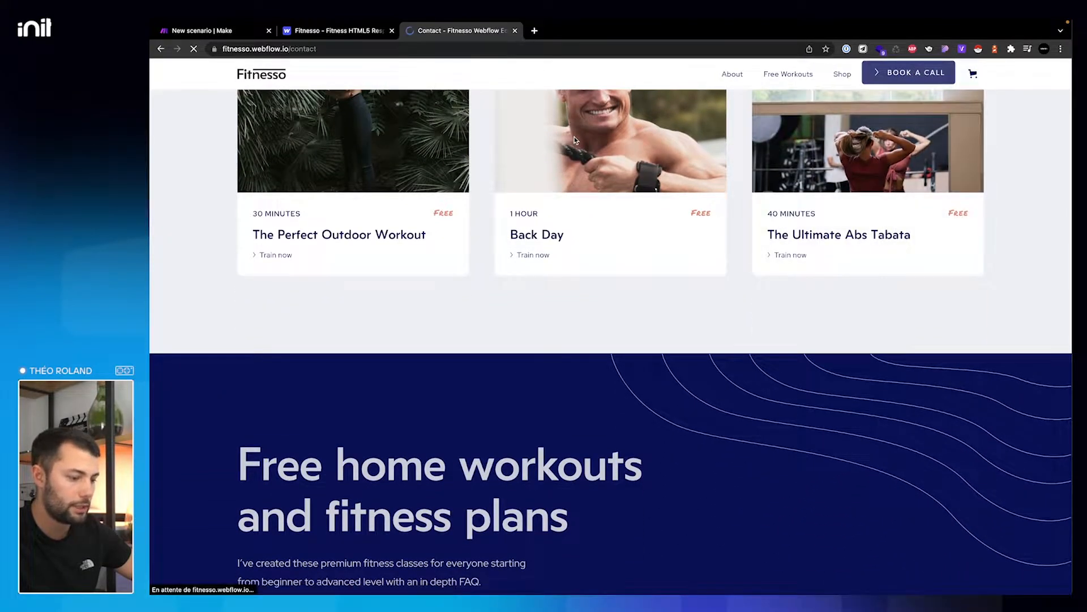
scroll(698, 335, "down", 5)
scroll(697, 335, "up", 6)
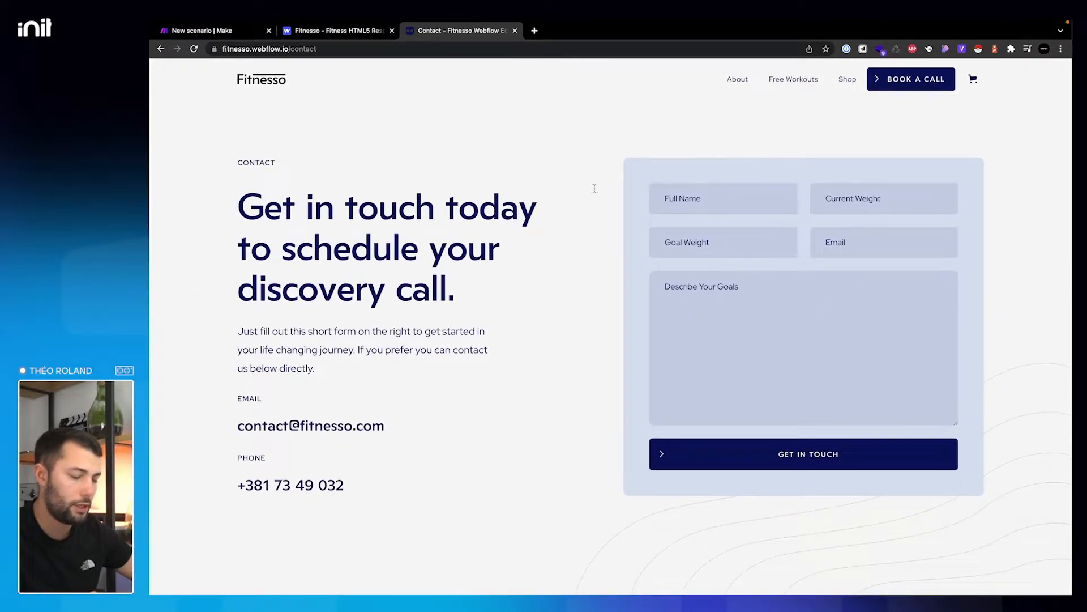
left_click(357, 31)
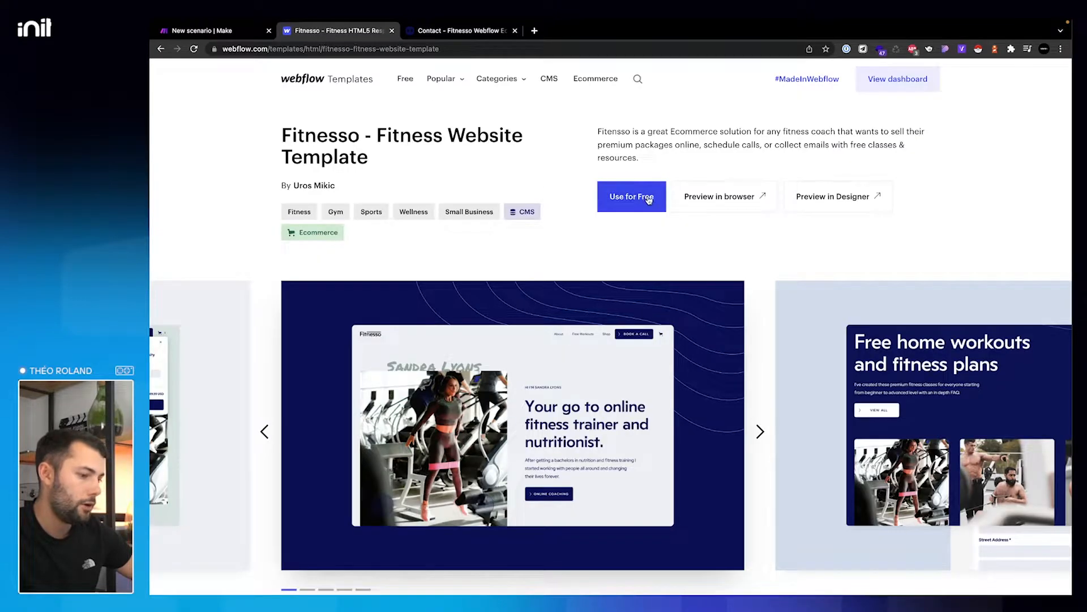
- Create a free Fitnesso site named 'DEMO - Make Automation' and close the contact preview tab
left_click(649, 198)
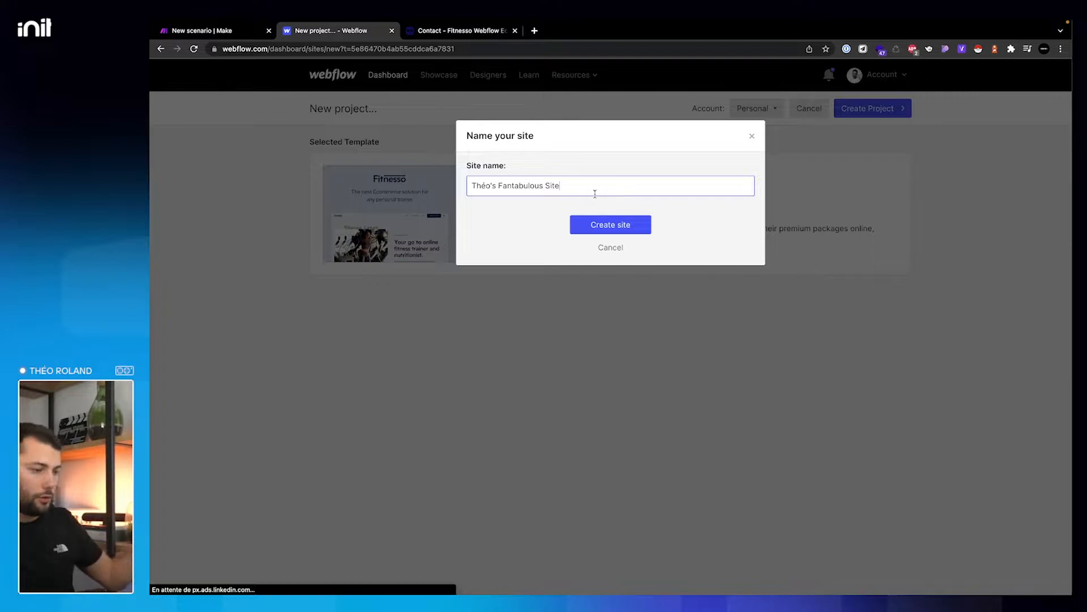
triple_click(595, 194)
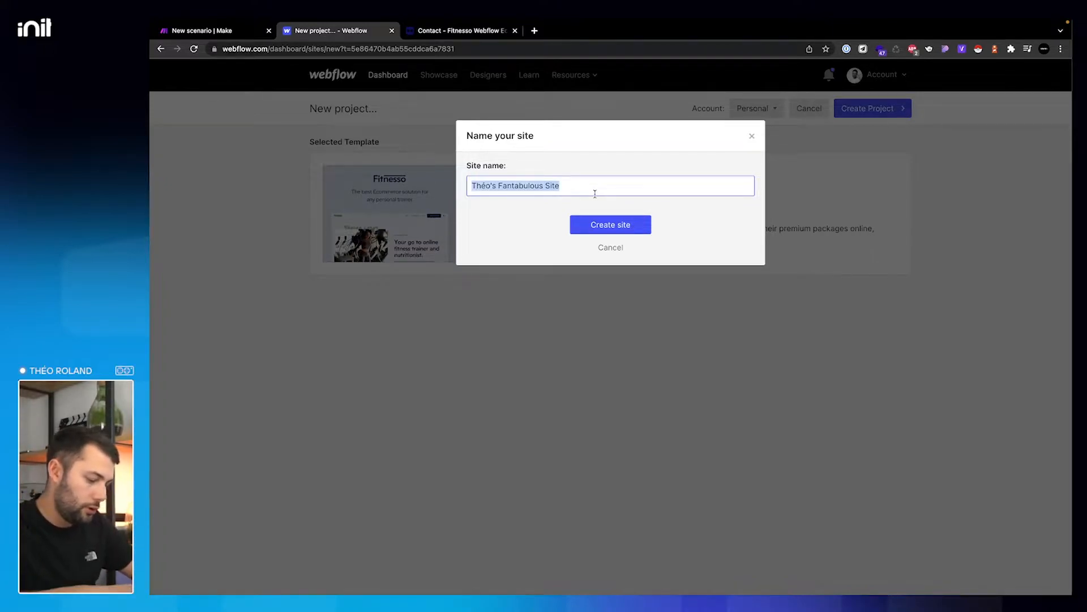
type("DEMO - Make ")
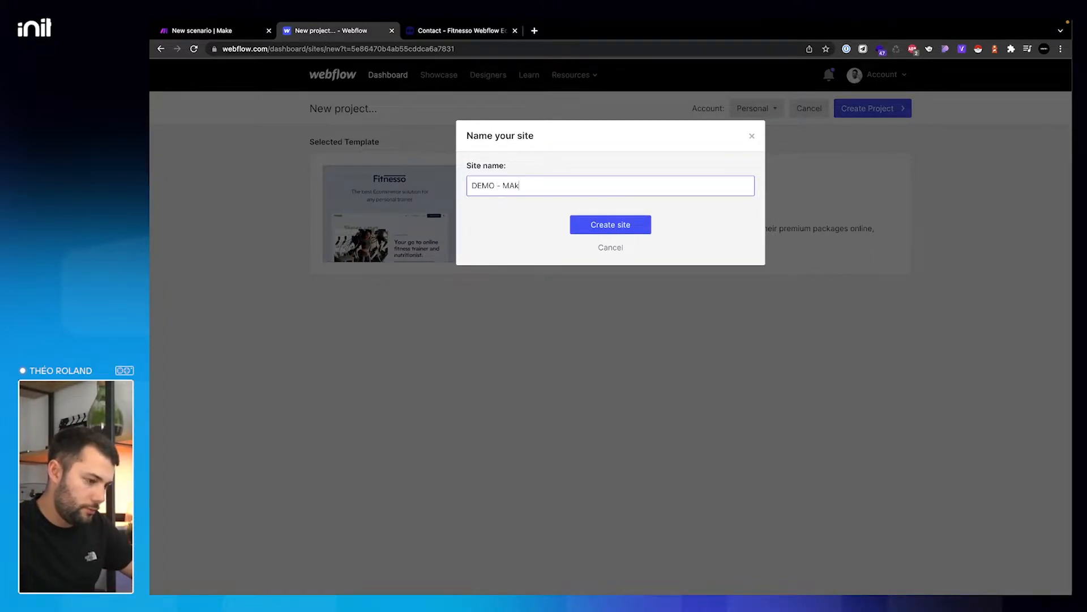
type("Automation")
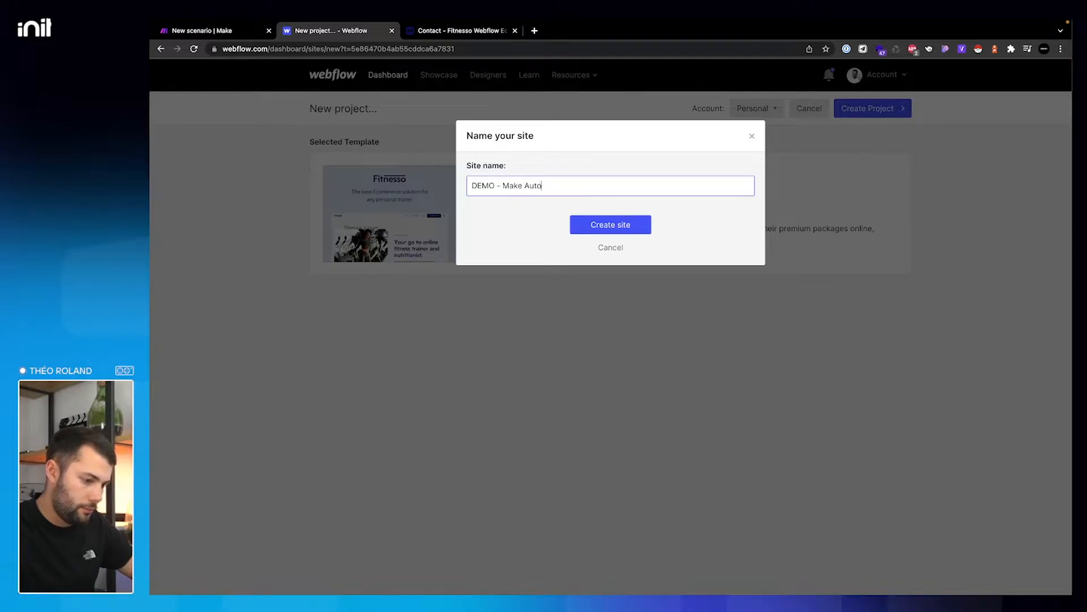
left_click(619, 225)
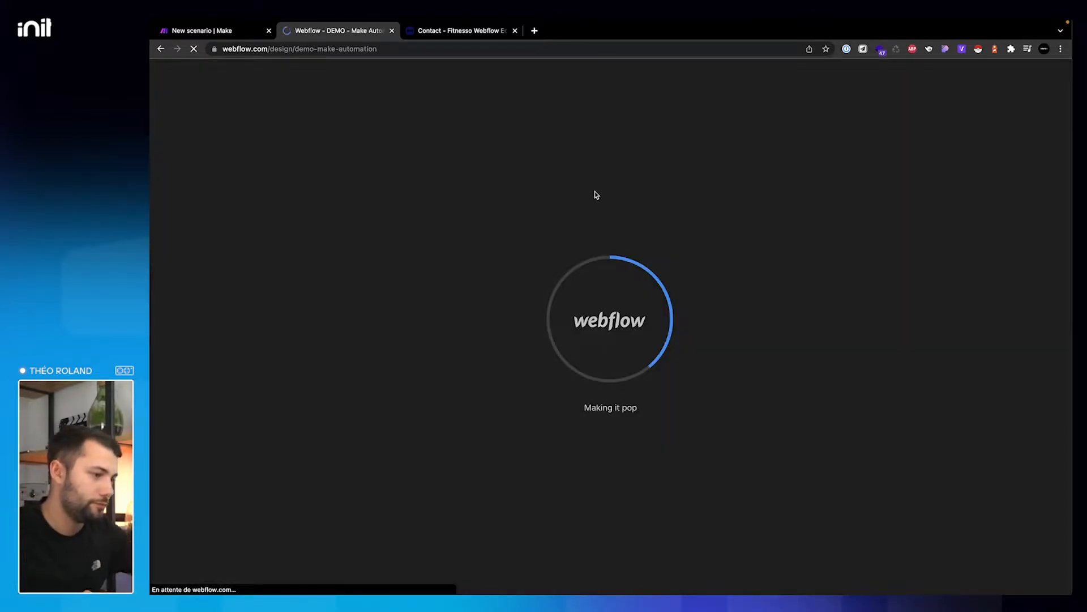
left_click(515, 31)
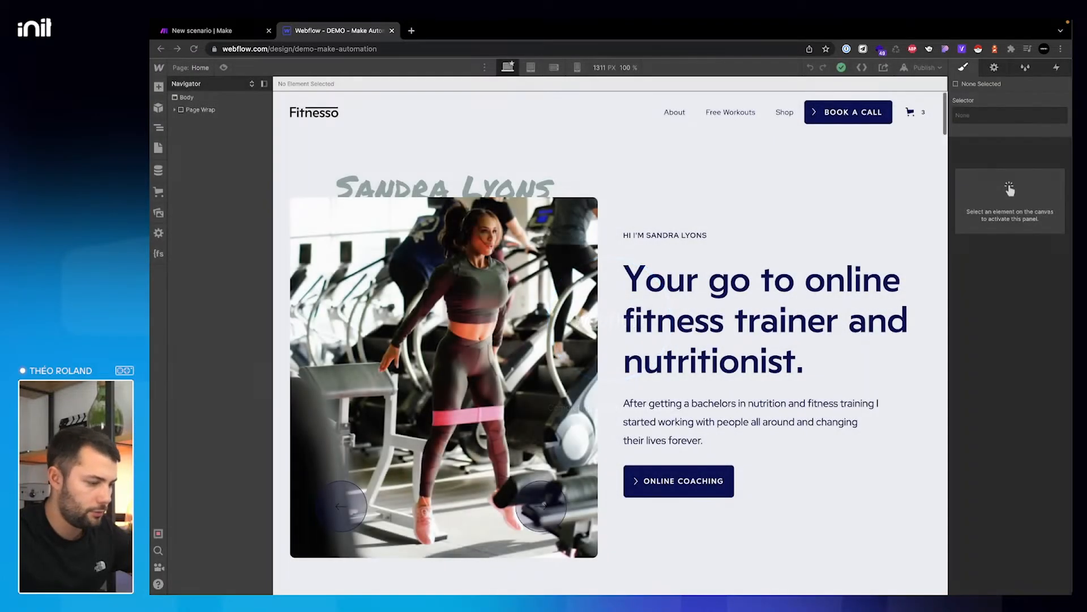
- On the Contact page, rename the form block from Email Form to 'FORM - Contact'
left_click(195, 69)
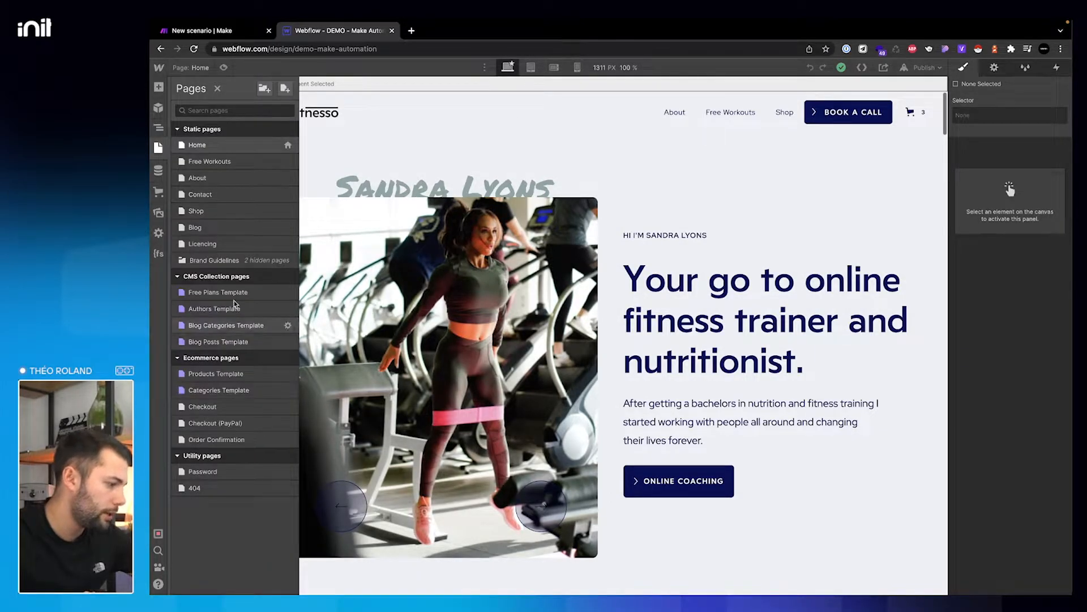
left_click(265, 194)
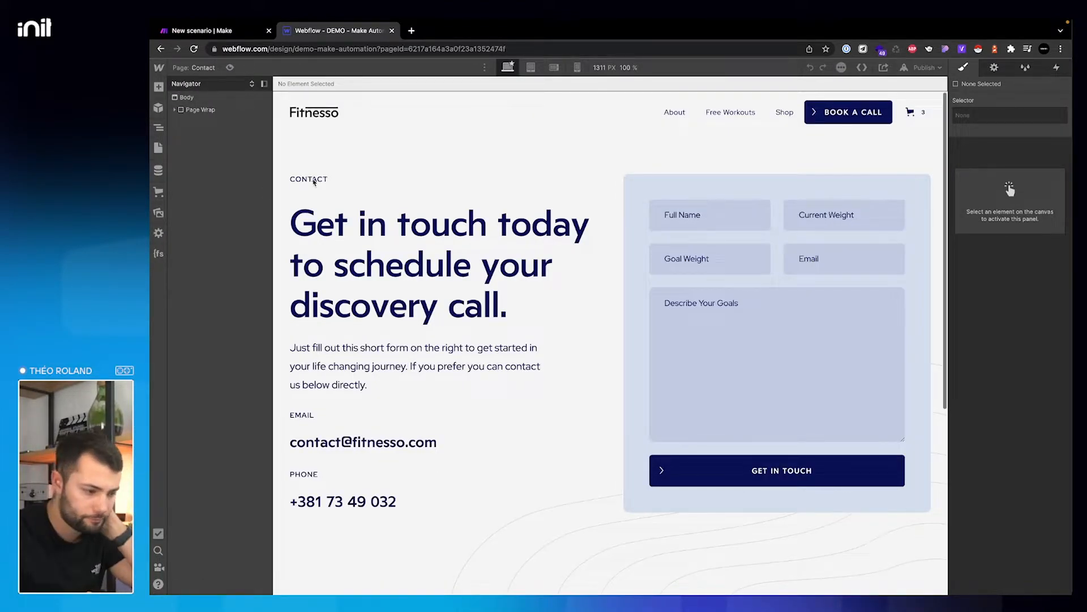
left_click(696, 222)
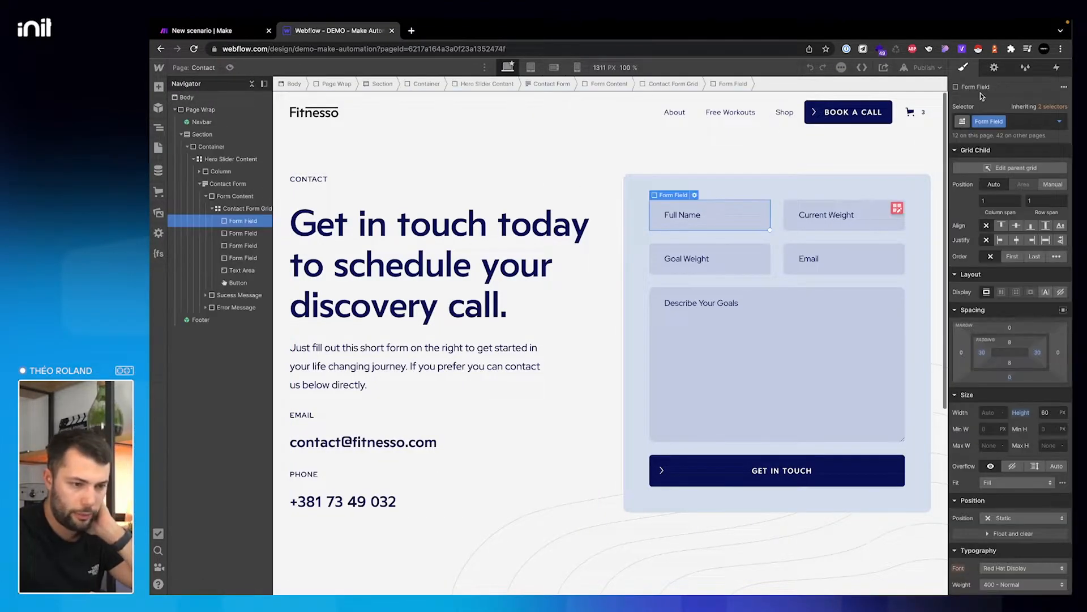
left_click(994, 68)
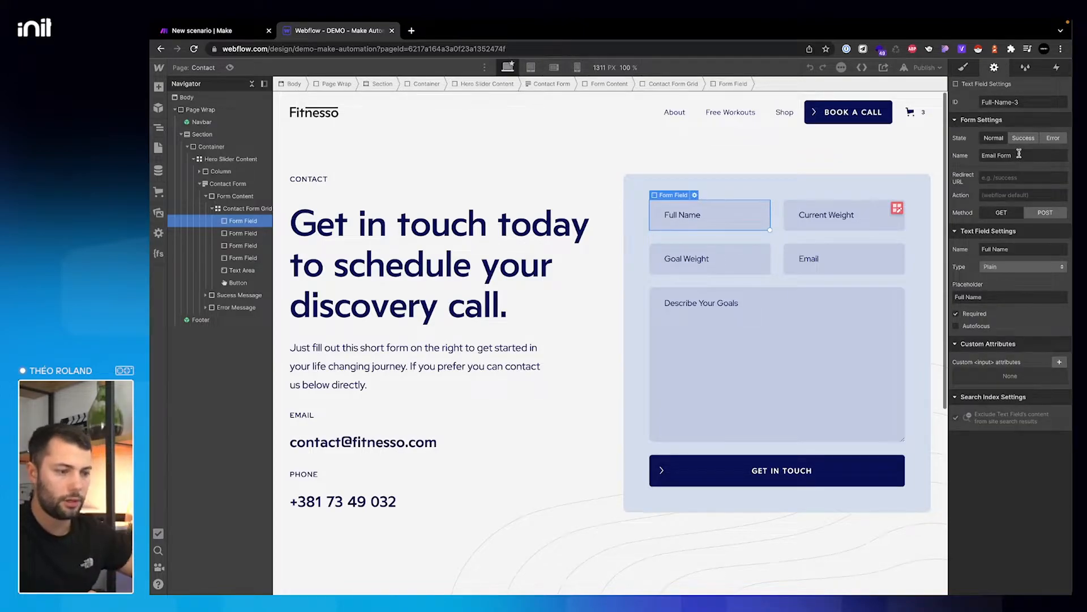
left_click(214, 184)
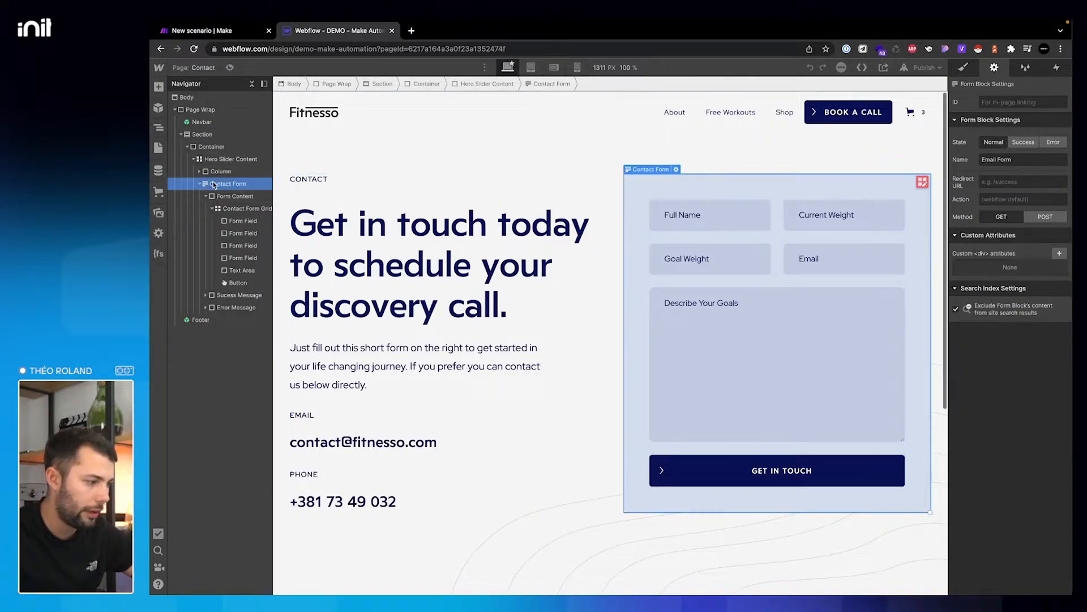
left_click(1025, 159)
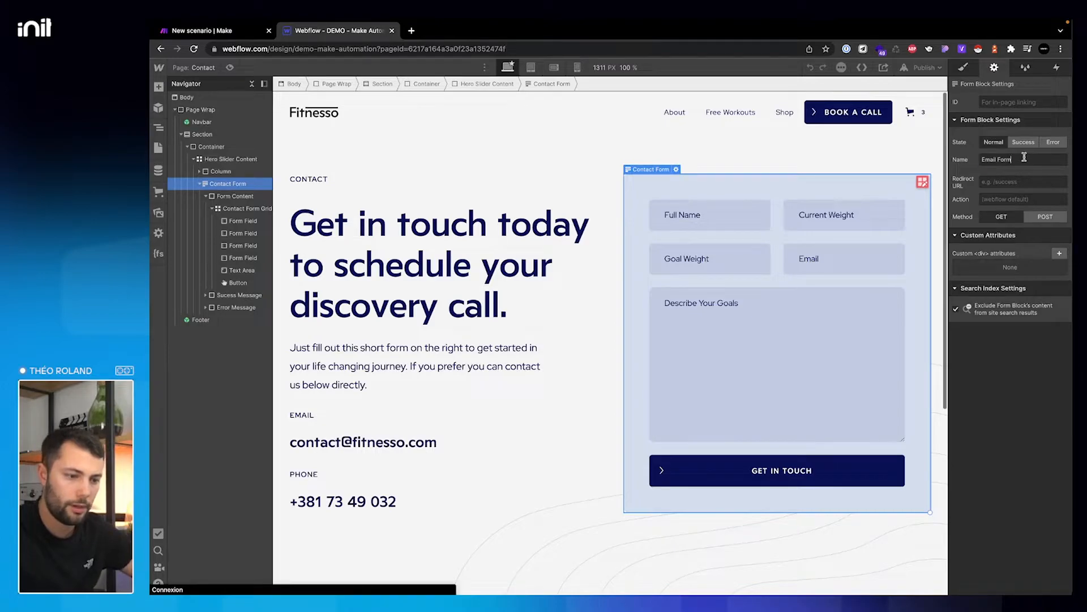
key("ctrl+a")
type("C")
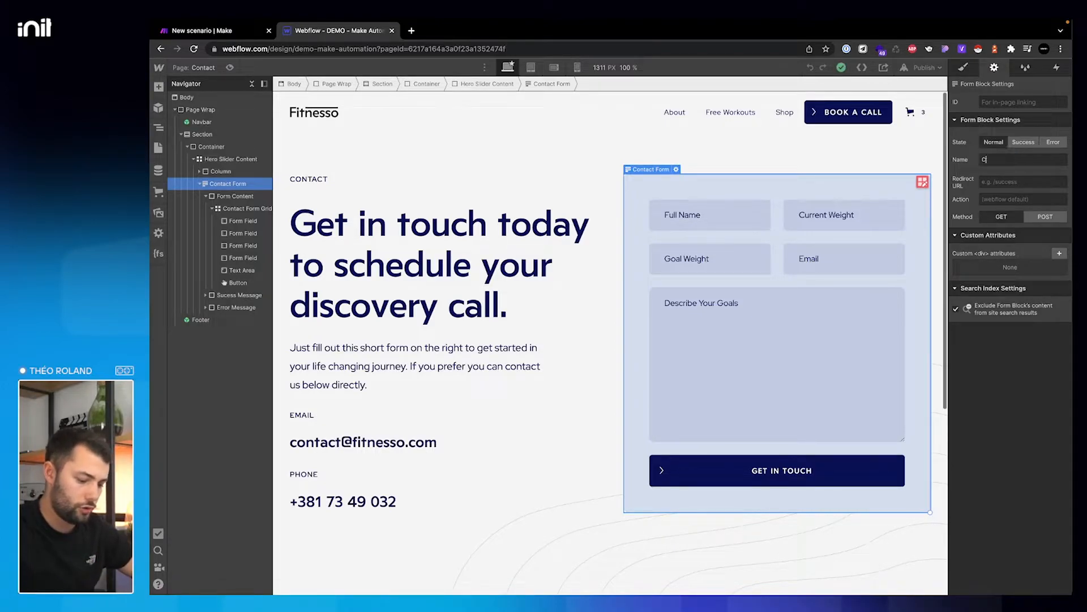
key("BackSpace")
type("FORM - Contact")
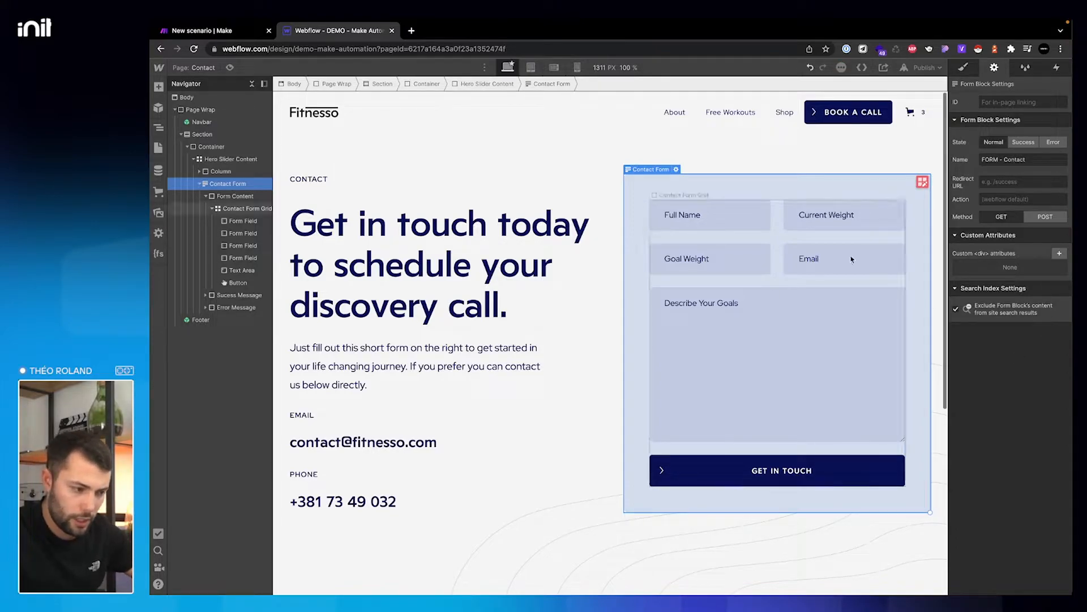
left_click(723, 223)
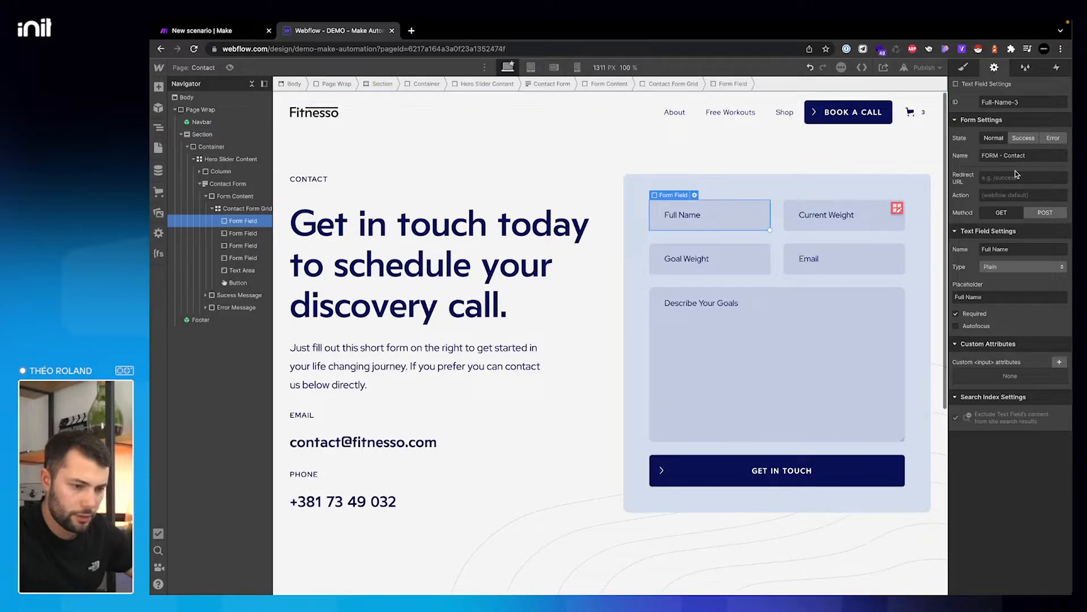
- Rename the first two fields to Prénom and Nom, with matching placeholders
left_click(992, 251)
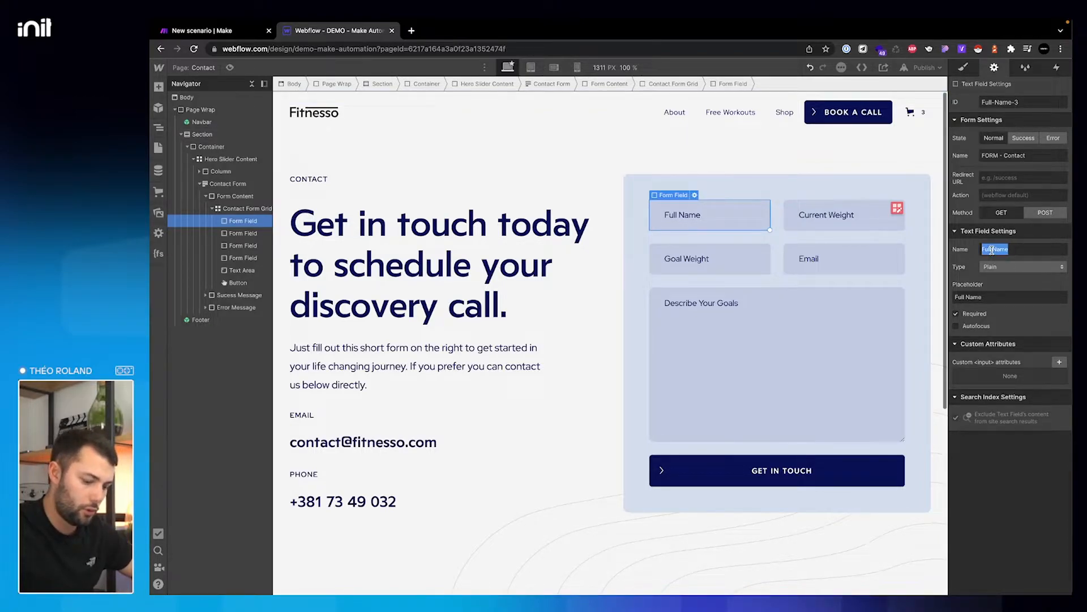
type("Frén")
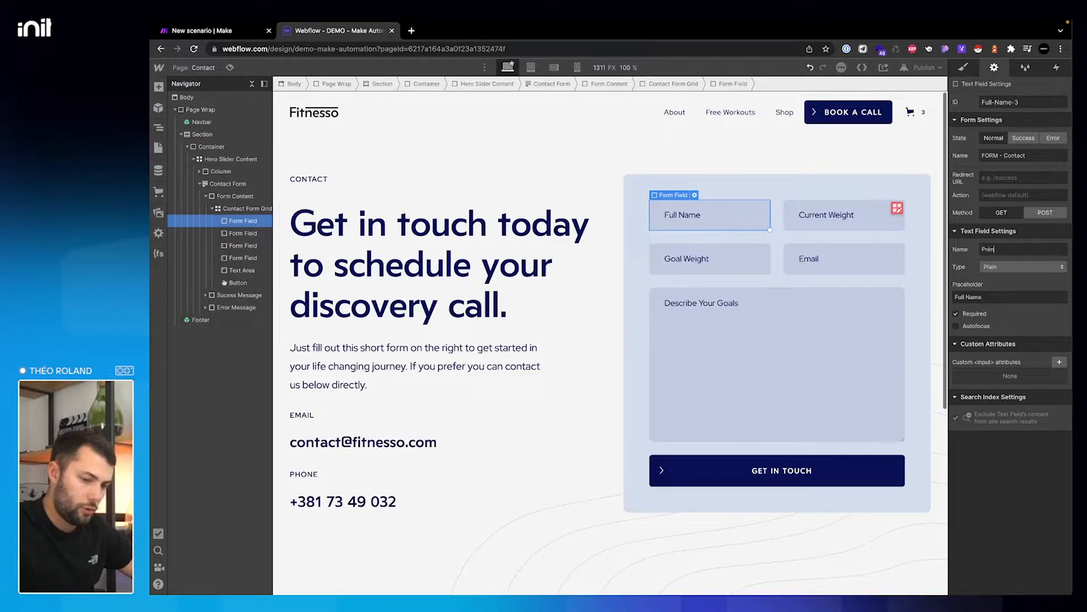
type("om")
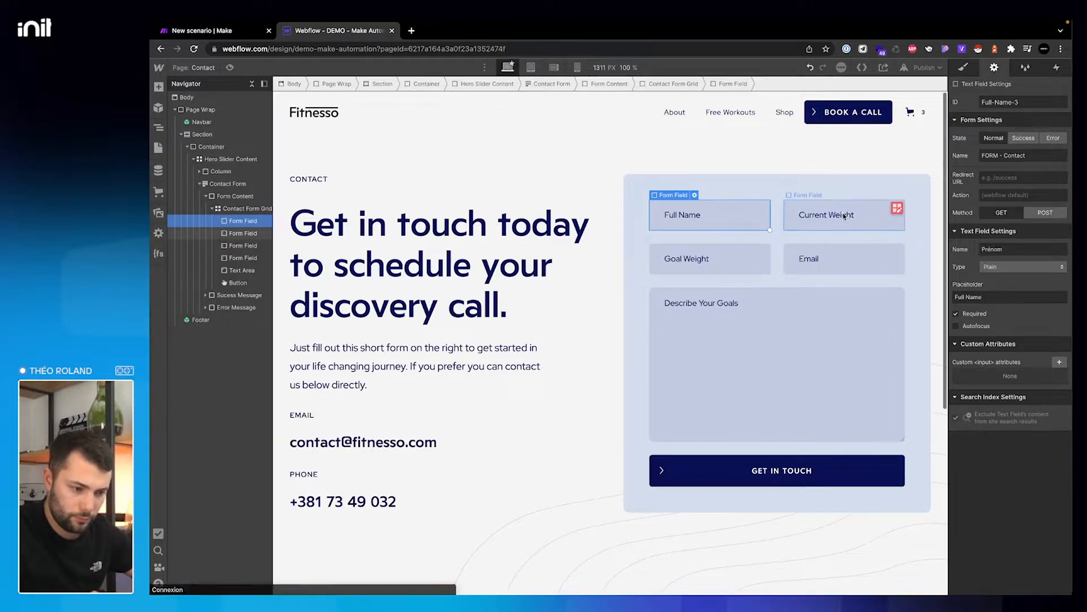
left_click(844, 216)
left_click(1018, 249)
type("Nom")
left_click(1009, 301)
type("Nom")
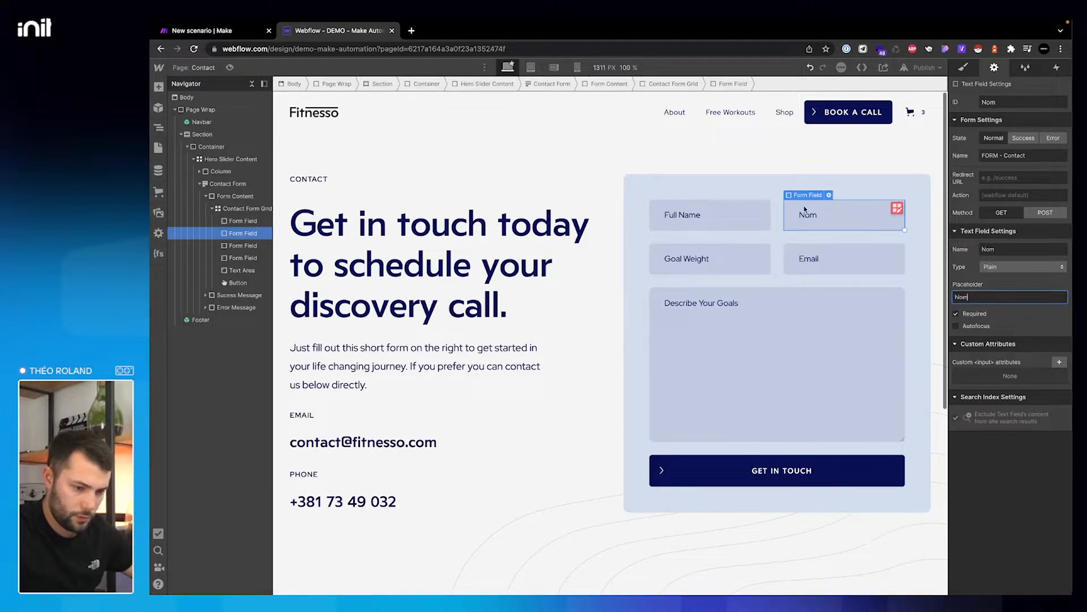
left_click(742, 214)
left_click(1009, 297)
type("P")
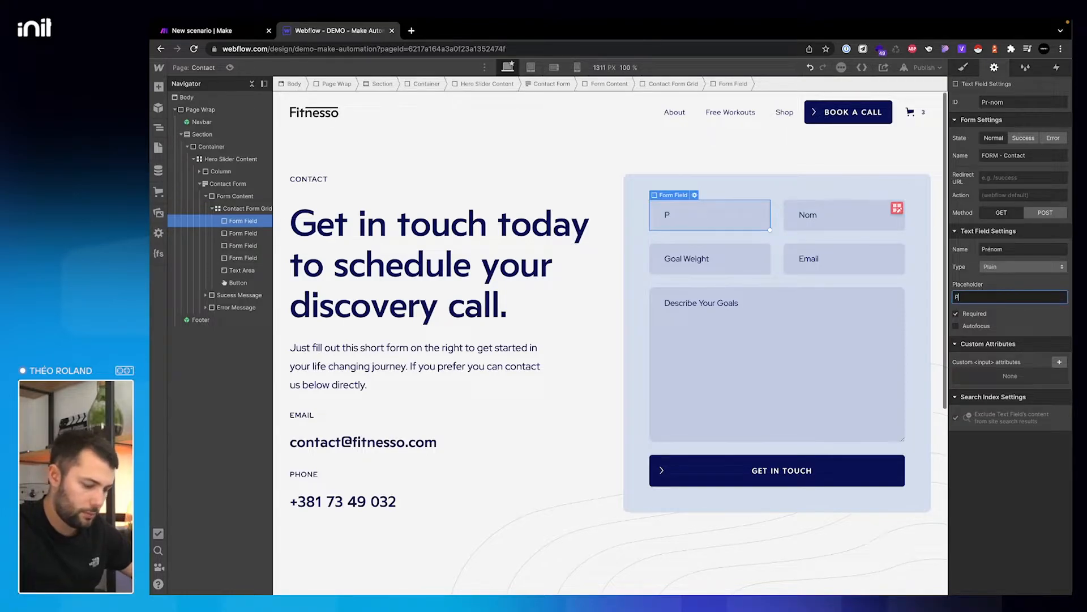
type("rénom")
- Turn the Goal Weight field into Téléphone with a Phone input type
left_click(767, 247)
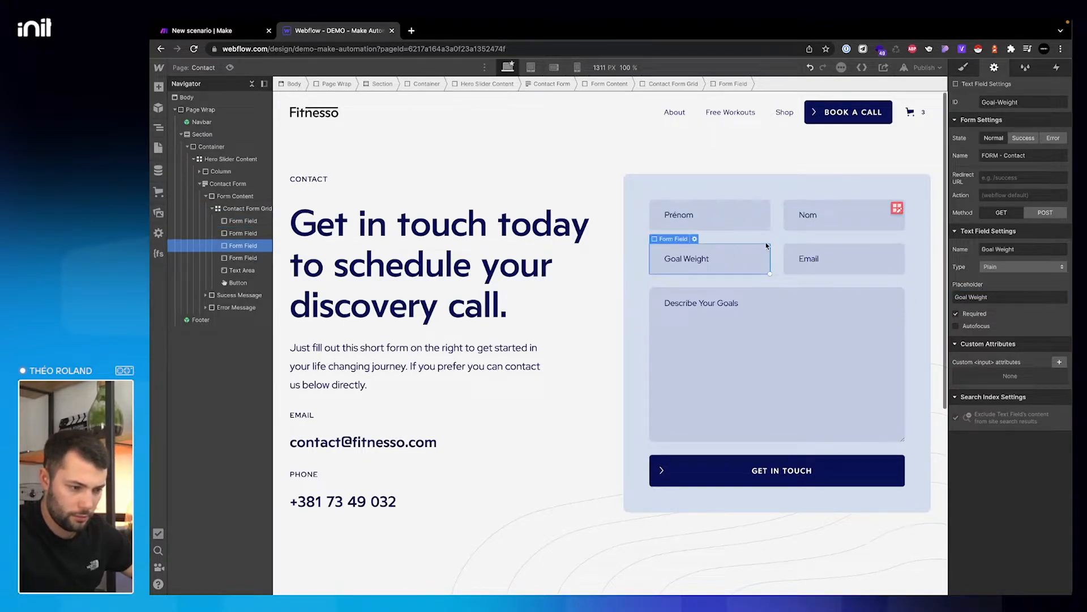
left_click(1010, 249)
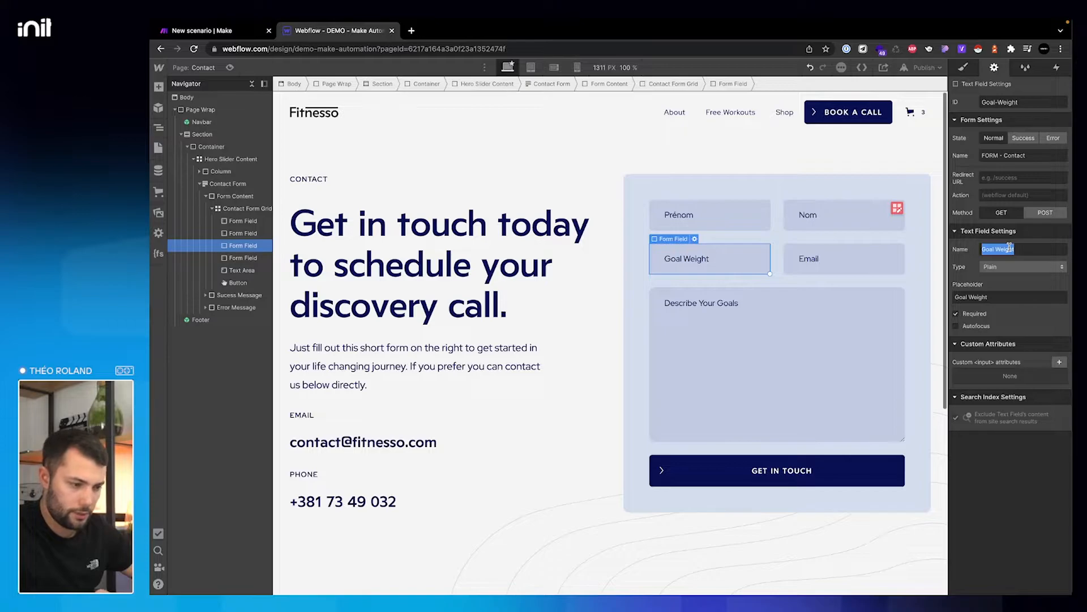
type("Telephon")
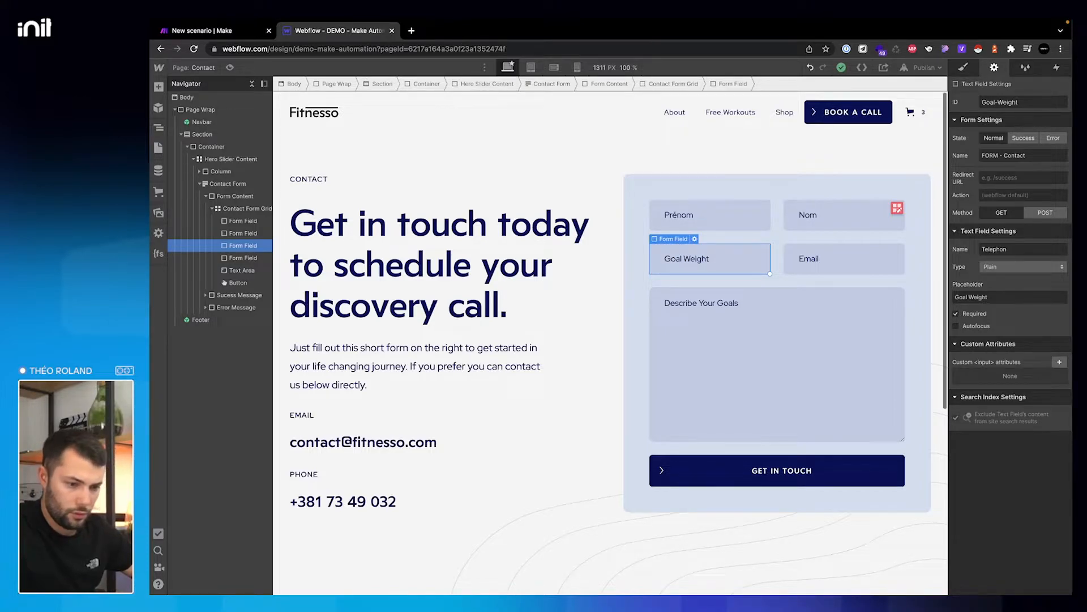
type("eépo")
type("one")
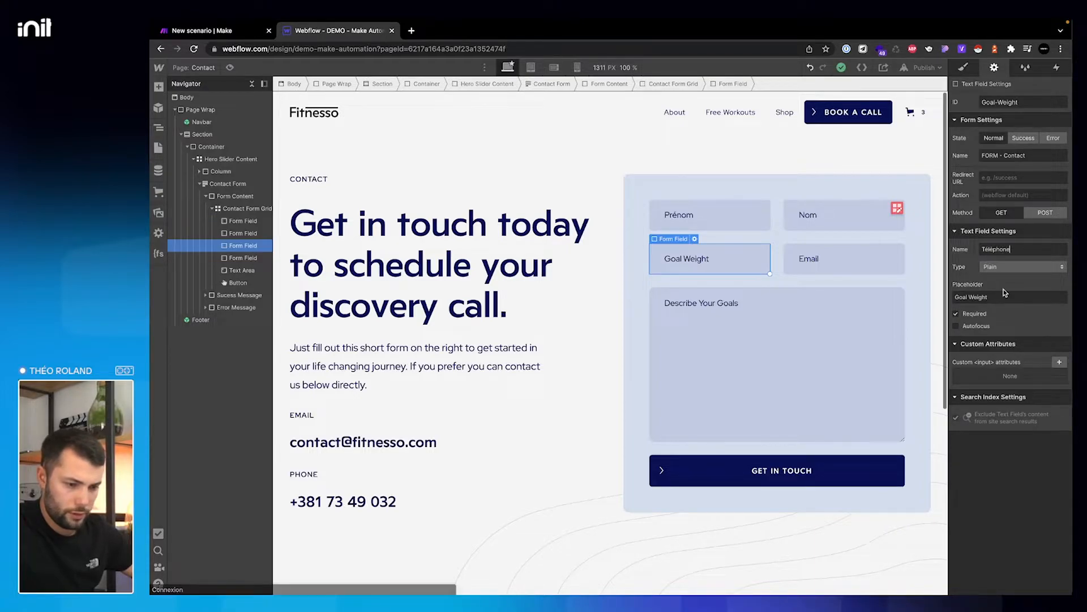
left_click(1007, 296)
type("Téléphone")
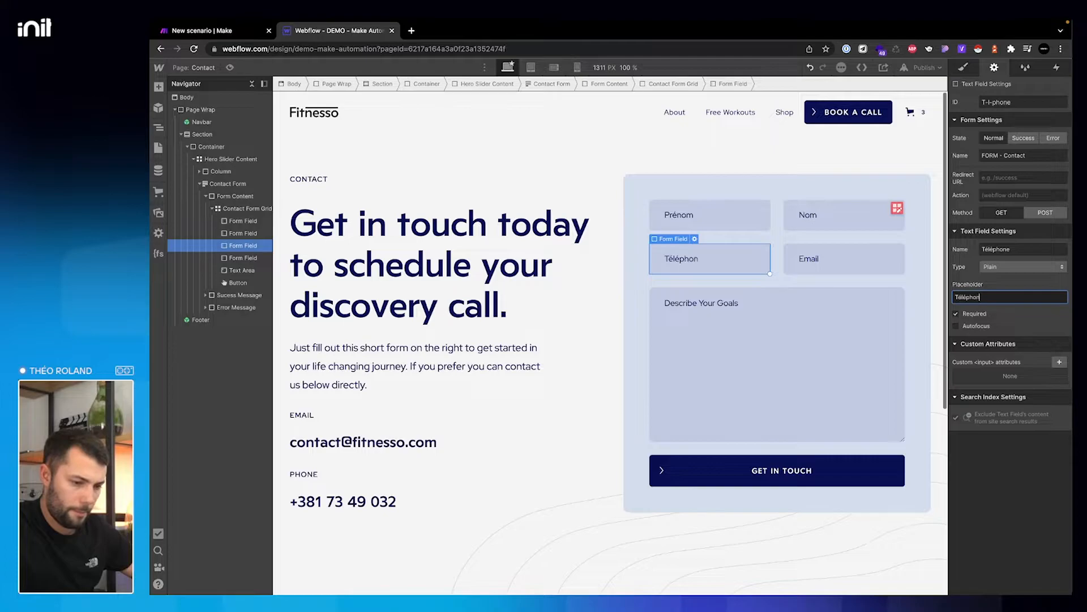
left_click(1019, 267)
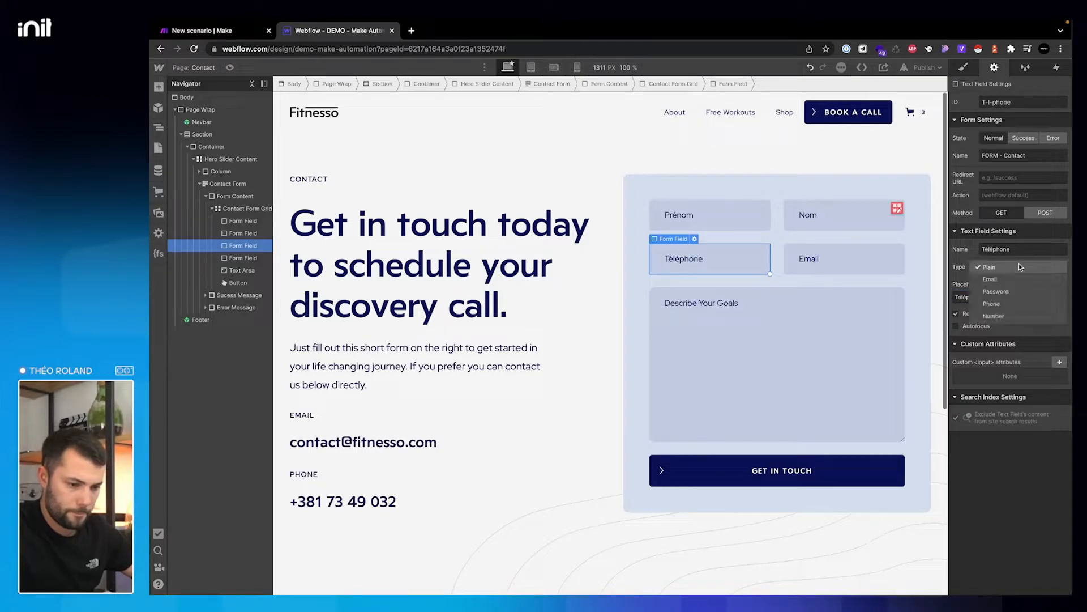
left_click(1006, 304)
- Check the Email field, then set the text area's name and placeholder to Message
left_click(833, 258)
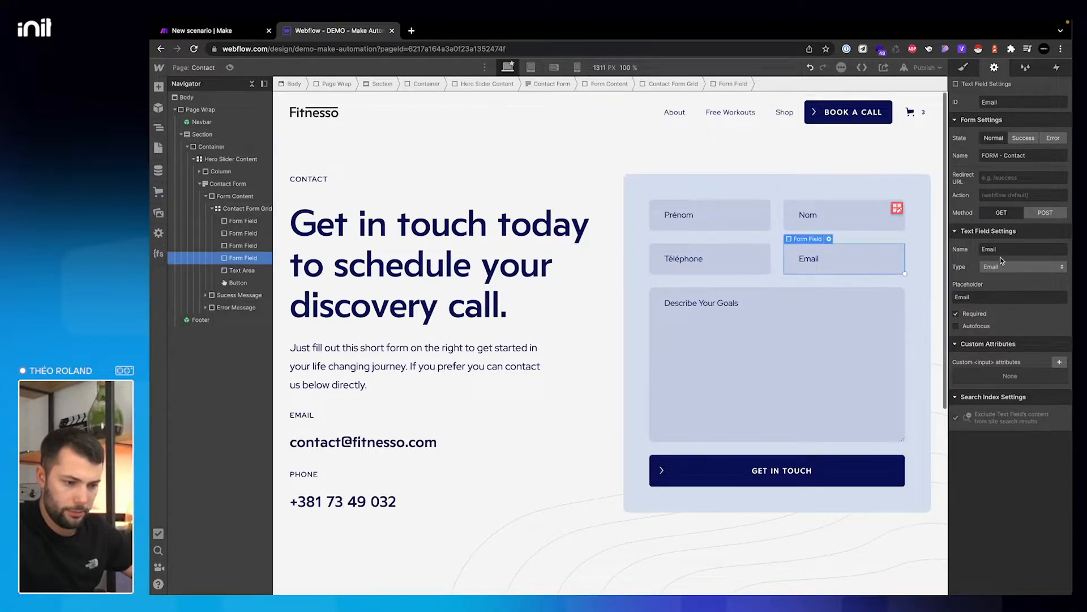
left_click(770, 294)
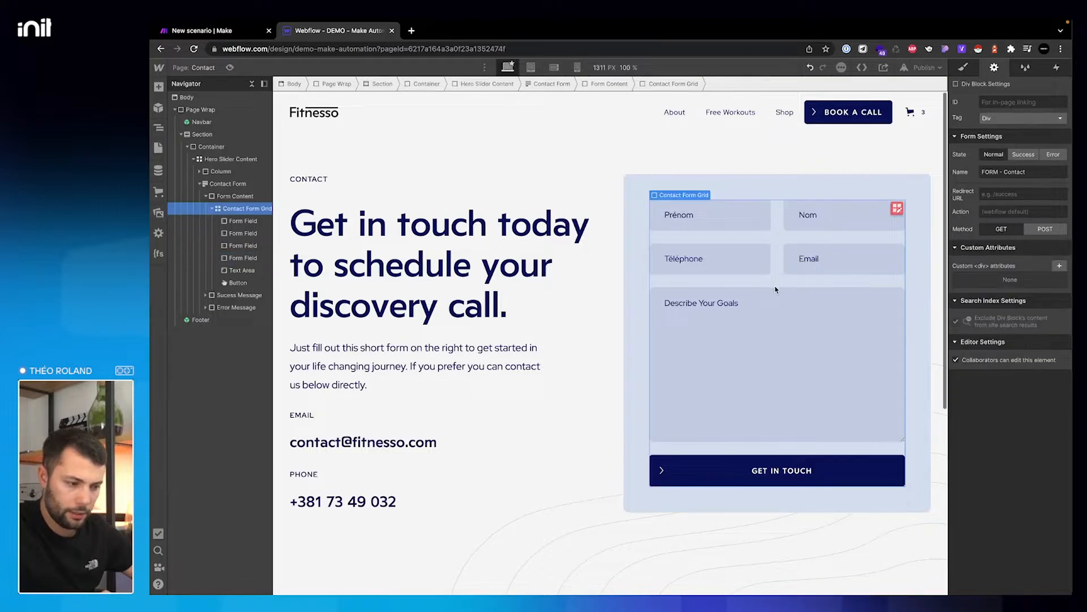
left_click_drag(955, 280, 1006, 280)
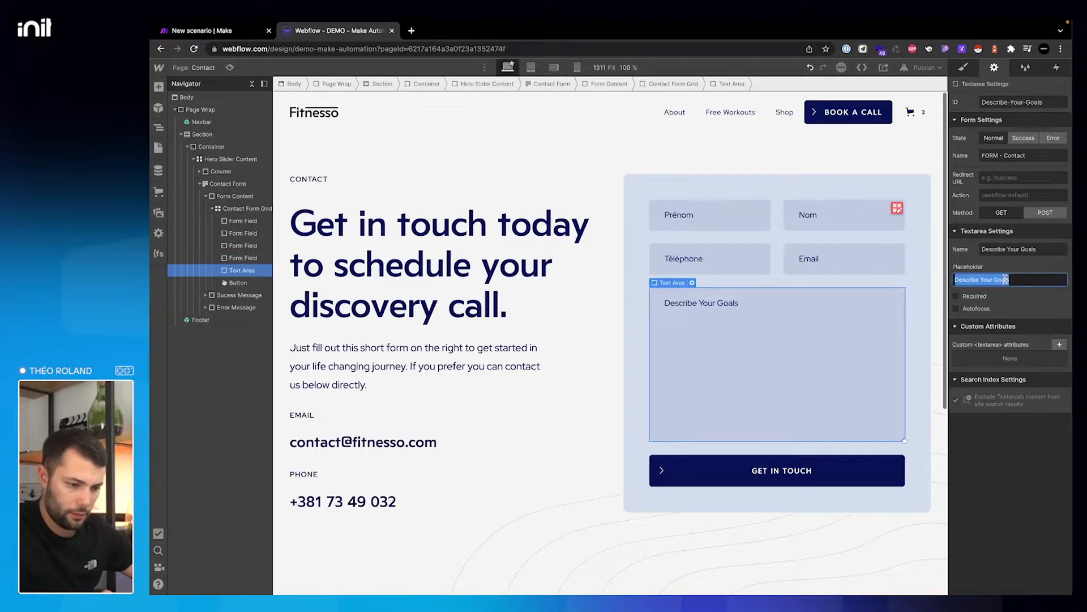
type("Message")
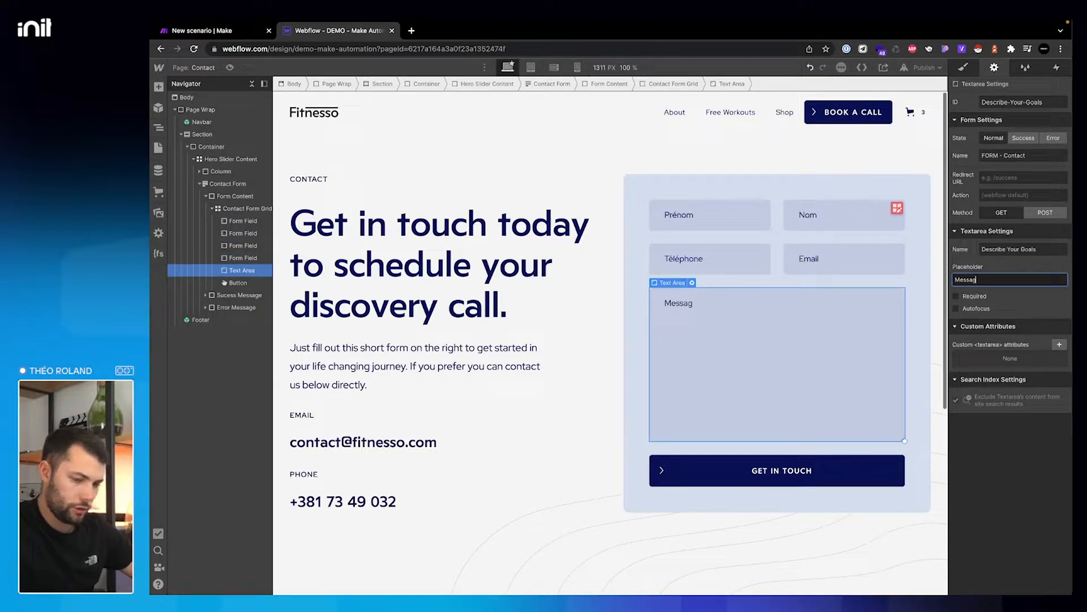
triple_click(1056, 248)
type("Message")
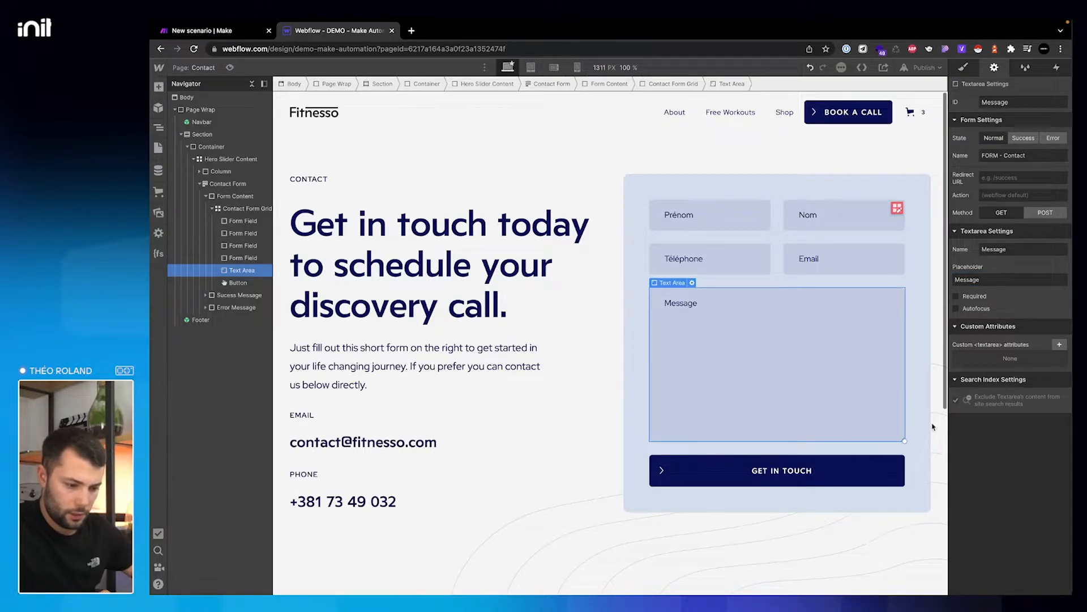
- Label the submit button 'Envoyer le message' with waiting text 'Un instant'
left_click(835, 469)
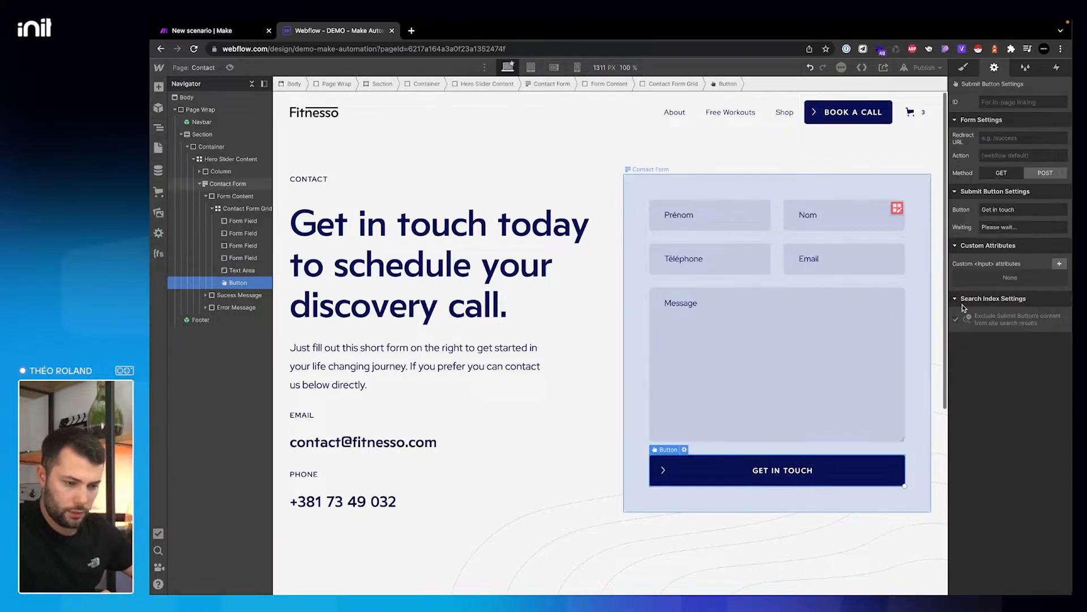
left_click_drag(983, 209, 1016, 210)
type("Envoye")
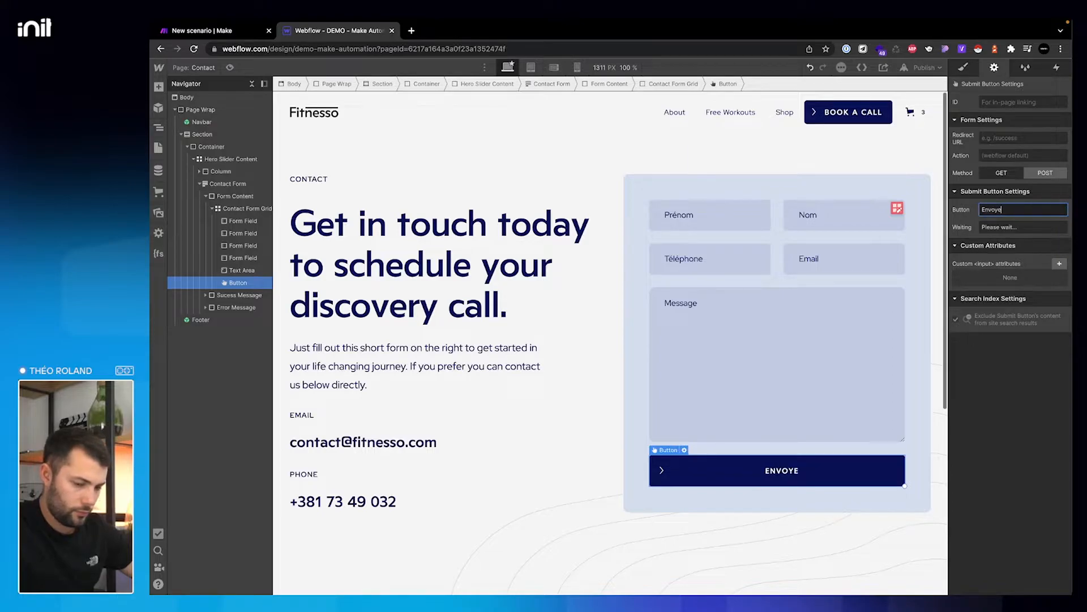
type("r le message")
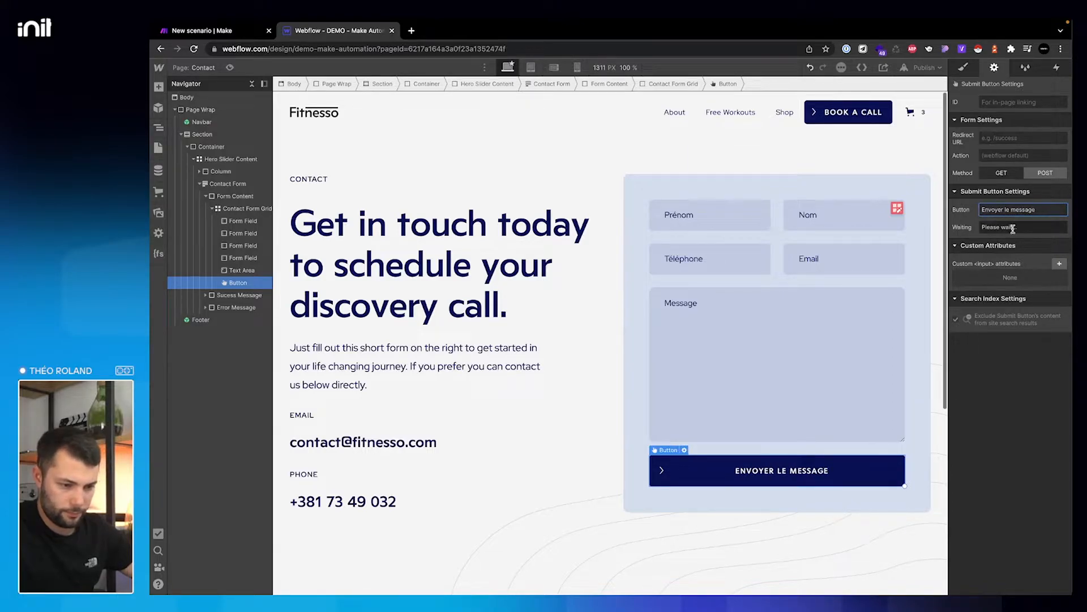
left_click_drag(983, 227, 1013, 228)
type("Un instant")
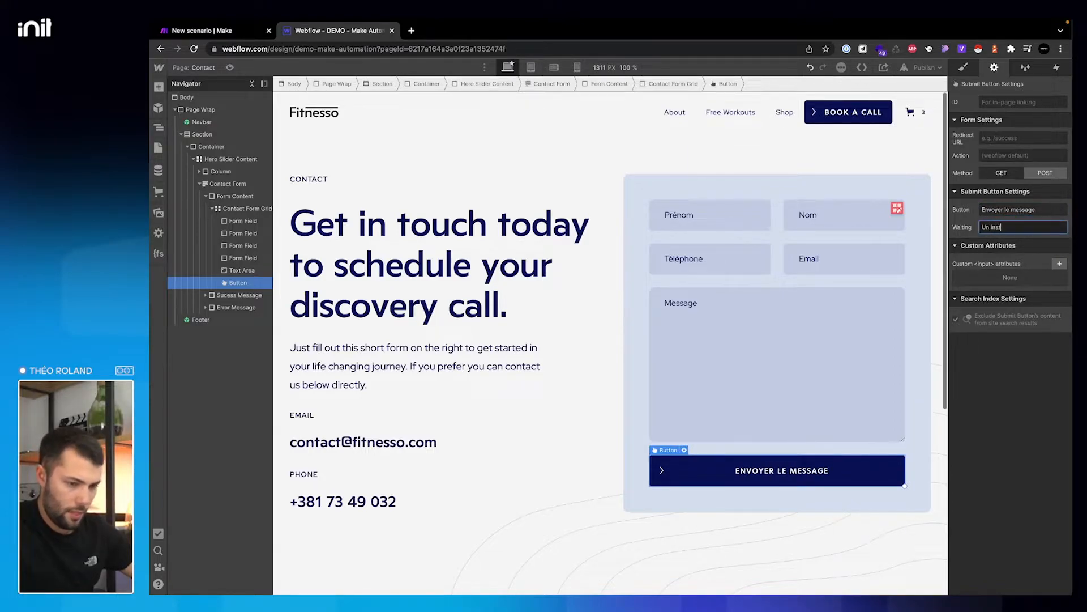
left_click(984, 398)
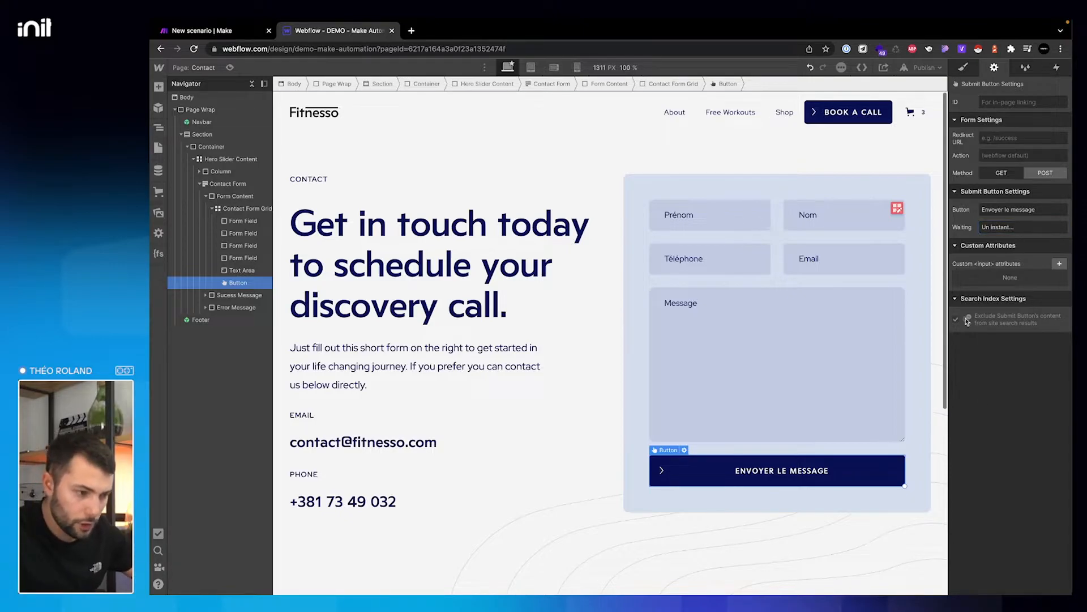
- Publish the site to demo-make-automation.webflow.io and open the live site in a new tab
left_click(209, 177)
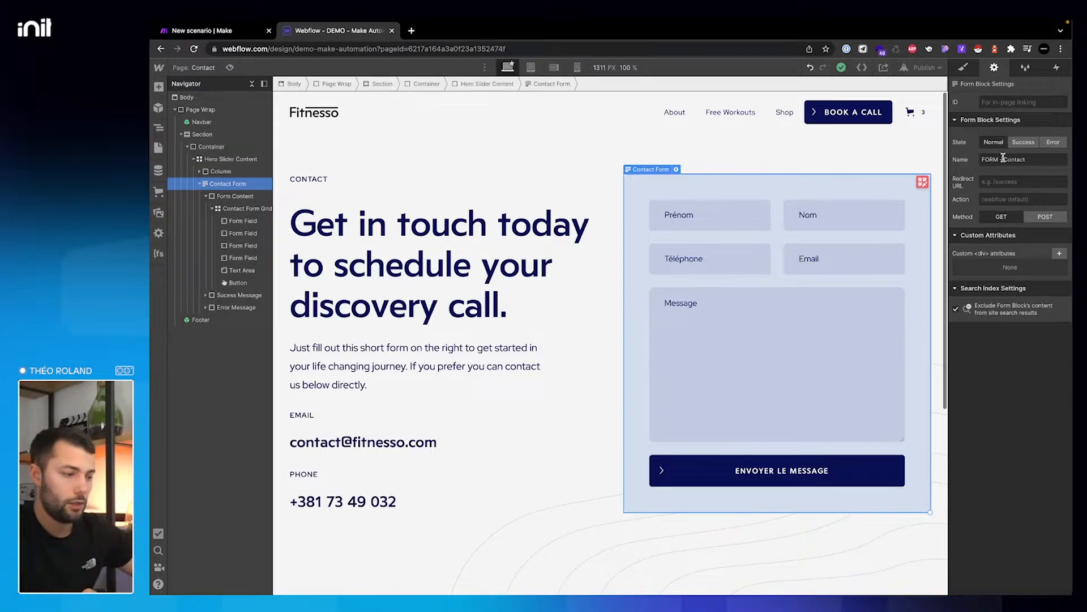
left_click(924, 67)
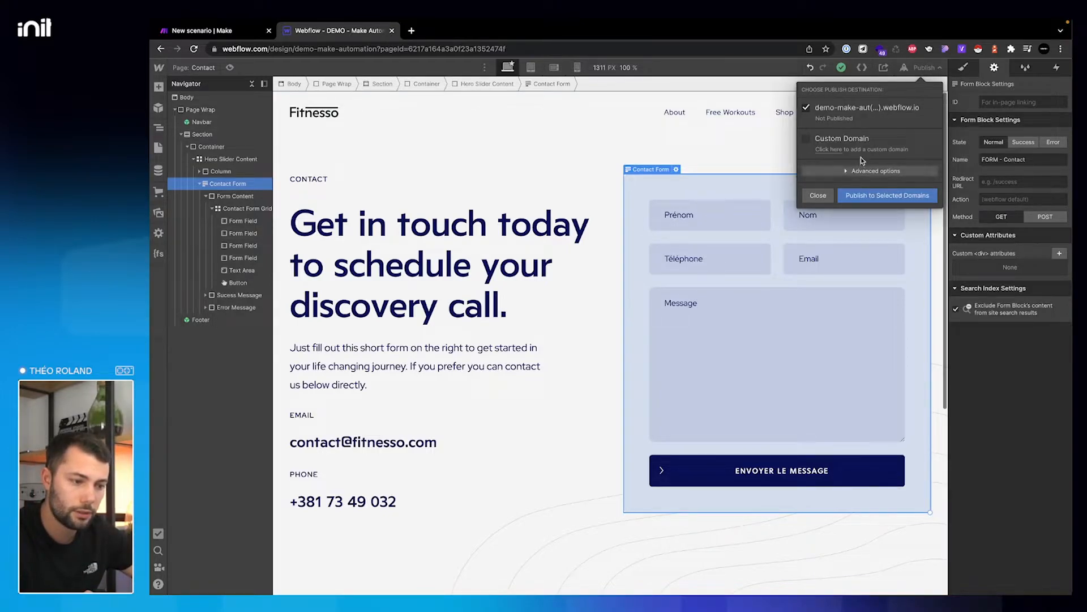
left_click(870, 195)
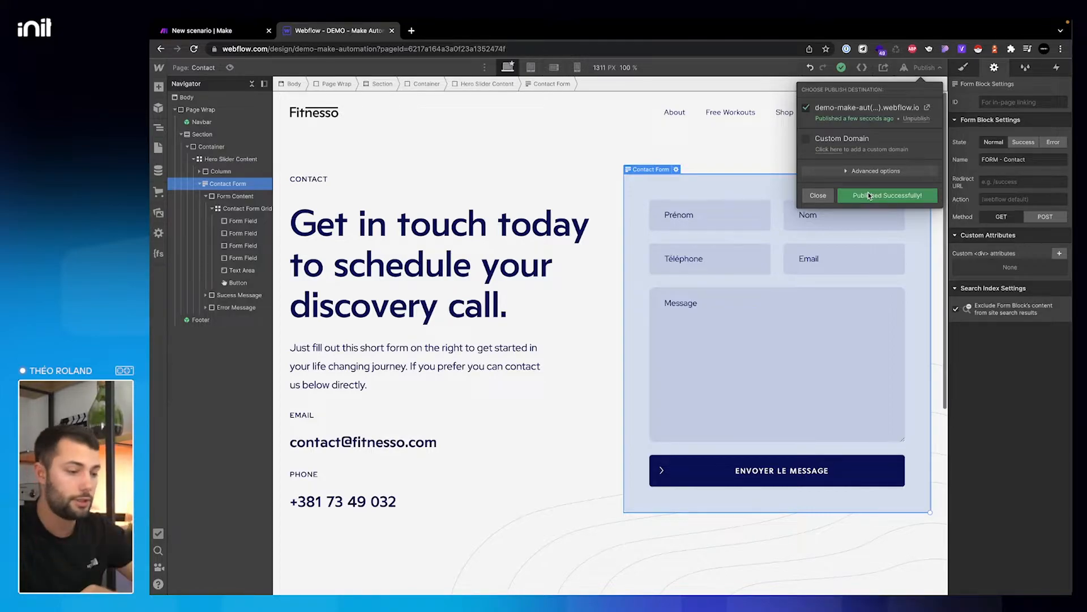
left_click(927, 107)
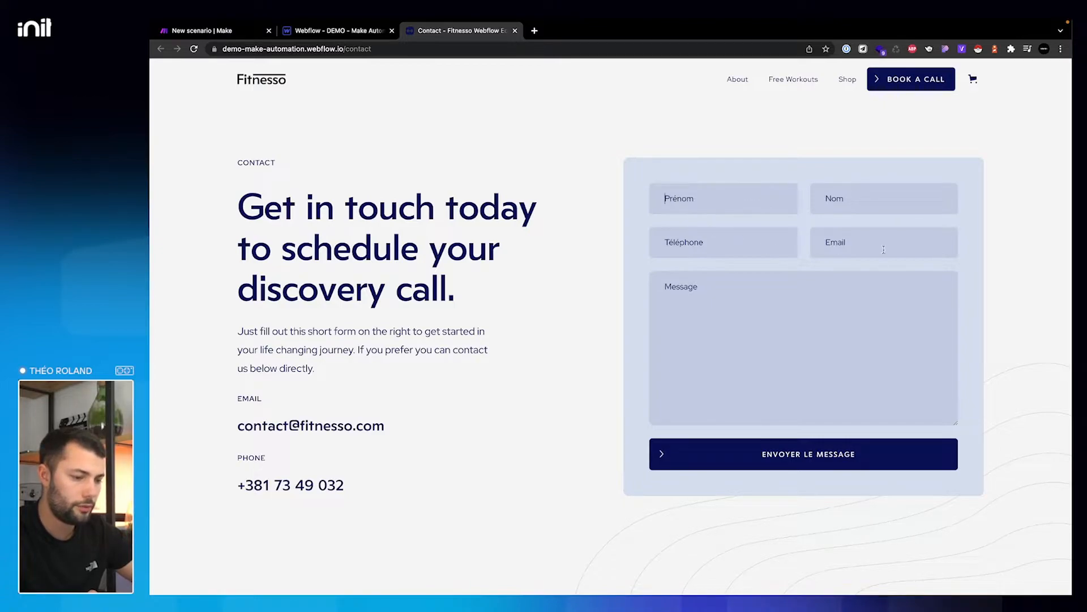
- Discard the empty unsaved scenario and look over the INIT Webflow scenarios in All scenarios
left_click(229, 31)
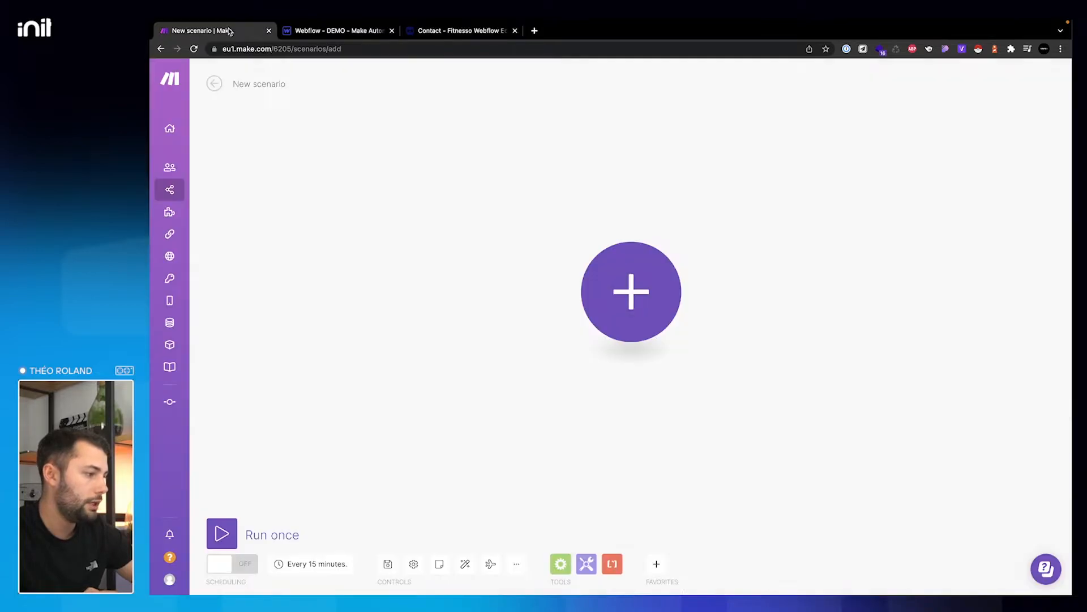
left_click(214, 83)
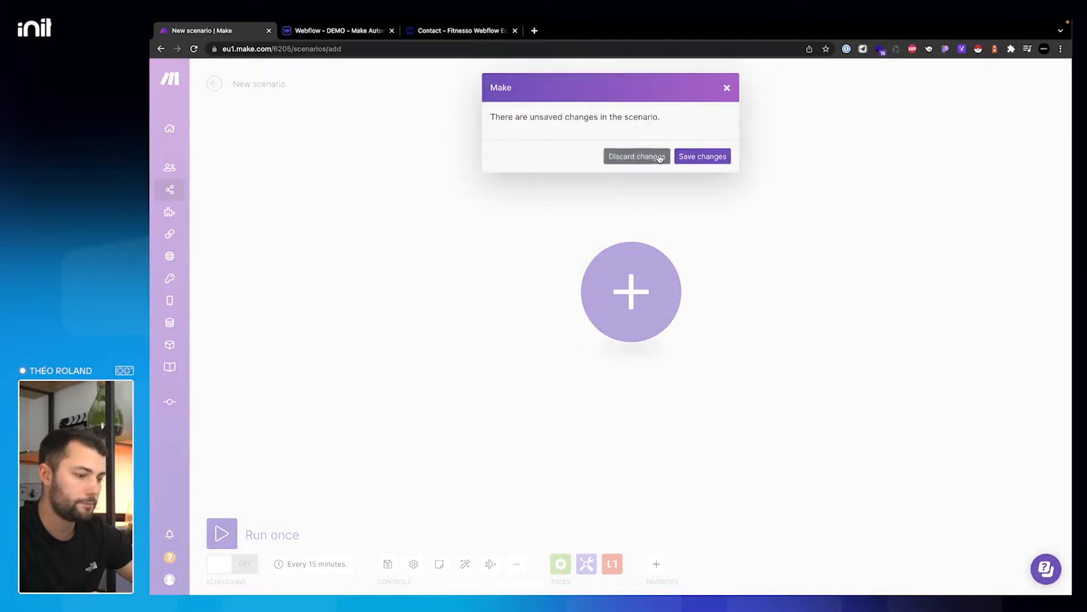
left_click(651, 156)
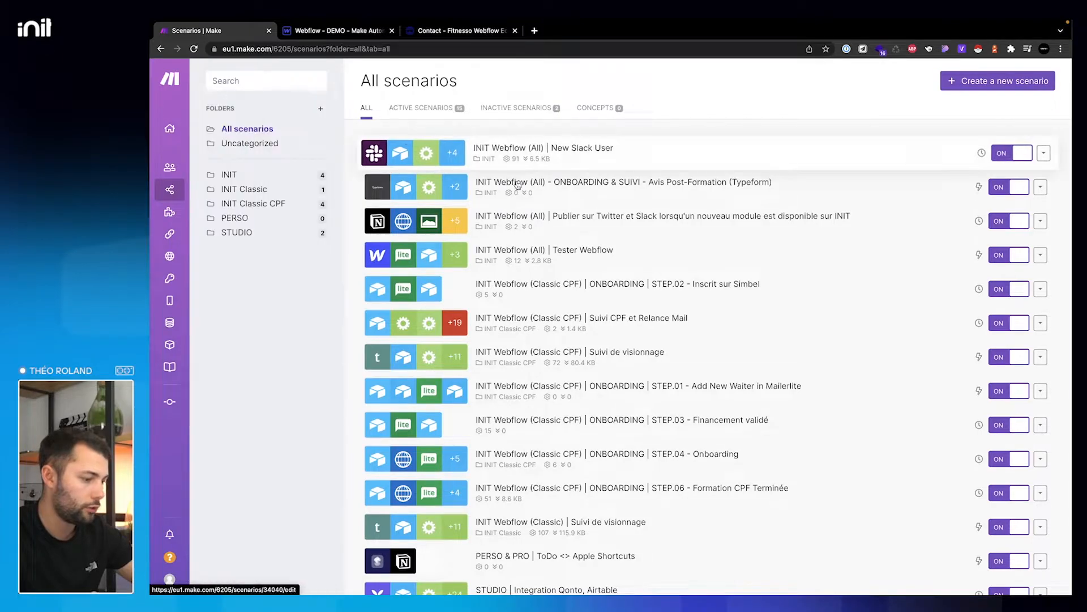
scroll(532, 385, "down", 3)
scroll(533, 387, "up", 2)
scroll(534, 387, "up", 1)
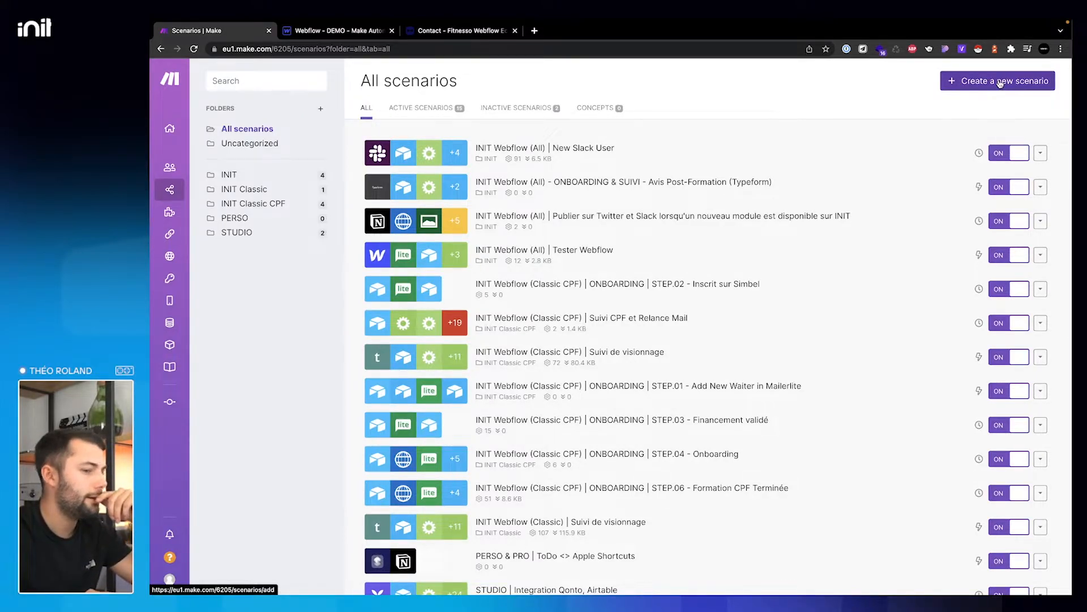
left_click(1001, 82)
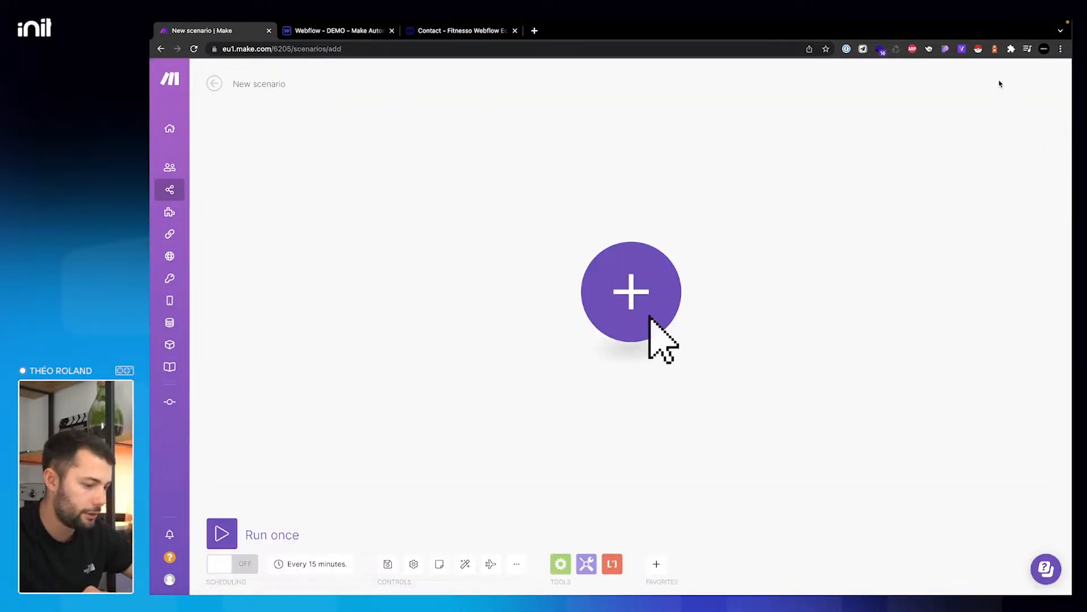
left_click(652, 277)
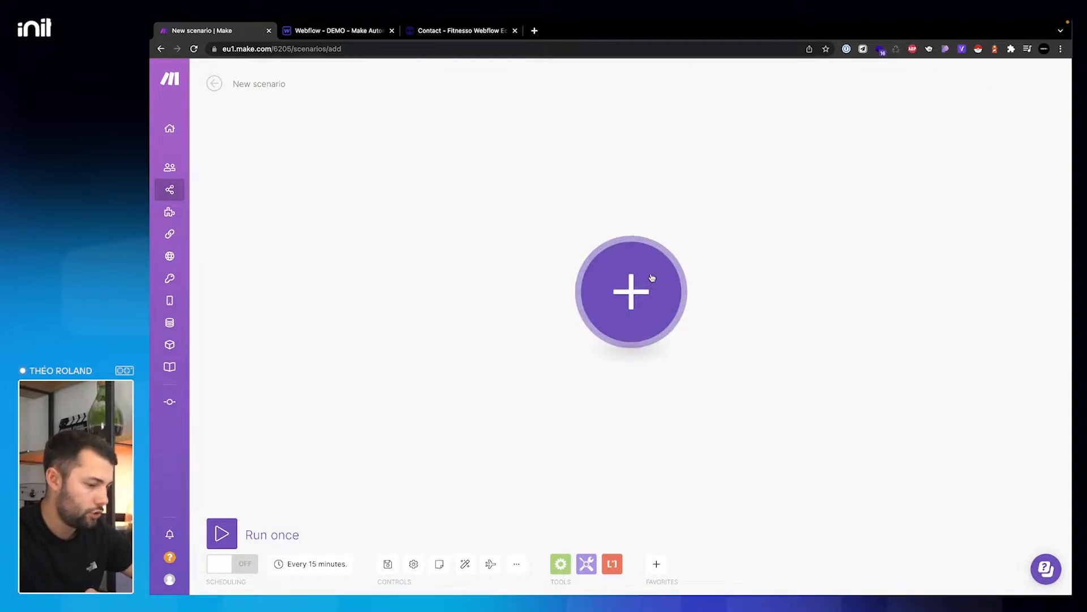
type("webfow")
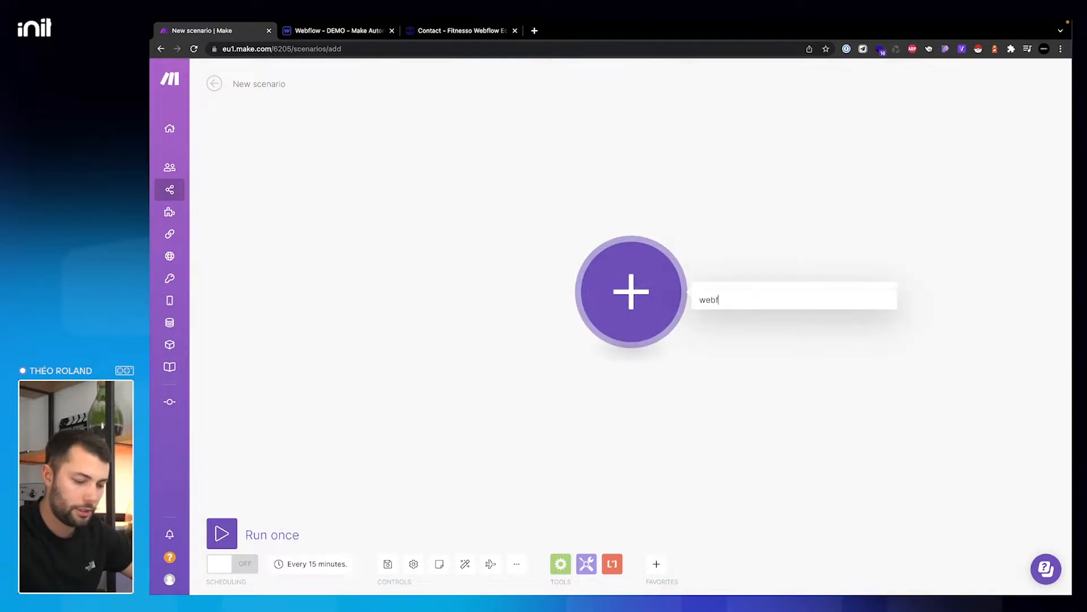
key("BackSpace")
key("BackSpace")
type("lo")
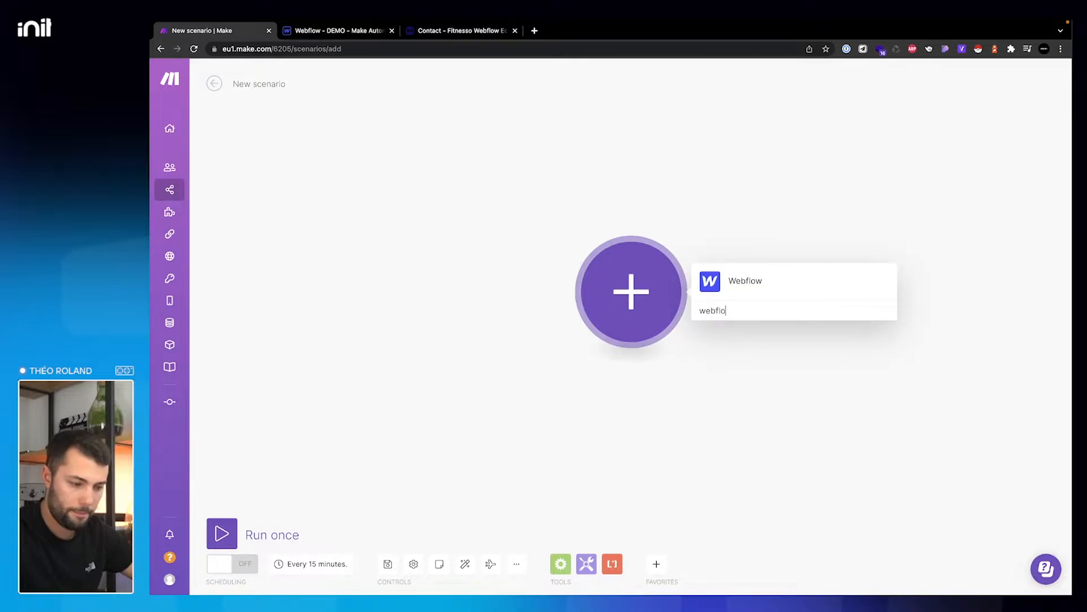
left_click(757, 281)
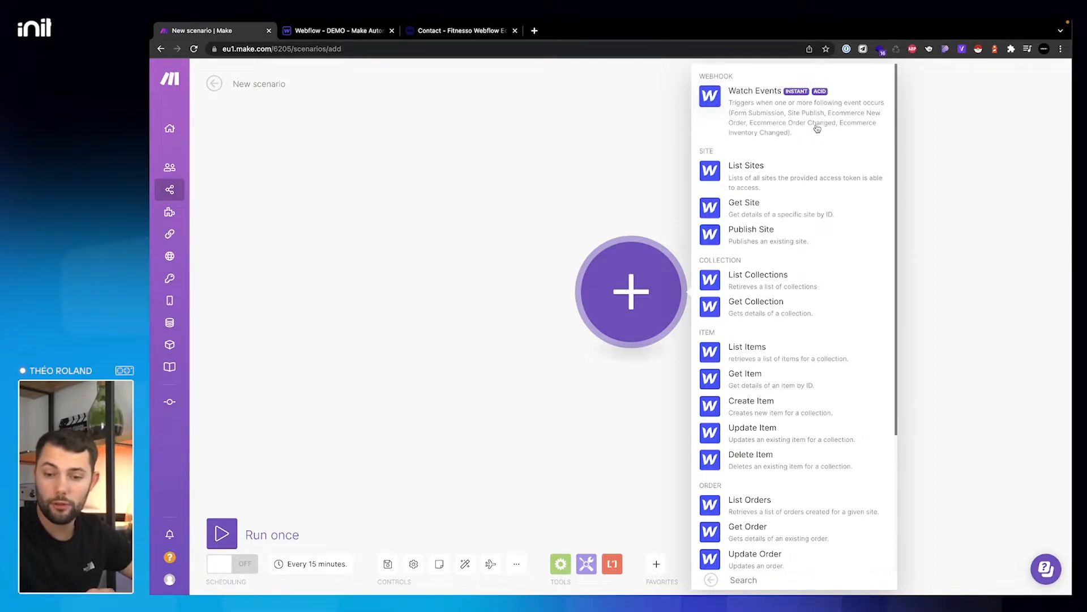
left_click(818, 128)
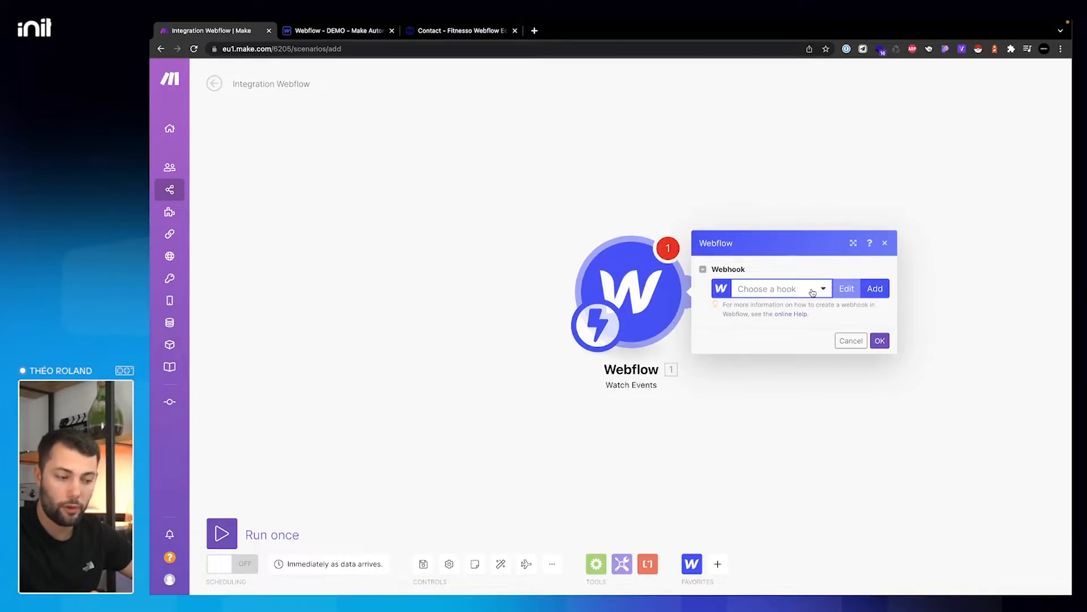
- Add a new Webflow webhook named 'Webflow - Template Fitnesso'
left_click(879, 290)
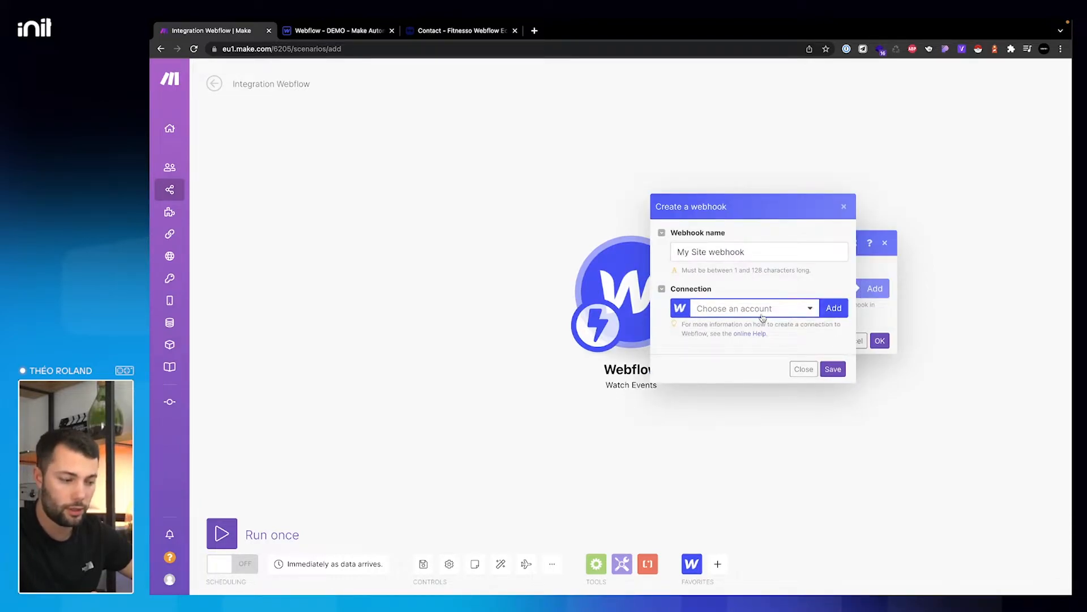
triple_click(757, 250)
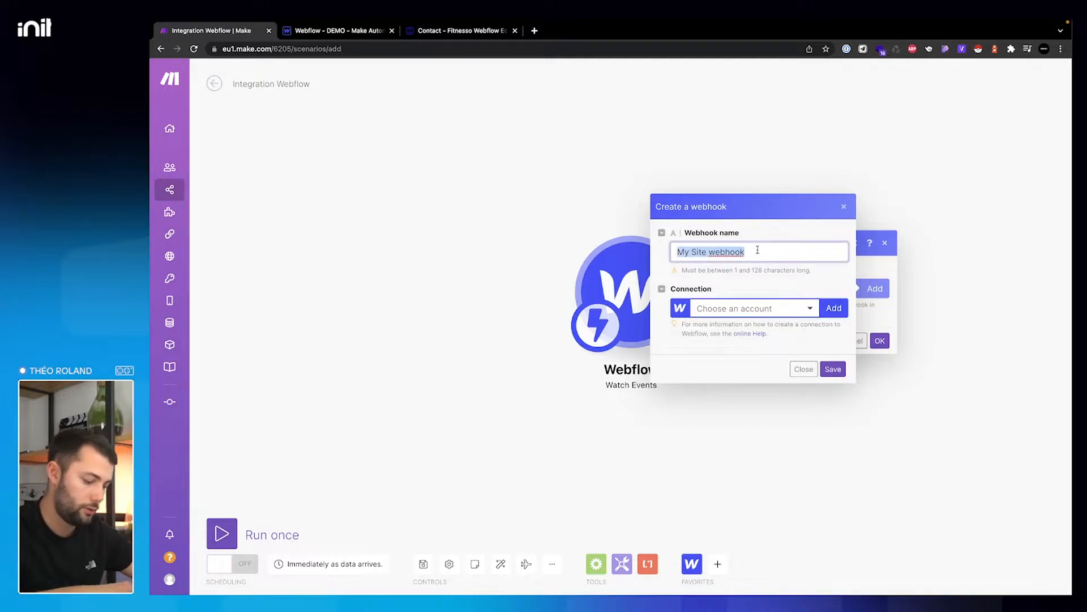
type("Webflow - ")
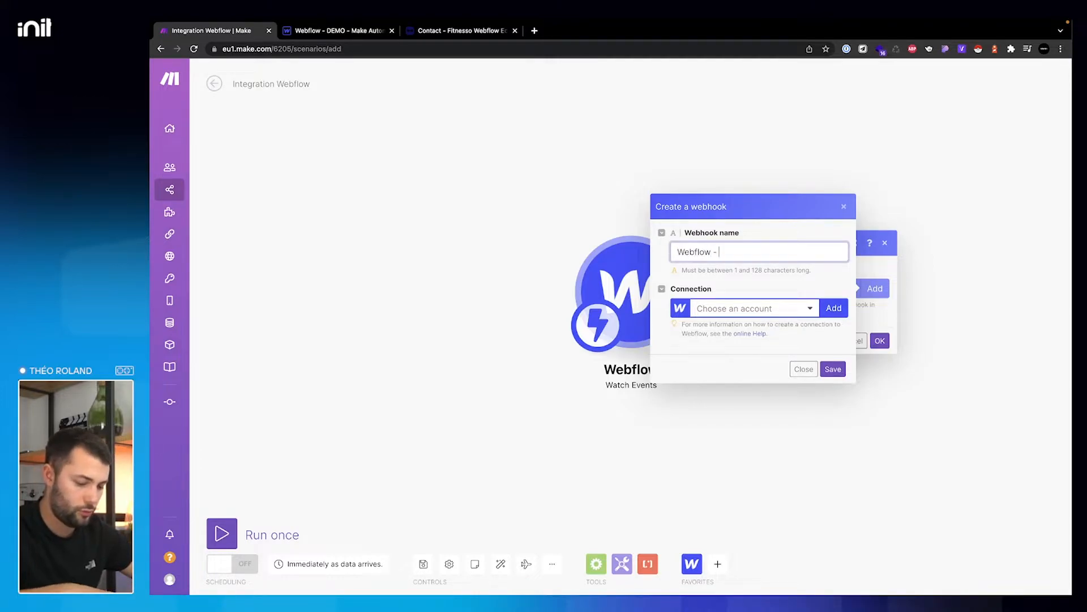
type("Fomr")
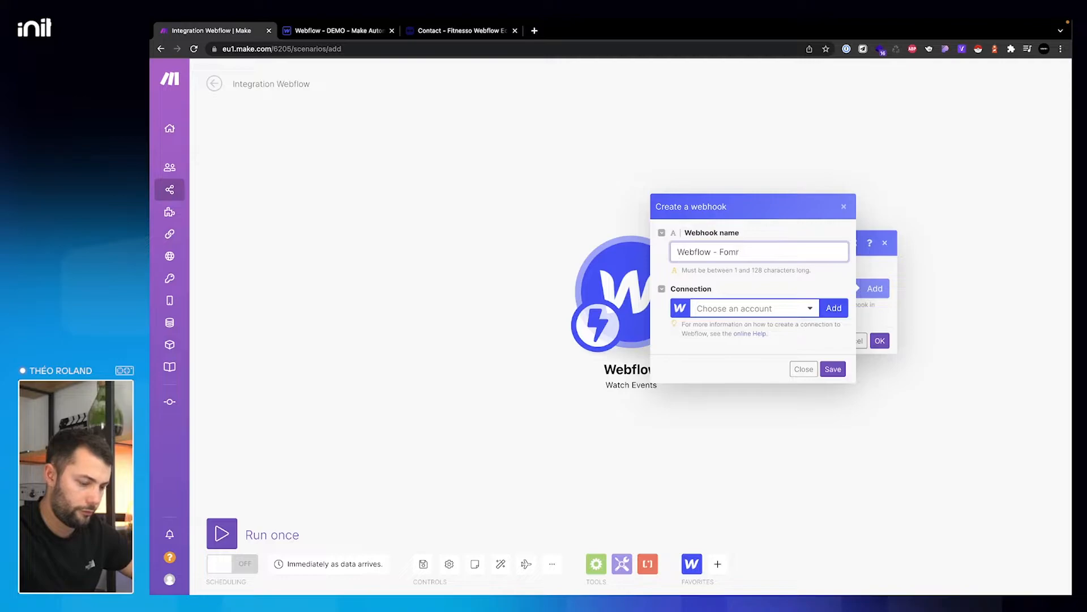
type("COn")
key("BackSpace")
key("BackSpace")
type("ontact")
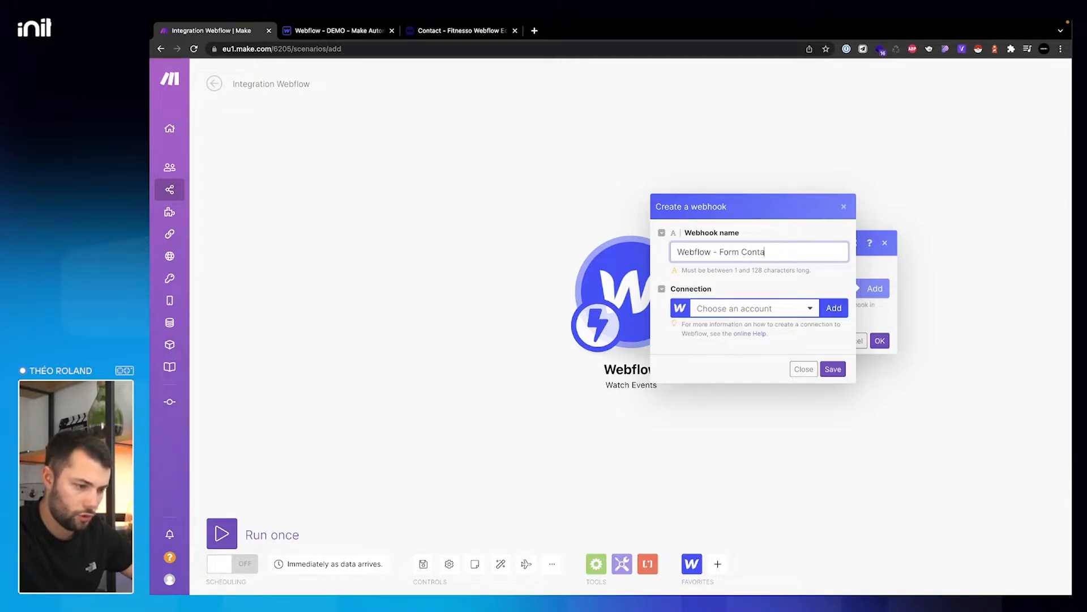
key("BackSpace")
key("BackSpace")
key("BackSpace")
key("BackSpace")
type("emplate")
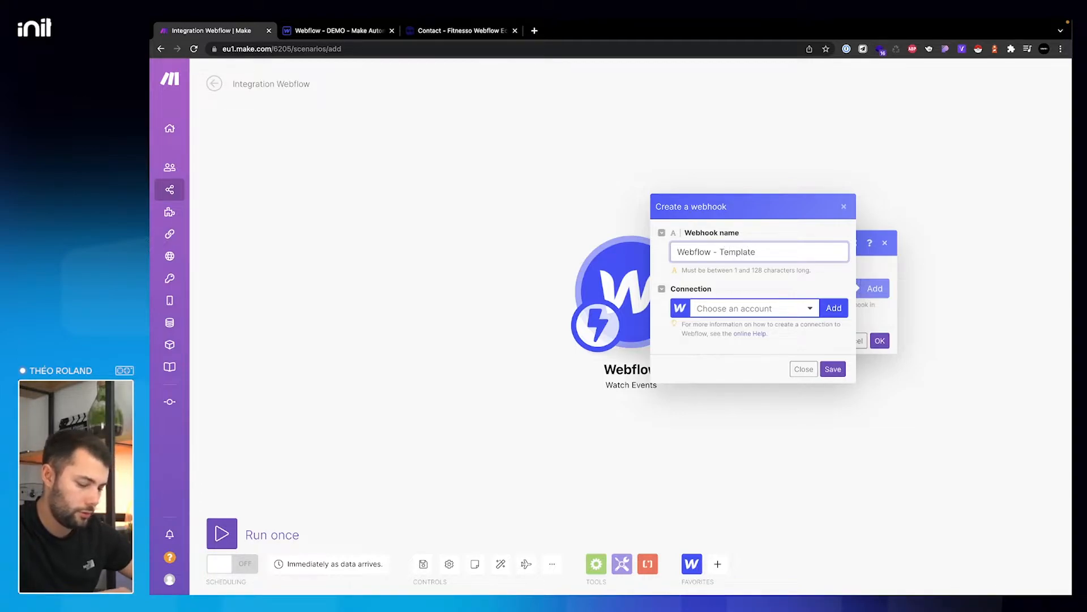
type(" Fitnesso")
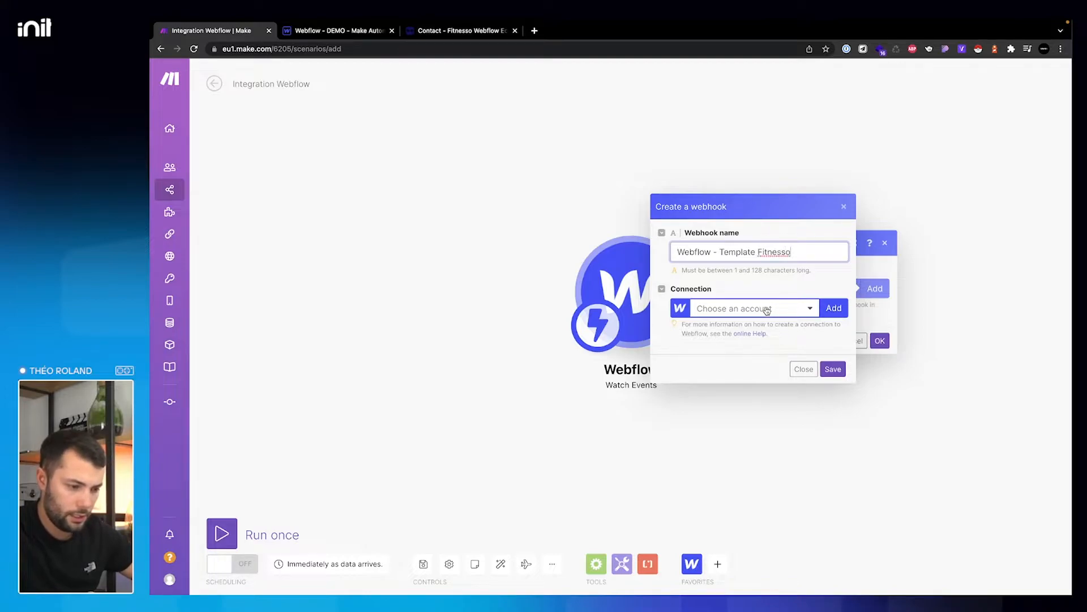
left_click(770, 308)
- Add a Webflow connection named 'Webflow - Template Fitnesso', copied from the webhook name, and save it to begin authorization
left_click(831, 307)
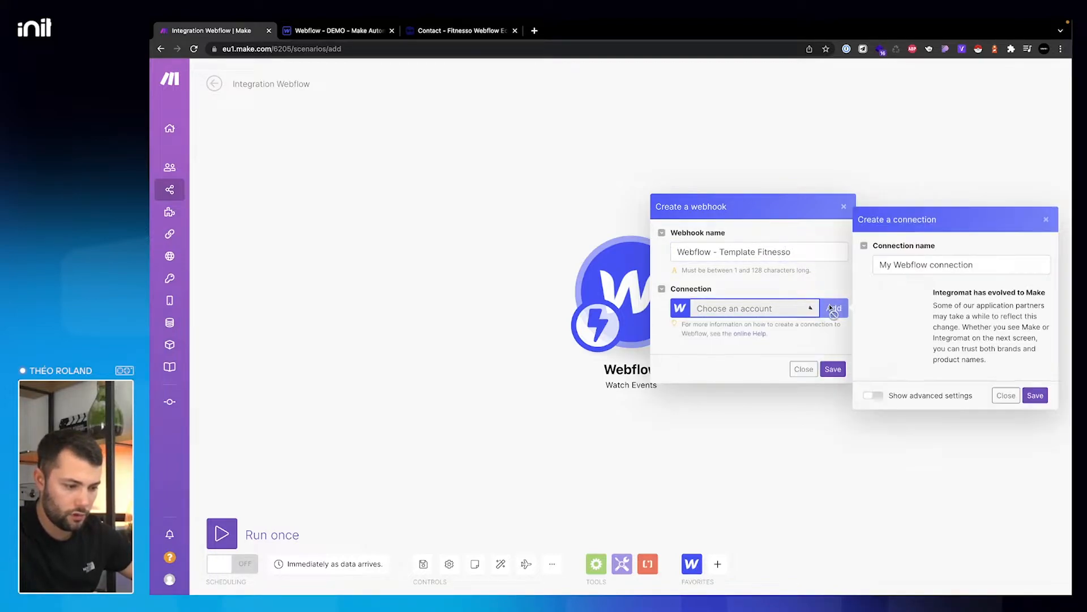
left_click(938, 265)
type("WEBFLOW |")
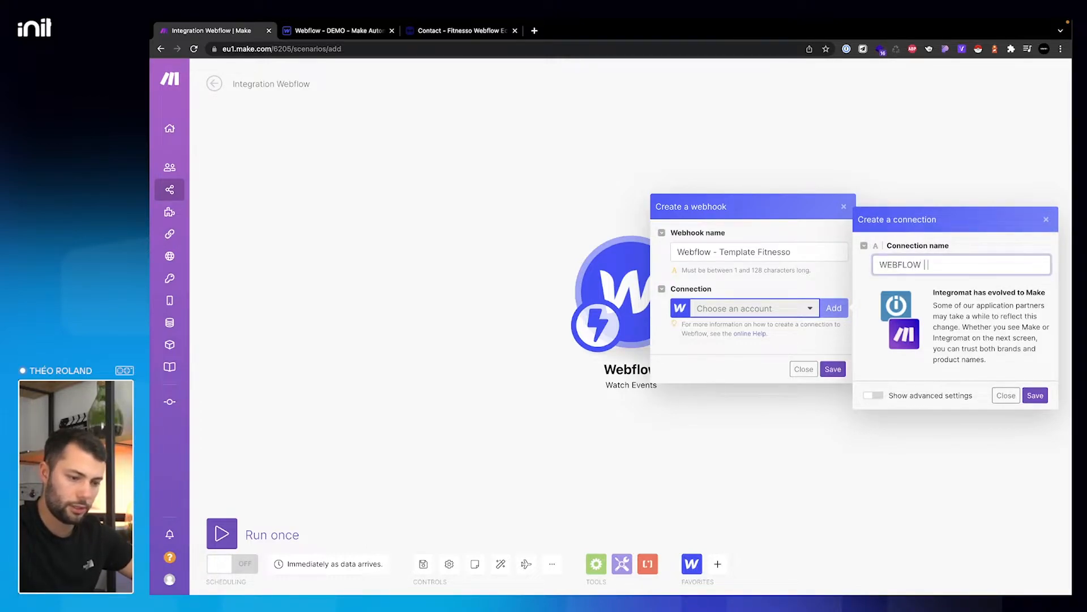
left_click(813, 252)
key("ctrl+a")
key("ctrl+c")
left_click(958, 265)
key("ctrl+a")
key("ctrl+v")
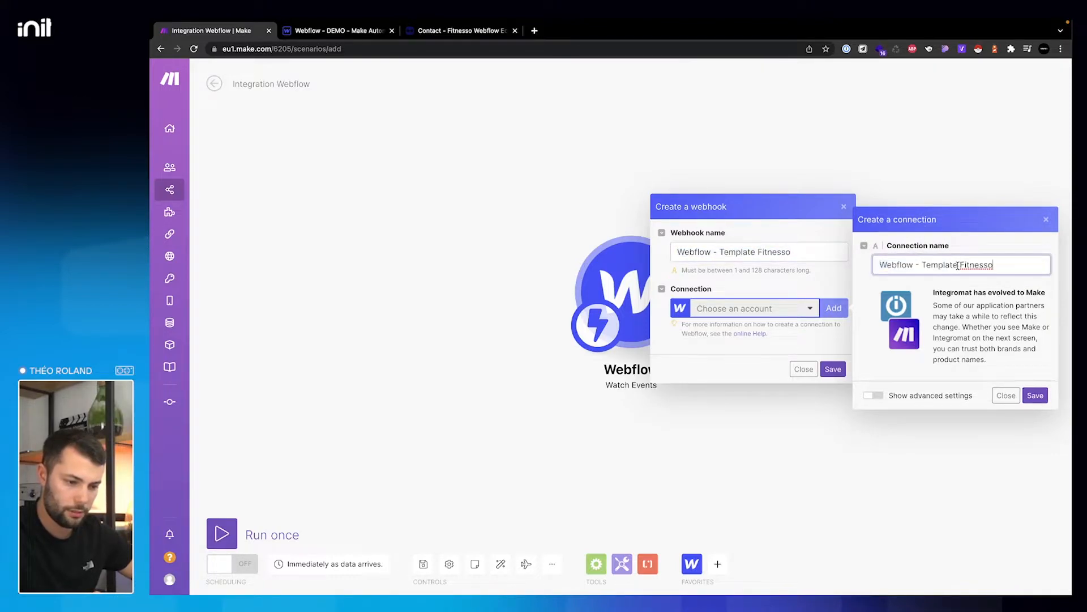
left_click(1036, 396)
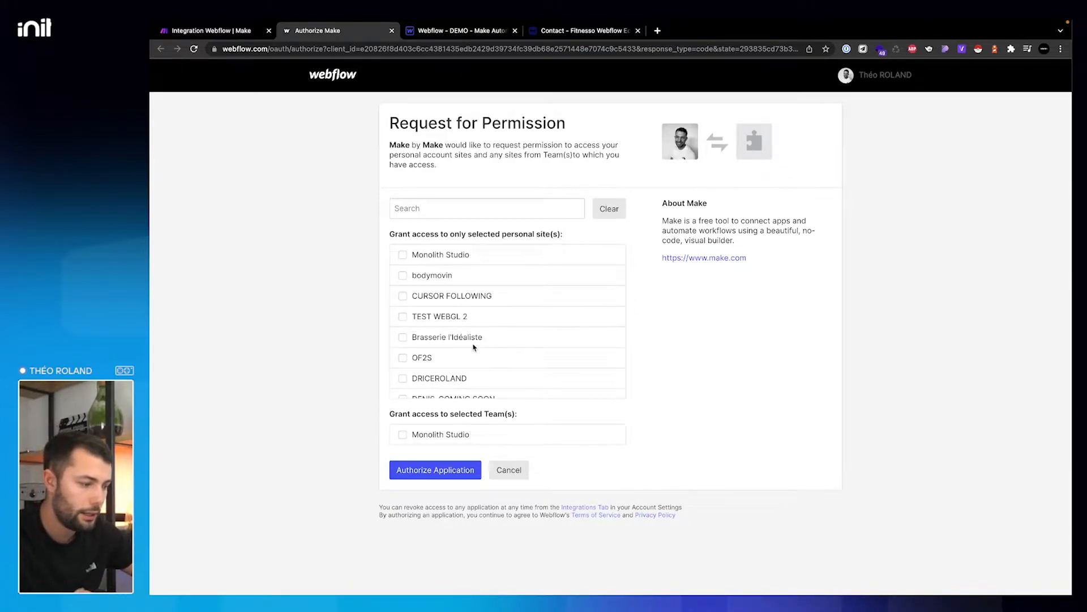
- Authorize Make in Webflow for the DEMO - Make Automation site only
scroll(475, 347, "down", 6)
scroll(474, 346, "down", 5)
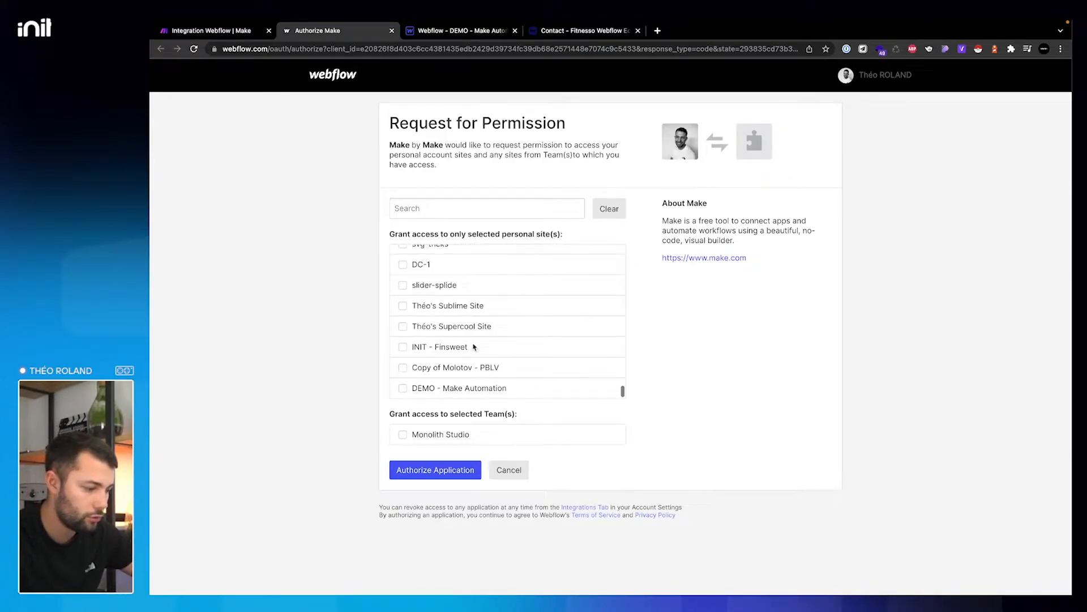
left_click(402, 388)
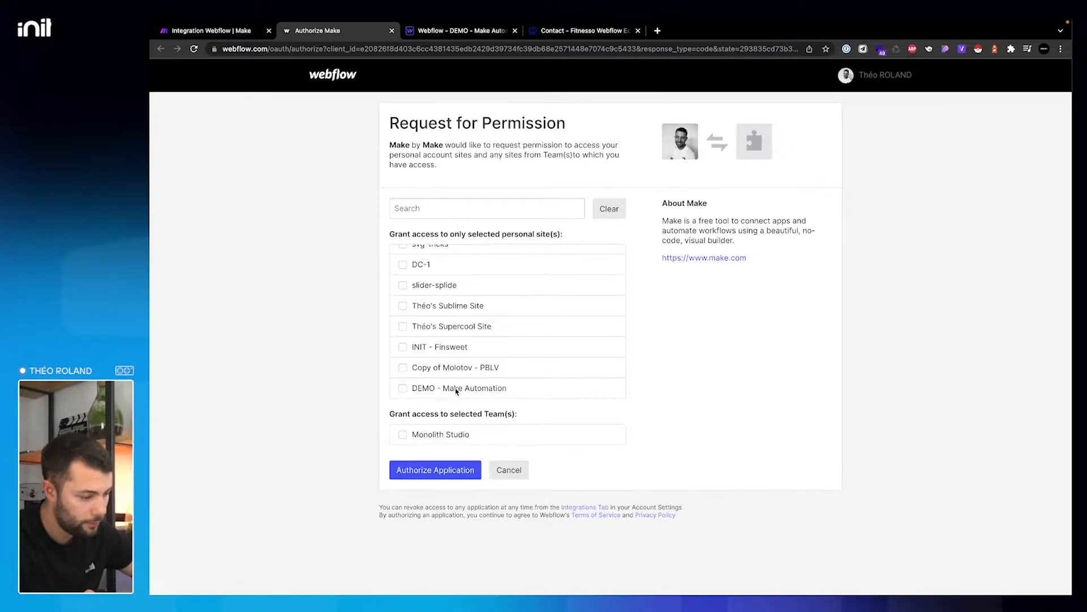
left_click(402, 390)
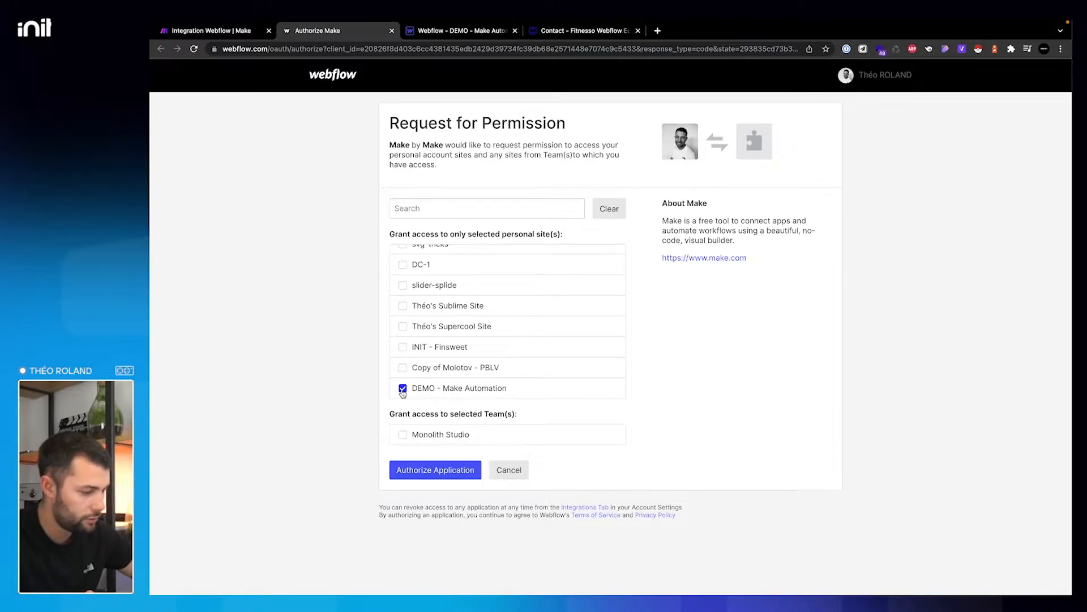
left_click(415, 472)
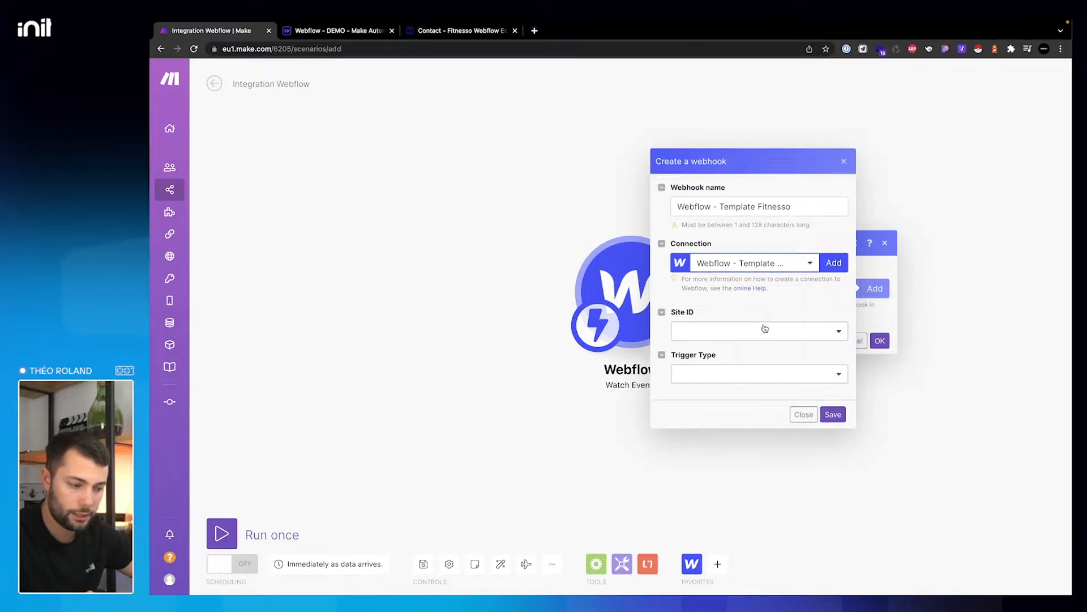
- Save a webhook for site DEMO - Make Automation with trigger type Form Submission
left_click(764, 329)
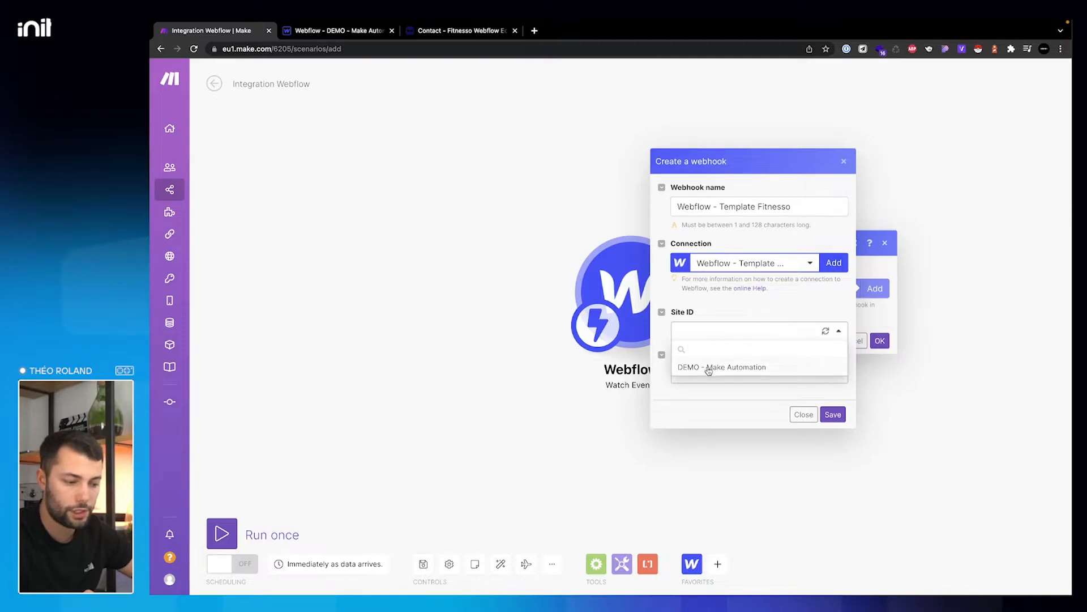
left_click(709, 369)
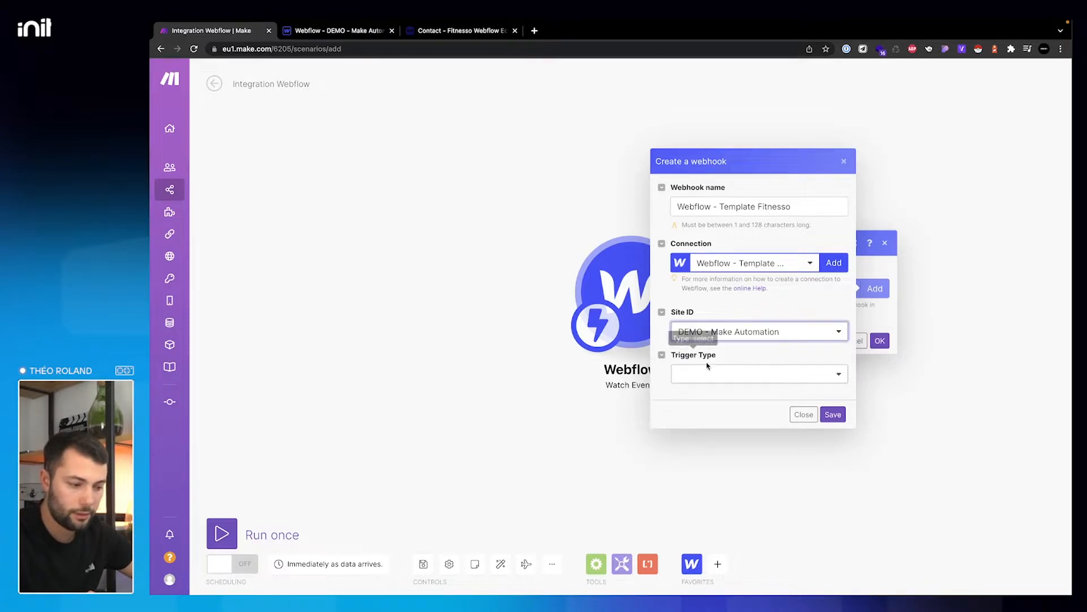
left_click(708, 373)
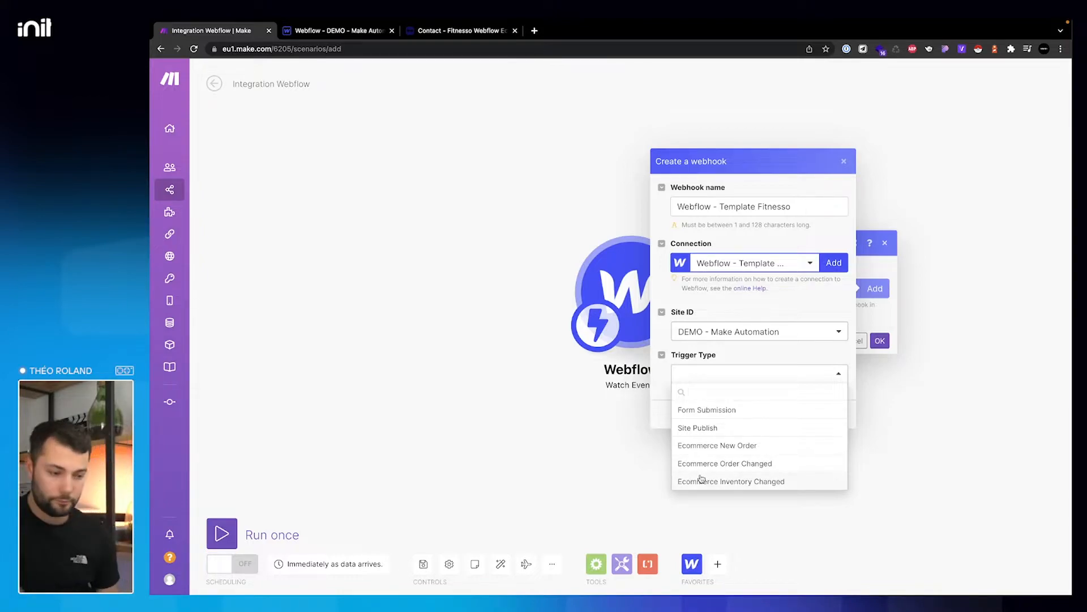
left_click(721, 412)
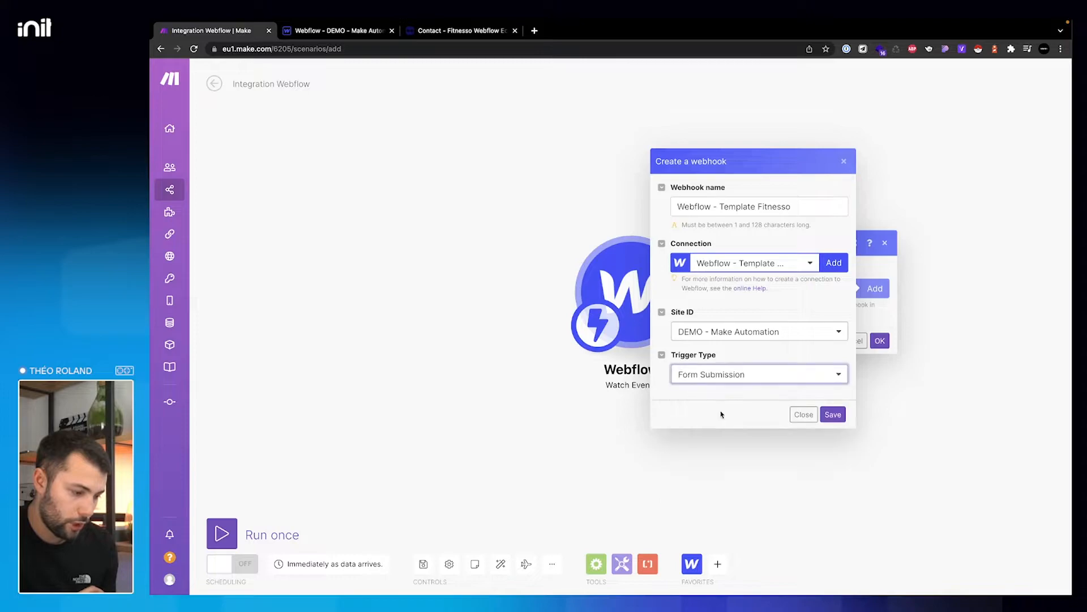
left_click(833, 414)
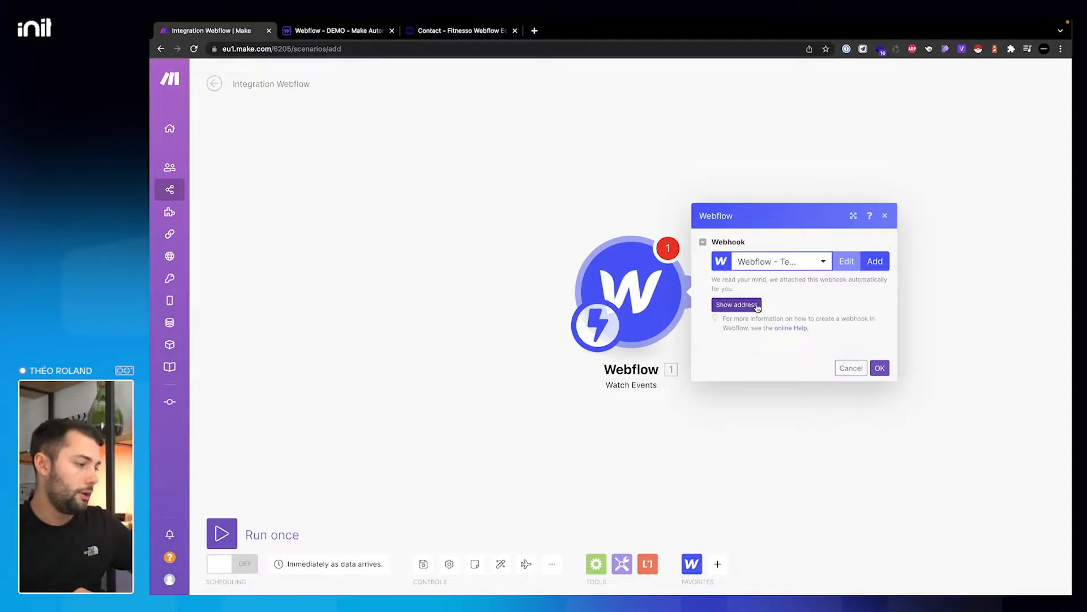
- Dismiss Webflow's publish results, open Project Settings, and reveal the Make webhook's address
left_click(310, 32)
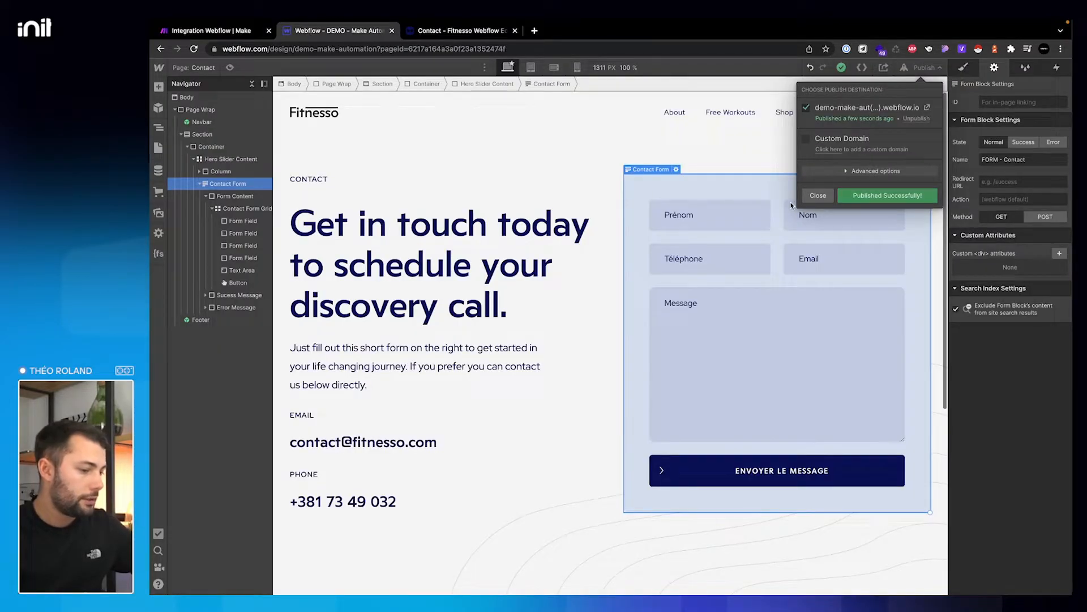
left_click(817, 196)
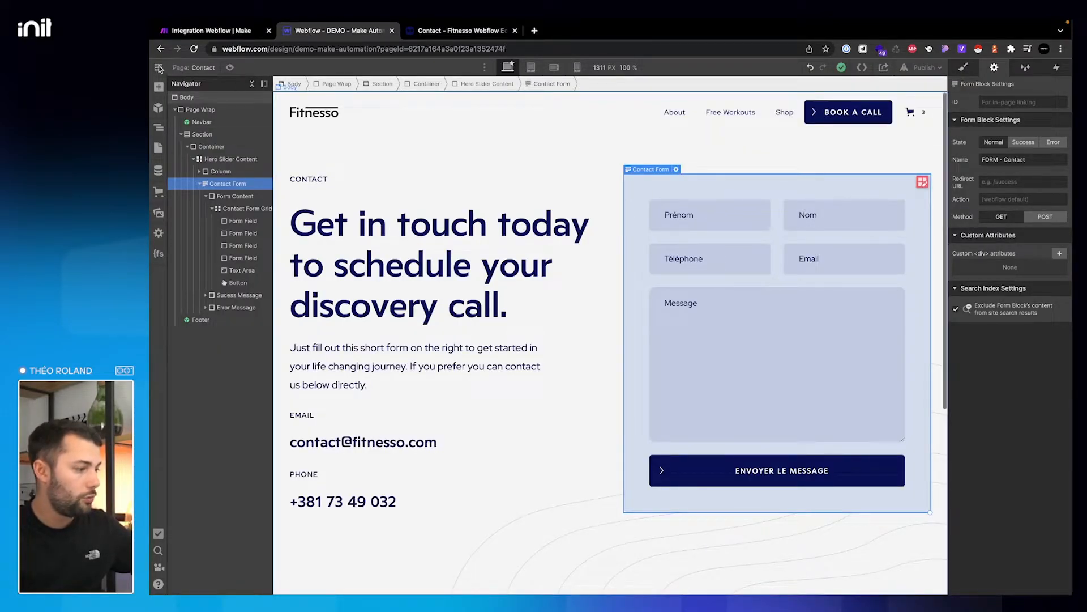
mouse_move(161, 69)
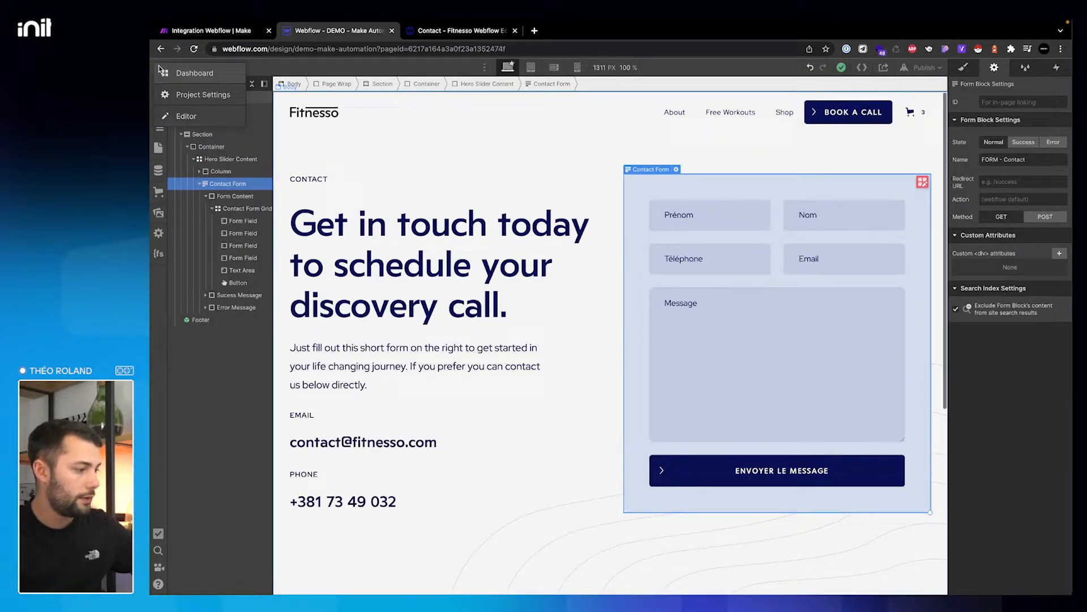
left_click(198, 97)
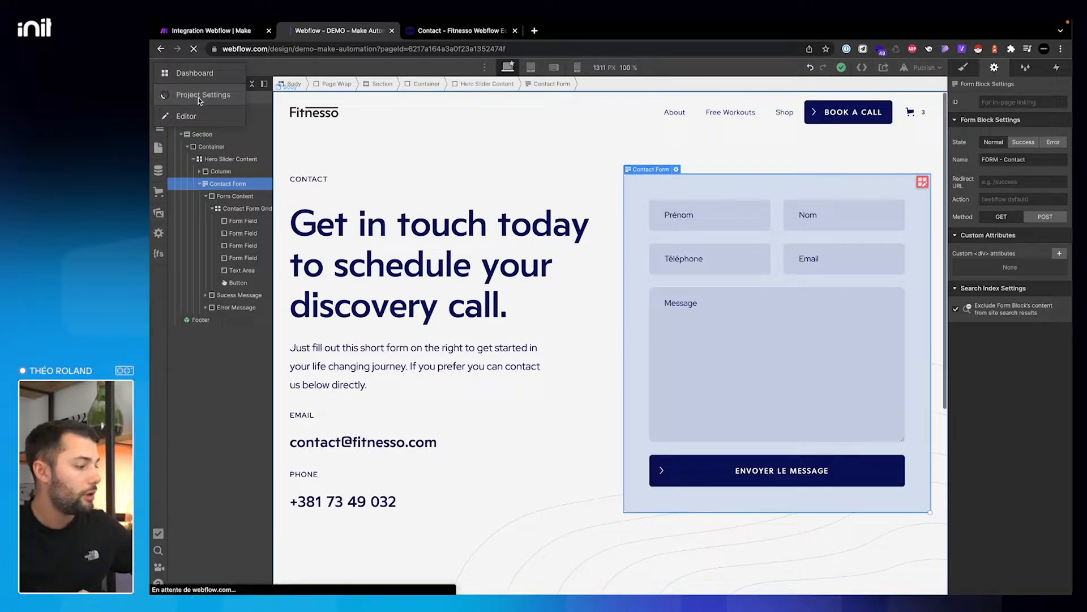
key("super+1")
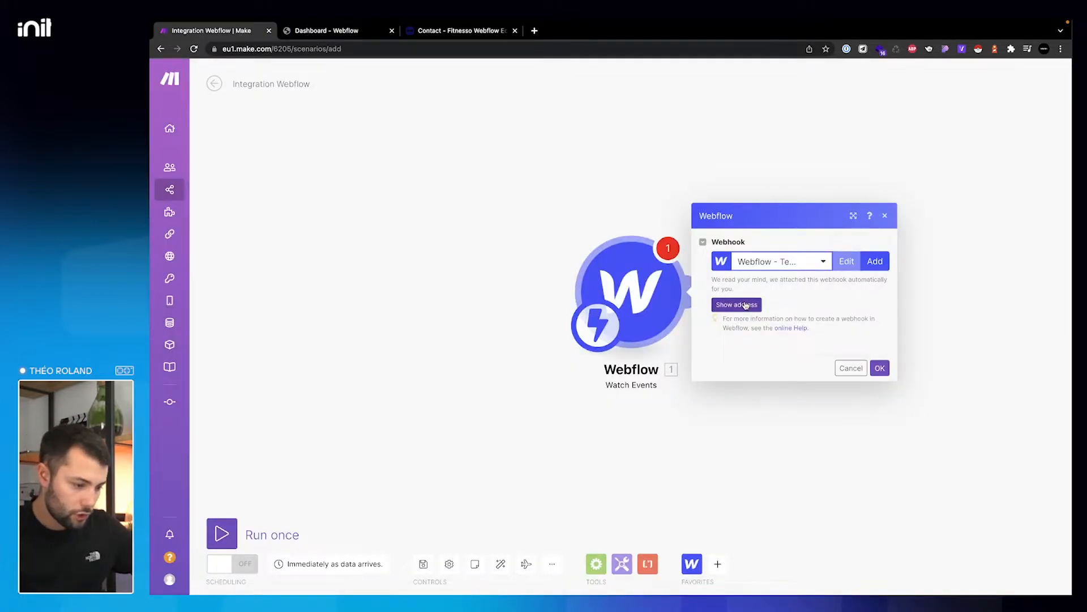
left_click(746, 304)
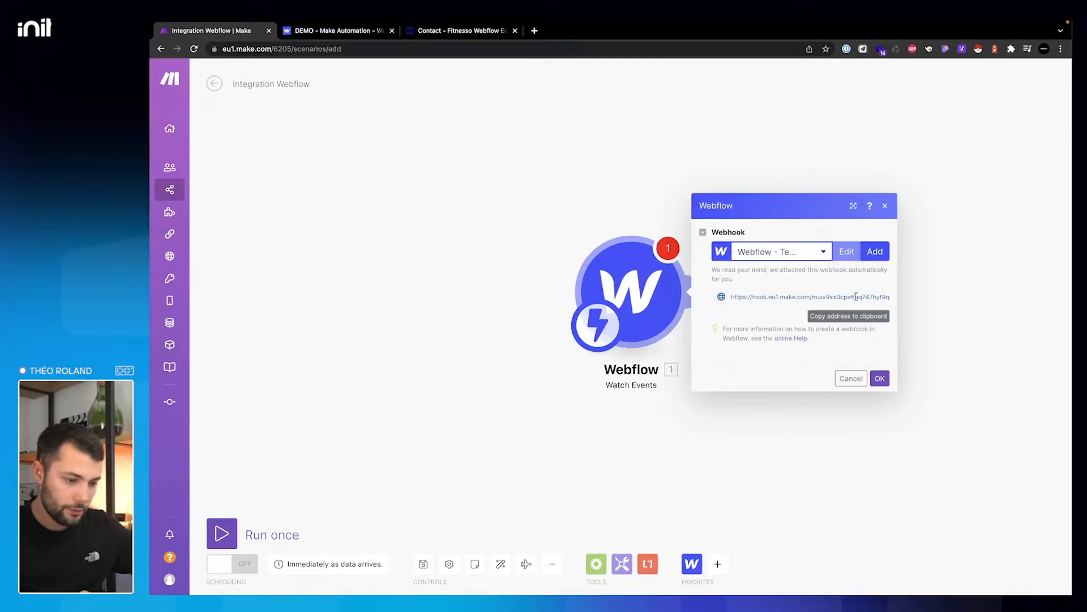
- Confirm the webhook is listed in Webflow's Integrations settings, then accept the Webflow trigger settings in Make
left_click(363, 35)
left_click(640, 141)
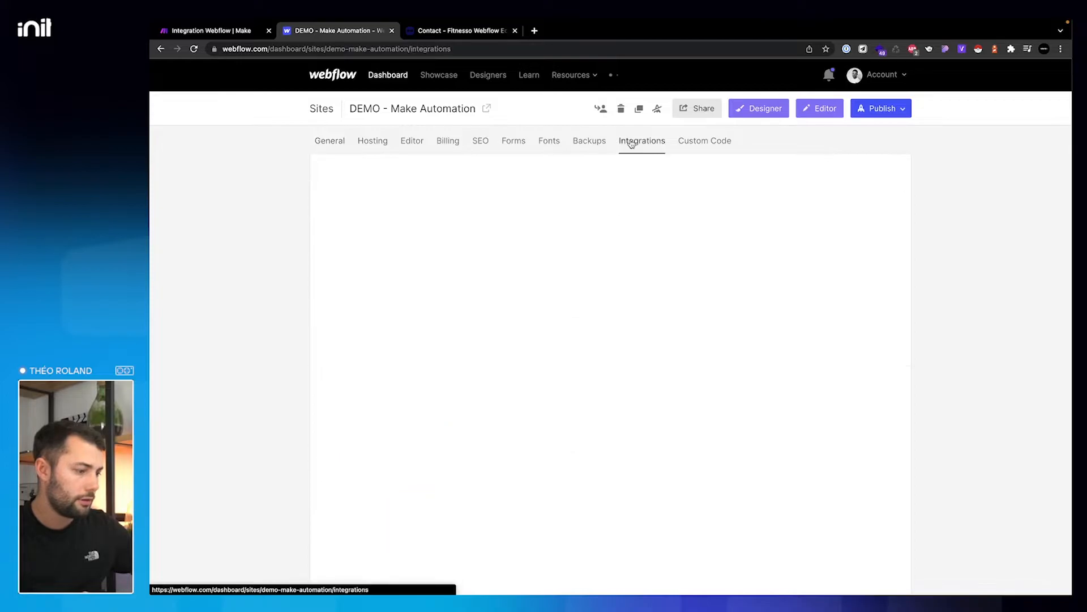
scroll(622, 171, "down", 10)
scroll(623, 170, "down", 8)
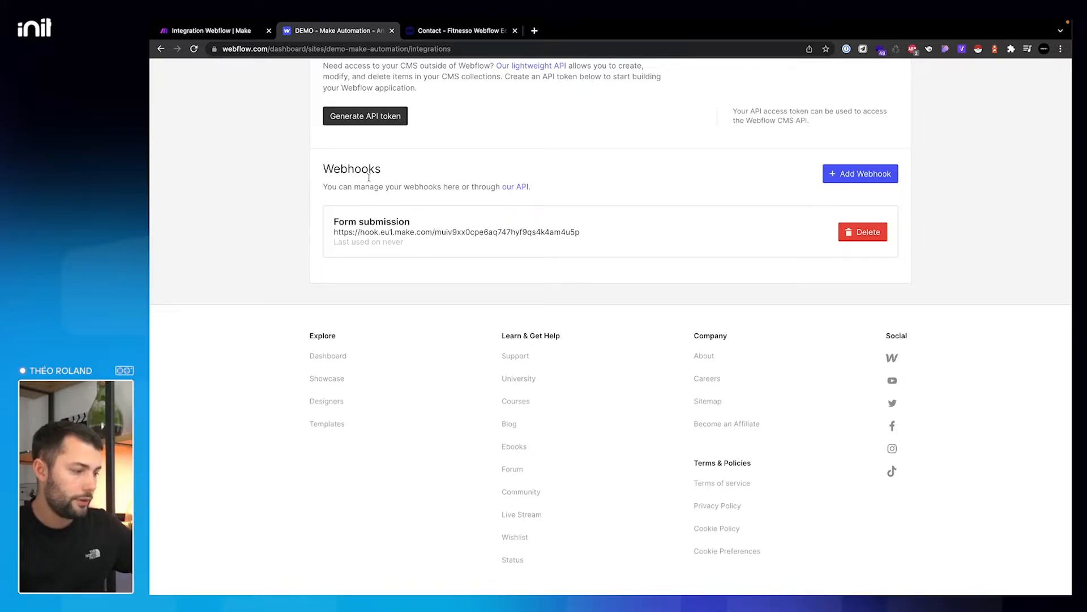
left_click(229, 31)
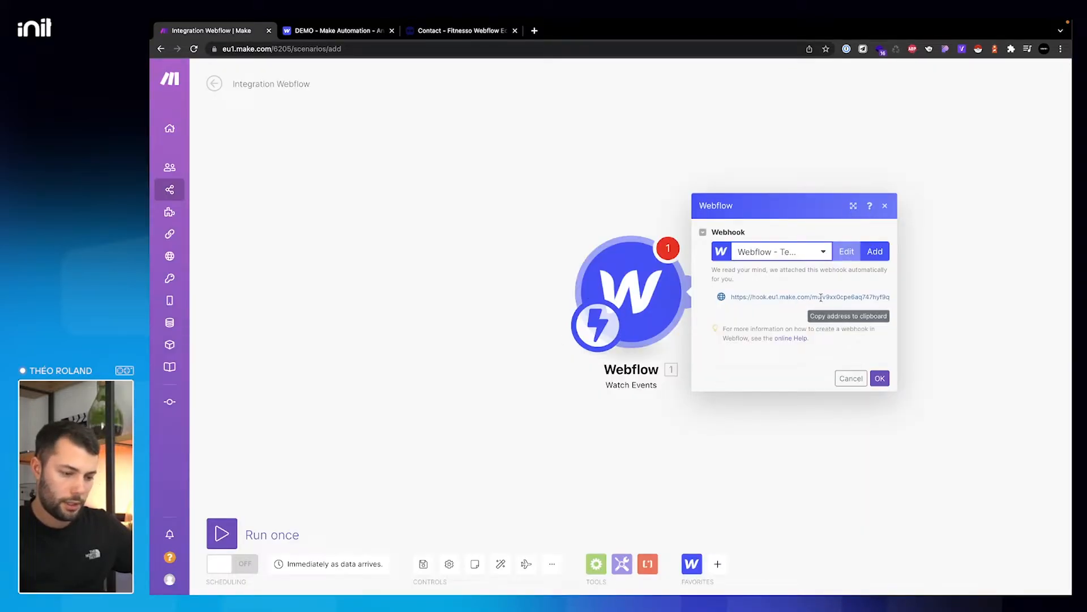
left_click(880, 378)
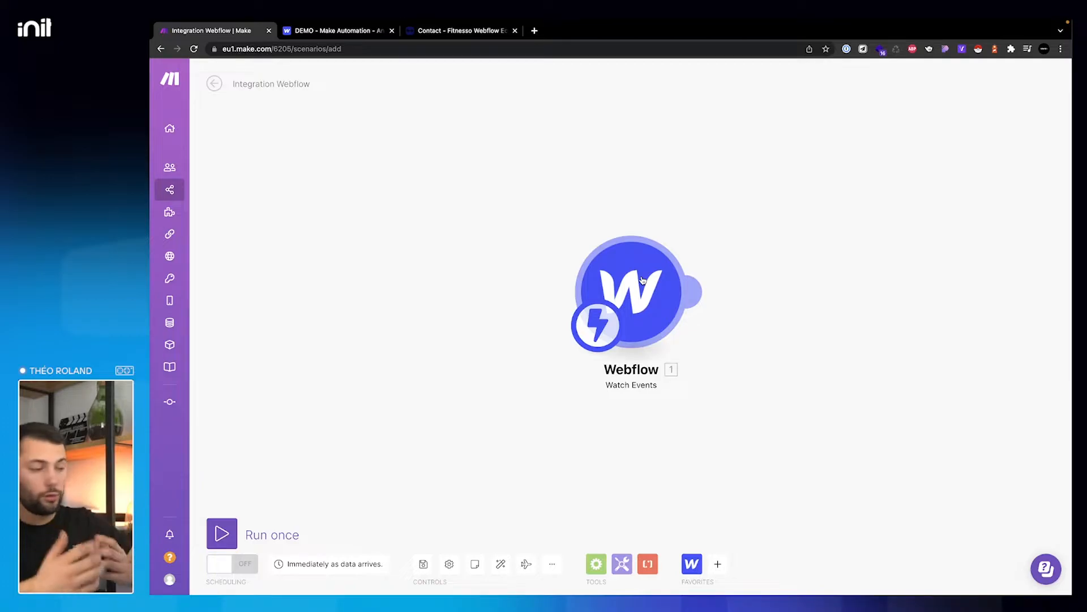
- Open Airtable and rename the new base to 'DEMO - Make Automation'
left_click(535, 31)
type("airtable.com")
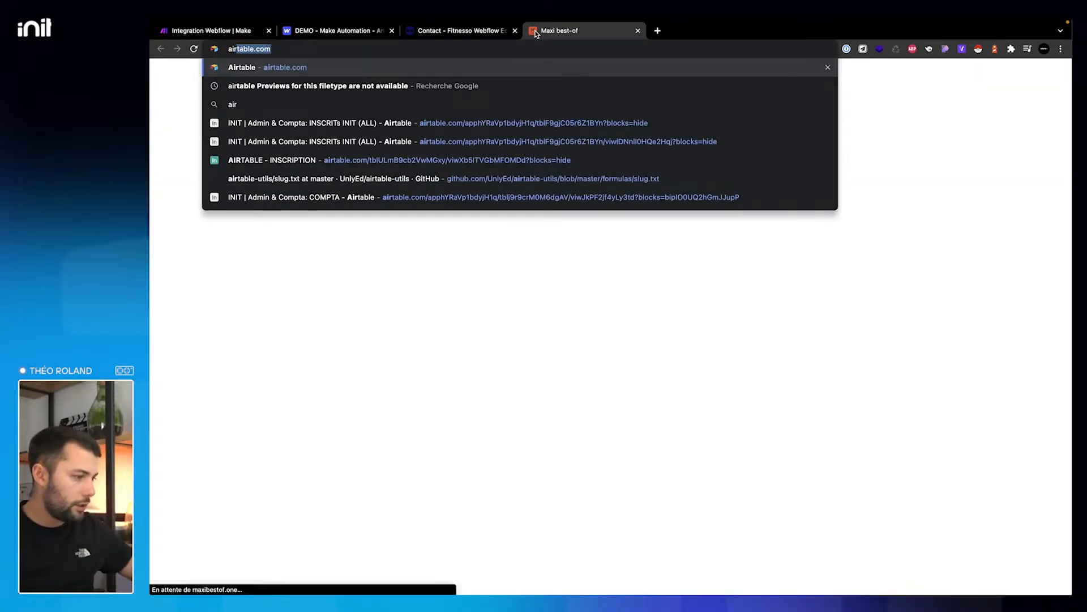
key("Return")
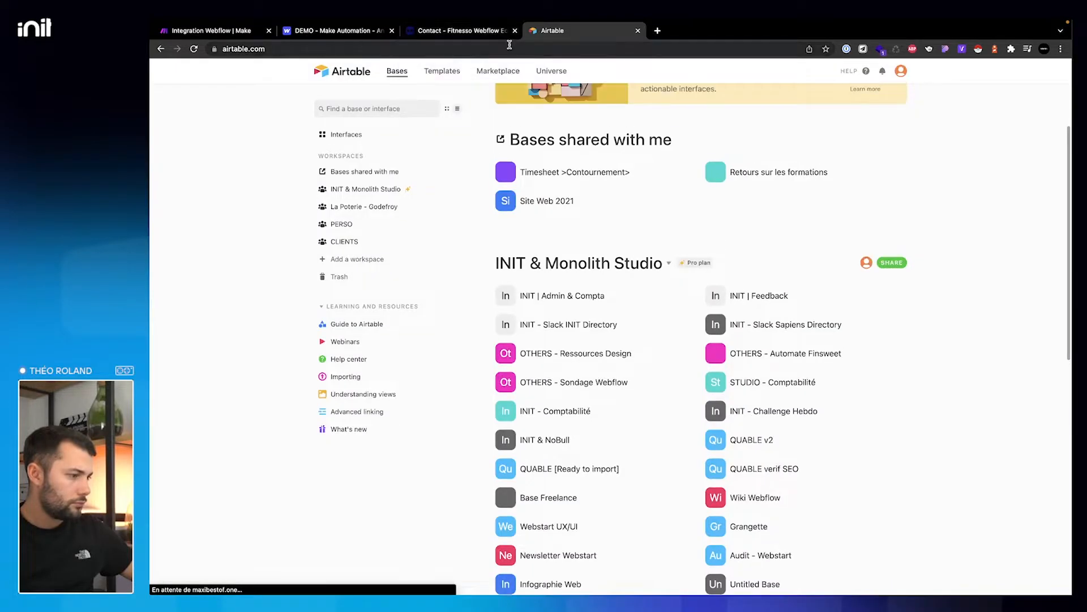
scroll(774, 244, "down", 10)
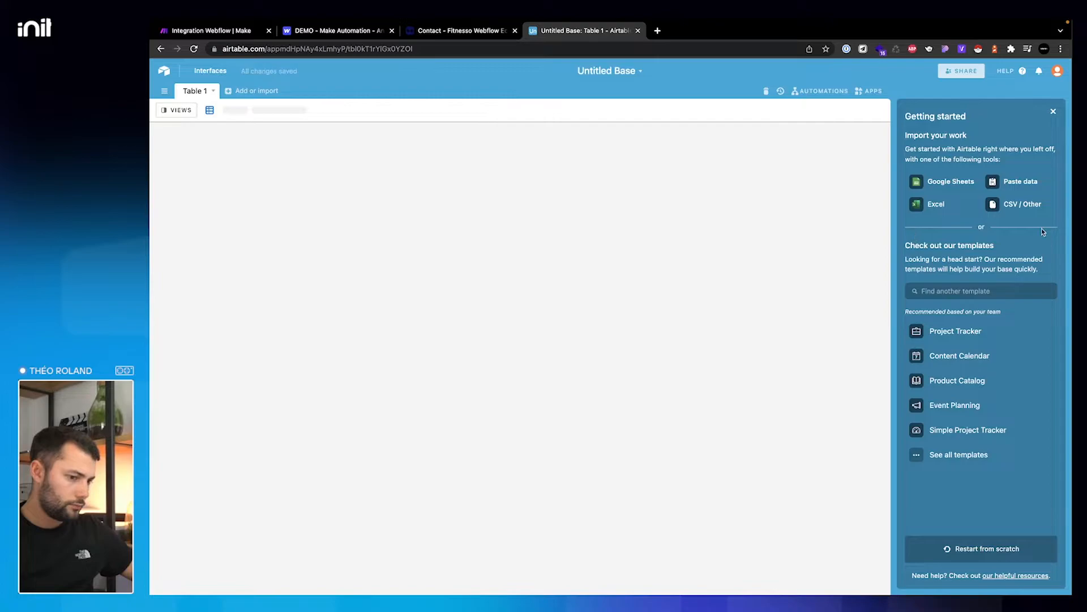
left_click(606, 71)
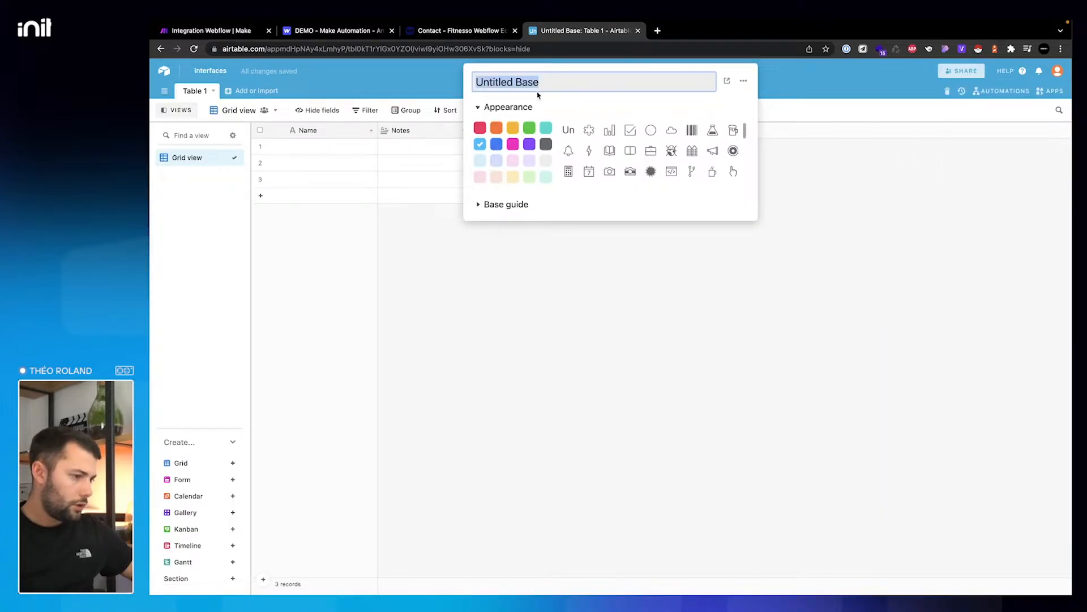
type("D")
key("BackSpace")
type("DEMO - Make Automation")
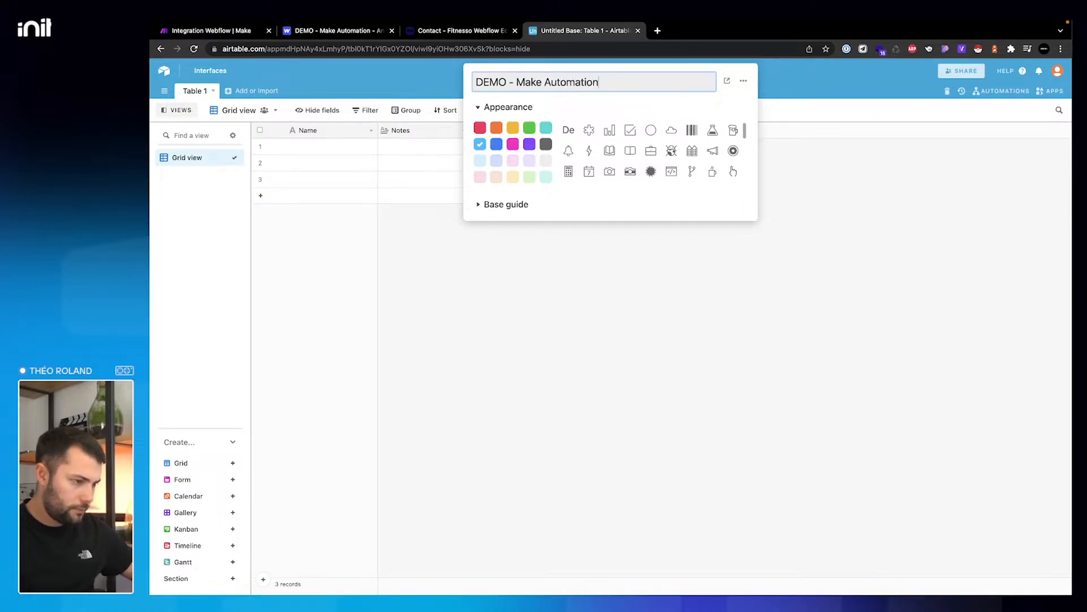
key("Return")
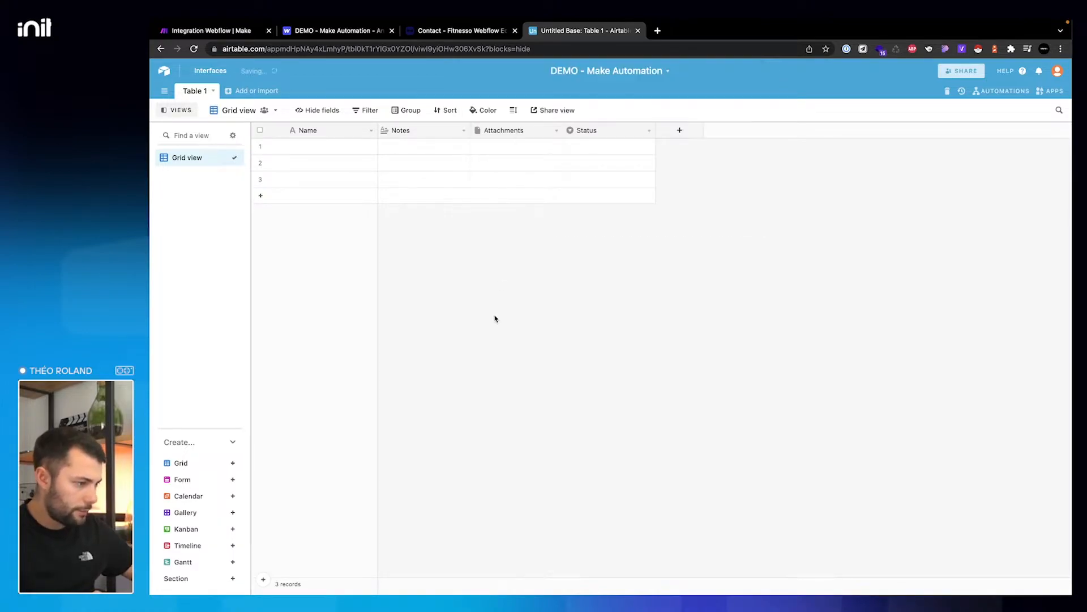
- Rename Table 1 to 'Fitnesso - Form Contact'
left_click(193, 93)
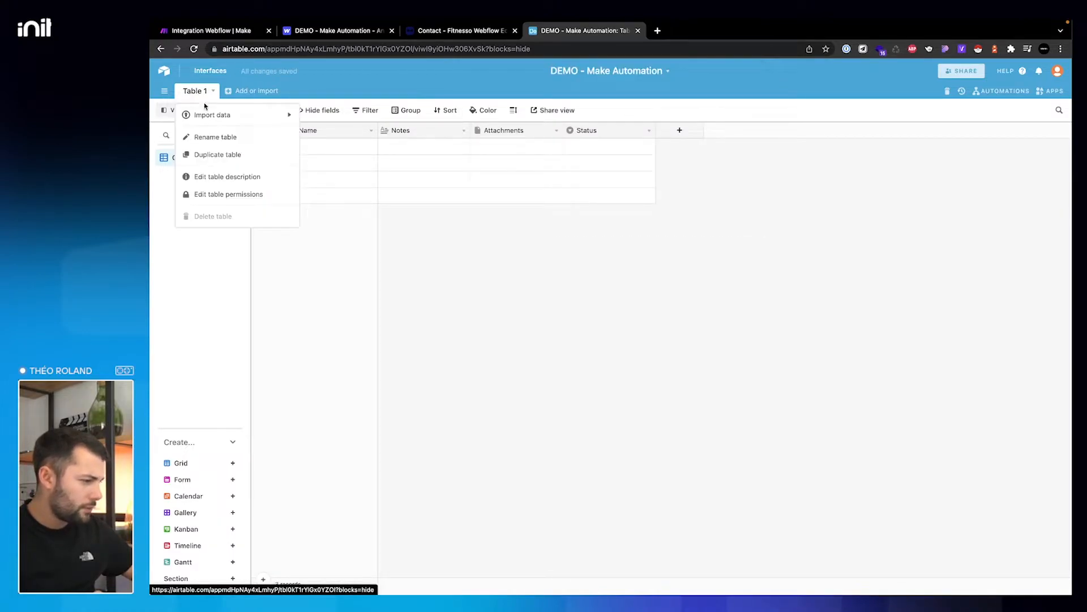
left_click(207, 137)
type("Fitnesso")
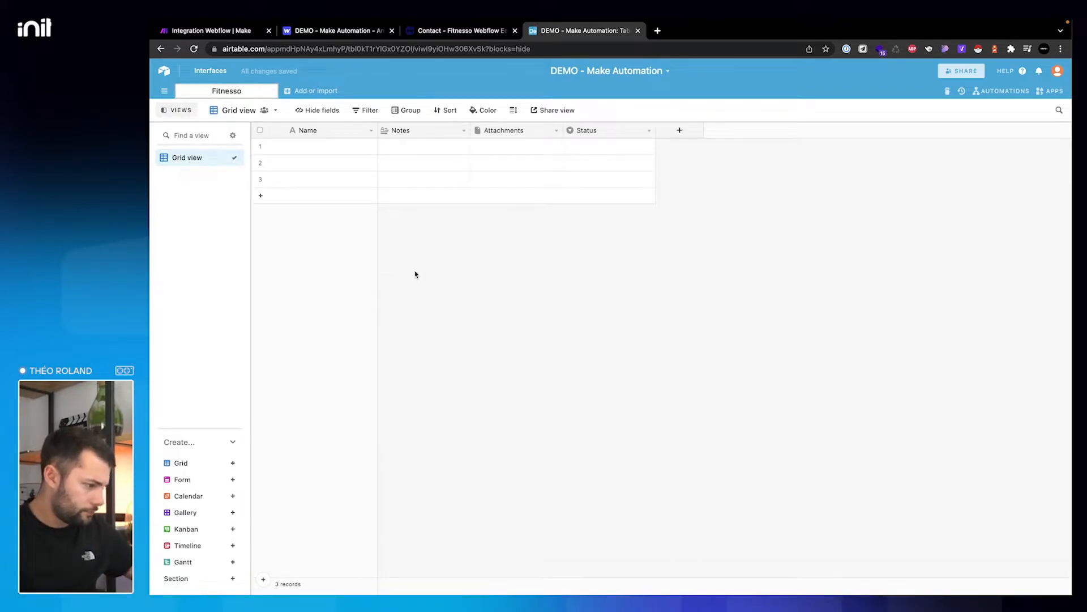
key("Return")
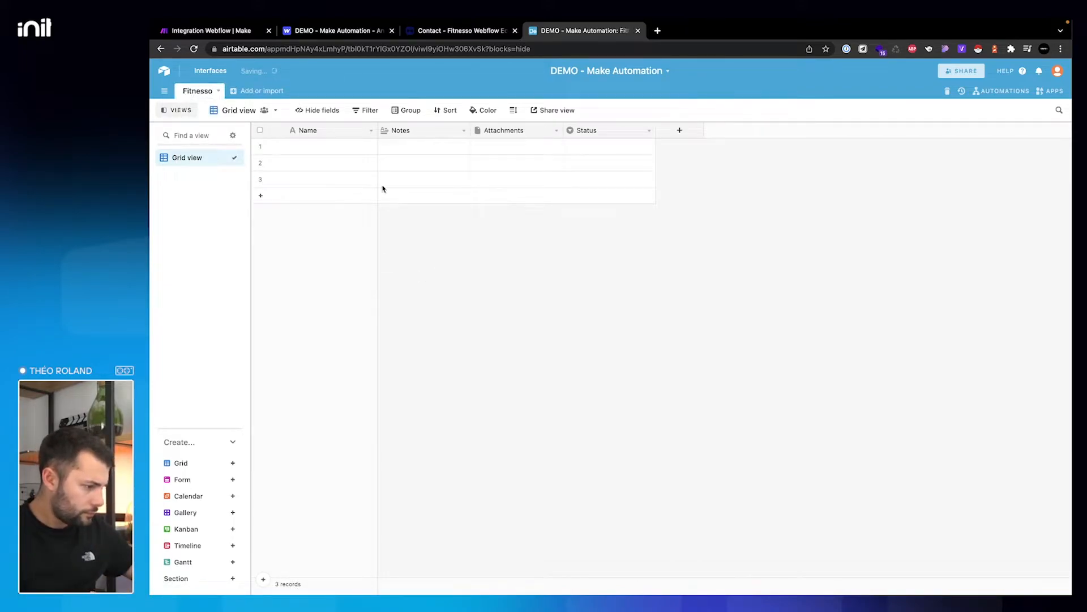
left_click(205, 91)
left_click(209, 140)
key("Right")
type("- Form Contact")
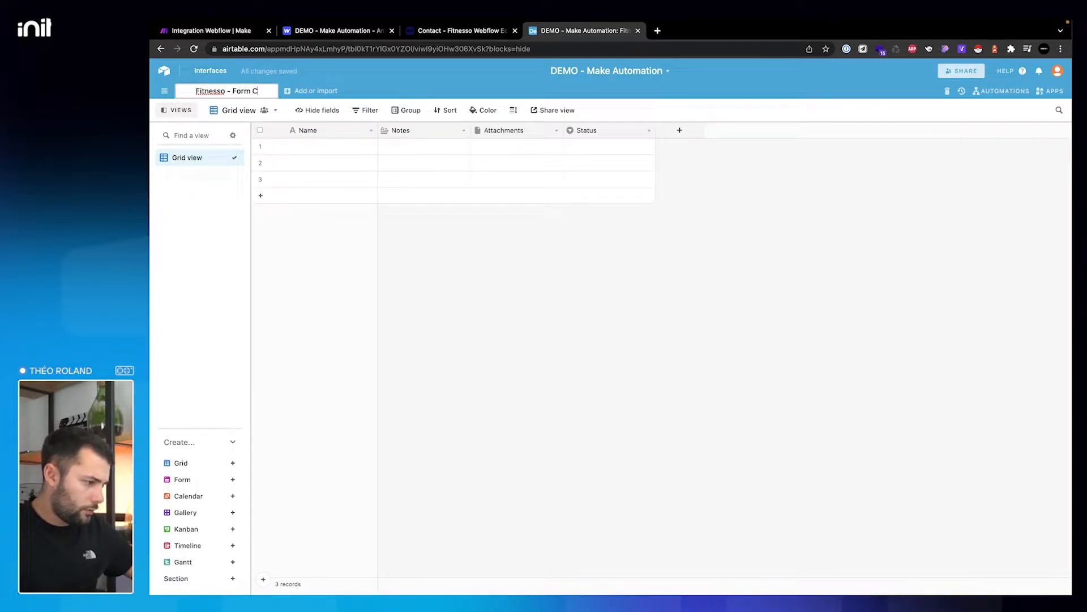
key("Return")
- Rename the Name field to Nom and Notes to Prénom as single line text
right_click(349, 129)
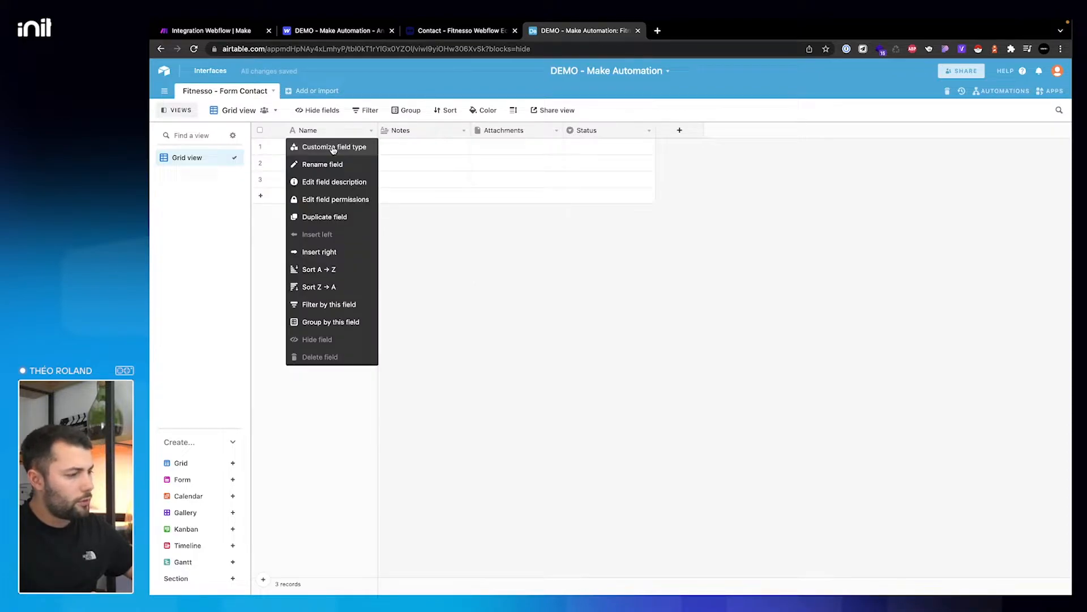
left_click(333, 148)
type("No")
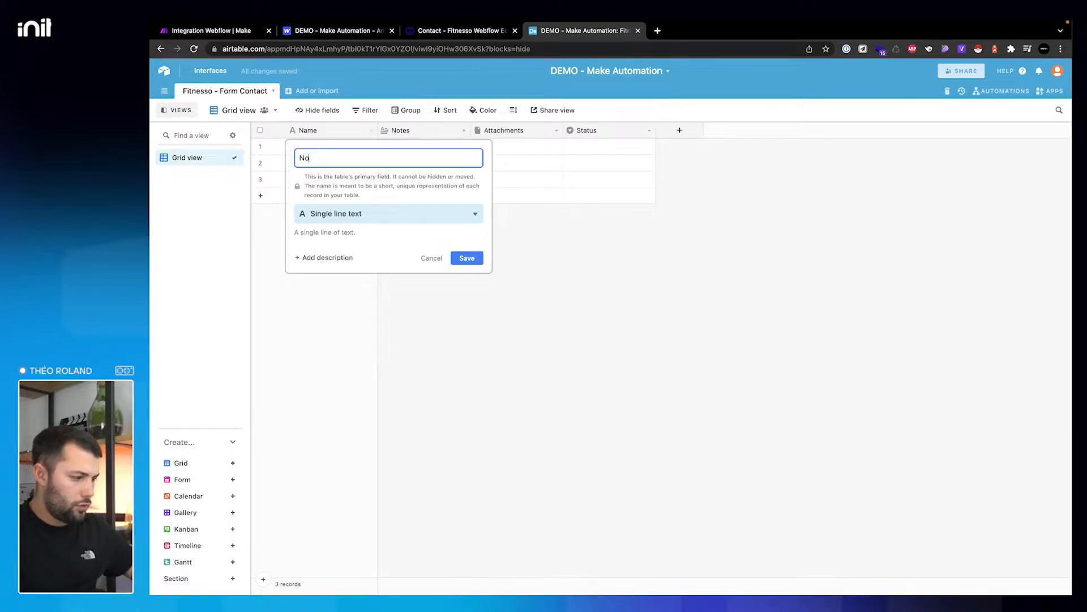
left_click(466, 258)
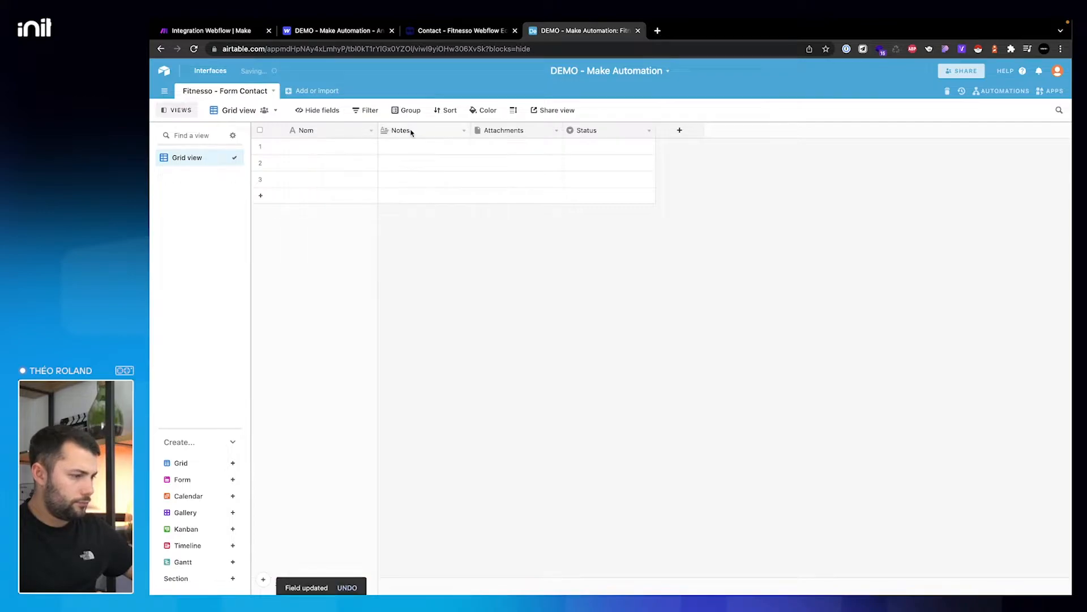
right_click(412, 130)
left_click(413, 146)
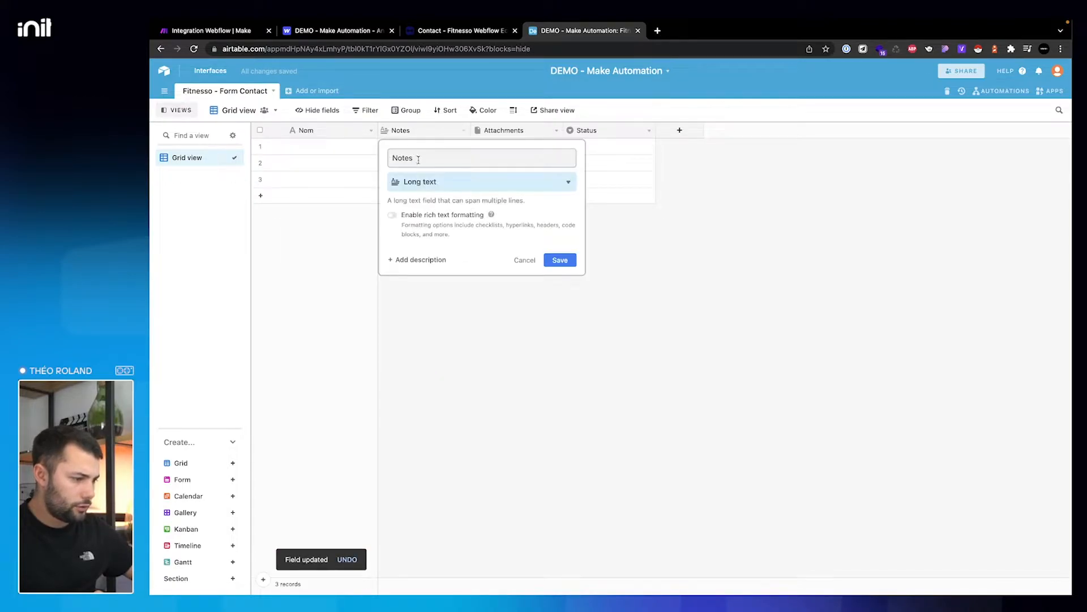
double_click(418, 160)
type("Prénom")
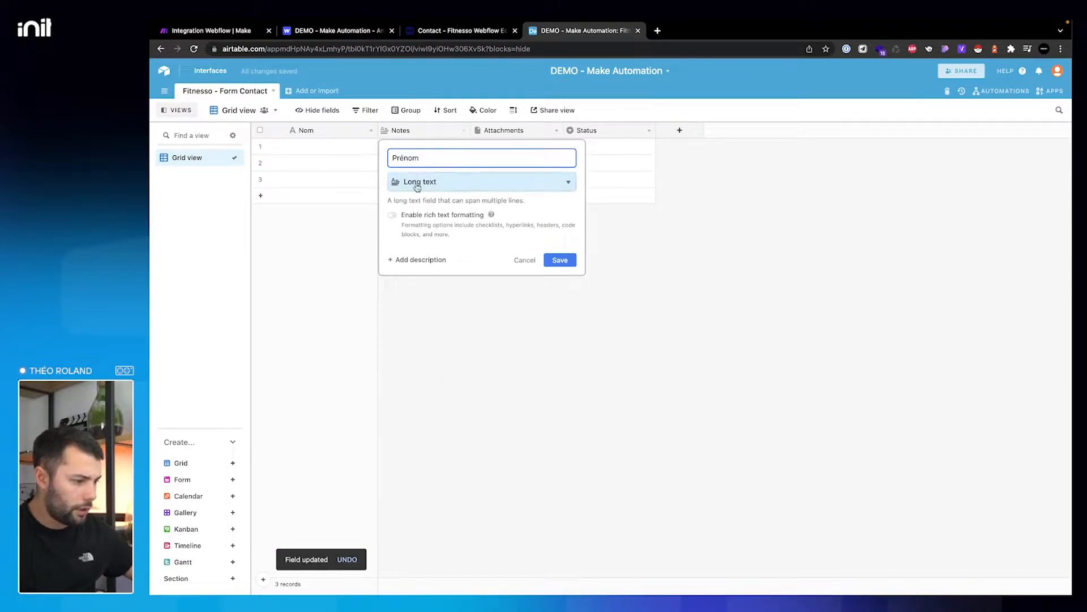
left_click(417, 181)
left_click(416, 219)
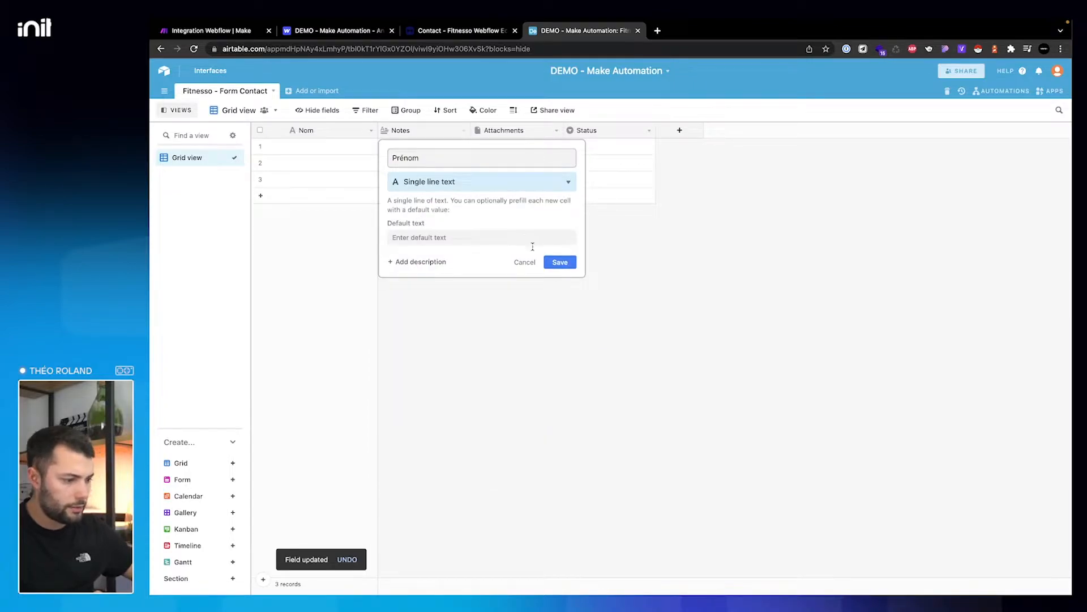
left_click(558, 262)
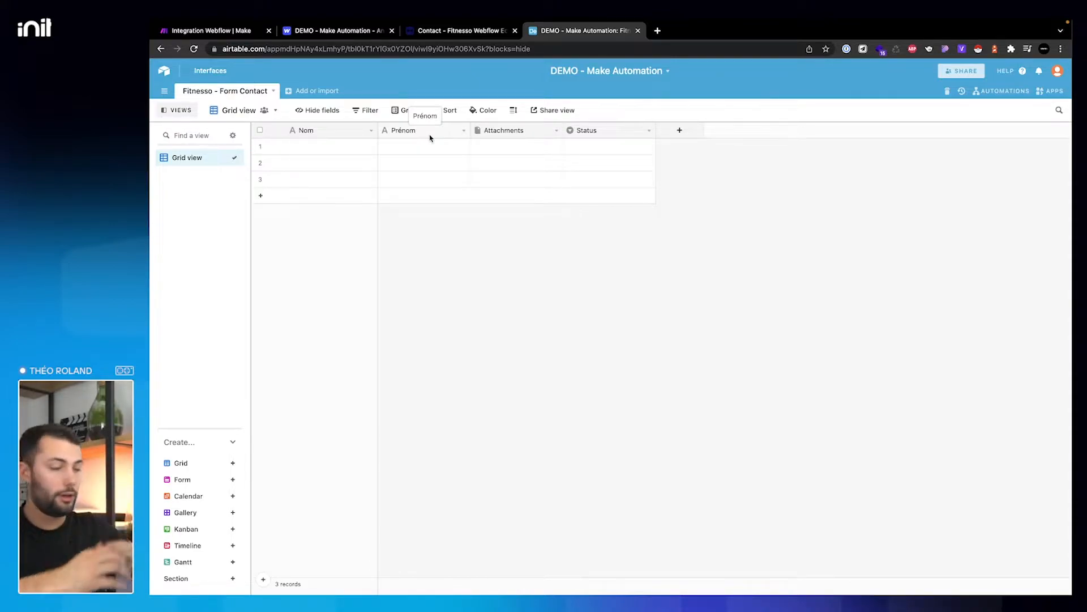
- Change the Attachments field into a Phone number field named Telephone
right_click(490, 130)
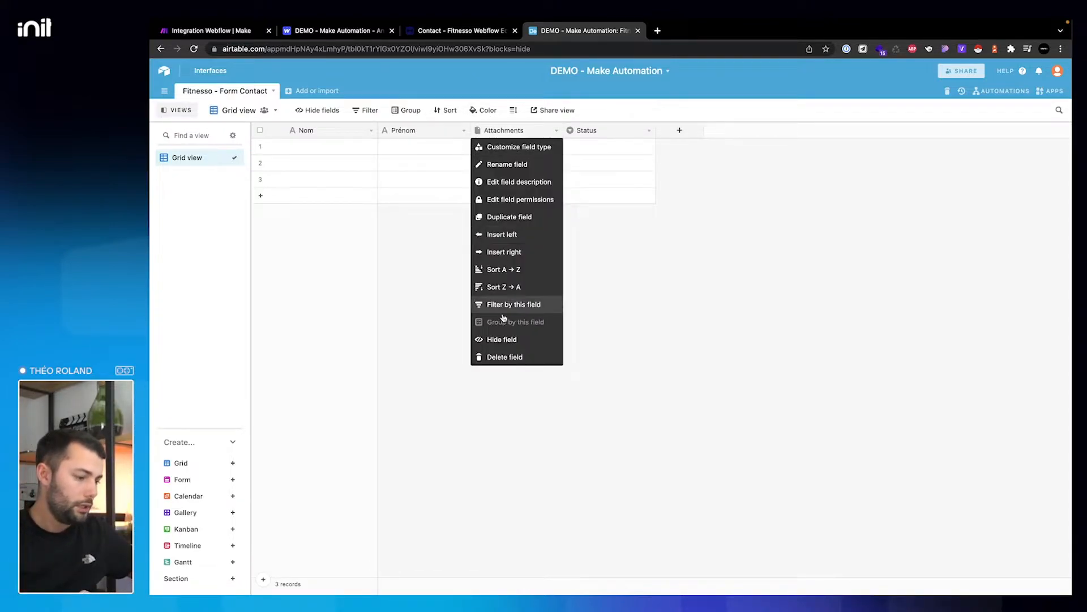
left_click(501, 147)
double_click(501, 155)
type("Telephone")
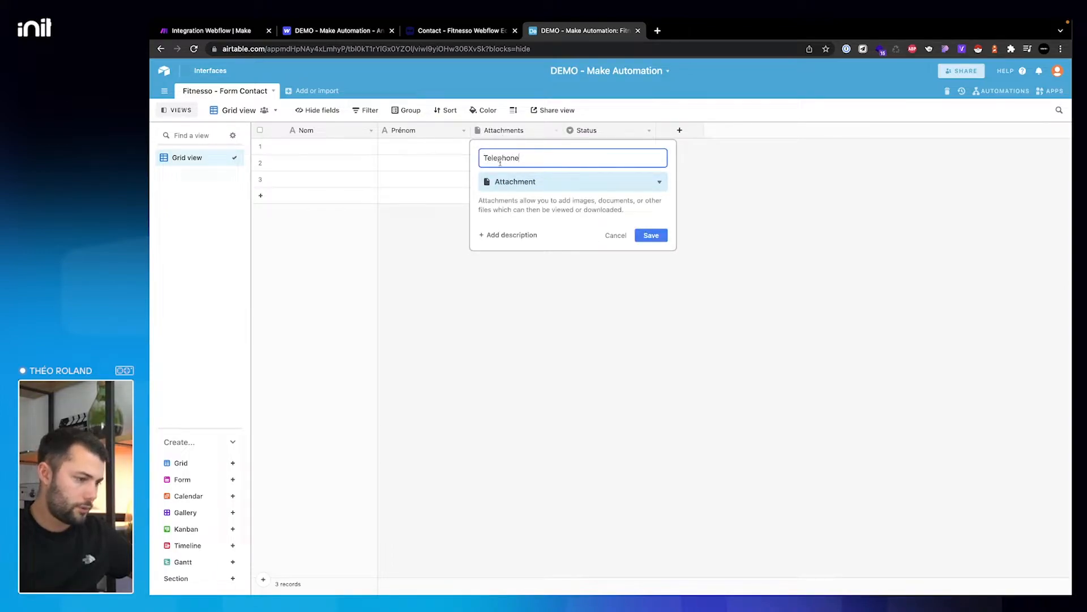
left_click(506, 182)
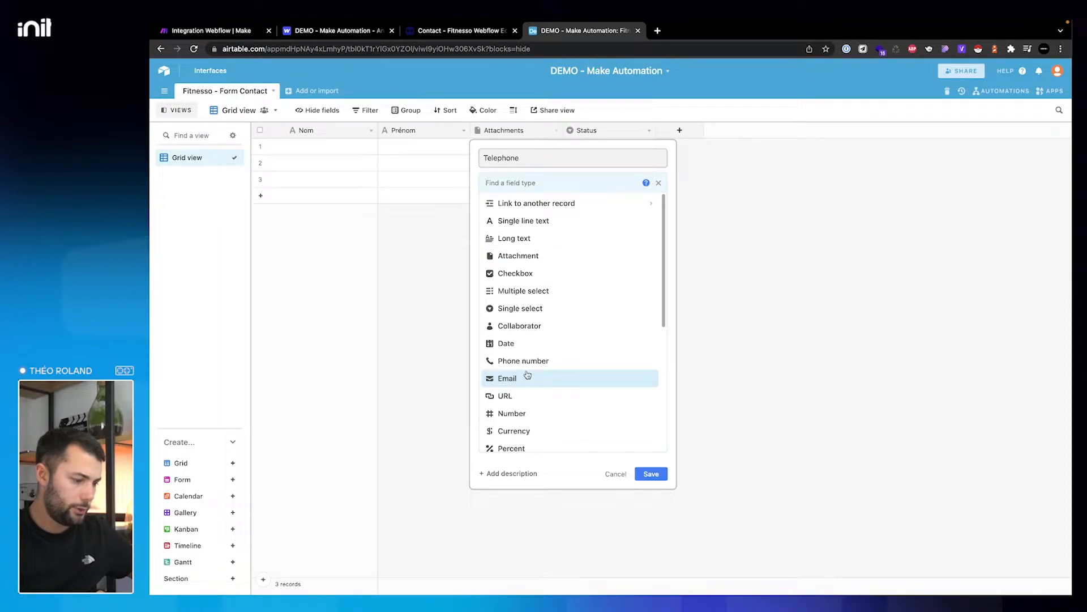
scroll(519, 444, "down", 2)
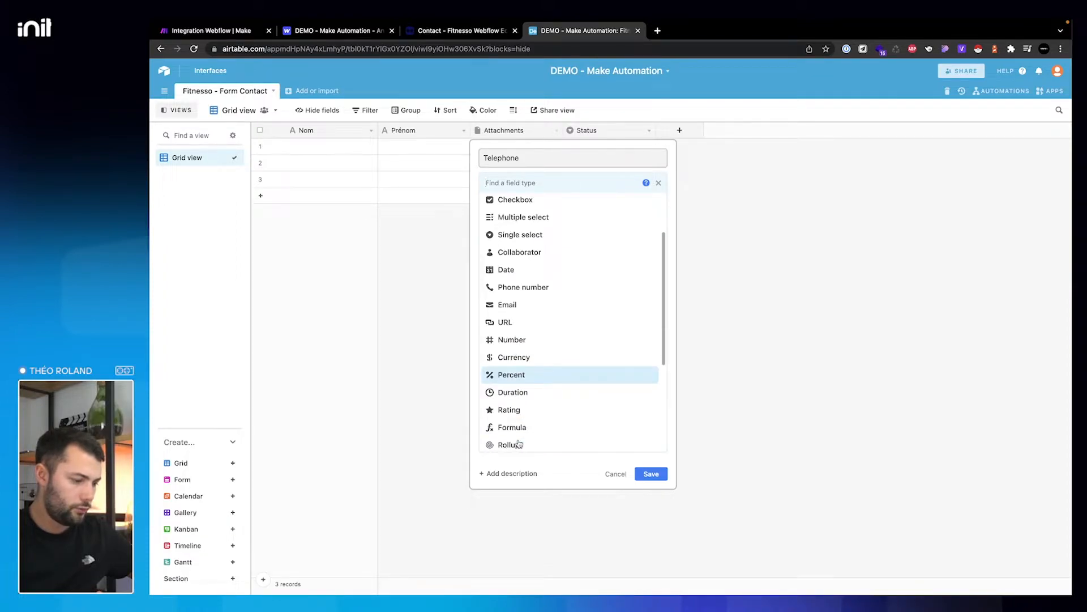
left_click(528, 287)
left_click(651, 226)
- Change the Status field into an Email-type field named Email
right_click(607, 134)
left_click(607, 146)
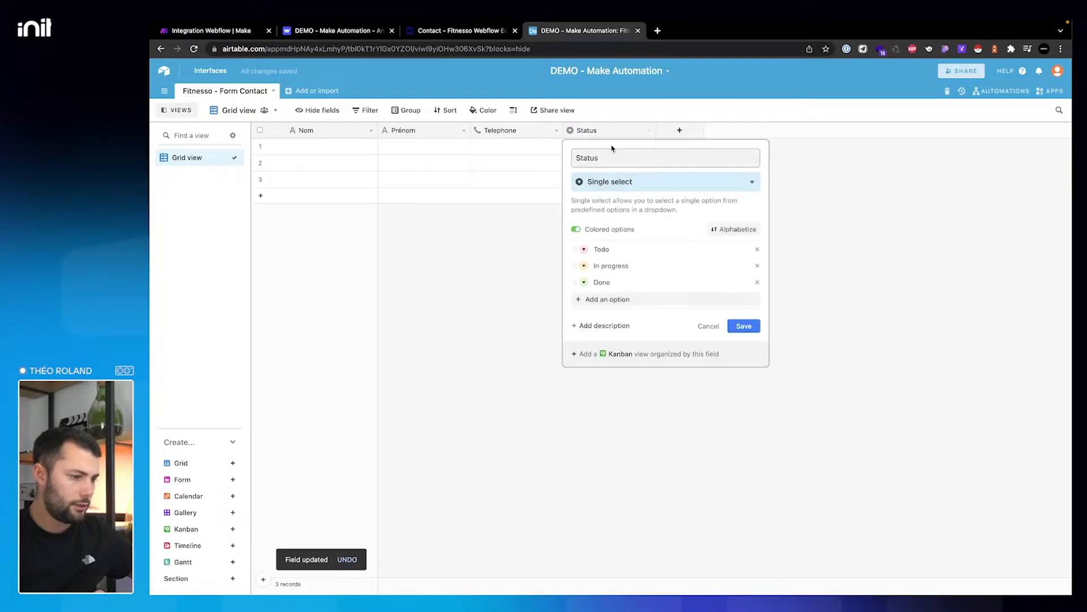
key("super+a")
type("Ema")
left_click(605, 180)
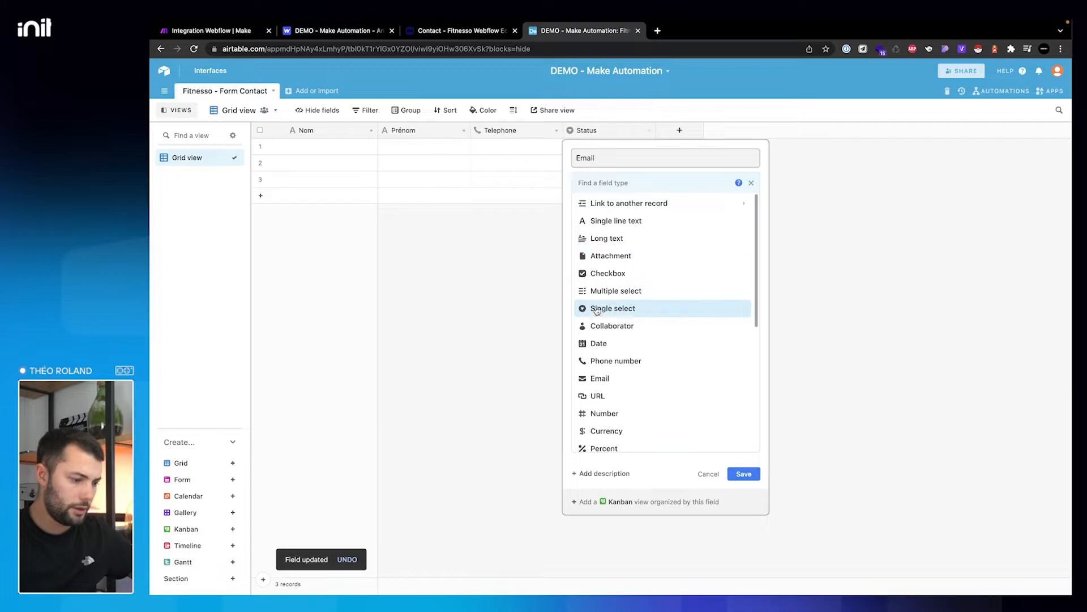
left_click(604, 379)
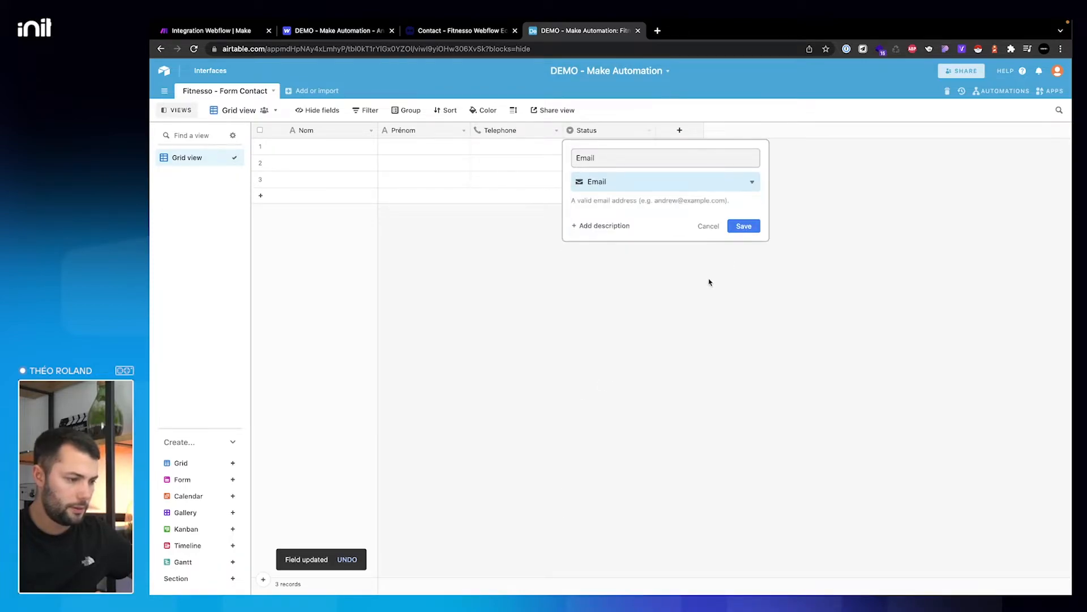
left_click(742, 225)
- Add a Long text field named Message after Email
left_click(679, 130)
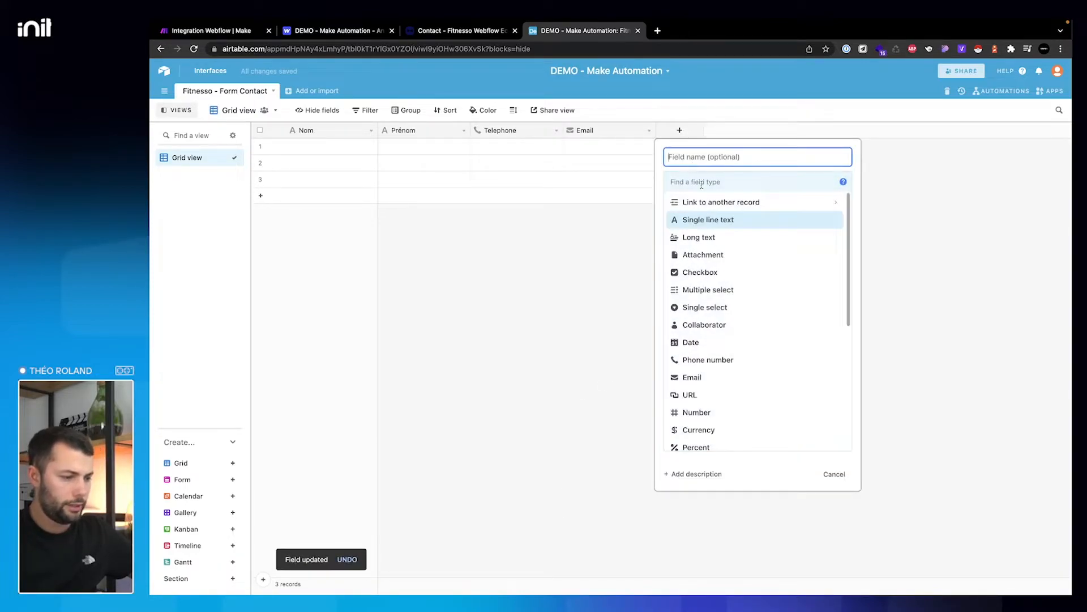
type("Message")
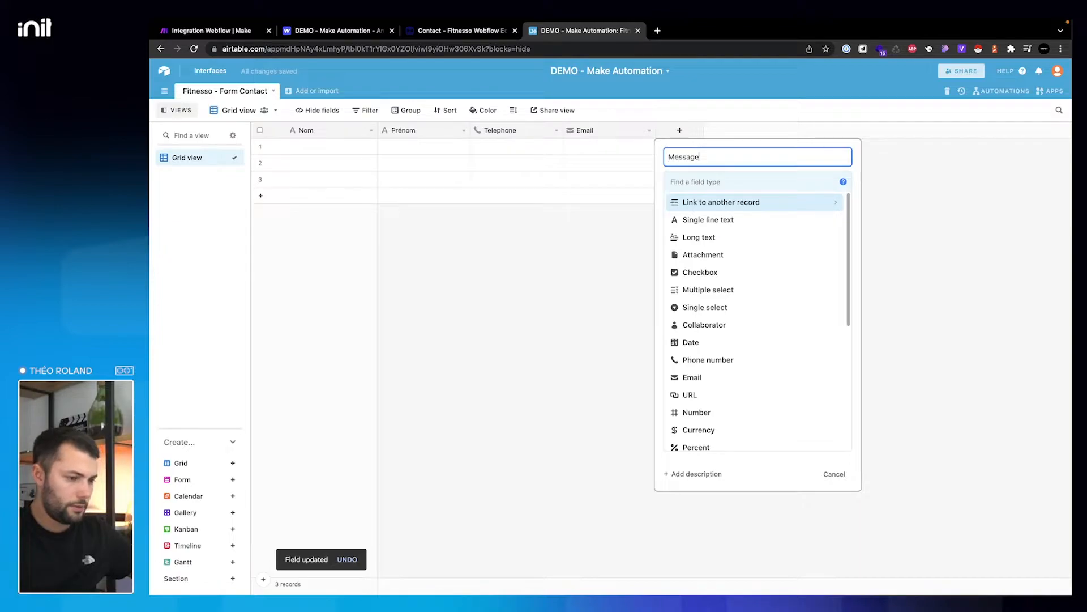
left_click(702, 236)
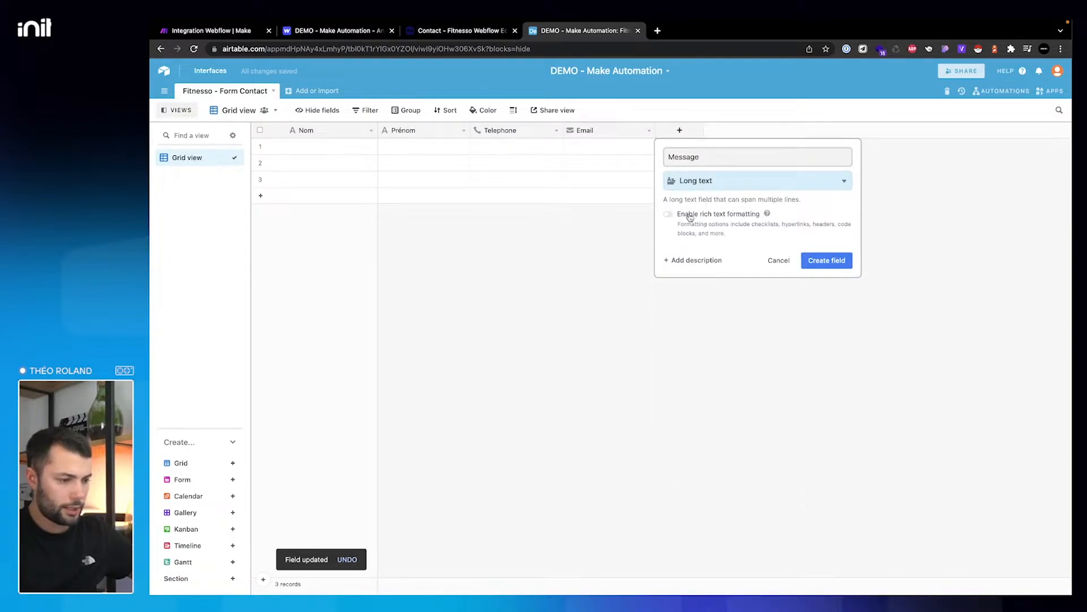
left_click(831, 260)
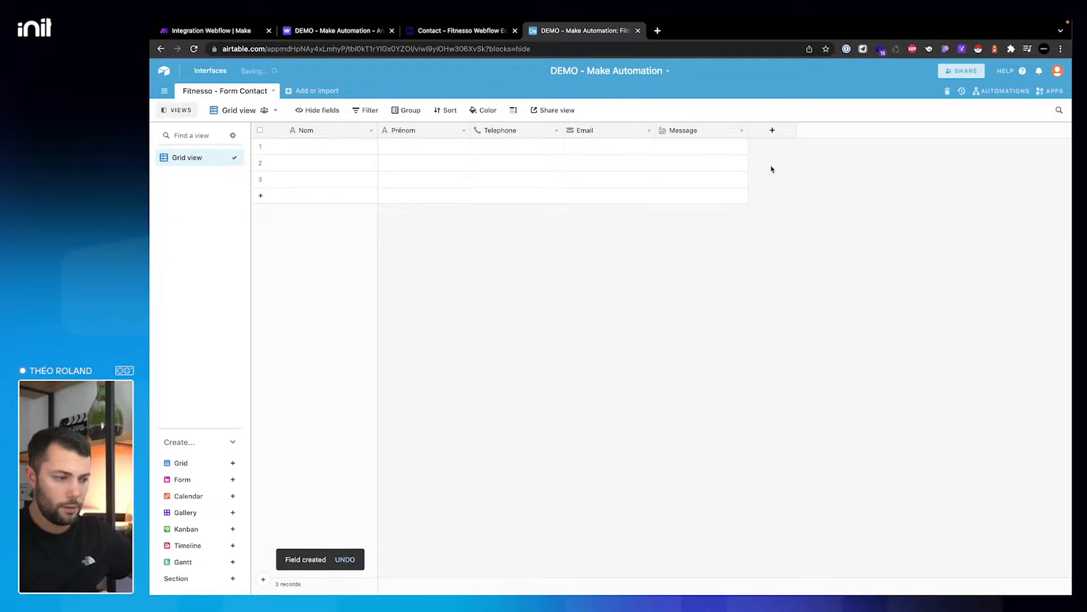
left_click(762, 135)
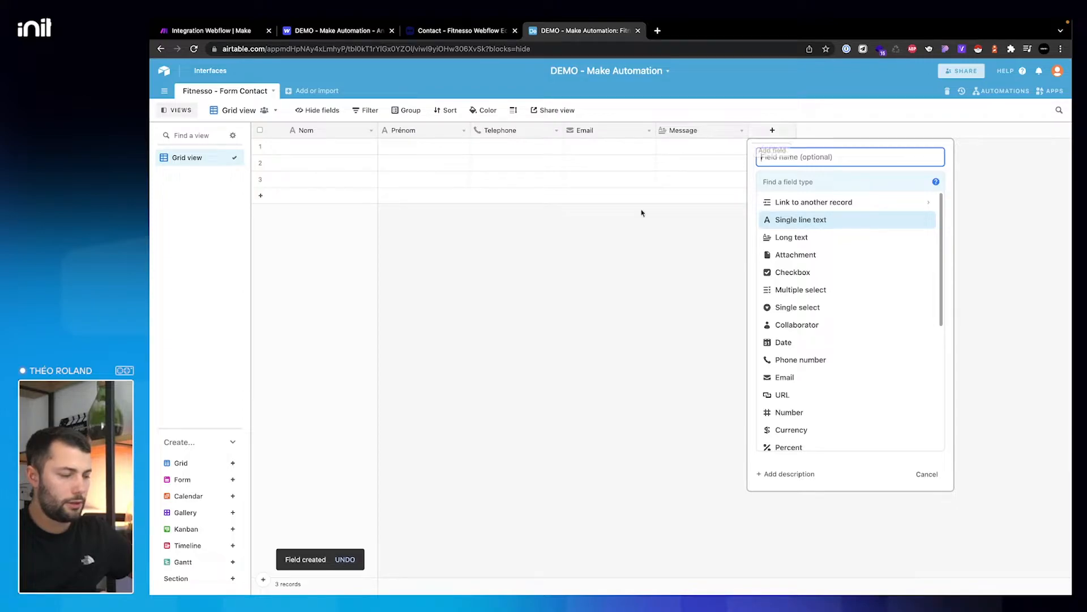
left_click(527, 340)
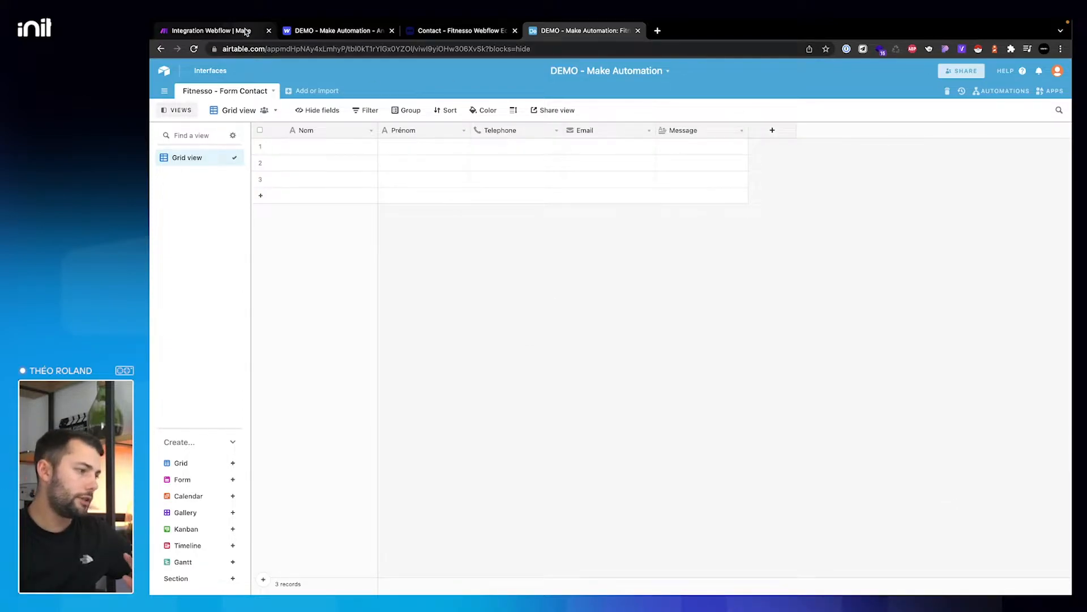
left_click(349, 34)
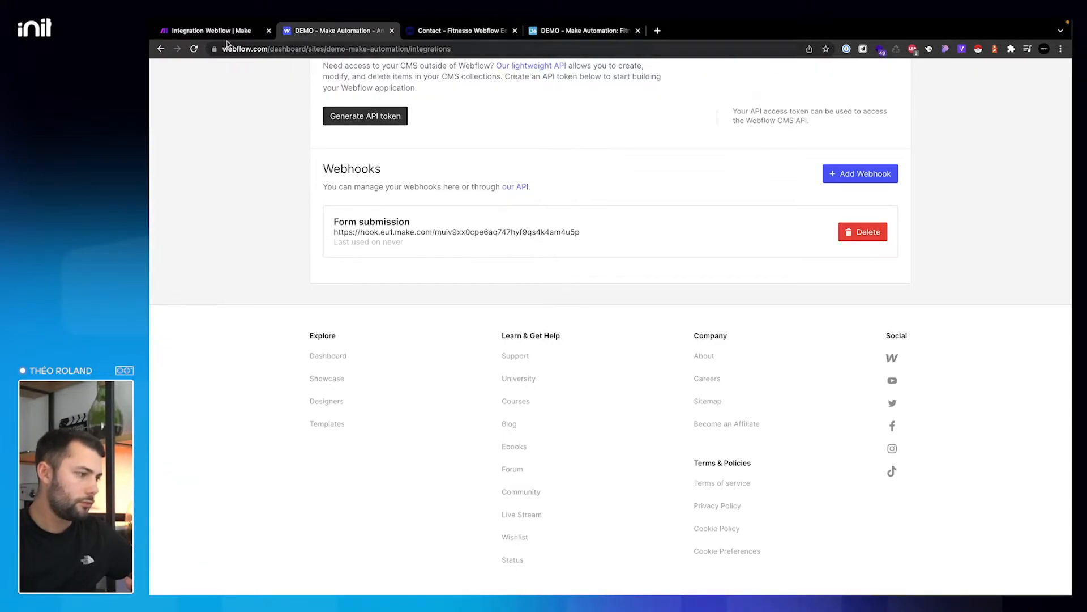
- Use Run this module only on the Webflow Watch Events module so it waits for data
left_click(220, 35)
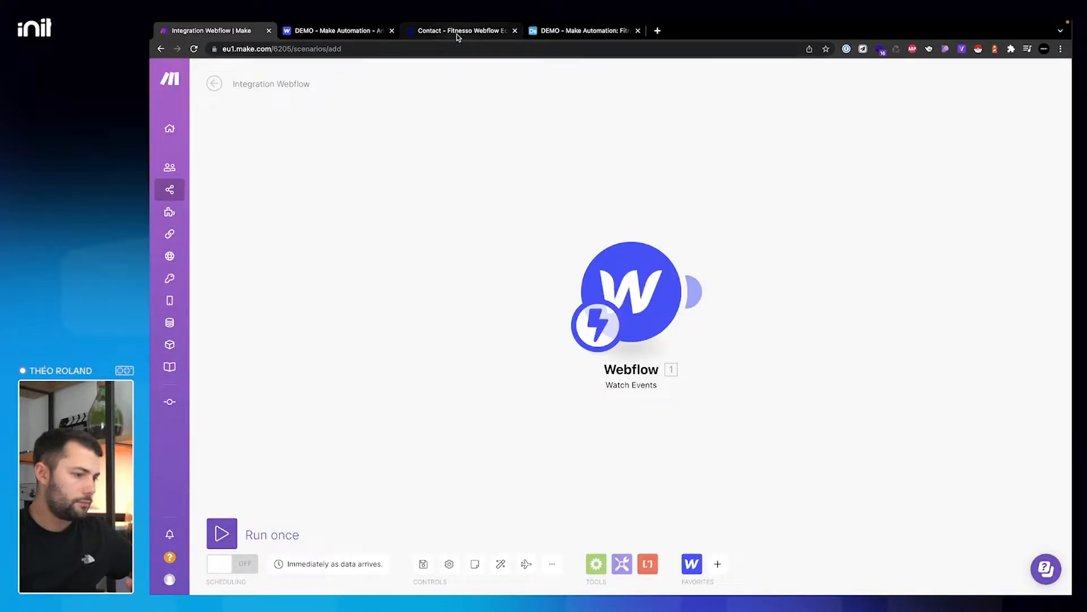
right_click(647, 262)
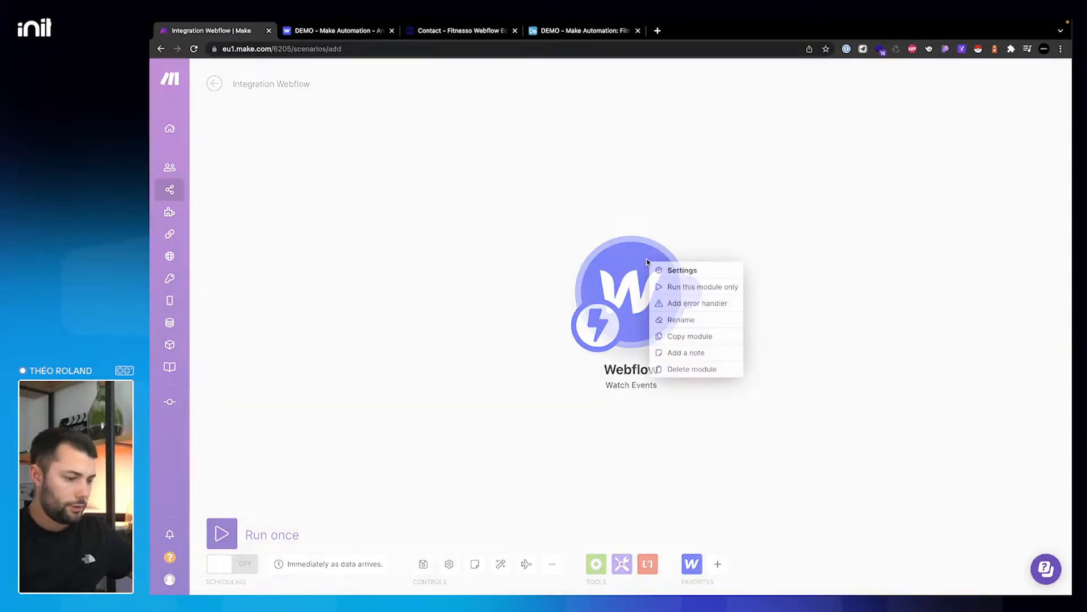
left_click(724, 223)
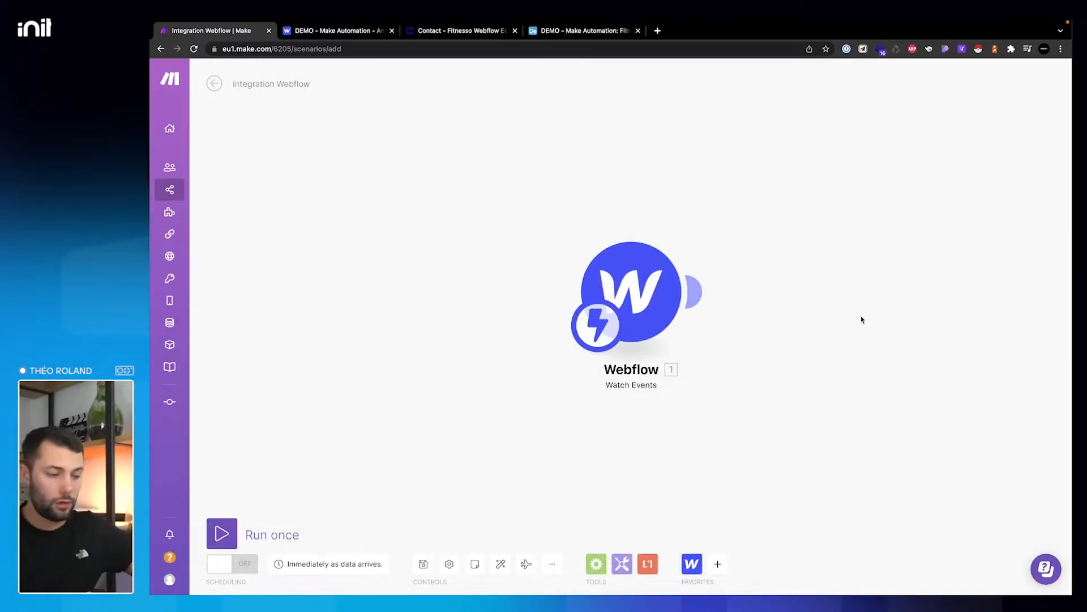
mouse_move(674, 279)
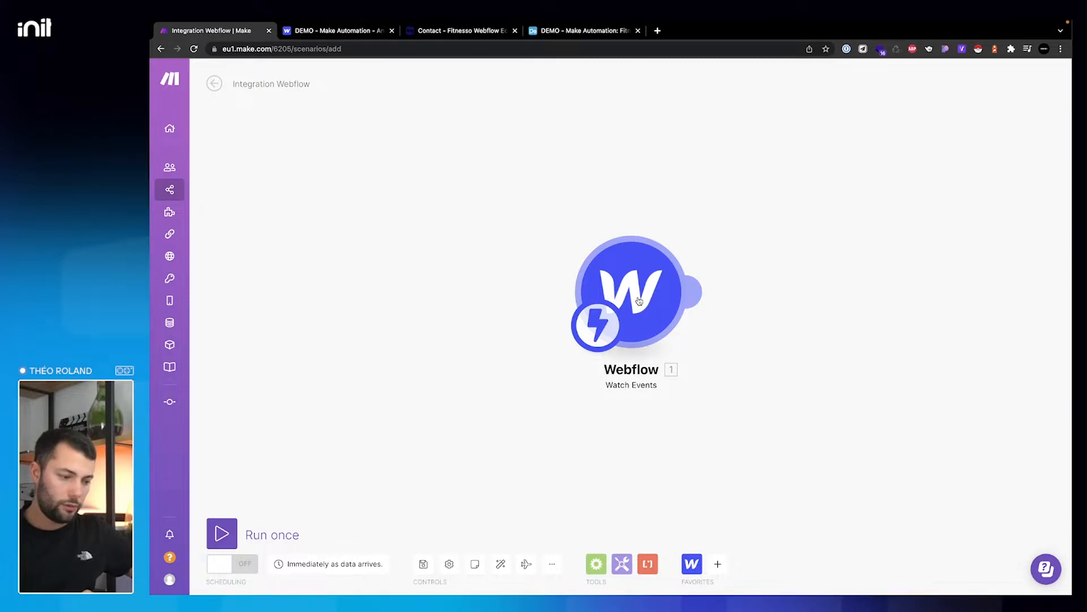
right_click(639, 300)
left_click(654, 324)
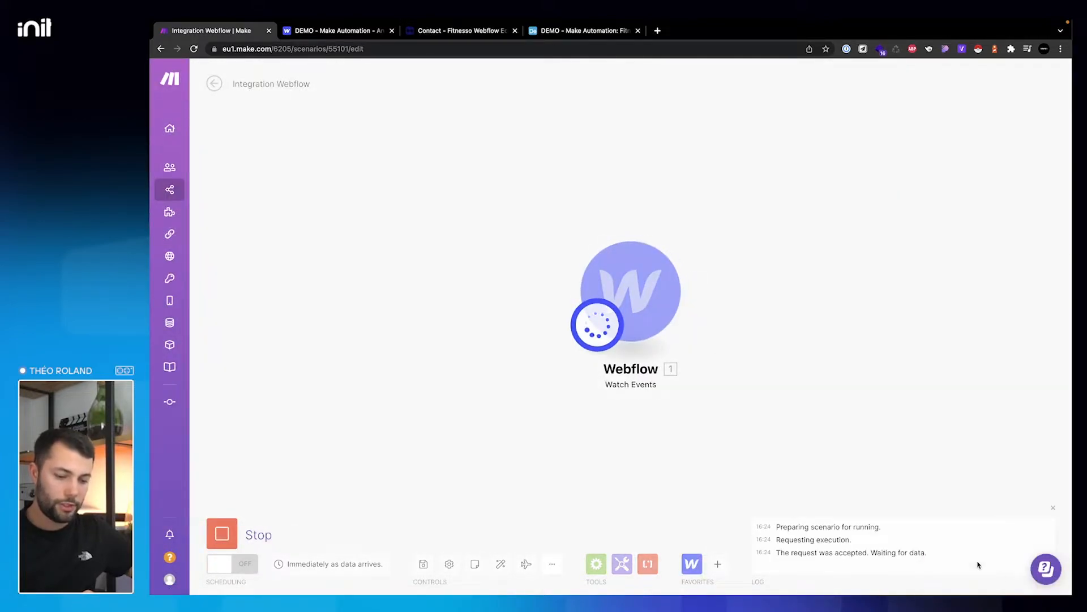
left_click_drag(776, 552, 925, 551)
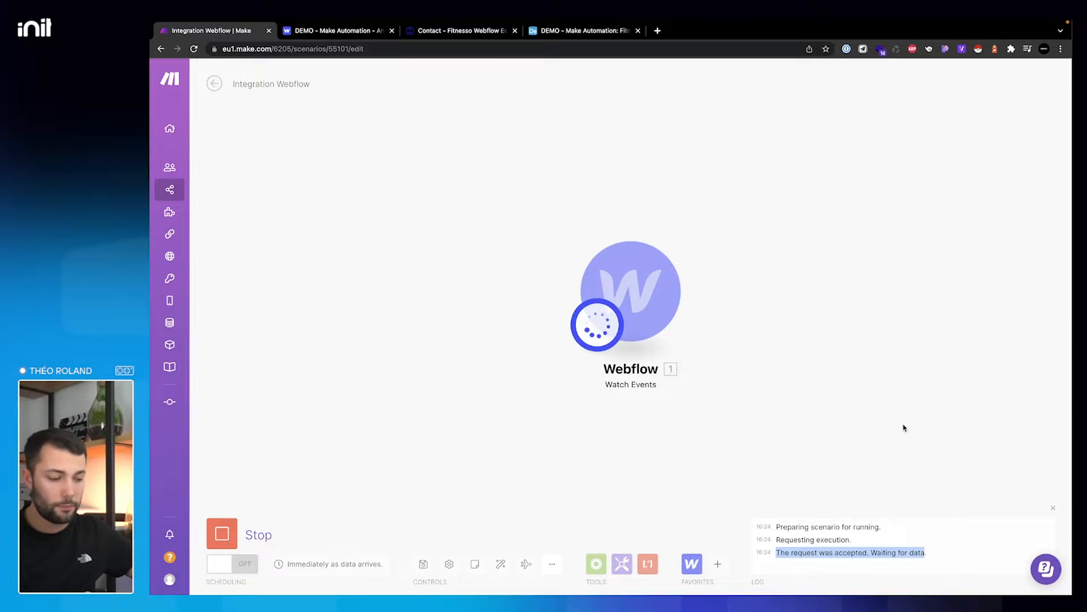
left_click(452, 34)
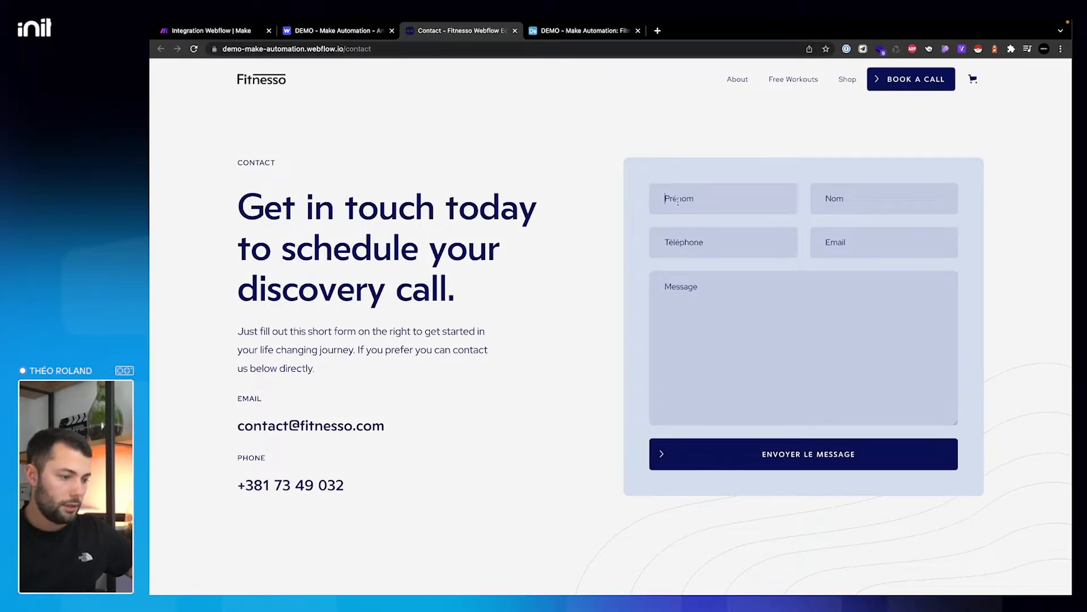
- Submit the Fitnesso contact form with a test phone number, email address and message
type("Théo")
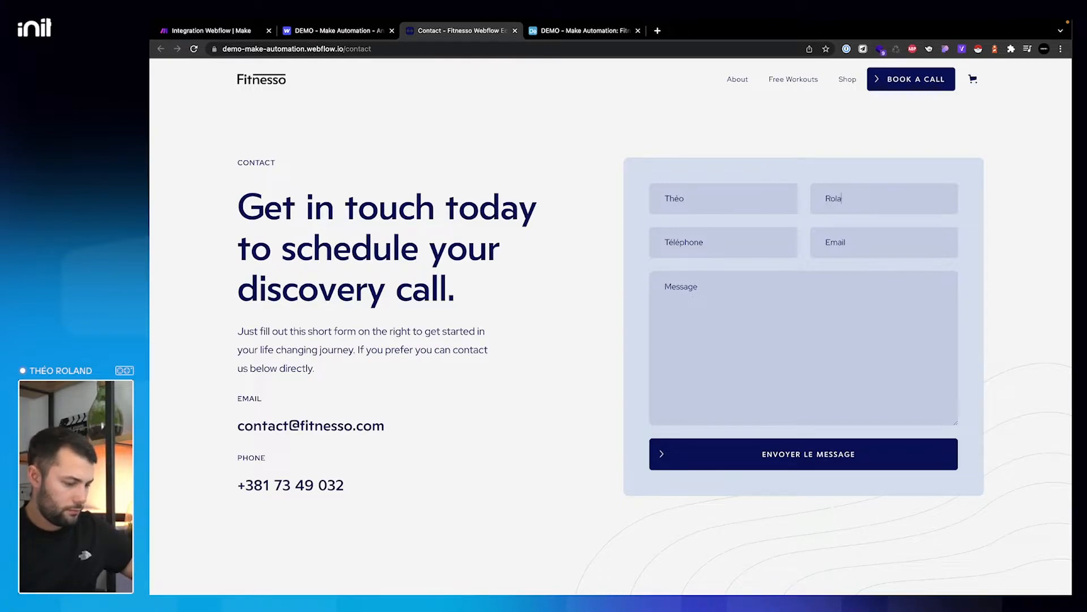
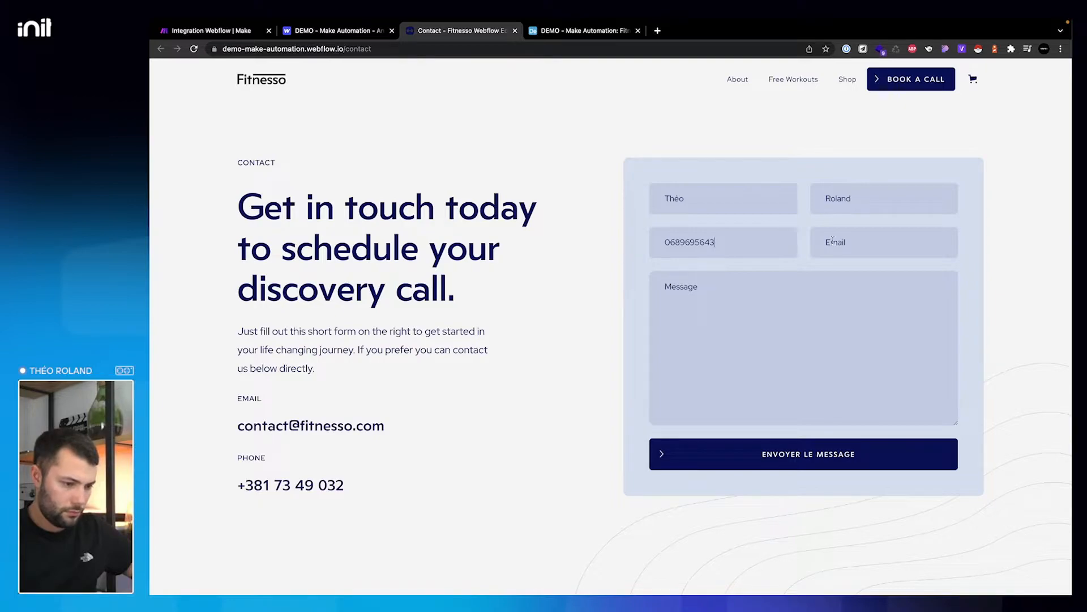
left_click(834, 242)
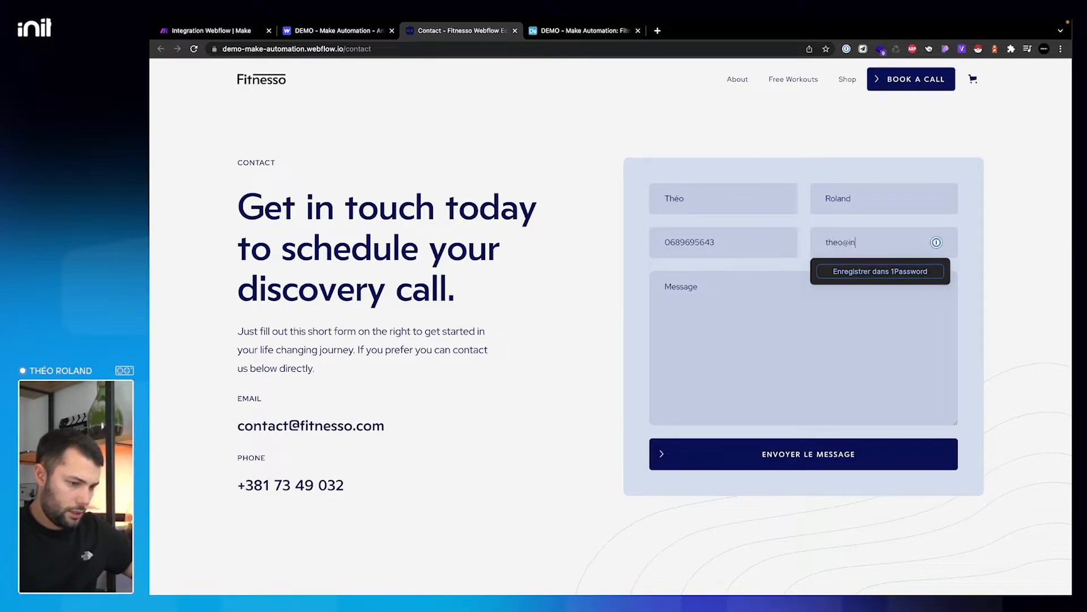
key("Tab")
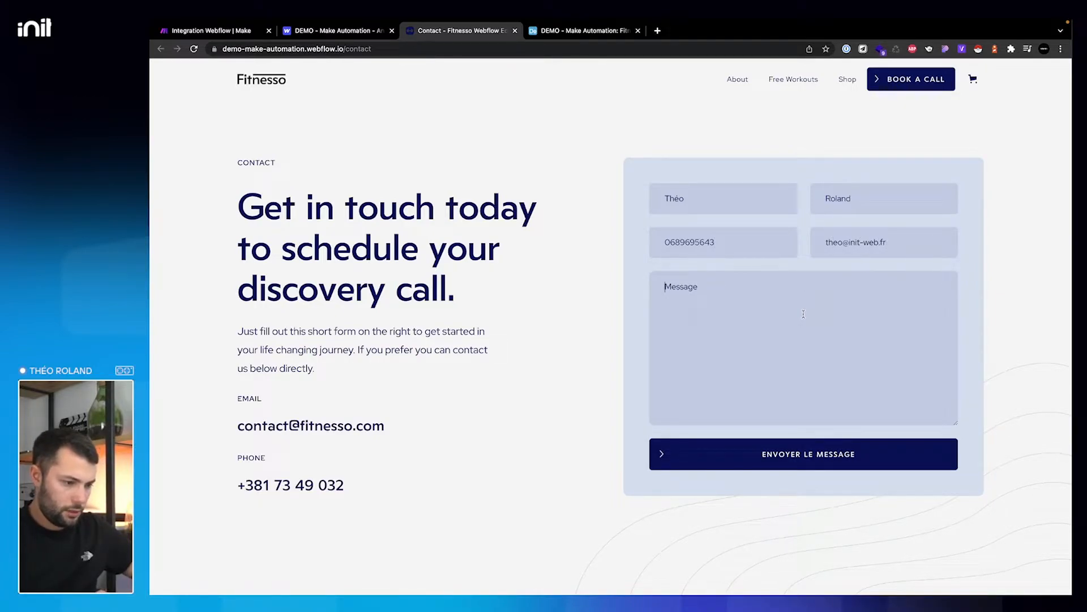
type("Ceci est un test")
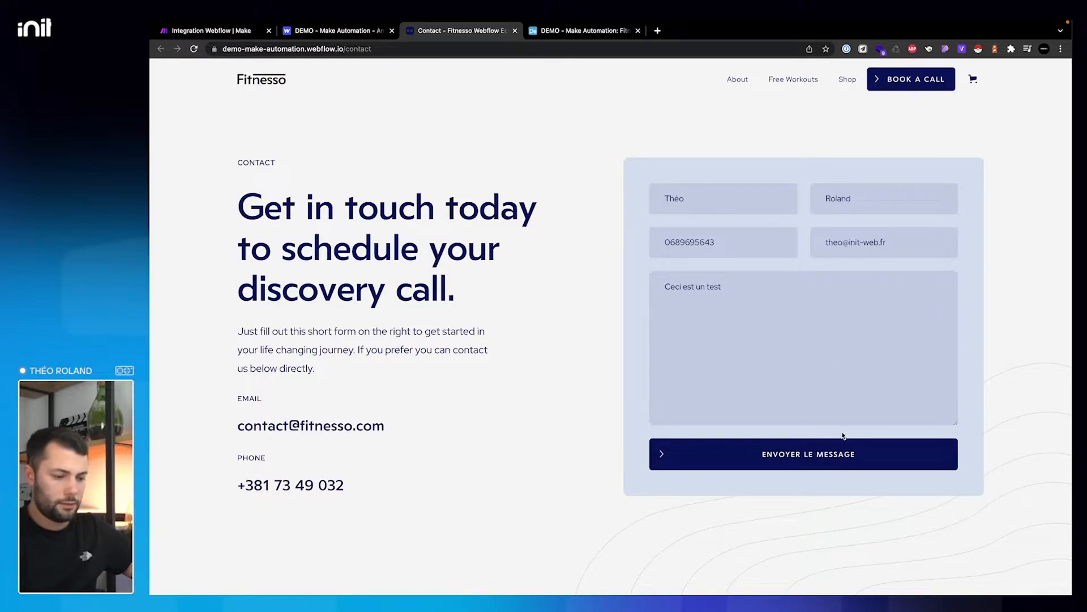
left_click(827, 452)
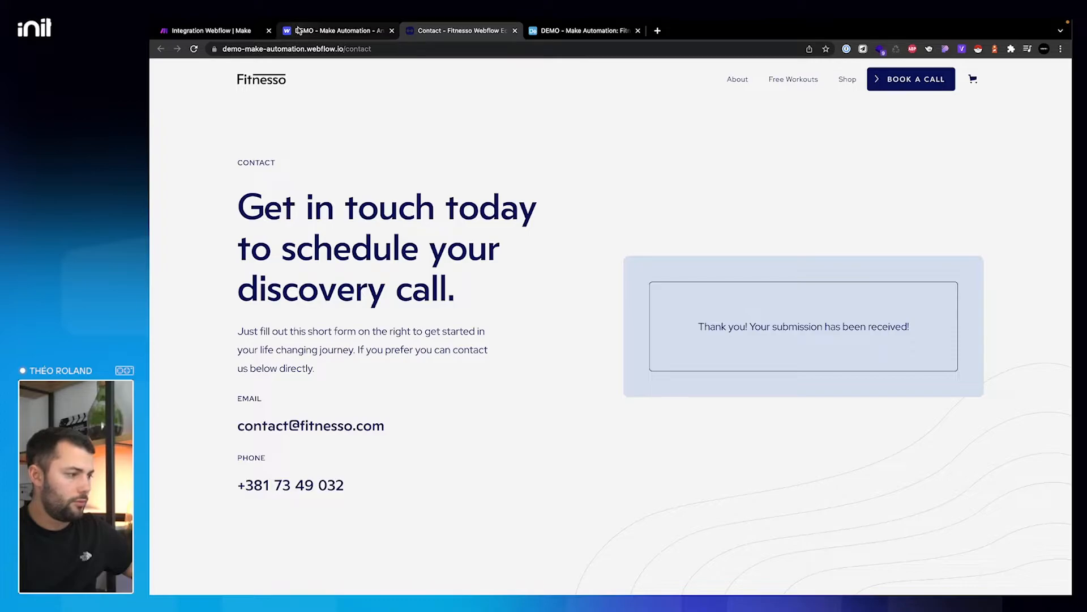
left_click(223, 31)
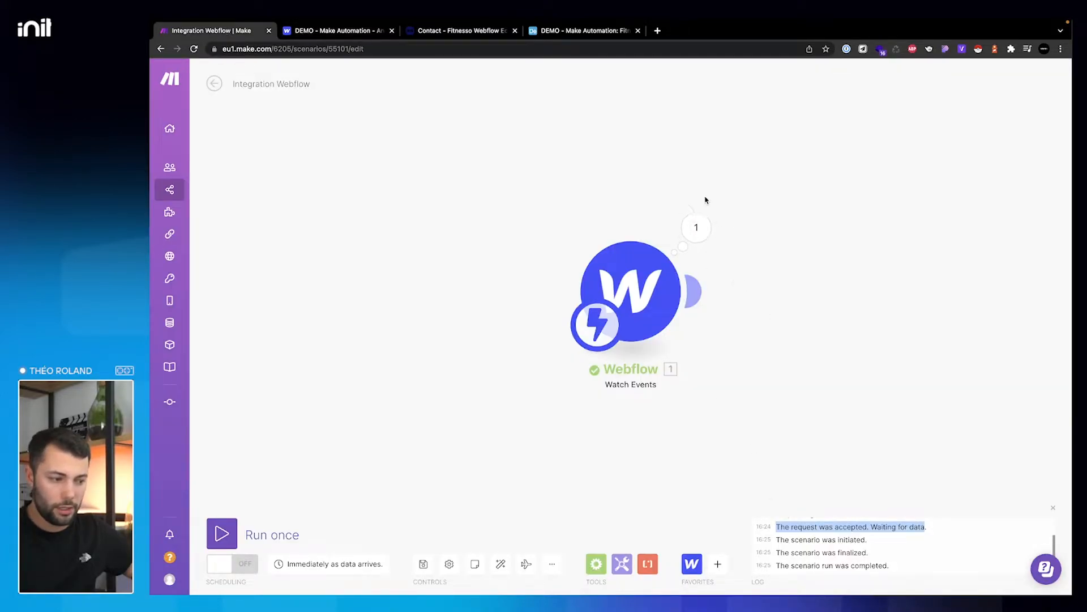
- Inspect the Webflow trigger's output bundle, expanding the submitted form Data, then add a following module
left_click(692, 217)
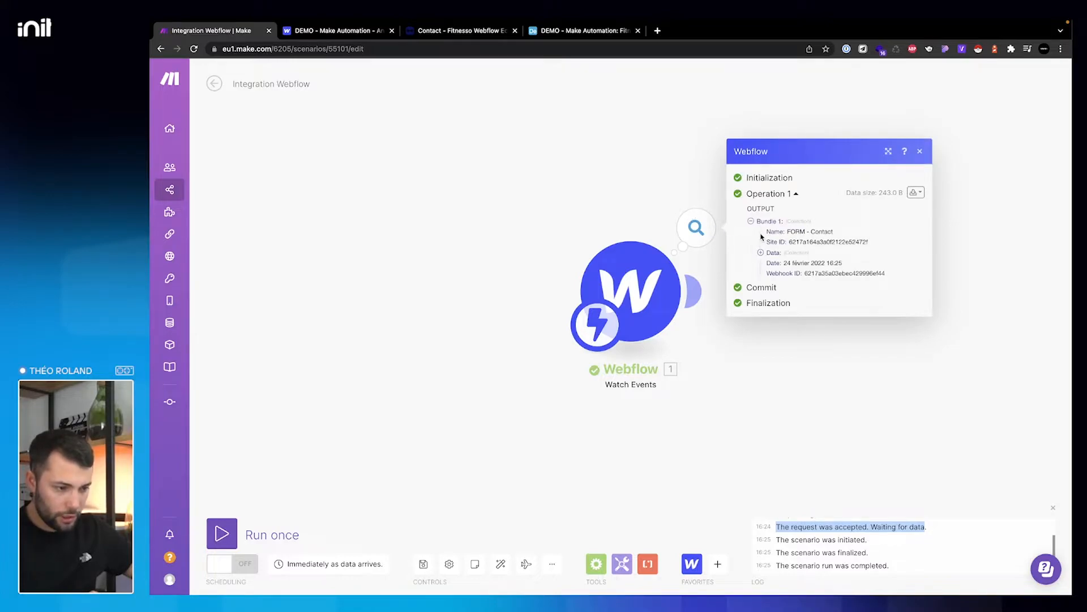
left_click_drag(774, 232, 821, 232)
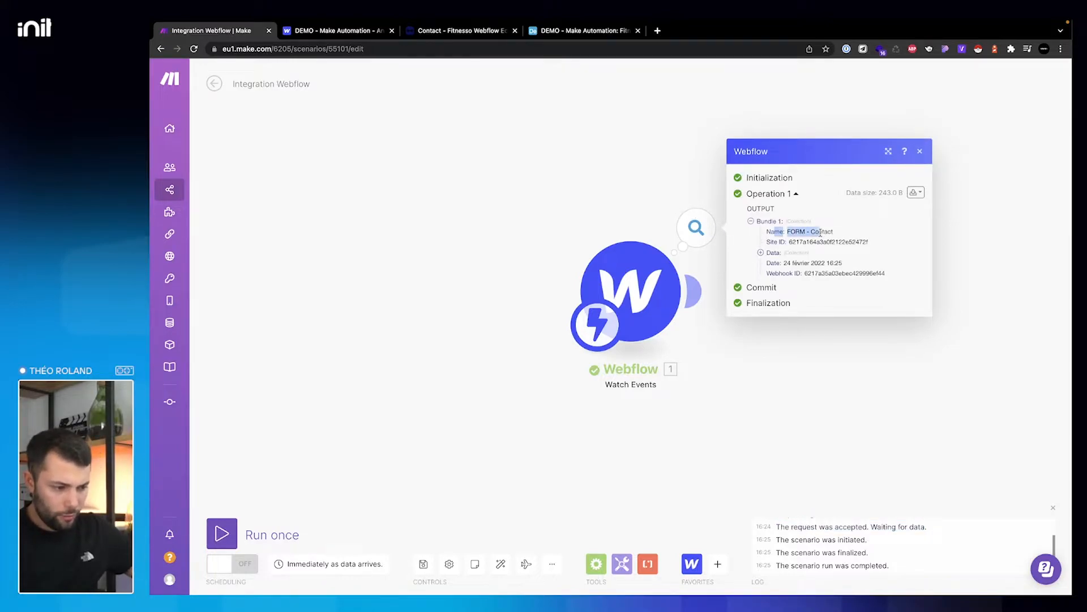
left_click(769, 253)
left_click_drag(772, 262, 798, 263)
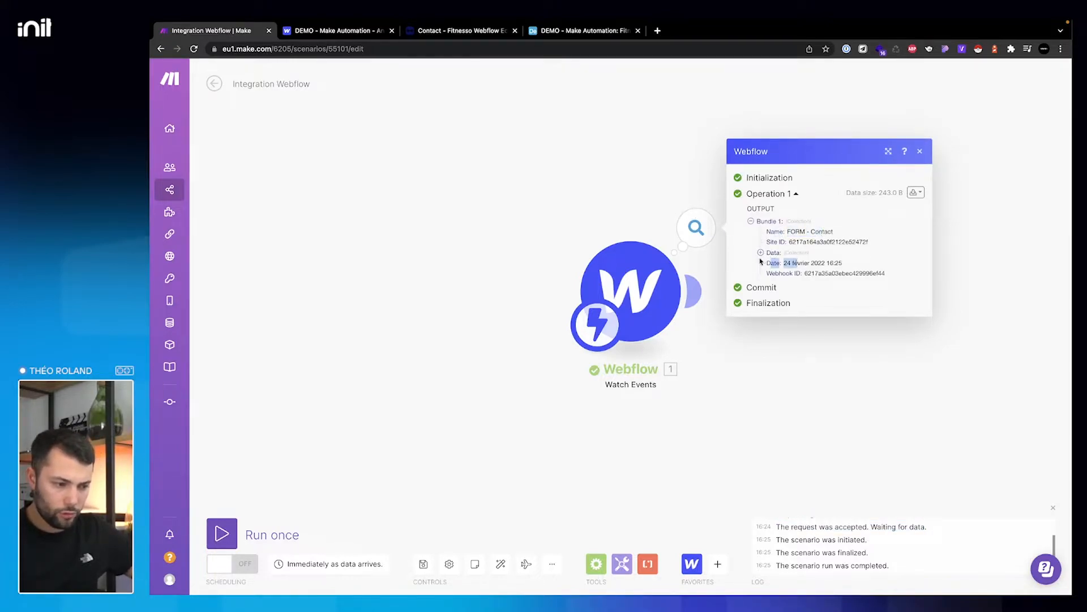
left_click(761, 253)
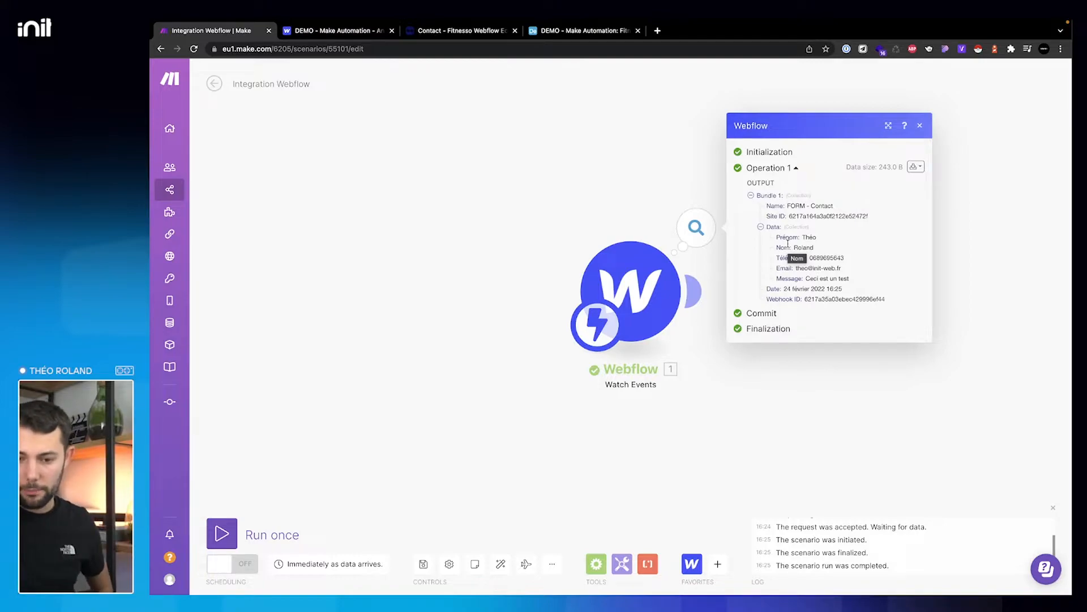
left_click(955, 301)
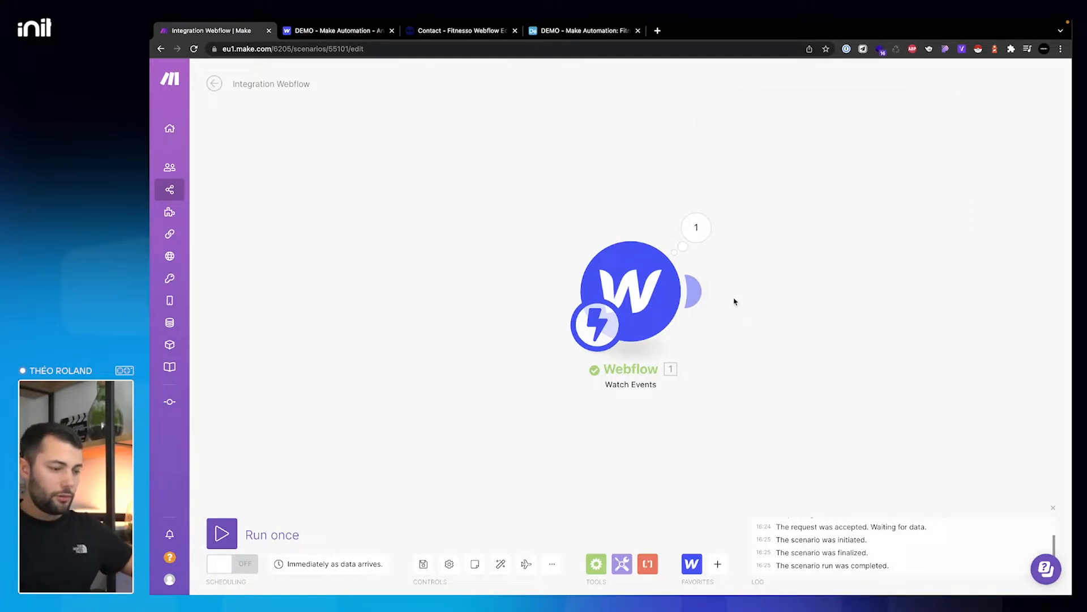
left_click(707, 295)
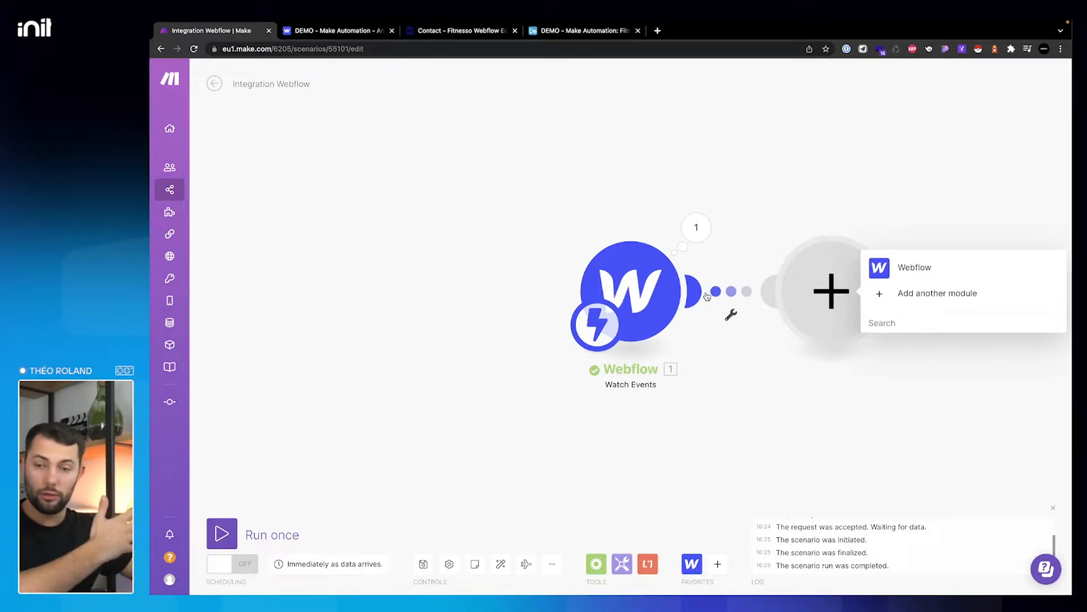
- Add an Airtable Create a Record module after the Webflow trigger
type("airt")
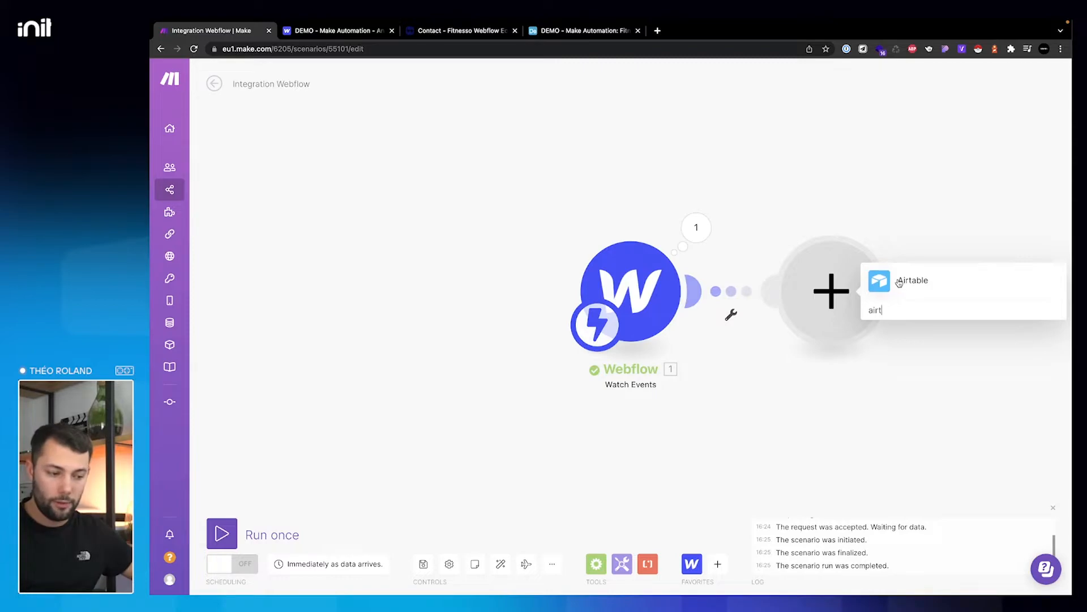
left_click(899, 282)
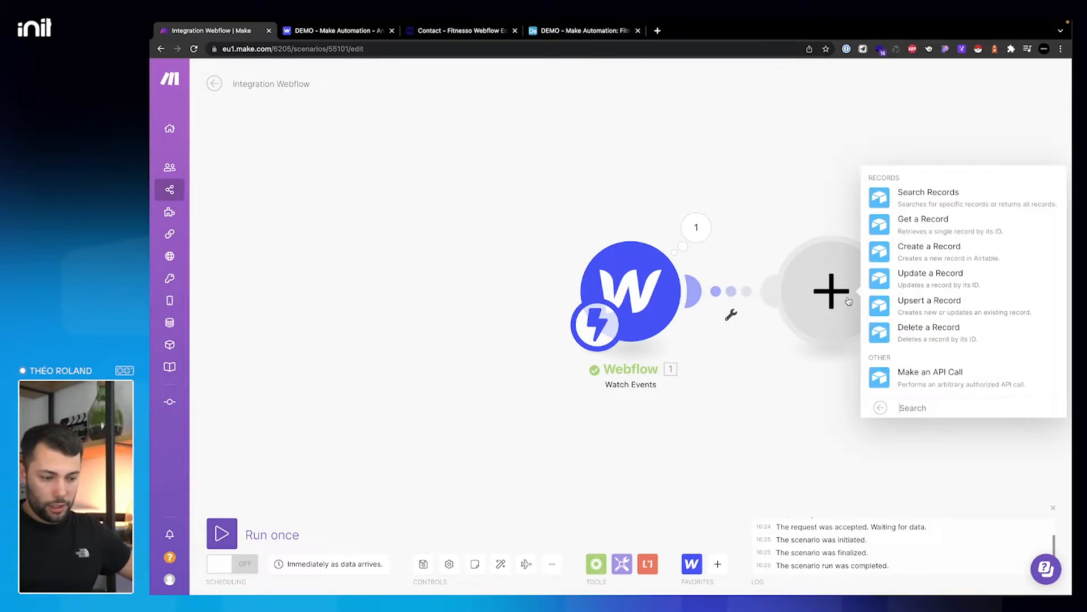
left_click(929, 249)
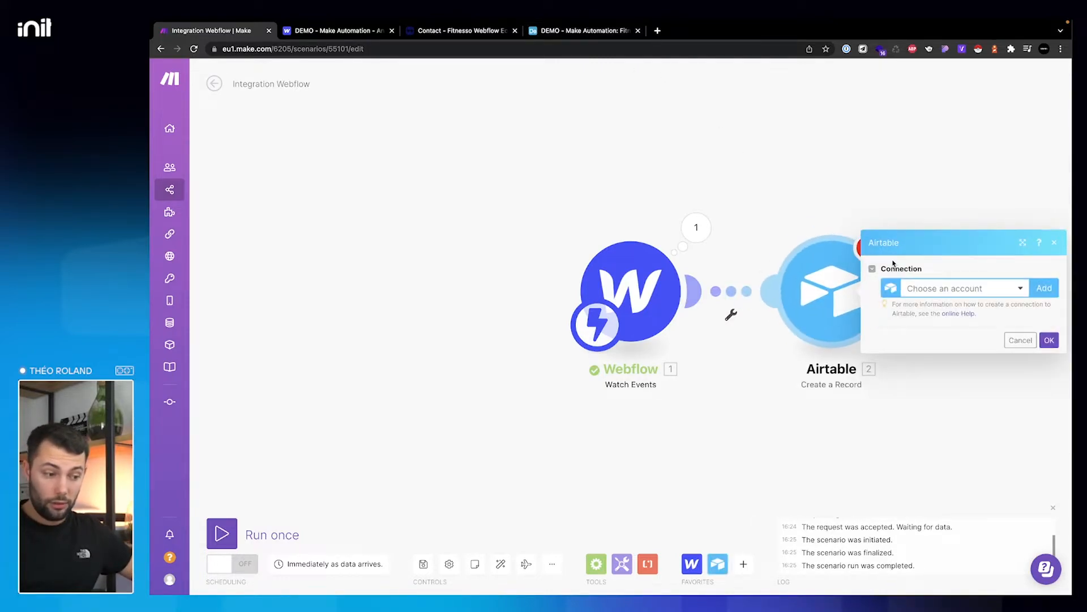
left_click(589, 31)
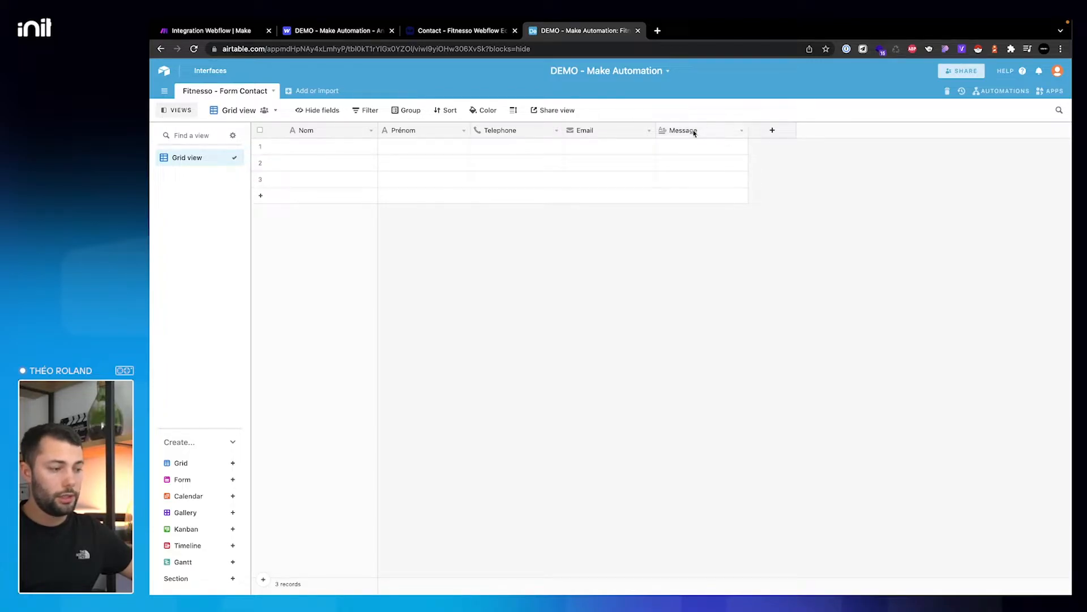
left_click(241, 25)
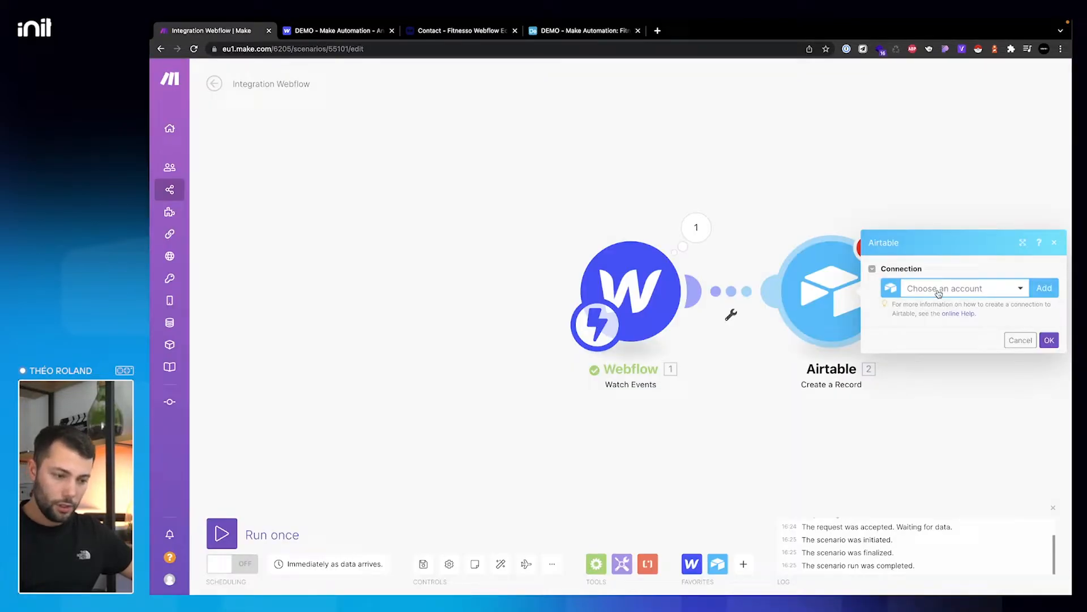
- Start a new Airtable connection named 'AIRTABLE | Fitnesso' using an API token
left_click(1026, 290)
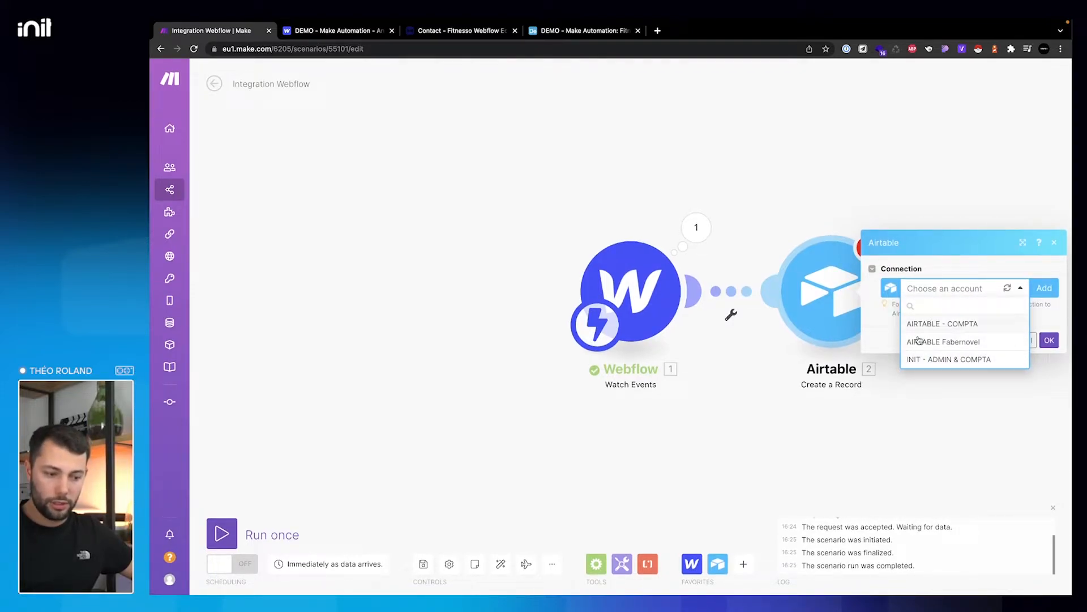
left_click(1045, 289)
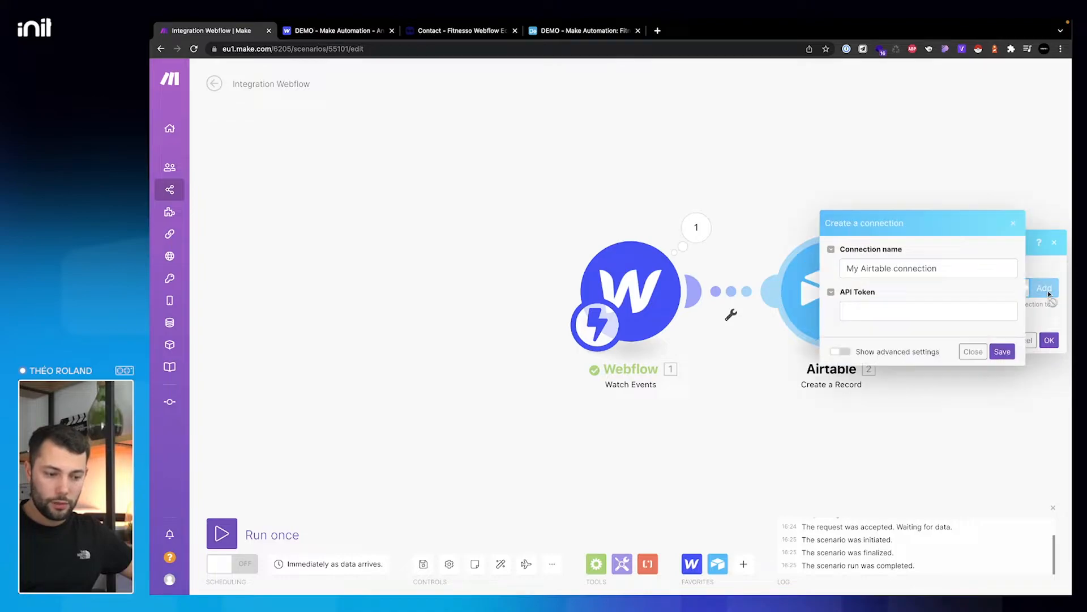
left_click_drag(954, 268, 838, 273)
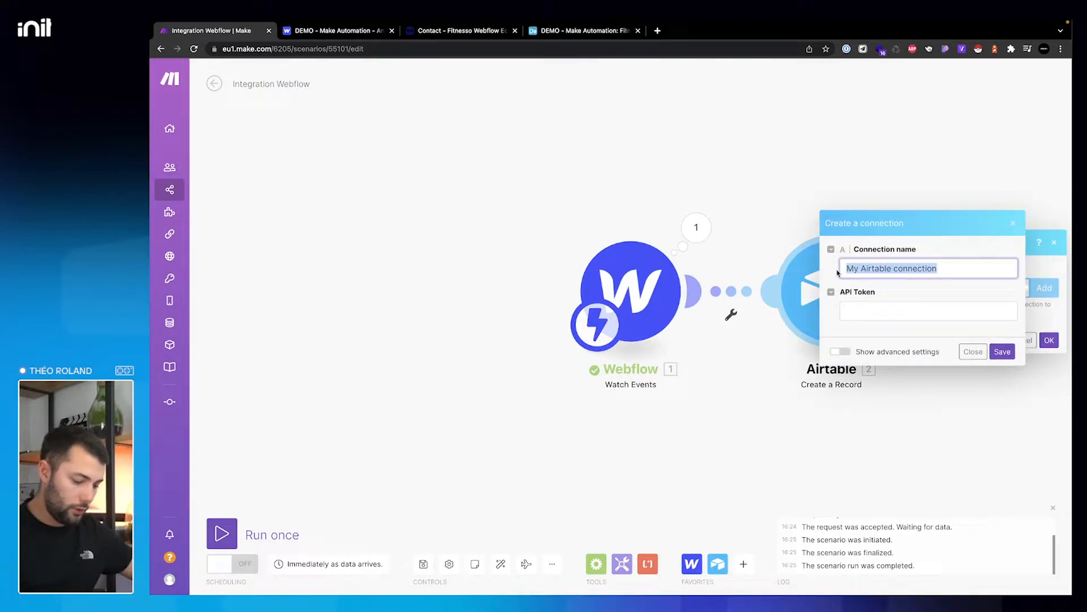
type("DEM")
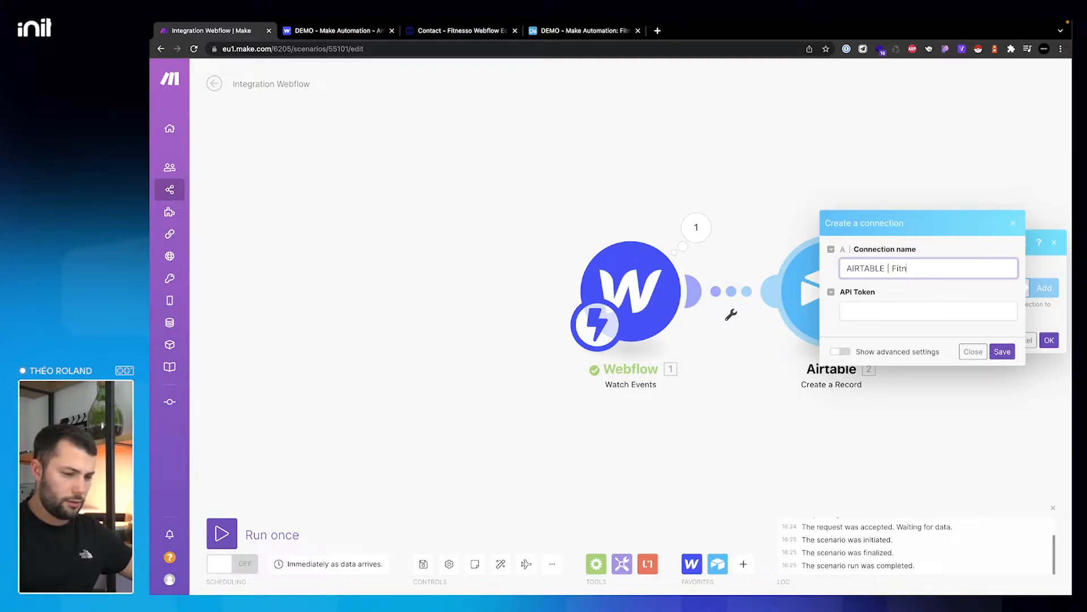
left_click(919, 309)
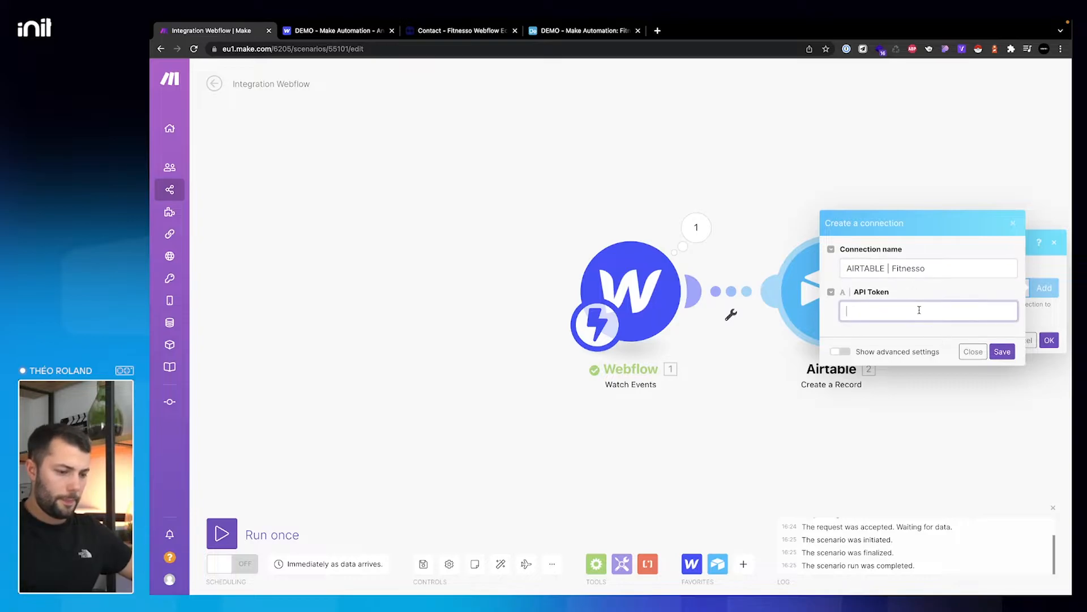
left_click(351, 31)
scroll(569, 226, "up", 10)
left_click(604, 31)
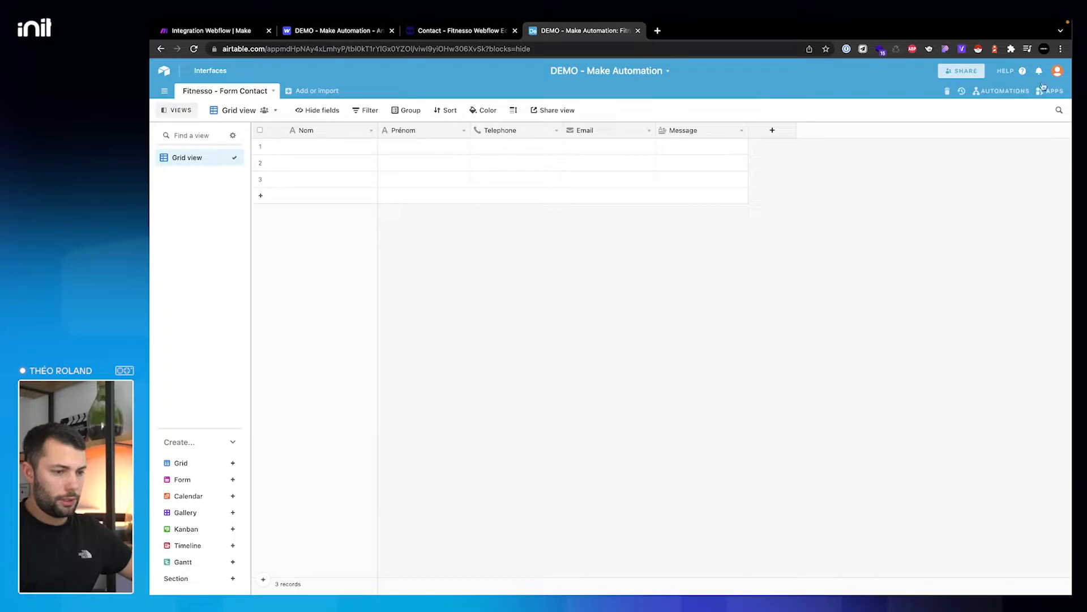
- Get the API key from the Airtable account page and return to the Airtable module in Make
left_click(1058, 71)
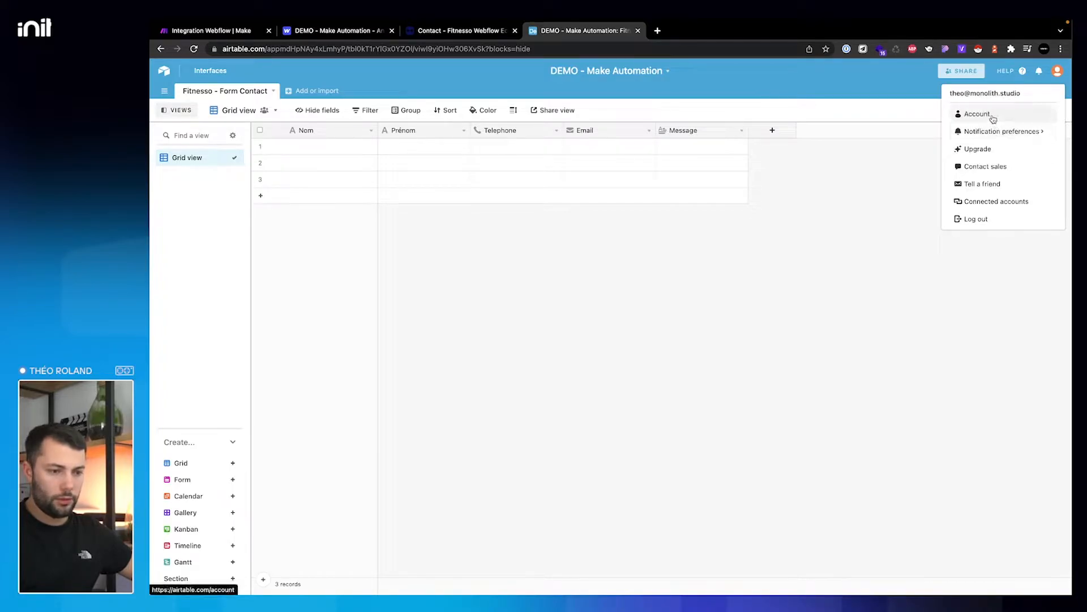
left_click(991, 115)
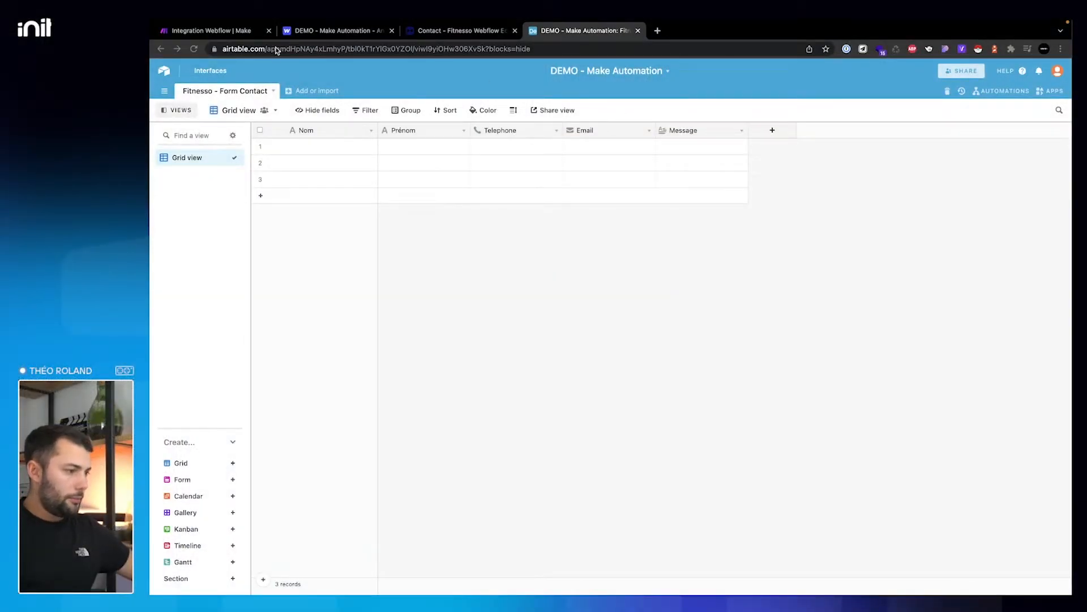
left_click(243, 31)
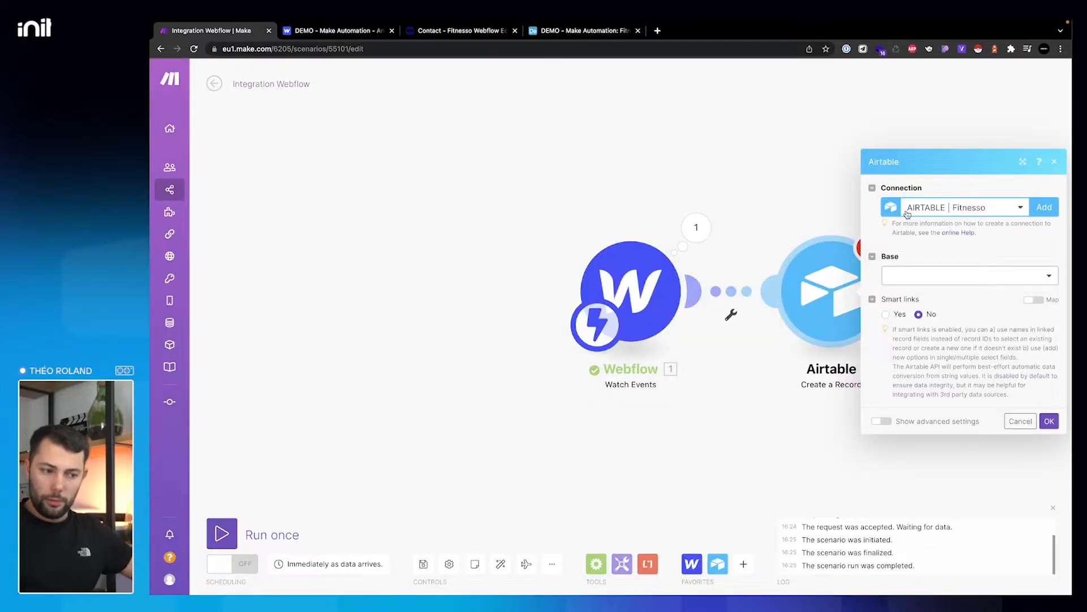
- Set the Airtable module to Base 'DEMO - Make Automation' and Table 'Fitnesso - Form Contact'
left_click(915, 279)
scroll(940, 418, "down", 5)
scroll(941, 407, "up", 2)
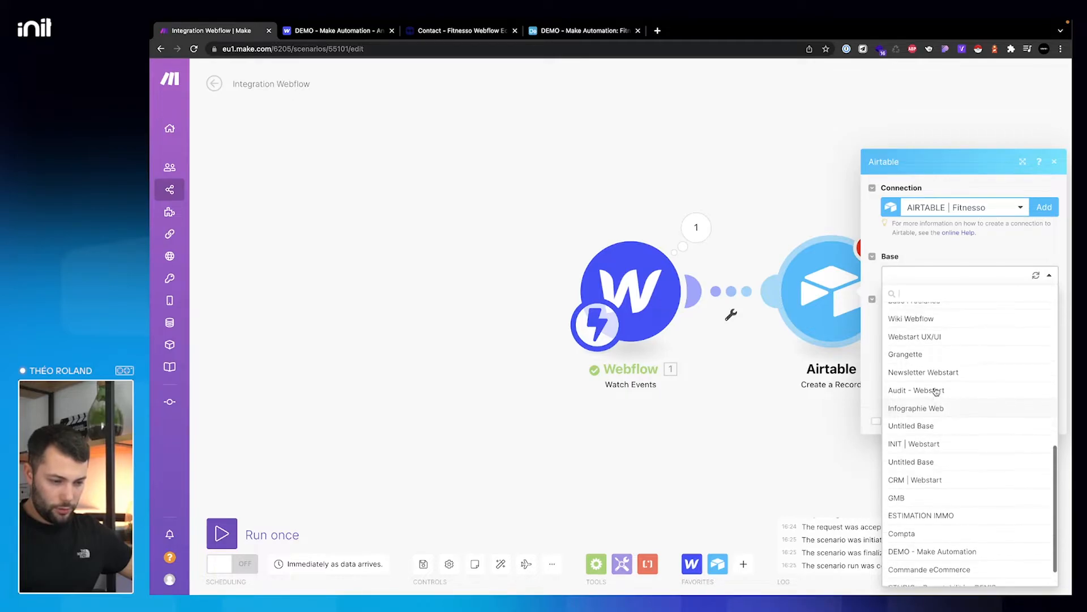
scroll(936, 396, "down", 2)
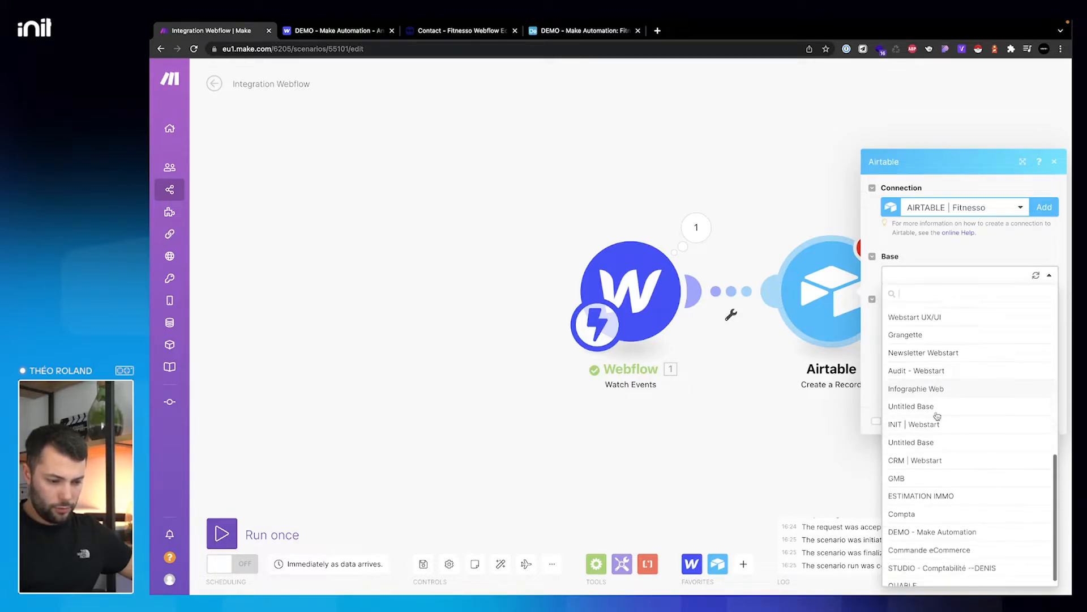
left_click(934, 524)
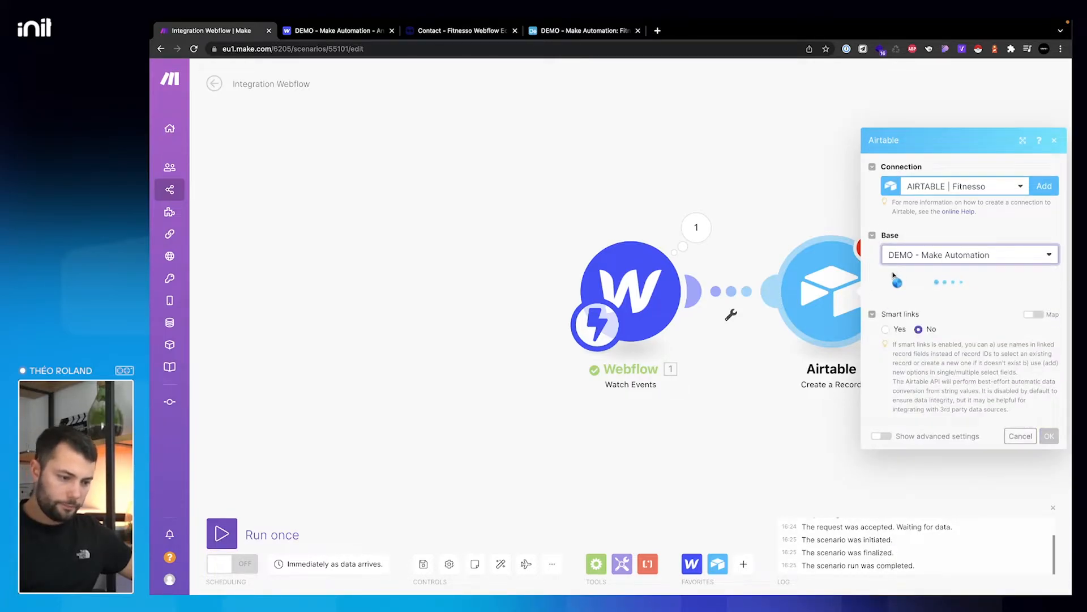
left_click(899, 295)
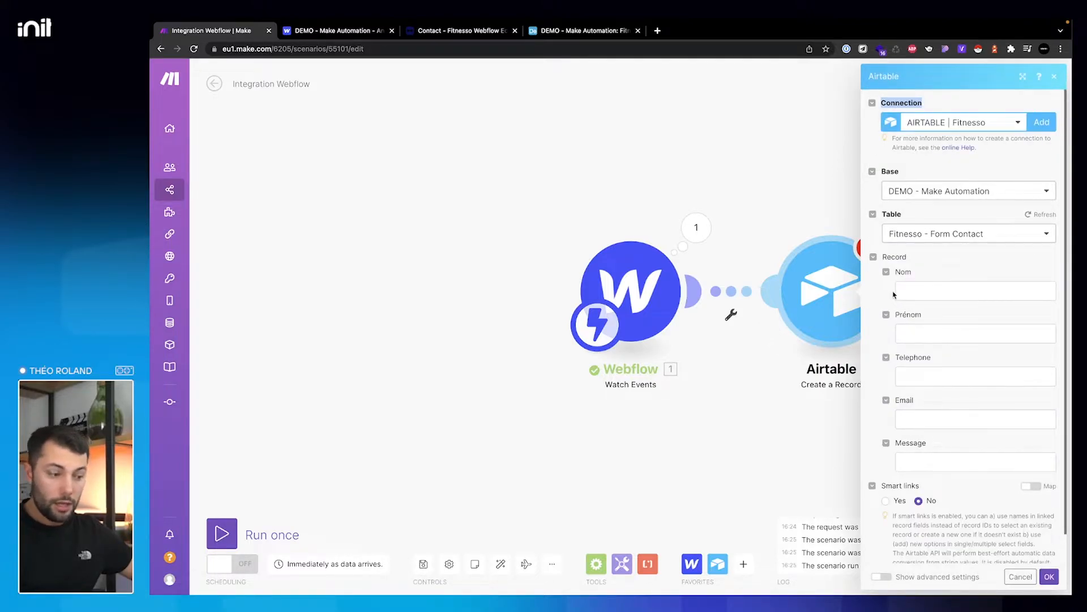
left_click(924, 294)
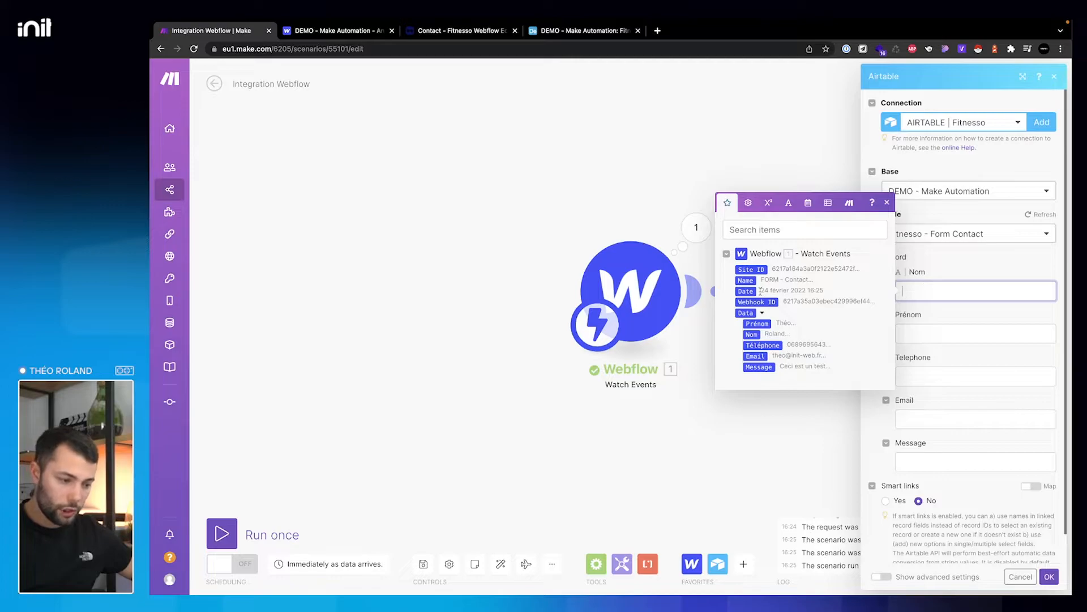
- Map the form's Nom, Prénom, Téléphone and Email values into the matching Airtable fields
left_click(751, 334)
left_click(935, 334)
left_click(758, 366)
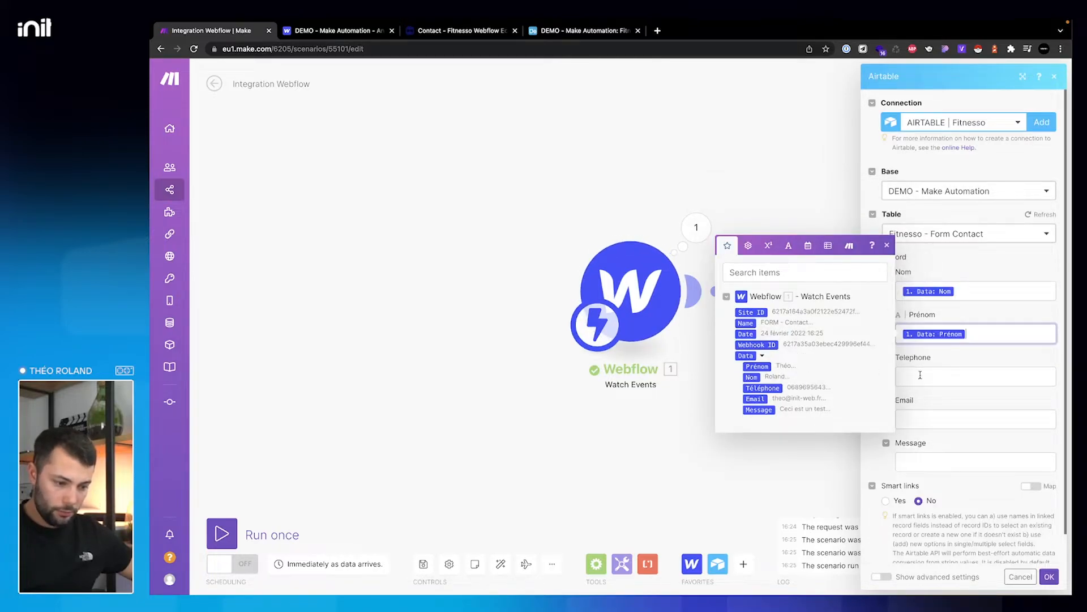
left_click(920, 374)
left_click(764, 430)
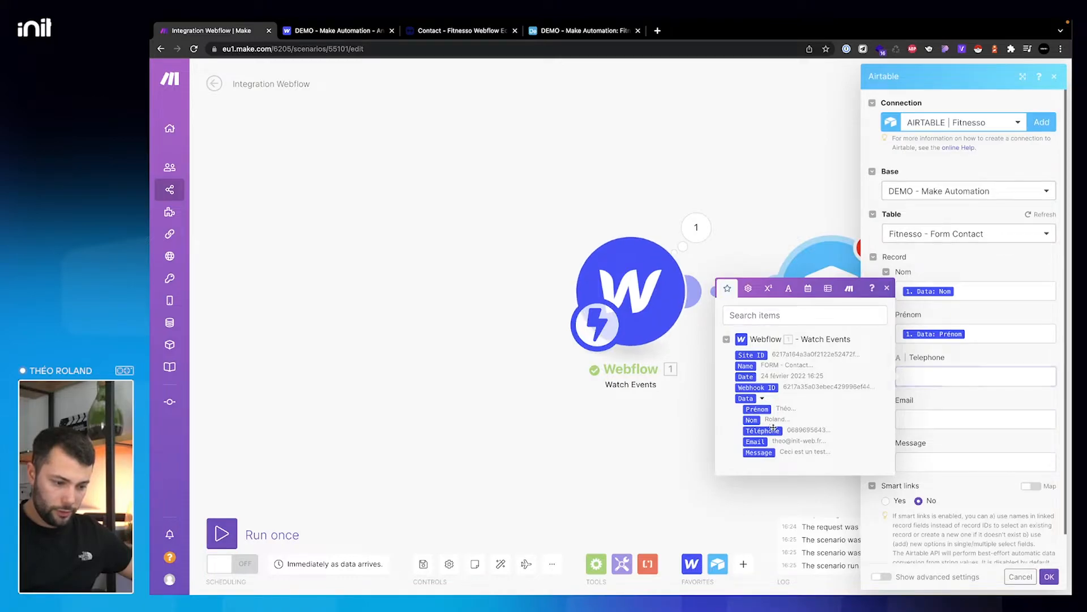
left_click(915, 421)
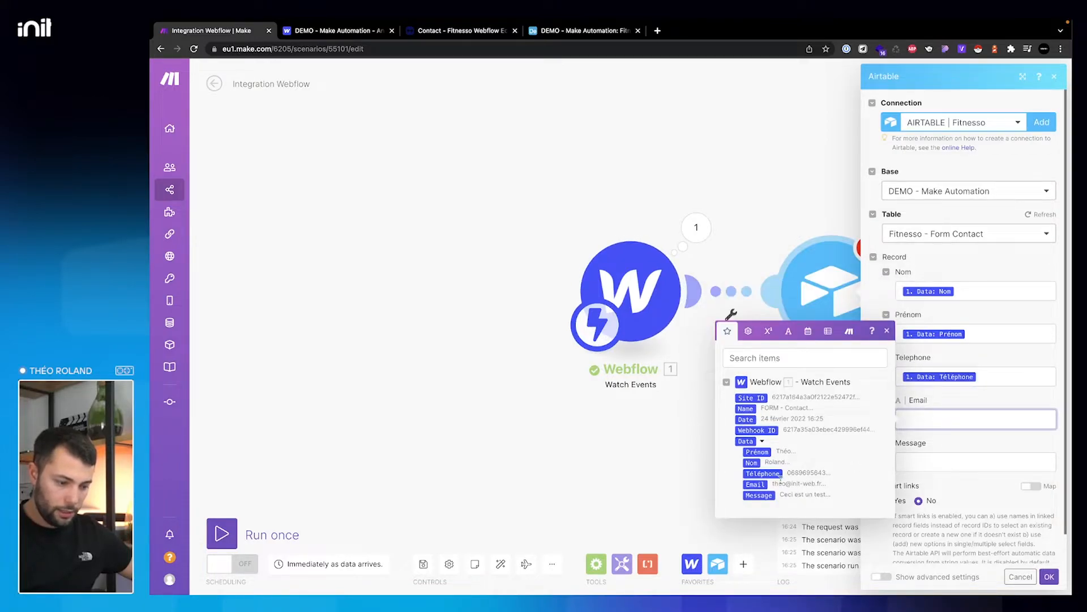
left_click(755, 484)
- Map the form's Message value into Message, remove the stray text, and save the module
left_click(913, 461)
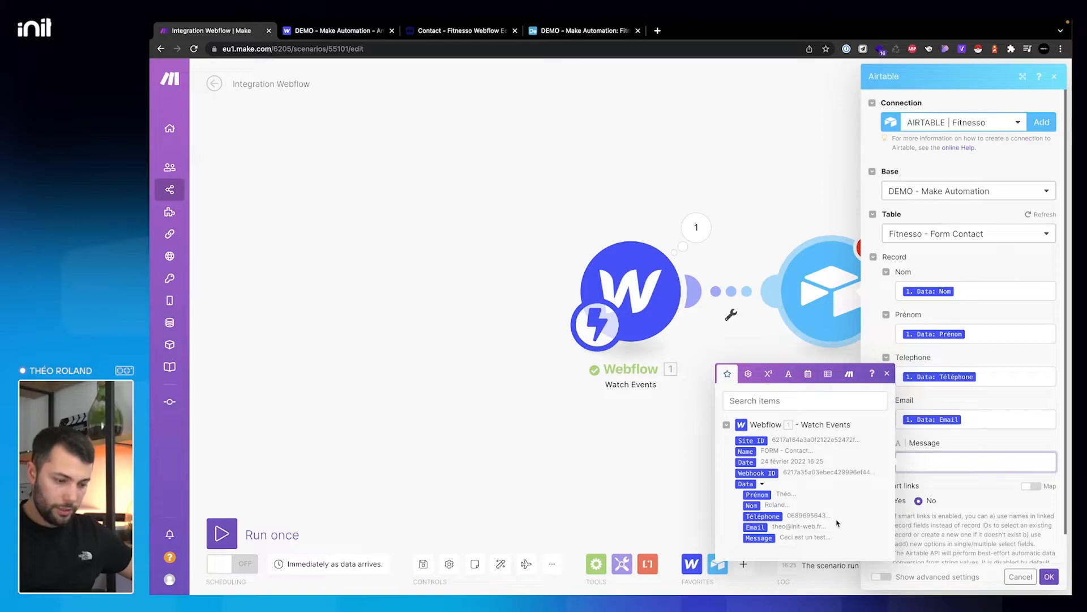
left_click(759, 538)
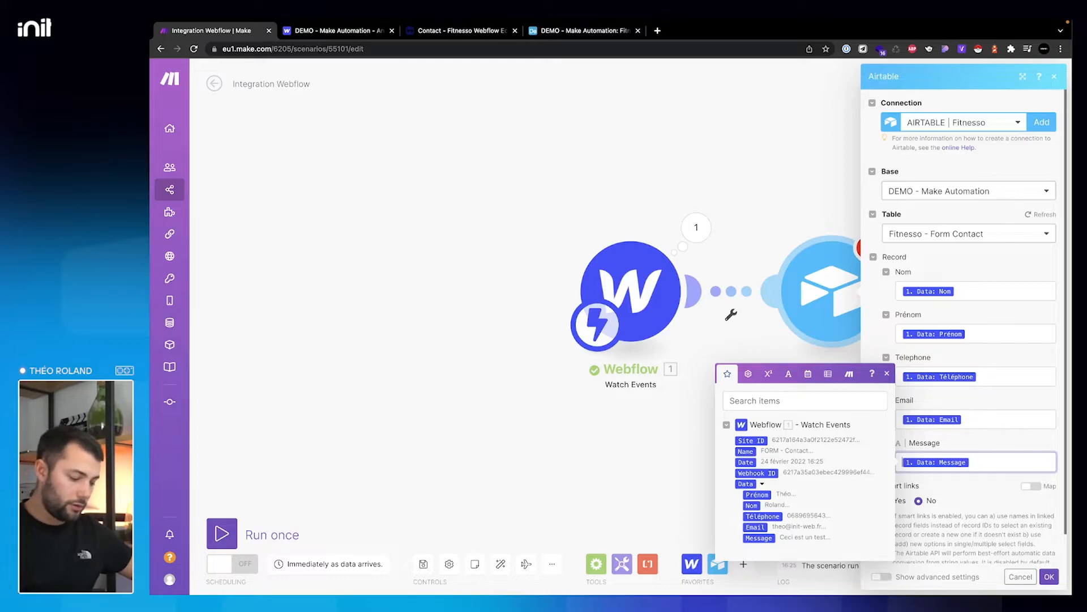
type("Du texte")
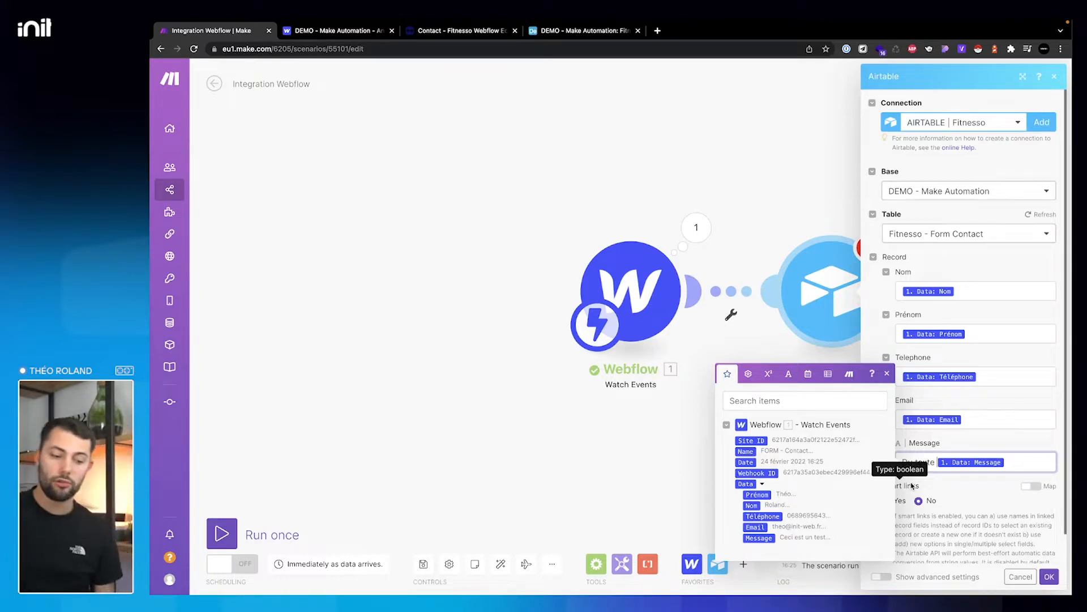
key("BackSpace")
key("BackSpace")
key("BackSpace")
key("BackSpace")
key("BackSpace")
key("BackSpace")
key("BackSpace")
key("BackSpace")
key("BackSpace")
left_click(971, 497)
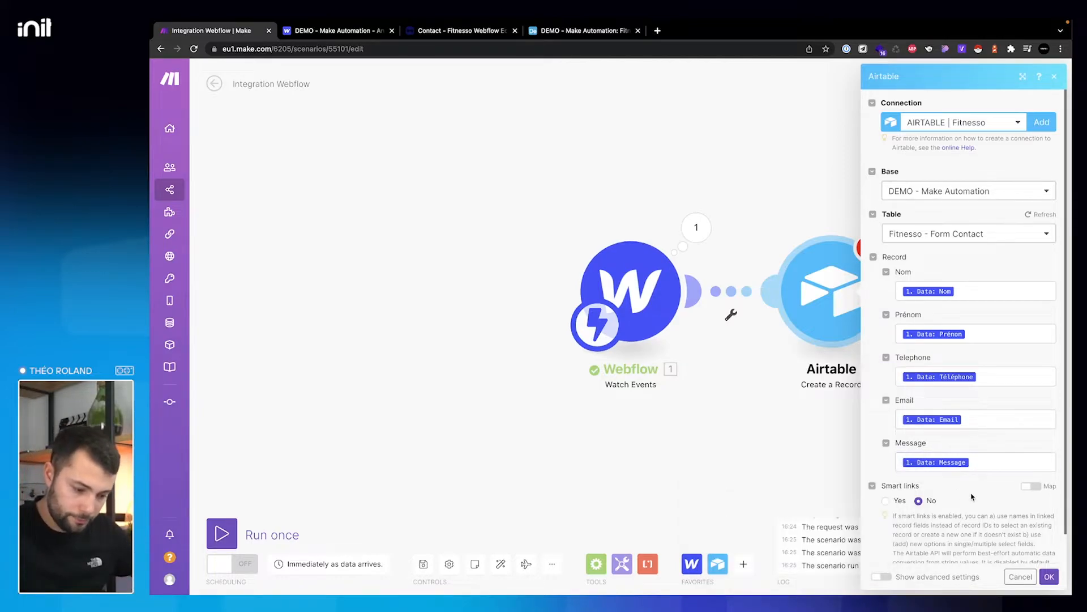
scroll(1003, 524, "down", 1)
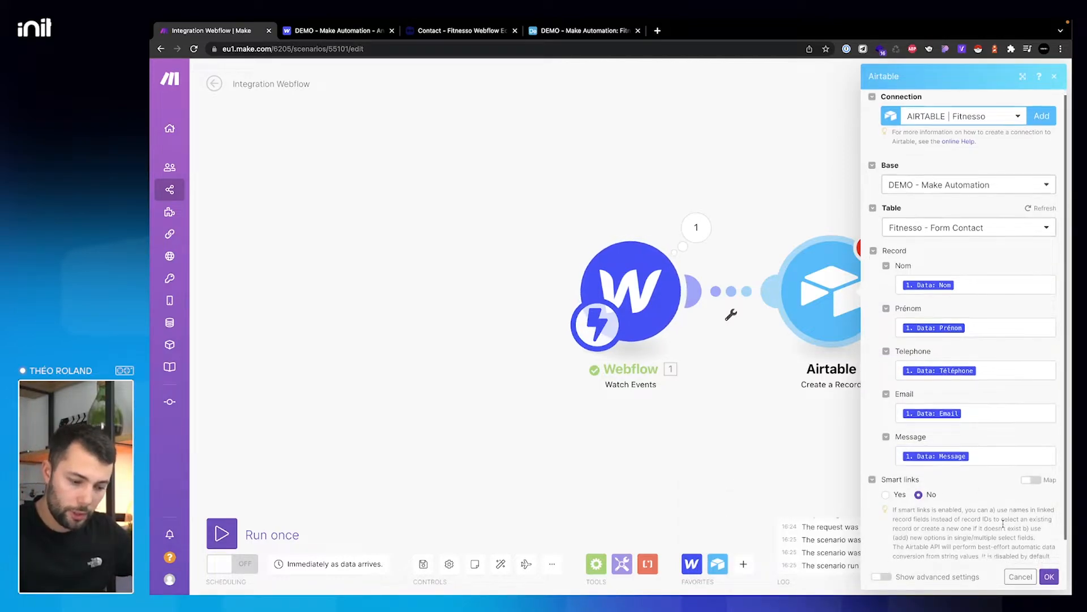
scroll(1003, 524, "down", 2)
left_click(1050, 577)
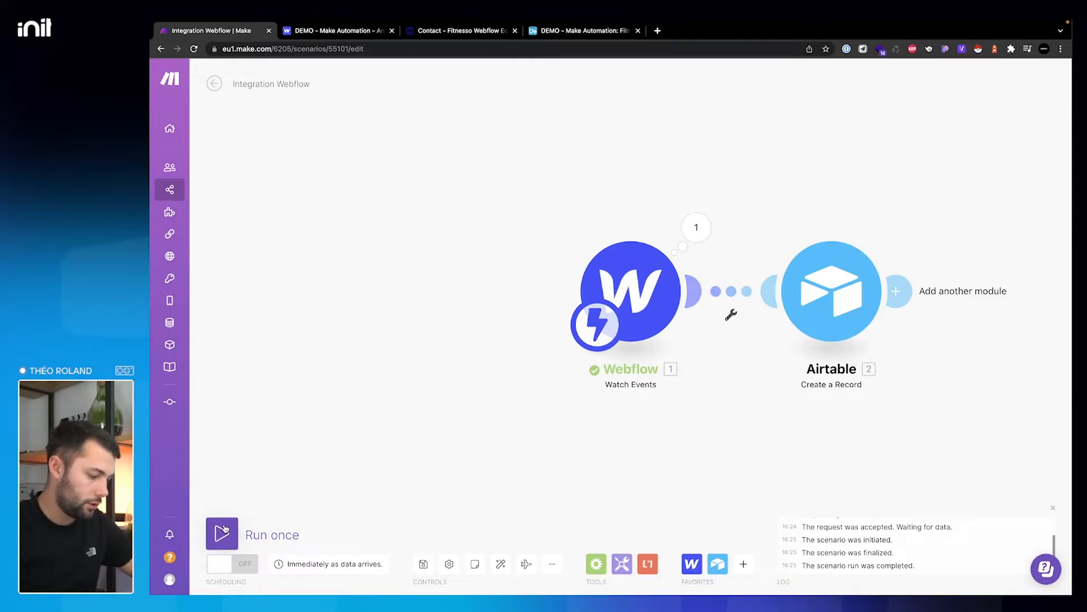
- Start a single test run and enter a name and phone number in the Fitnesso contact form
left_click(225, 529)
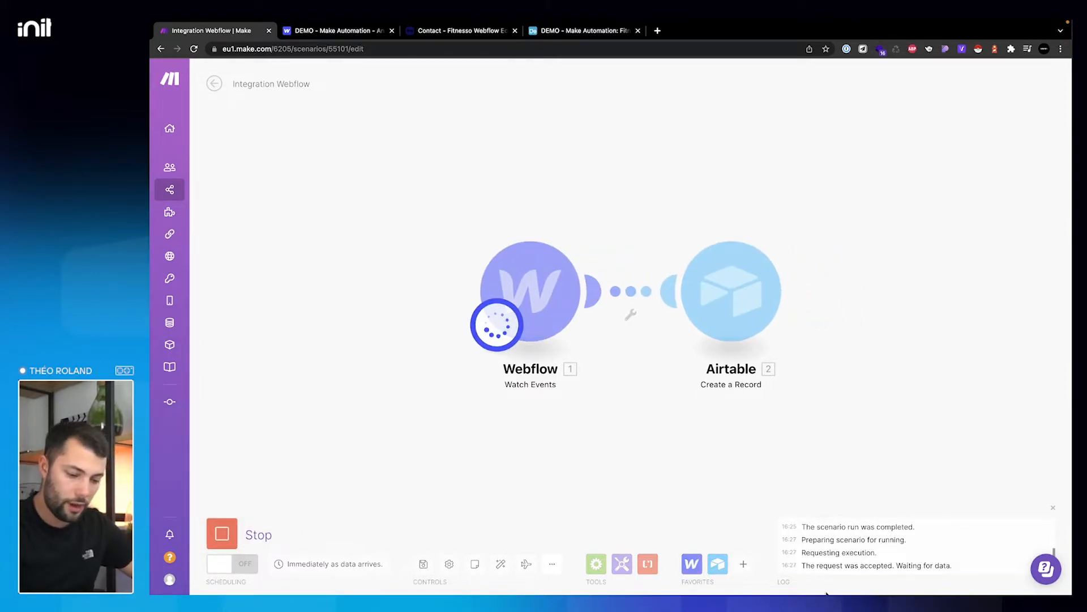
left_click(484, 31)
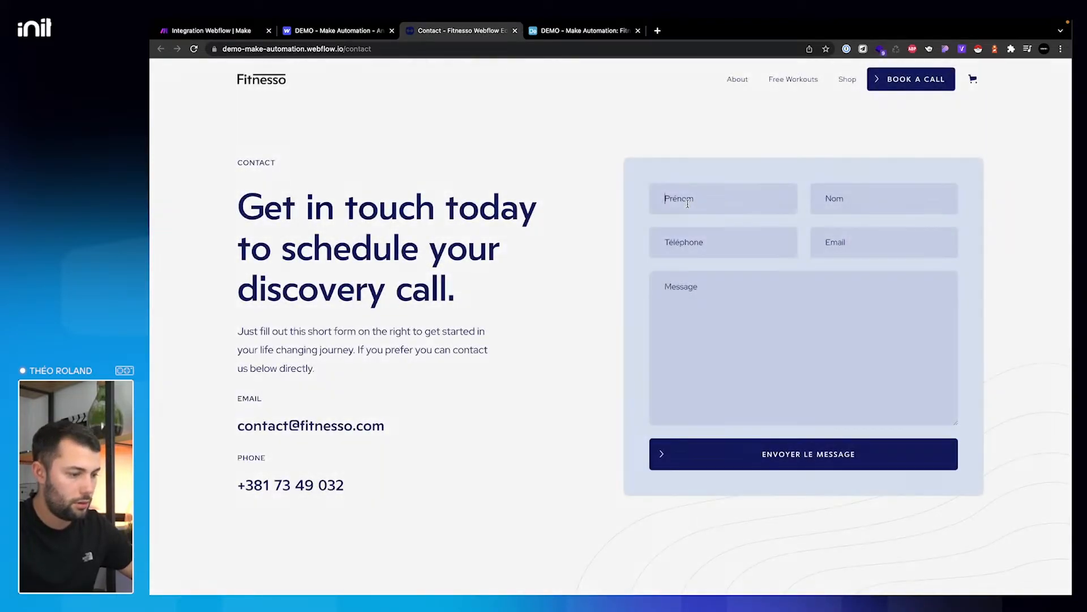
left_click(688, 203)
key("Tab")
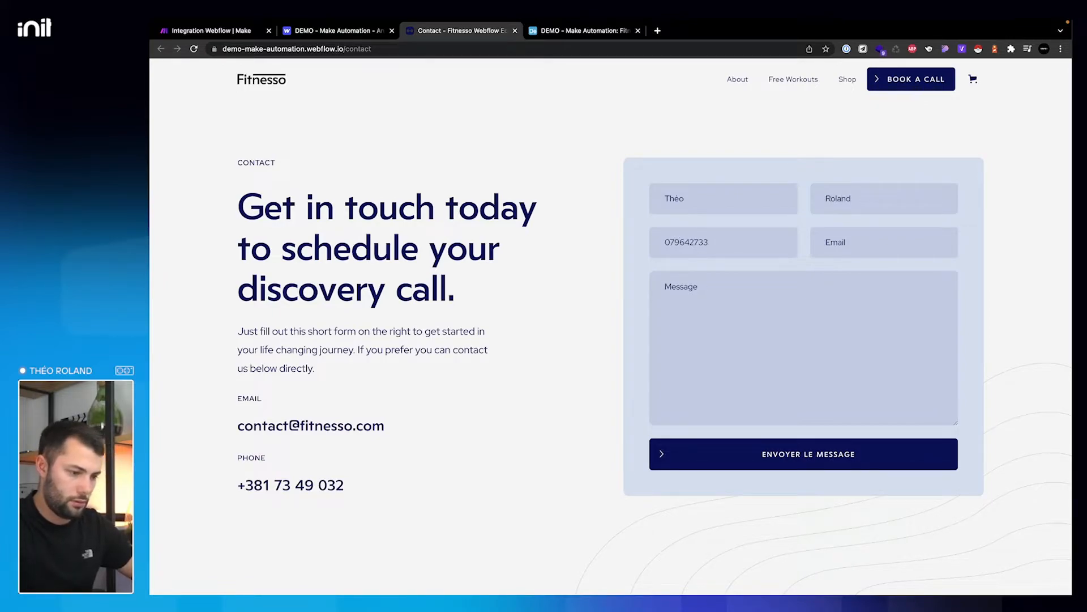
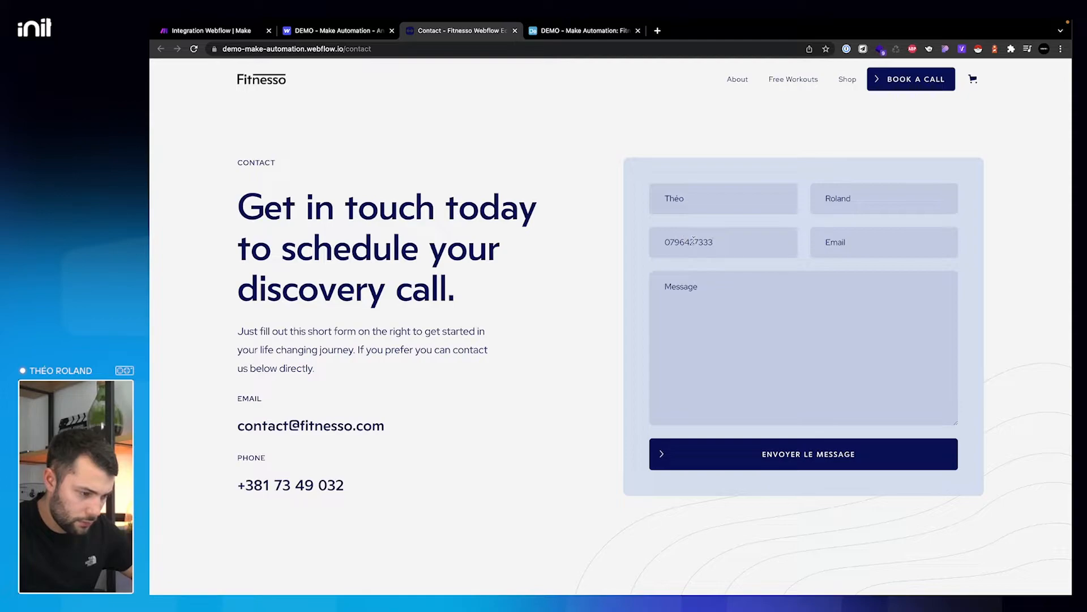
- Enter an email and the message 'Ceci est un texte', send the form, and return to Make
key("Tab")
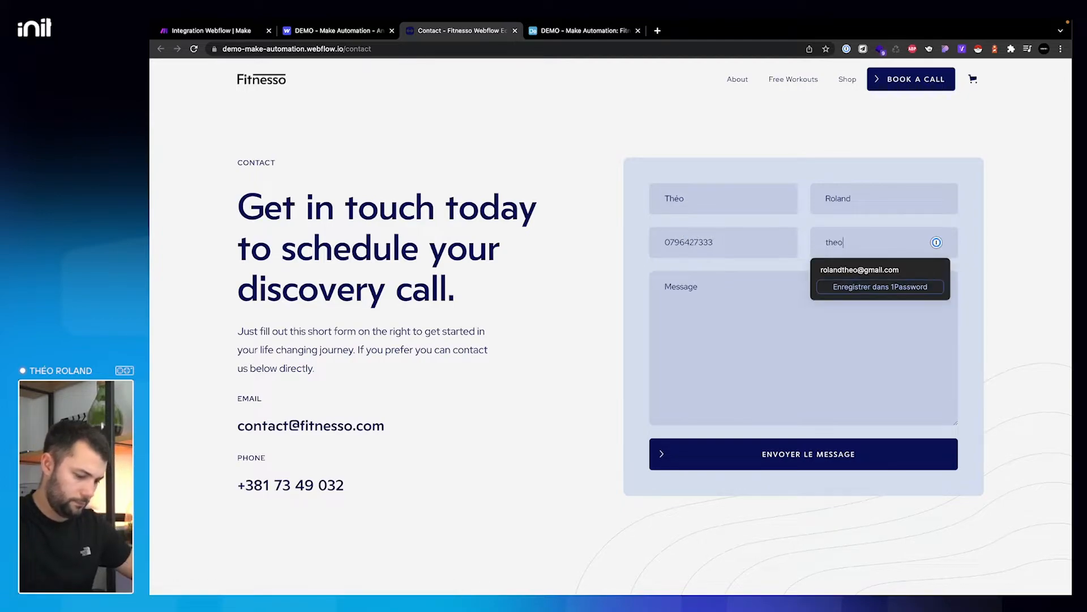
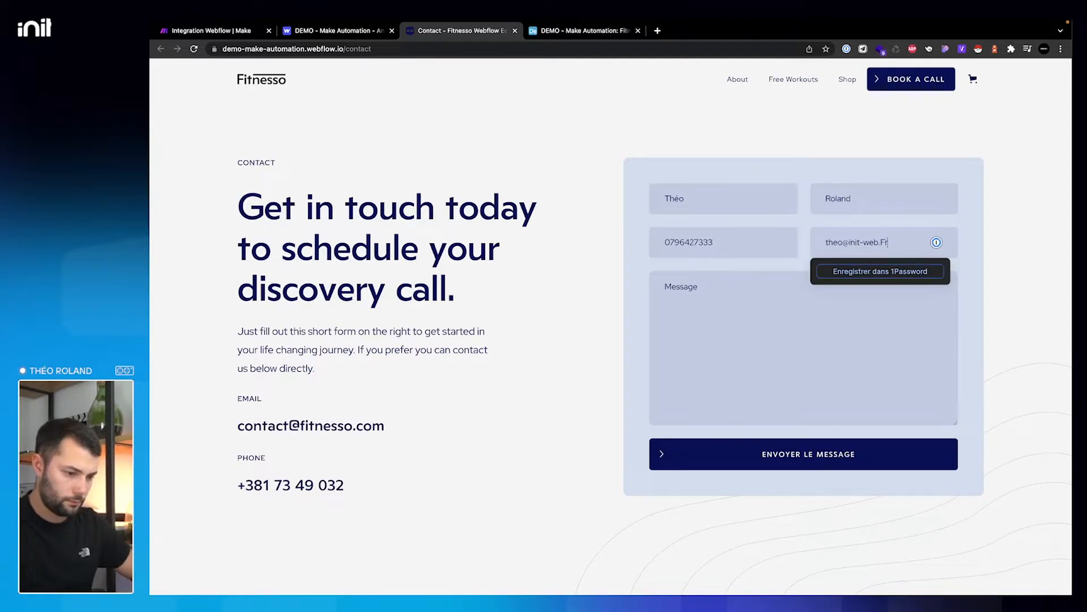
key("Tab")
type("Ceci ets un ")
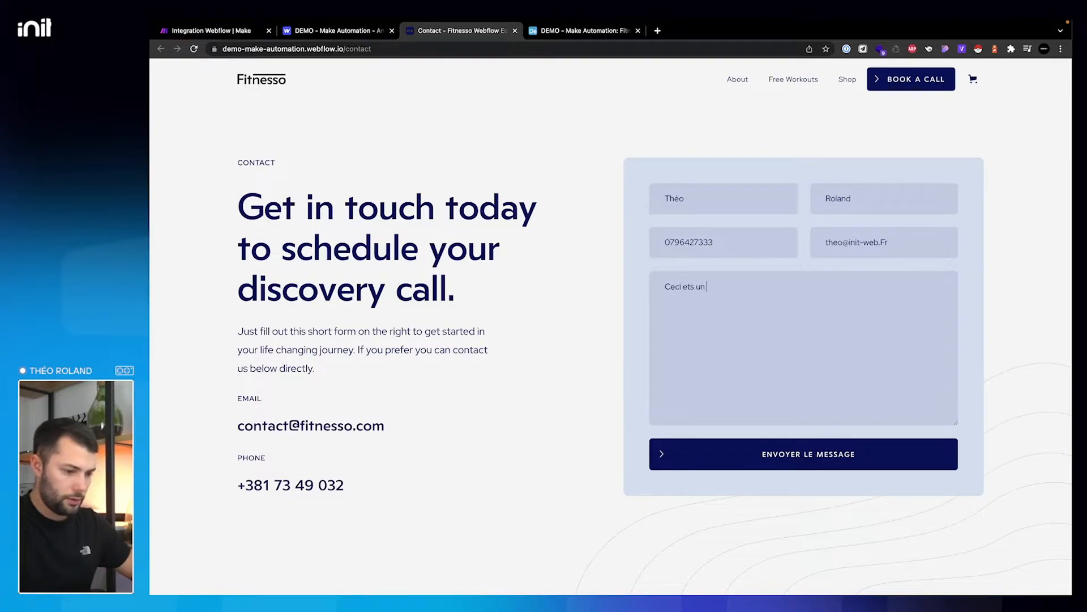
type(" un texte")
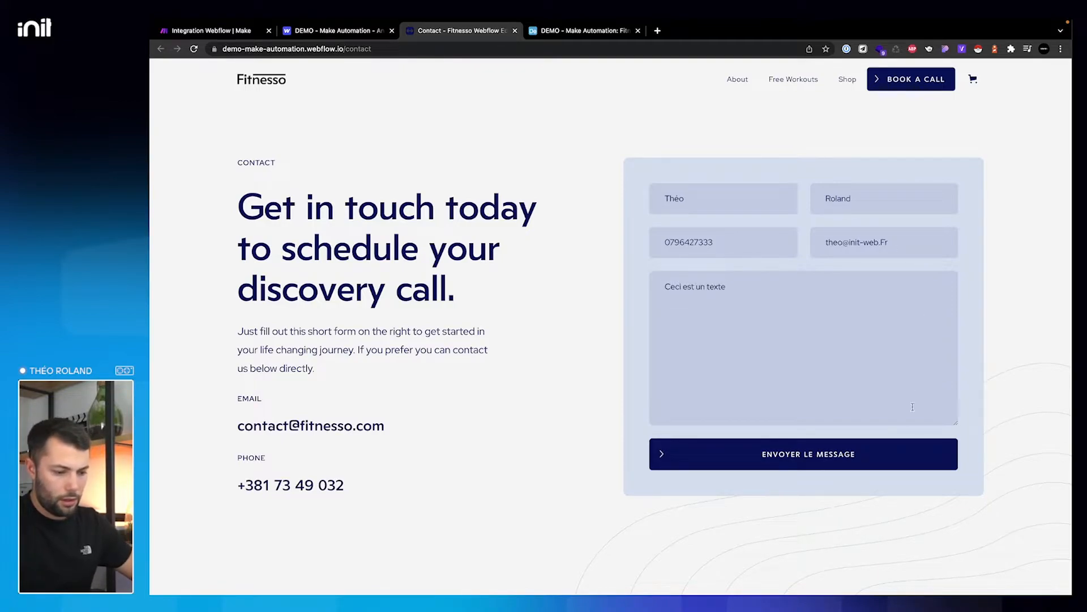
left_click(845, 459)
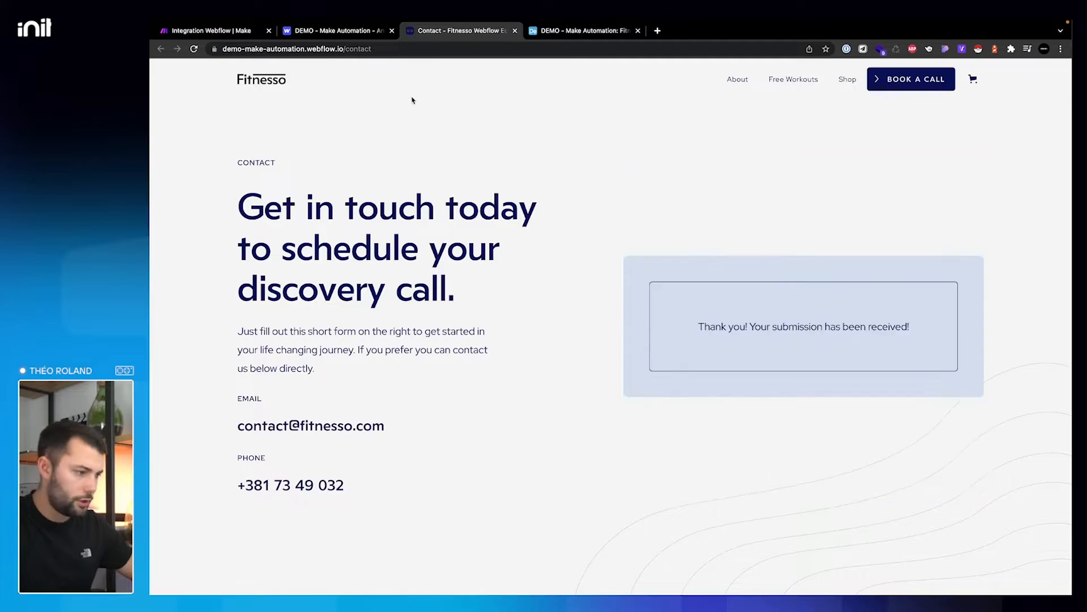
left_click(214, 32)
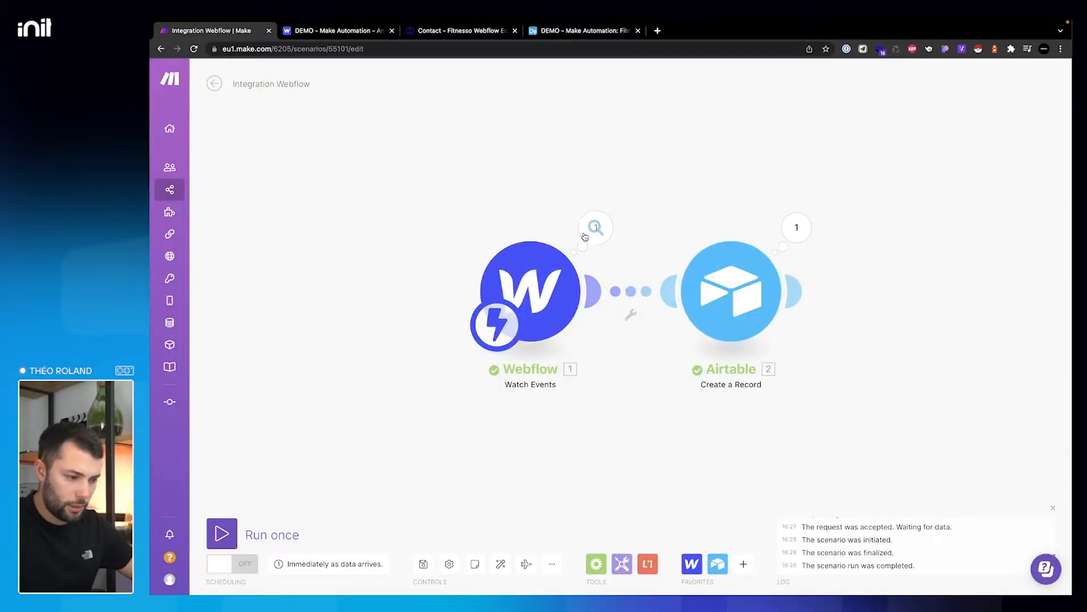
- Delete the three empty rows from the Airtable contacts table
left_click(575, 32)
left_click(260, 178)
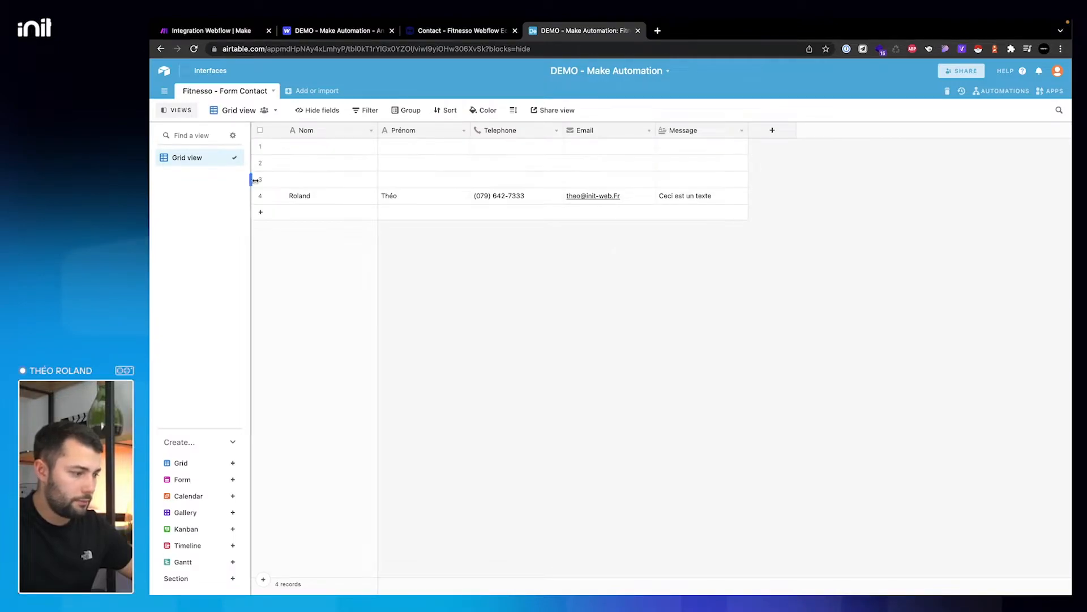
left_click(260, 163)
left_click(260, 147)
right_click(306, 148)
left_click(317, 170)
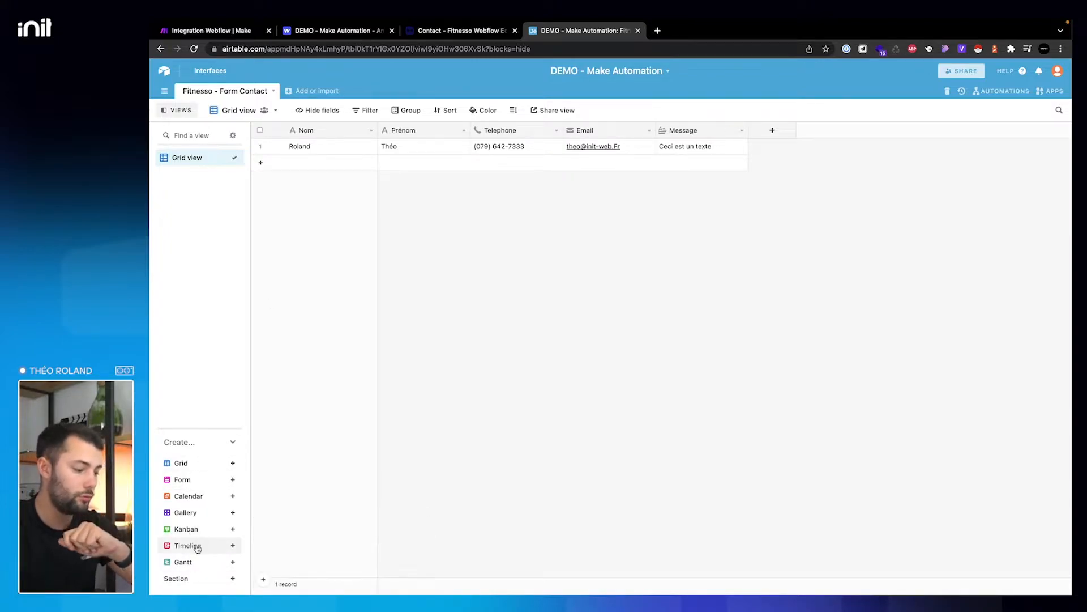
- Load the MailerLite website in a new browser tab
mouse_move(213, 562)
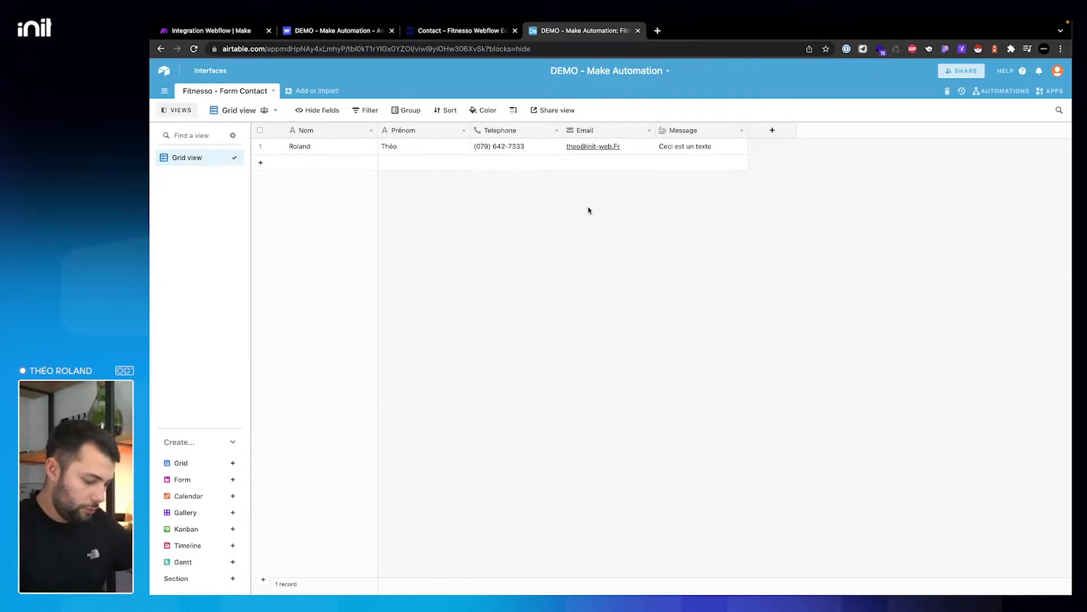
key("ctrl+t")
type("mailerlite")
key("Return")
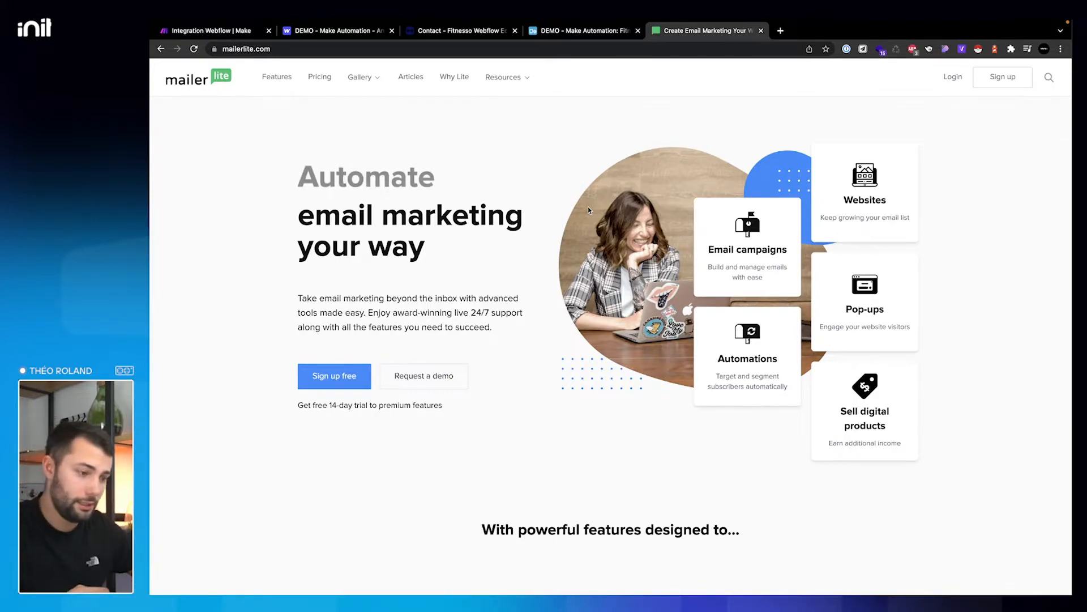
- Log out of the current MailerLite account, log into the demo account with saved credentials, and request an email code
left_click(953, 77)
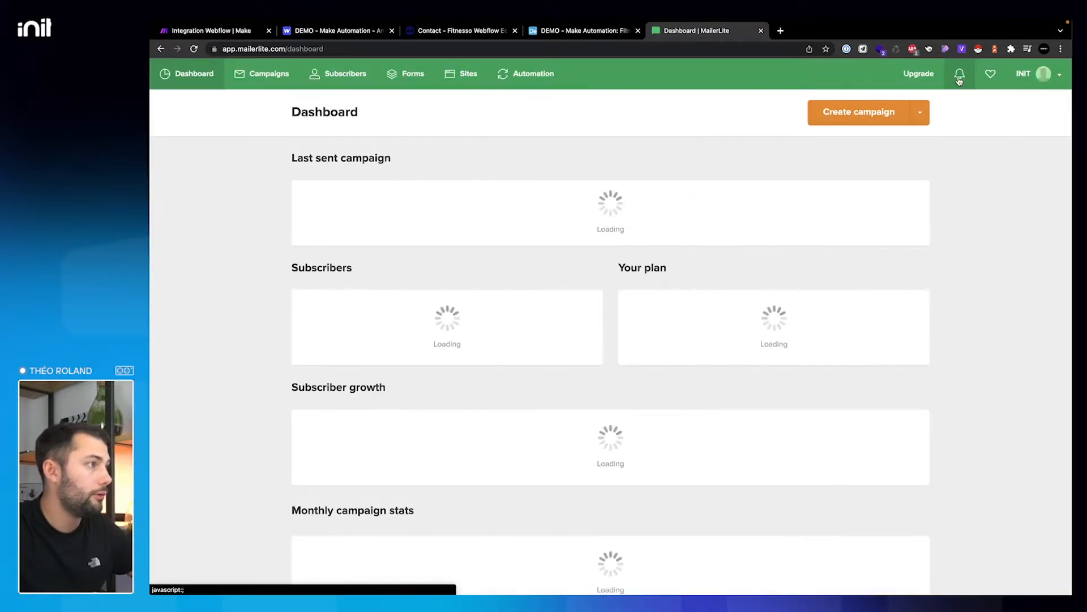
left_click(1057, 75)
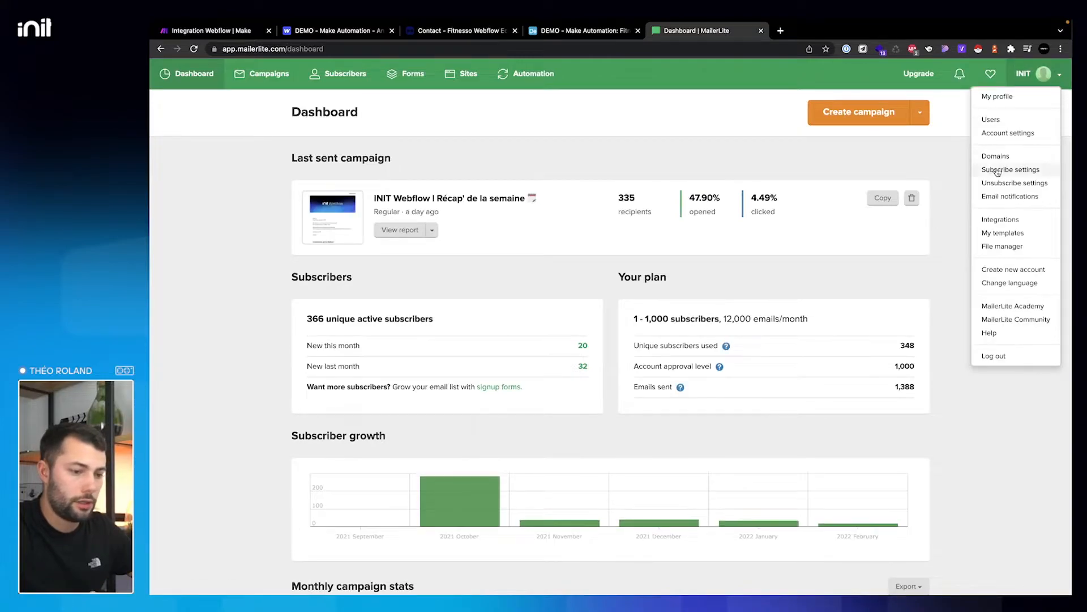
left_click(1012, 357)
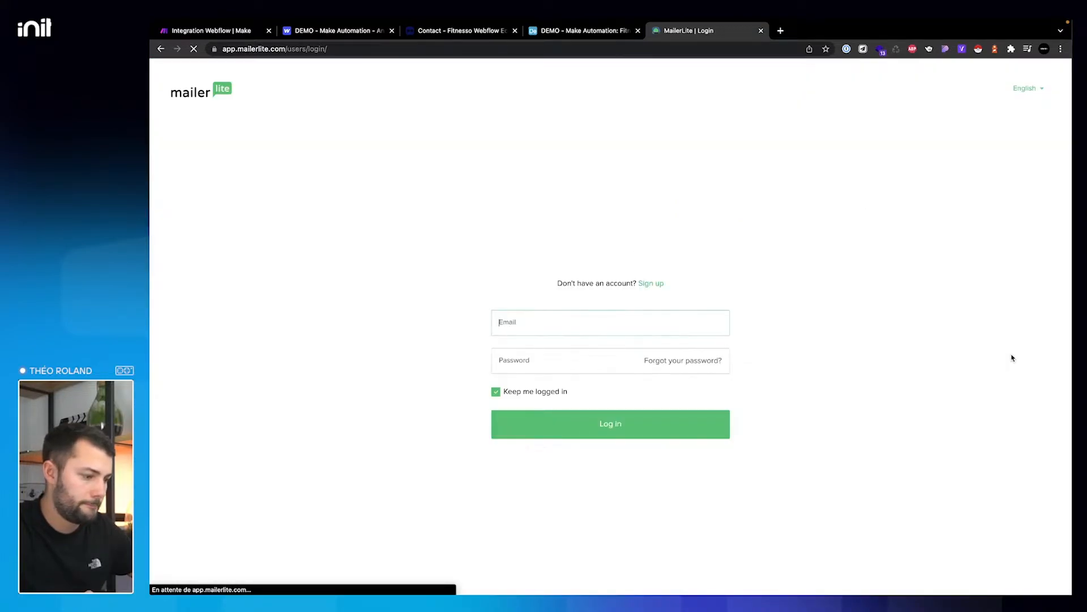
left_click(577, 377)
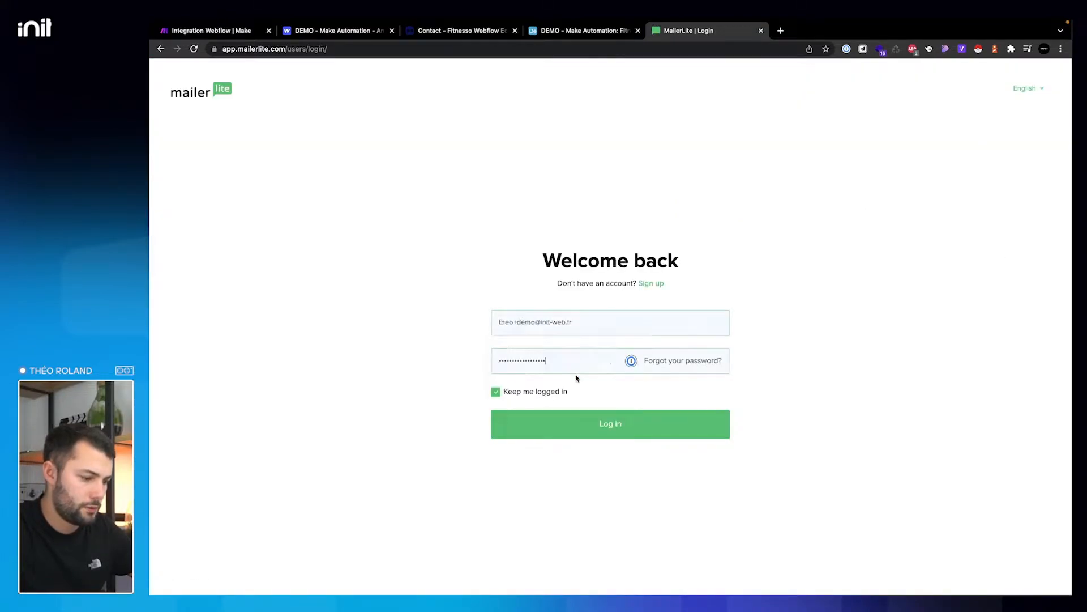
left_click(588, 436)
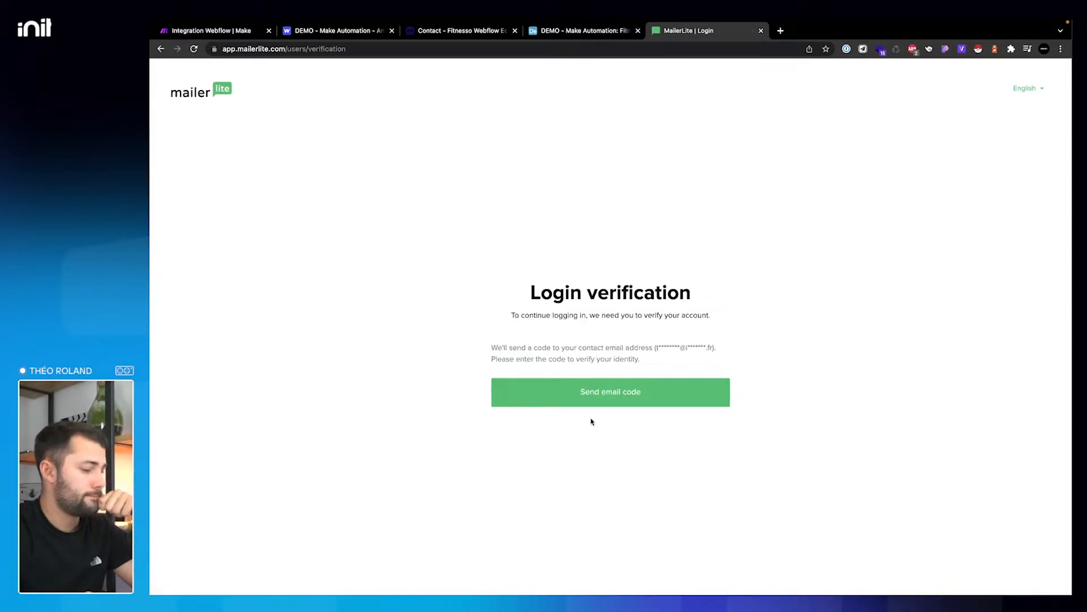
left_click(614, 397)
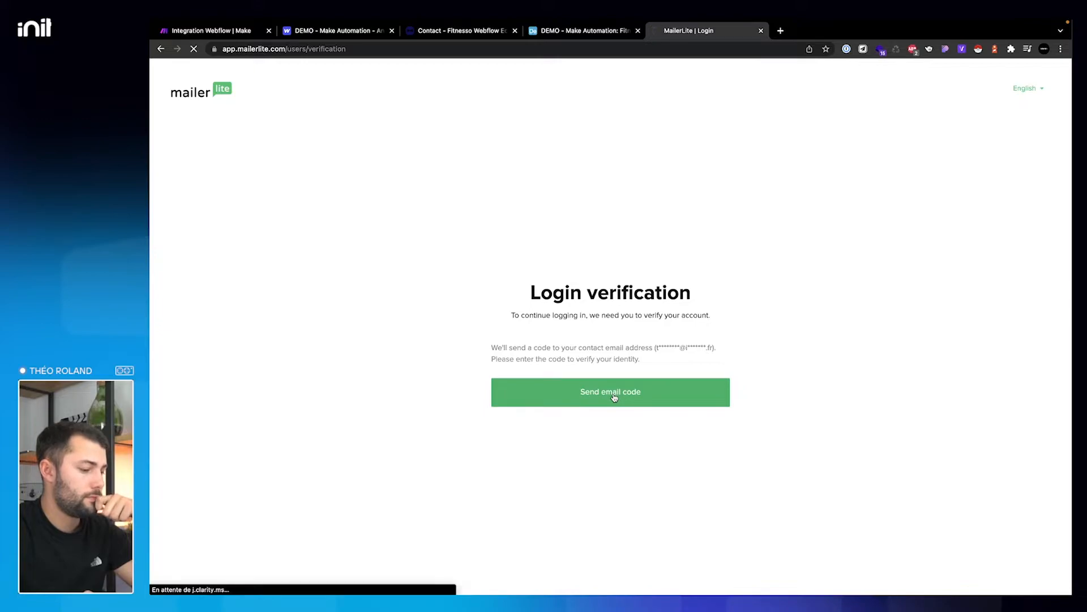
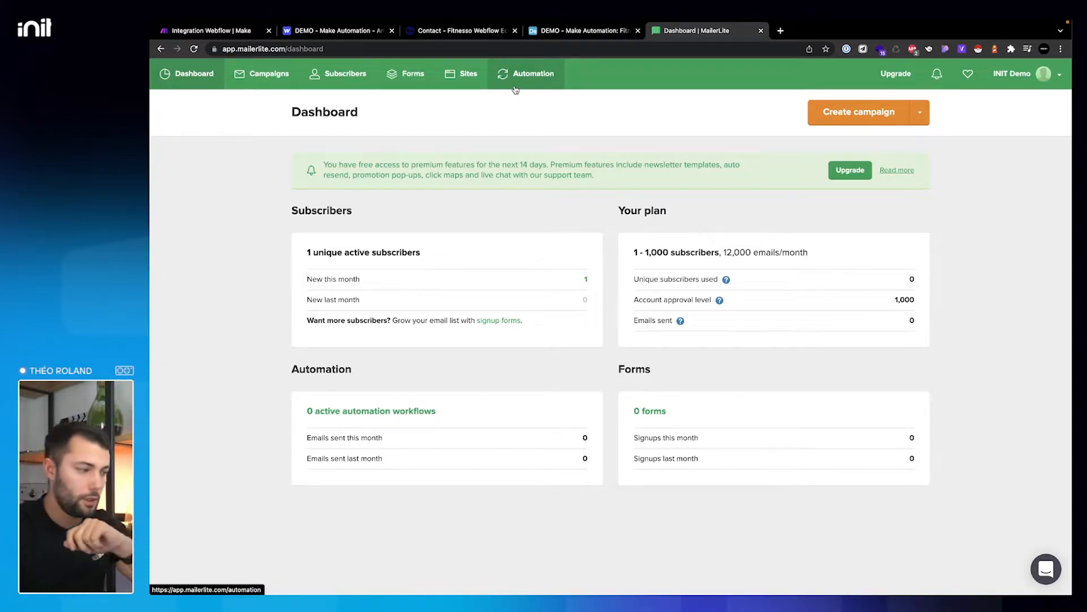
- Open MailerLite's Subscribers page and show its Groups tab
left_click(374, 86)
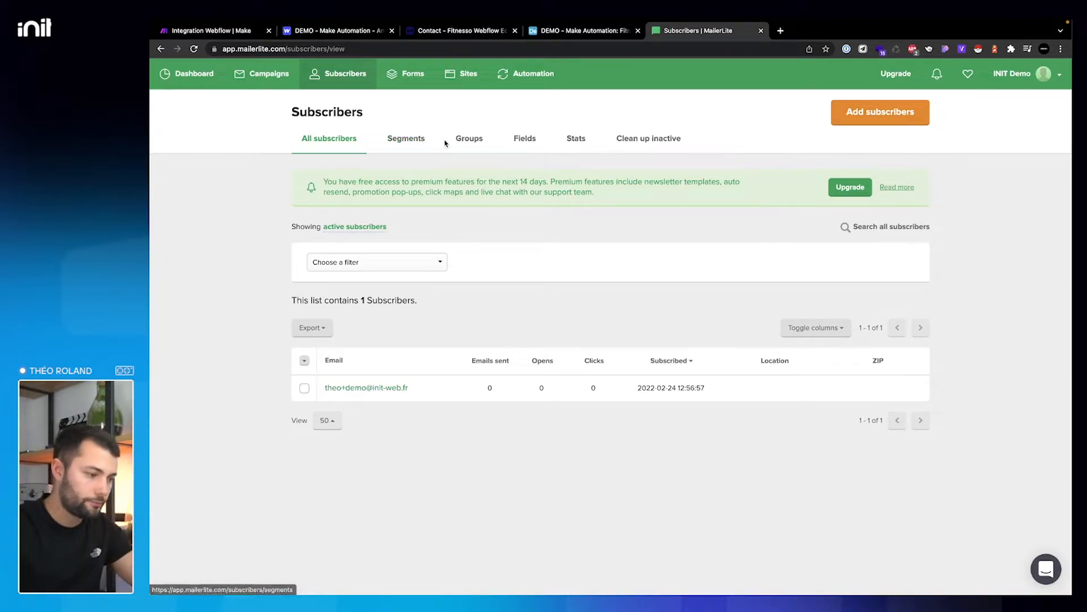
left_click(475, 145)
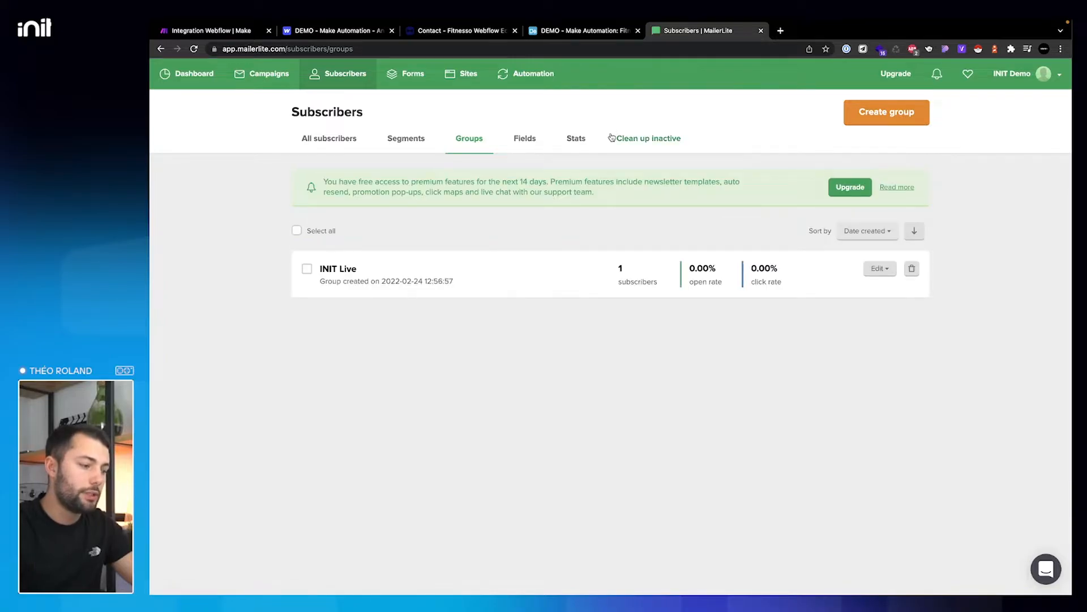
- Create a MailerLite group named 'Potentiels clients' and return to the Make scenario
left_click(925, 113)
left_click(609, 137)
type("Form")
key("BackSpace")
key("BackSpace")
key("BackSpace")
key("BackSpace")
type("Potentiels clients")
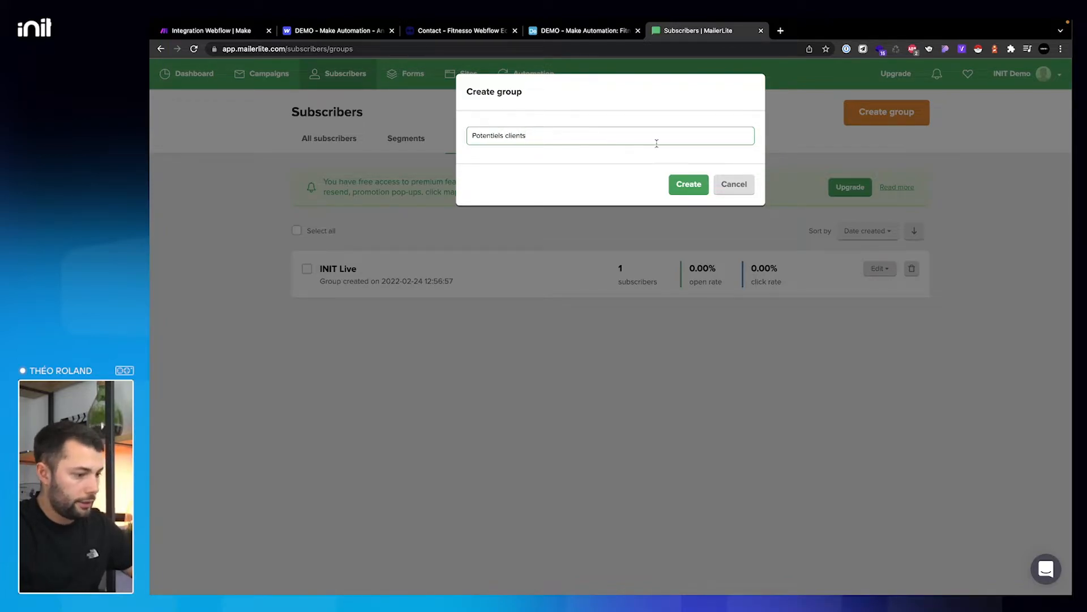
left_click(689, 185)
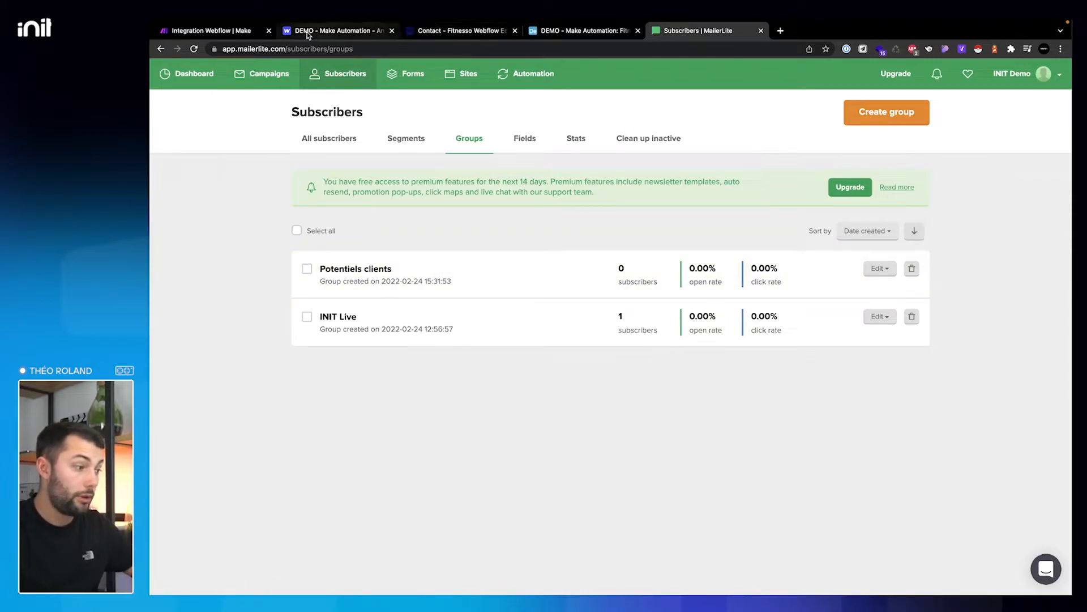
left_click(241, 32)
- Add a MailerLite 'Add Subscriber to a Group' module after the Airtable step
mouse_move(797, 289)
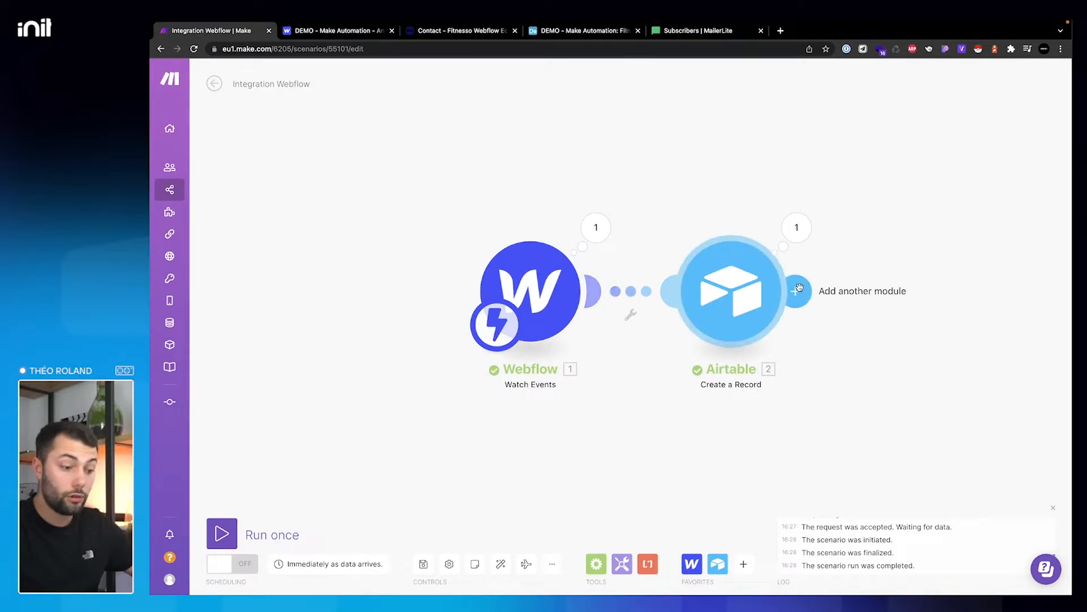
left_click(799, 288)
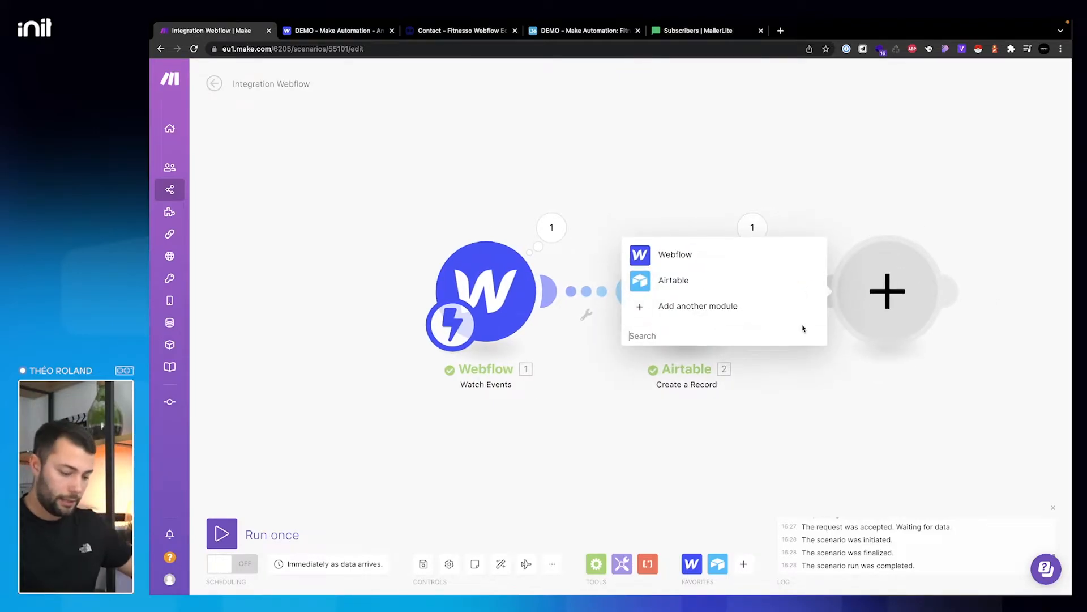
type("mailerlite")
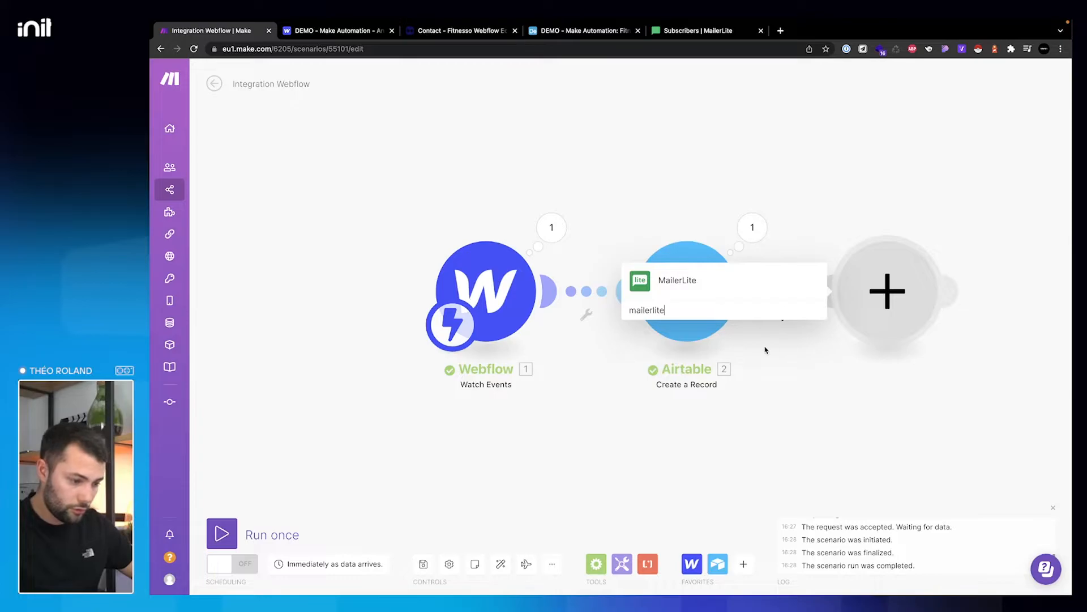
left_click(672, 288)
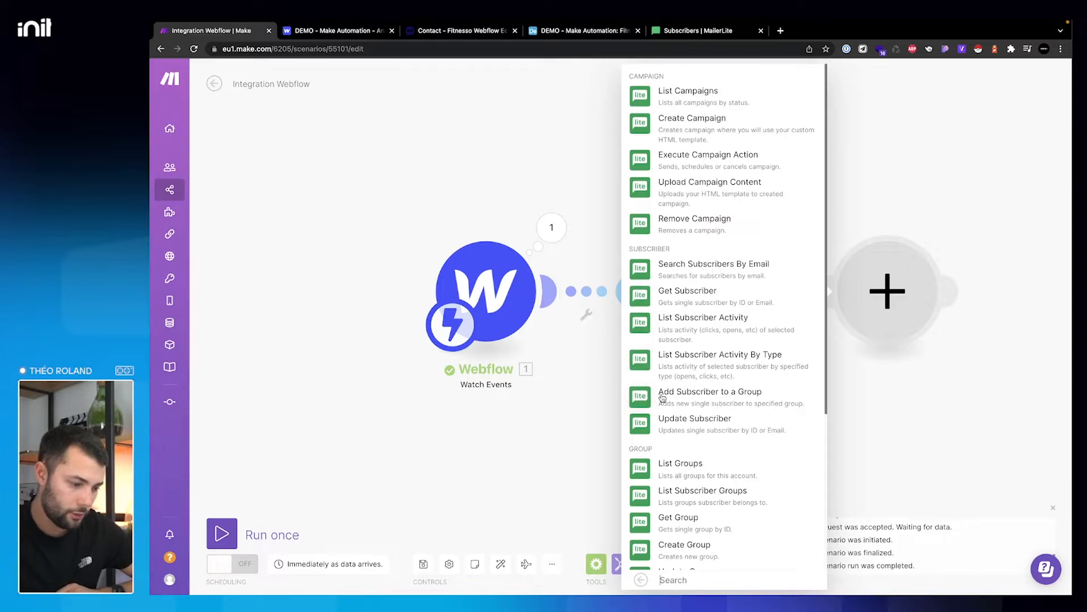
left_click(731, 400)
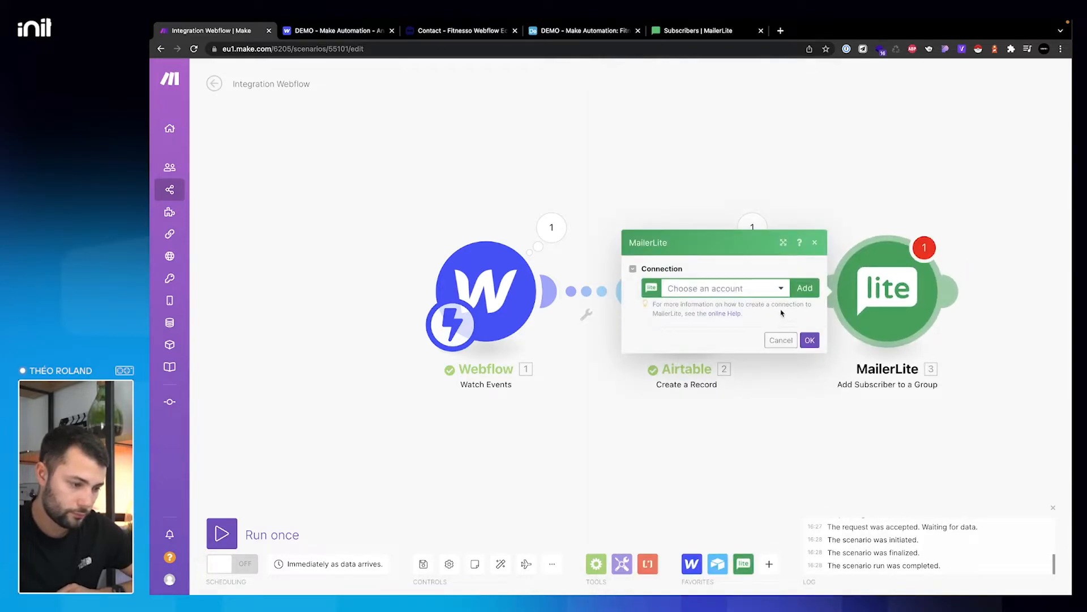
- Start a new MailerLite connection named 'MAILERLITE | Fitnesso'
left_click(805, 288)
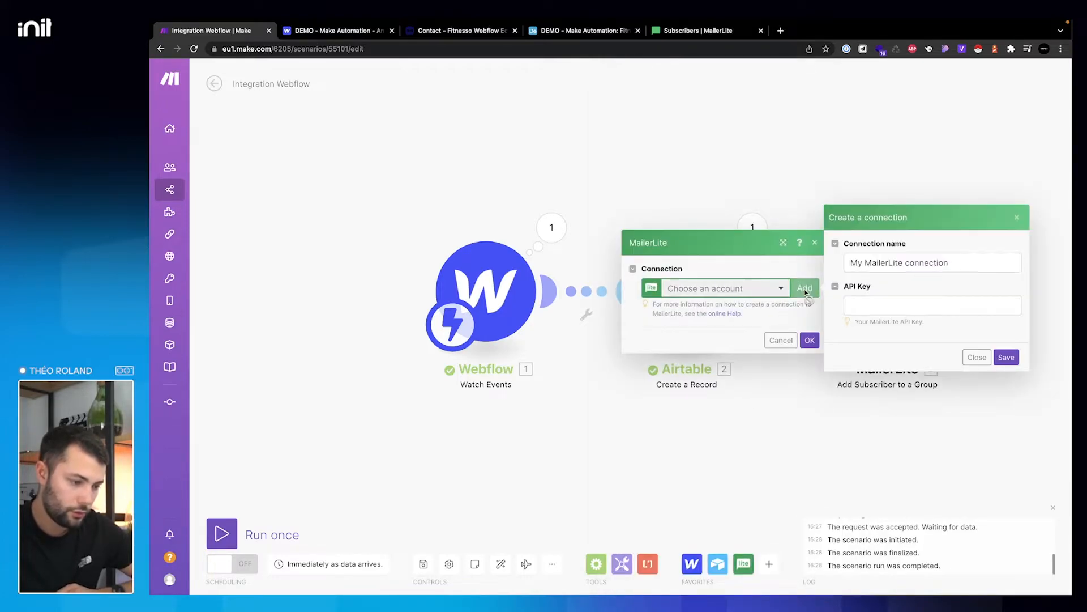
triple_click(883, 262)
type("MAILERLITE |")
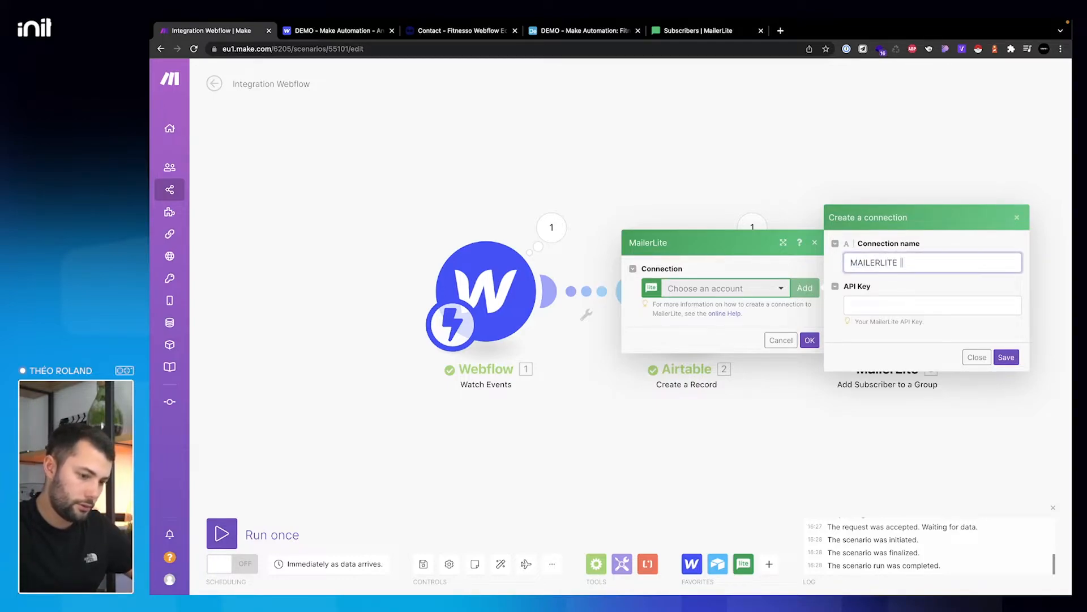
type(" Fitnesso")
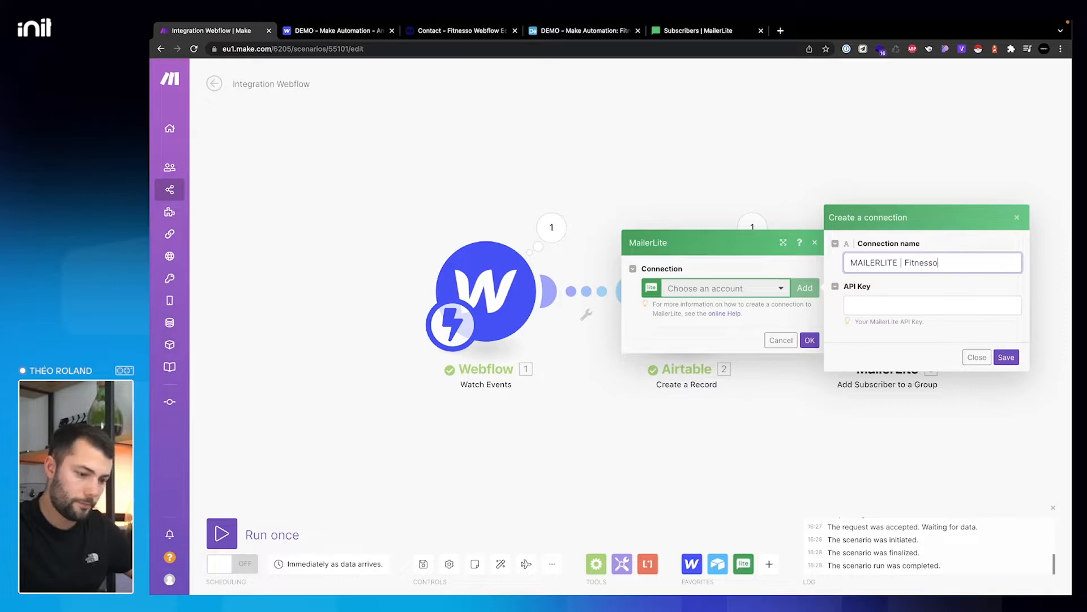
left_click(884, 301)
- Copy the API key from MailerLite's Integrations > Developer API page, paste it in, and save the connection
left_click(724, 31)
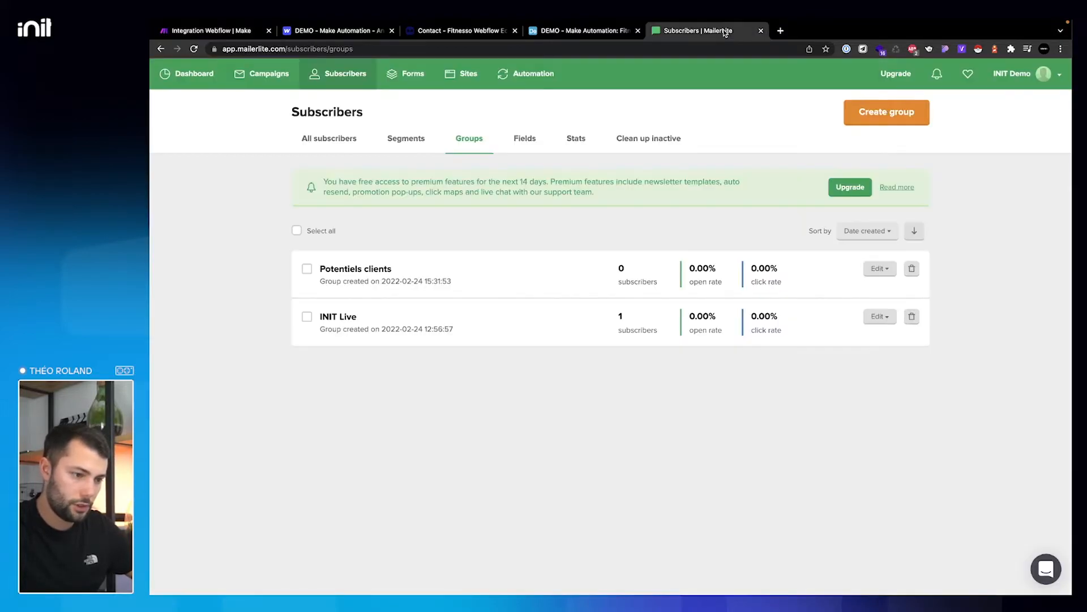
left_click(1053, 80)
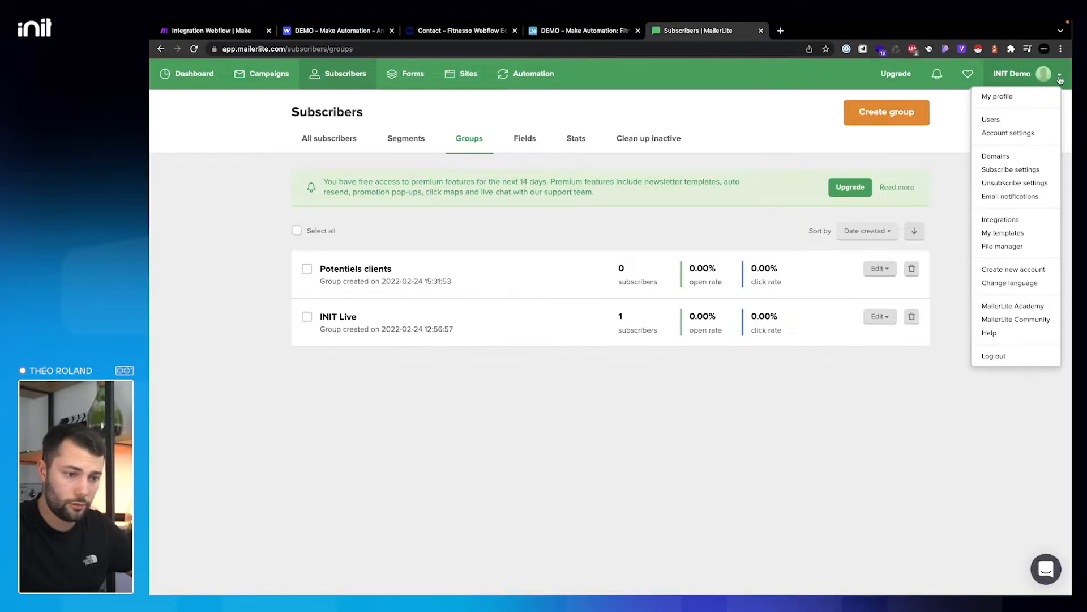
left_click(1003, 219)
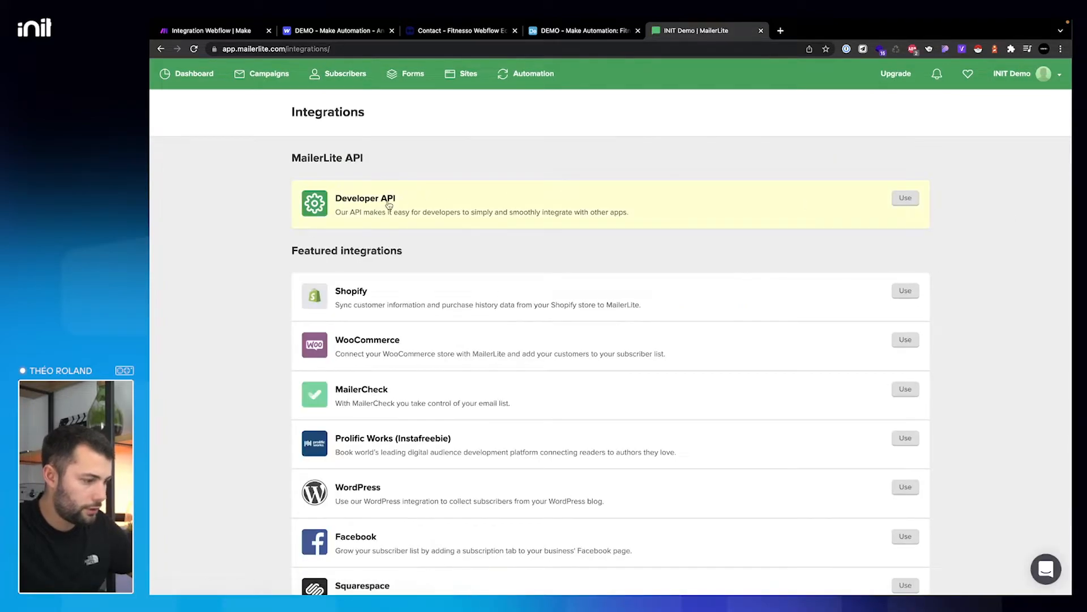
left_click(905, 199)
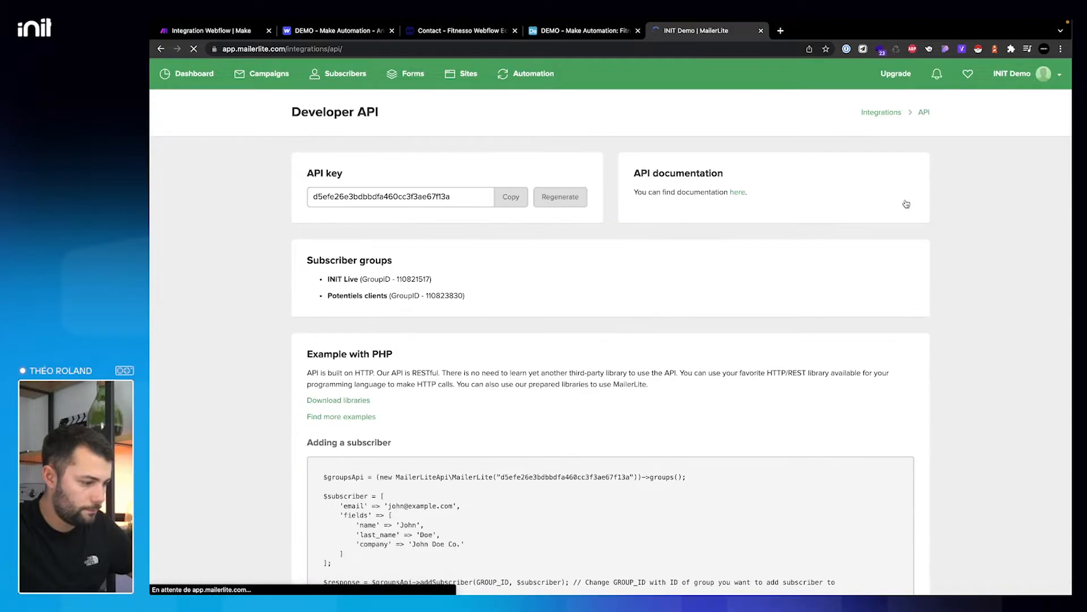
left_click(511, 197)
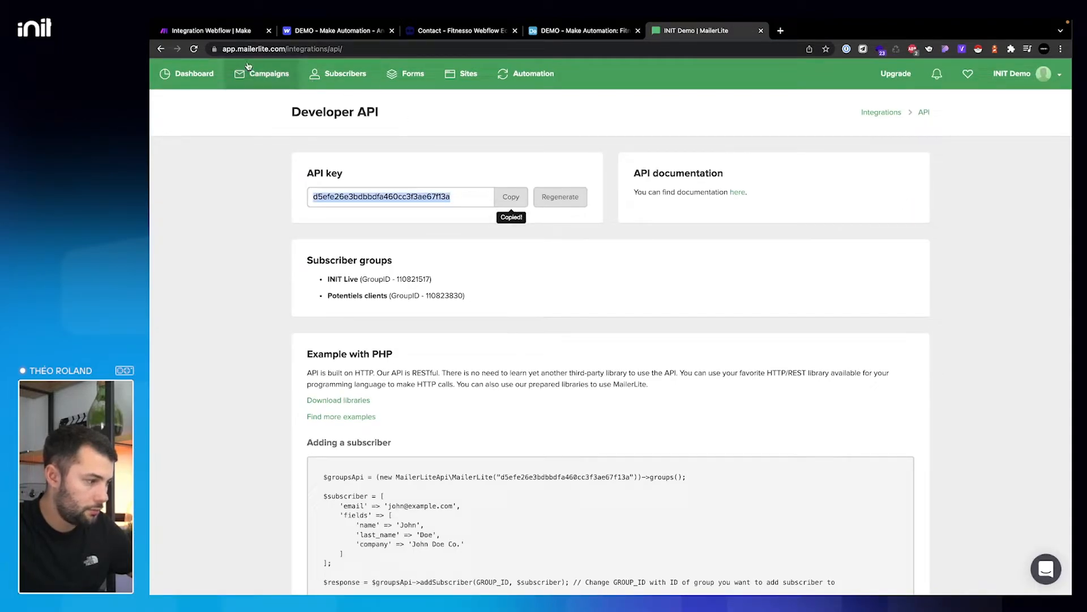
left_click(210, 31)
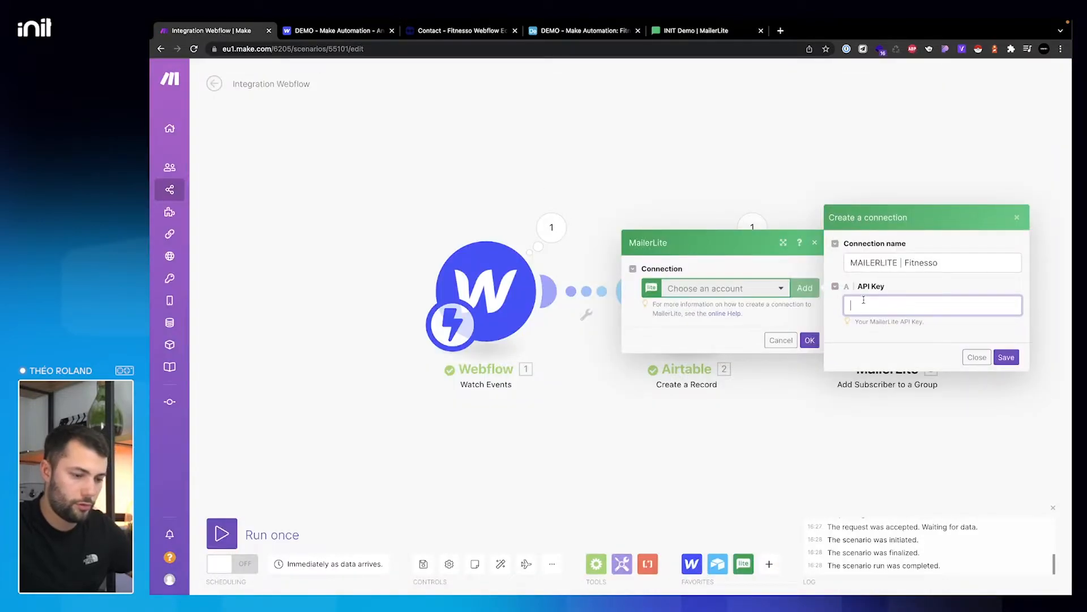
key("super+v")
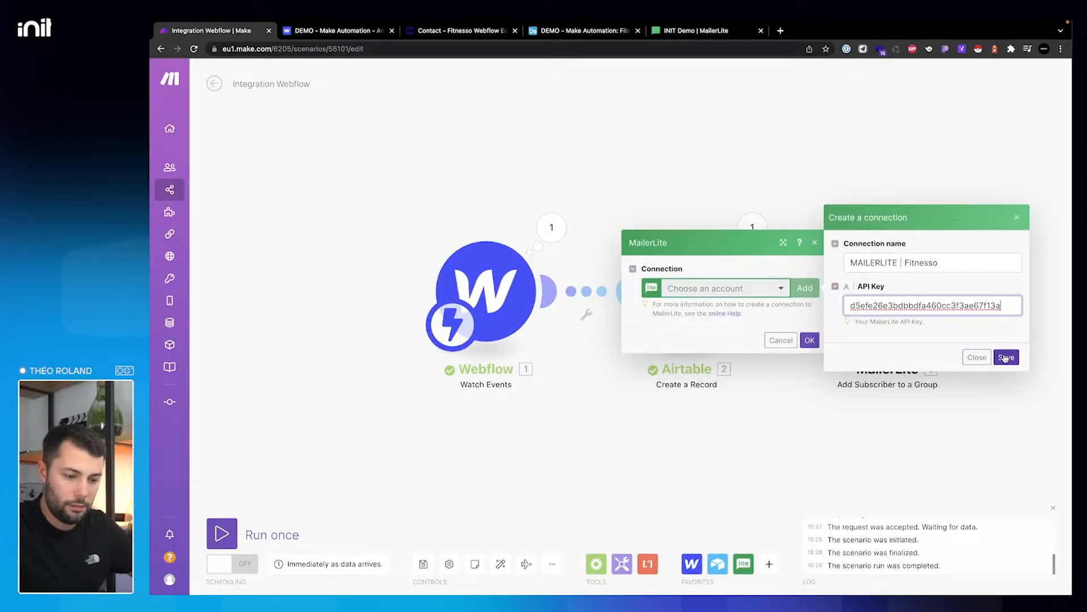
left_click(1005, 357)
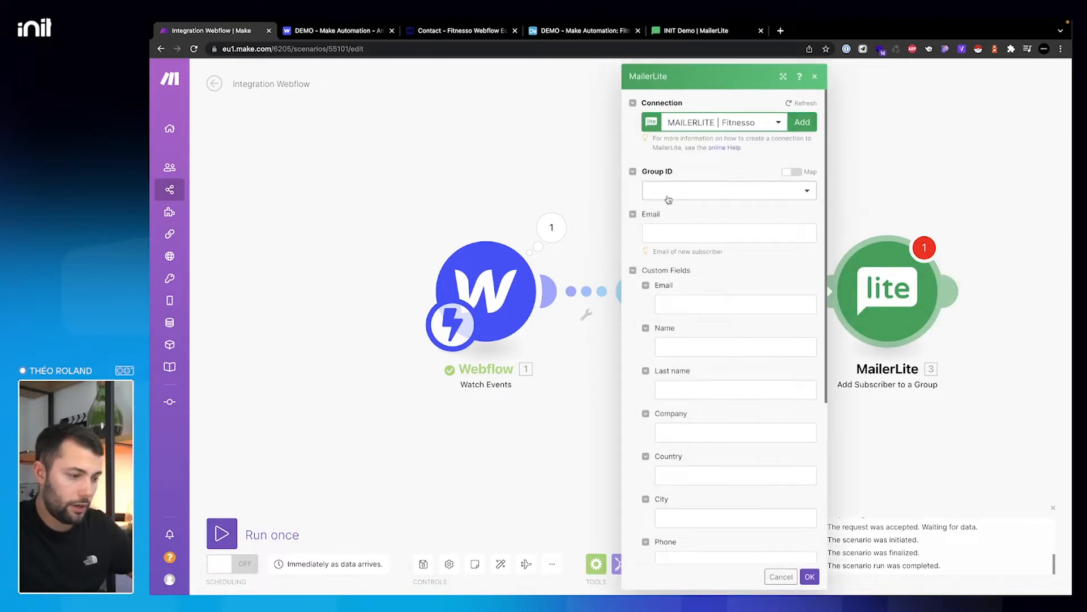
- Set the MailerLite step's Group ID to 'Potentiels clients'
left_click(663, 193)
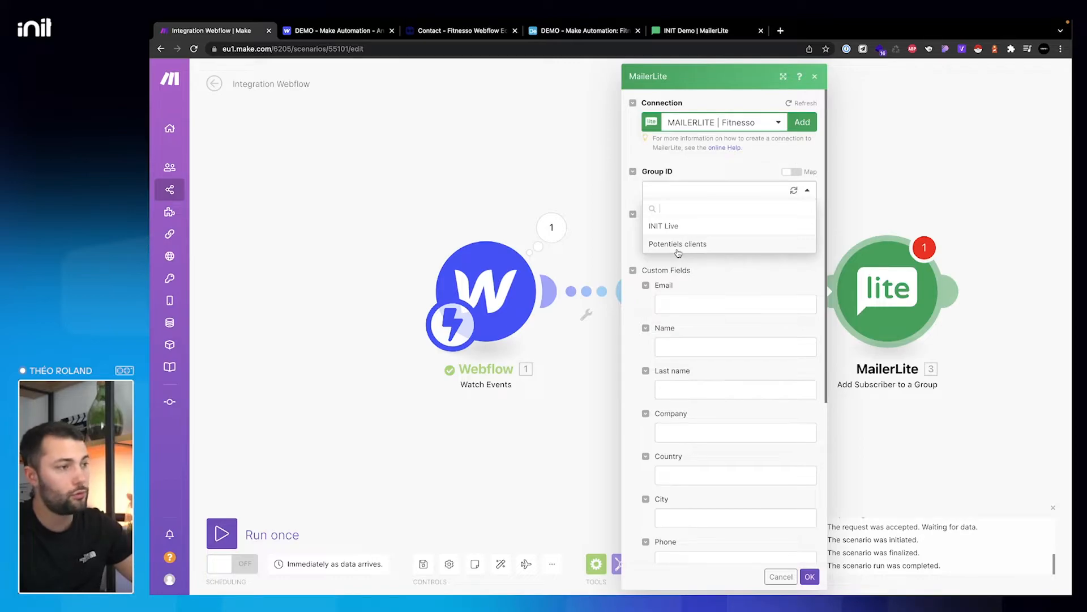
left_click(687, 250)
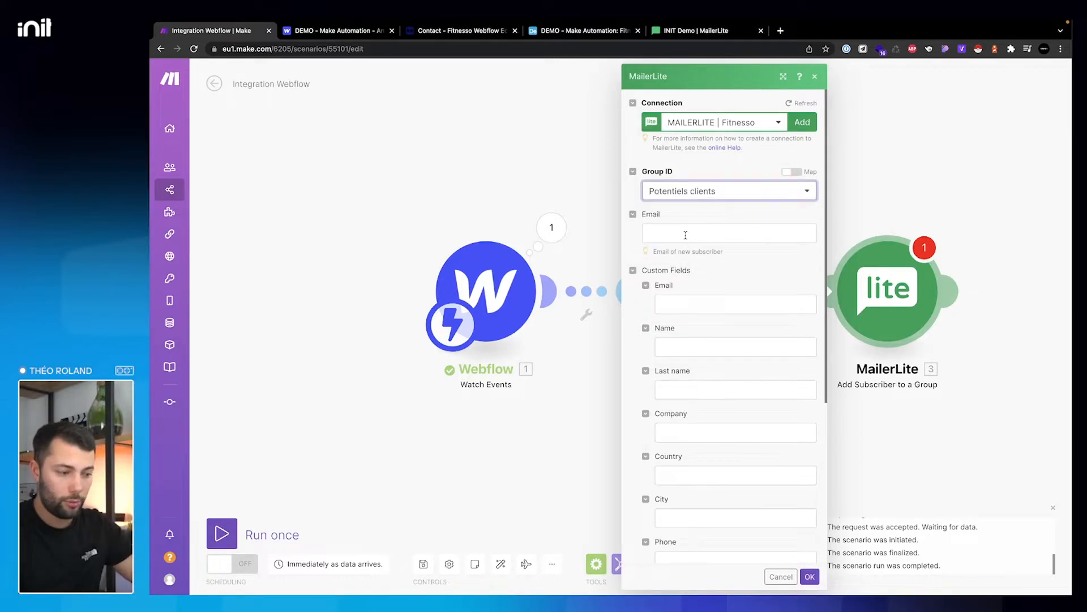
left_click(686, 234)
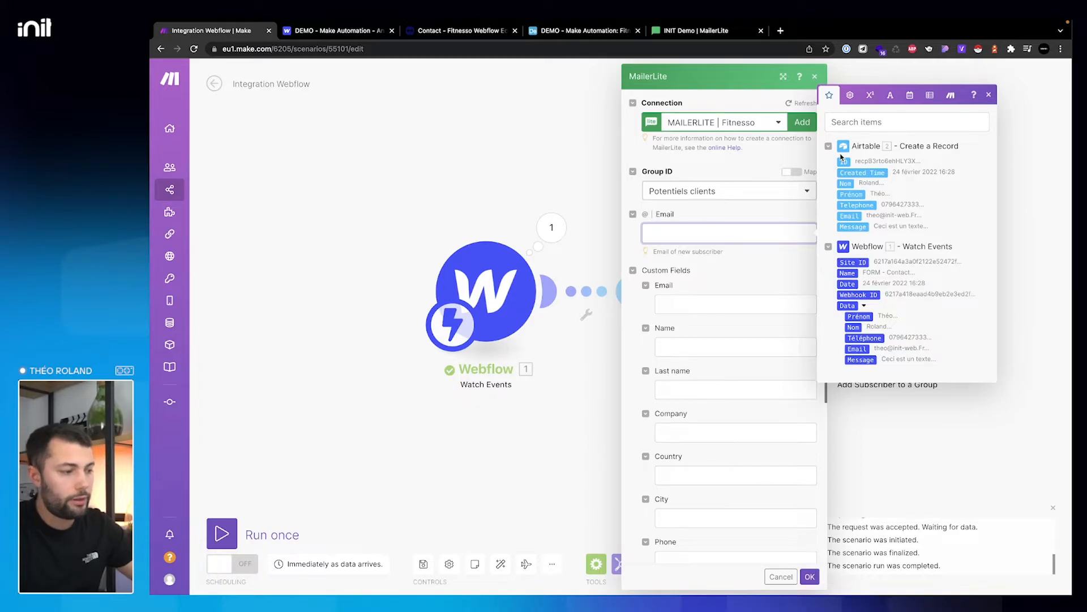
- Check the form field names in Airtable, then map the form's Email into both email fields
left_click(581, 30)
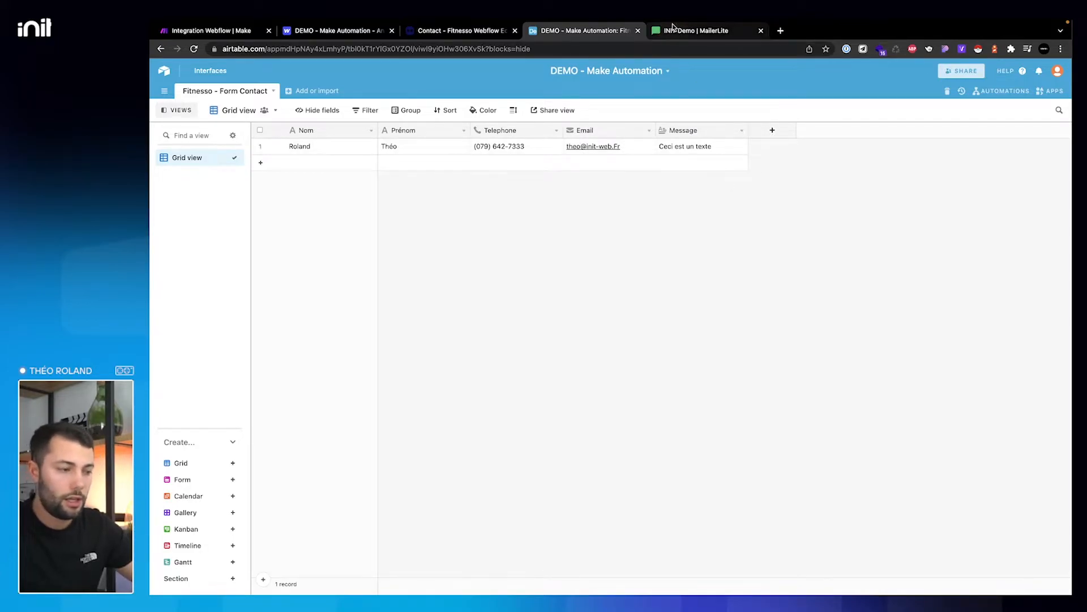
left_click(737, 30)
left_click(600, 31)
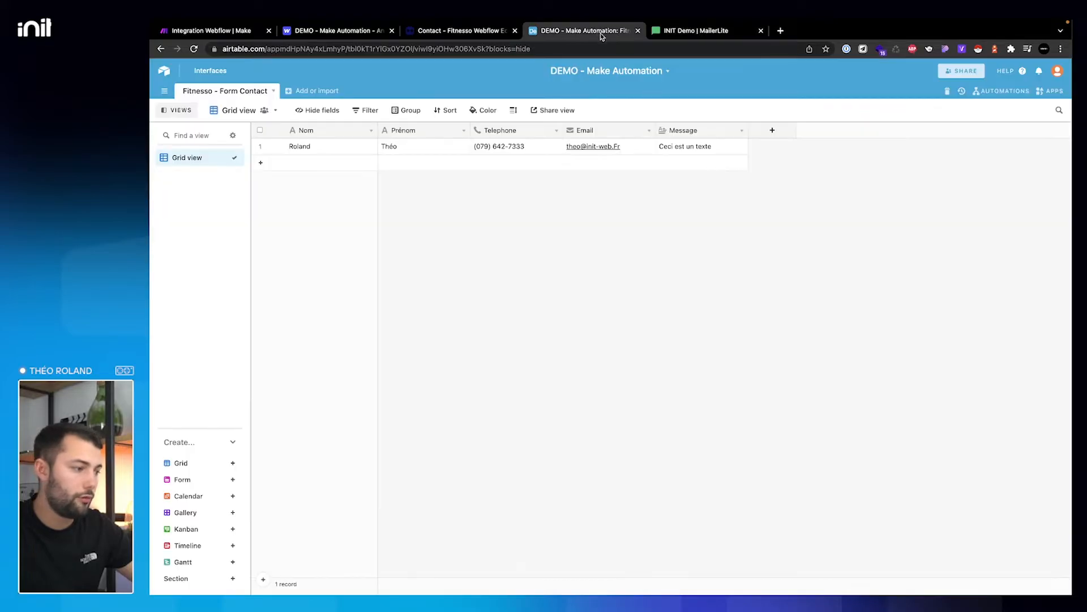
left_click(242, 34)
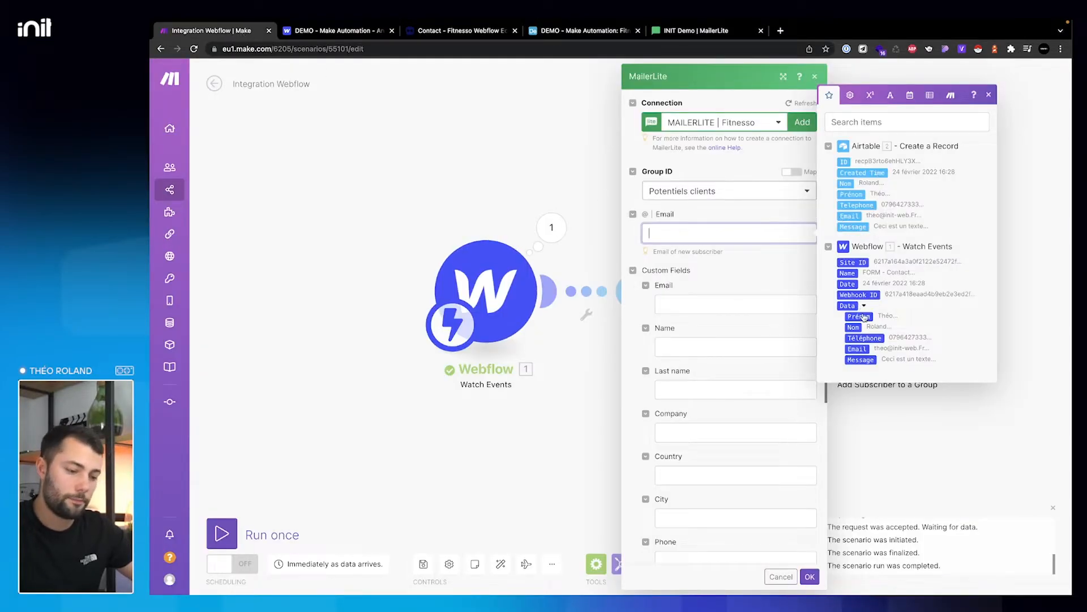
left_click(860, 348)
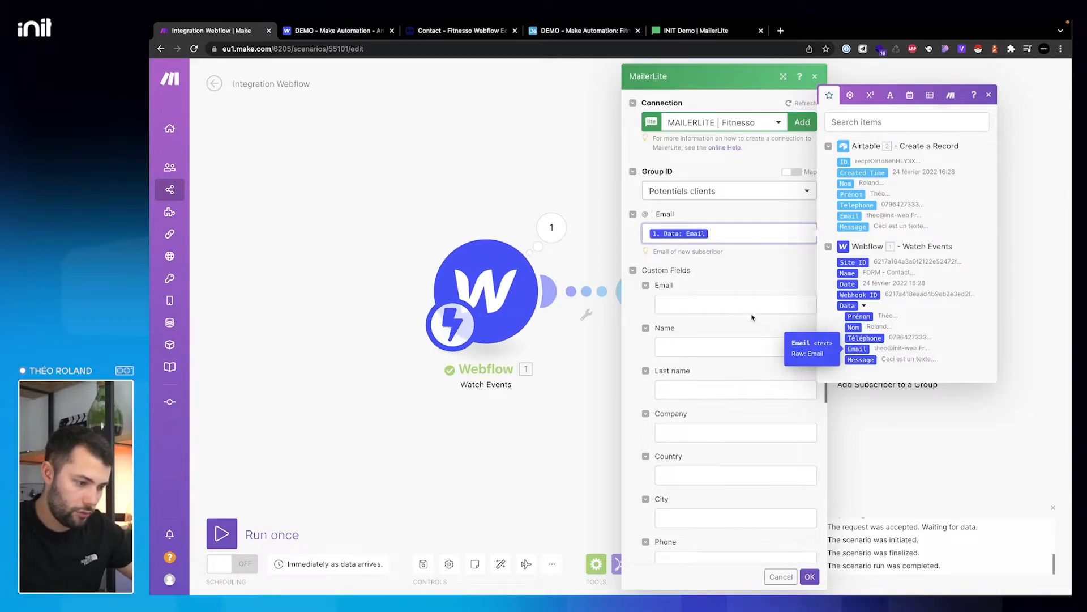
left_click(735, 307)
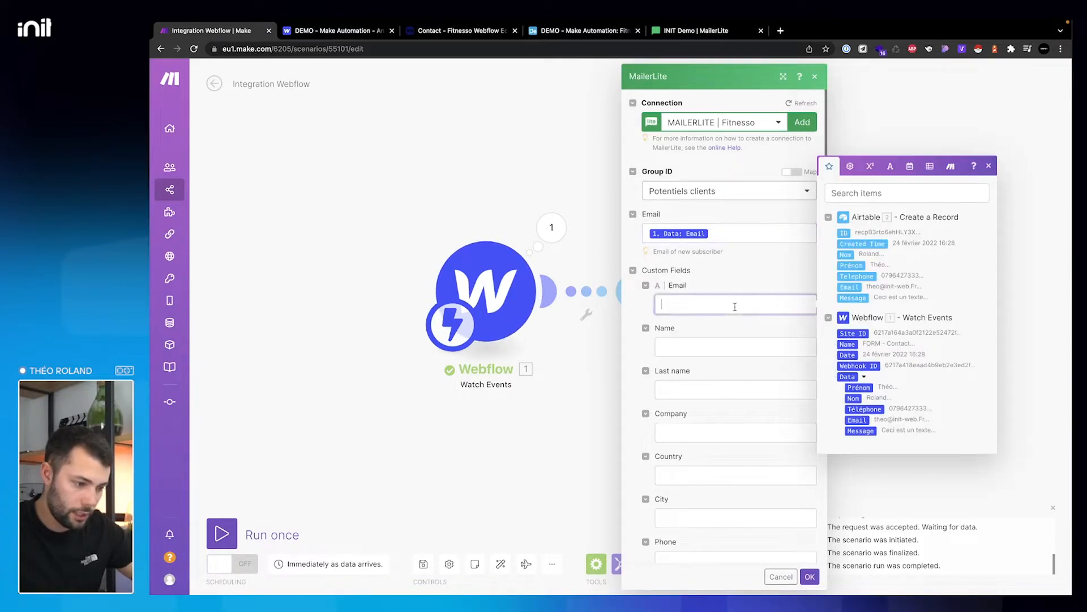
left_click(857, 420)
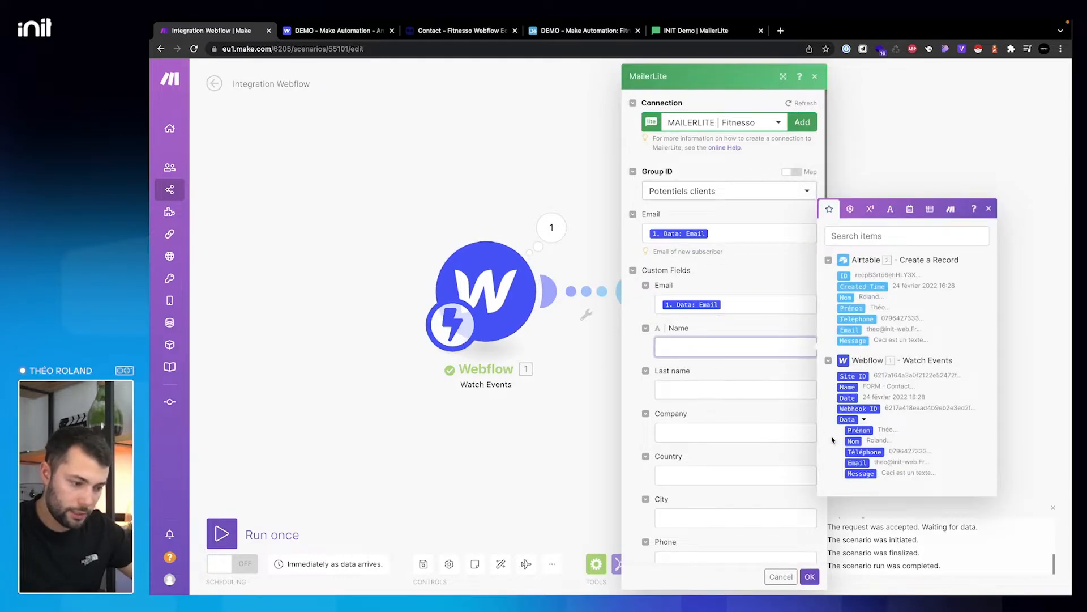
- Map Prénom to Name, Nom to Last name and Téléphone to Phone
left_click(859, 430)
left_click(711, 391)
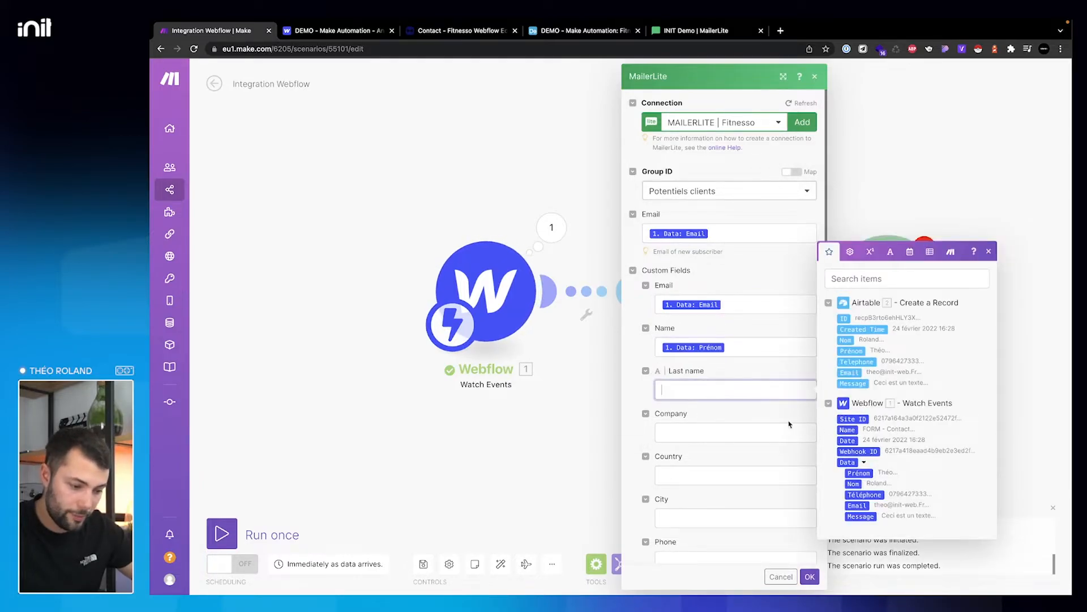
left_click(854, 483)
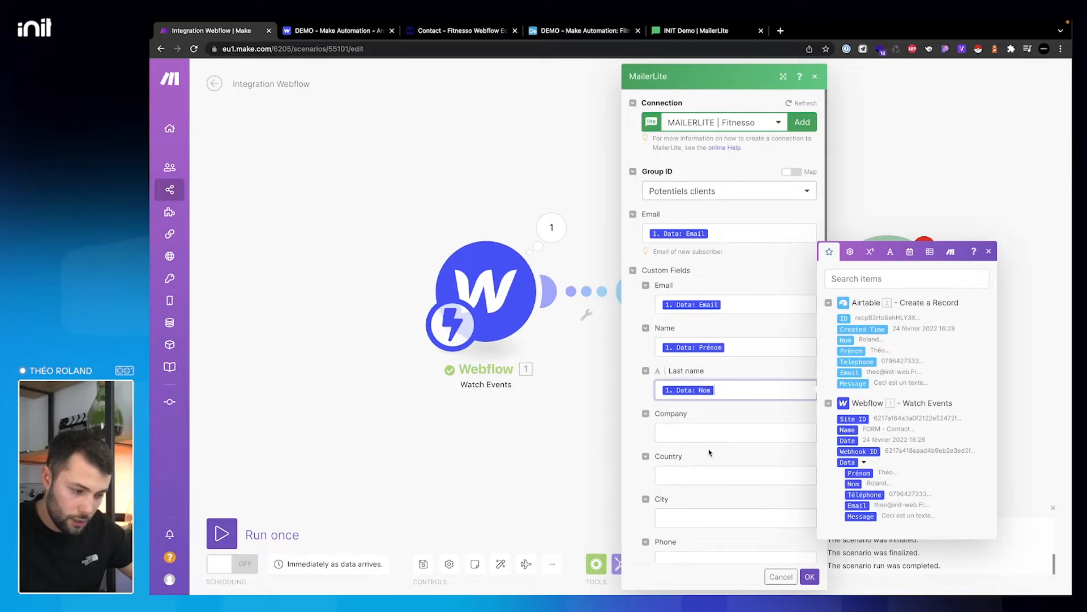
scroll(710, 452, "down", 3)
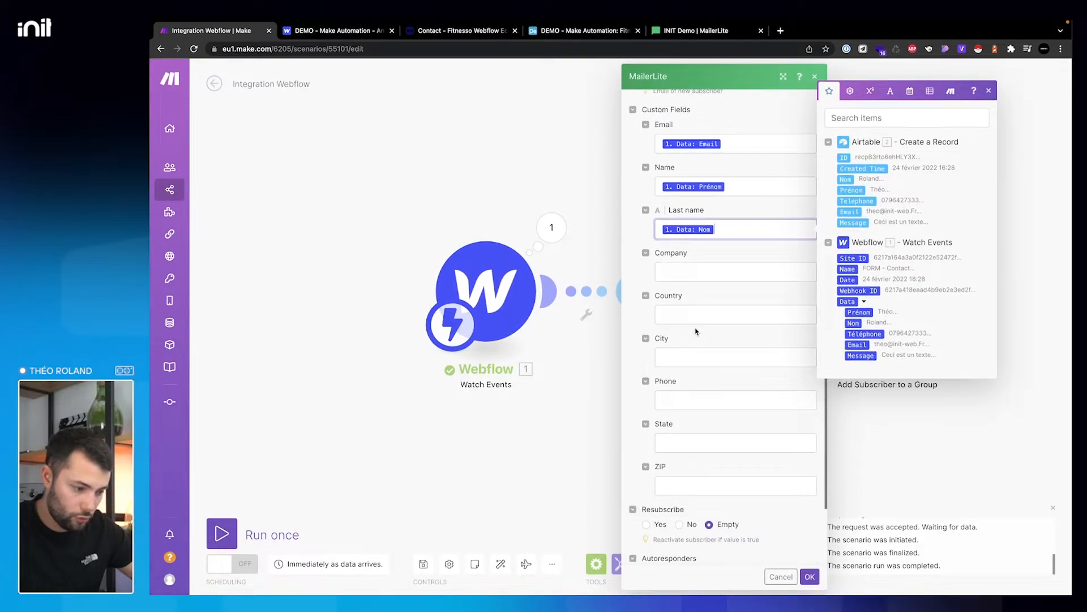
left_click(688, 395)
left_click(865, 506)
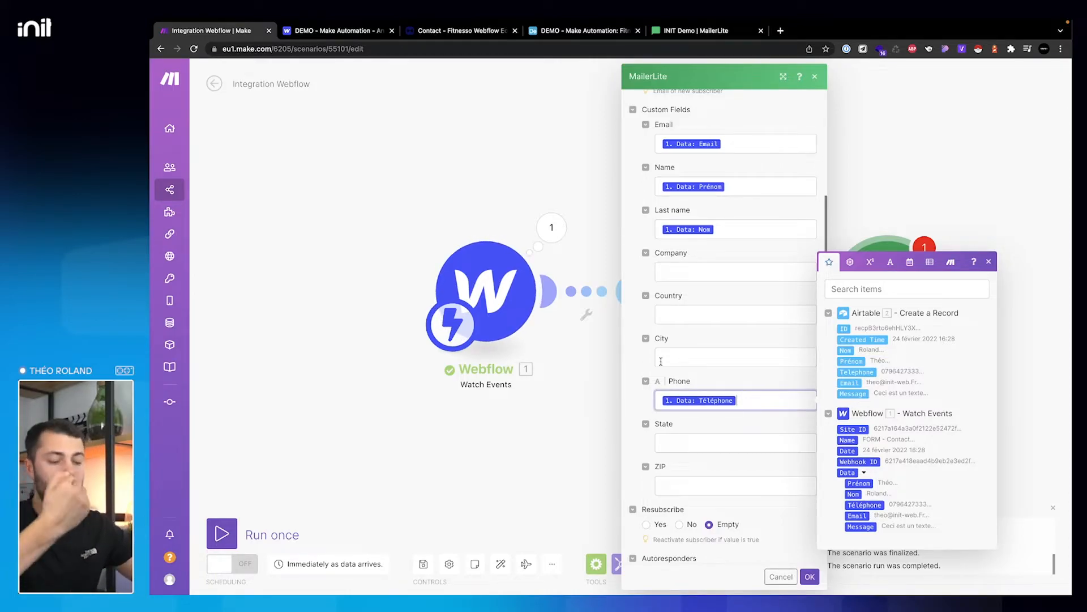
- Set Resubscribe to Yes and Type to Subscribed, then save the MailerLite module
scroll(661, 361, "down", 1)
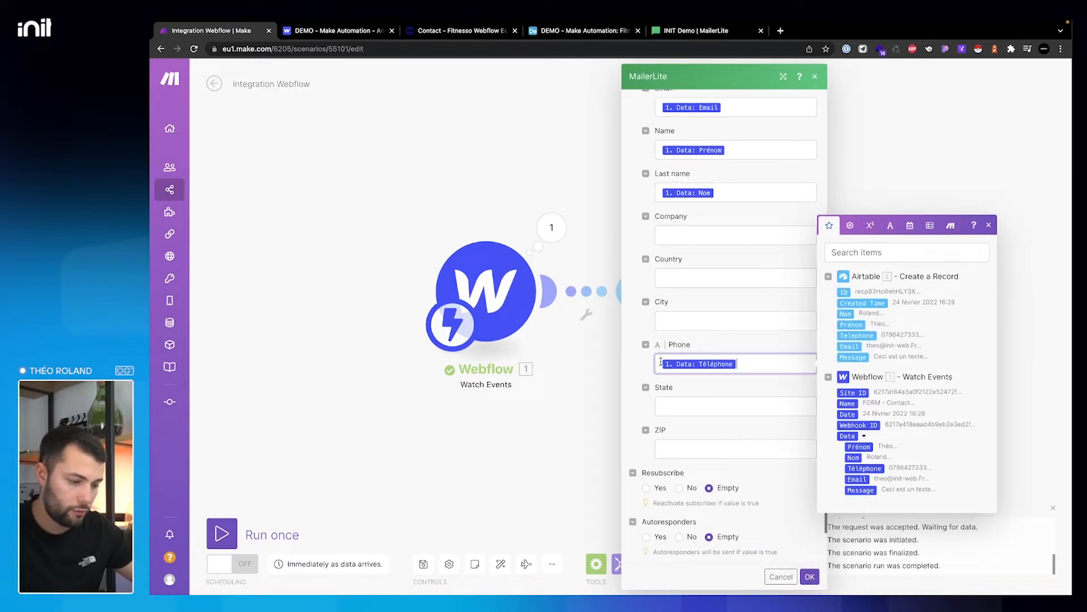
scroll(721, 433, "down", 1)
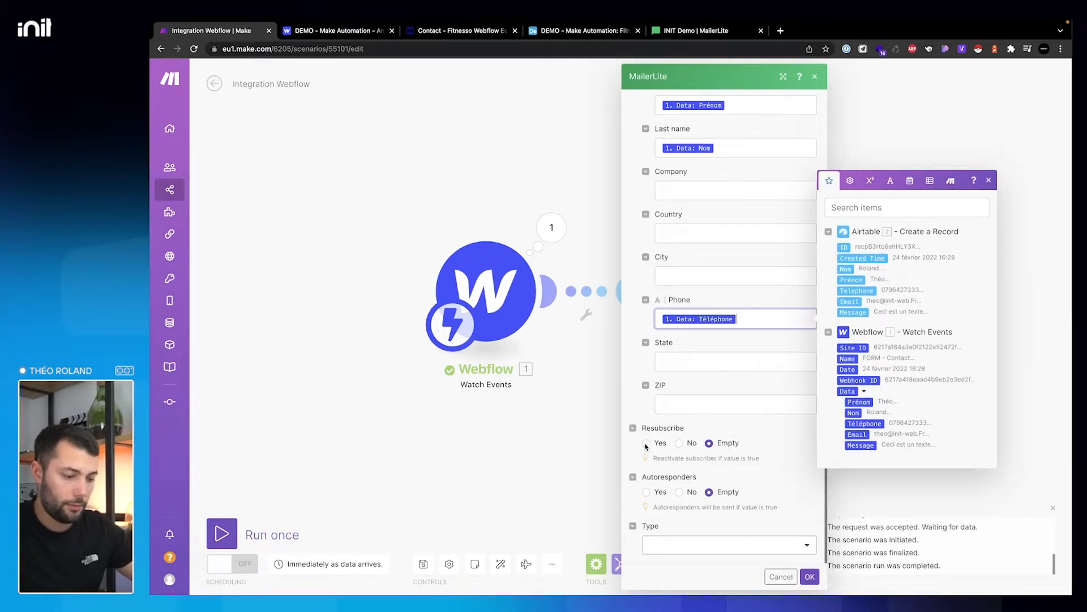
left_click(646, 444)
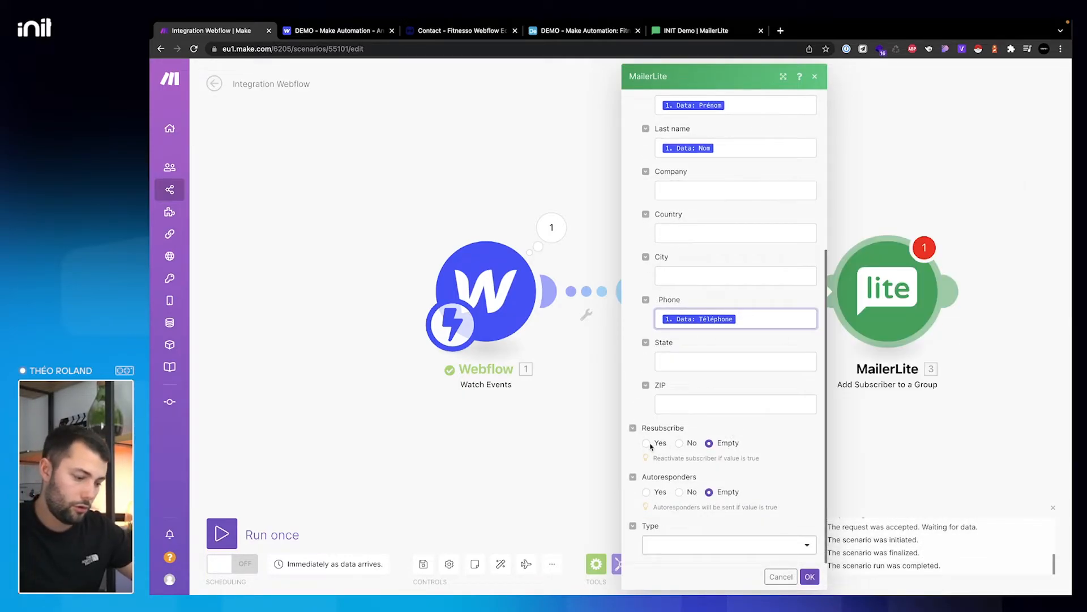
left_click(734, 547)
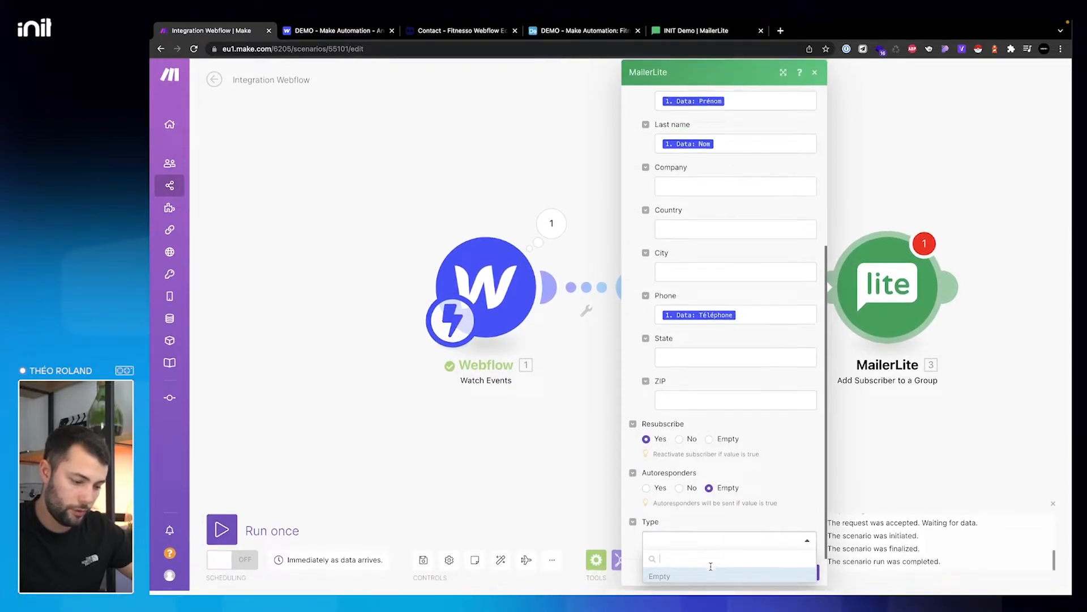
type("sub")
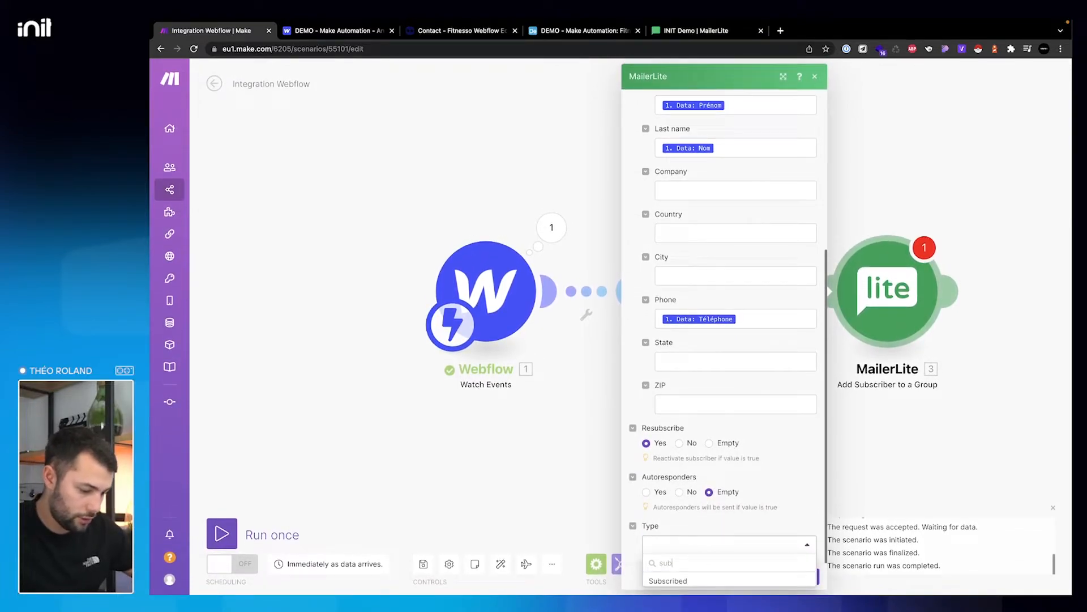
left_click(703, 579)
left_click(810, 577)
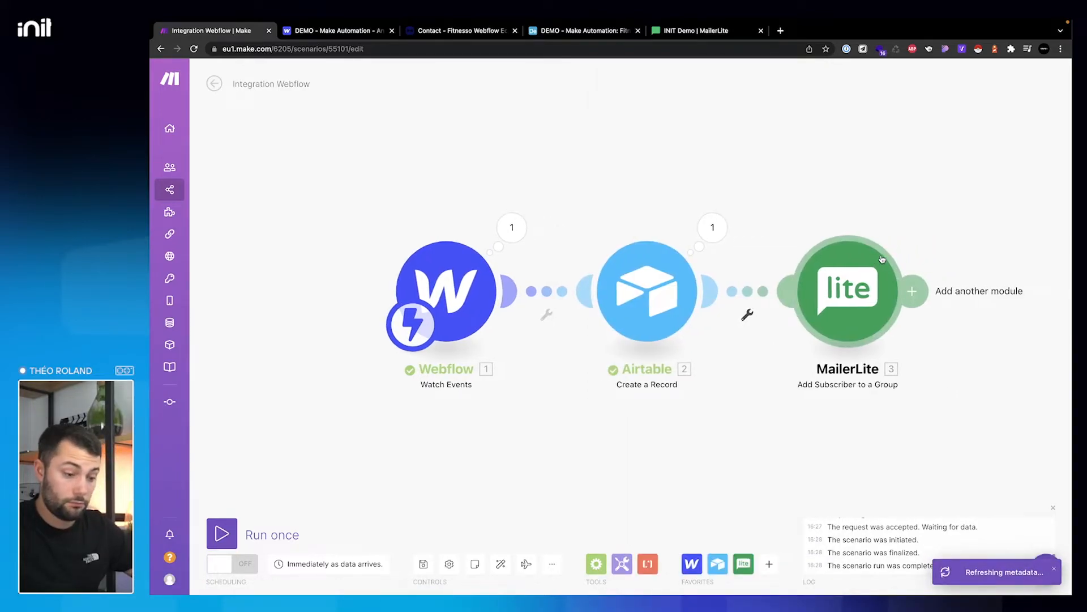
- Run the scenario once and place the Fitnesso contact page beside Make in split view
left_click(232, 532)
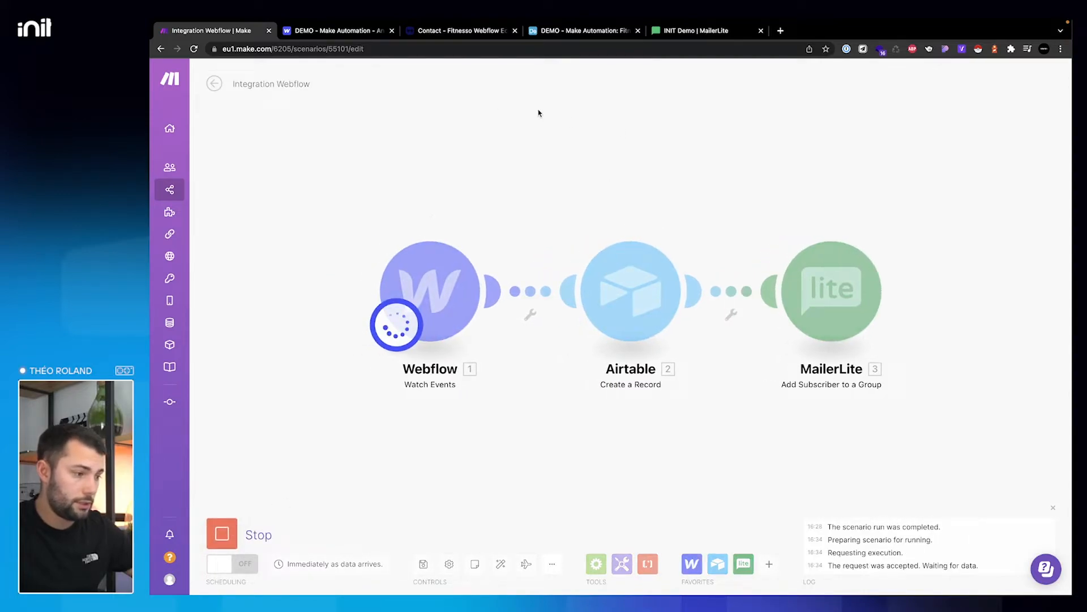
left_click(336, 31)
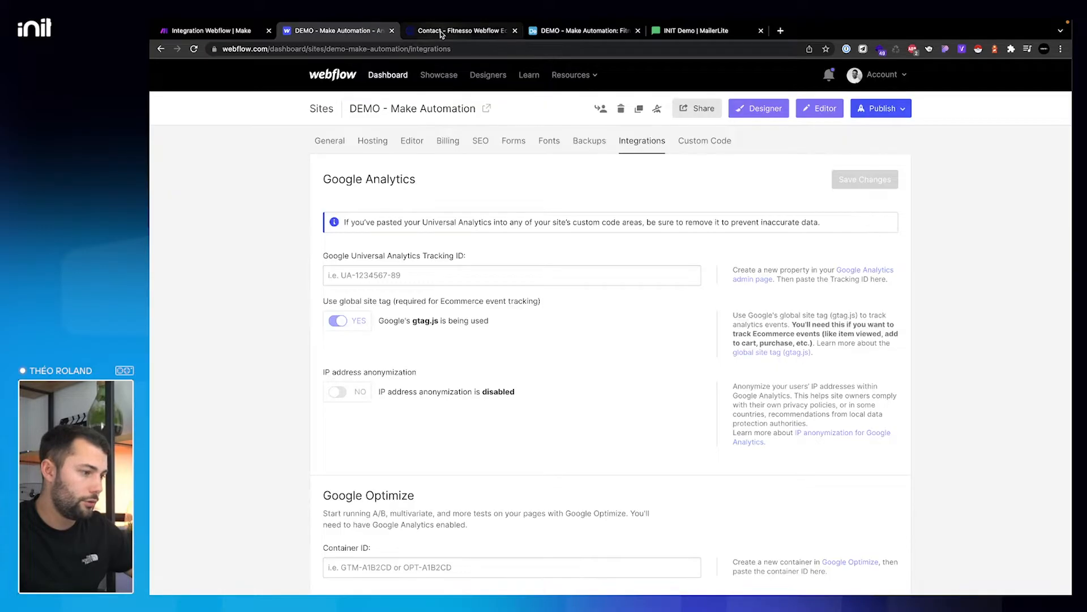
left_click_drag(453, 30, 458, 124)
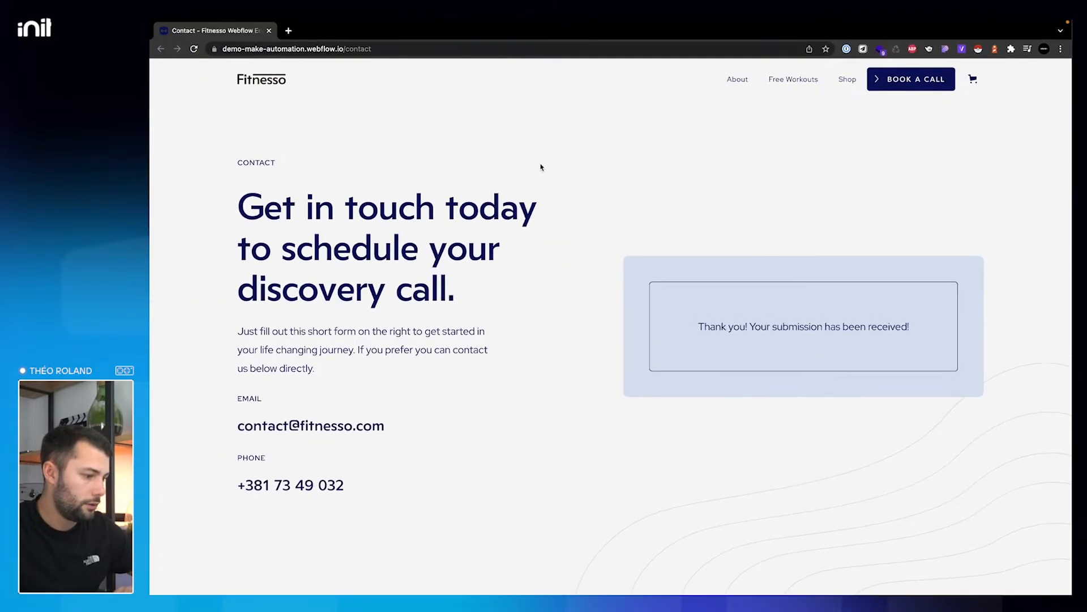
key("ctrl+Up")
left_click_drag(690, 67, 623, 69)
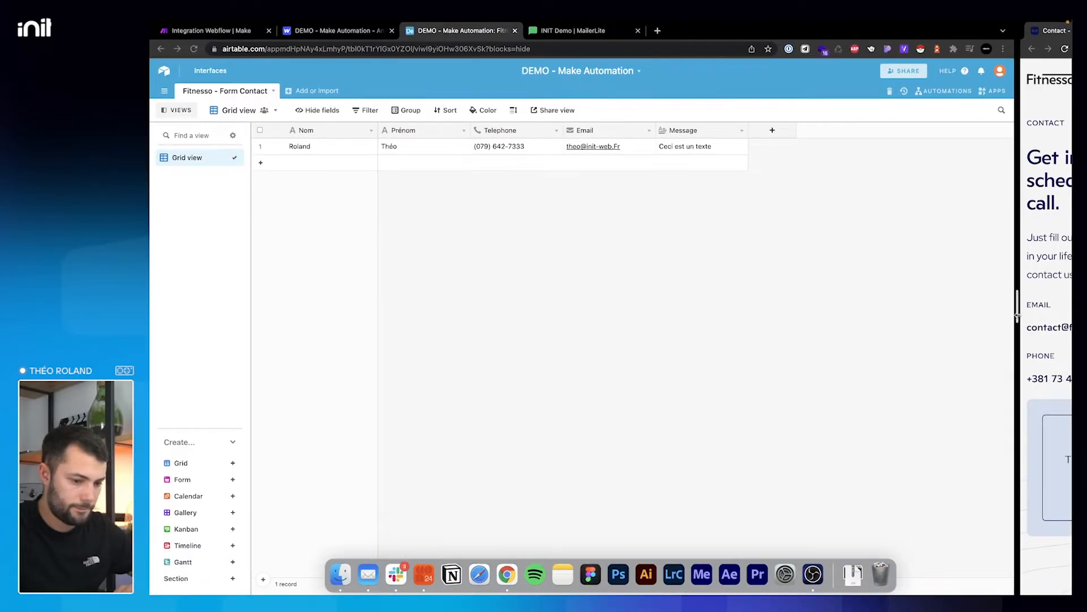
left_click_drag(1018, 315, 652, 315)
left_click(700, 50)
left_click(208, 31)
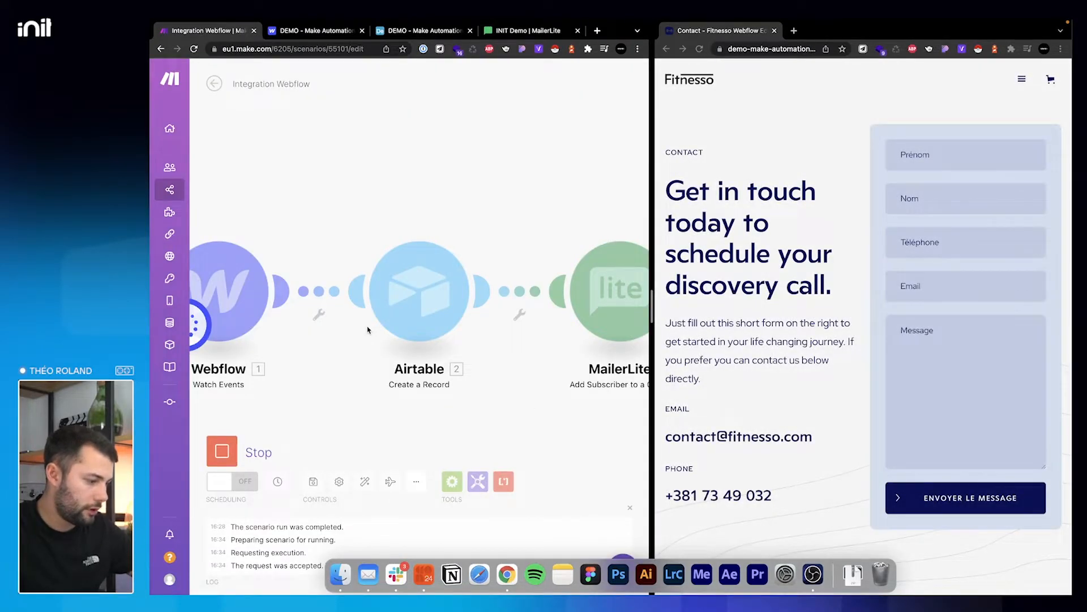
- Fill the contact form with a test lead's name, email and message, and send it
left_click(924, 154)
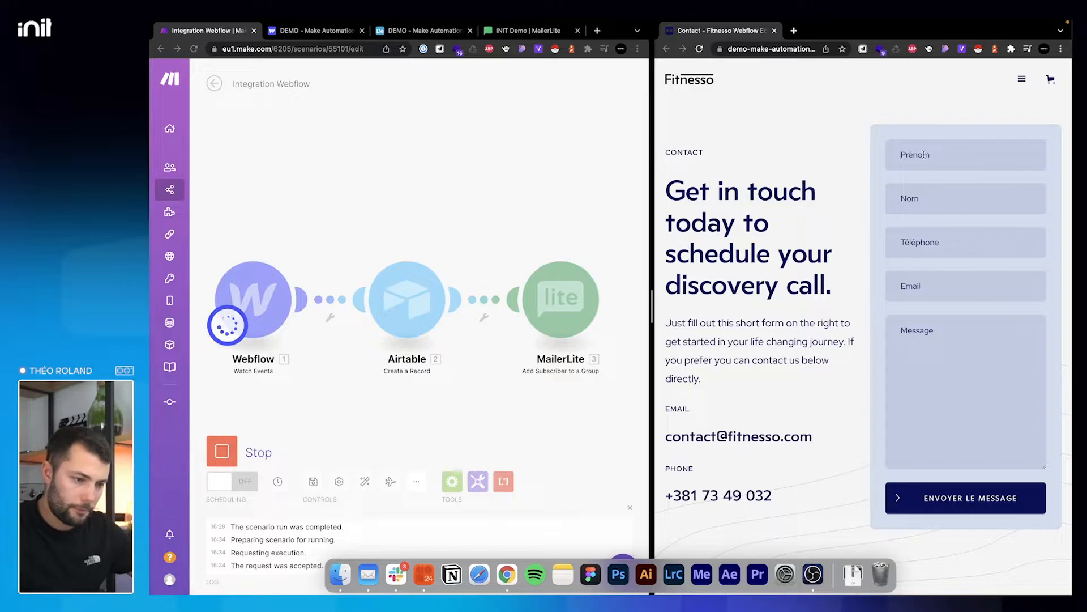
key("ctrl+Up")
key("ctrl+Up")
type("T")
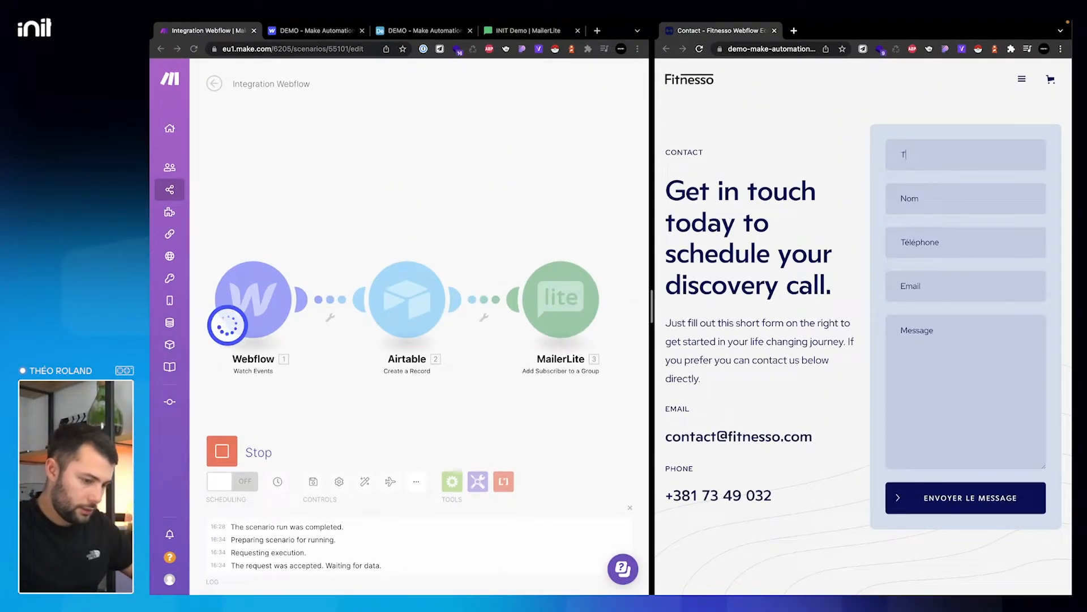
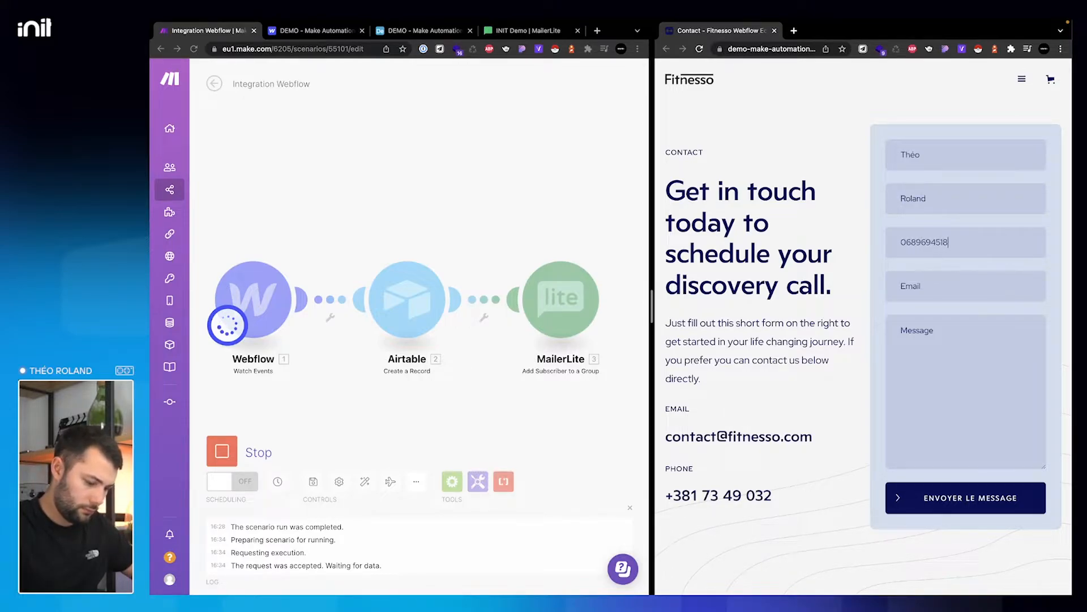
key("Tab")
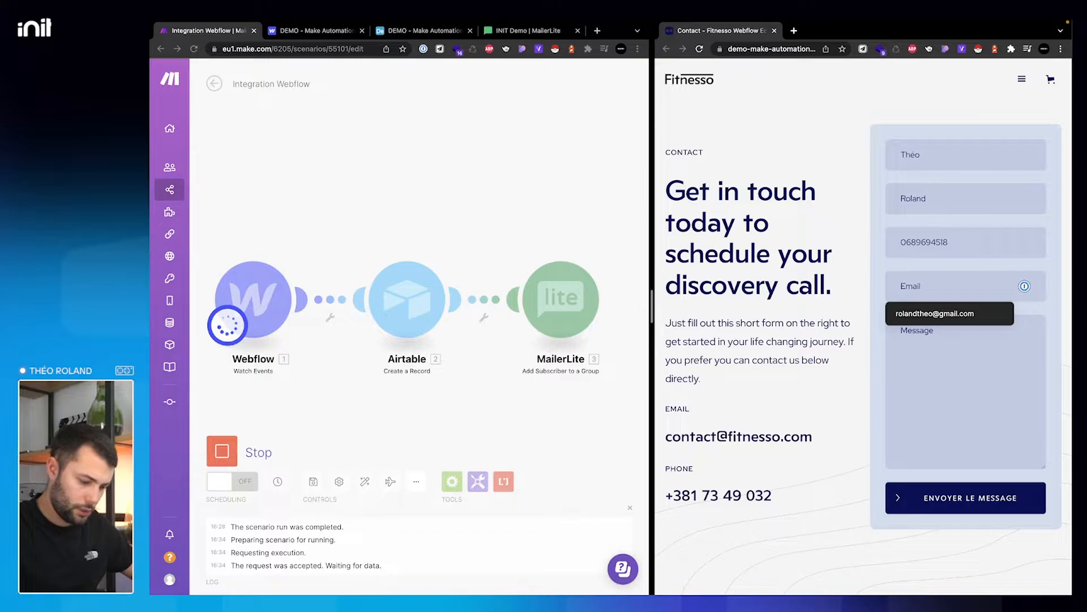
type("the")
key("BackSpace")
key("BackSpace")
key("BackSpace")
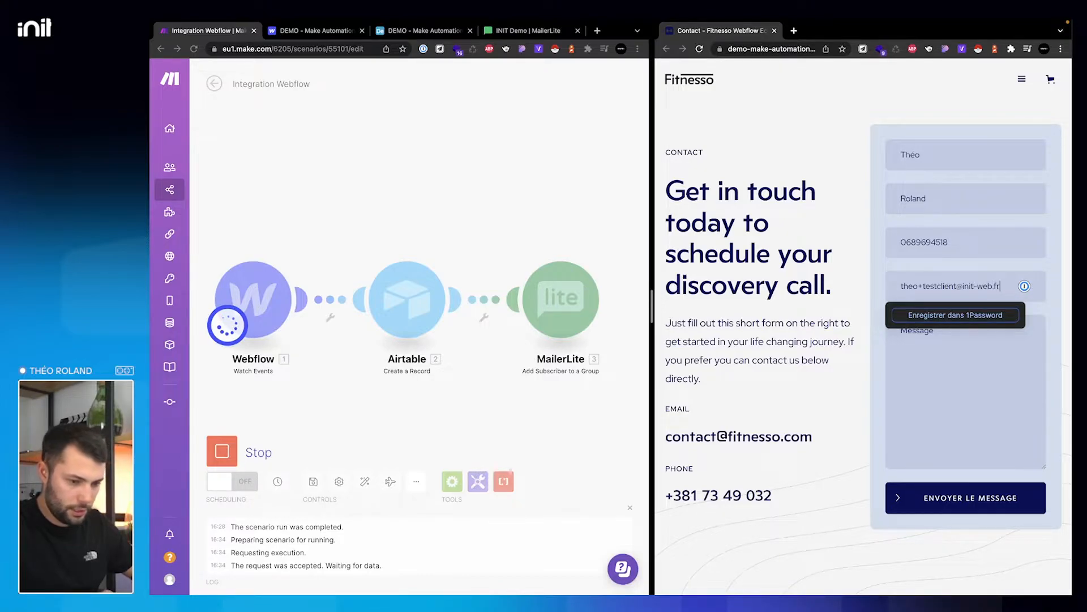
key("Tab")
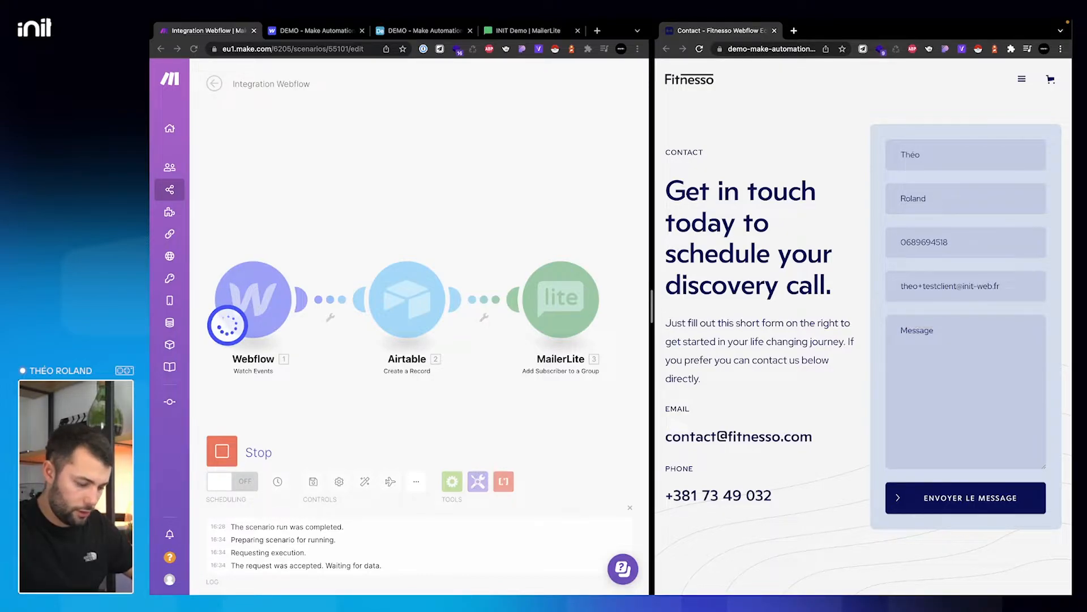
type("Bonjour, je voudrais plus d'inf")
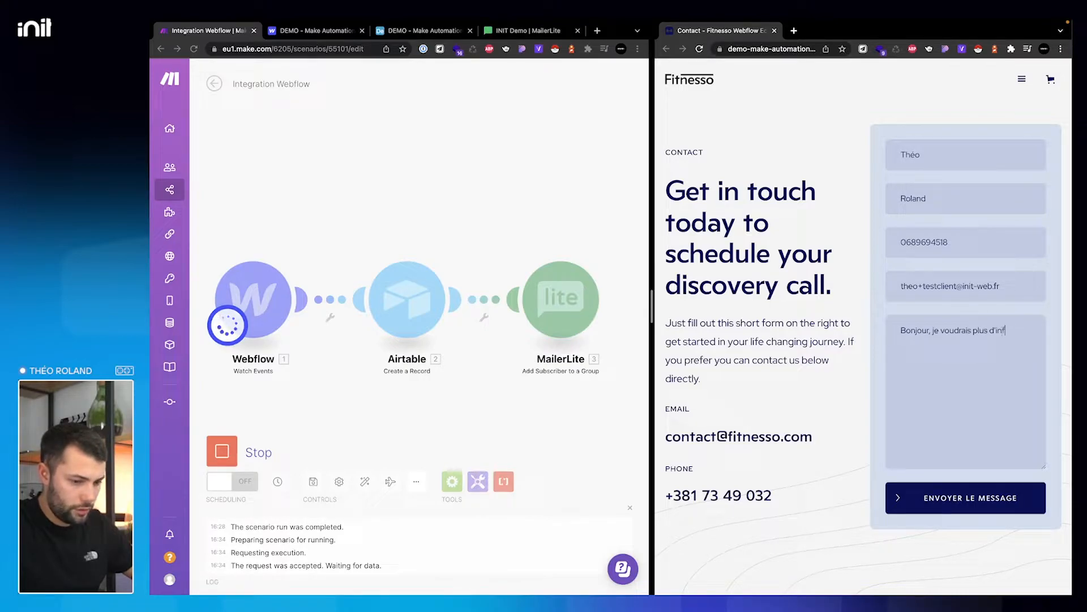
left_click(988, 498)
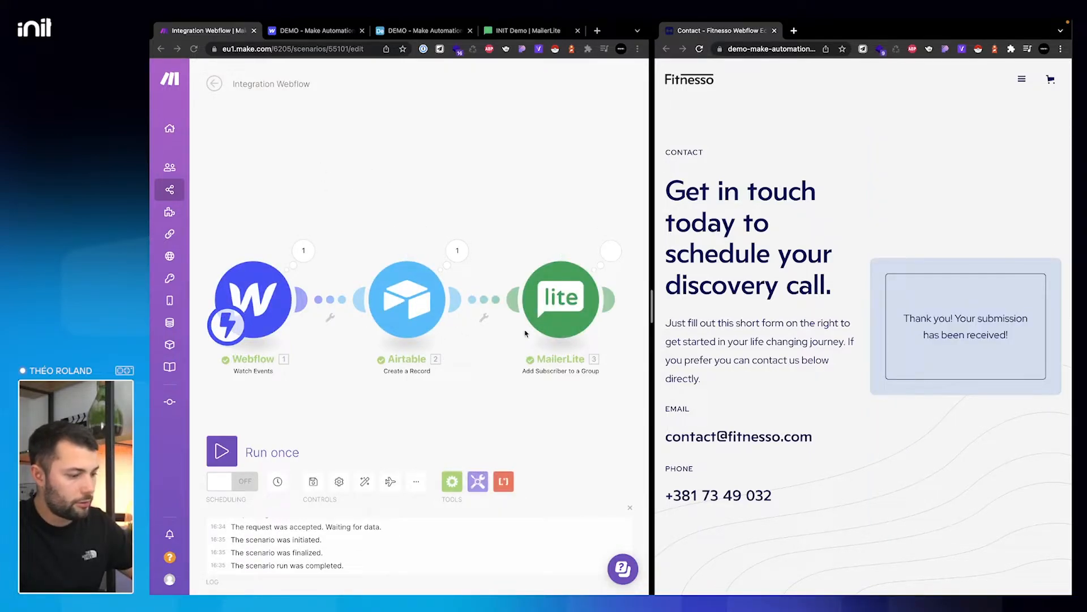
- Verify in Airtable that the test lead's email and message arrived as a second record
left_click(406, 34)
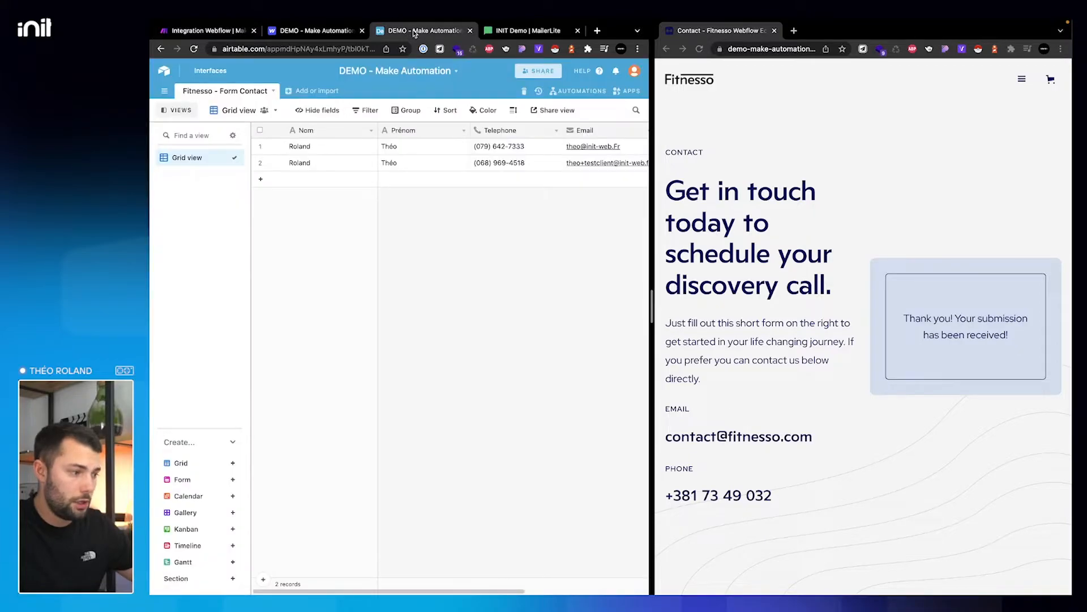
scroll(401, 167, "right", 5)
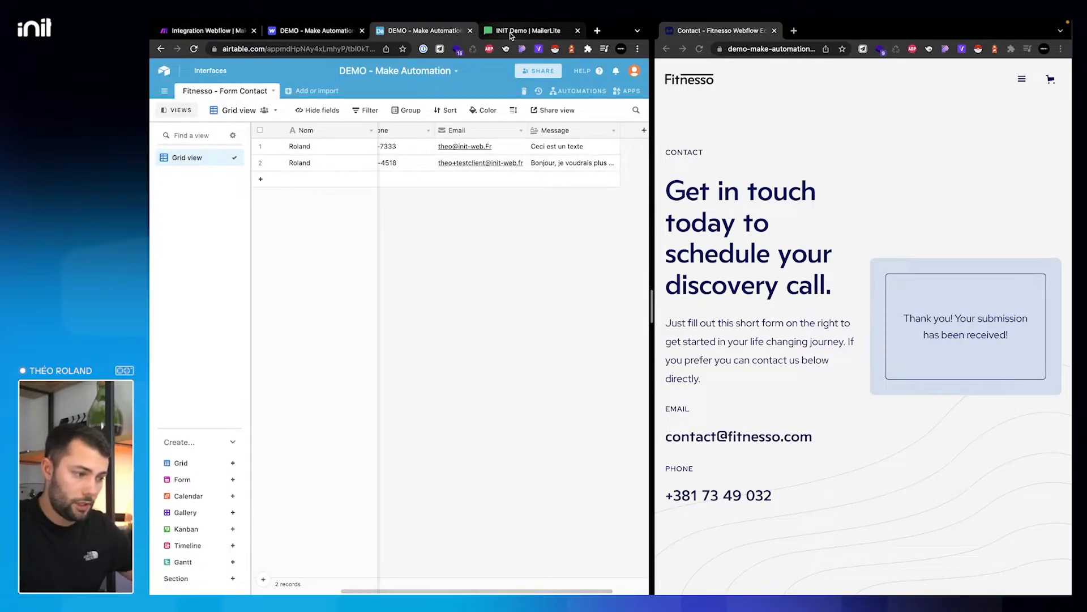
left_click(512, 34)
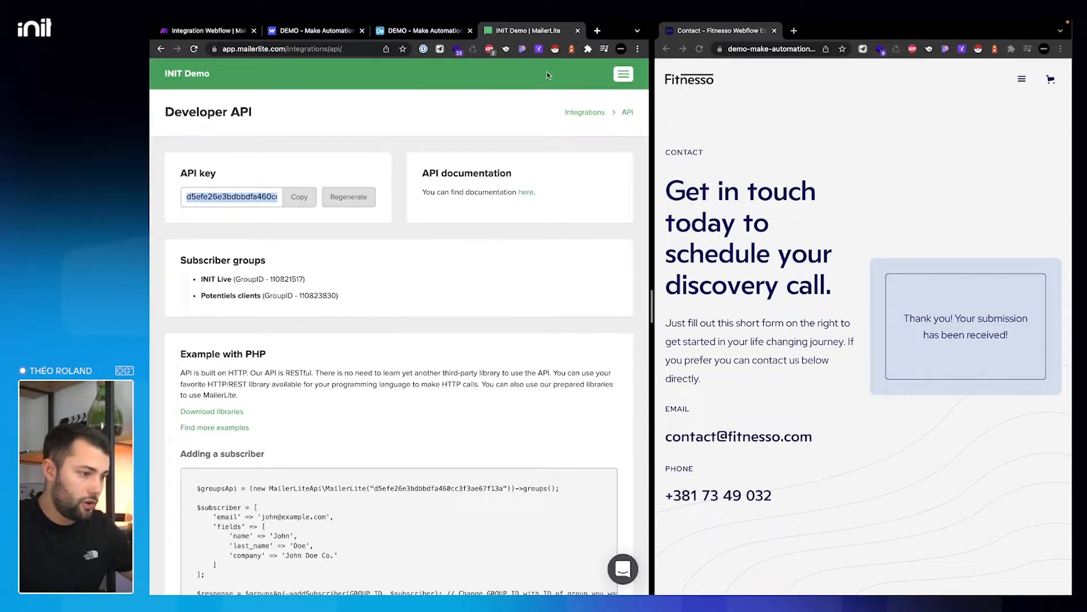
- Confirm MailerLite's subscriber list now shows 2 subscribers, including the new test lead
left_click_drag(653, 306, 812, 306)
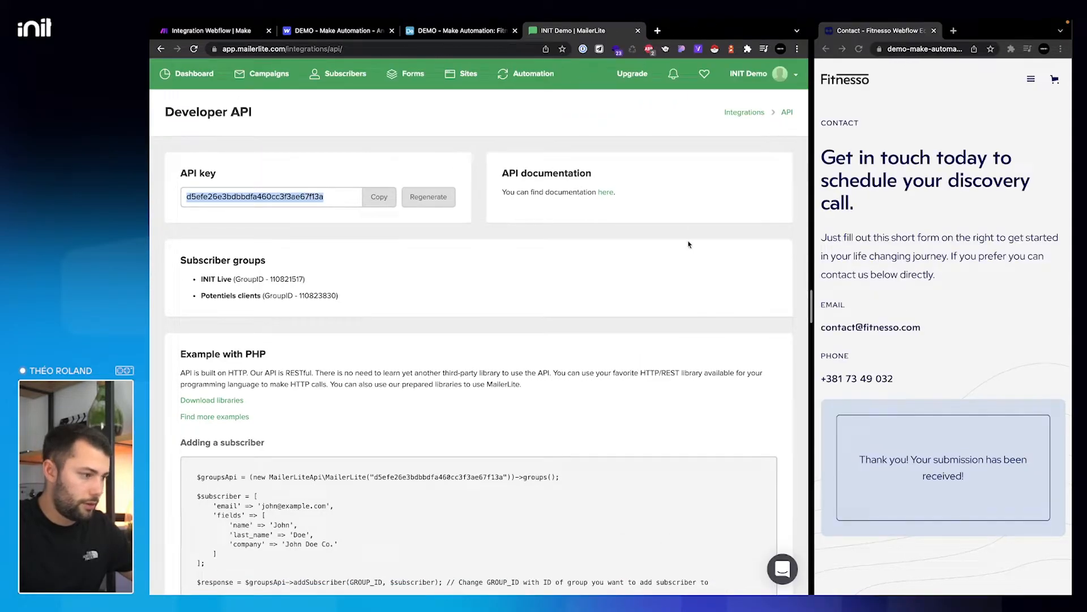
left_click(353, 74)
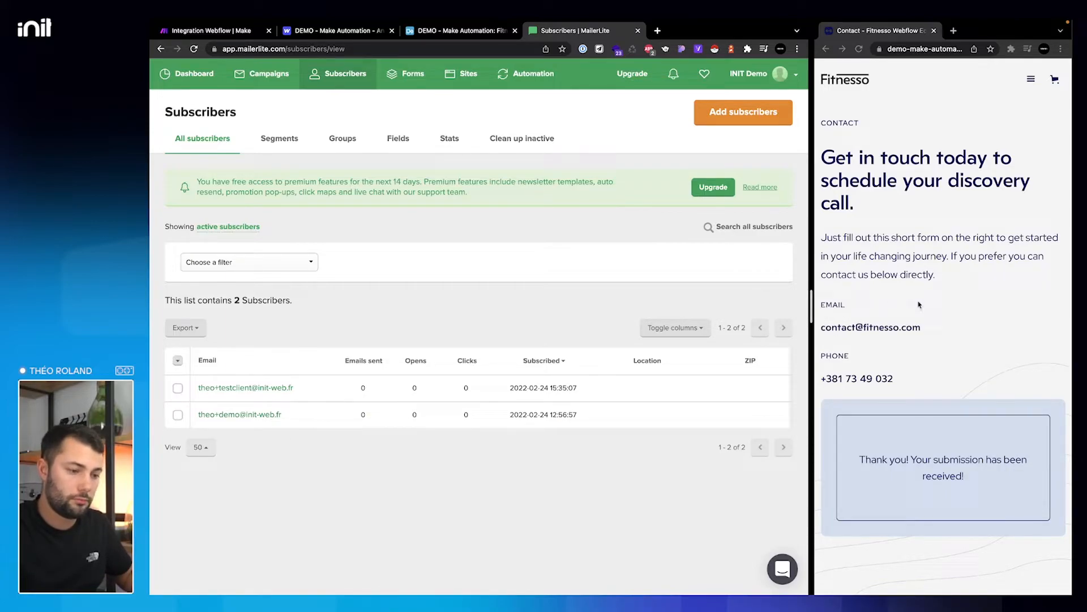
left_click(209, 30)
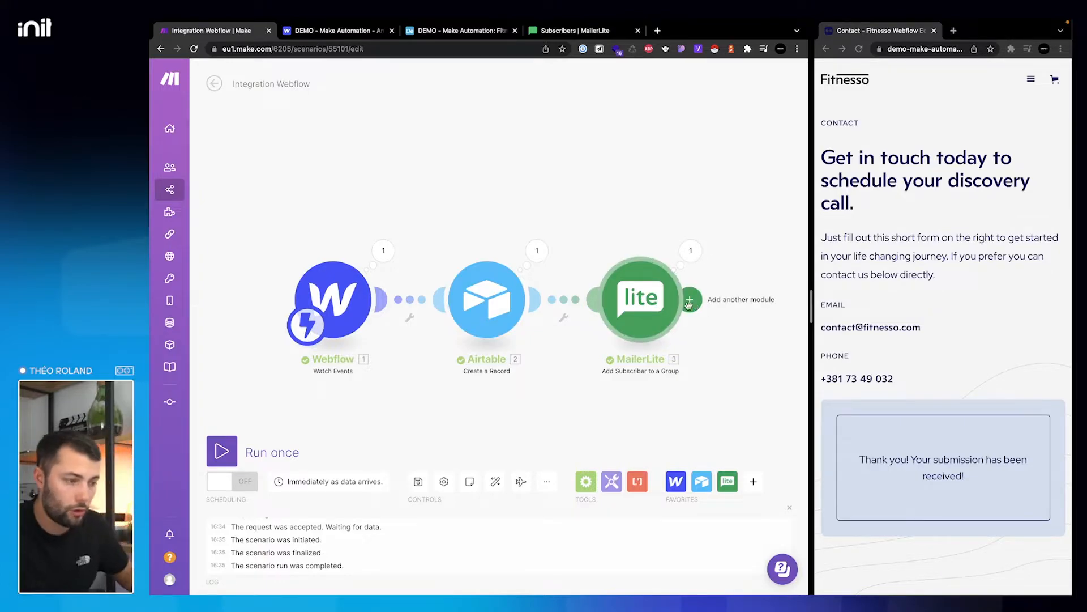
left_click(563, 29)
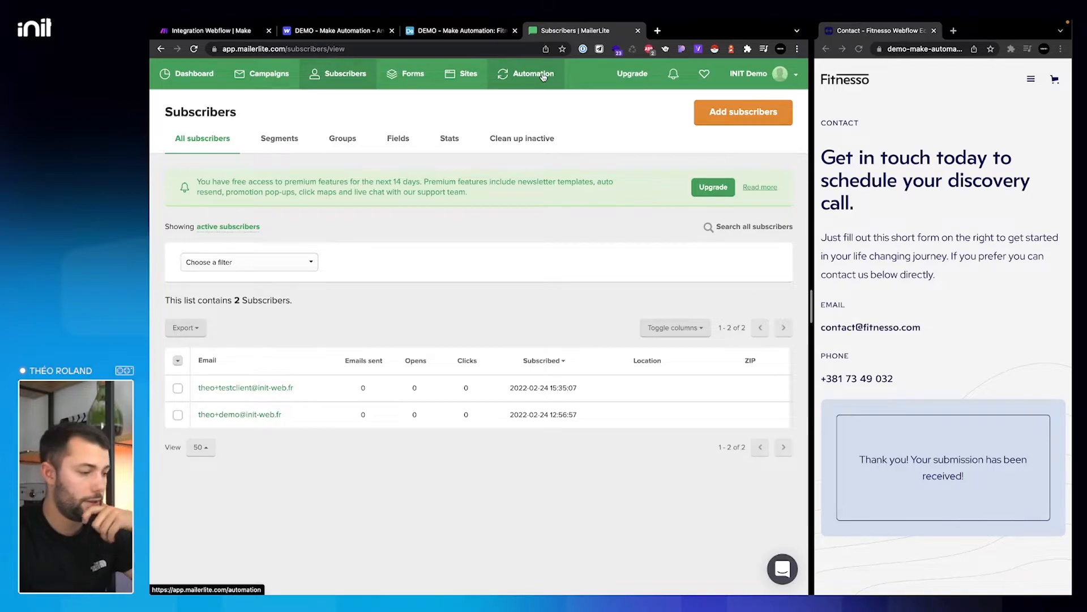
- Create a new automation workflow and name it 'Séquence Bienvenue'
left_click(542, 76)
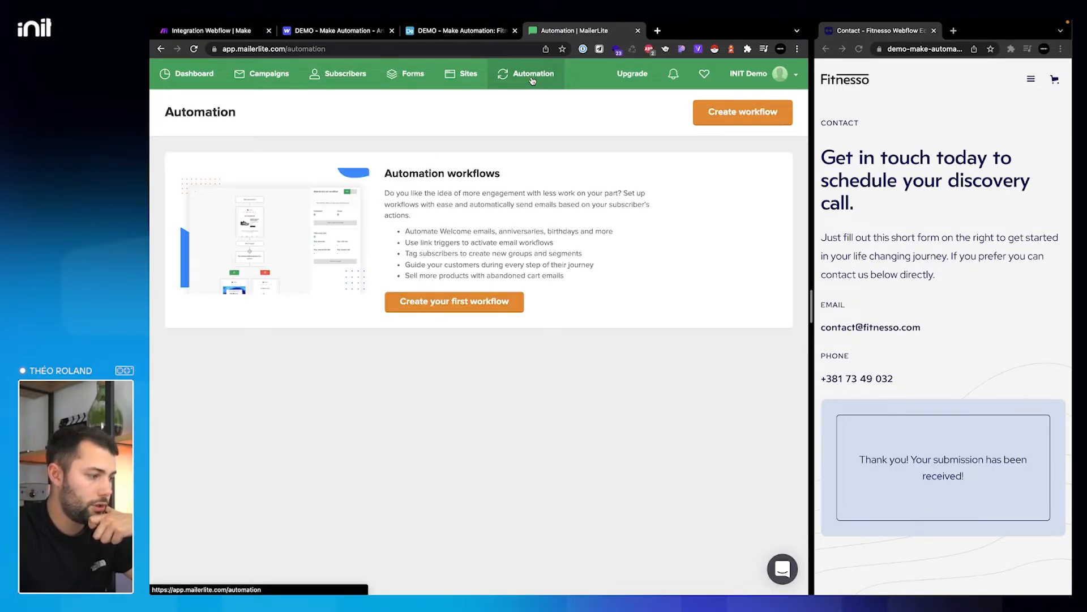
left_click(718, 111)
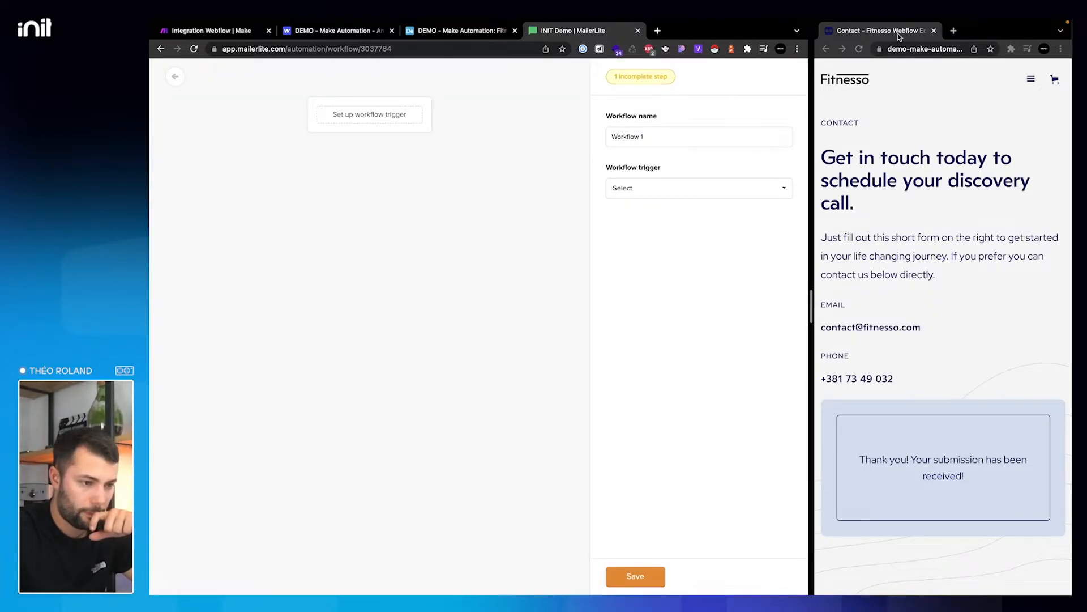
left_click_drag(870, 32, 583, 66)
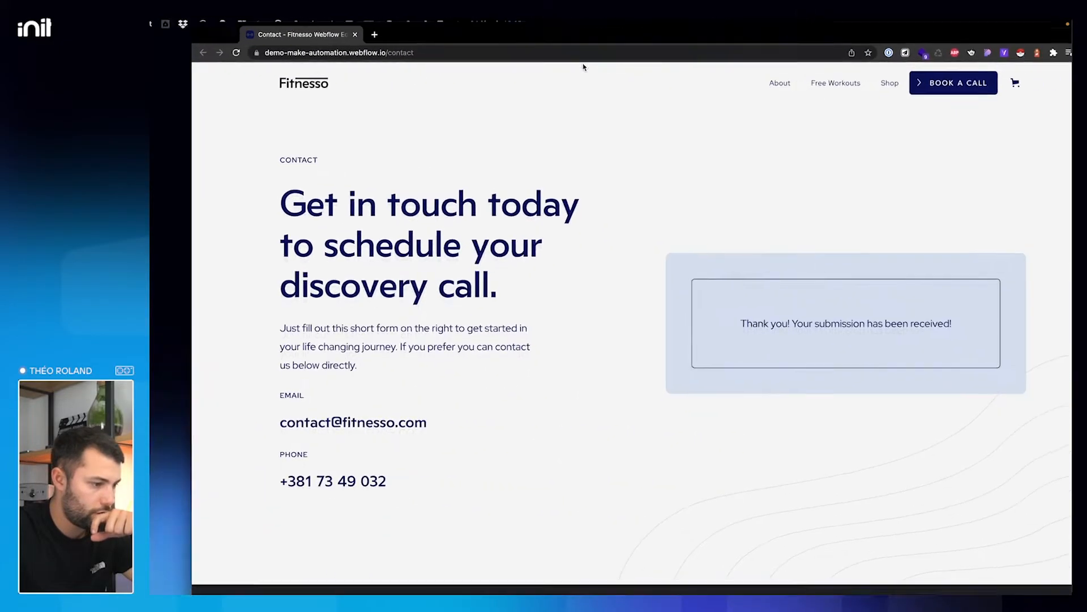
left_click(193, 49)
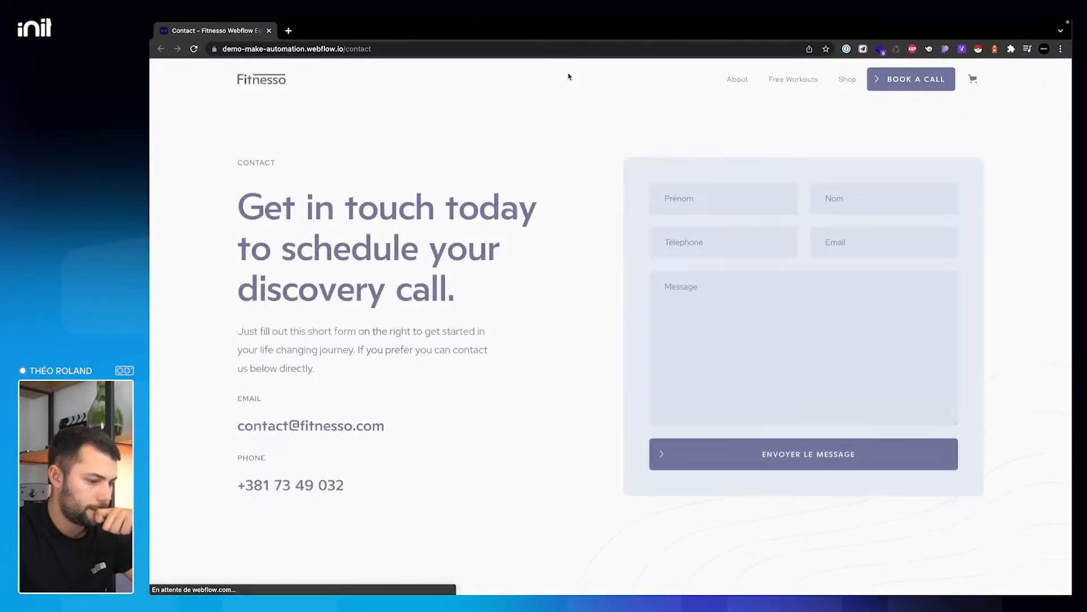
key("ctrl+Right")
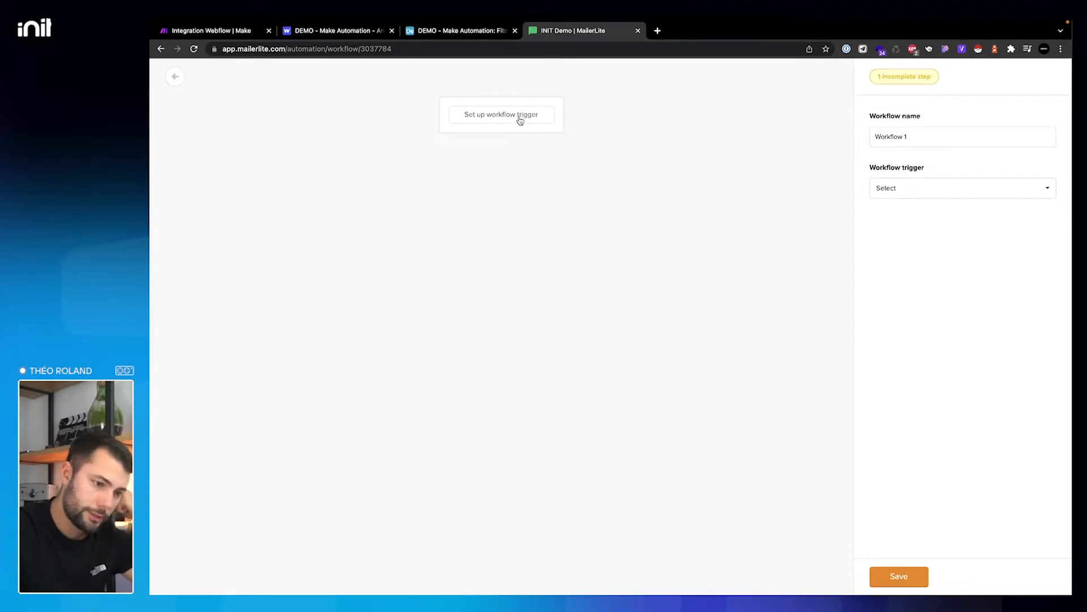
triple_click(934, 143)
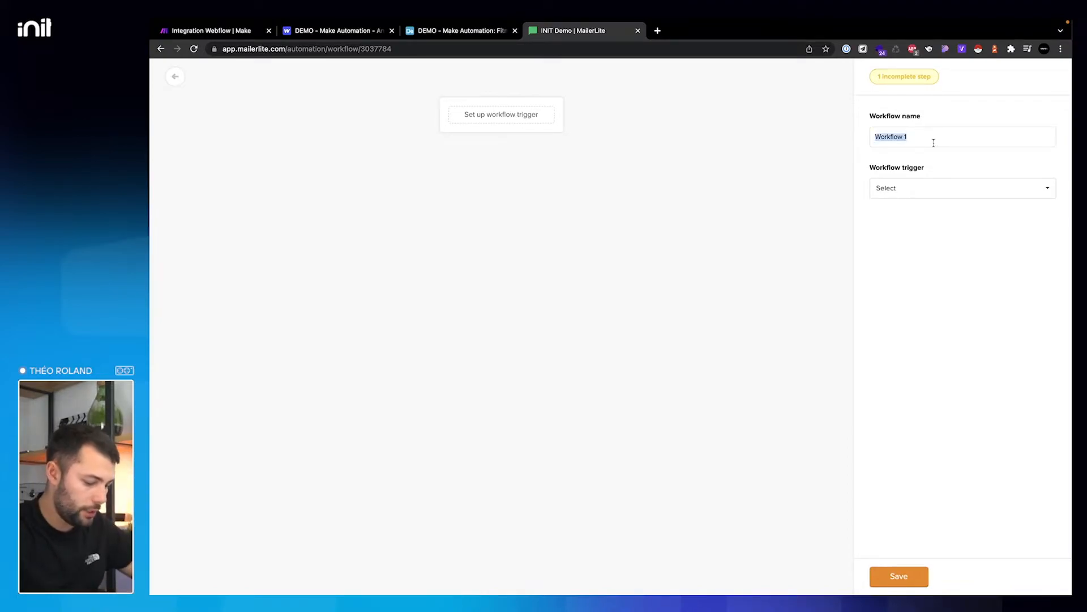
type("Bienv")
key("super+a")
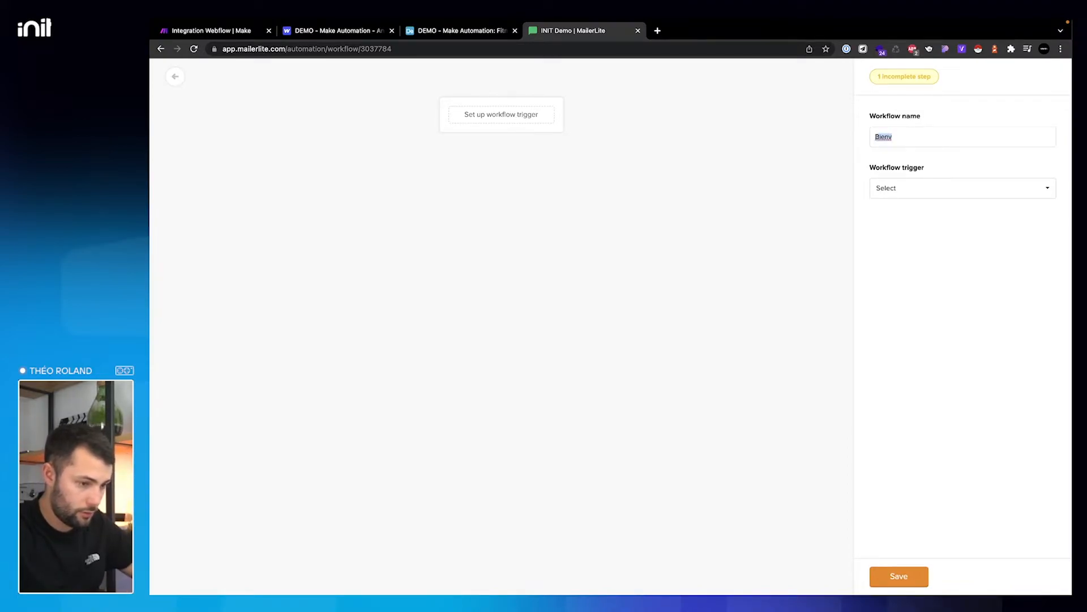
key("BackSpace")
type("Séquence")
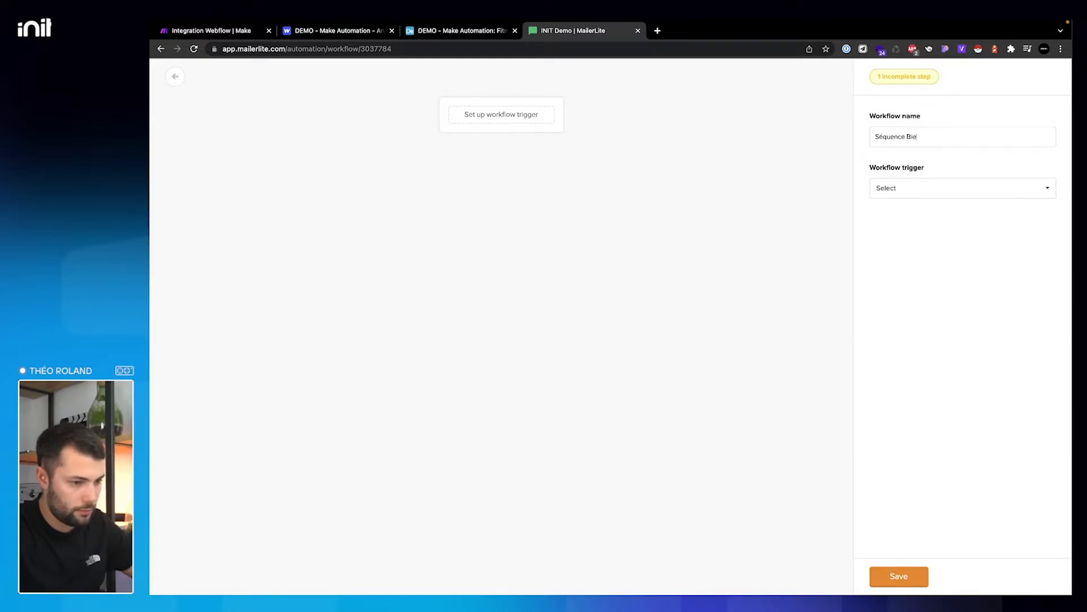
- Trigger the workflow when a subscriber joins 'Potentiels clients', and save it
left_click(943, 193)
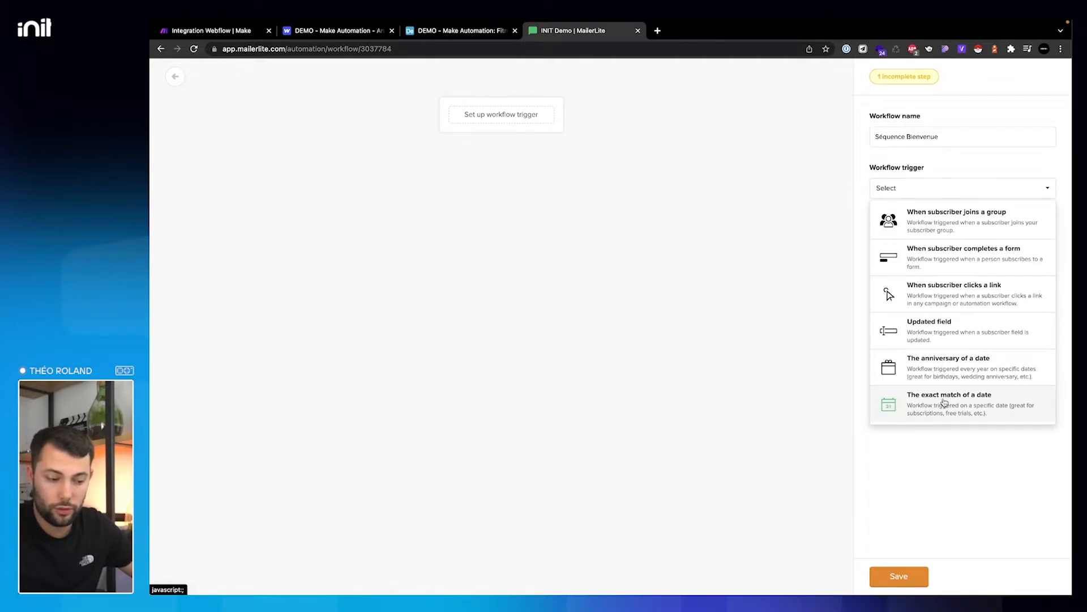
left_click(972, 229)
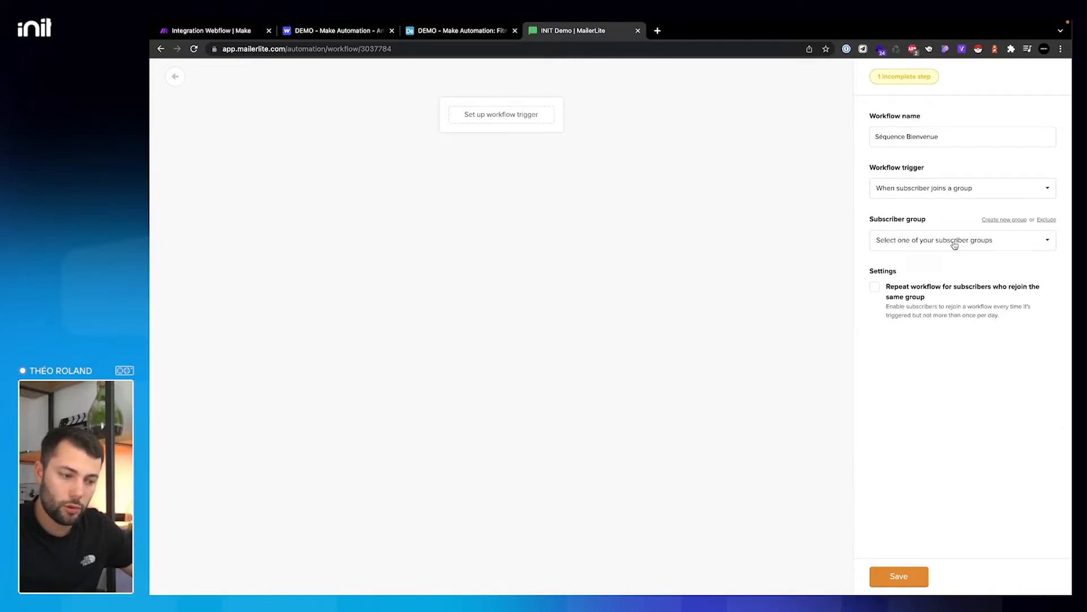
left_click(954, 246)
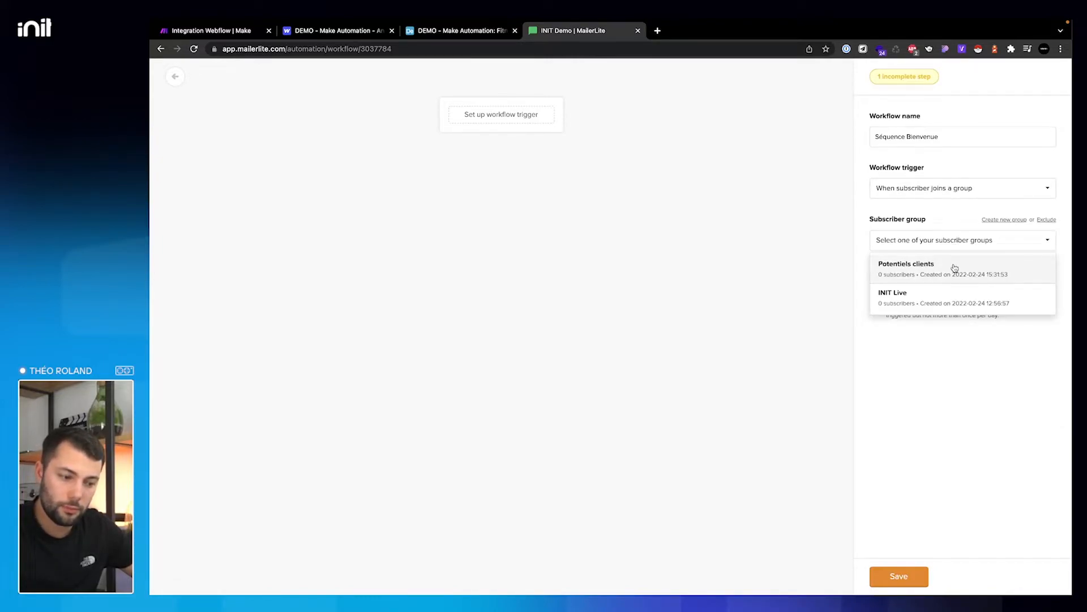
left_click(953, 268)
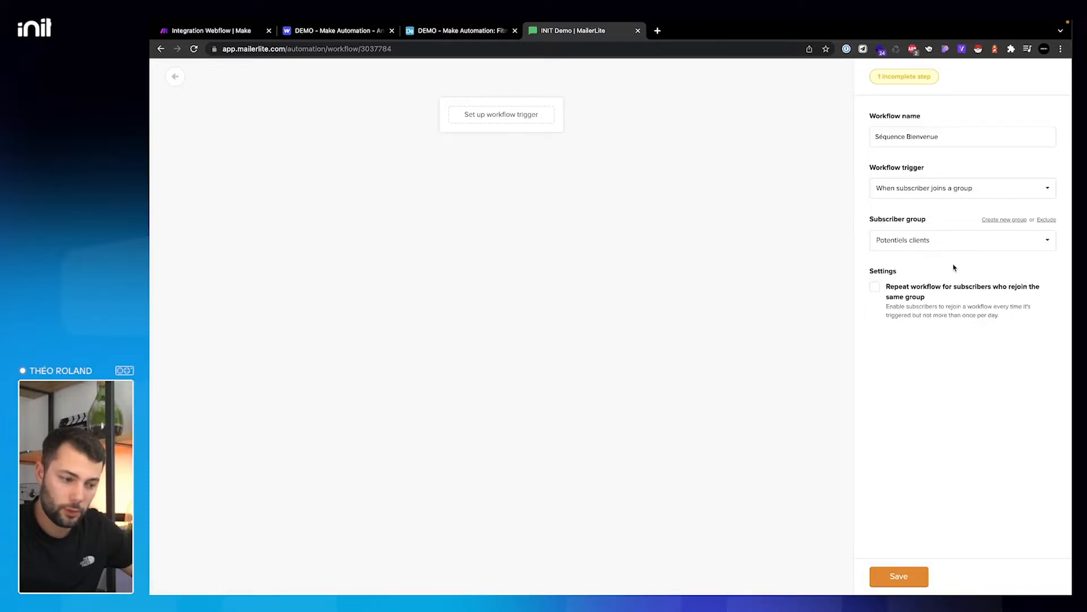
left_click(913, 577)
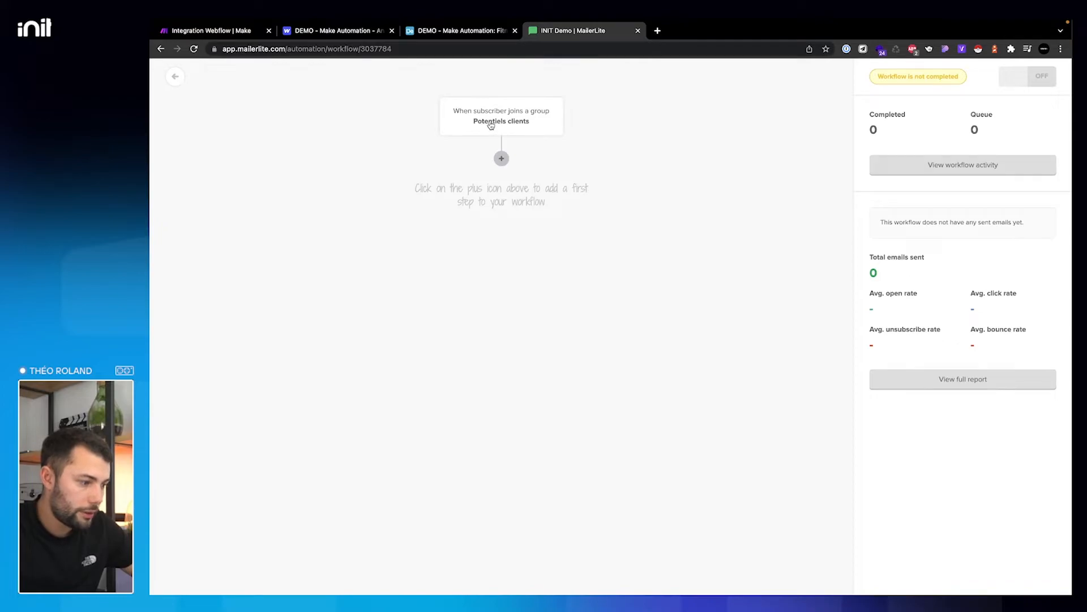
- Insert an Email step directly below the Potentiels clients trigger in the Séquence Bienvenue workflow
left_click(502, 158)
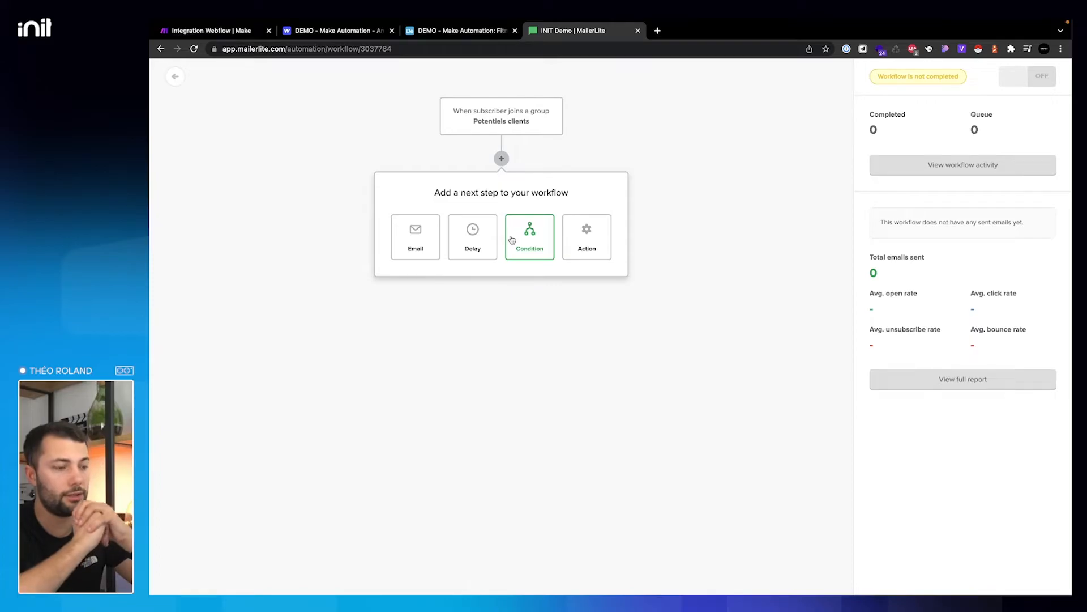
key("ctrl+Left")
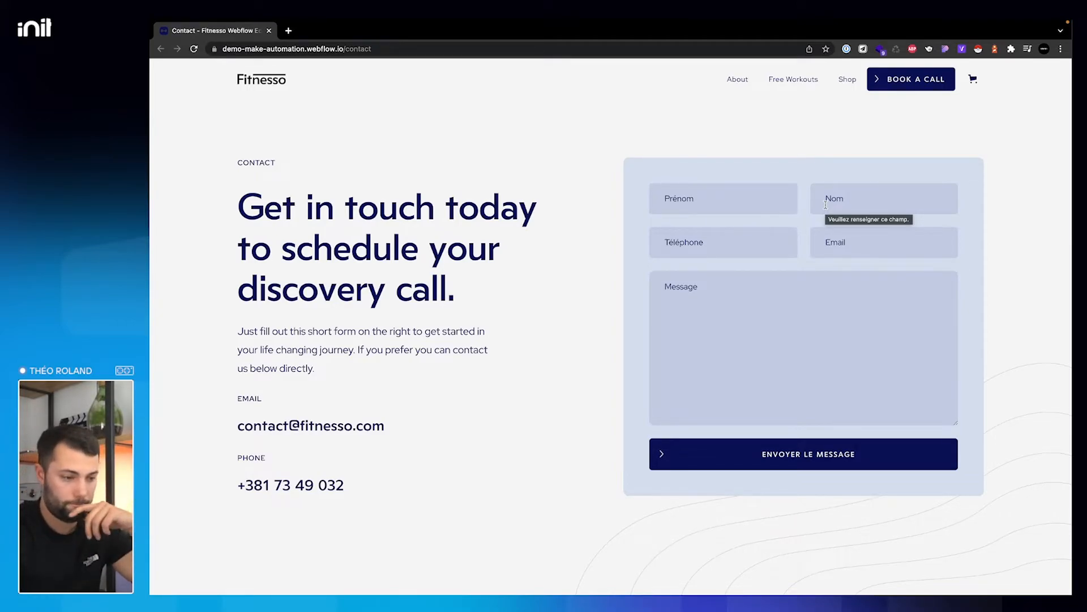
key("ctrl+Right")
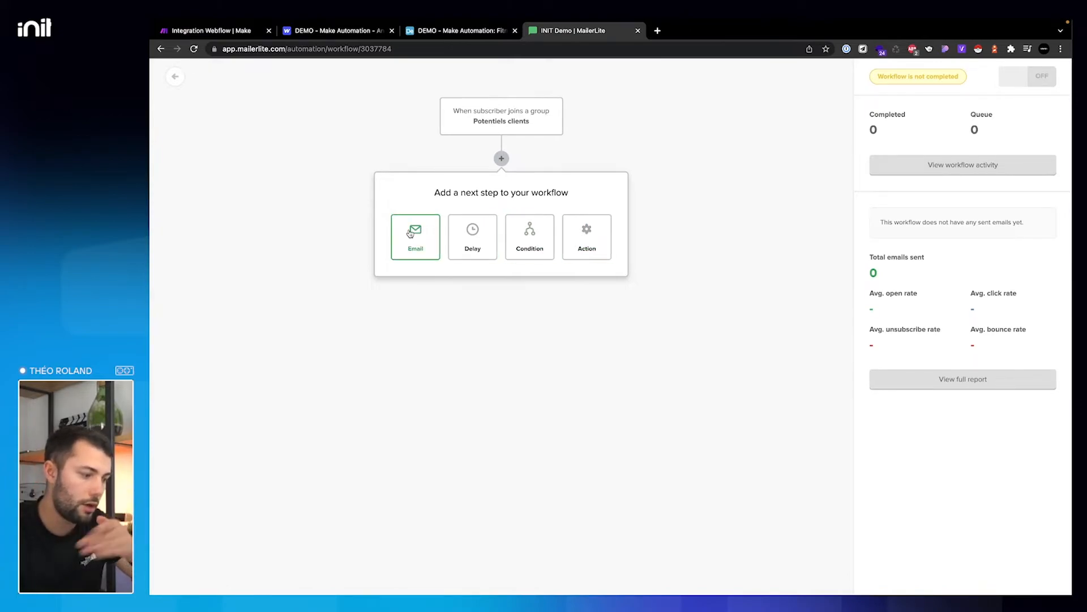
left_click(410, 233)
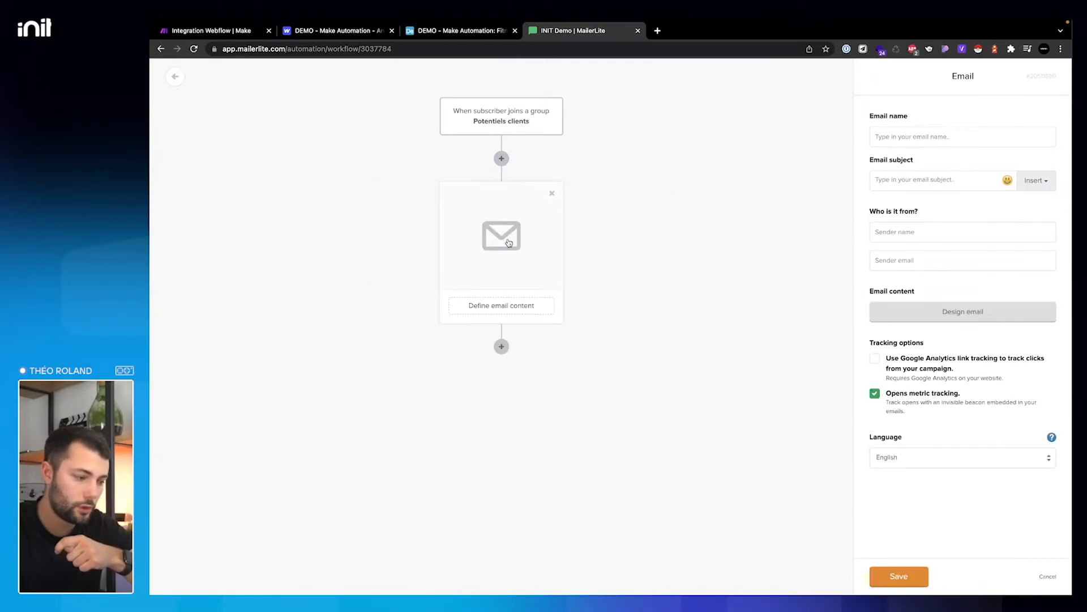
- Name the email 'Mail de Bienvenue' with subject 'Bienvenue parmi les membres Fitnesso'
left_click(928, 135)
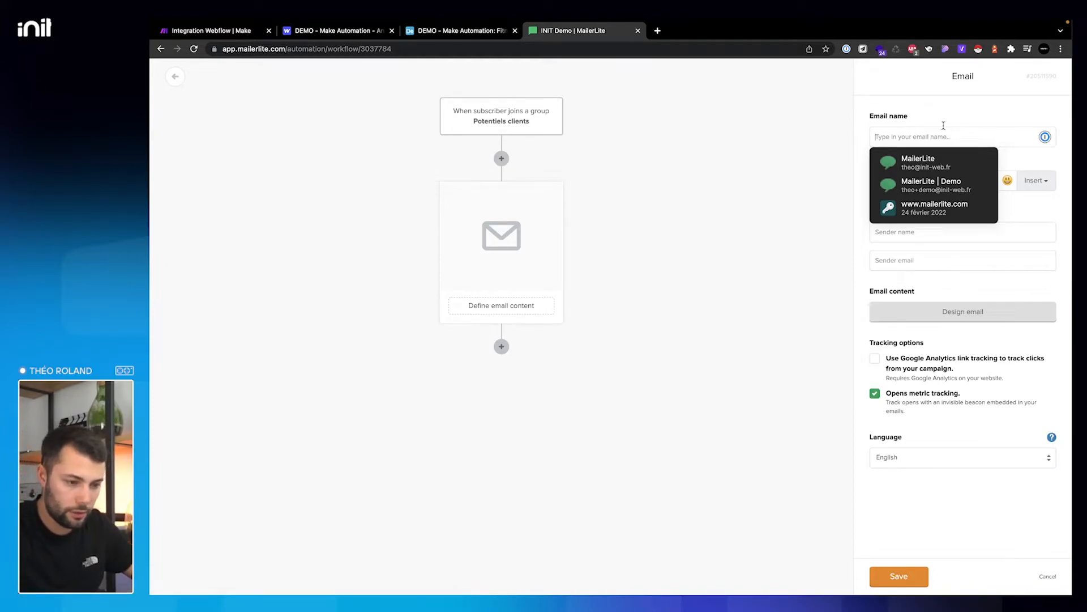
type("Mail de")
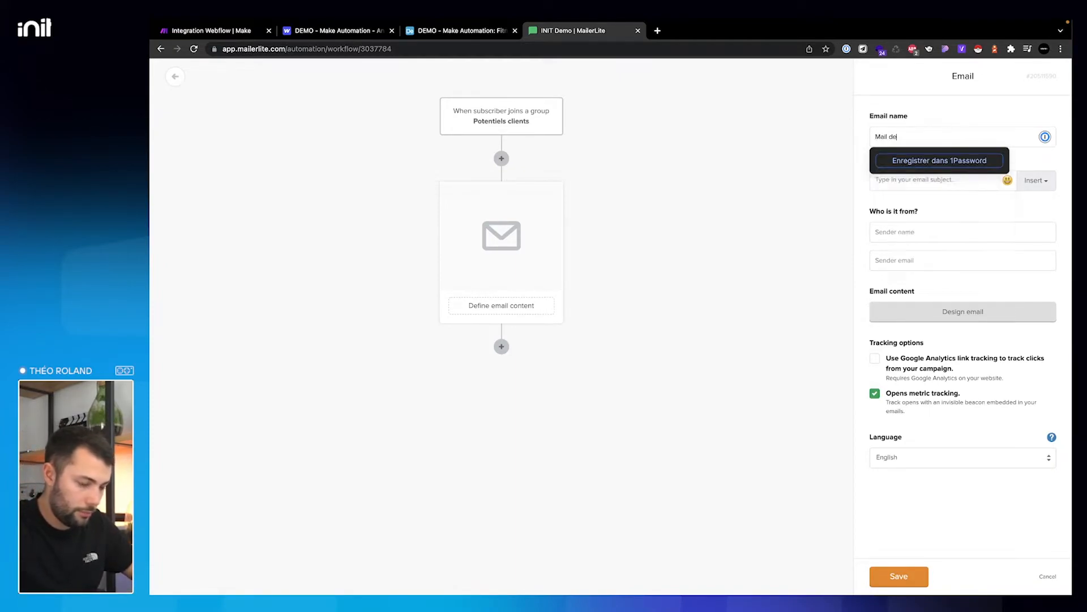
type(" Bienvenue")
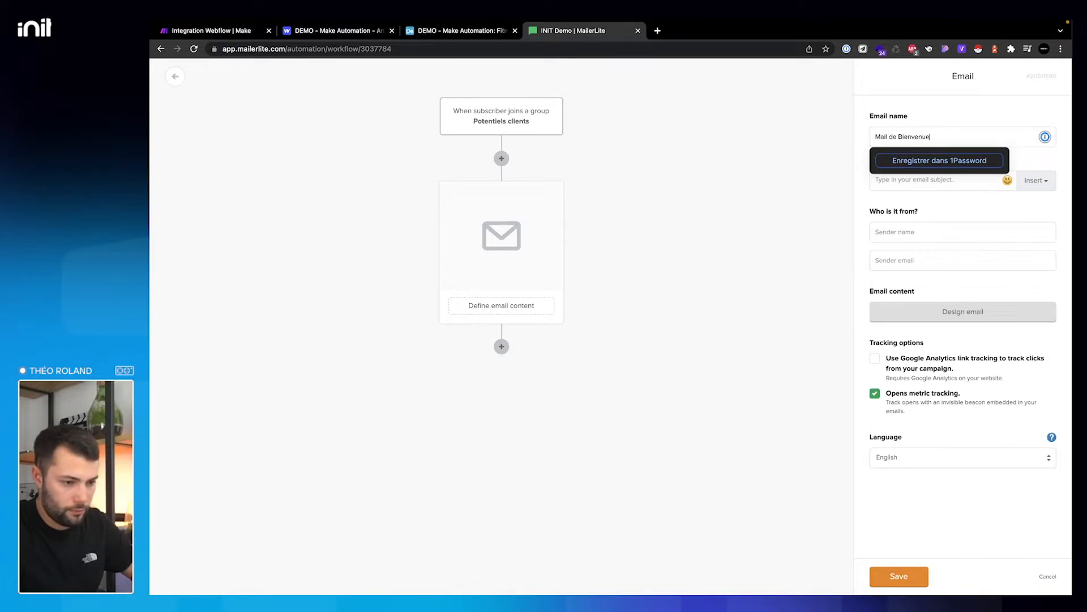
key("Tab")
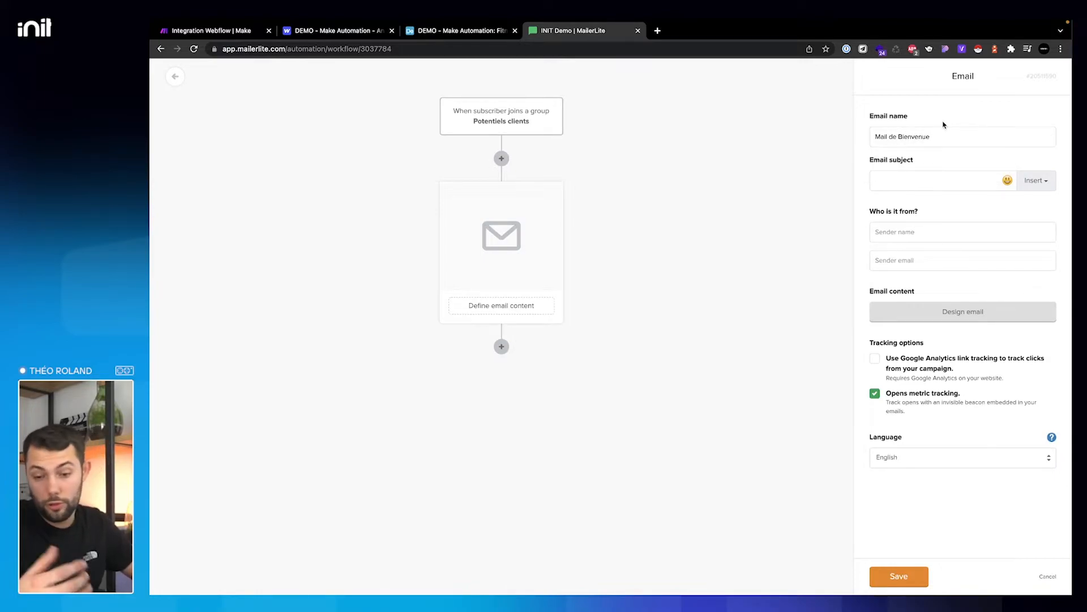
type("Bienvenue parmi les membres Fi")
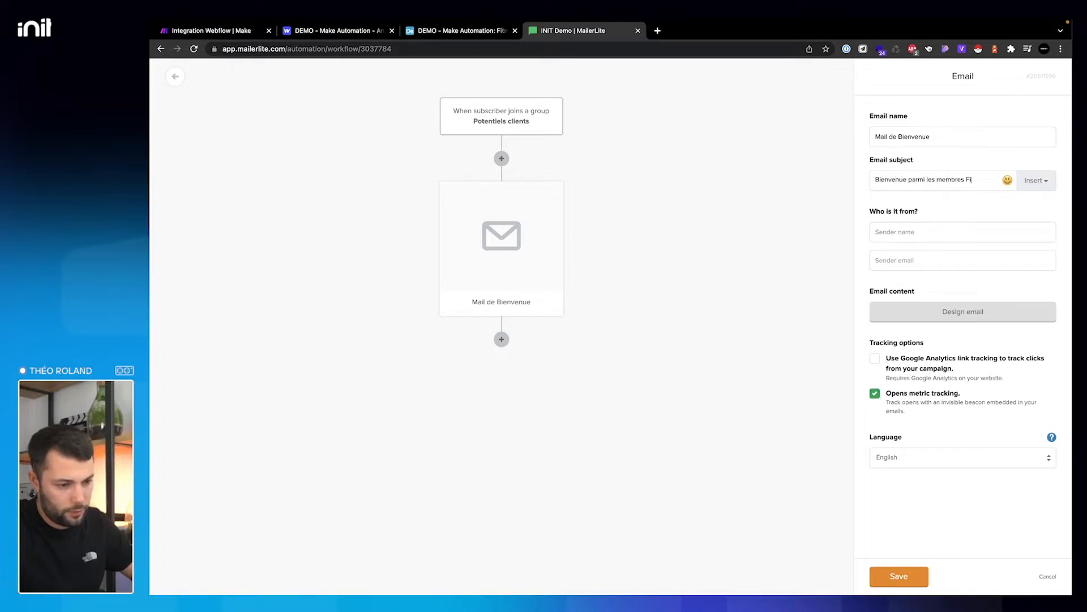
type("tnesso")
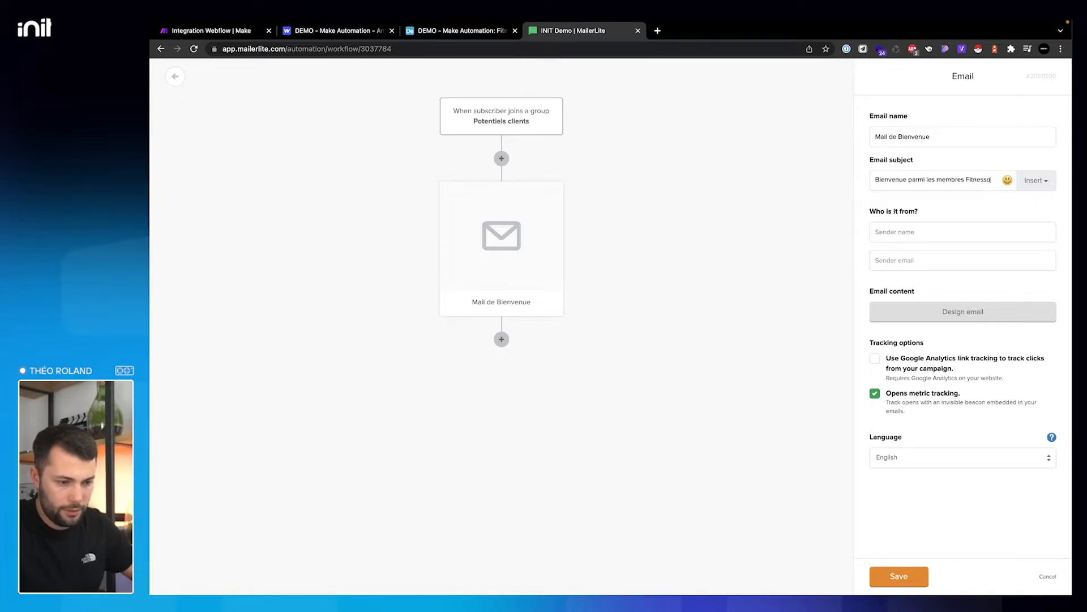
- Enter the sender's name and email, request sender verification, and set the language to Français
left_click(916, 232)
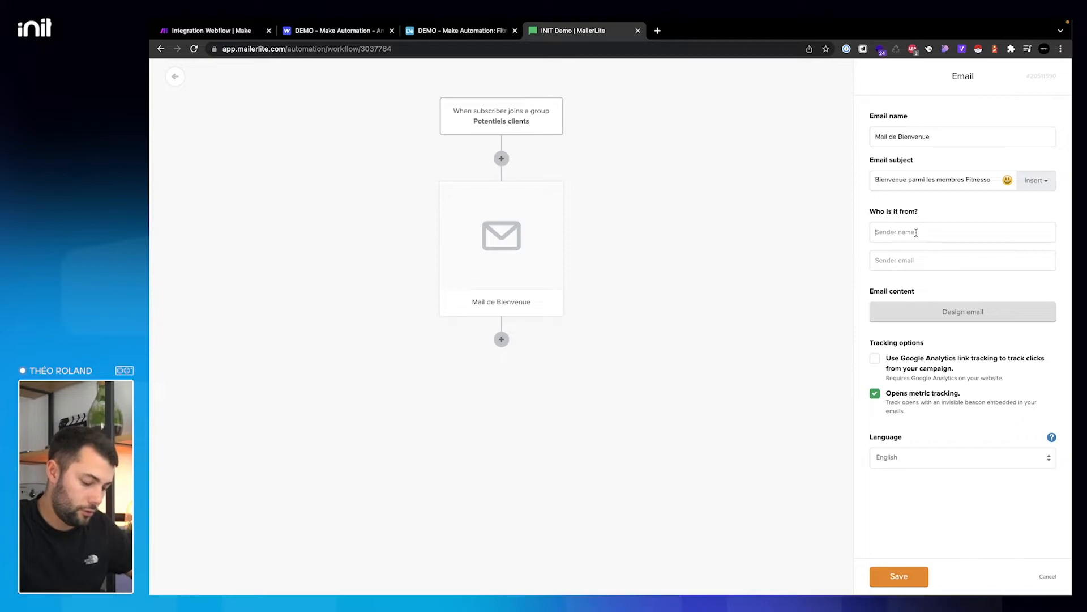
type("Théo de Fitnenesso")
key("Tab")
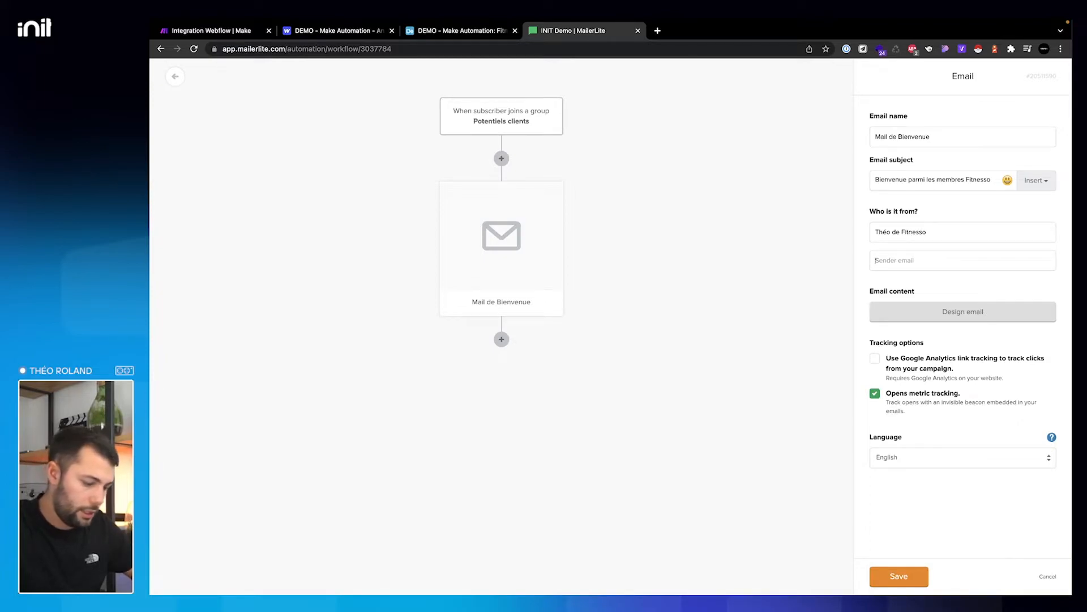
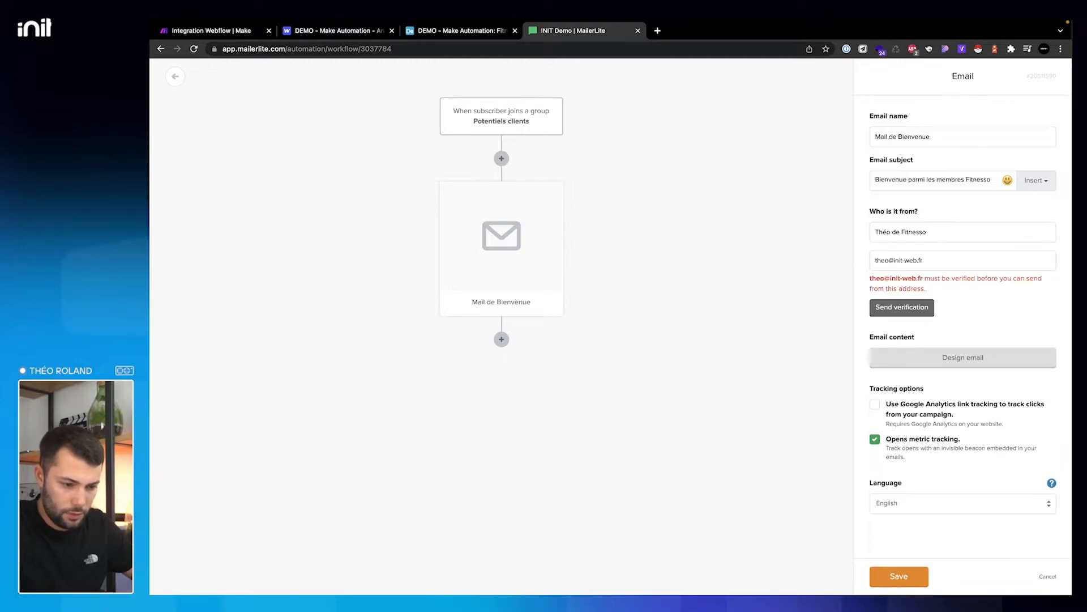
left_click(916, 307)
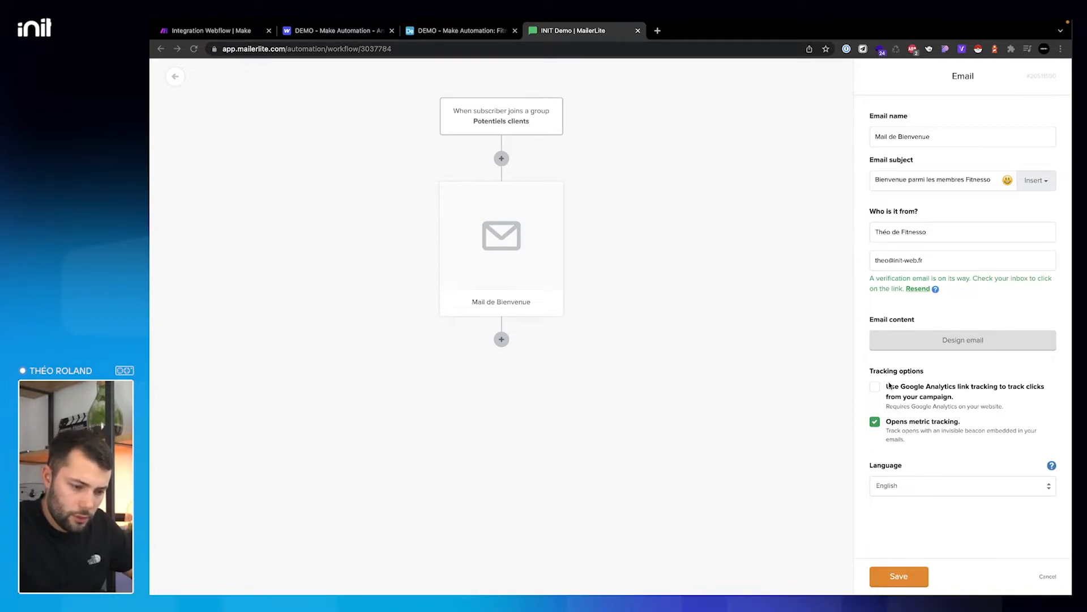
left_click(934, 487)
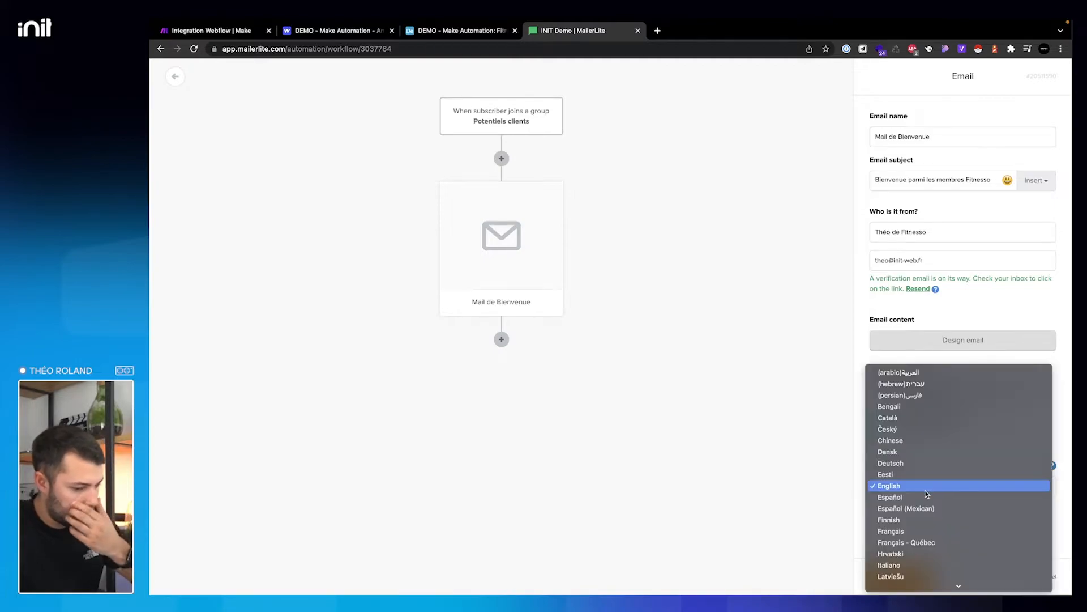
left_click(929, 531)
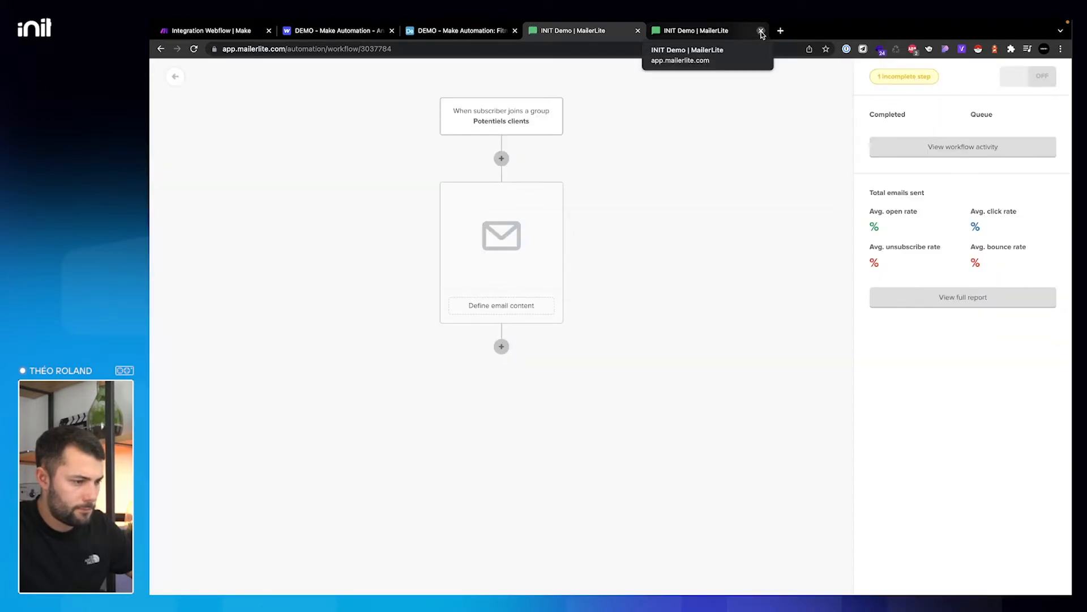
- Close the duplicate tab, reopen the email step, and enter name 'Mail de Bienvenue' and subject 'Bienvenue chez Fitness'
left_click(761, 32)
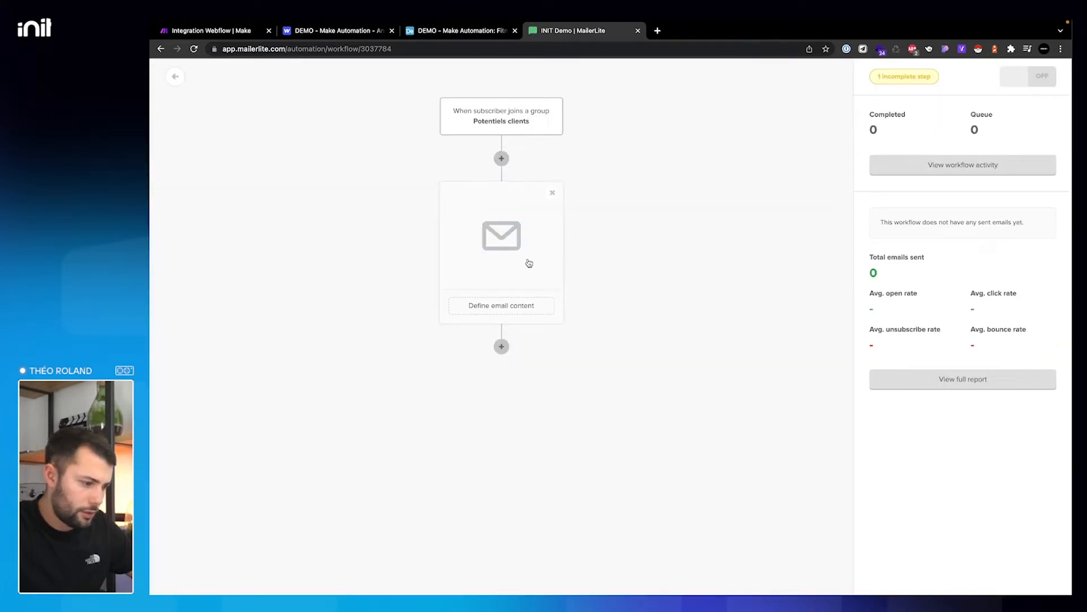
left_click(526, 262)
left_click(906, 140)
type("Mail de Bienvenue")
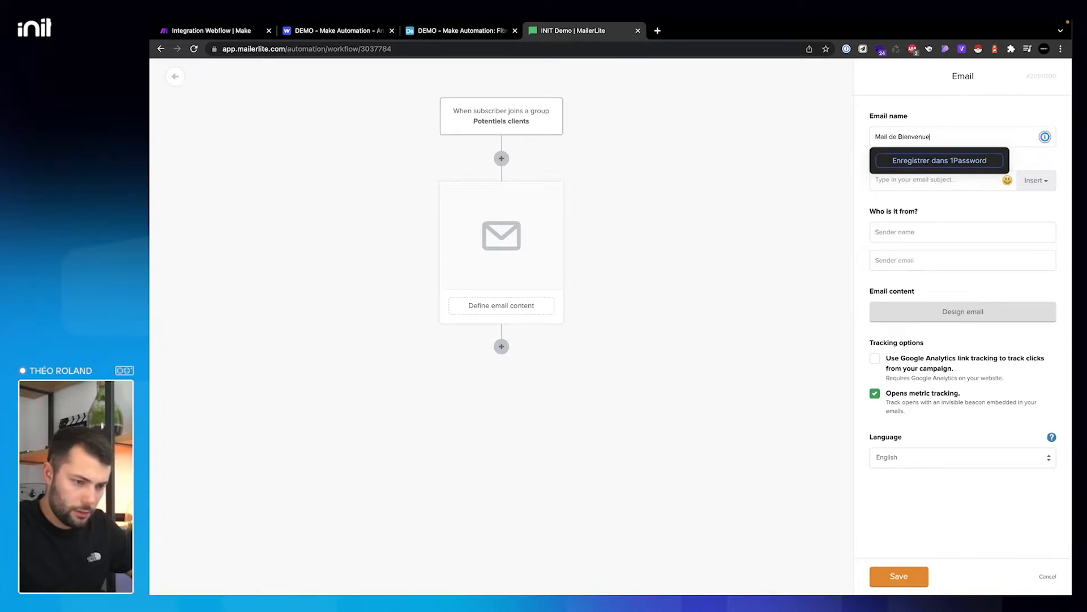
key("Tab")
type("Bien")
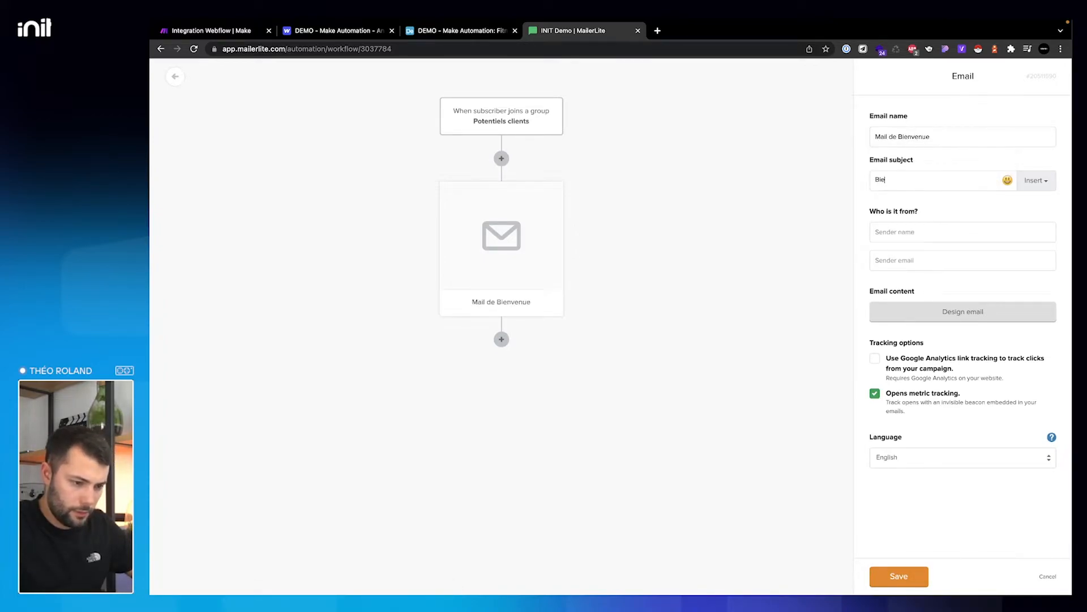
type("venue ch")
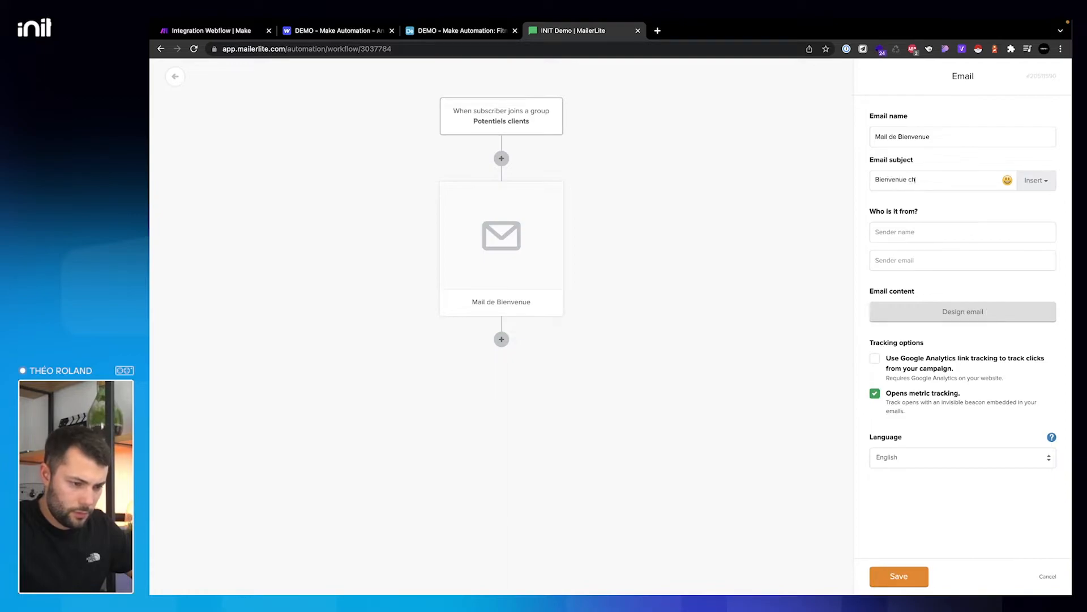
type("ez Fitnesso")
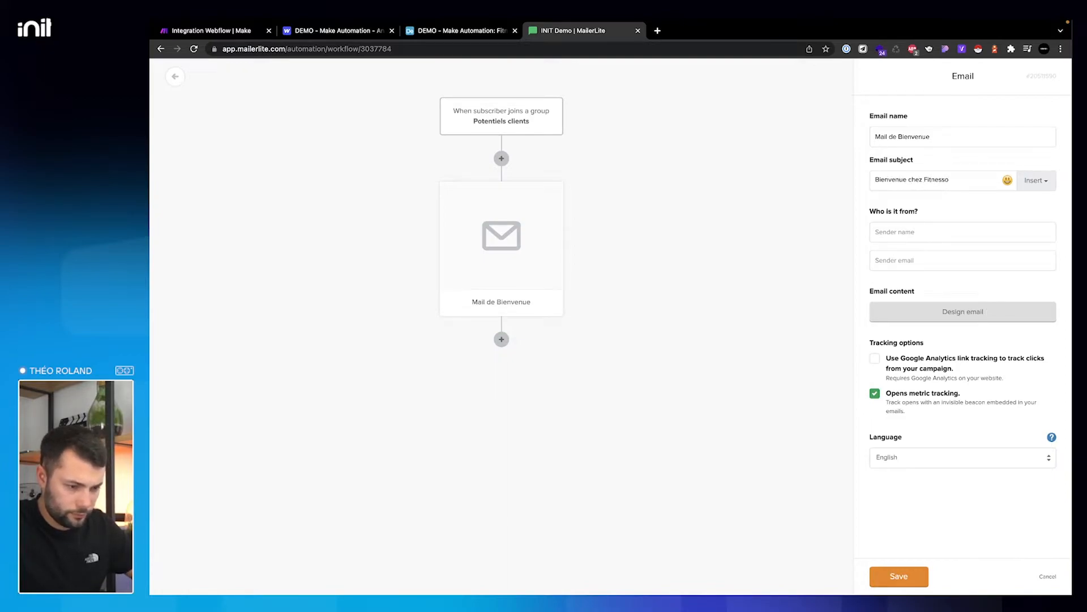
- Fill in the sender's name and end the subject with a 💪 emoji
left_click(917, 230)
type("Théo d")
type("e Fitnesso")
left_click(962, 179)
key("ctrl+super+space")
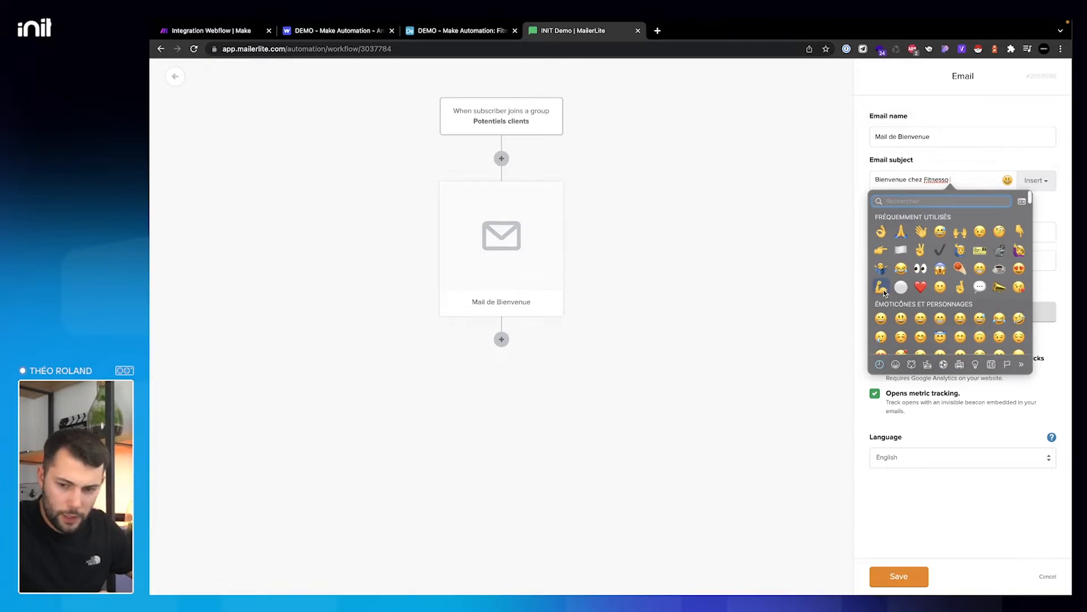
left_click(881, 287)
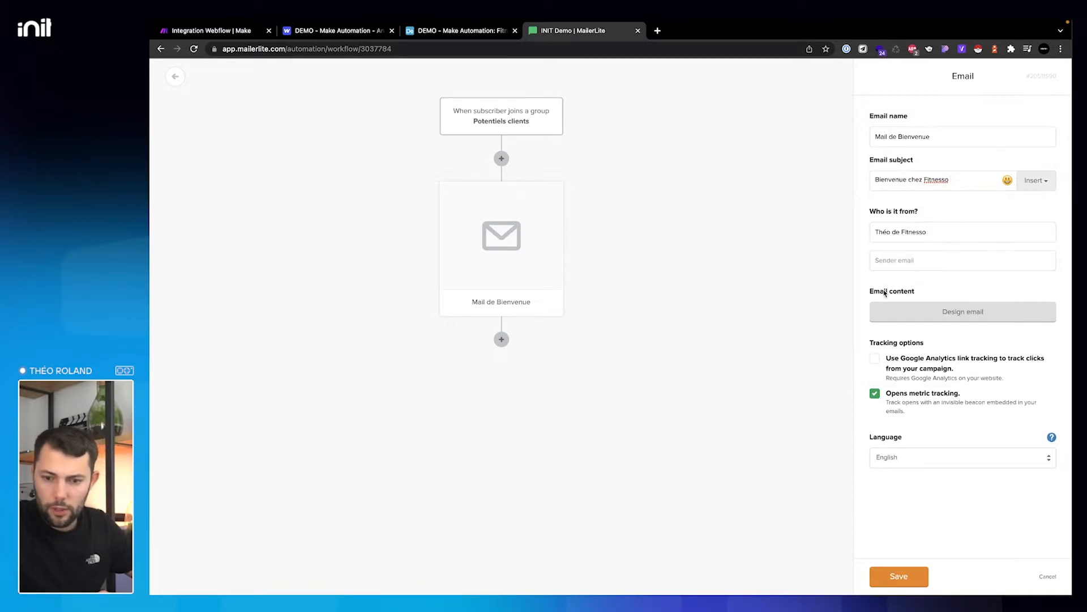
- Enter the sender's email address, set the language to Français, and open the email design page
left_click(917, 260)
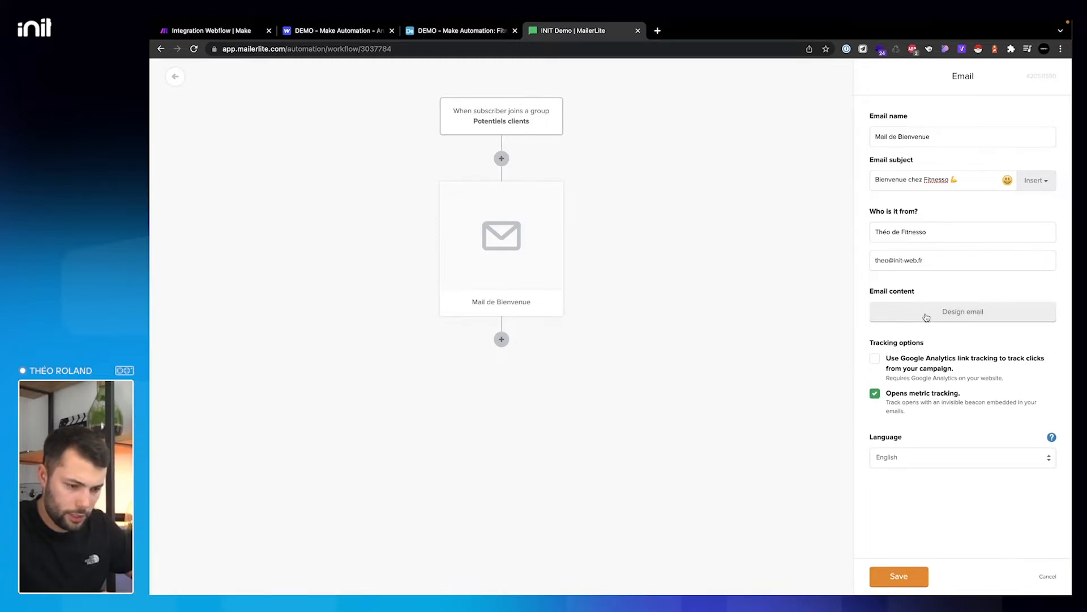
left_click(919, 457)
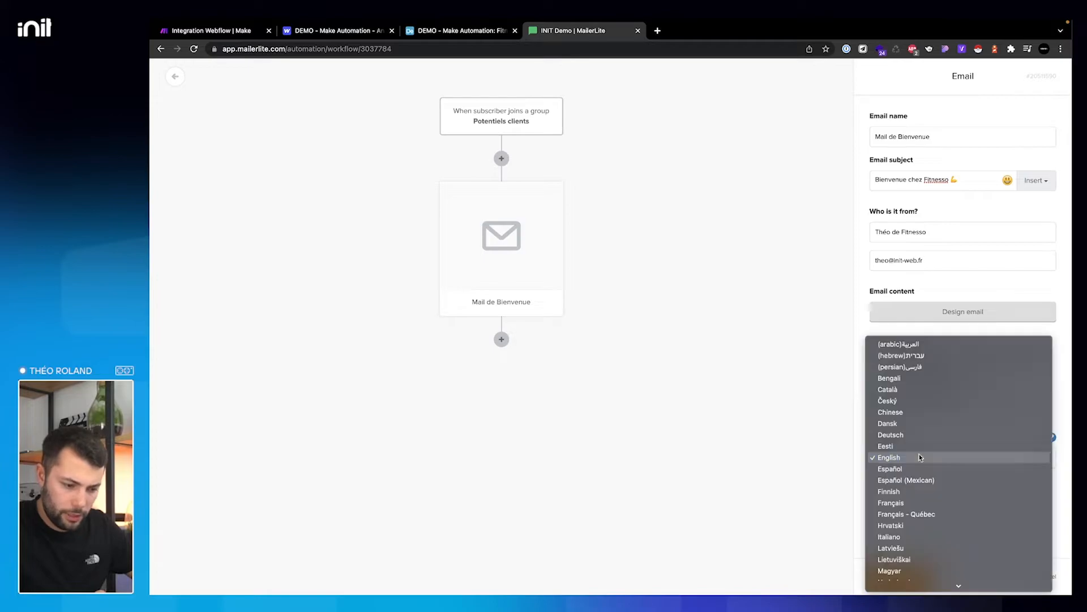
left_click(913, 503)
left_click(963, 312)
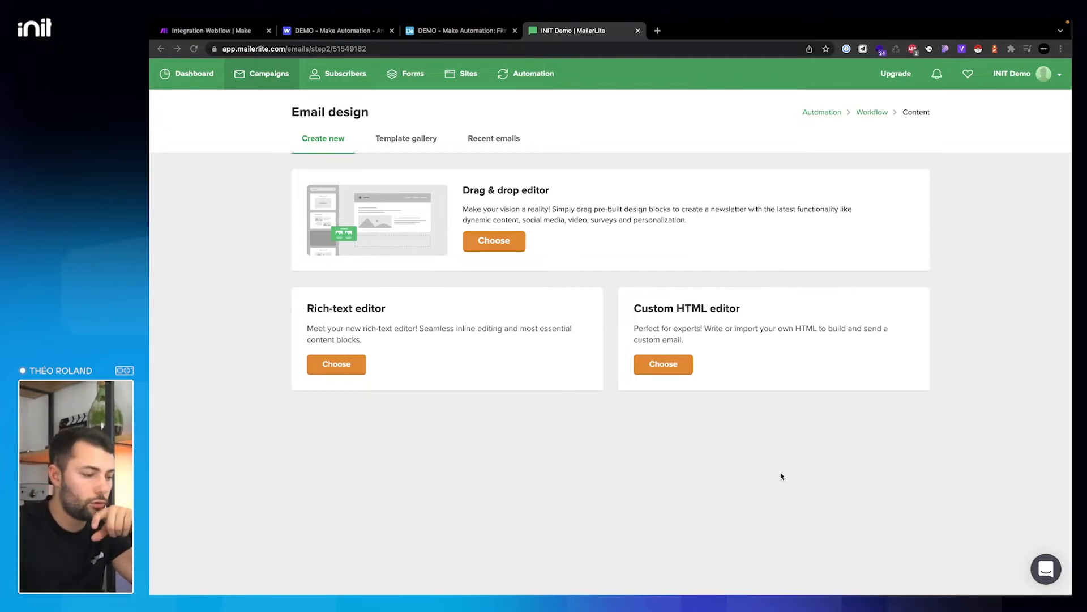
left_click(517, 78)
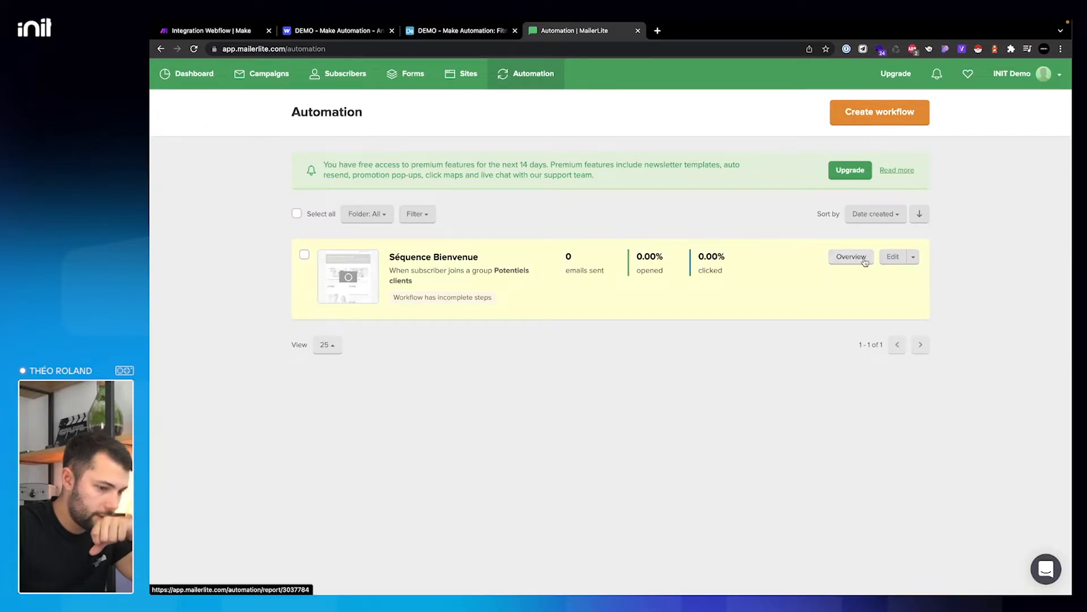
left_click(895, 258)
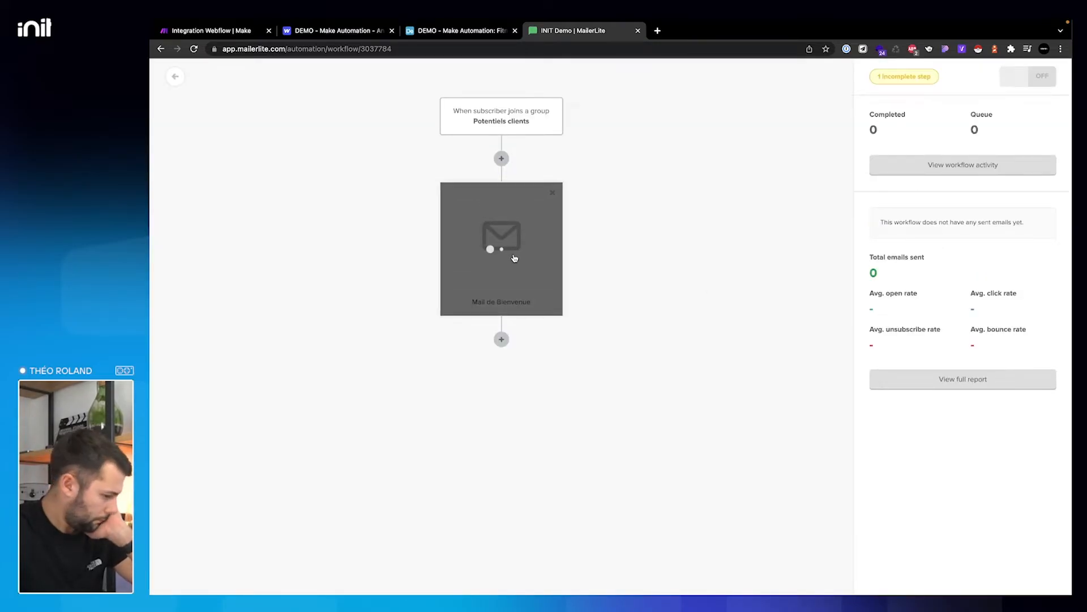
left_click(514, 258)
left_click(964, 311)
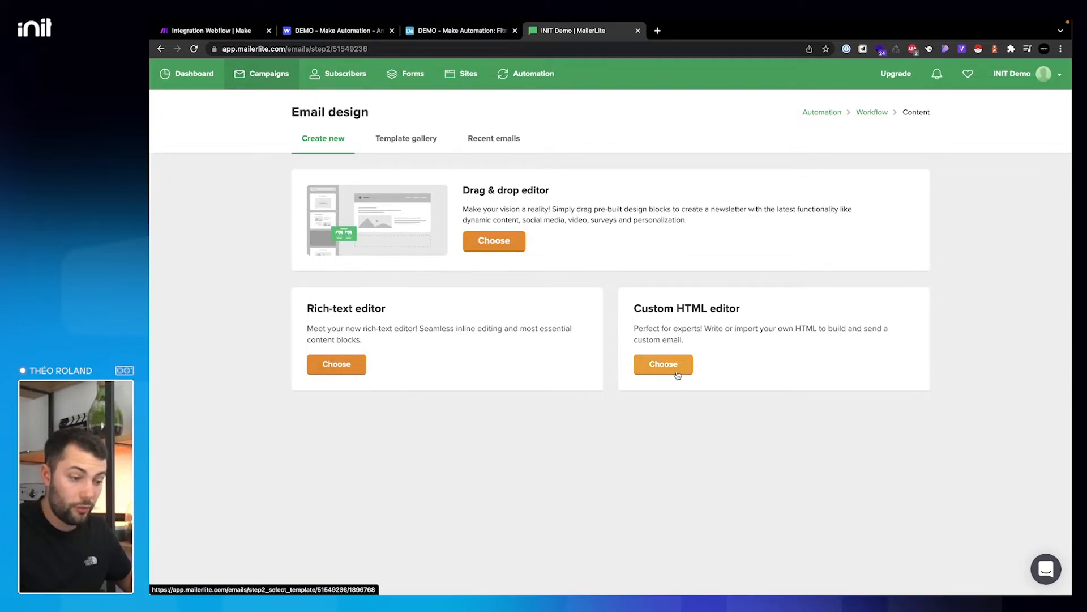
- Browse the ready-made email templates in the Template gallery
left_click(411, 152)
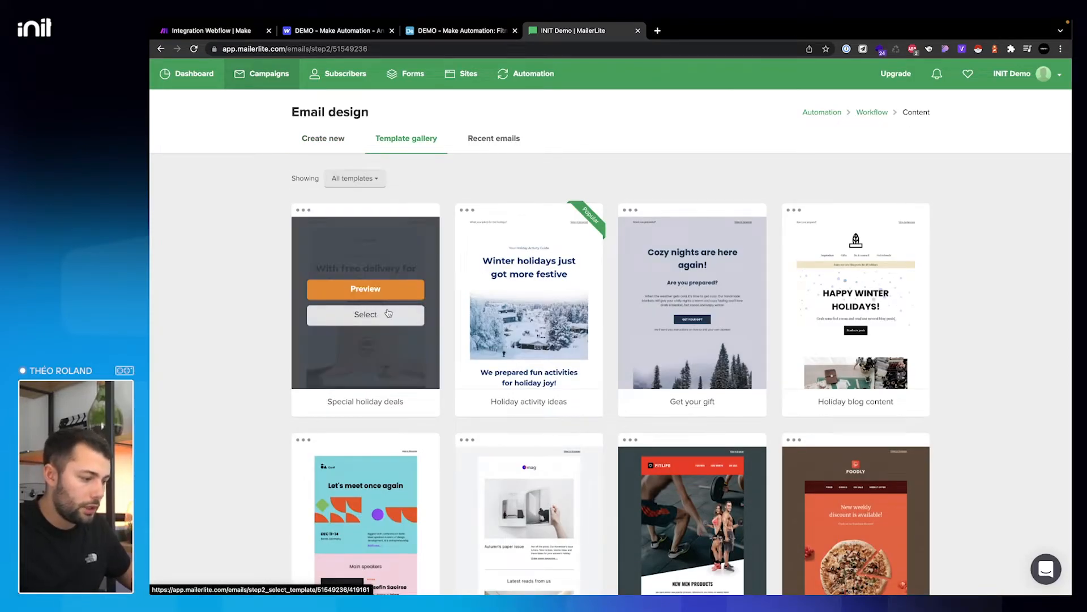
scroll(526, 428, "down", 4)
scroll(525, 428, "up", 4)
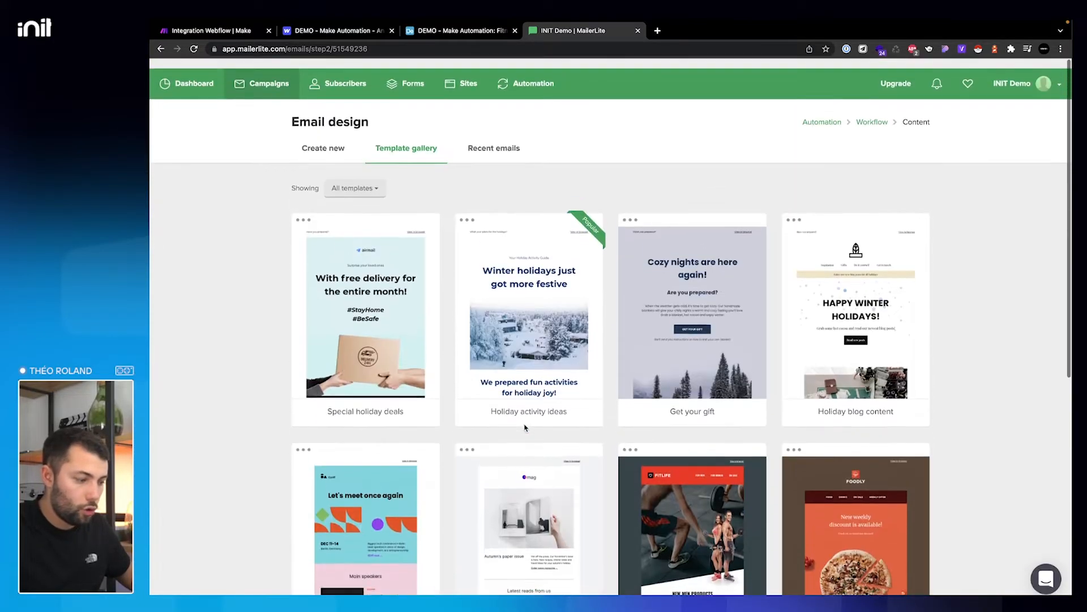
scroll(556, 436, "down", 6)
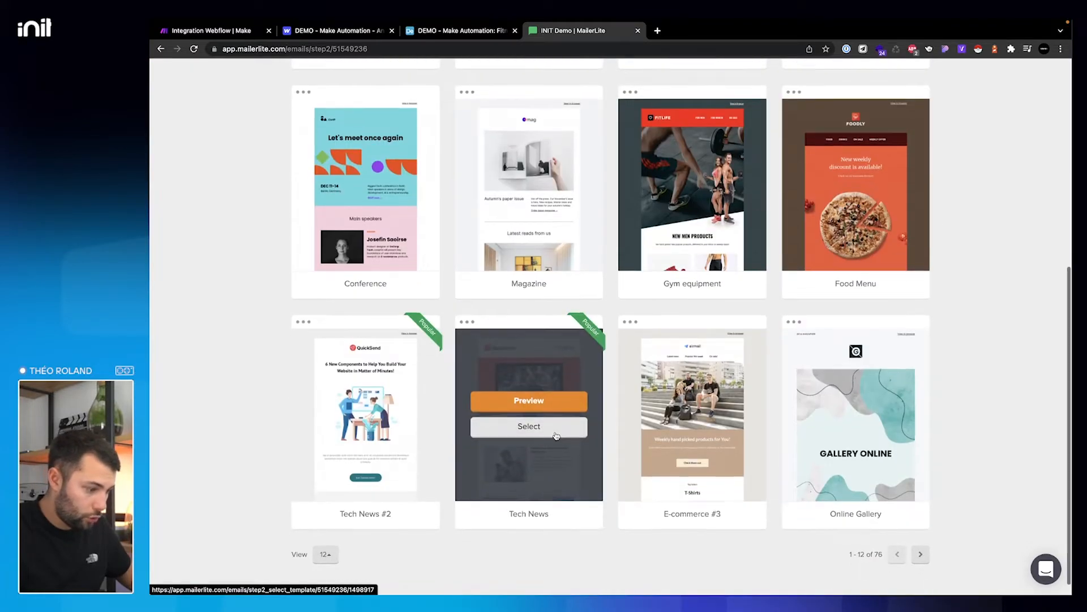
scroll(556, 436, "up", 2)
scroll(556, 436, "down", 2)
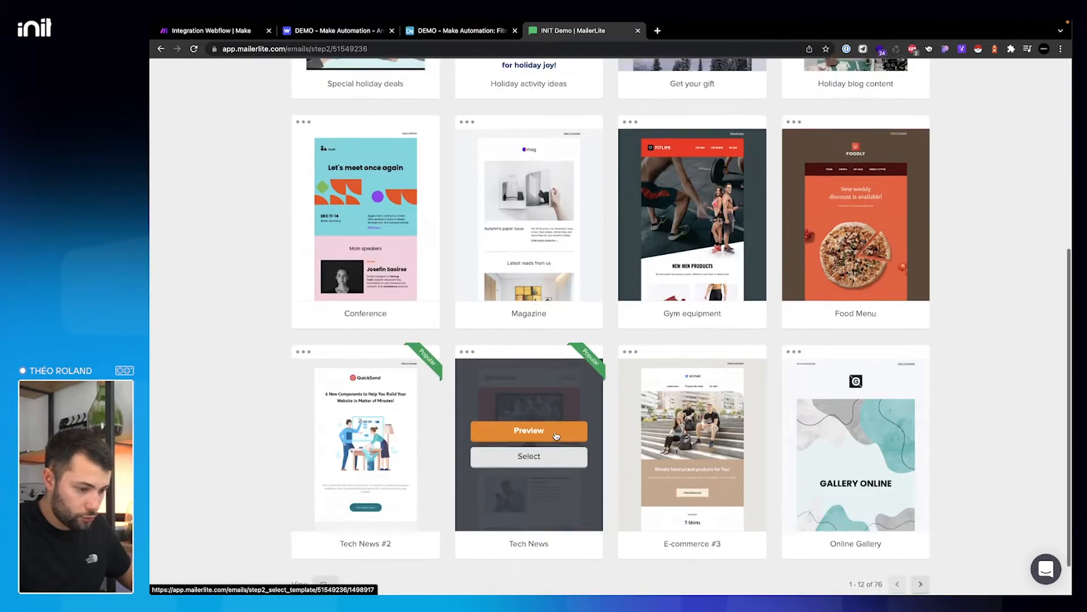
scroll(556, 435, "up", 6)
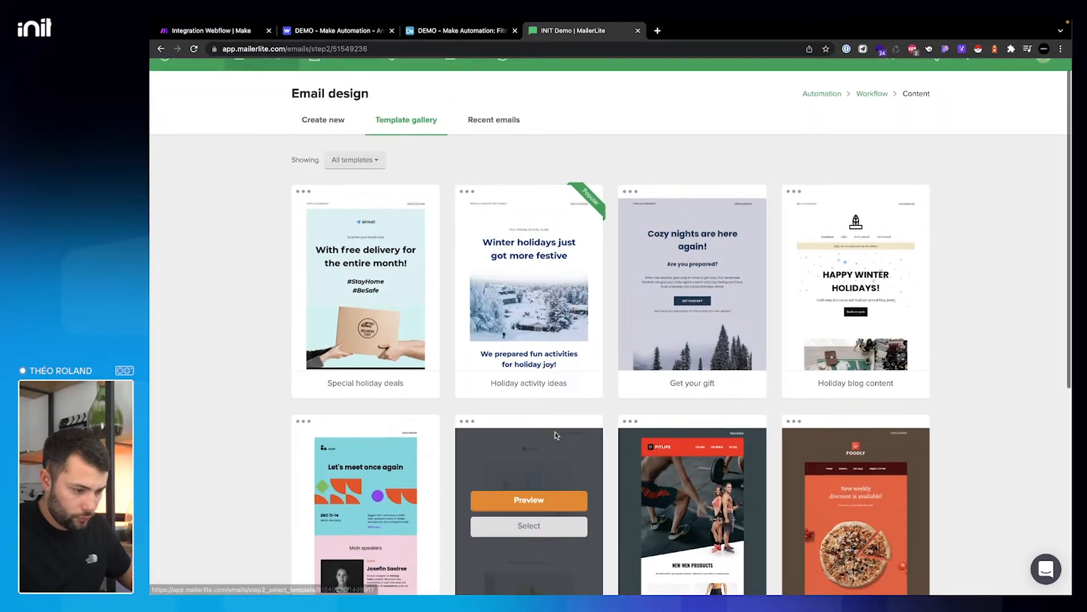
left_click(332, 122)
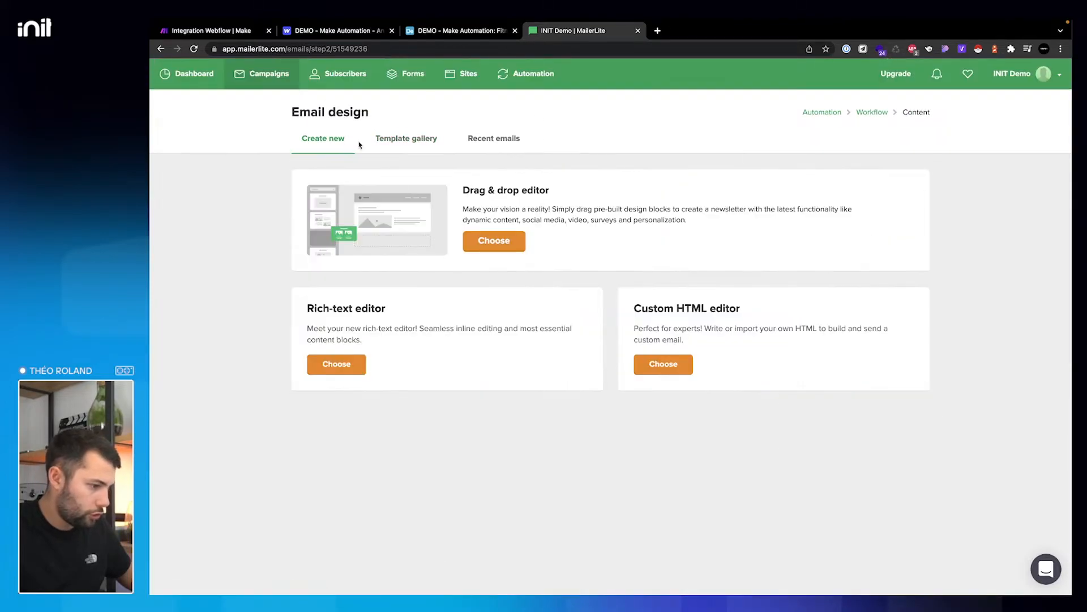
left_click(420, 139)
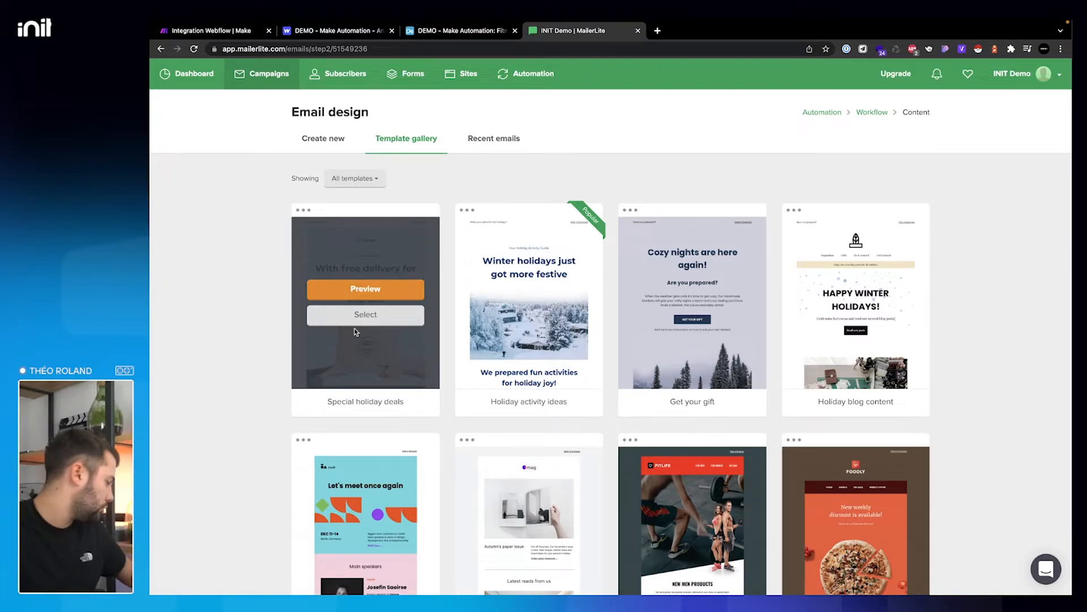
scroll(536, 329, "down", 2)
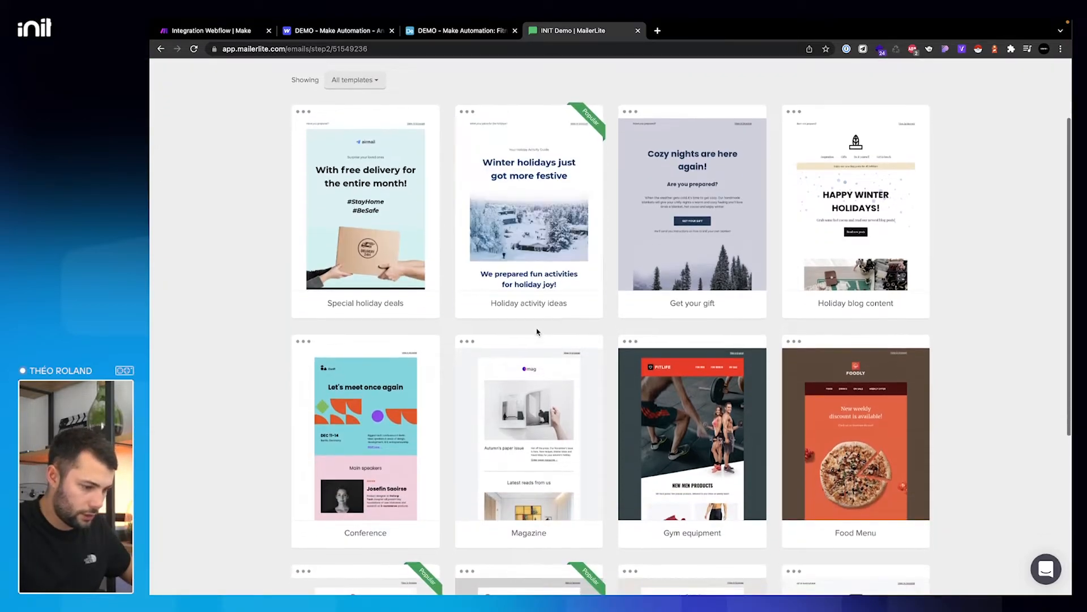
scroll(538, 332, "down", 1)
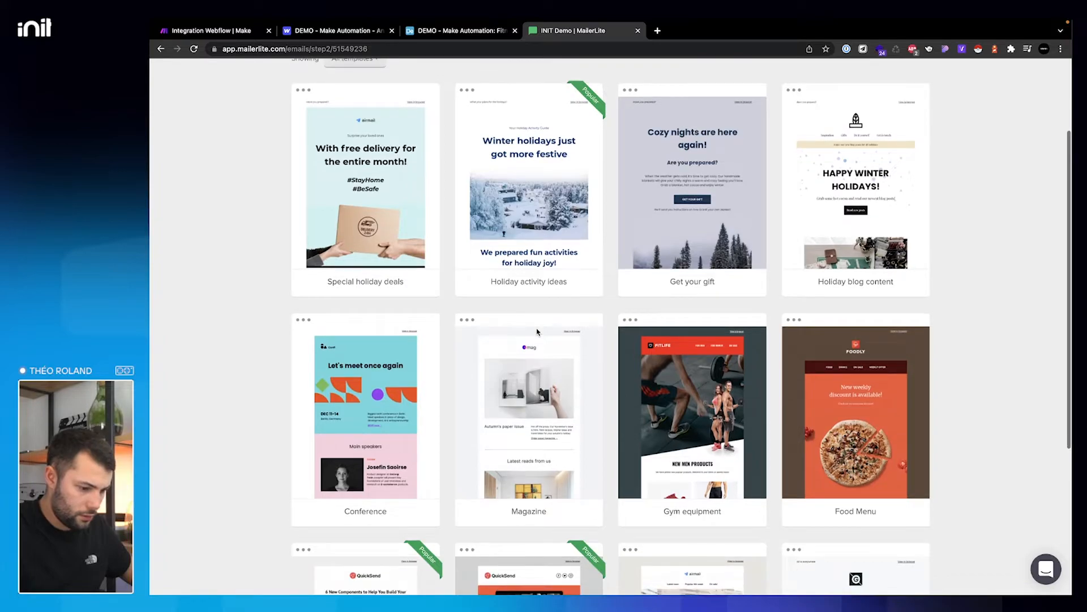
scroll(537, 332, "up", 2)
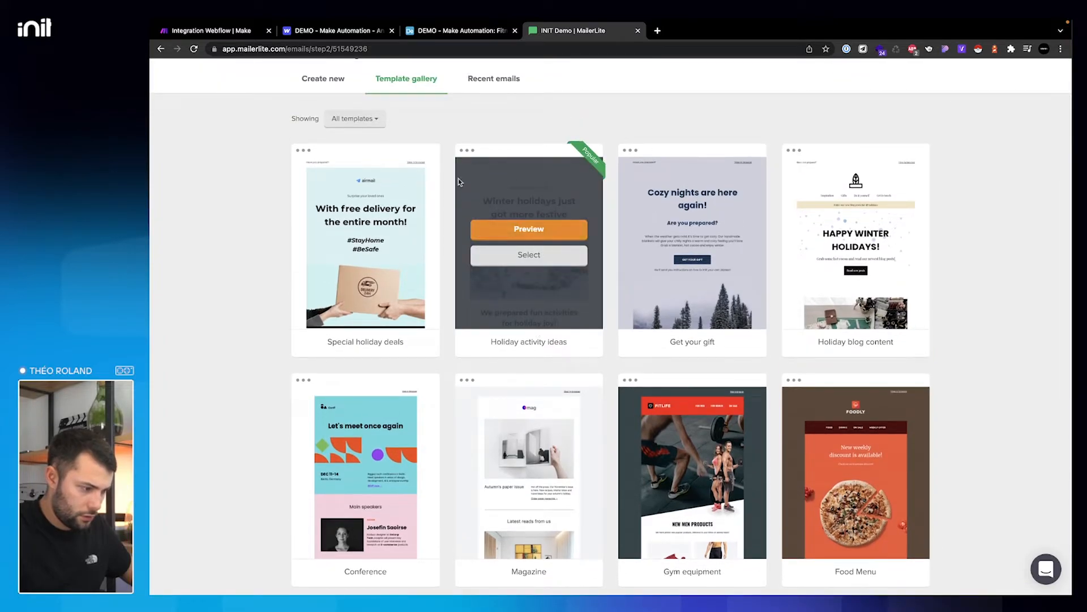
- Filter the template gallery to the Healthcare and Wellness category
left_click(355, 118)
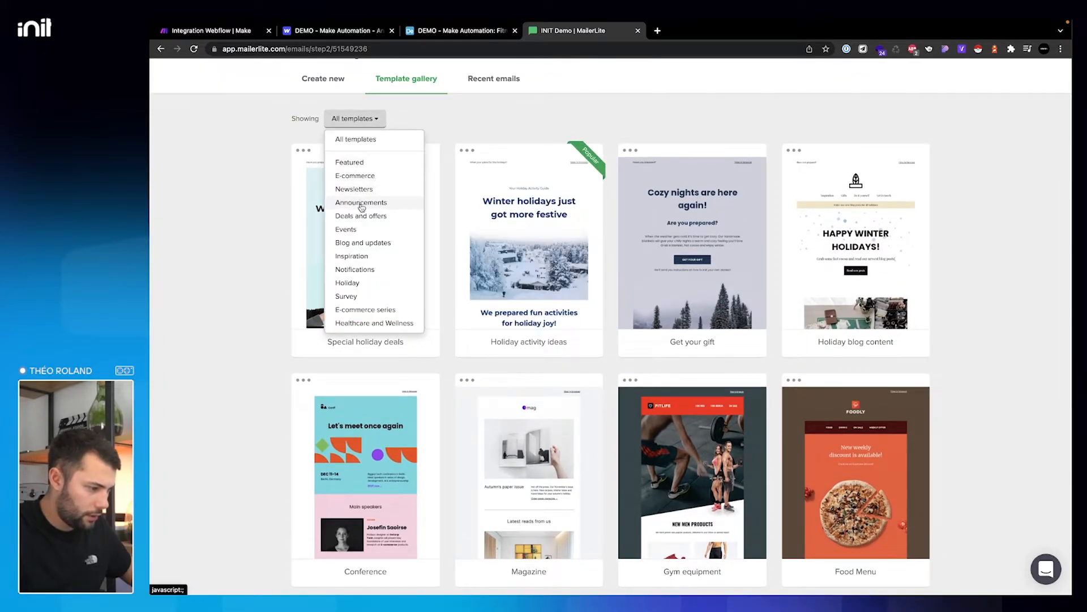
scroll(361, 207, "down", 1)
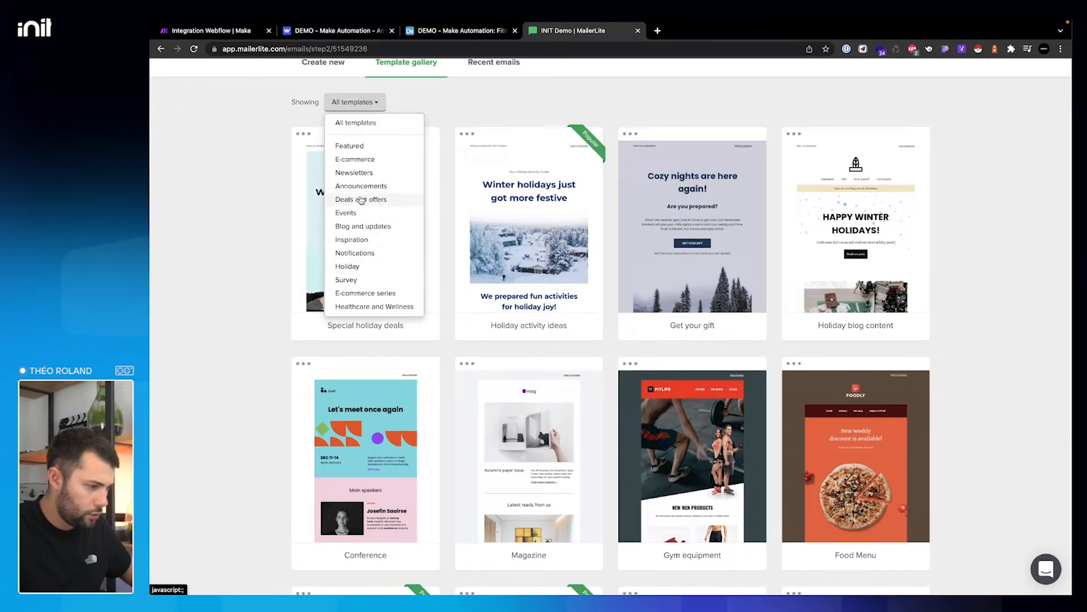
left_click(361, 186)
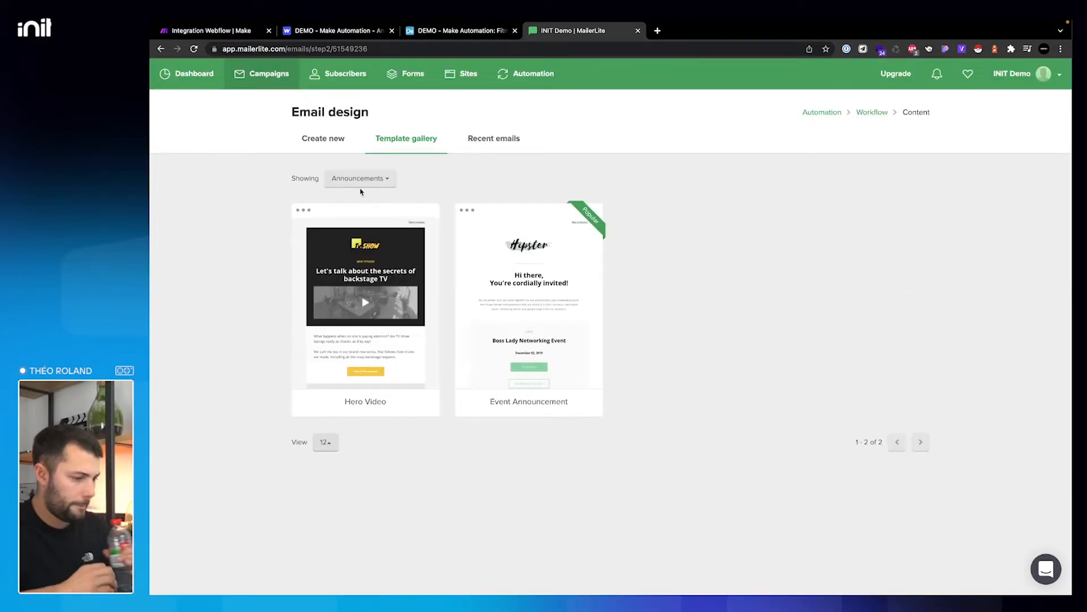
left_click(361, 187)
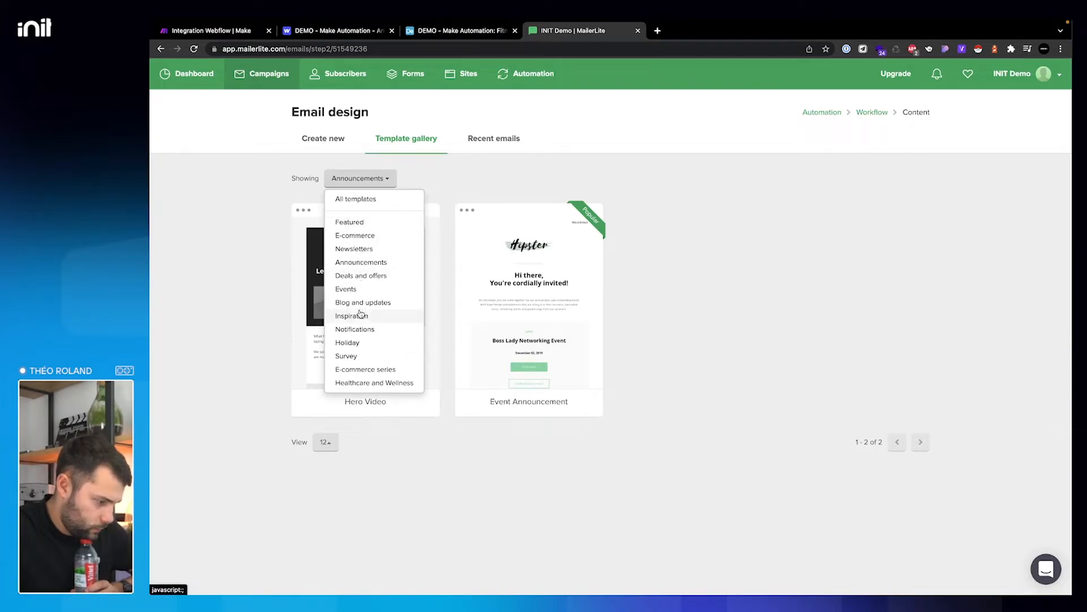
left_click(374, 383)
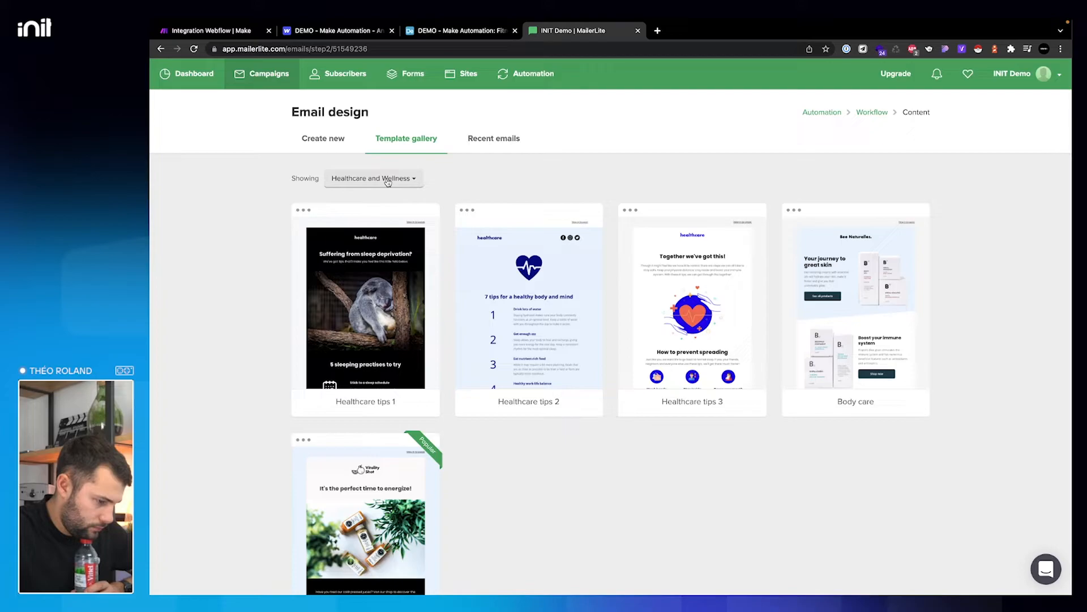
mouse_move(374, 305)
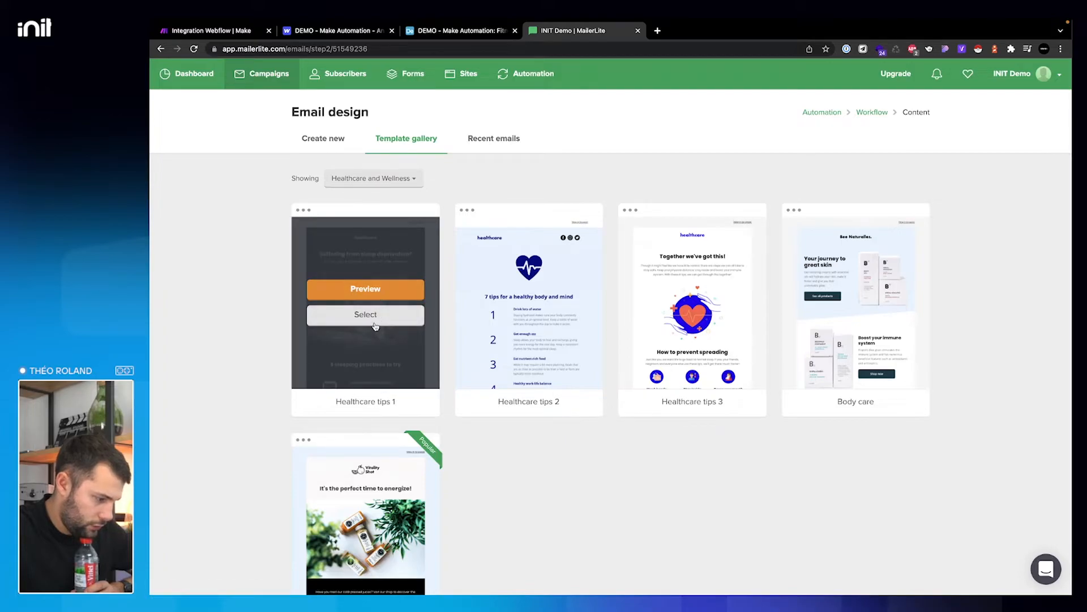
- Use the Healthcare tips 1 template and delete its sleeping-practices block
left_click(370, 315)
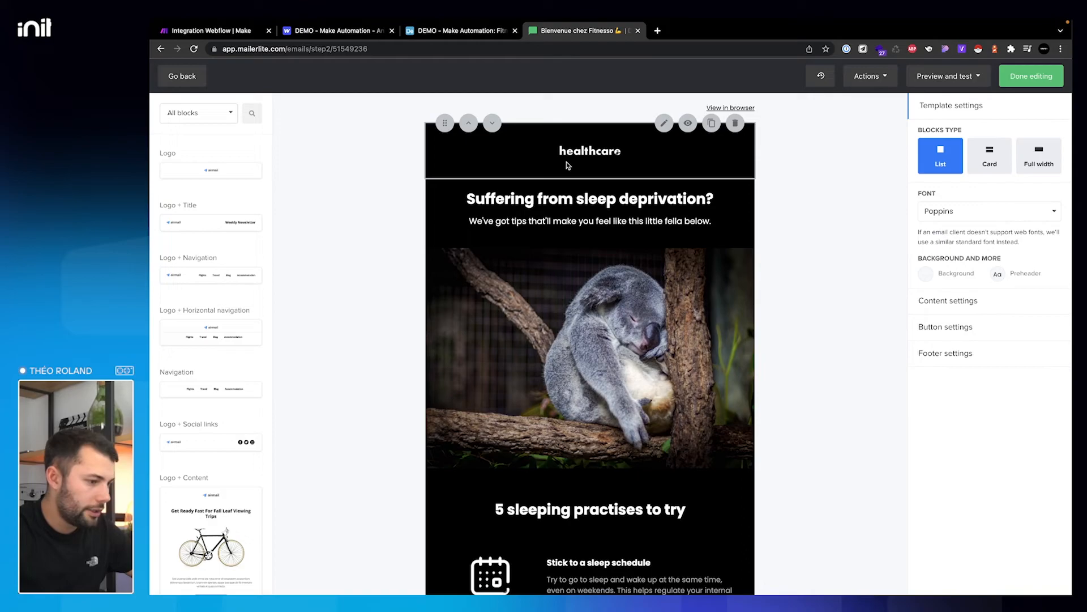
left_click(590, 194)
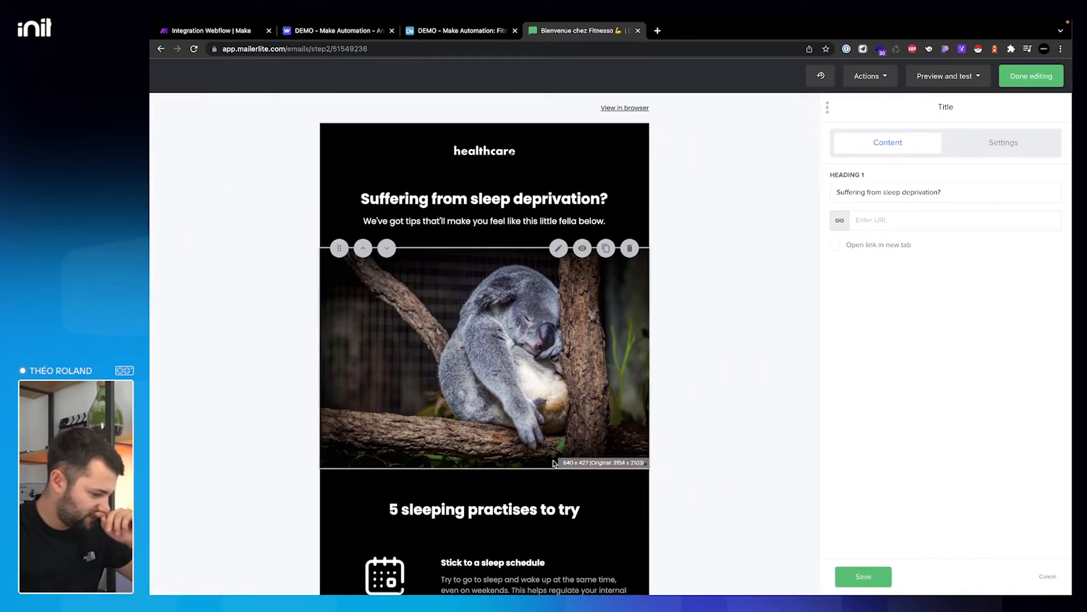
left_click(629, 469)
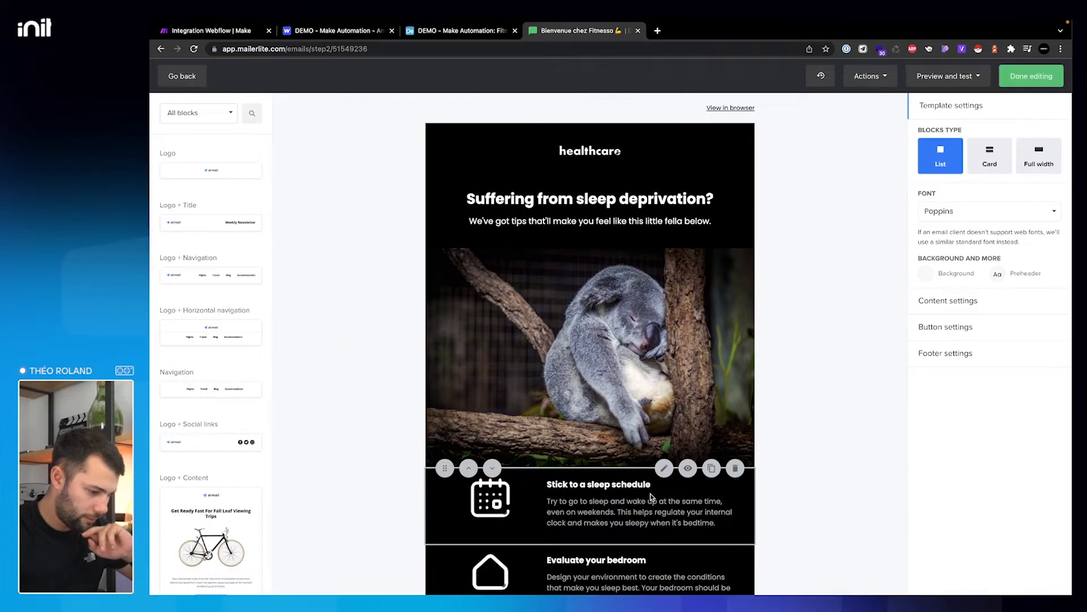
- Change the main heading text to 'Bienvenue {name} !' and save it
left_click(667, 182)
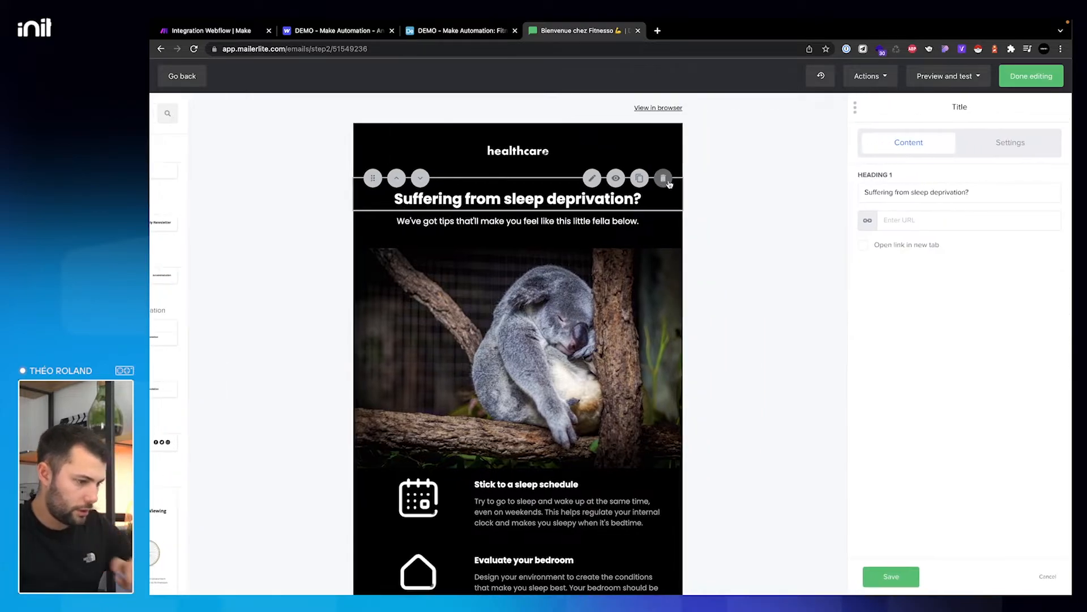
left_click_drag(941, 192, 832, 190)
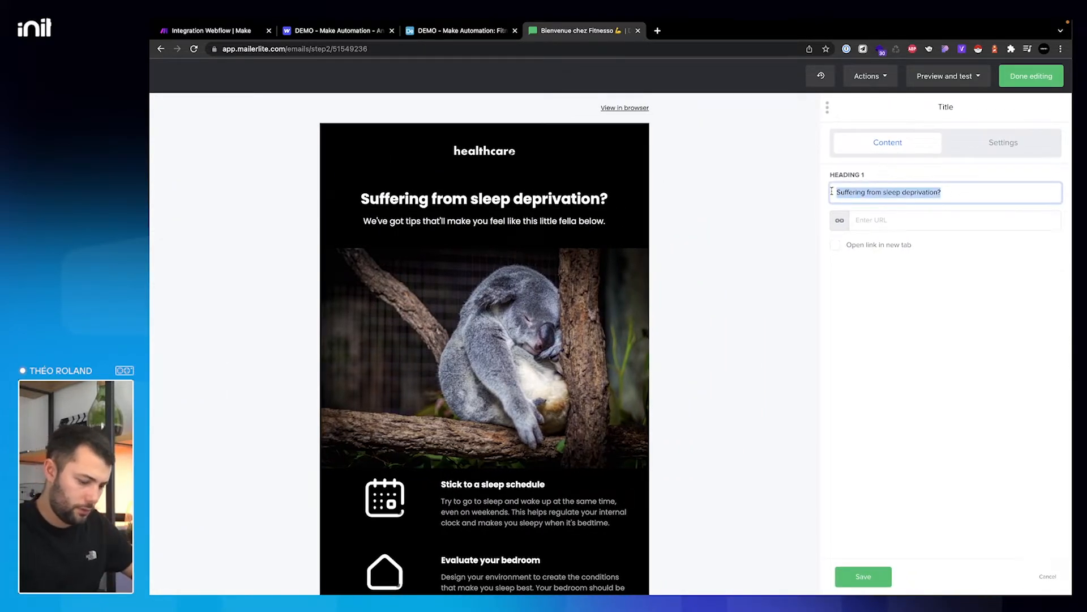
type("Bienvnue")
key("BackSpace")
key("BackSpace")
key("BackSpace")
type("enue")
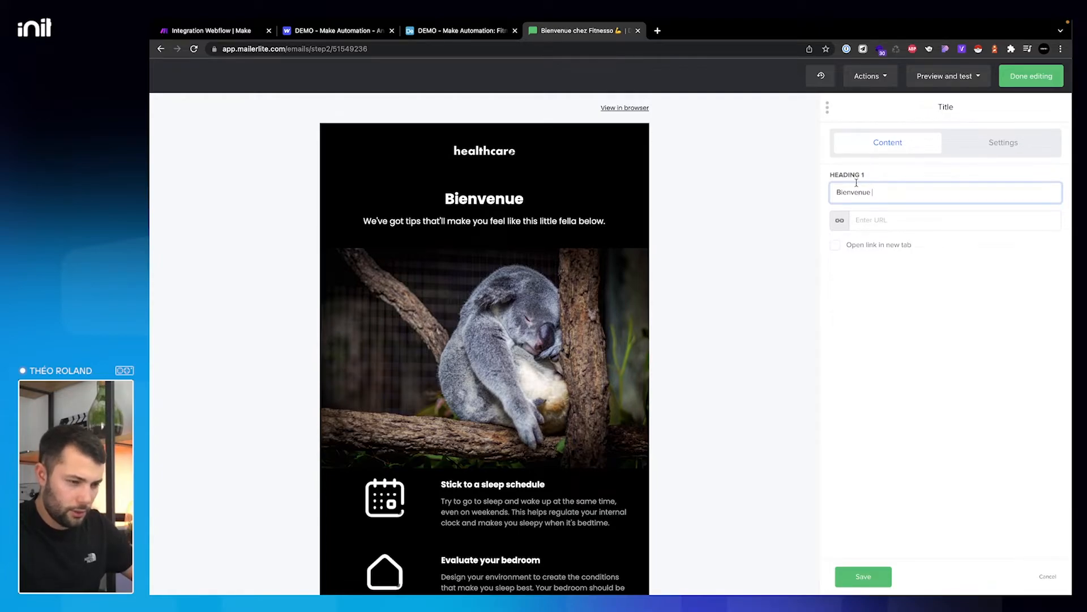
scroll(509, 367, "down", 8)
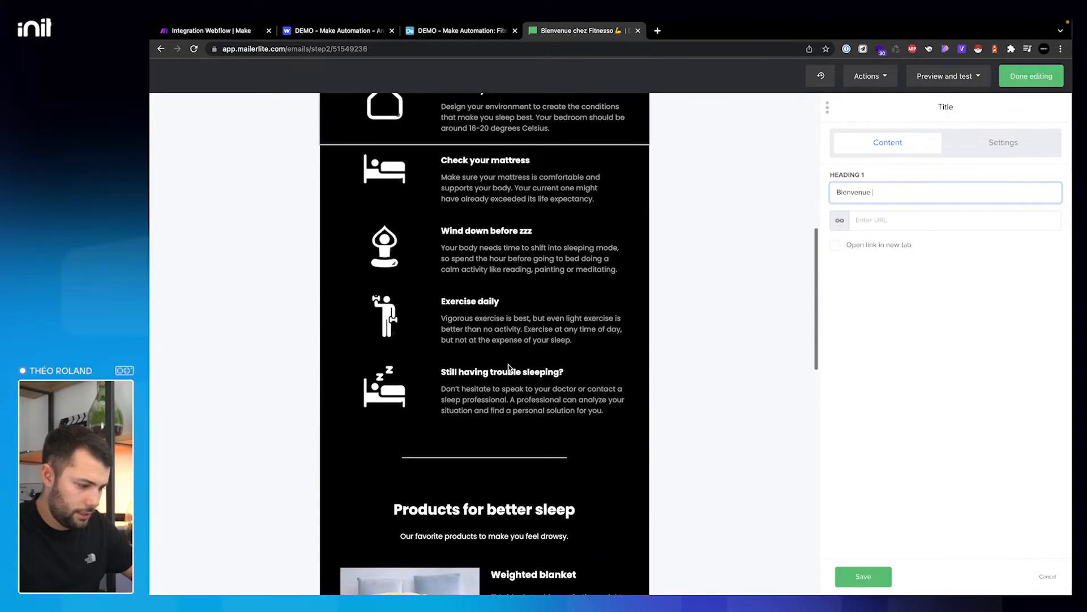
scroll(509, 367, "down", 4)
scroll(508, 365, "up", 12)
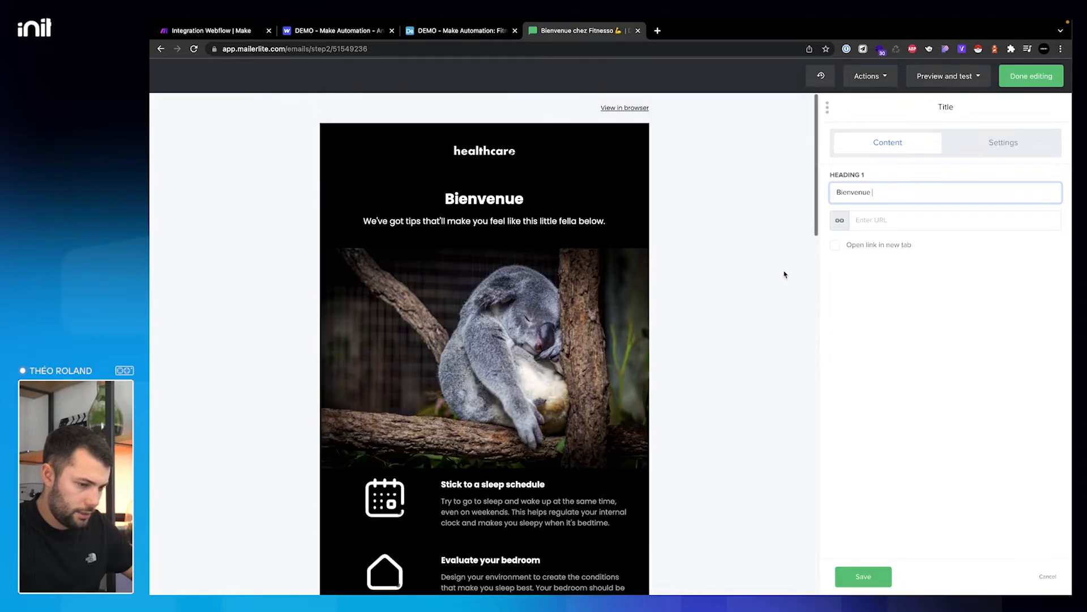
type("{")
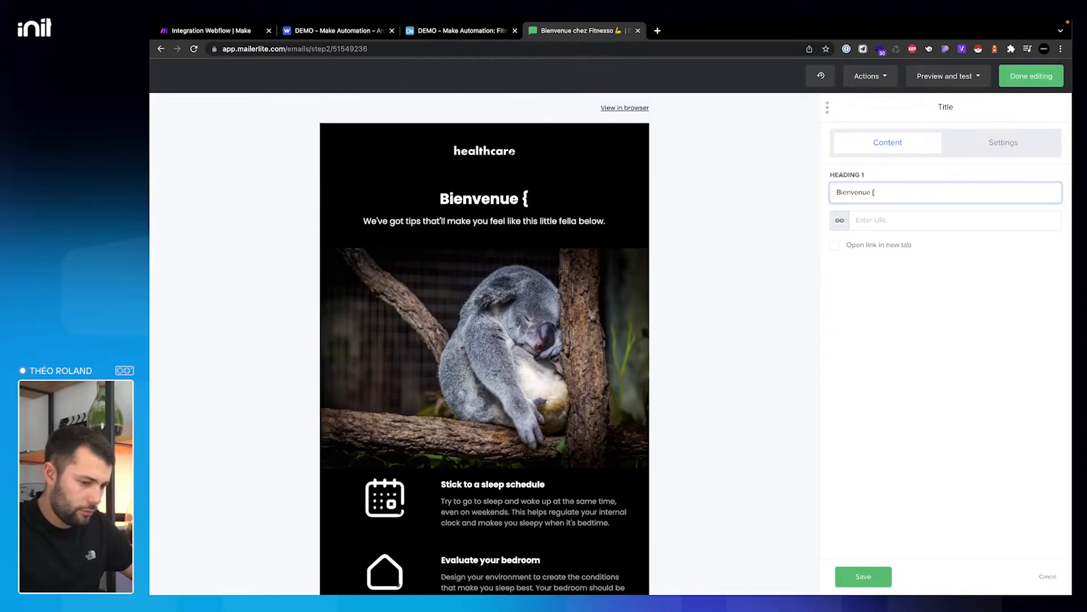
type("name")
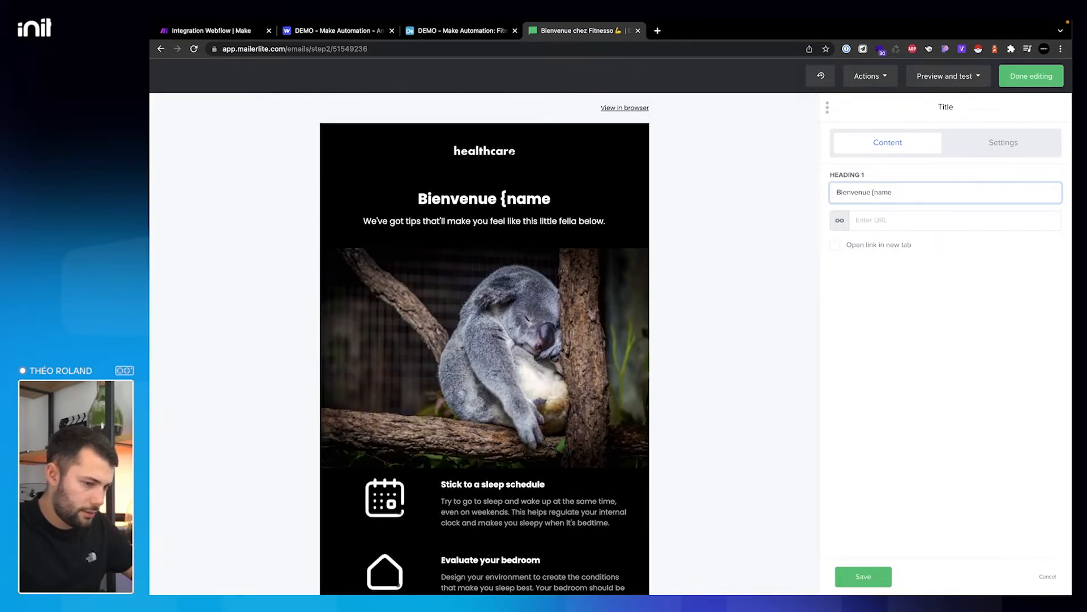
type("}")
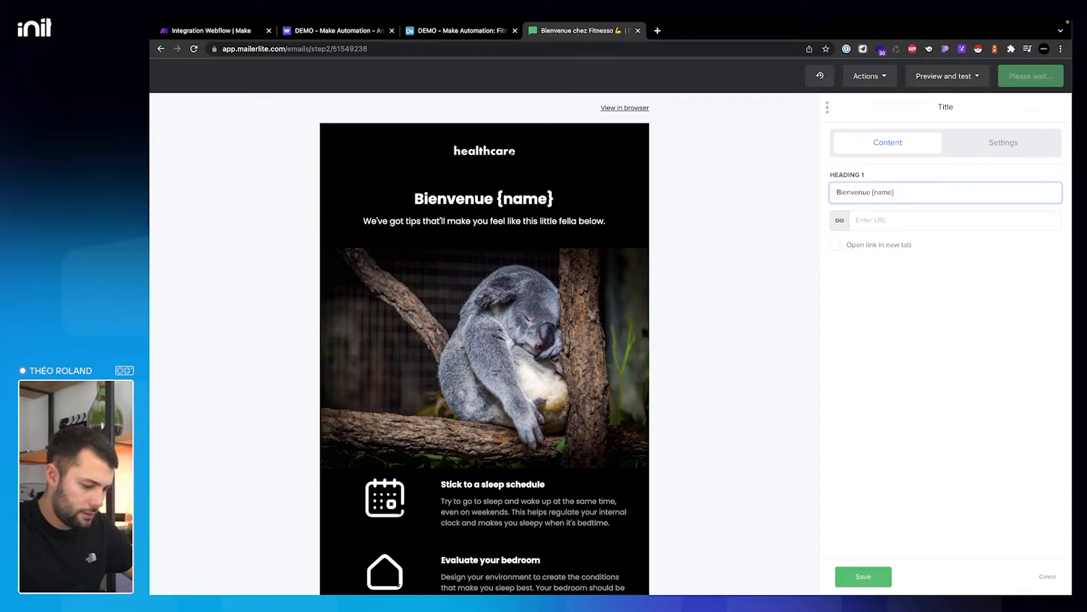
type(" !")
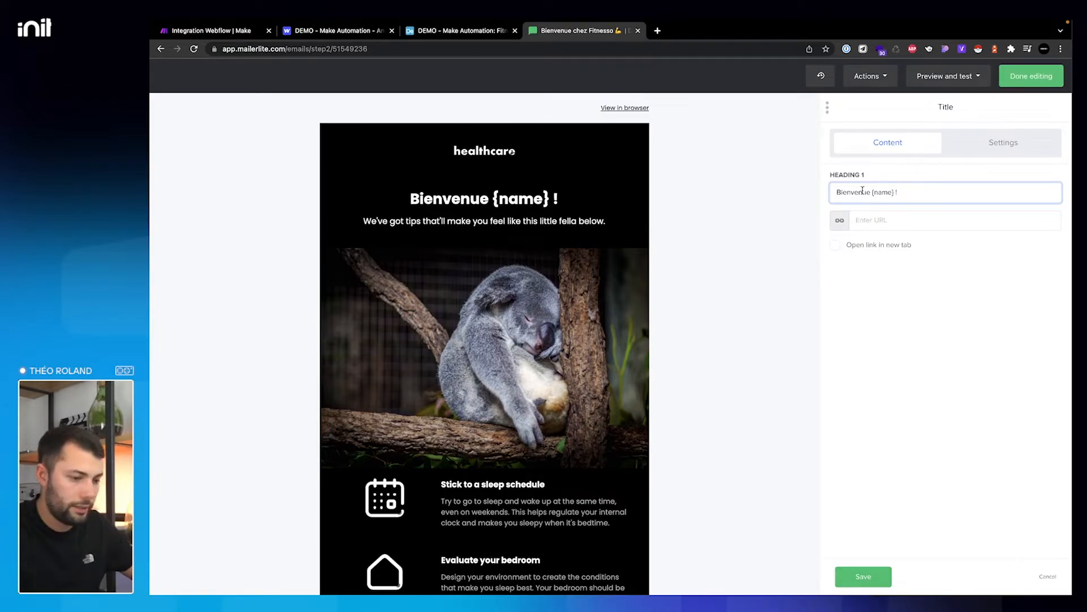
left_click(864, 576)
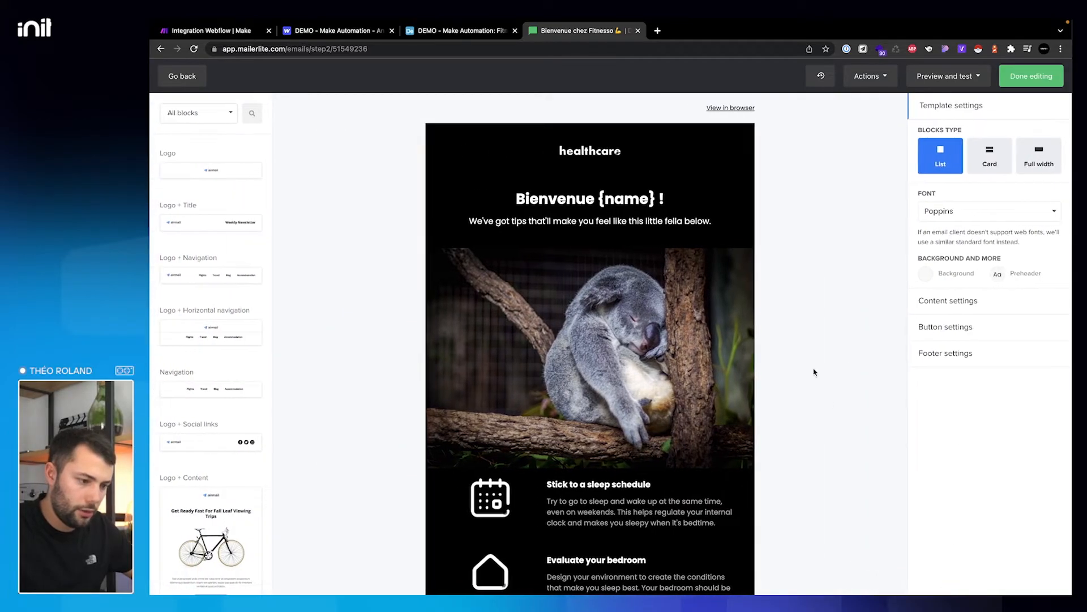
- Replace the subtitle sentence with 'Nous t'attendions. Prépare toi pour le sport !'
left_click(668, 221)
left_click(943, 226)
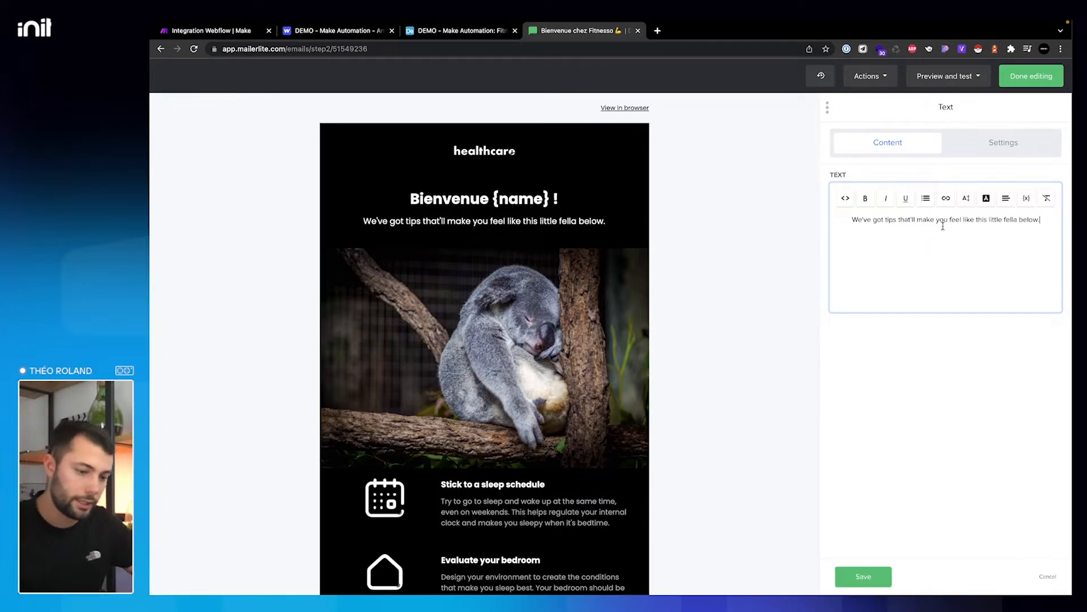
triple_click(943, 226)
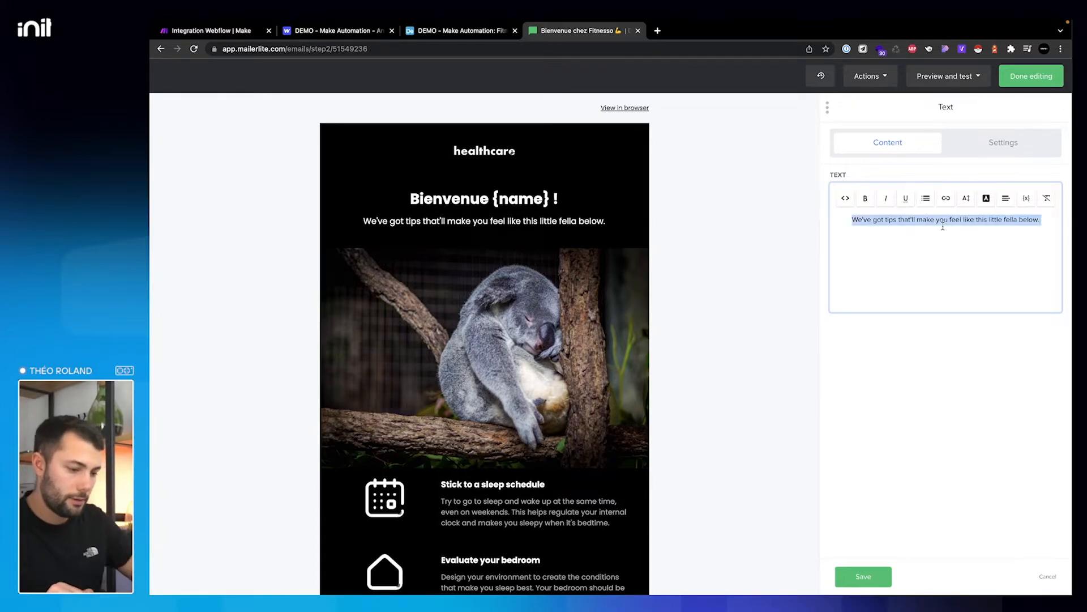
type("Nous")
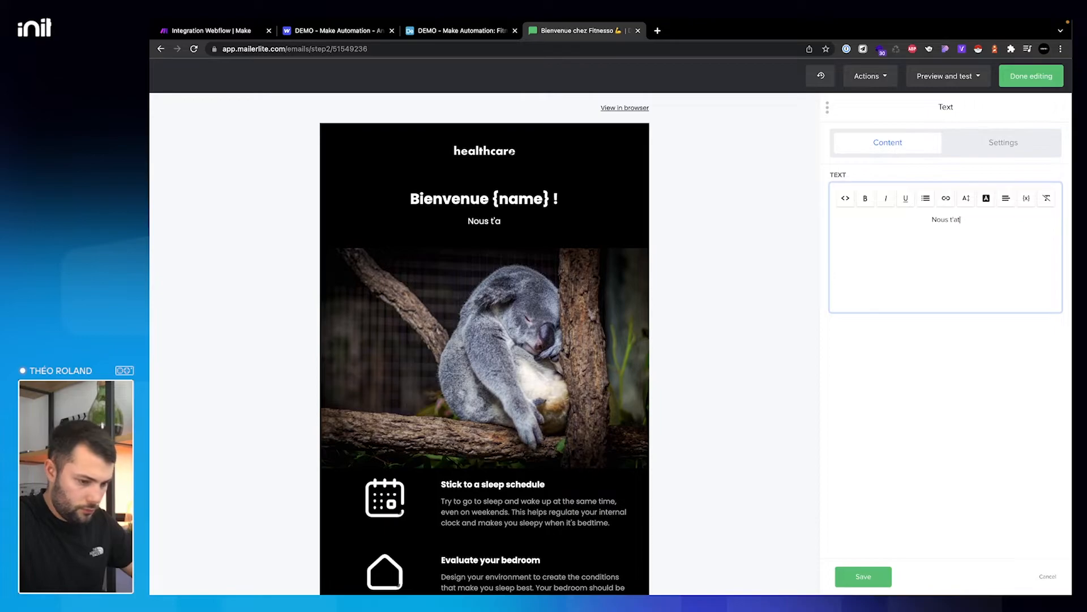
type("t'attendiosn. ")
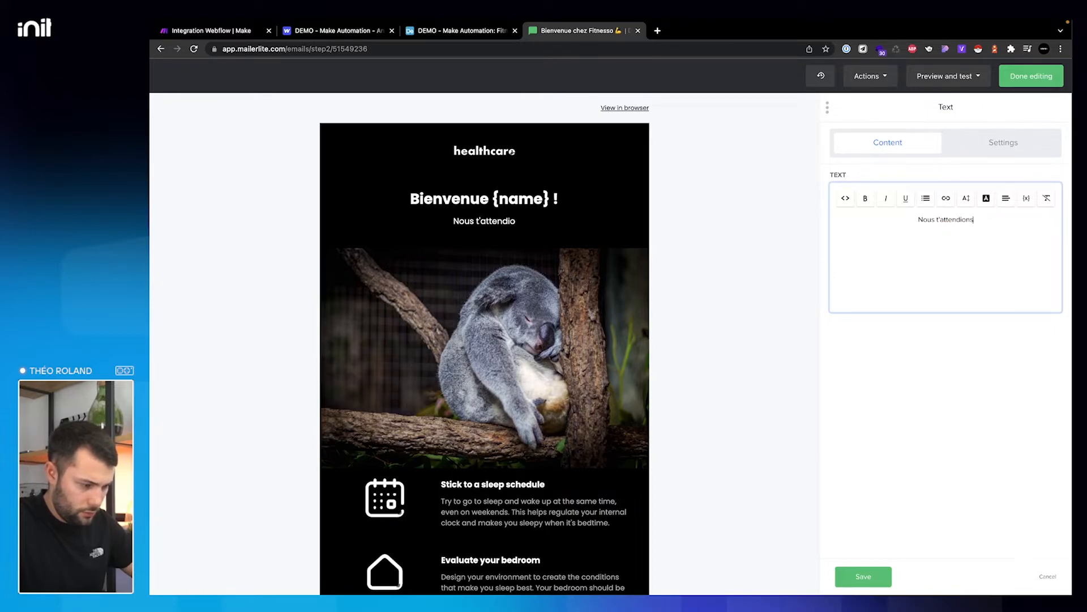
type("Prépare toi pour le sp")
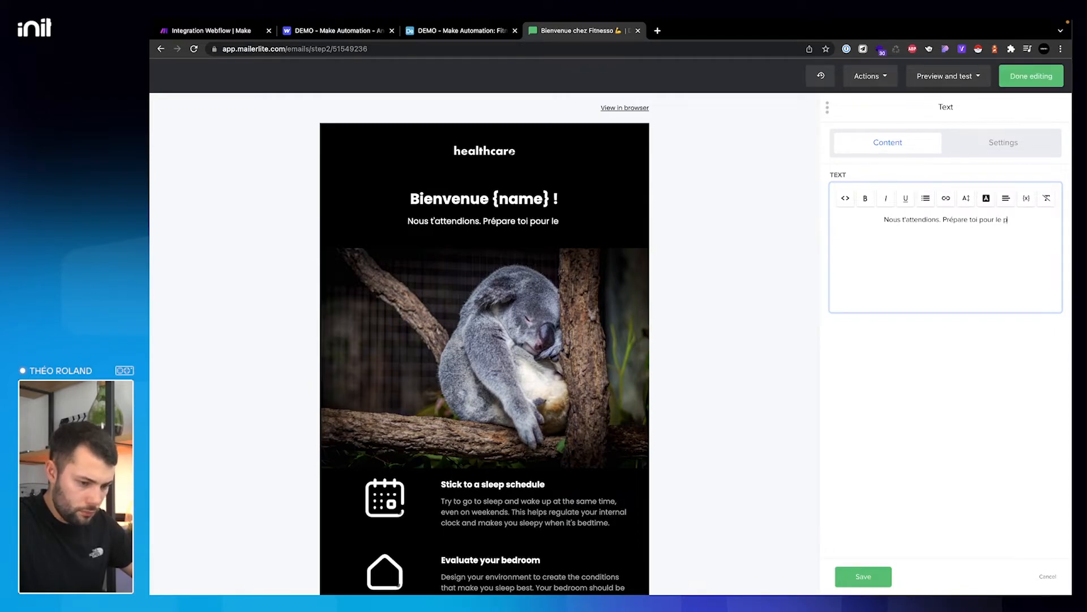
type("ort !")
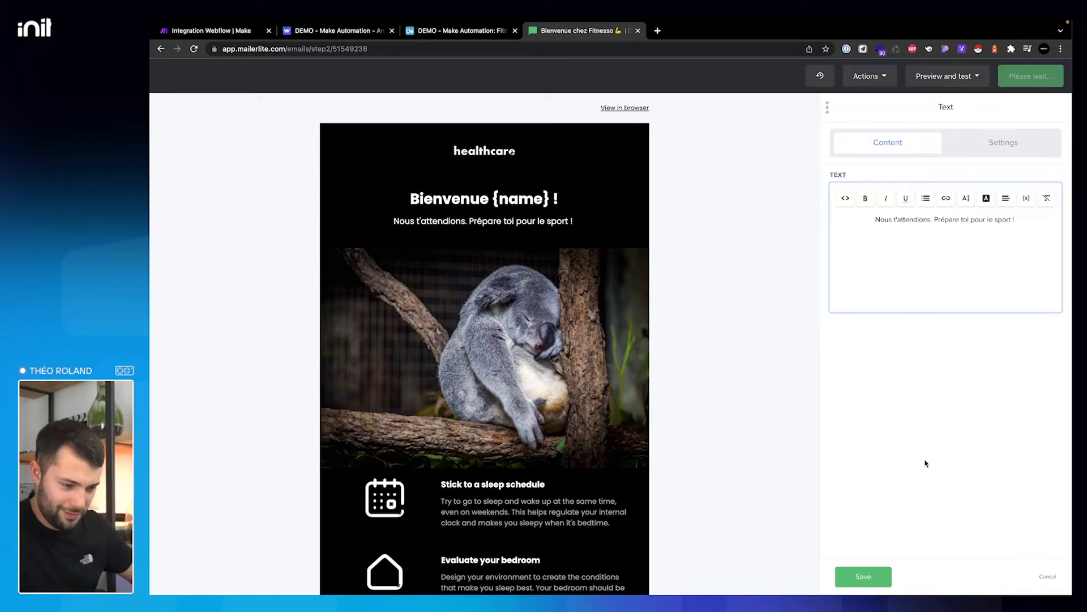
- Save the subtitle and delete the sleep-product blocks, their heading, divider and tagline
left_click(863, 576)
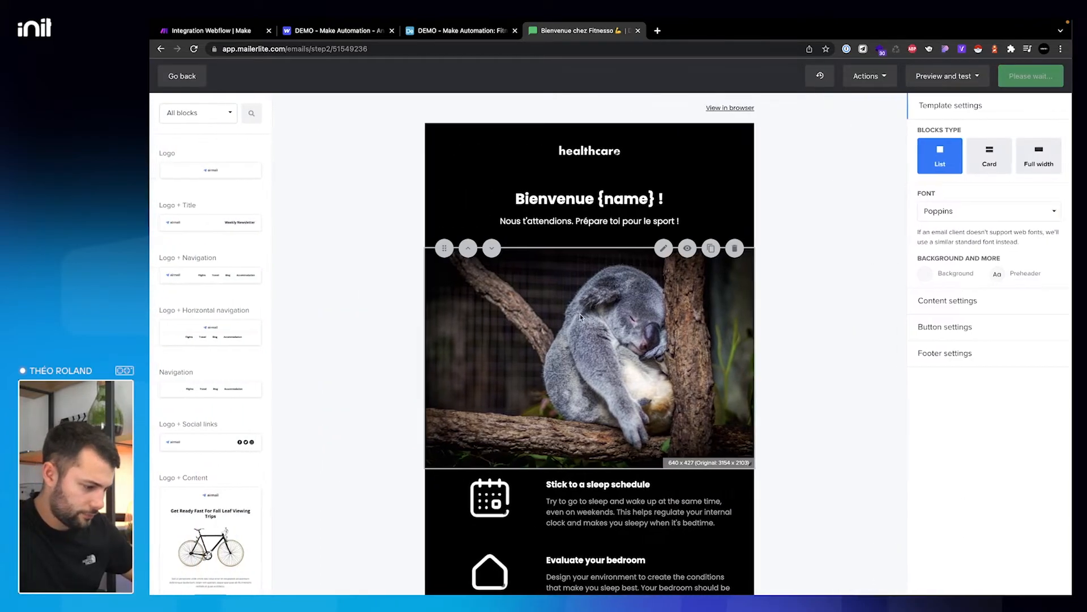
scroll(580, 314, "down", 8)
scroll(665, 407, "down", 6)
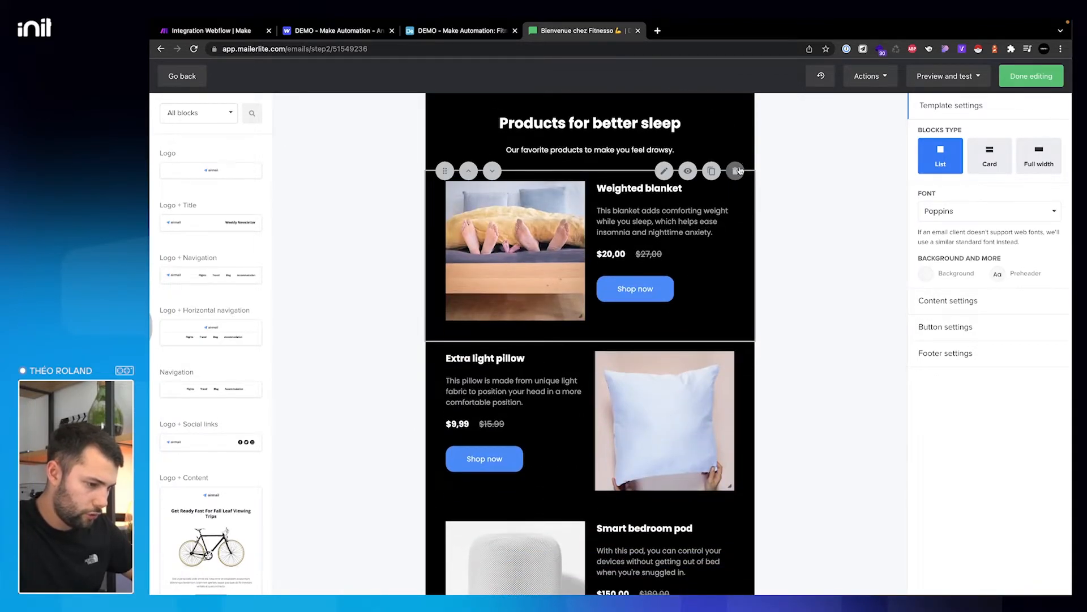
left_click(736, 170)
left_click(736, 172)
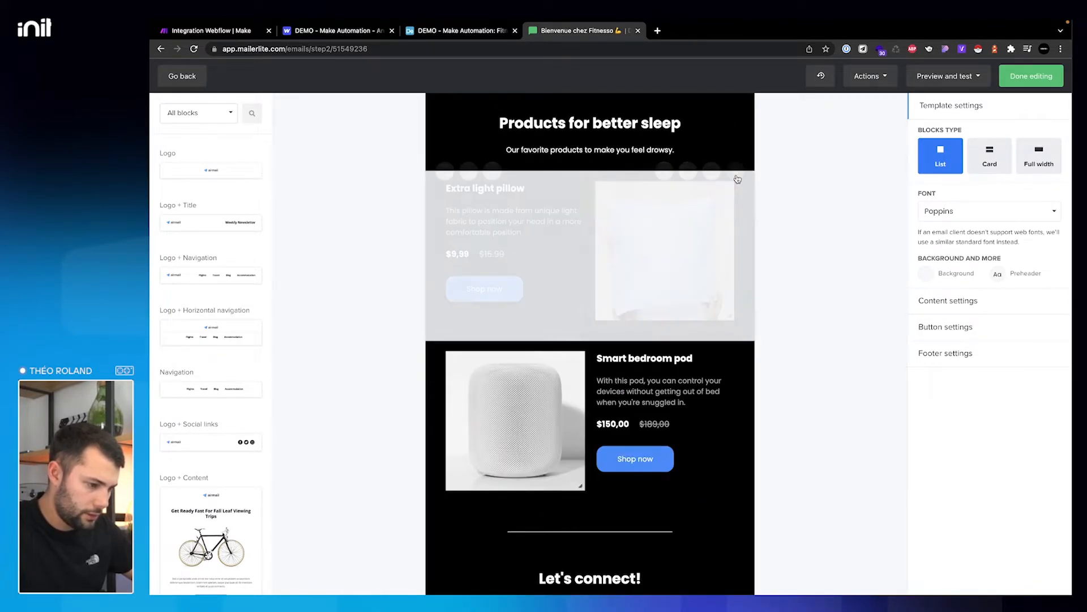
left_click(736, 171)
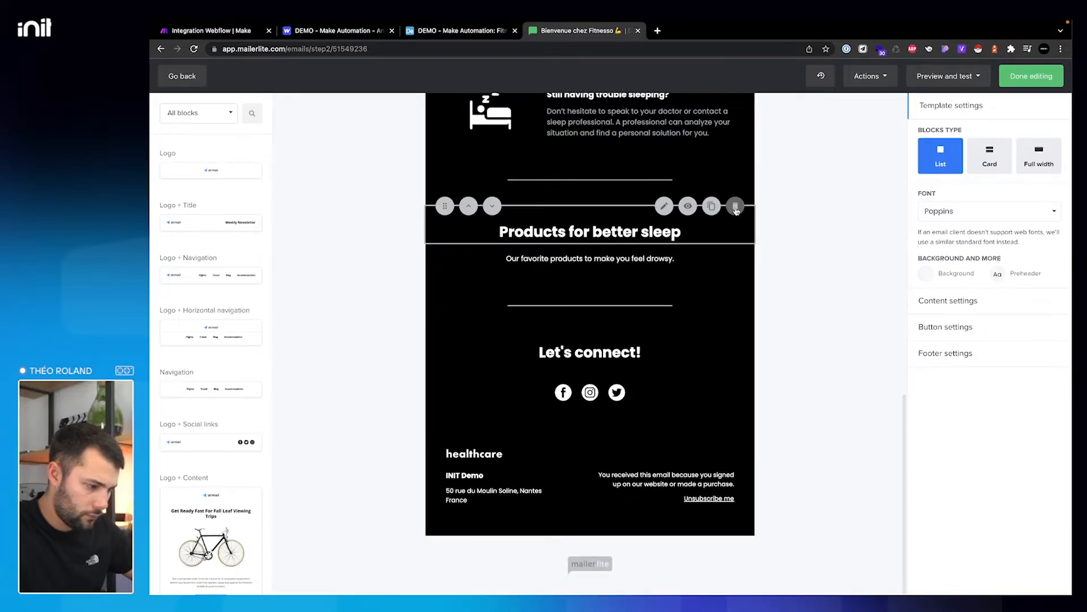
left_click(735, 208)
left_click(737, 196)
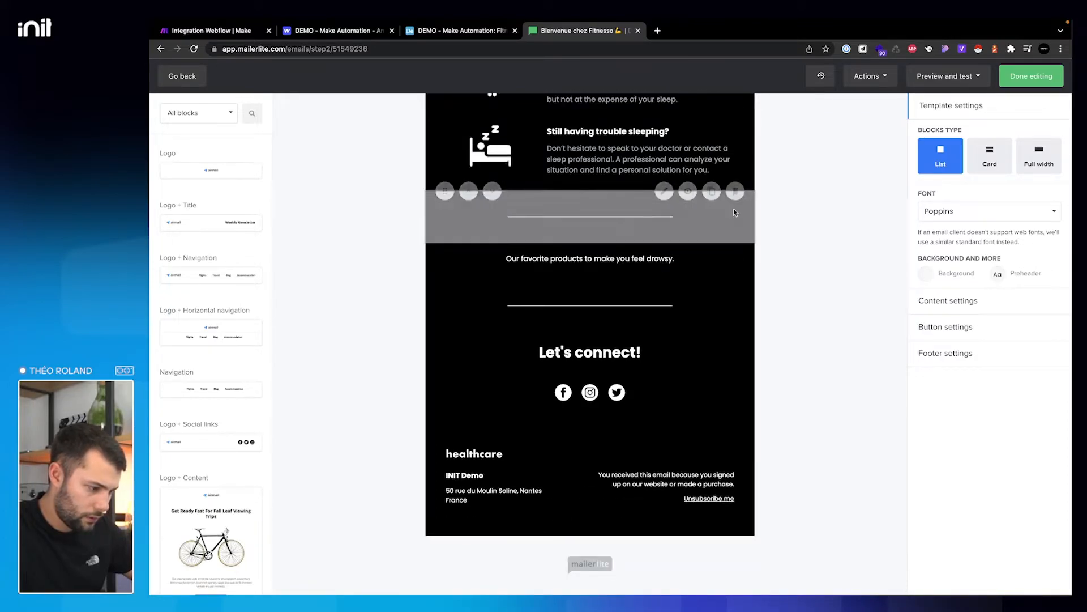
left_click(735, 243)
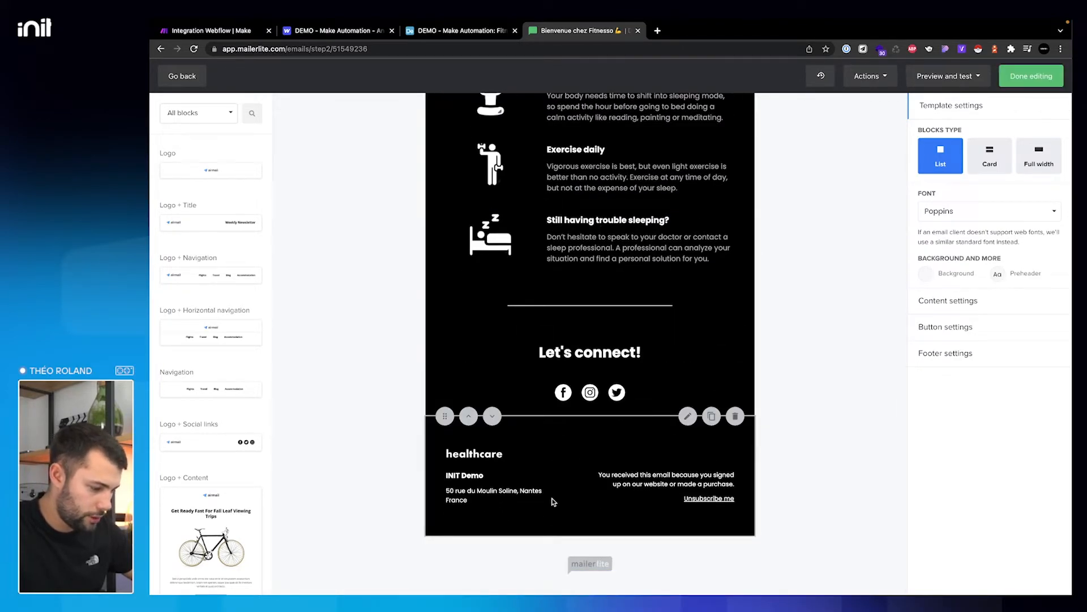
- Add then remove a title block above the koala image, and cancel a test send
scroll(644, 446, "up", 1)
scroll(643, 446, "up", 10)
scroll(228, 240, "down", 5)
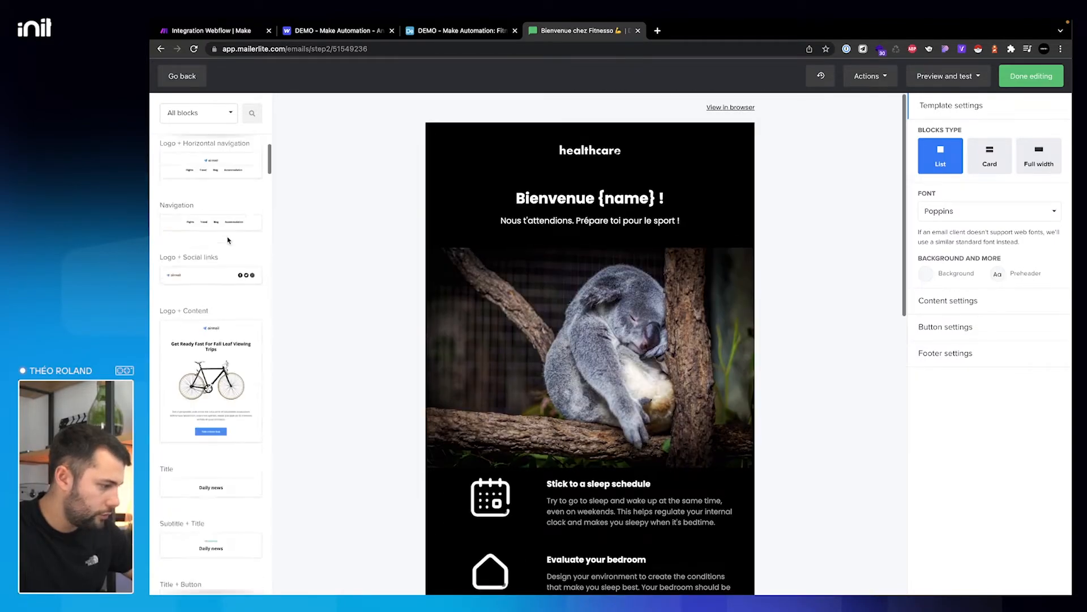
left_click_drag(210, 214, 488, 233)
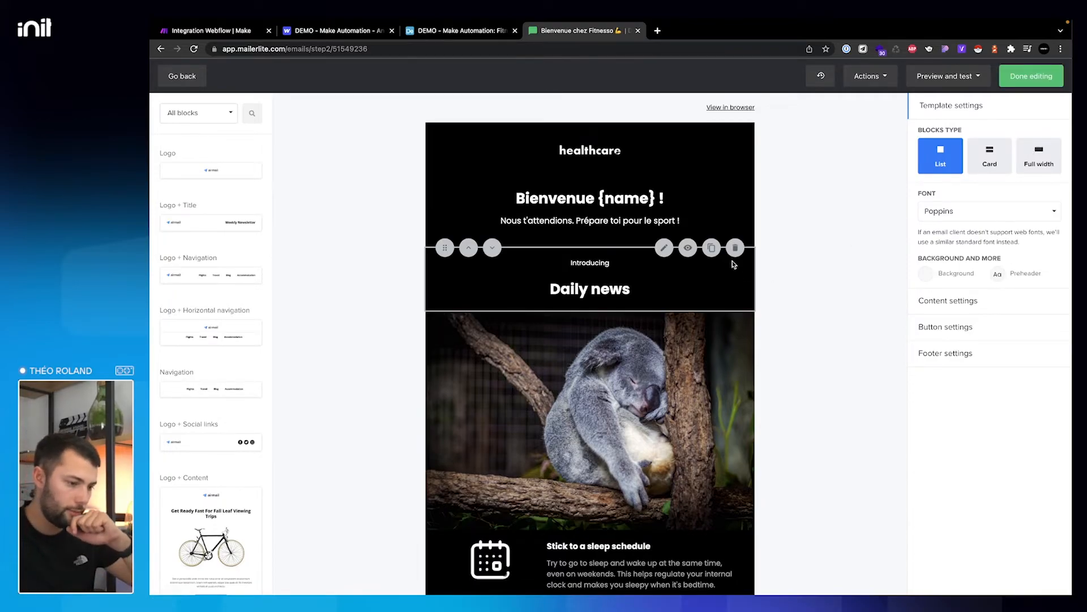
left_click(736, 249)
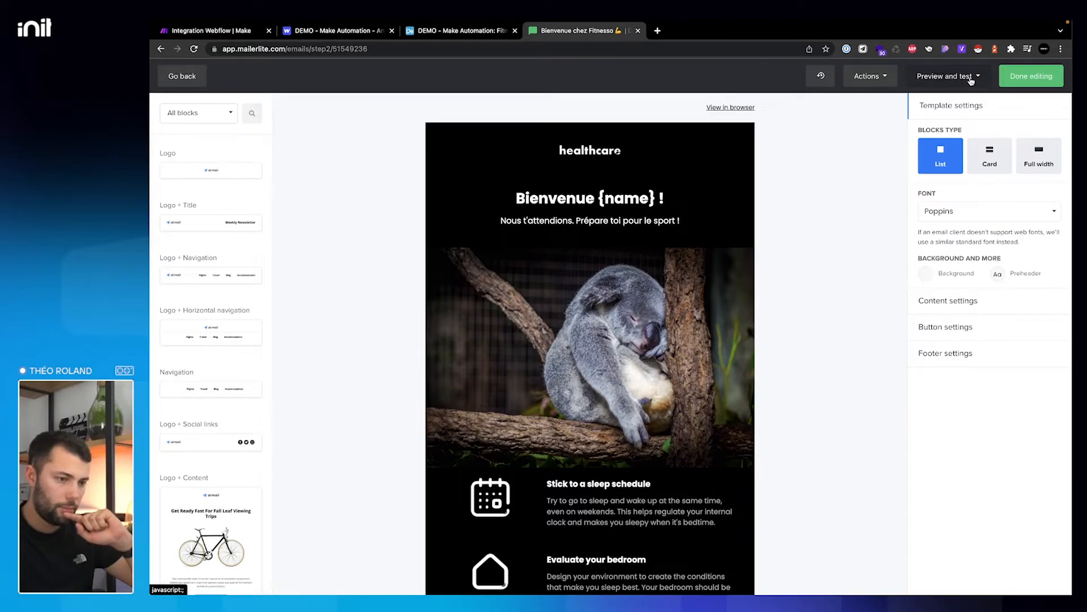
left_click(951, 76)
left_click(952, 115)
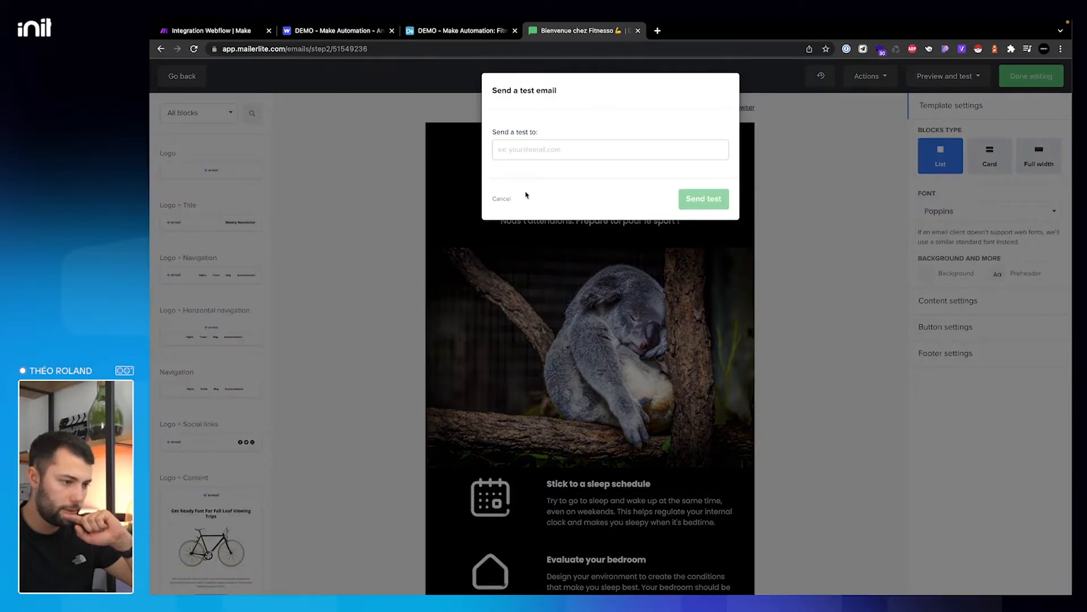
left_click(501, 198)
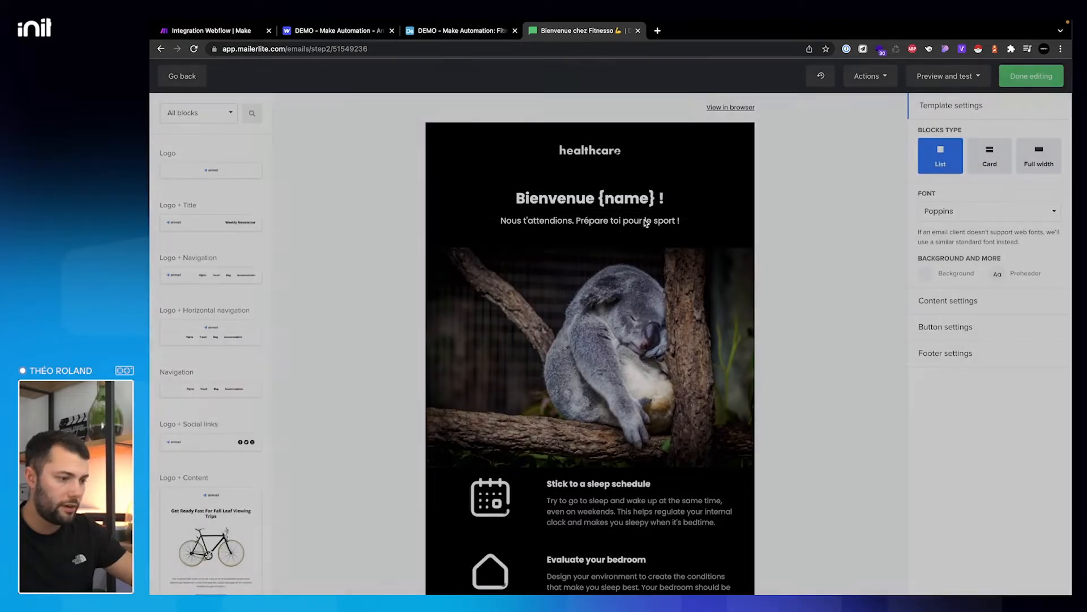
- Check the heading's {name} merge tag, save the heading block, and finish editing
left_click_drag(601, 202, 670, 203)
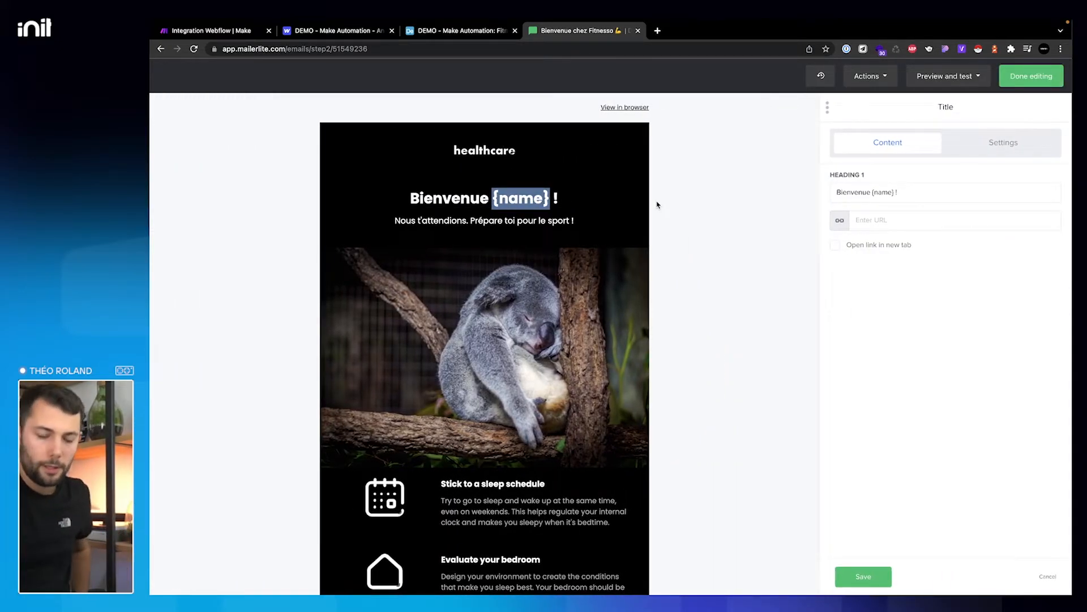
left_click(987, 145)
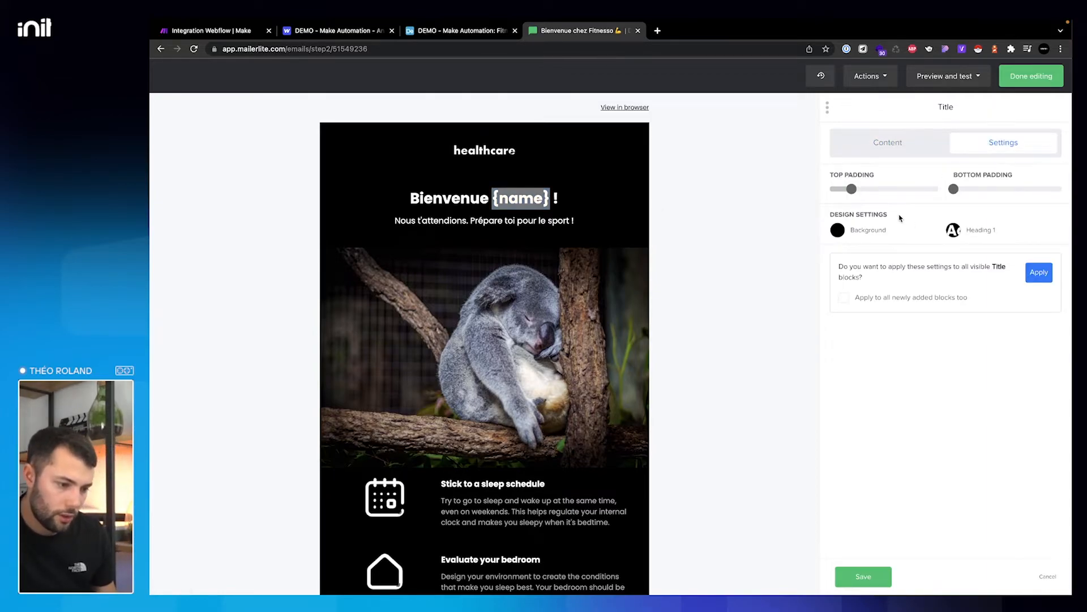
left_click(899, 143)
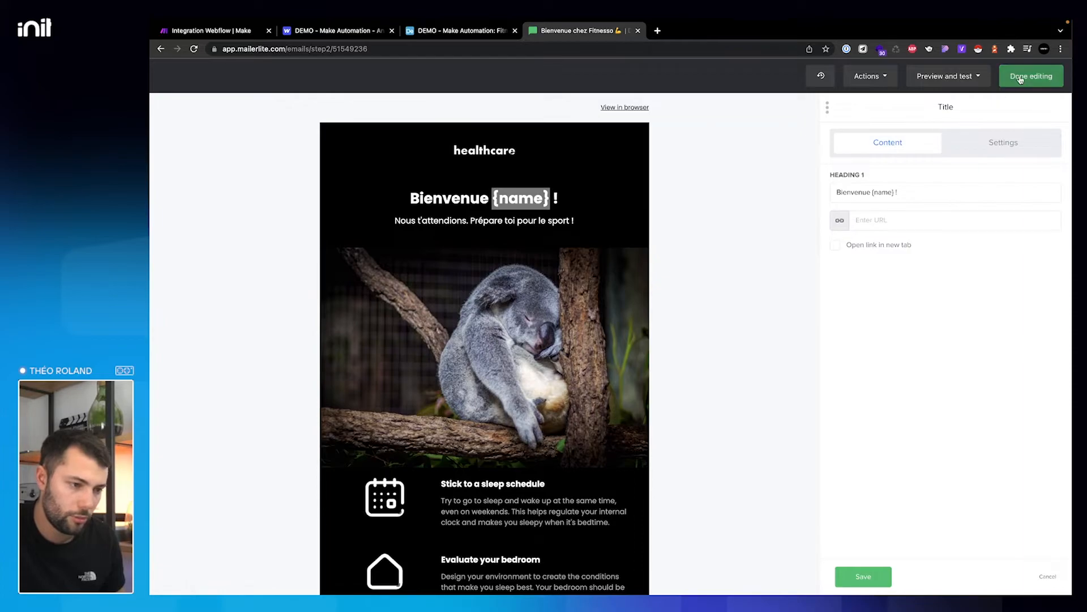
left_click(893, 80)
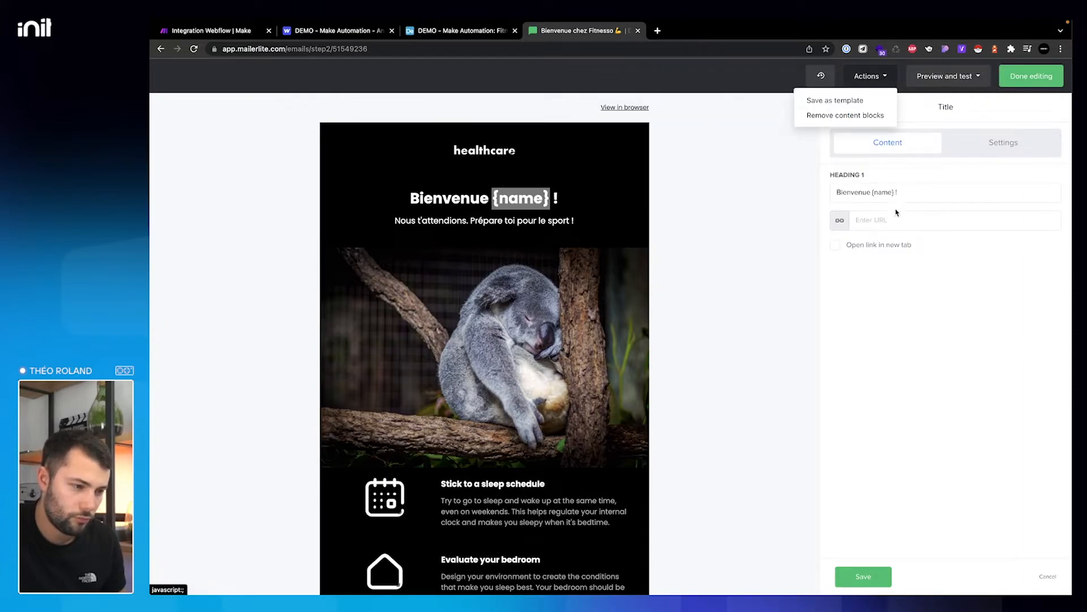
left_click(909, 293)
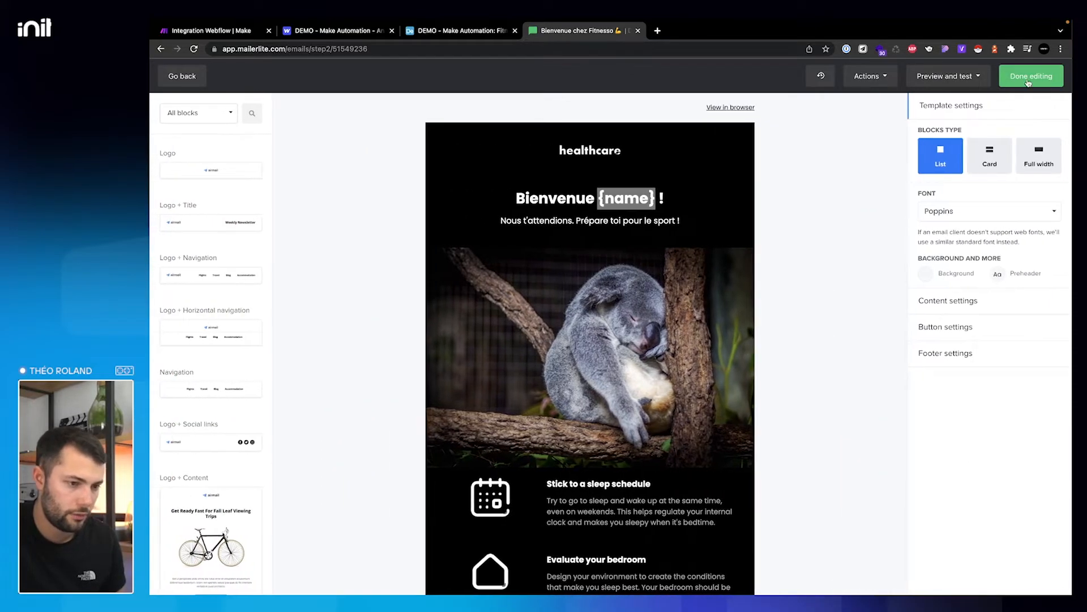
left_click(1029, 77)
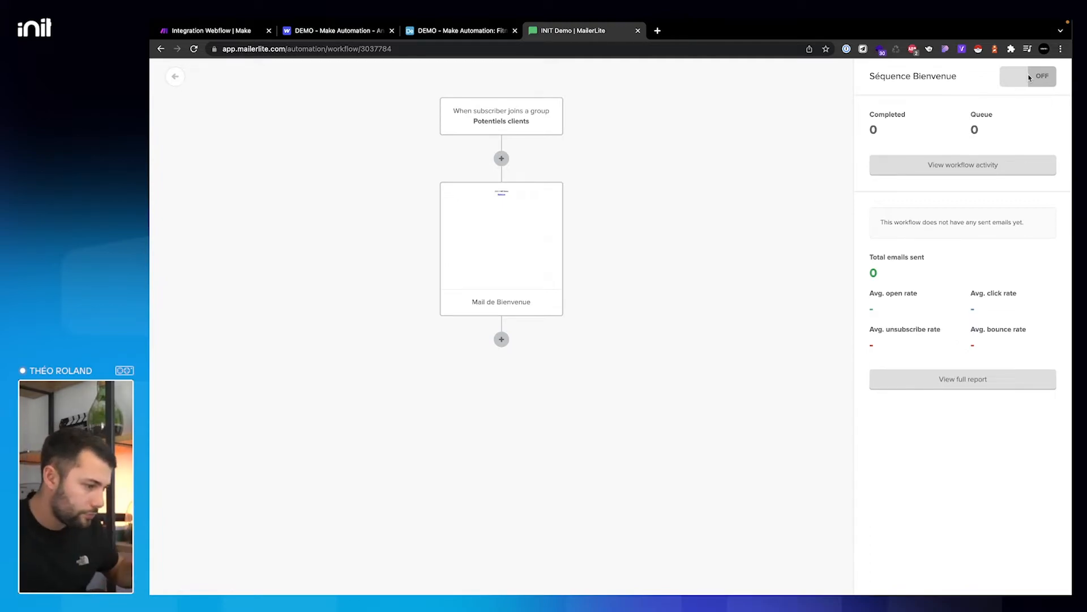
- Preview the Mail de Bienvenue email from its step settings, then close the preview
left_click(547, 230)
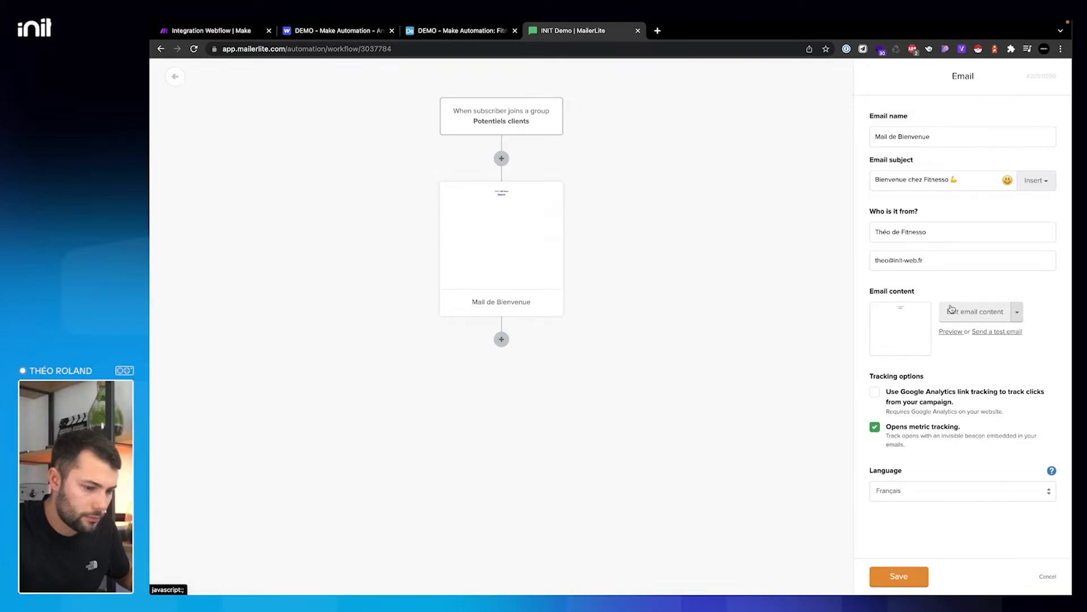
left_click(952, 334)
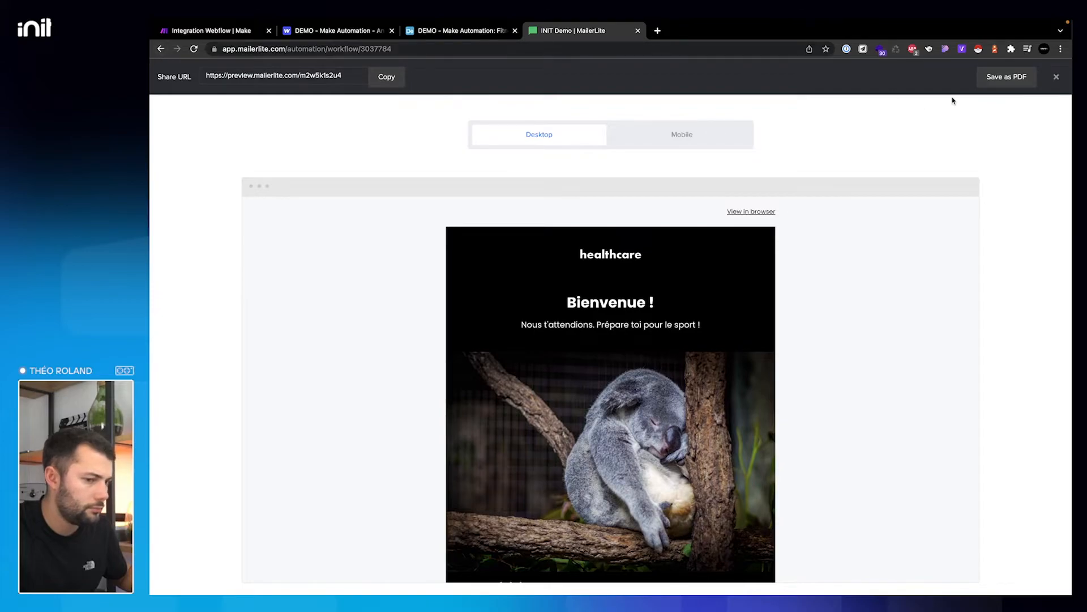
left_click(1056, 76)
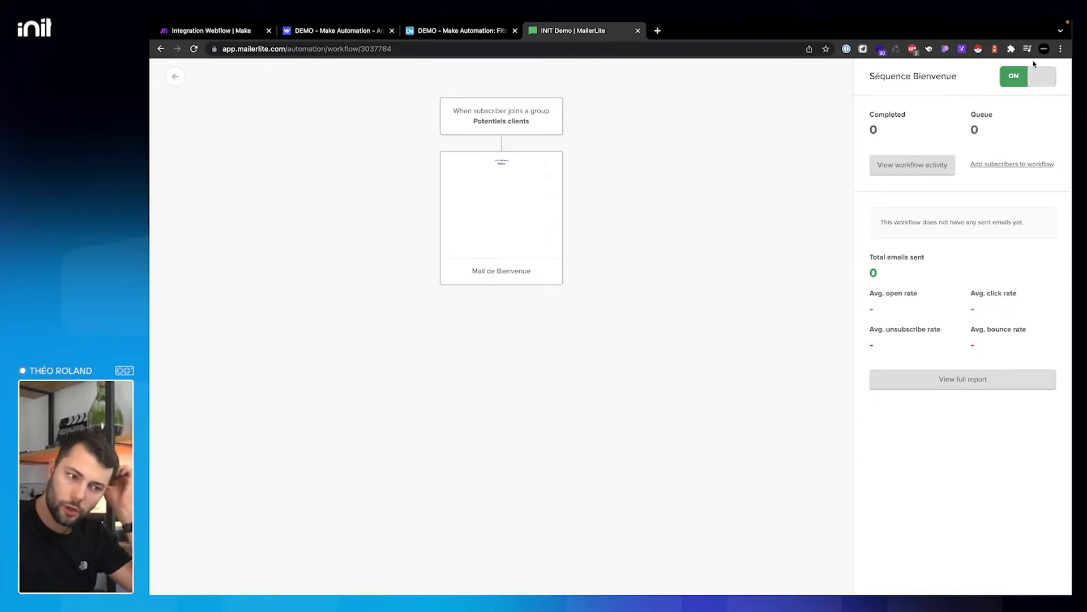
- Return to the automation list and view the subscriber groups
left_click(176, 79)
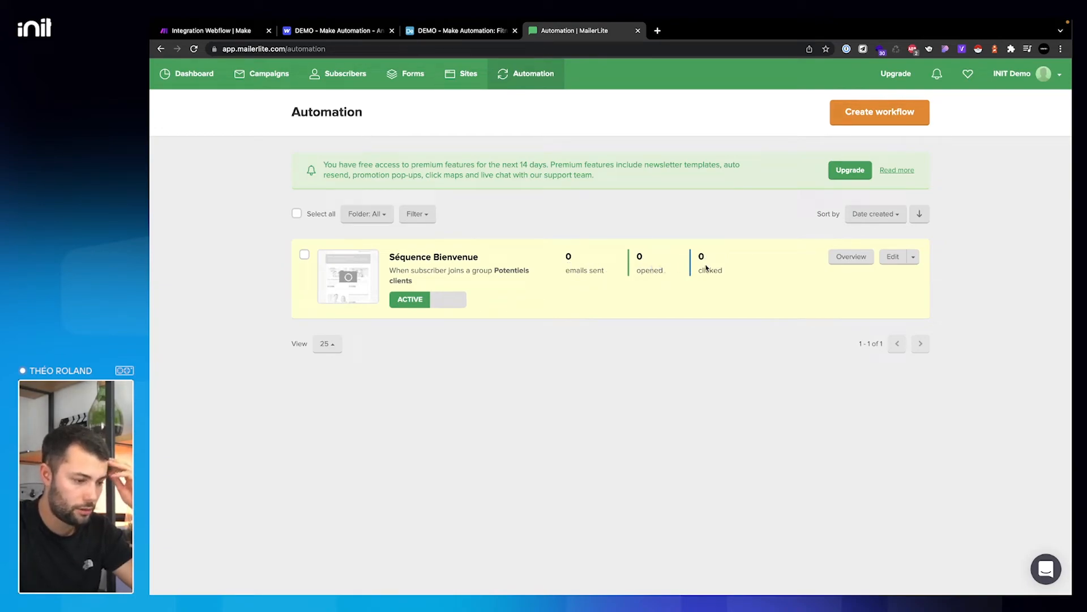
left_click(344, 78)
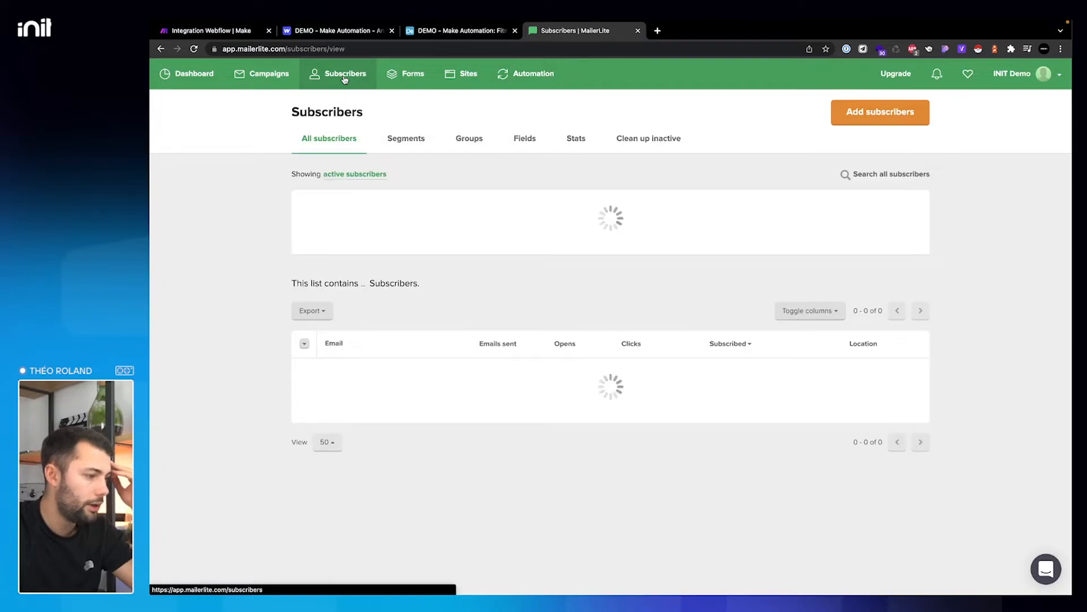
left_click(469, 142)
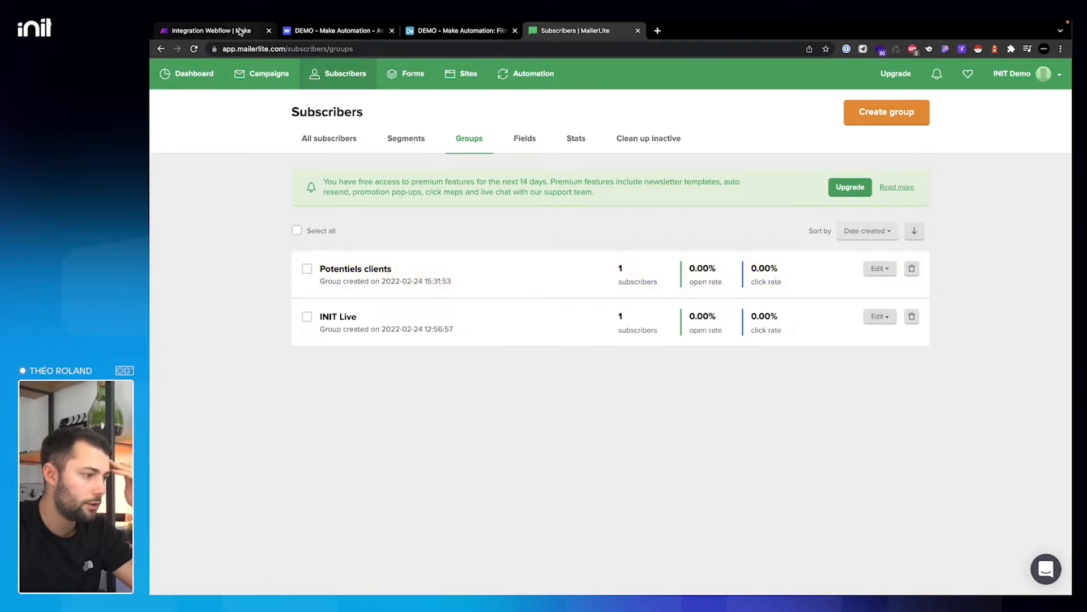
- Place the Make scenario and the Fitnesso contact page side by side
left_click(240, 32)
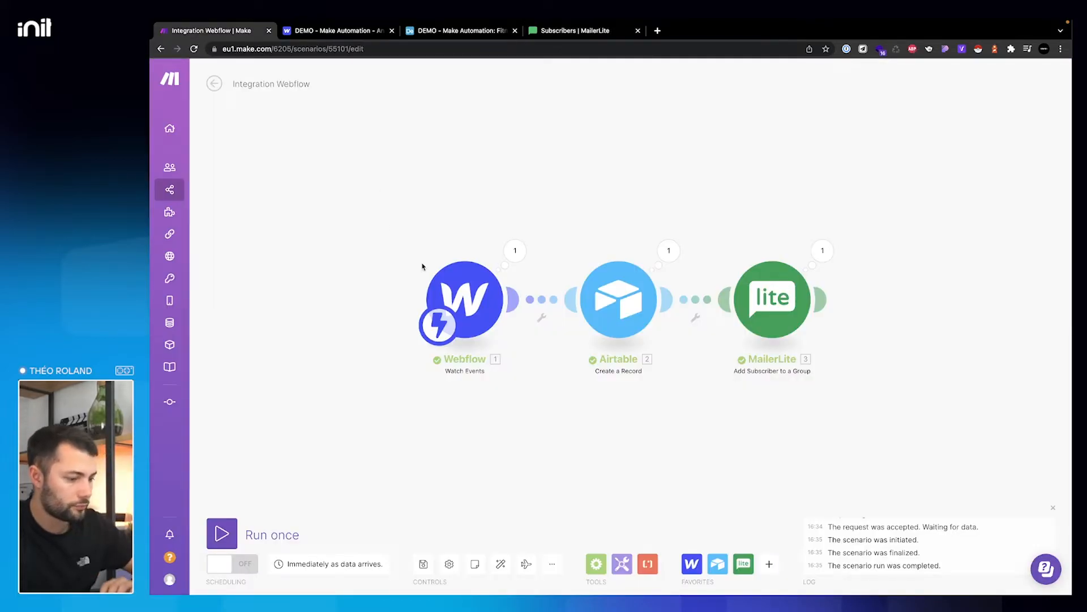
key("ctrl+Up")
mouse_move(604, 62)
left_mouse_down()
mouse_move(747, 63)
mouse_move(619, 68)
left_mouse_up()
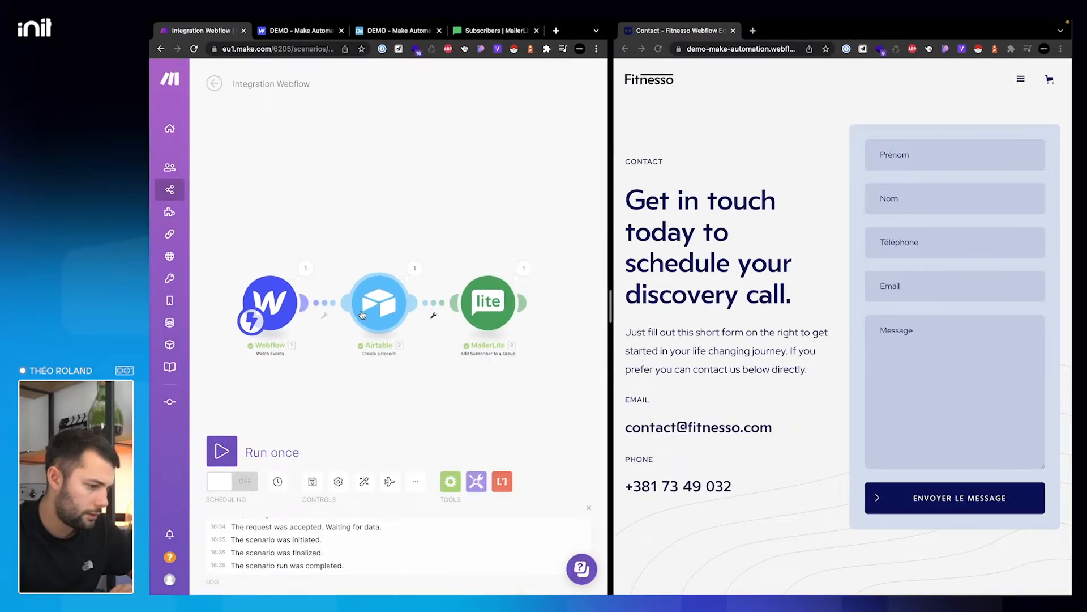
- Reload the Fitnesso contact page and leave the Make scenario, discarding unsaved changes
left_click(658, 49)
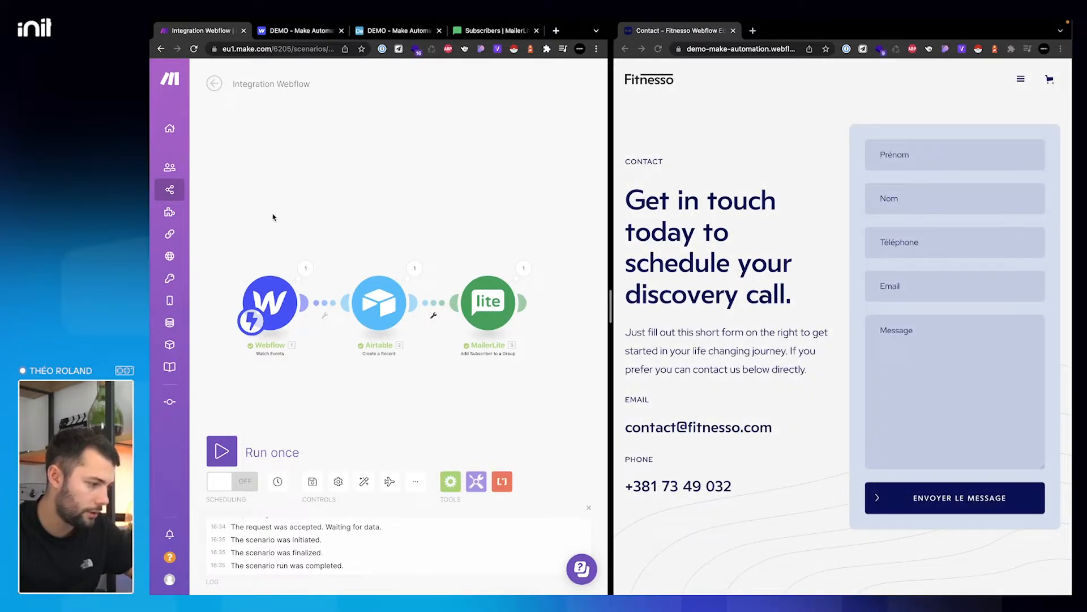
left_click(214, 83)
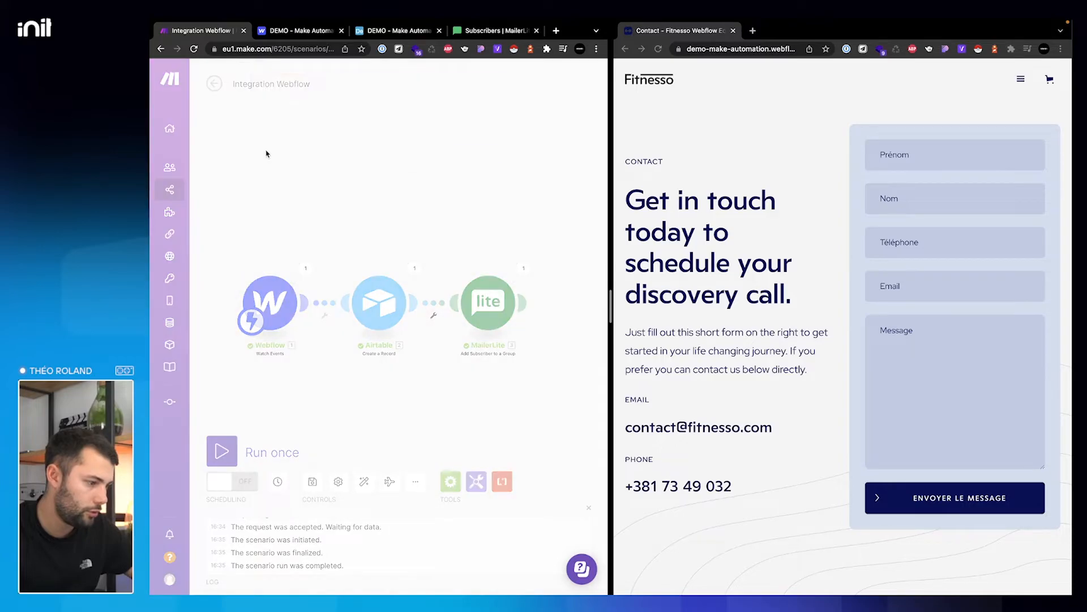
left_click(460, 158)
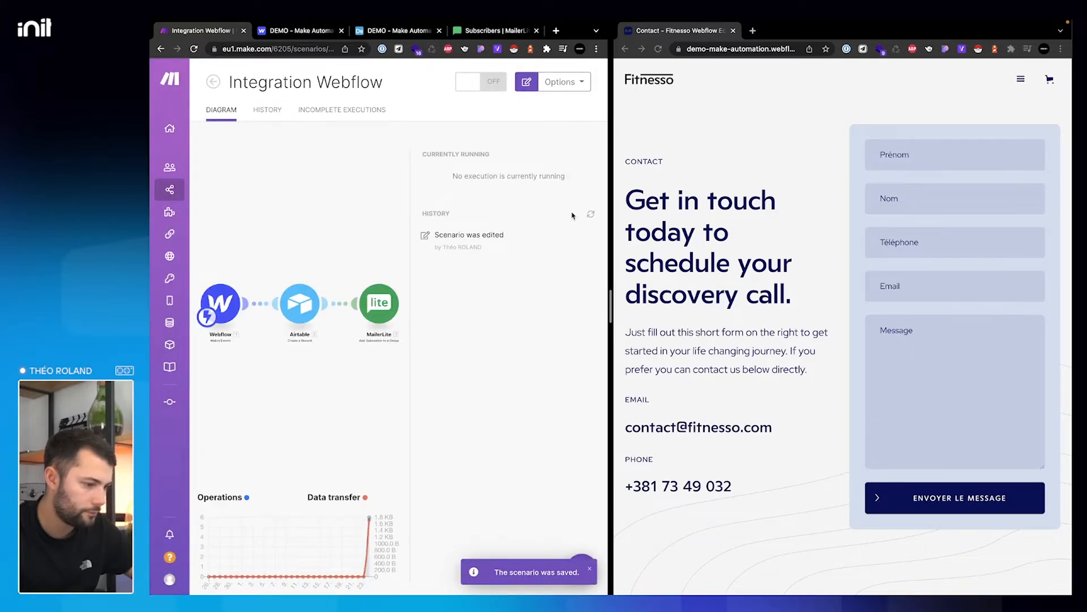
- Submit the contact form with a test lead's details and message 'Bonjour, je voudrais faire du sport.'
left_click(919, 164)
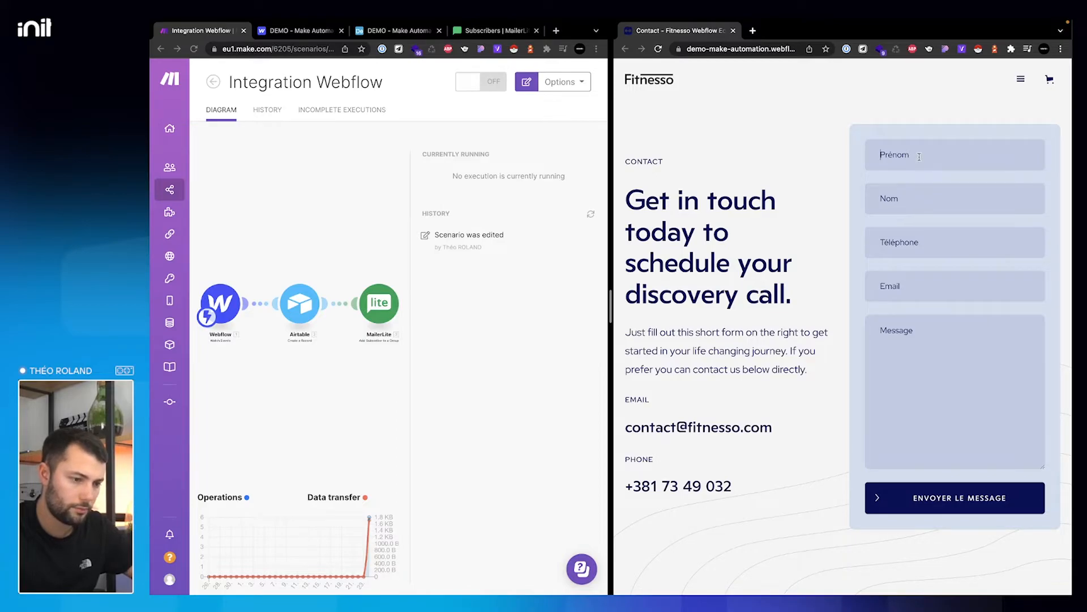
type("Théo")
type("R")
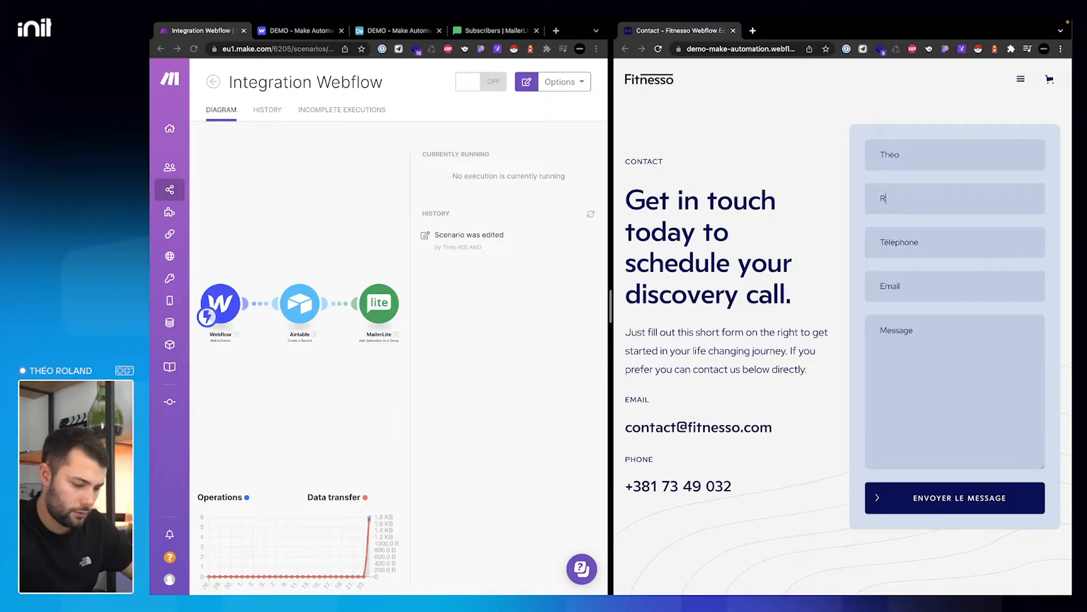
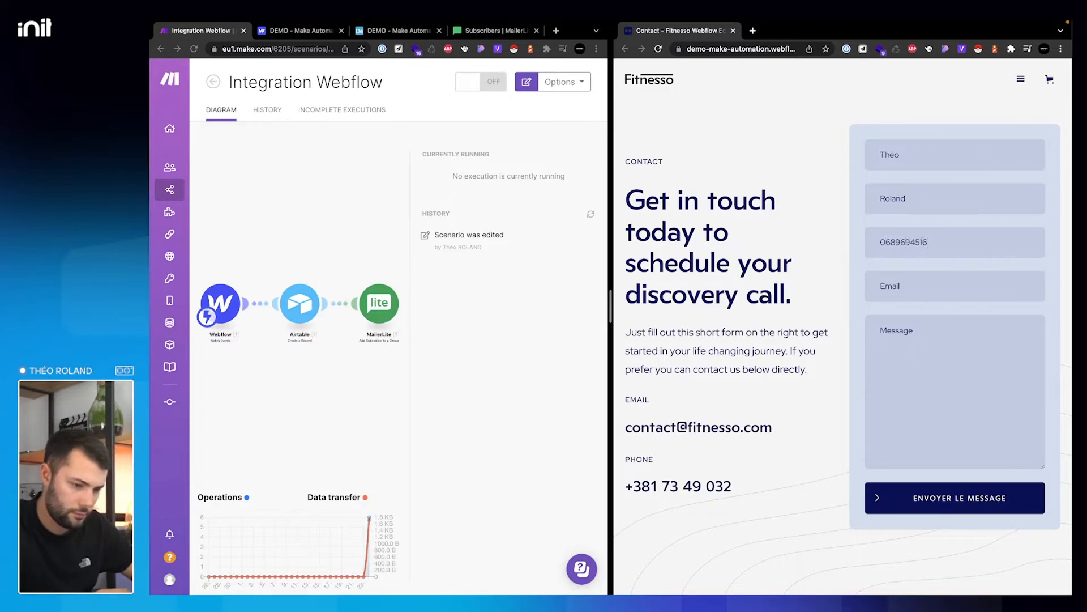
key("Tab")
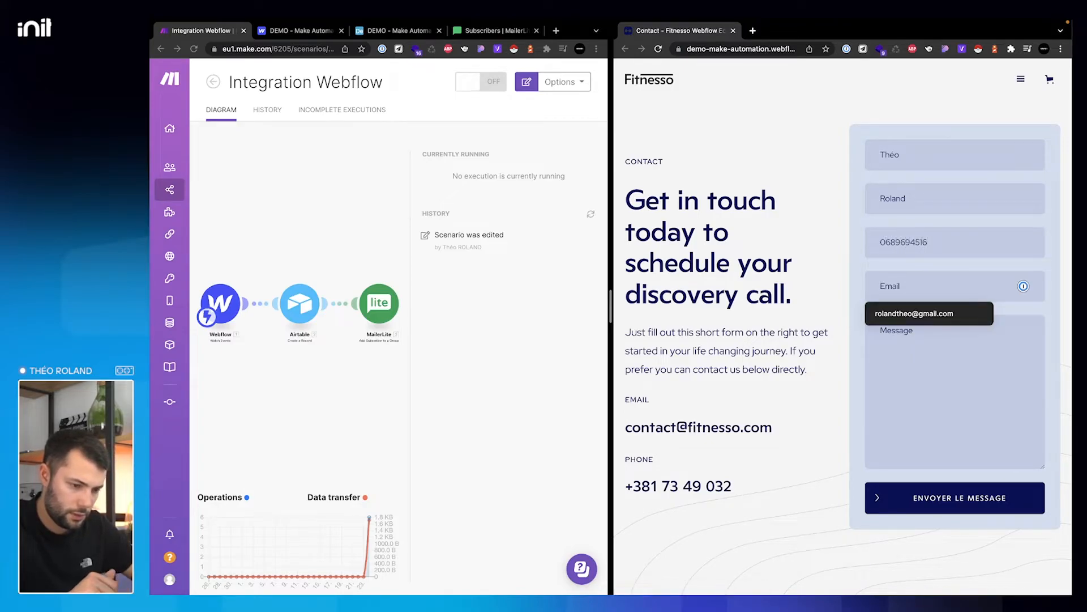
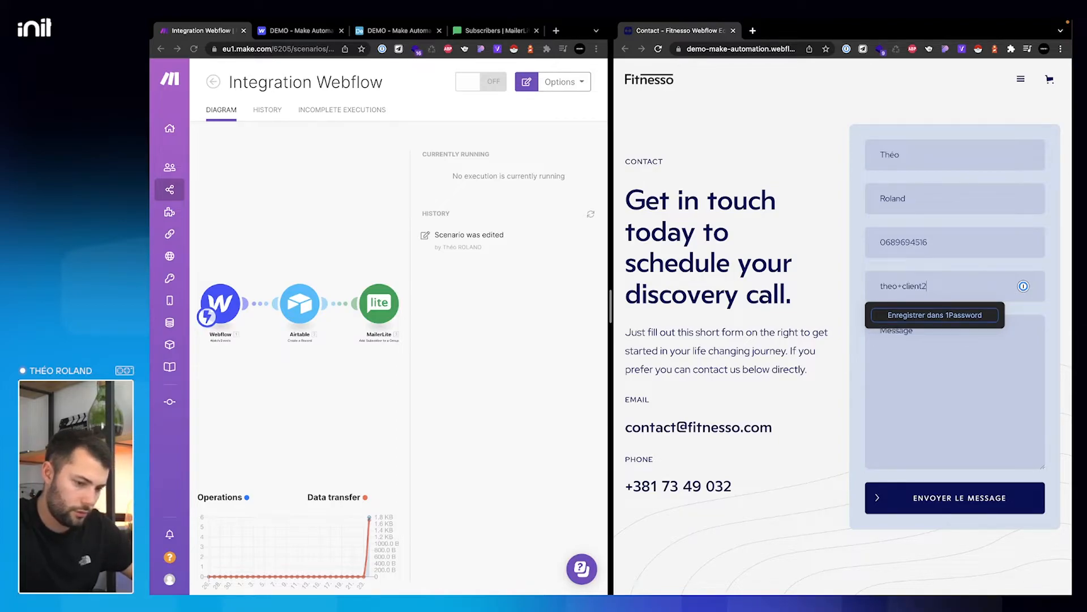
left_click_drag(906, 159, 877, 156)
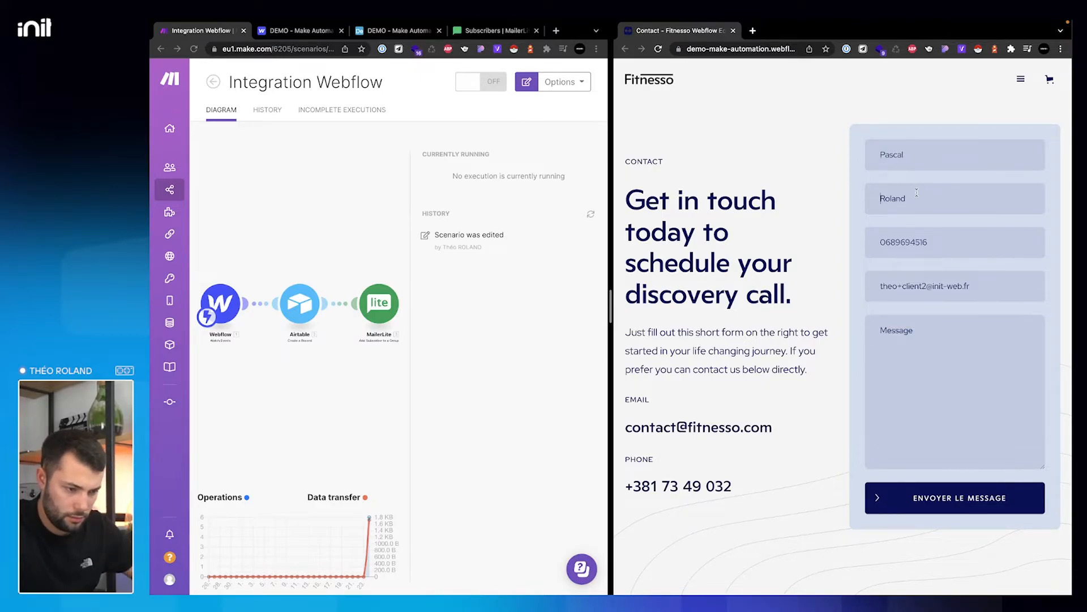
left_click_drag(916, 193, 879, 198)
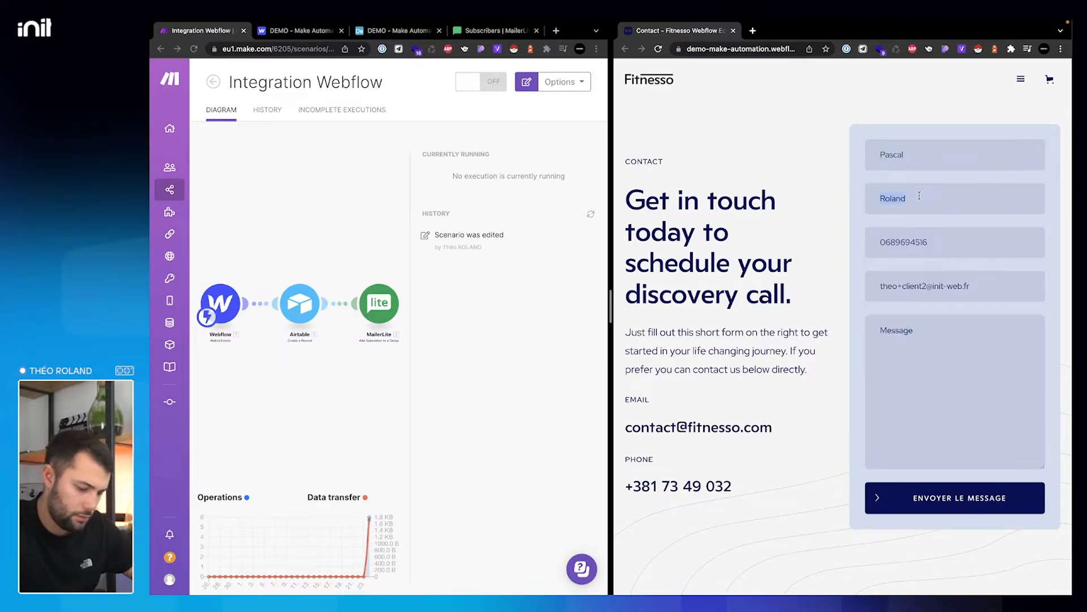
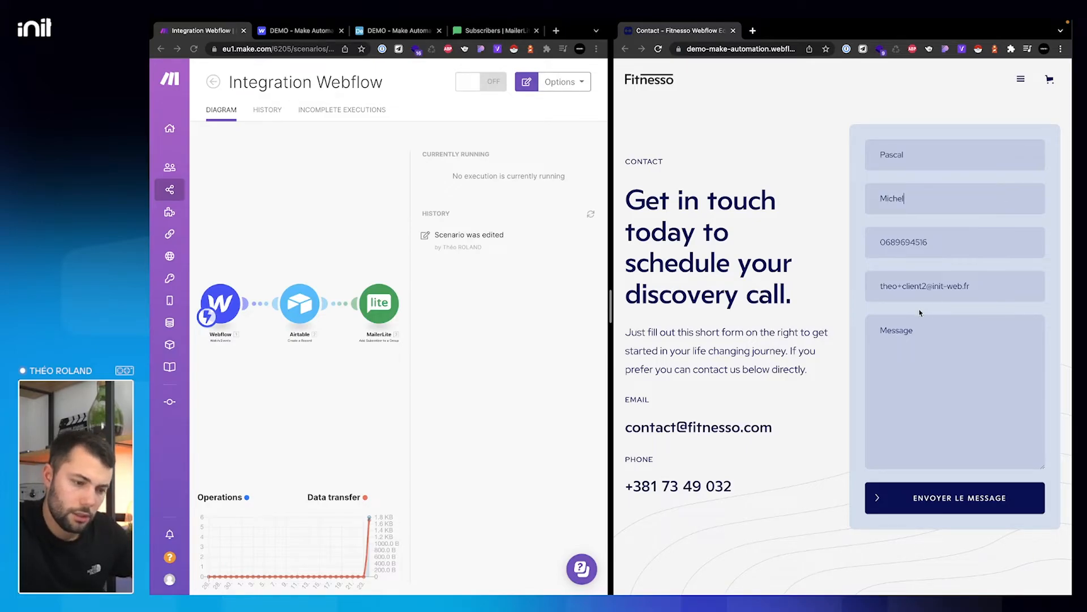
type("Bon")
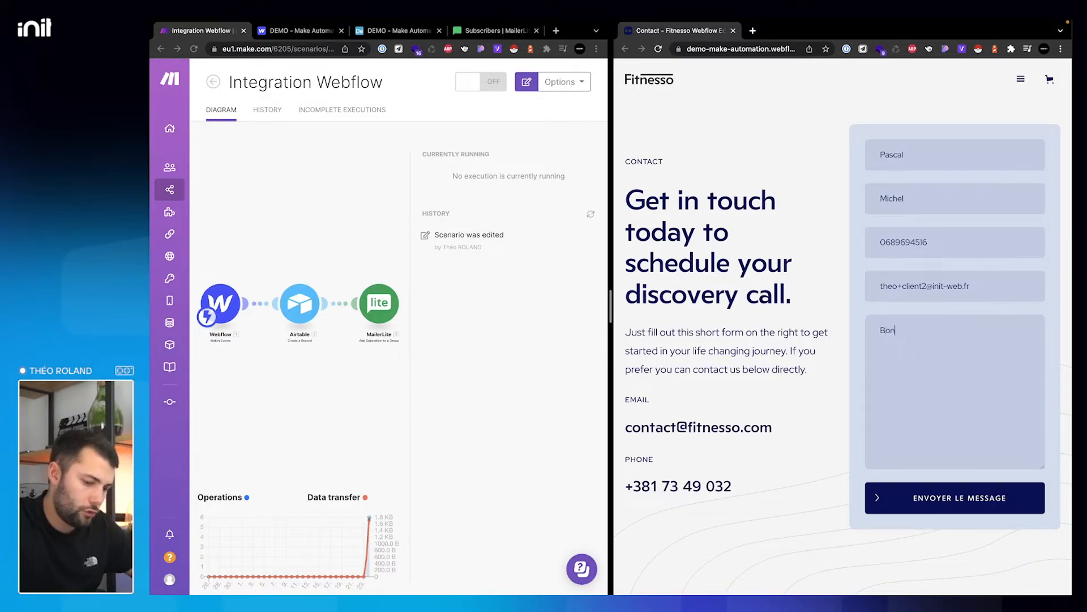
type("jour, je voudrais faire du sport.")
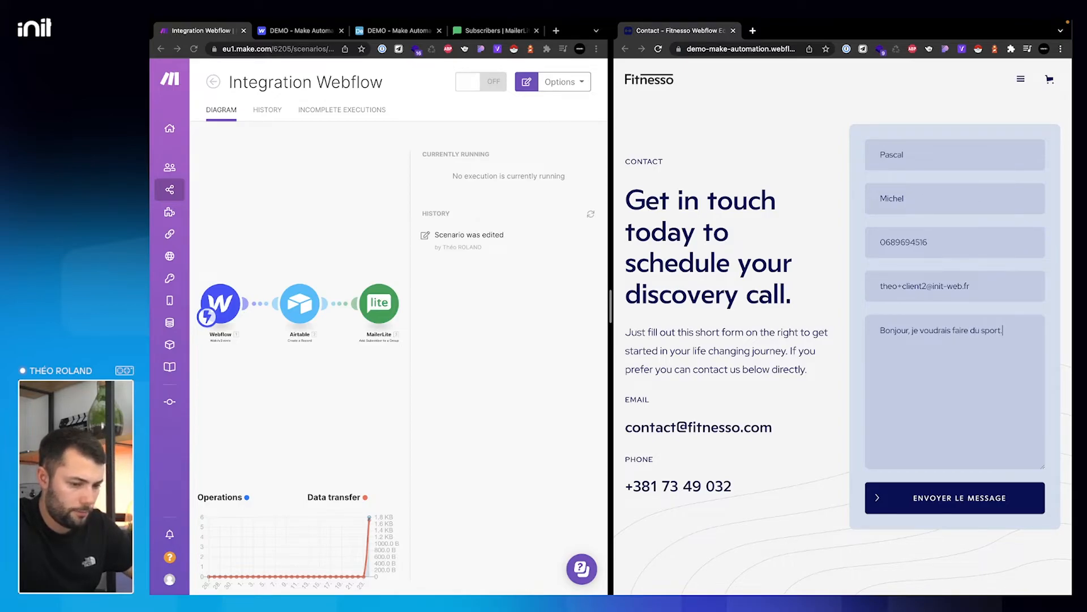
left_click(972, 494)
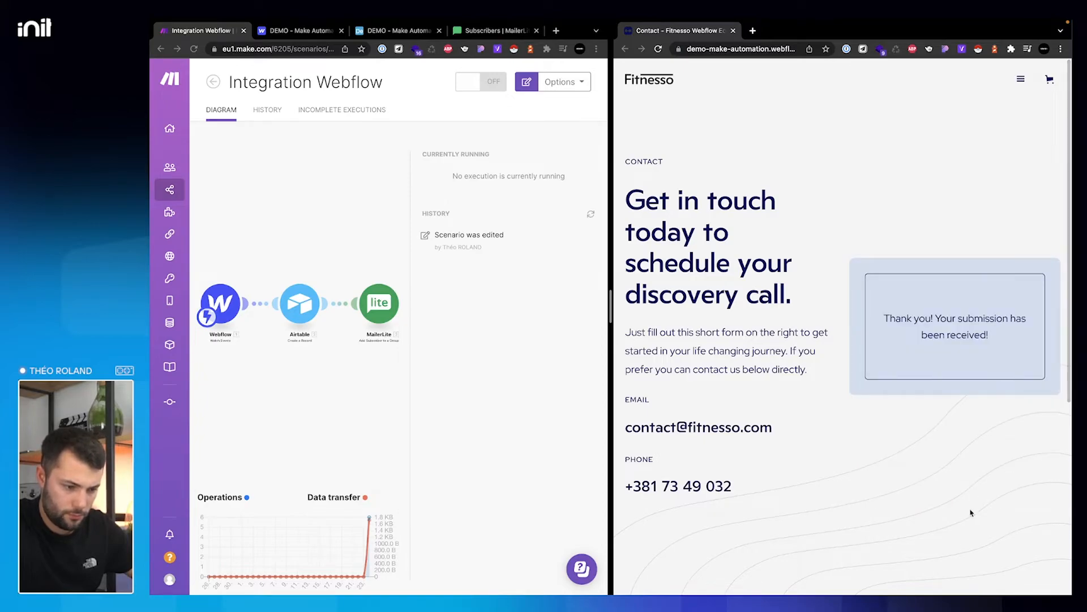
- Reload the Make scenario page and the MailerLite Groups page, widening the window to show subscriber counts
left_click(471, 236)
left_click(194, 49)
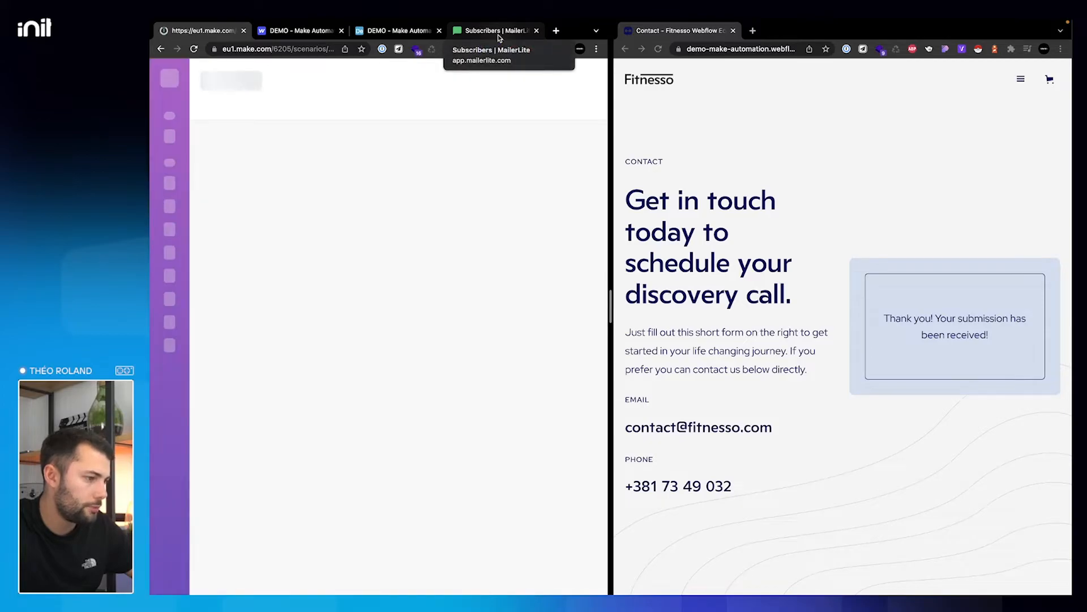
left_click(496, 30)
left_click(194, 49)
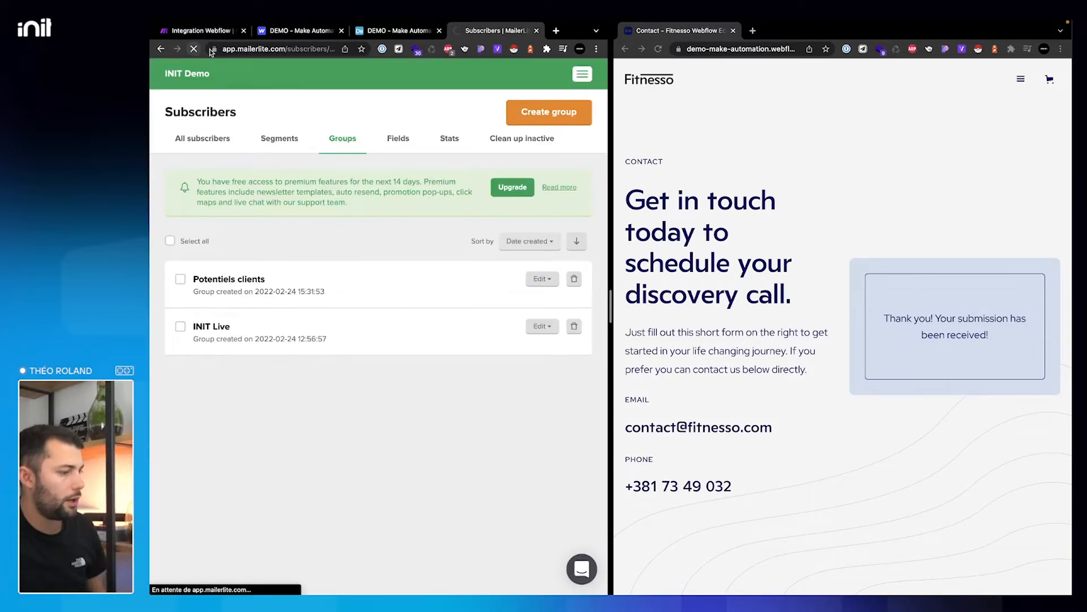
left_click_drag(611, 306, 812, 305)
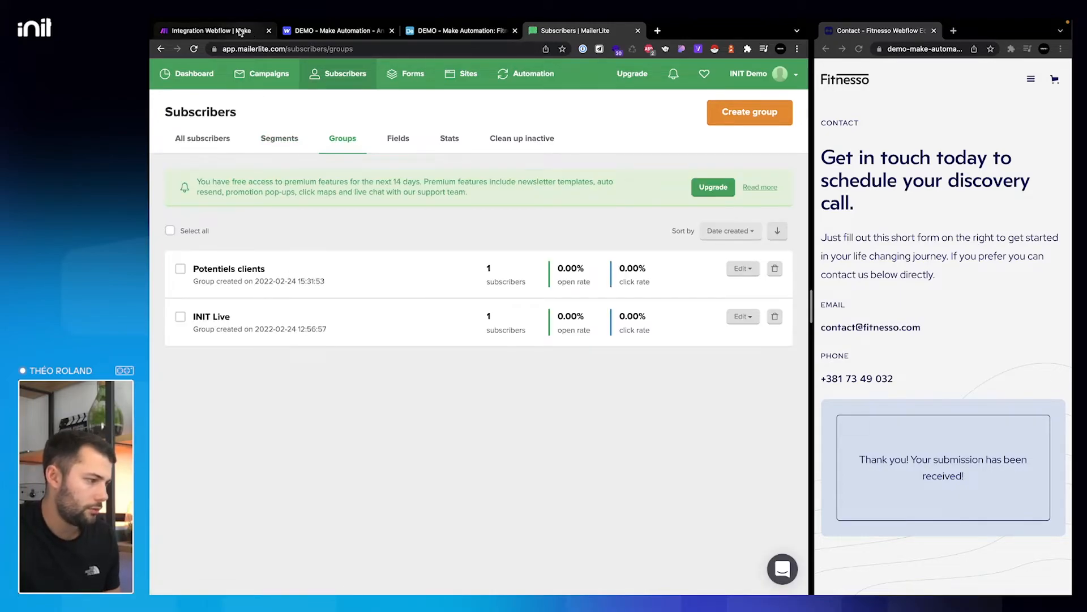
- Check the scenario's recent runs and refresh MailerLite groups, still 1 subscriber each, then return to Integration Webflow
left_click(211, 31)
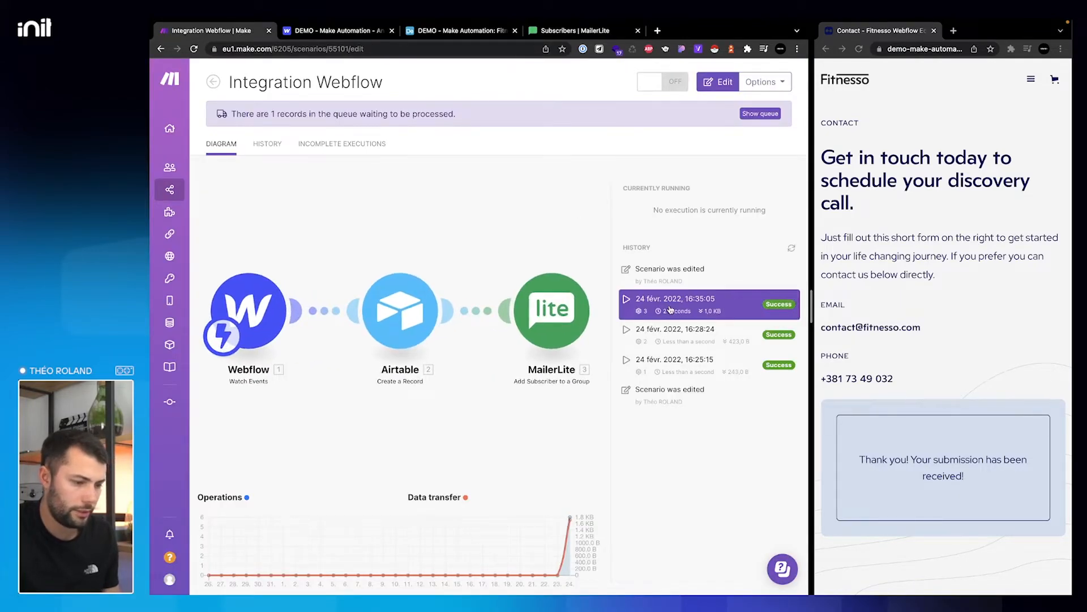
left_click(575, 30)
left_click(193, 49)
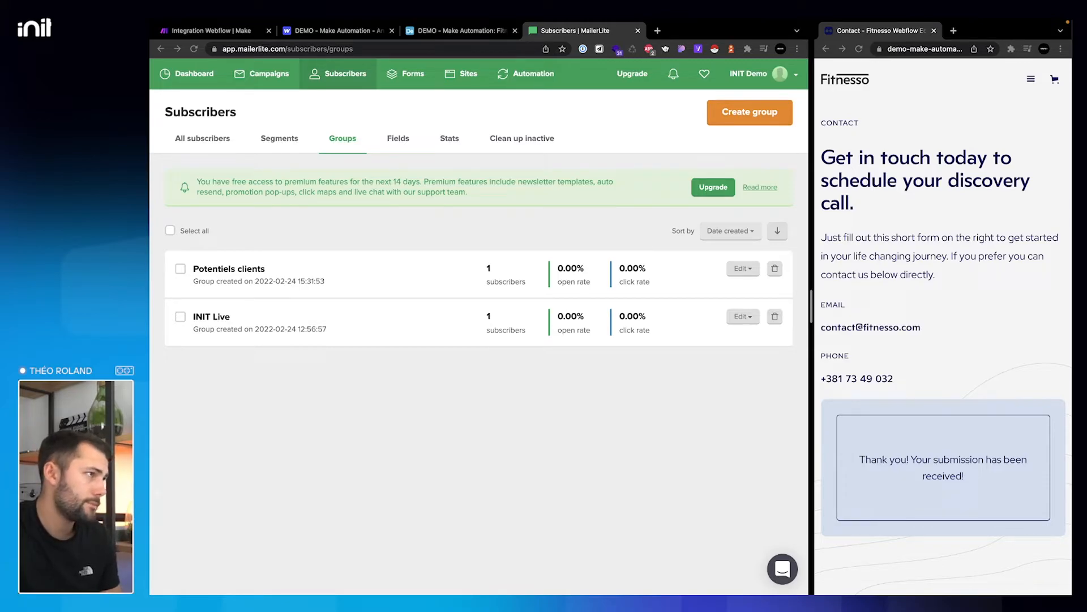
left_click(194, 49)
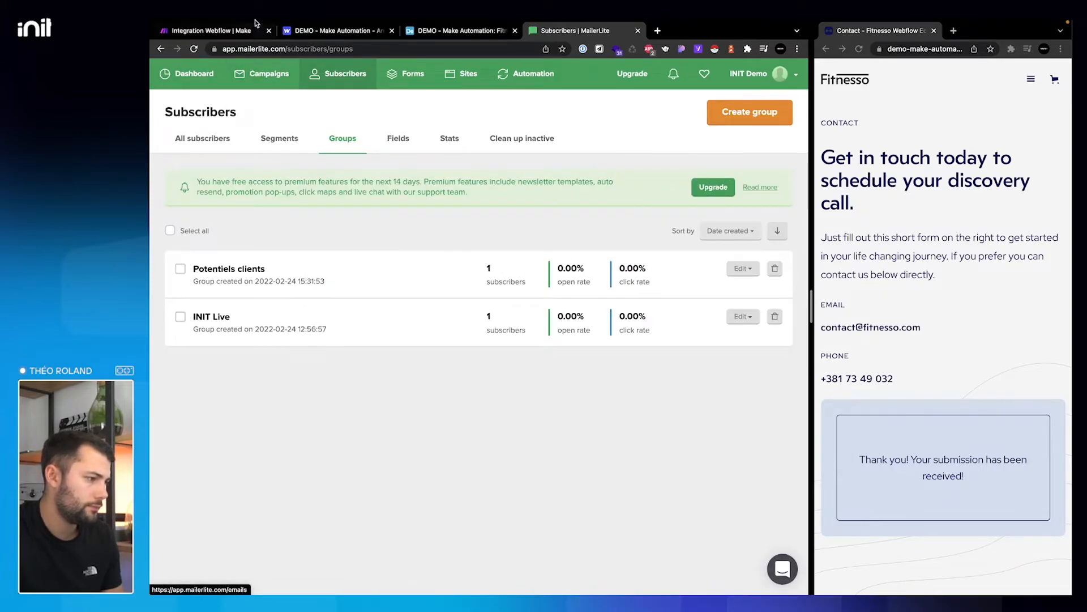
left_click(230, 29)
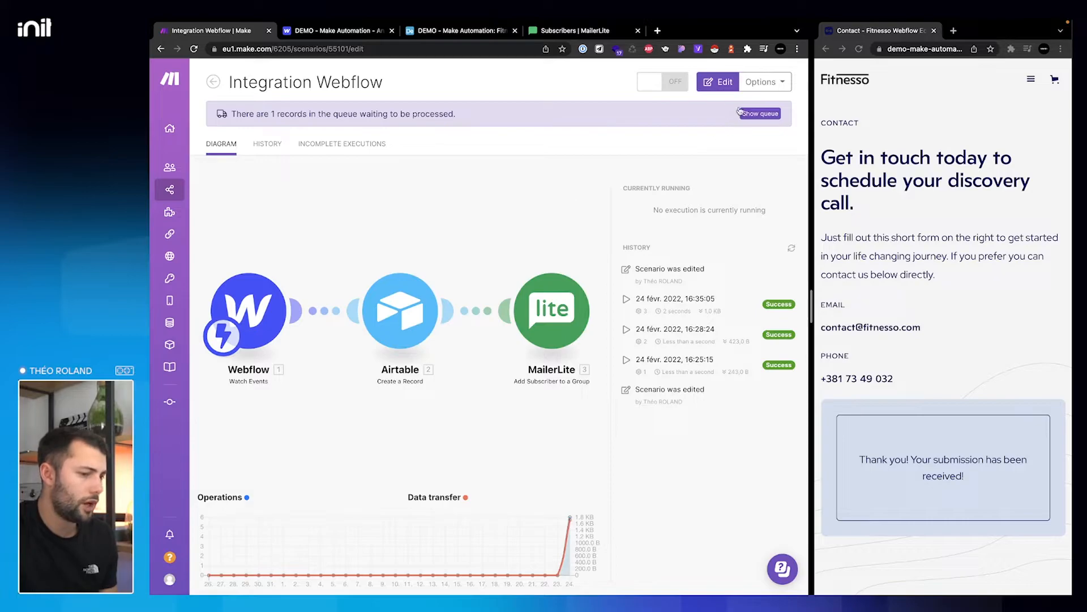
- Turn the Integration Webflow scenario on with Process existing, and confirm Potentiels clients reaches 2 subscribers
left_click(668, 85)
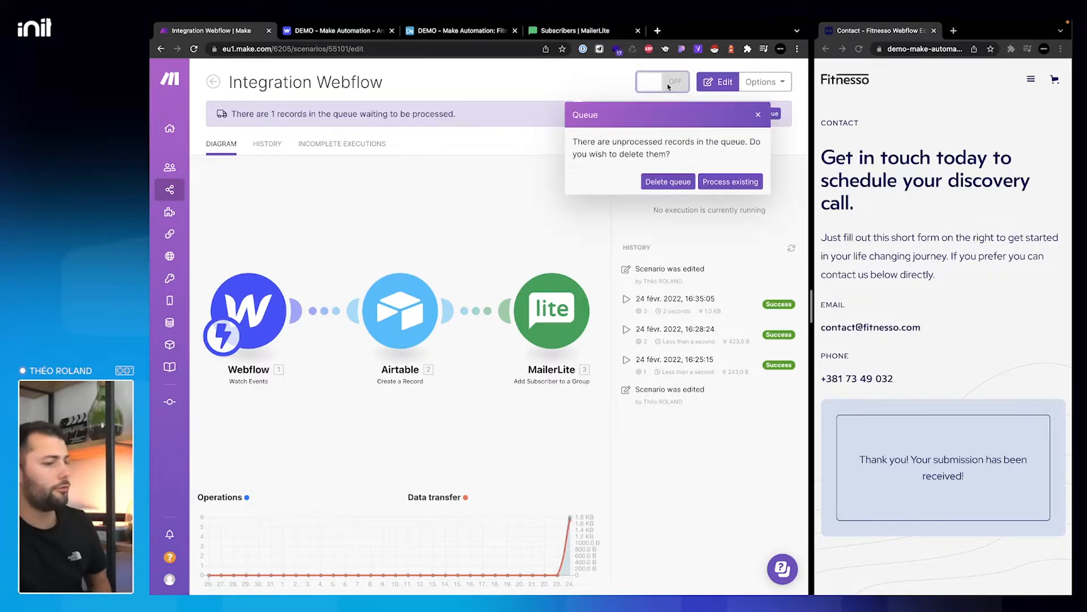
left_click(730, 181)
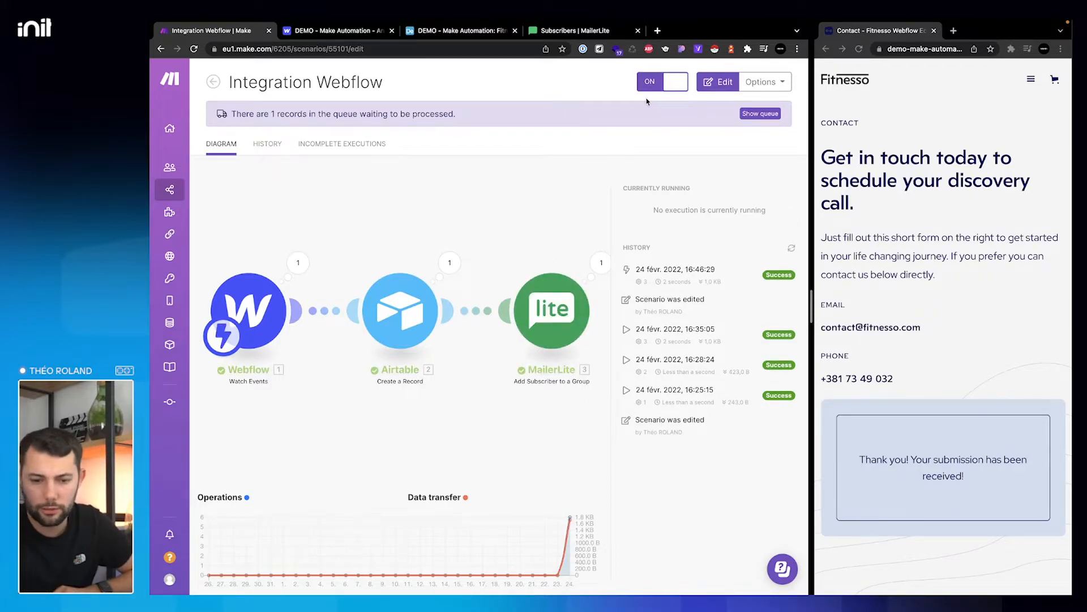
left_click(572, 30)
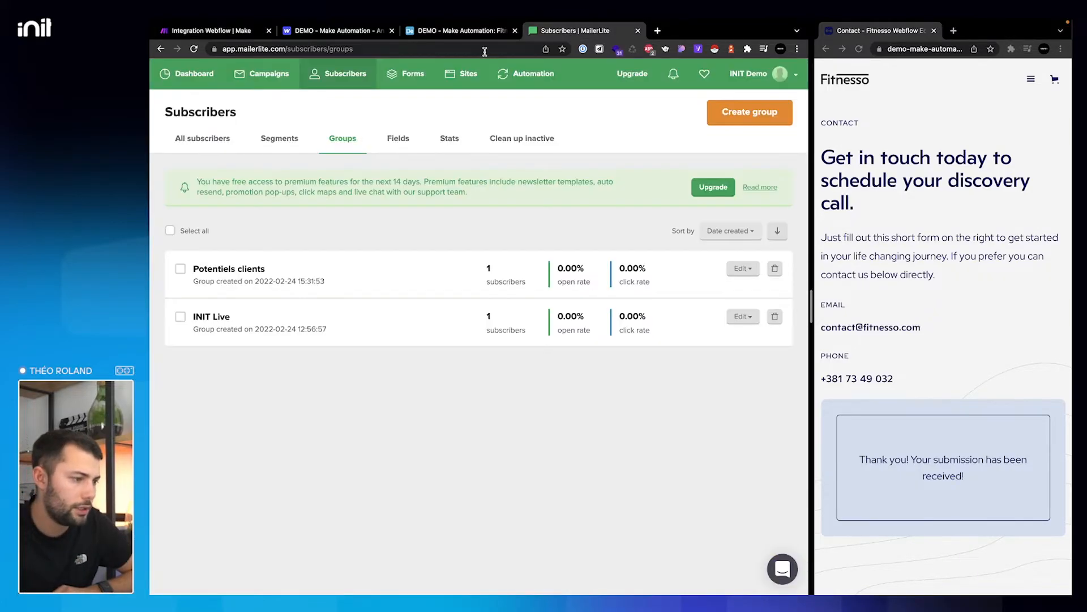
left_click(196, 51)
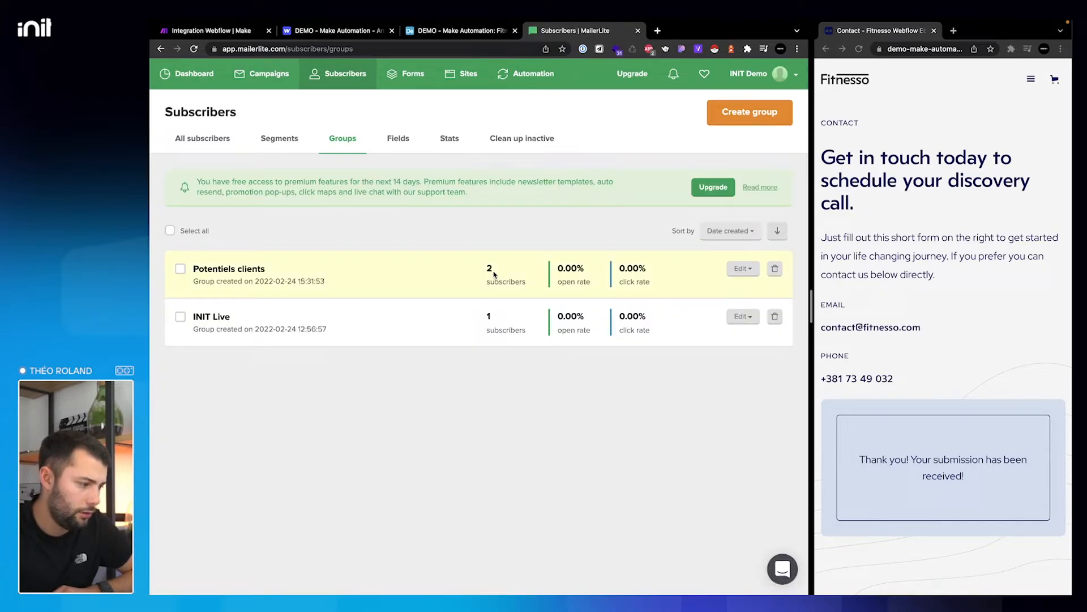
left_click(528, 82)
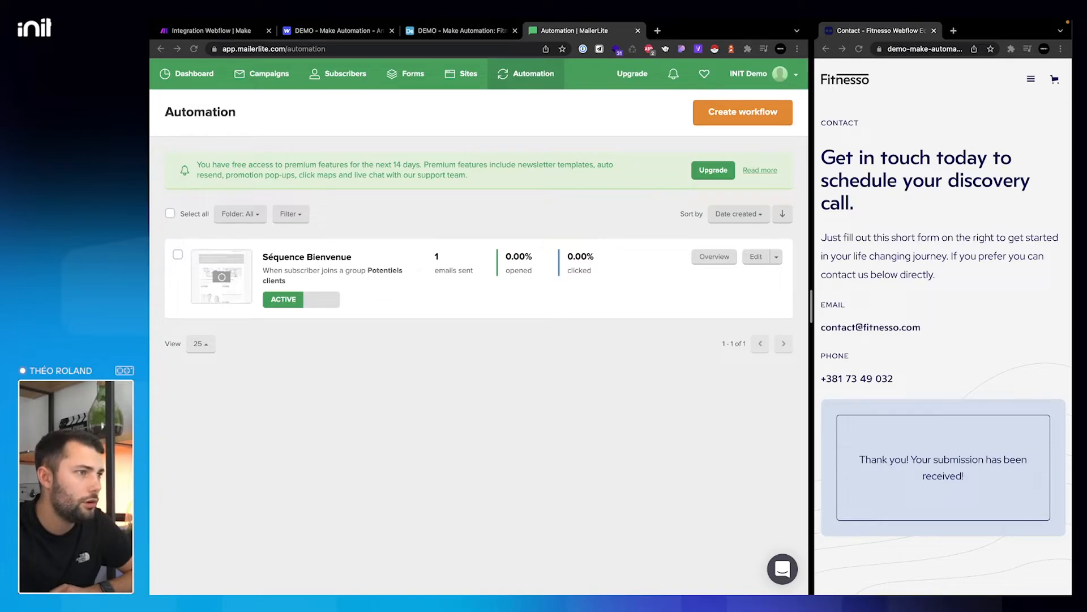
key("ctrl+Left")
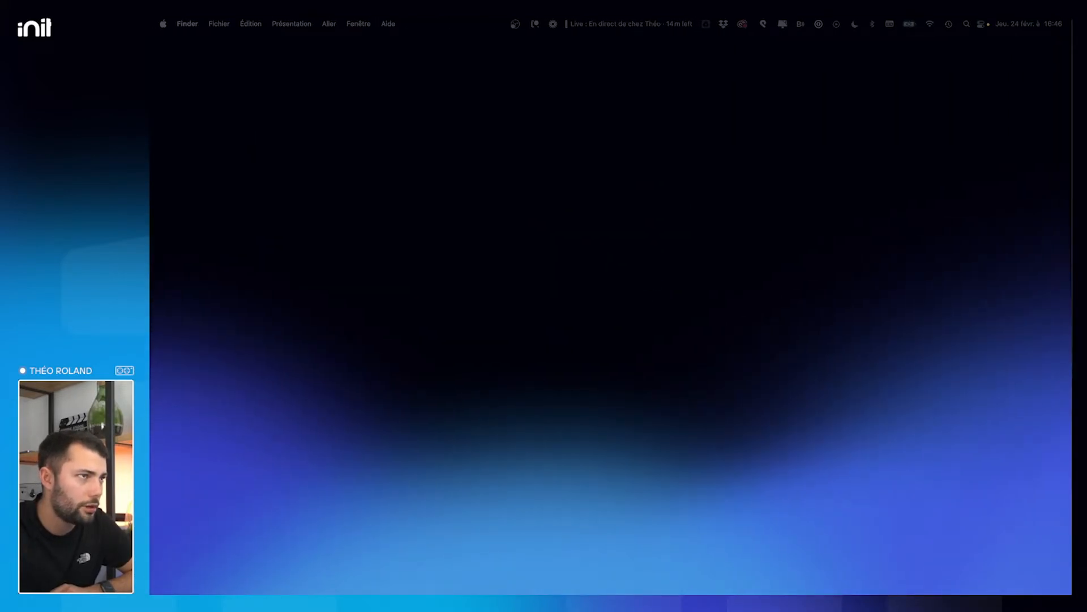
left_click_drag(586, 23, 564, 88)
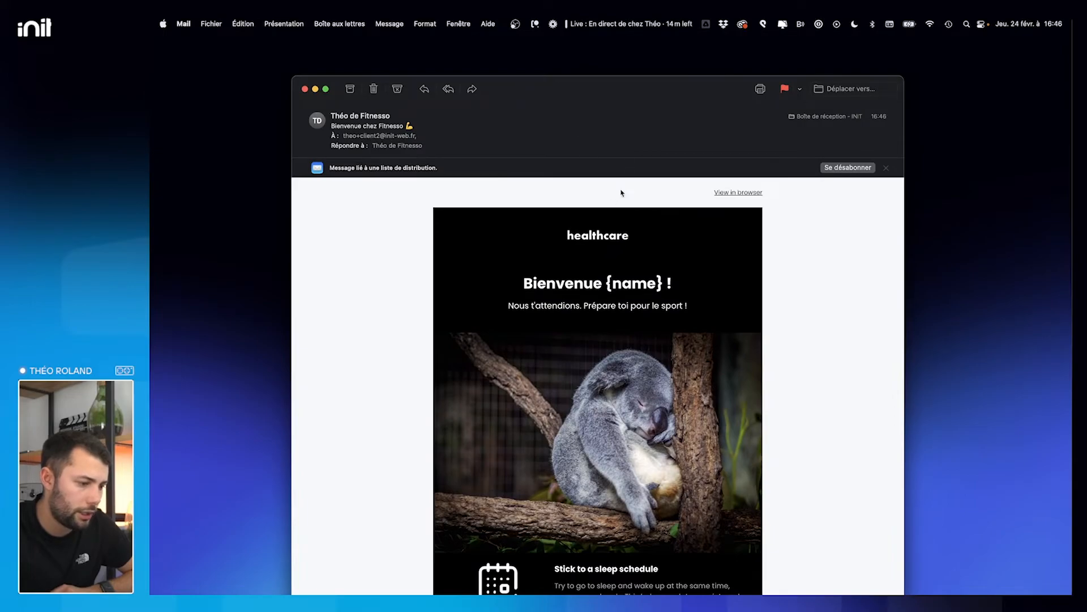
left_click_drag(610, 283, 662, 286)
key("ctrl+Right")
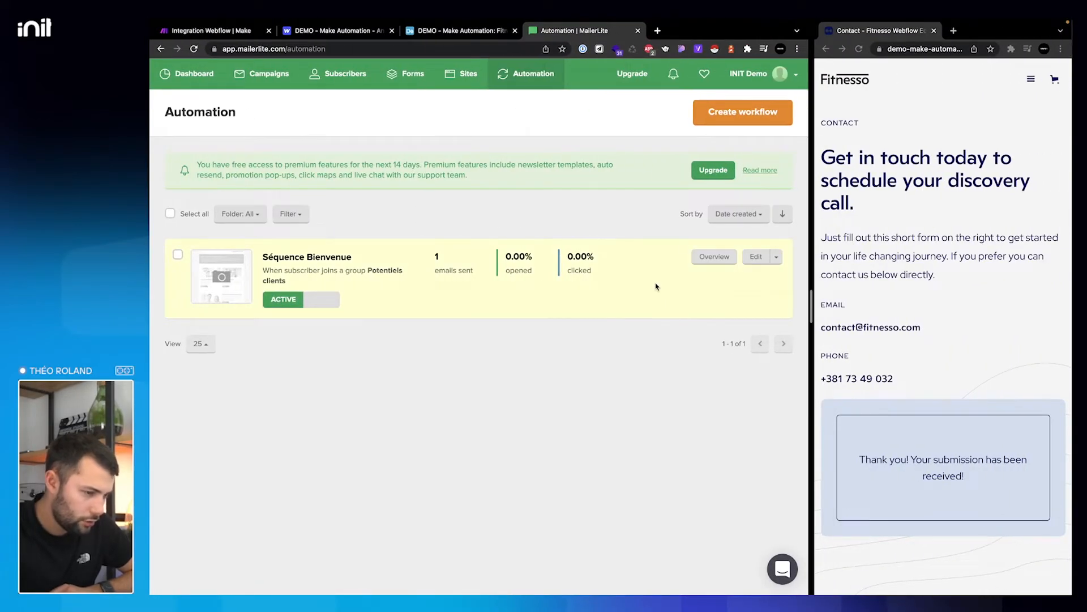
key("ctrl+Left")
scroll(668, 396, "down", 5)
scroll(667, 393, "down", 10)
scroll(709, 256, "up", 15)
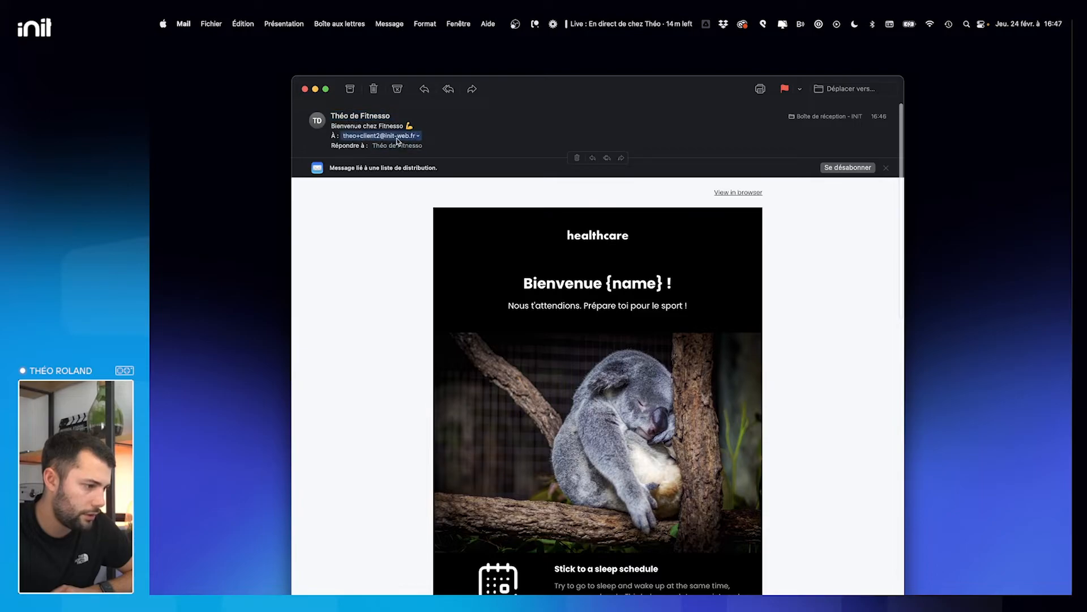
left_click(315, 89)
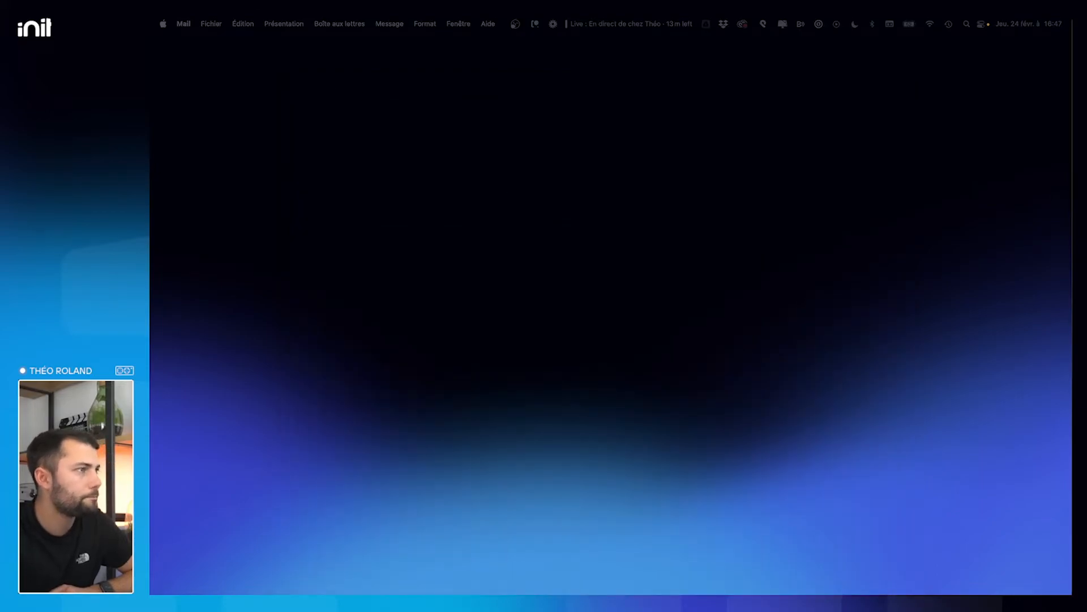
key("ctrl+Right")
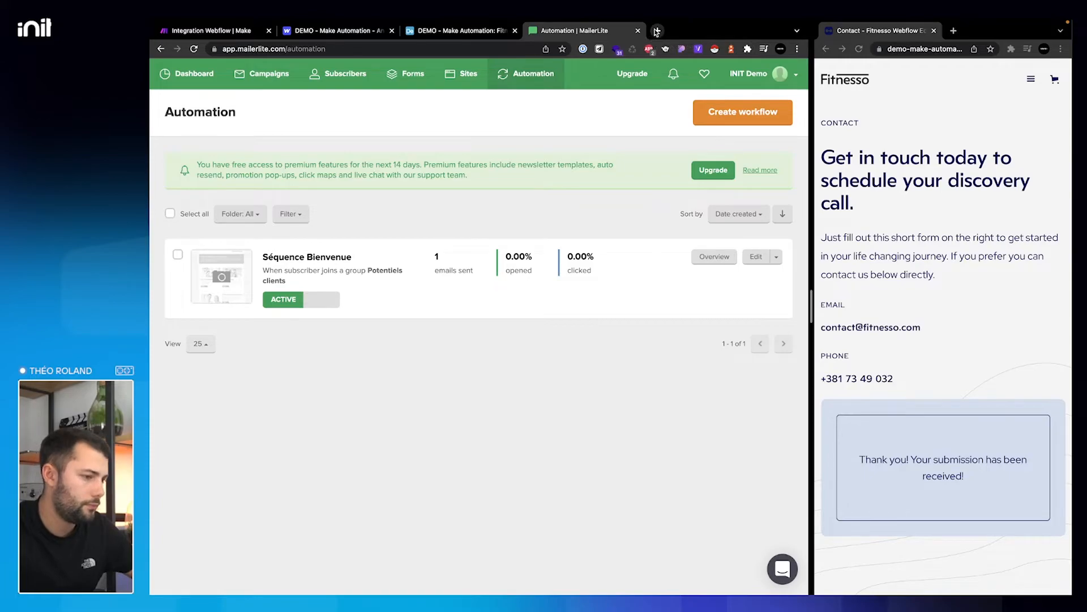
- Search Google for 'mailerlite insert name'
left_click(656, 32)
type("mailerlite")
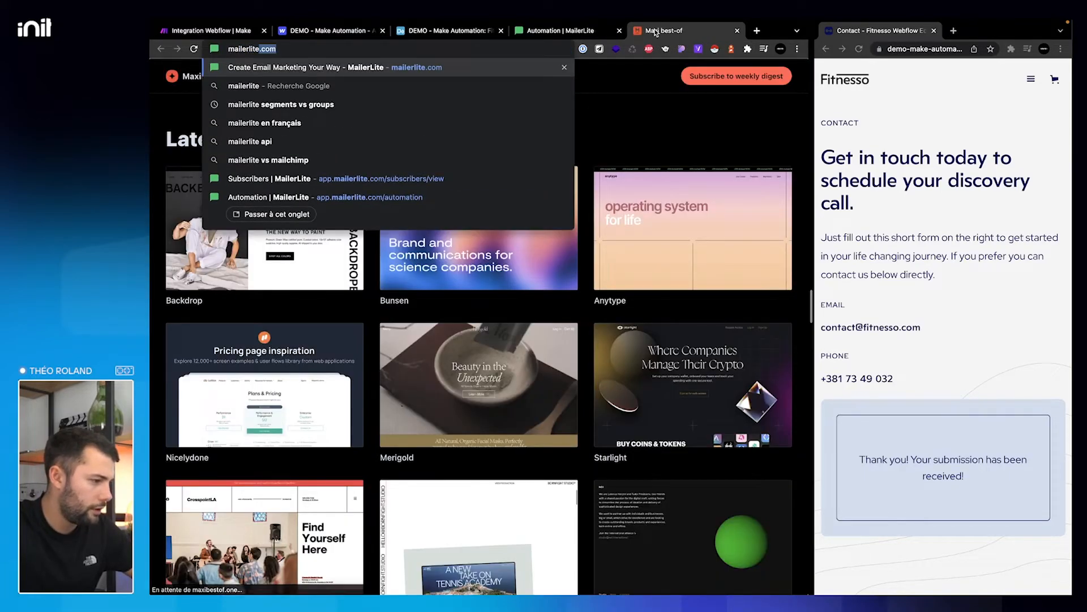
type(" reuse d")
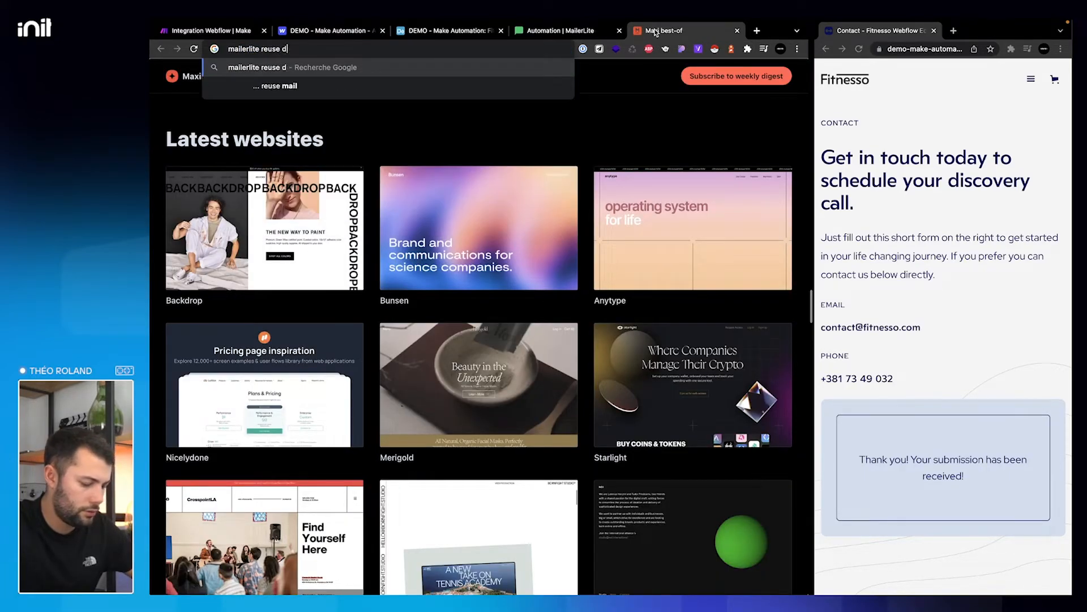
type("ata ine ")
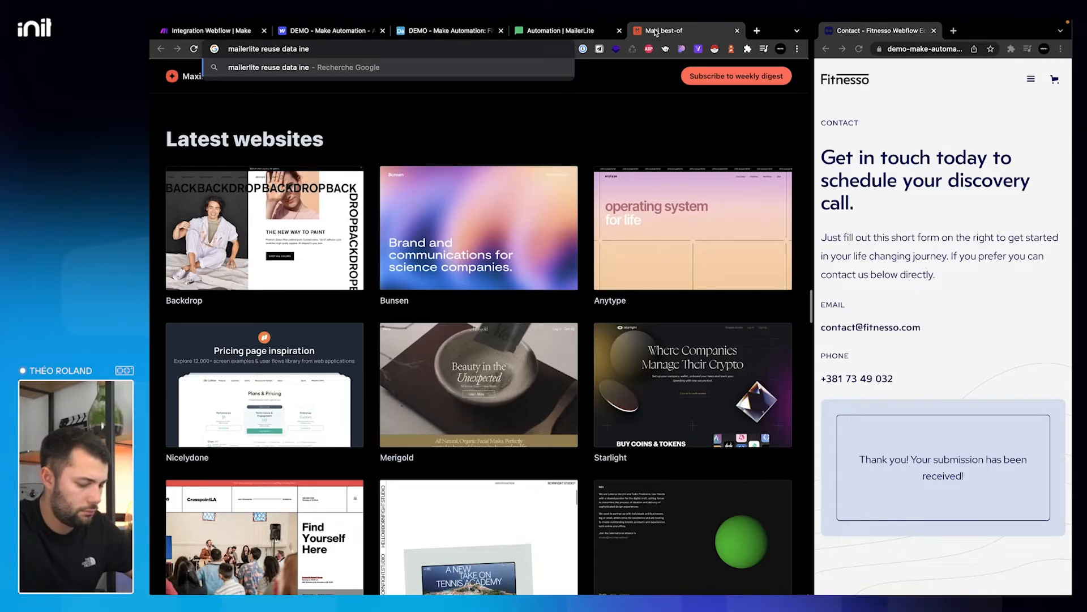
type("template")
key("Return")
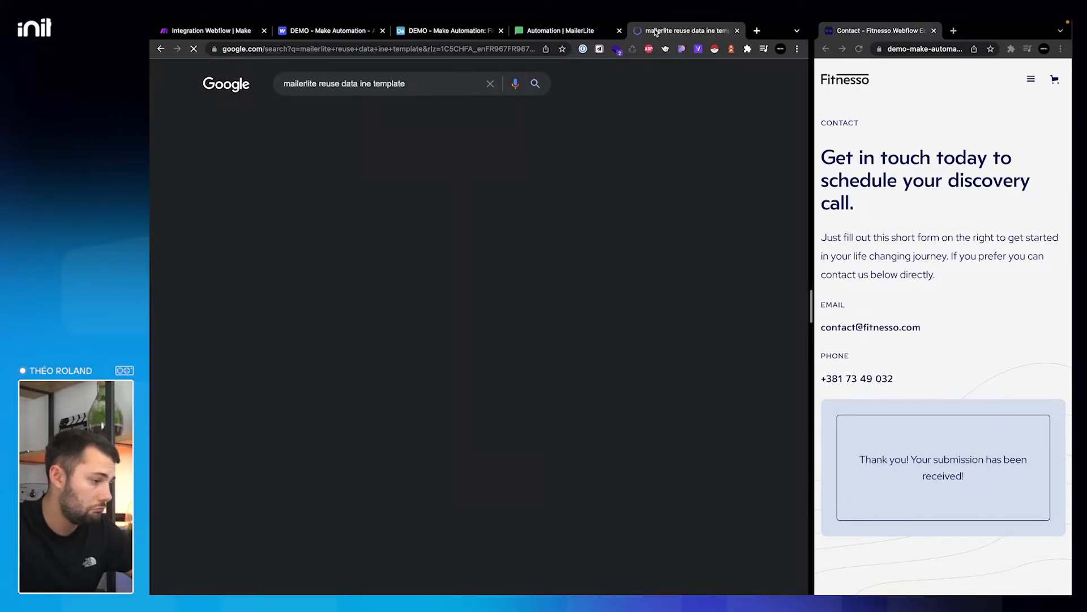
left_click_drag(414, 84, 319, 79)
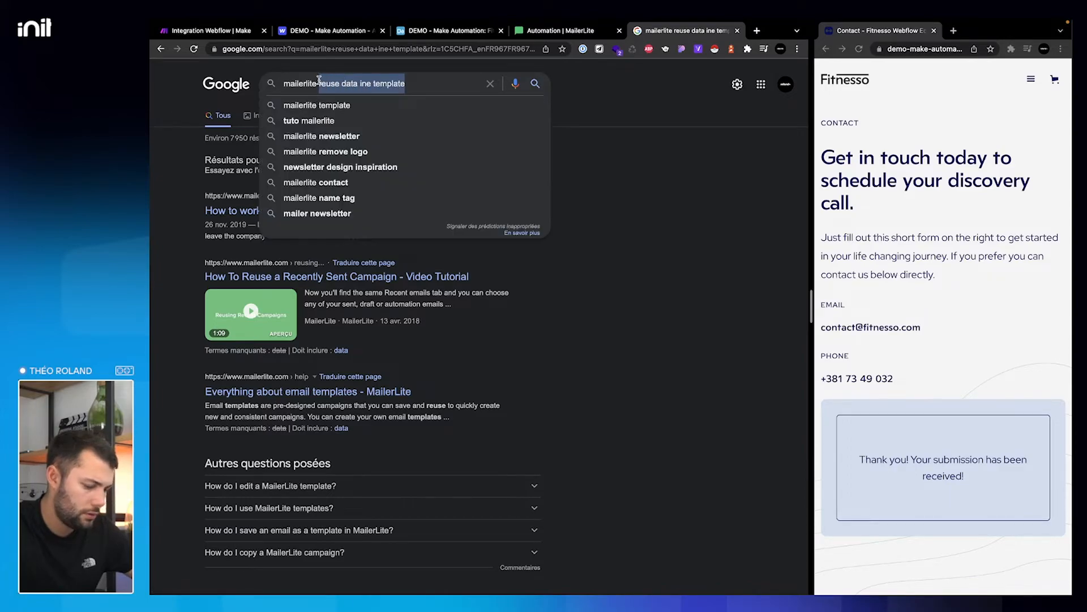
type("insert name")
key("Return")
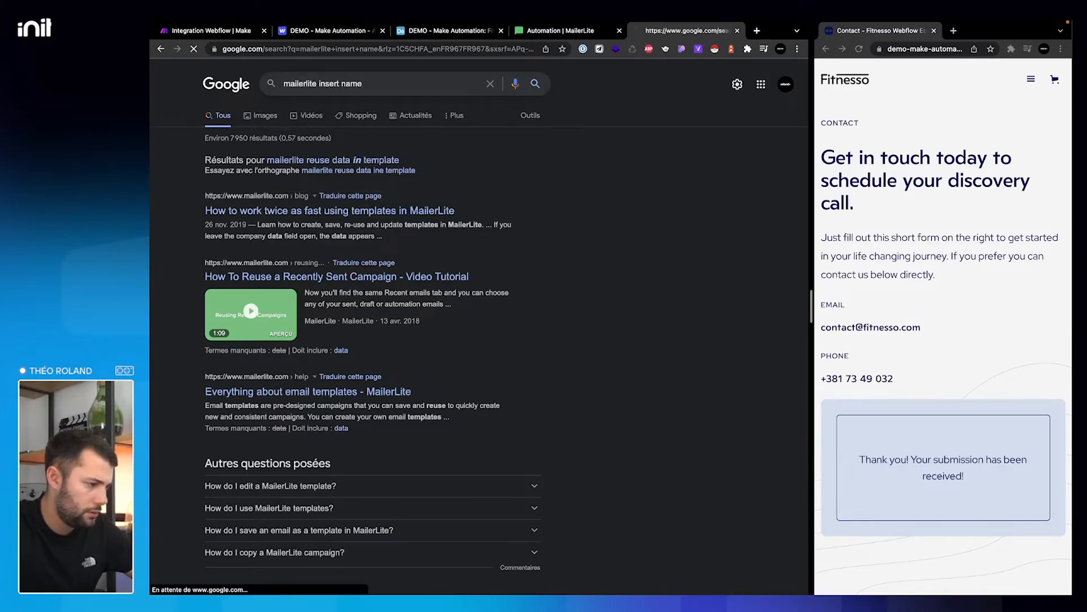
- Read MailerLite's personalization guide for the {$name} syntax, then open the Séquence Bienvenue workflow
left_click(331, 172)
scroll(460, 403, "down", 3)
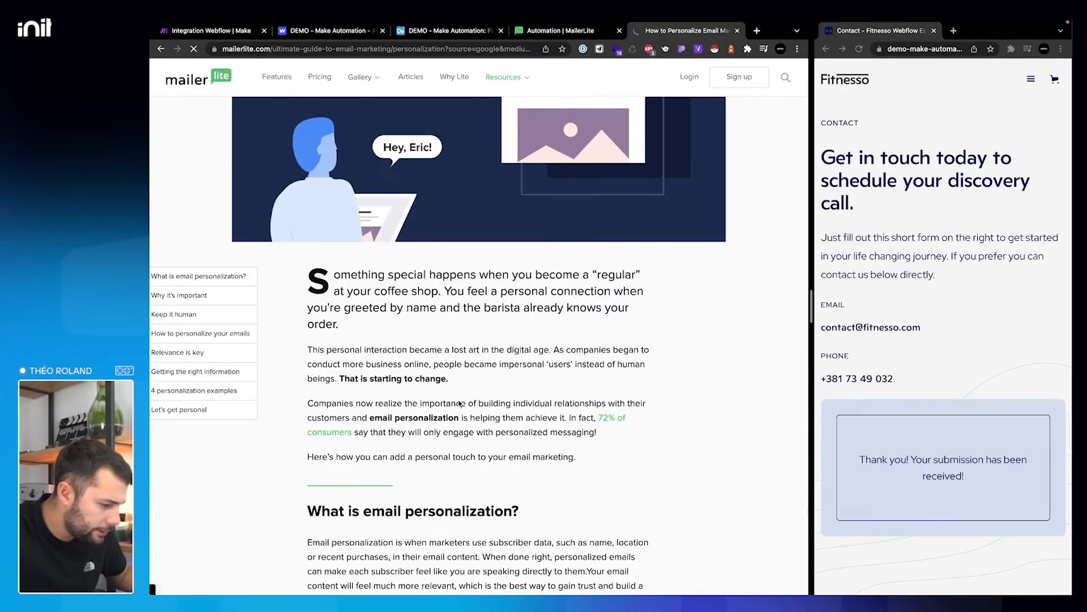
scroll(460, 403, "down", 10)
scroll(459, 400, "down", 10)
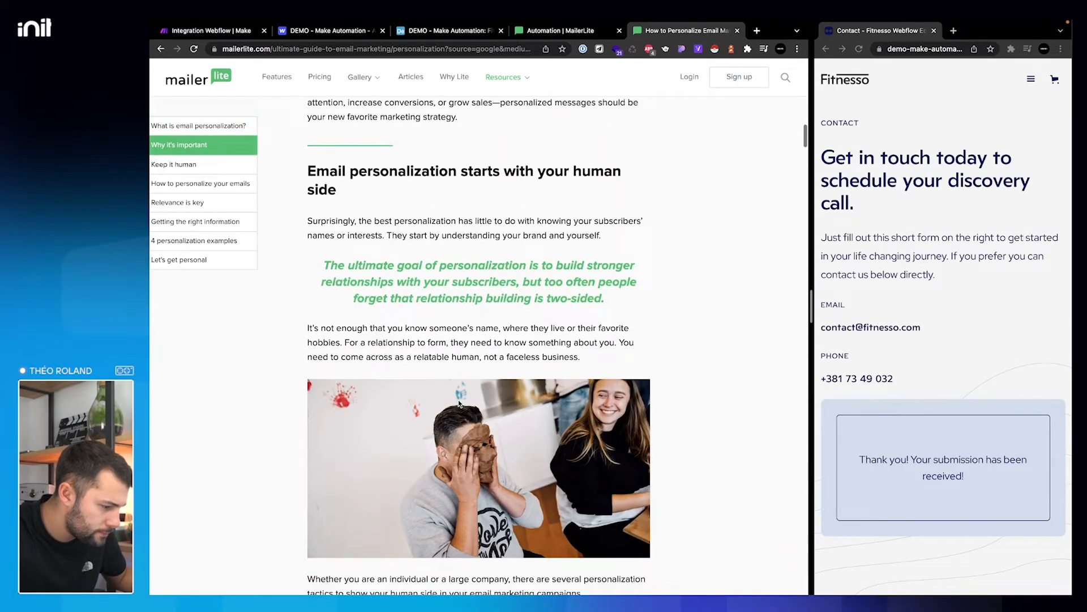
scroll(459, 403, "down", 10)
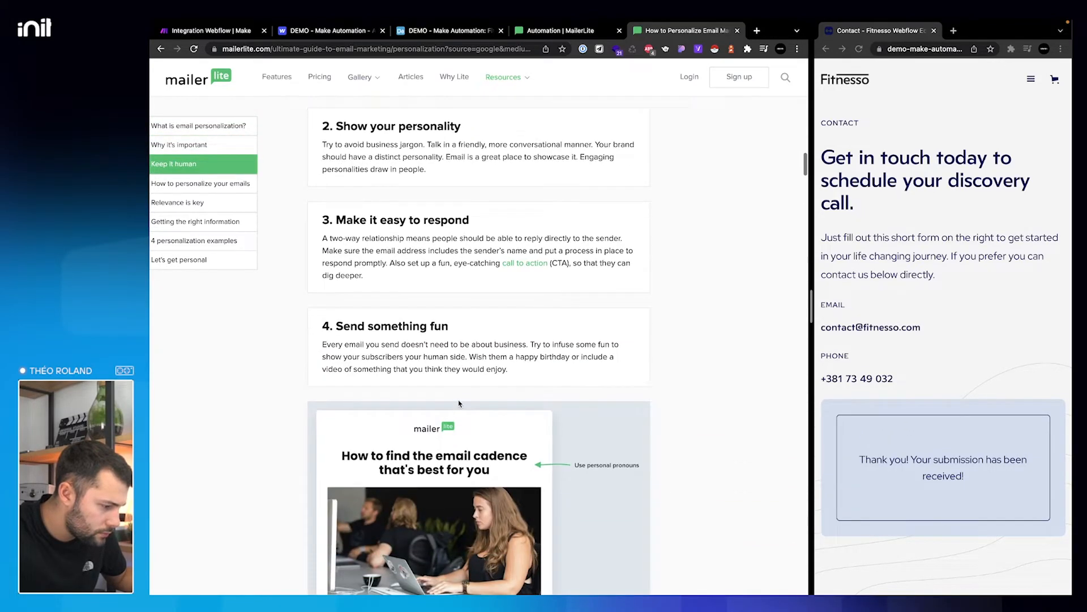
scroll(459, 403, "down", 6)
scroll(459, 403, "down", 8)
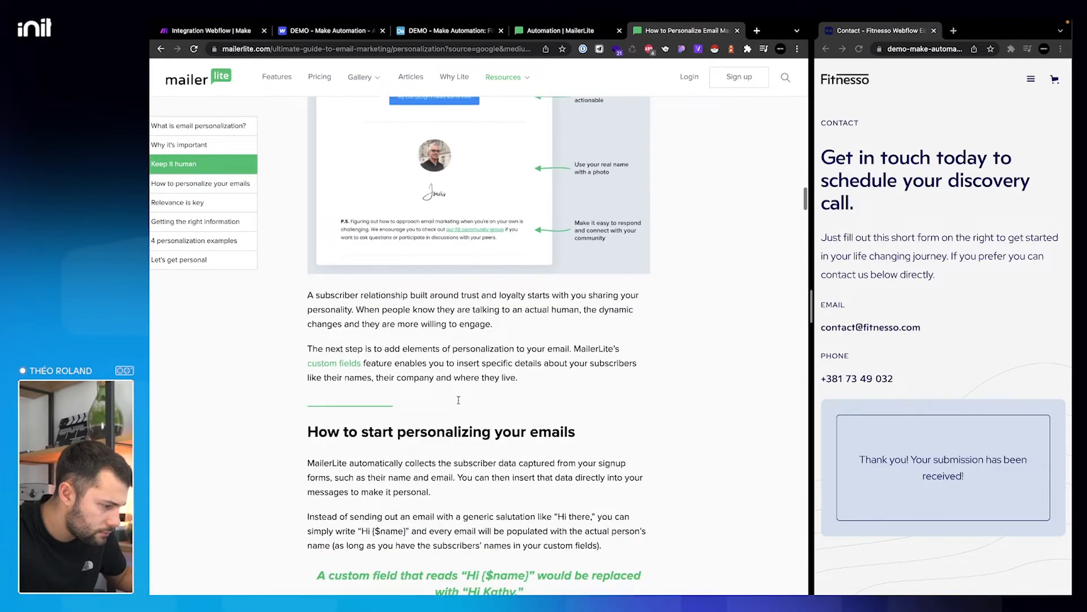
scroll(459, 400, "down", 6)
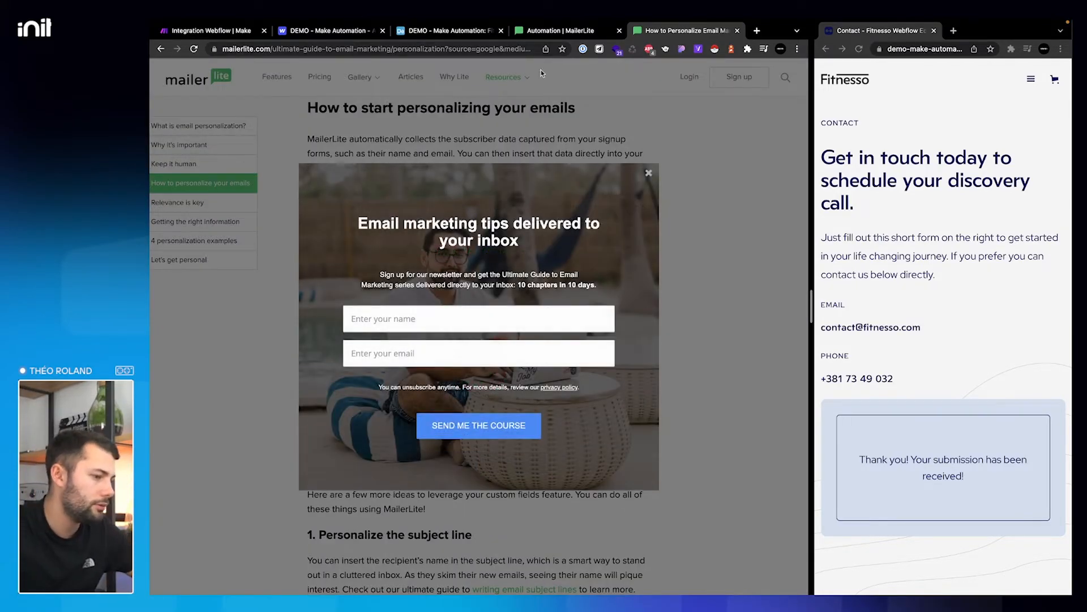
left_click(649, 173)
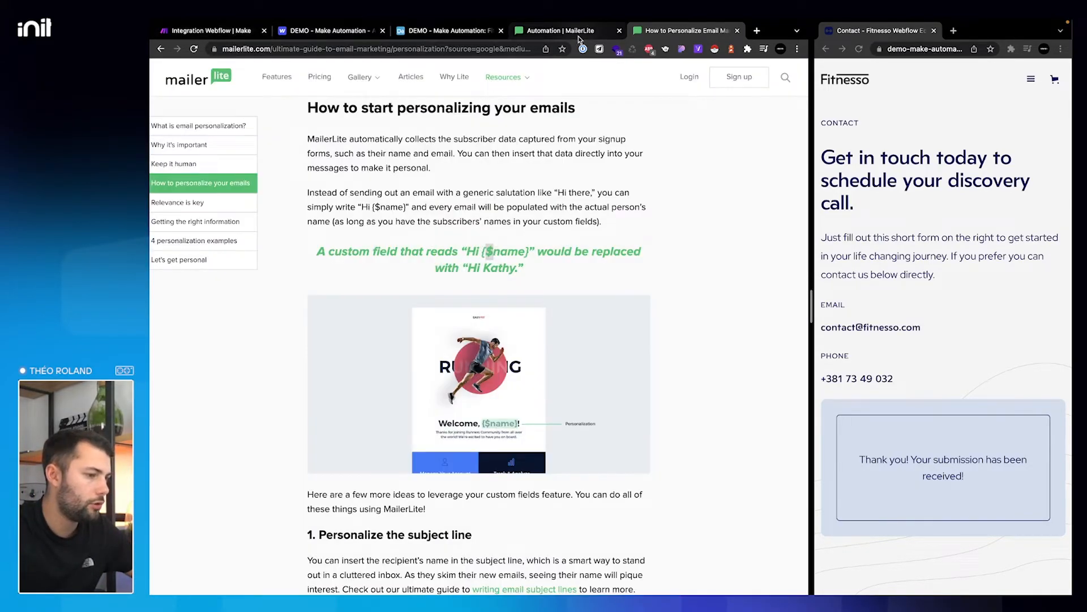
left_click(561, 30)
left_click(758, 260)
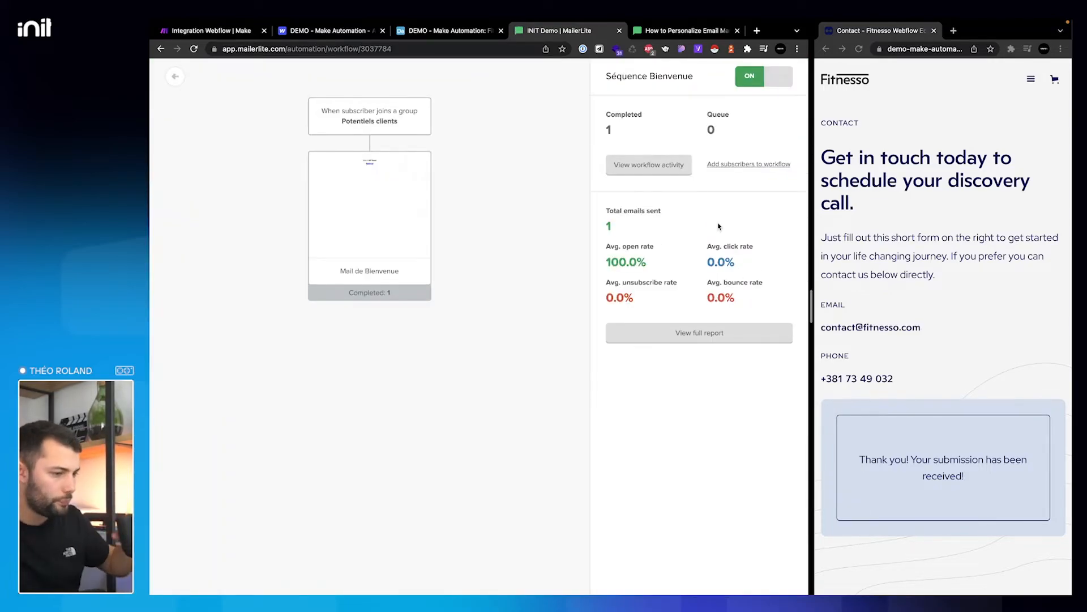
- Switch the Séquence Bienvenue workflow off and open the Mail de Bienvenue email content
left_click(340, 239)
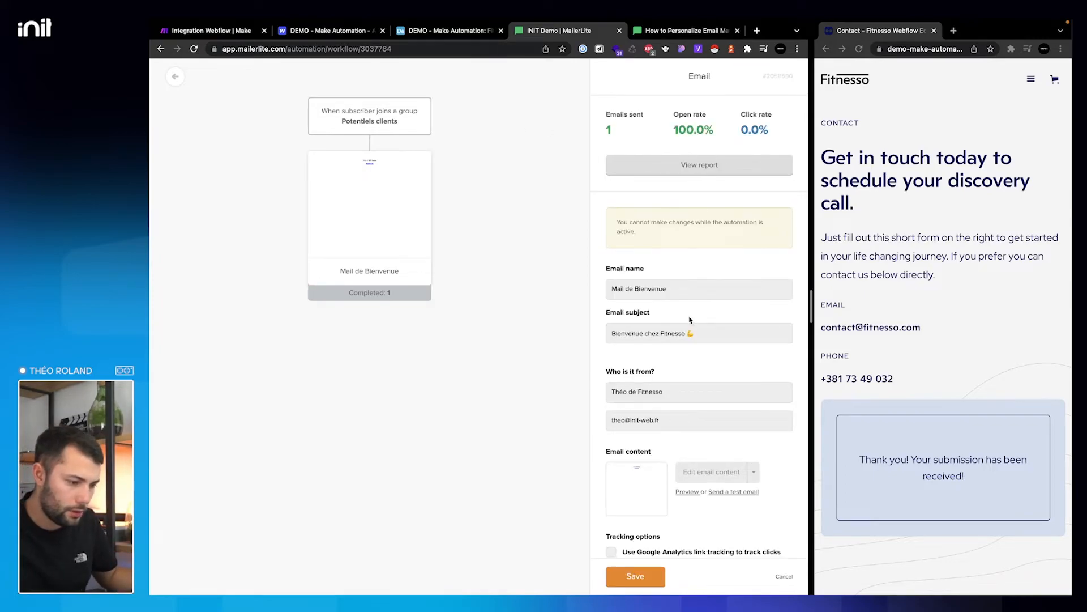
left_click(391, 112)
left_click(759, 76)
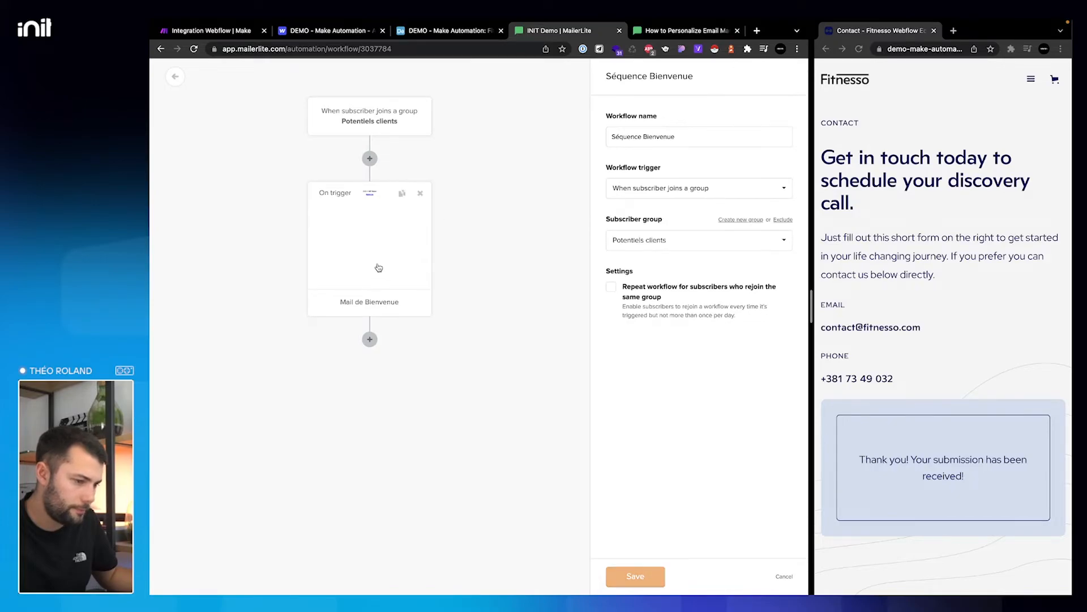
left_click(701, 311)
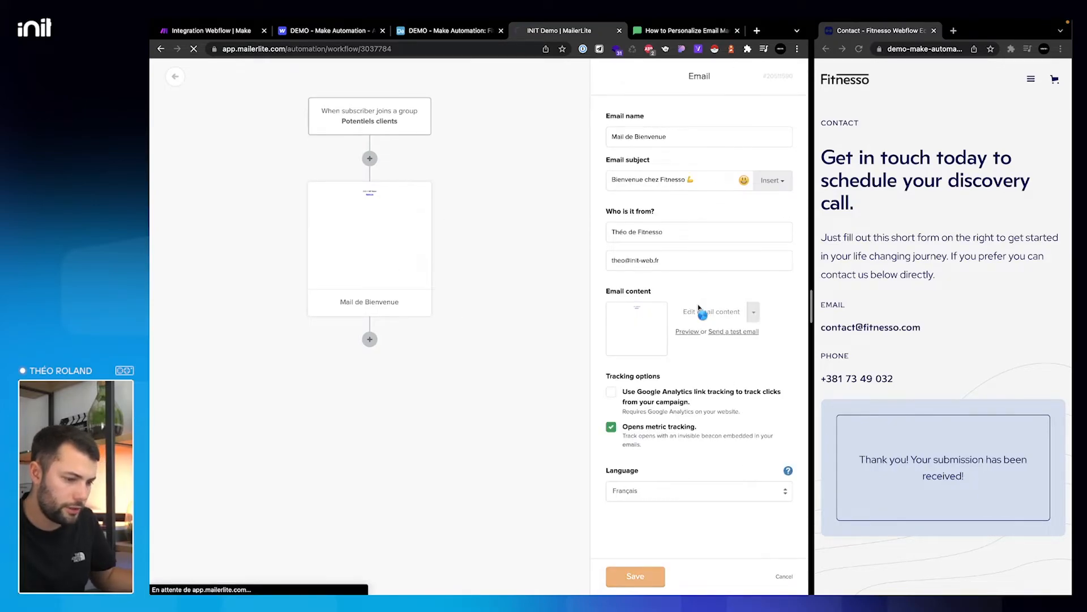
left_click(860, 50)
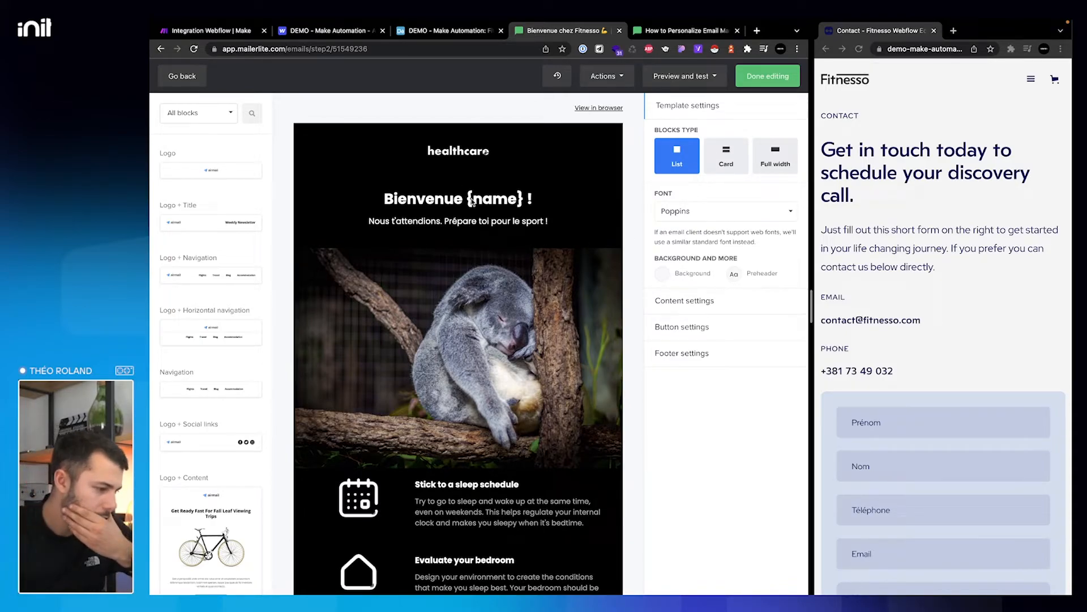
- Correct the heading to read Bienvenue {$name} ! and save the email
left_click(507, 203)
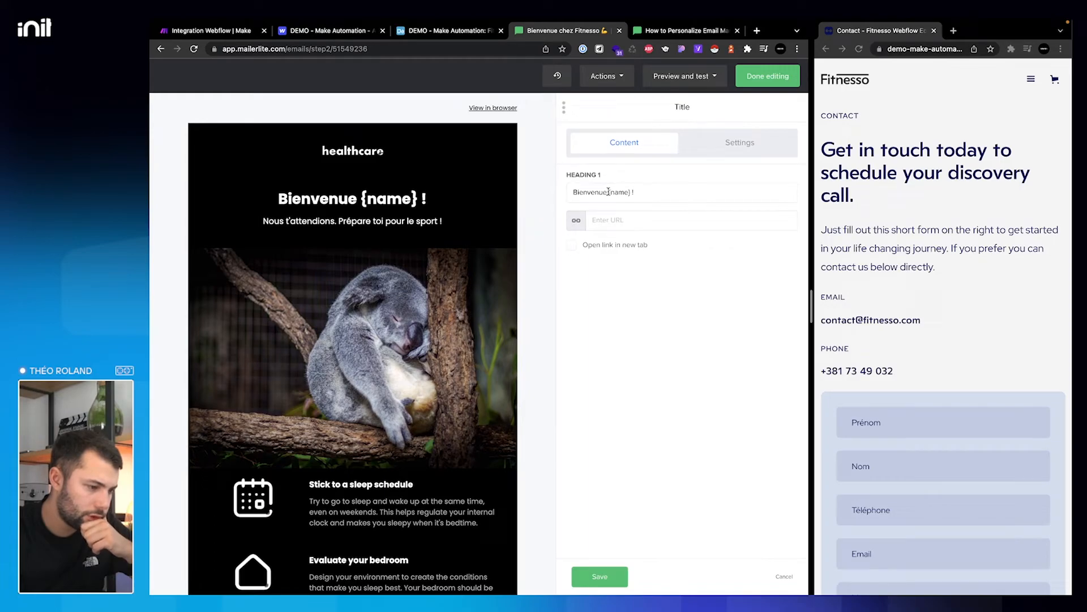
left_click(611, 192)
type("$")
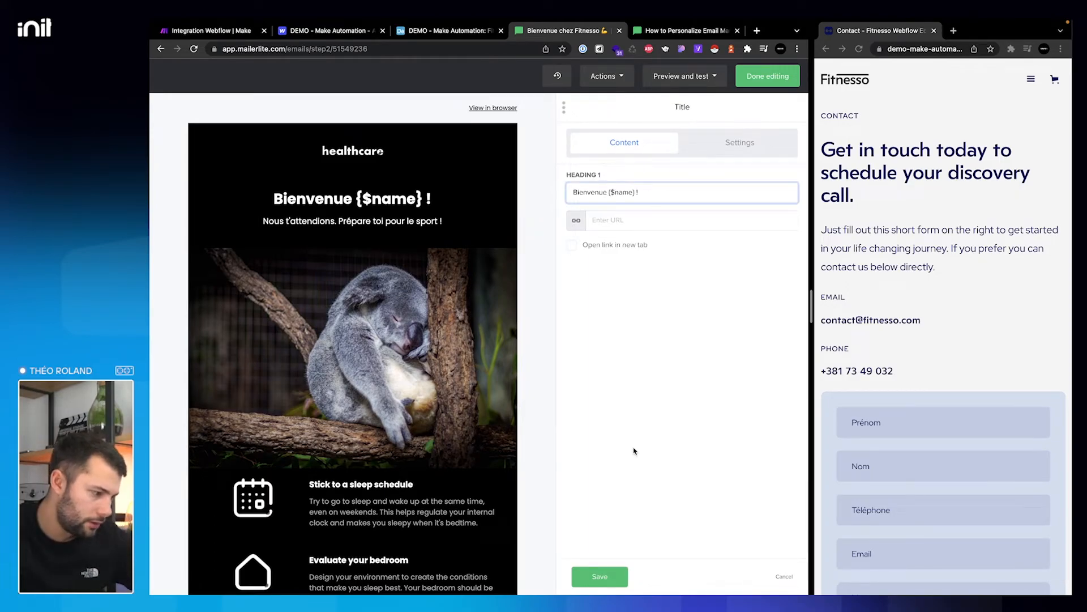
left_click(624, 572)
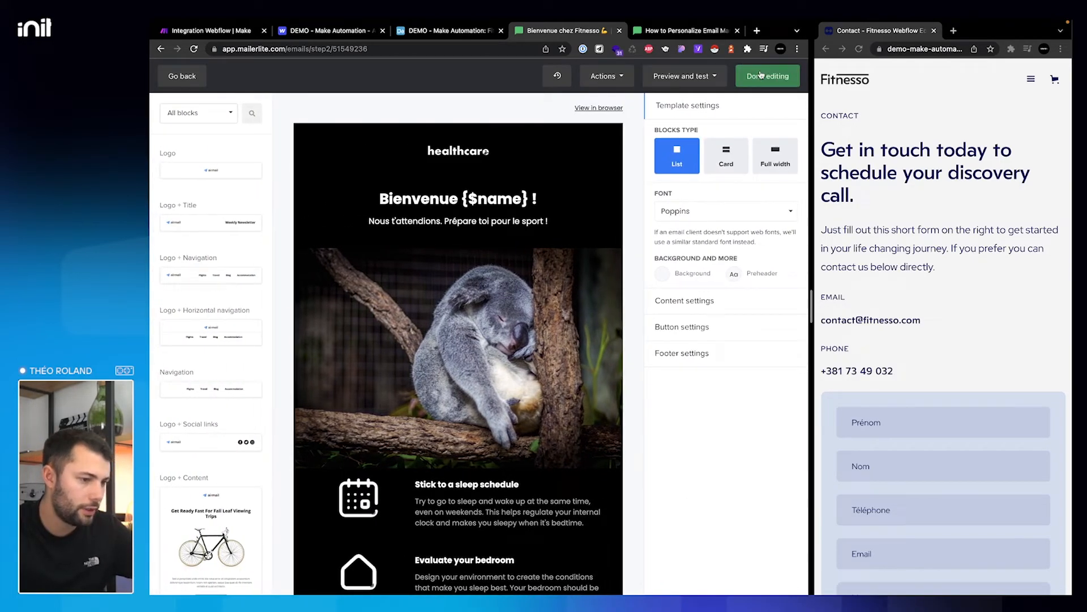
left_click(757, 80)
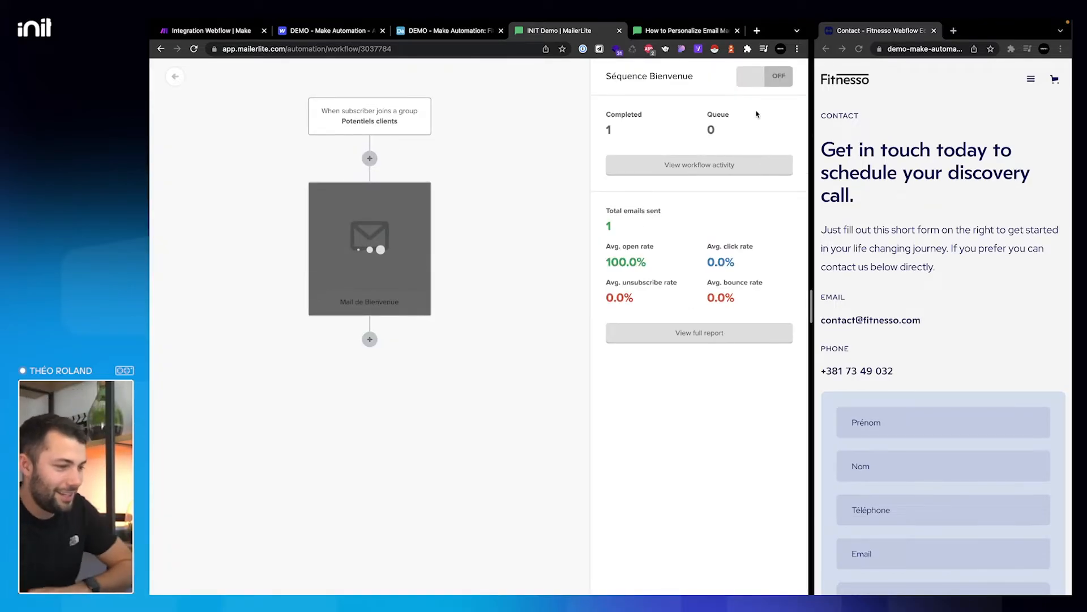
- Reactivate Séquence Bienvenue without adding existing subscribers, then go back to the automation list
left_click(744, 86)
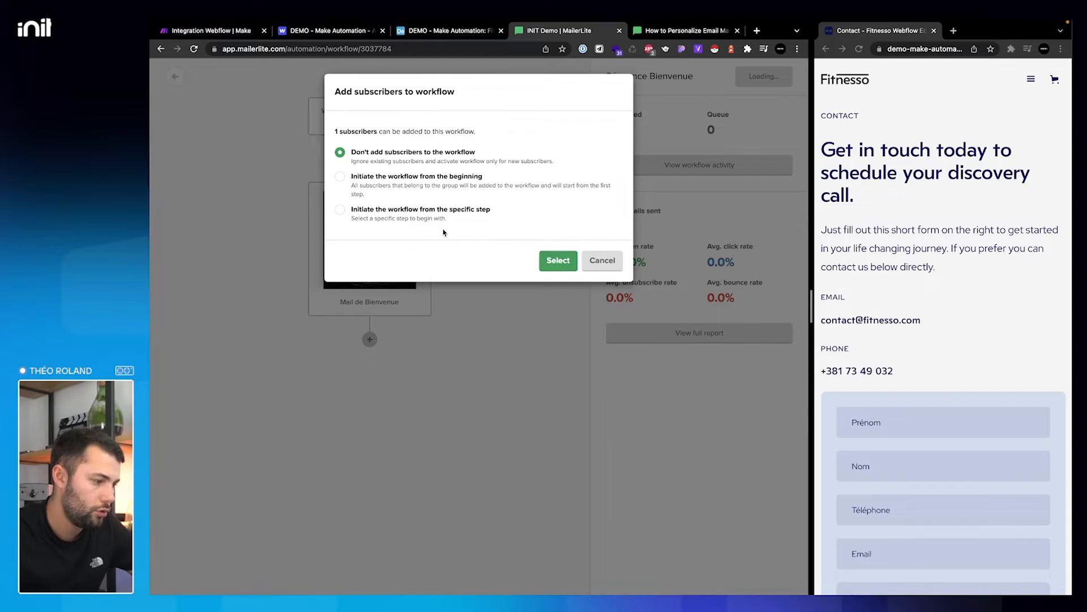
left_click(555, 261)
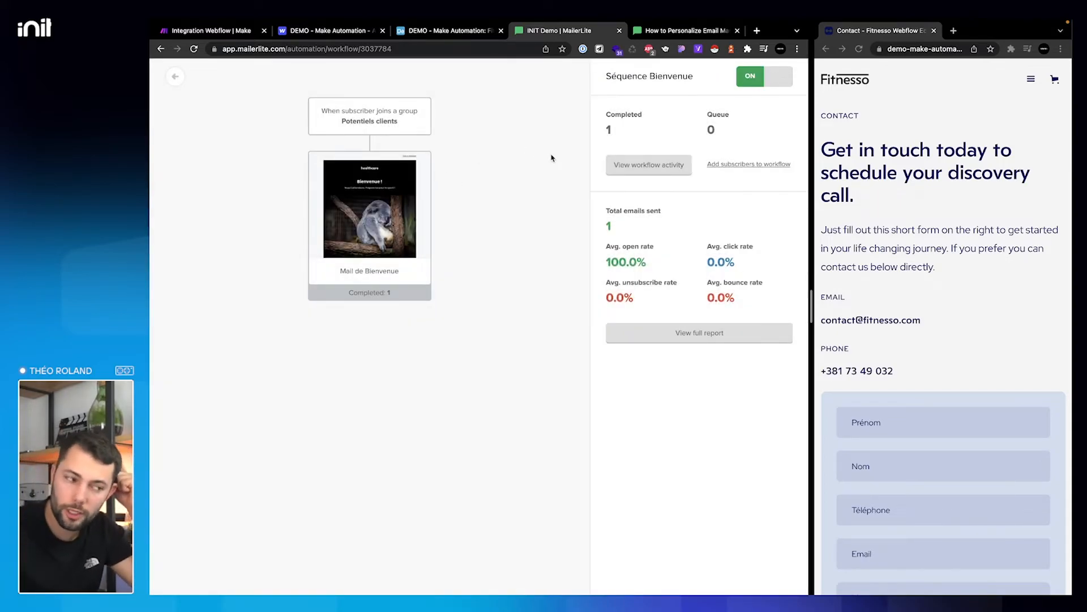
left_click(177, 81)
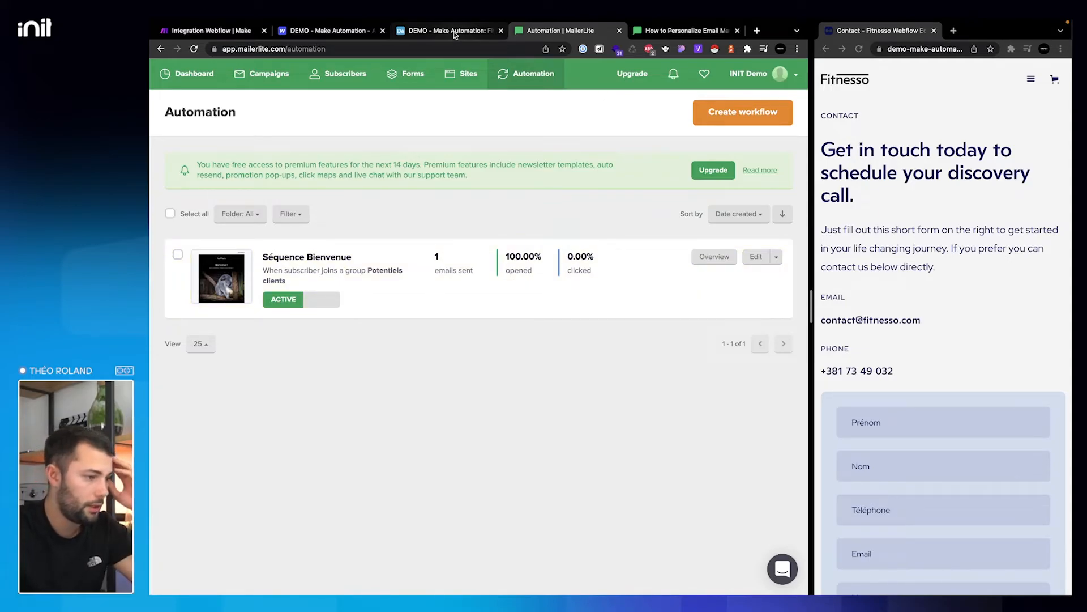
- Refresh the Make scenario to see it activated, glance at the Airtable contacts, and return
left_click(211, 31)
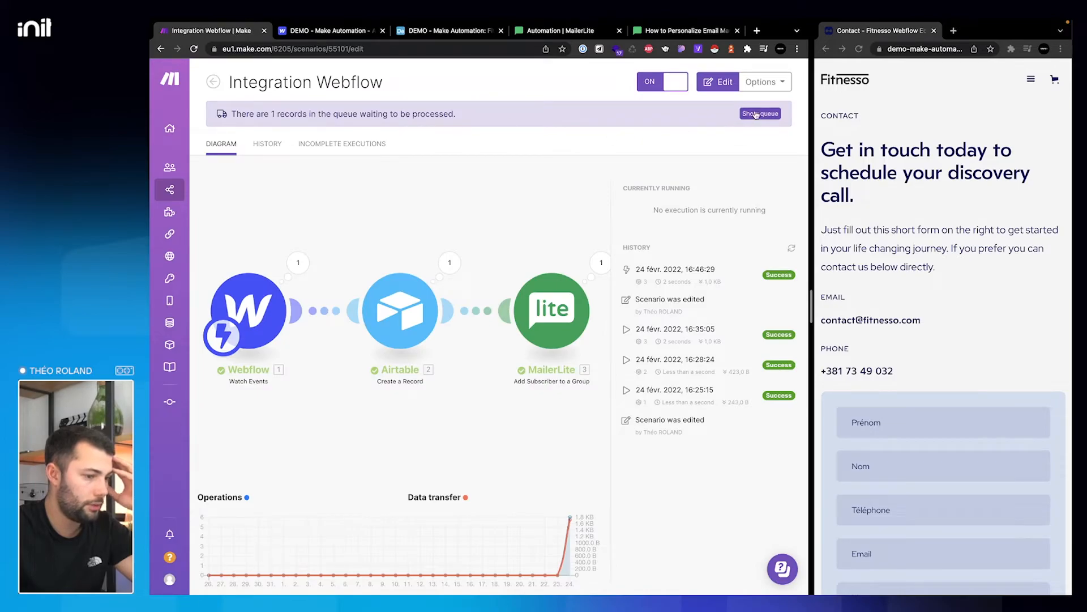
left_click(194, 50)
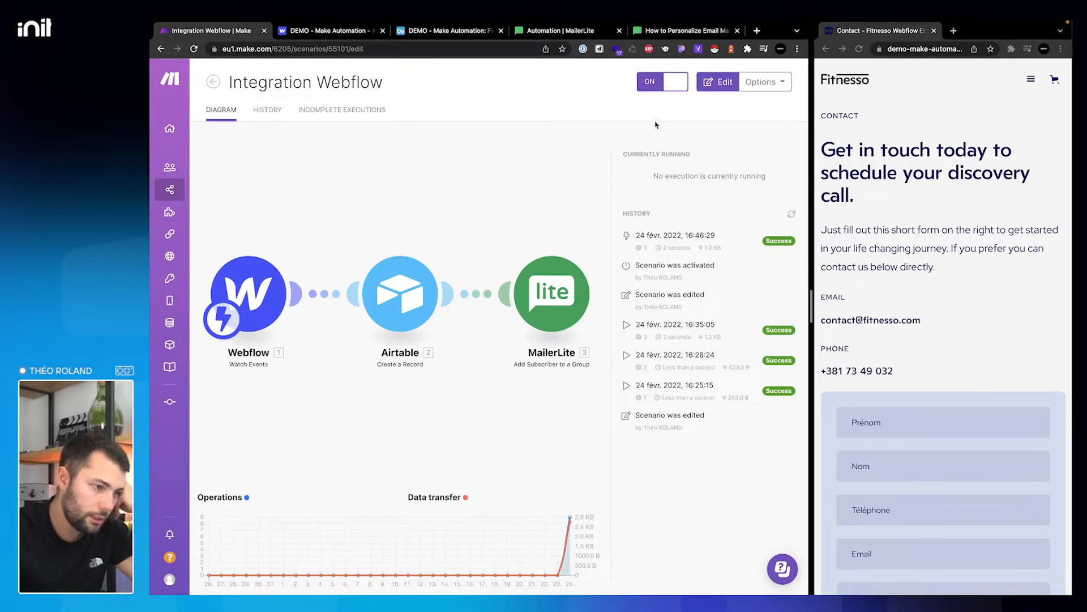
left_click(448, 32)
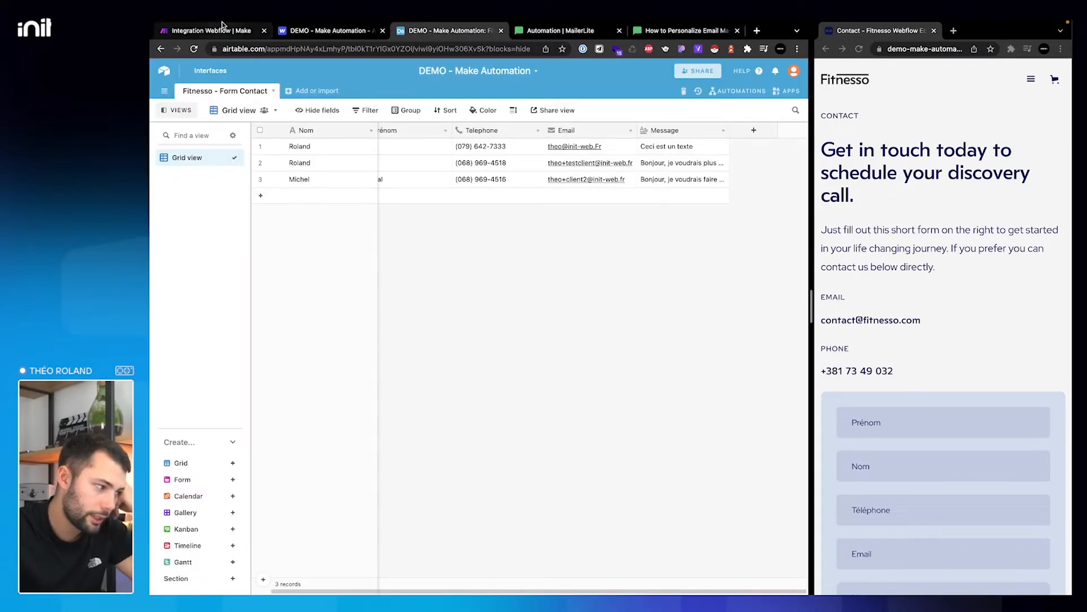
left_click(222, 25)
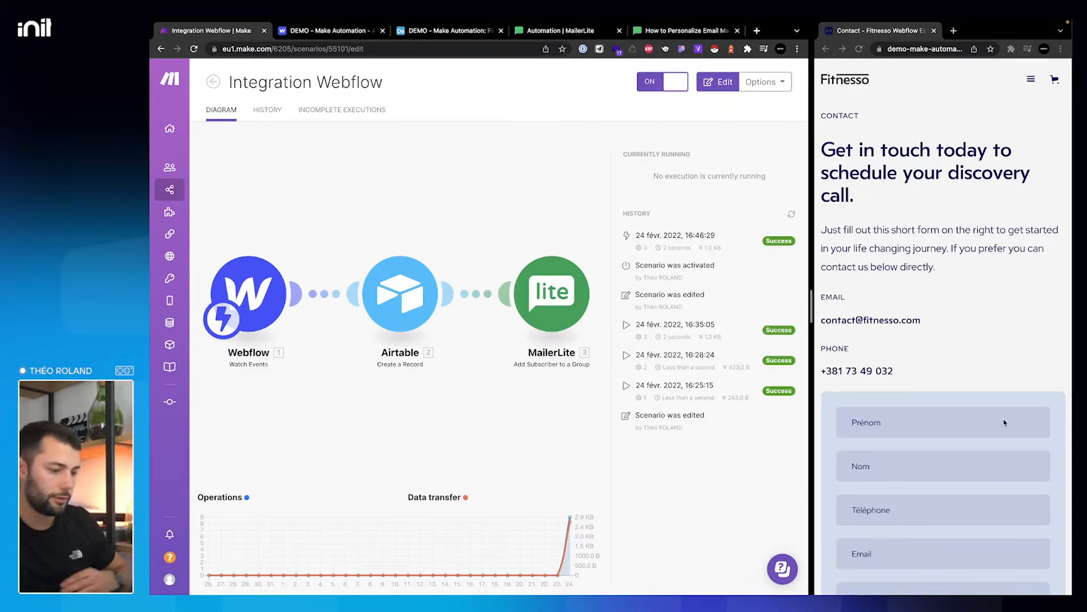
left_click(931, 422)
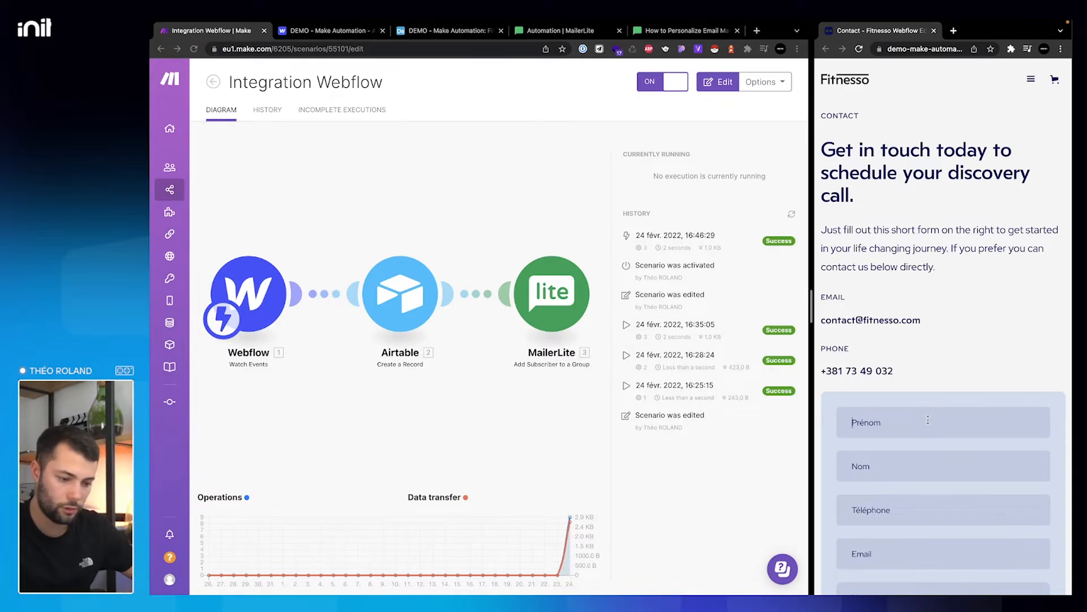
- Fill the Fitnesso contact form with the test lead's name, phone number and e-mail address
scroll(928, 419, "down", 2)
type("V")
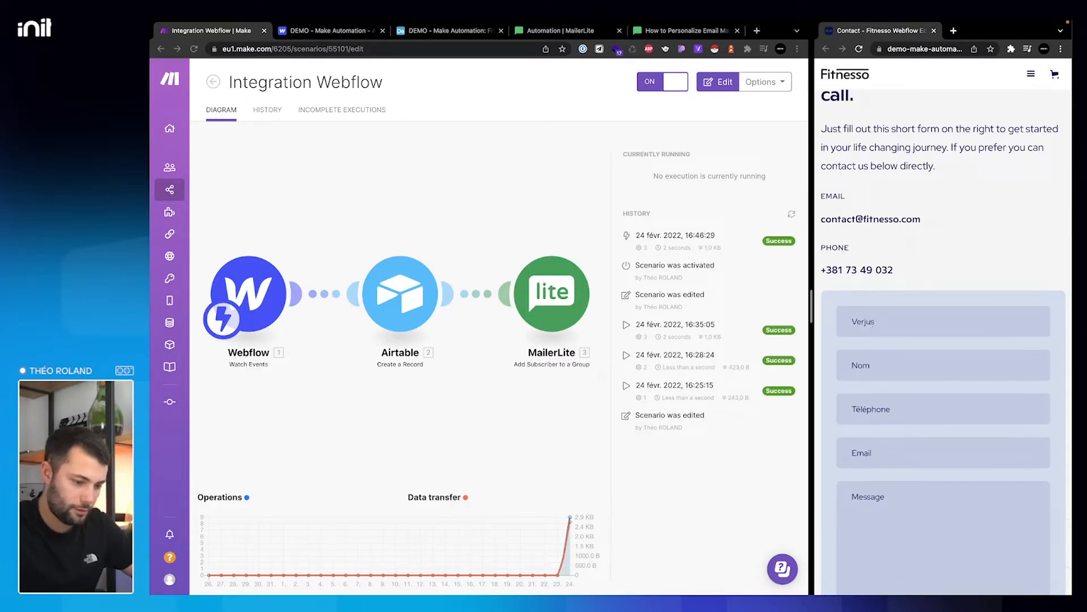
type("erjus")
key("BackSpace")
key("BackSpace")
key("BackSpace")
key("BackSpace")
key("BackSpace")
key("BackSpace")
type("Stan")
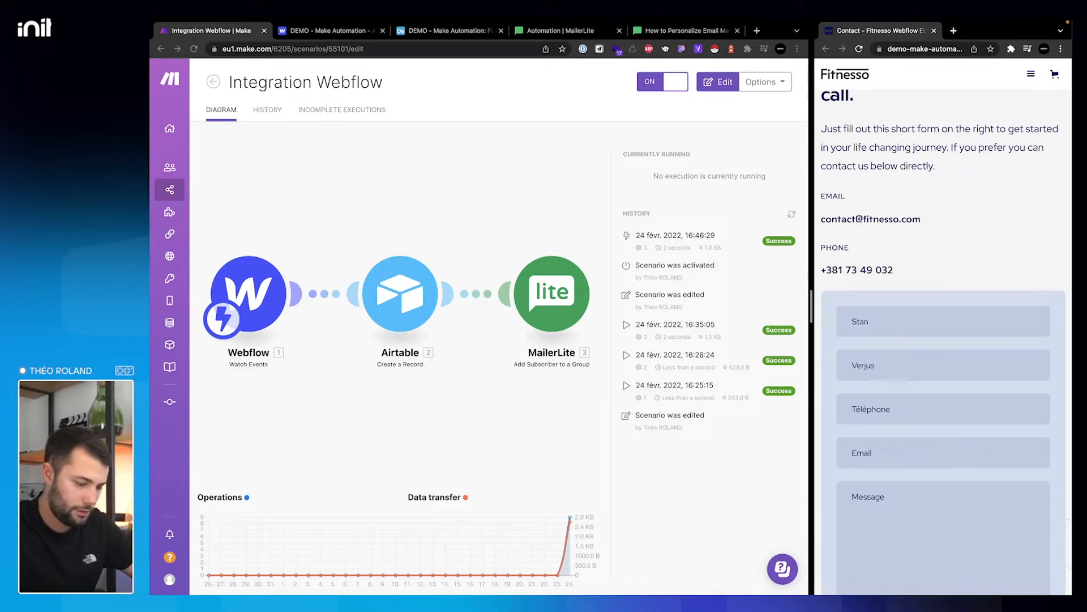
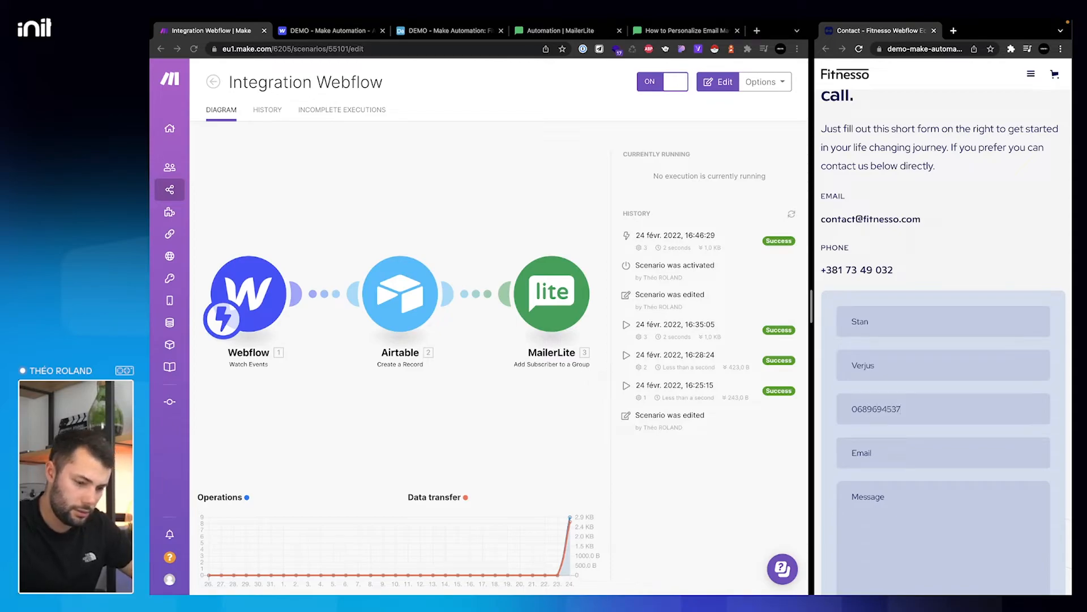
key("Tab")
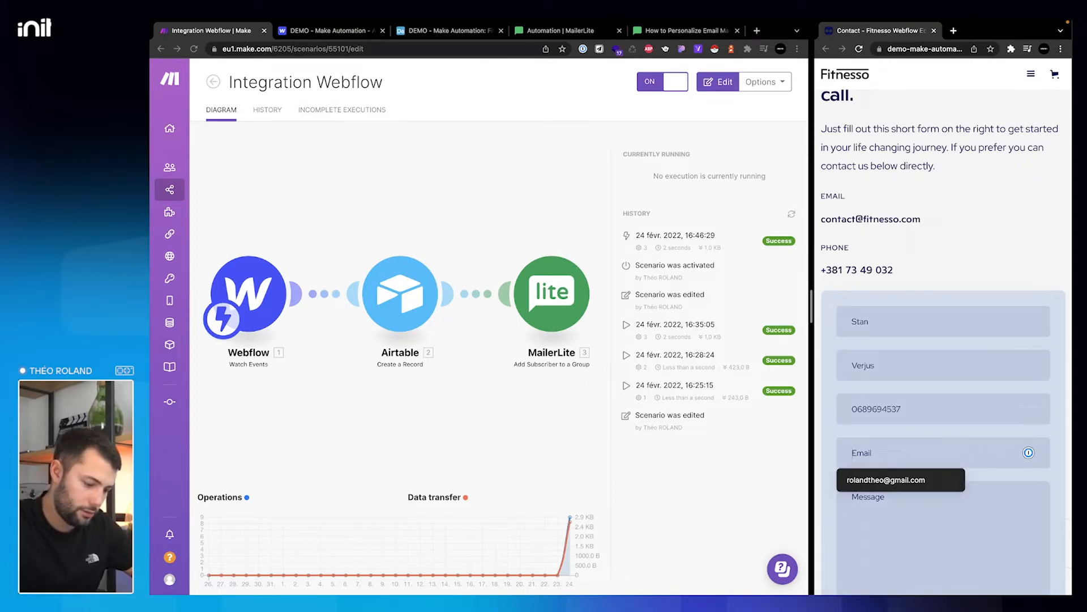
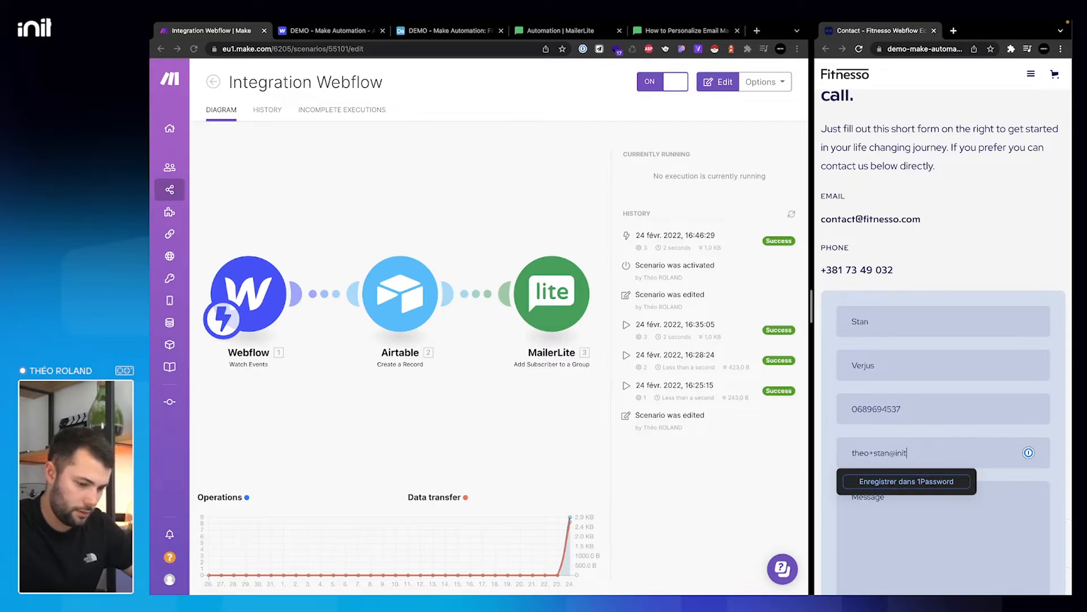
key("Tab")
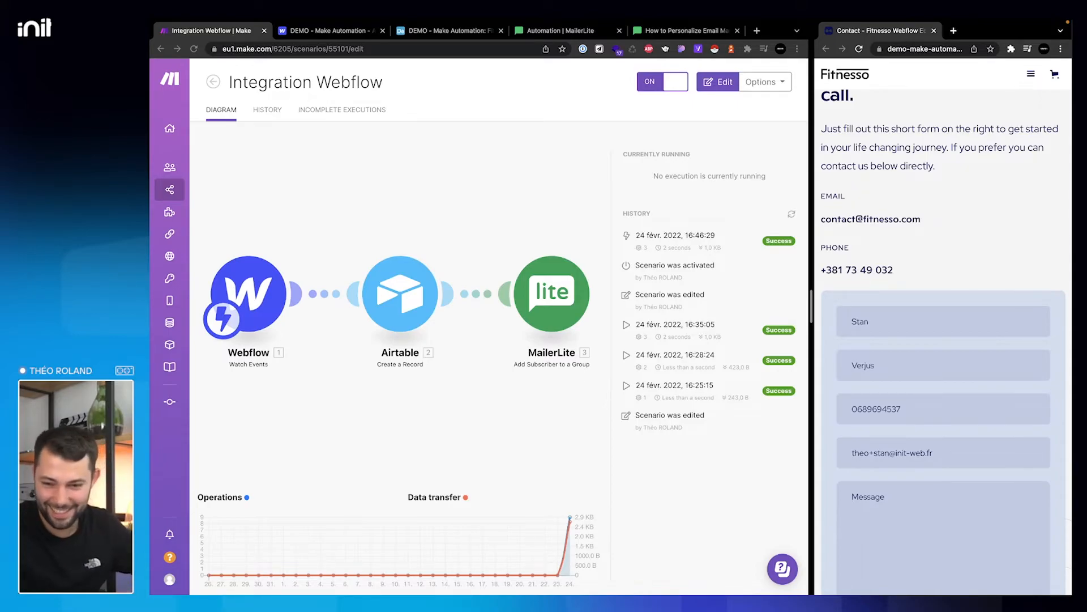
- Type the message and submit the form with Envoyer le message
scroll(912, 391, "down", 2)
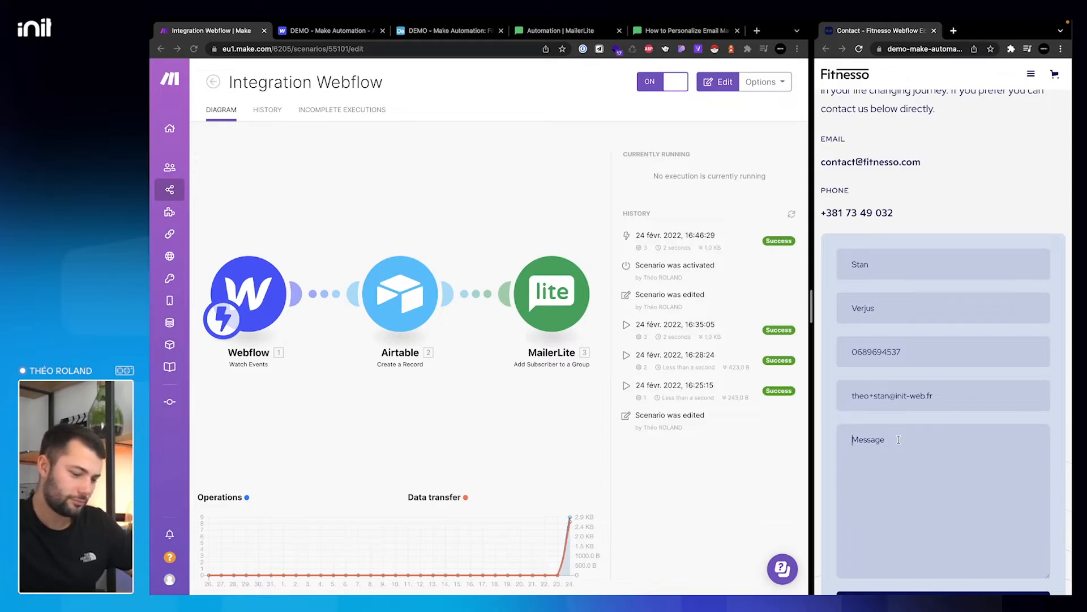
type("J")
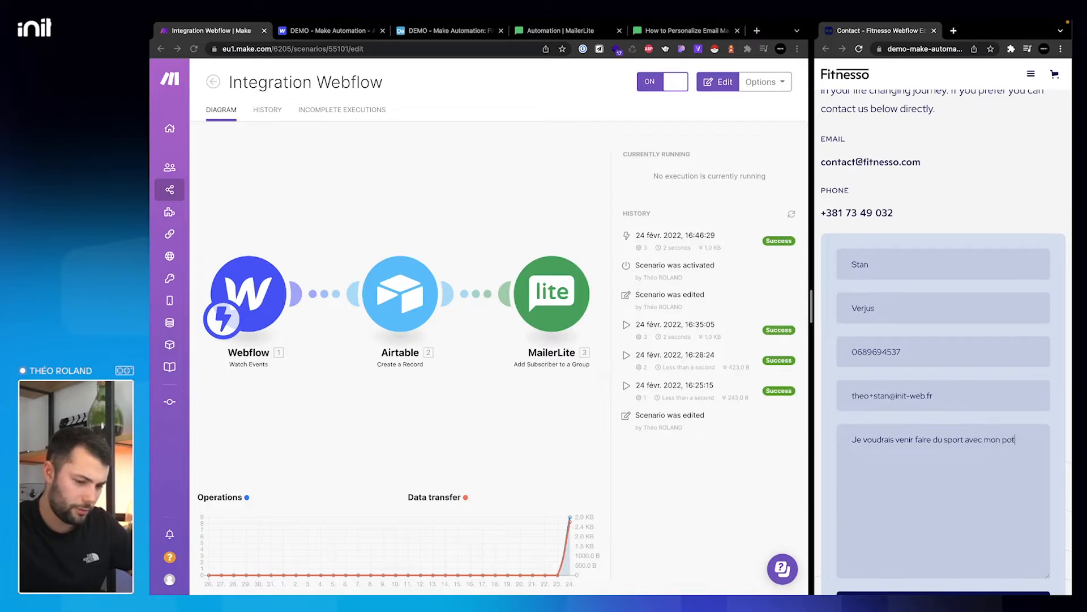
type("ier !")
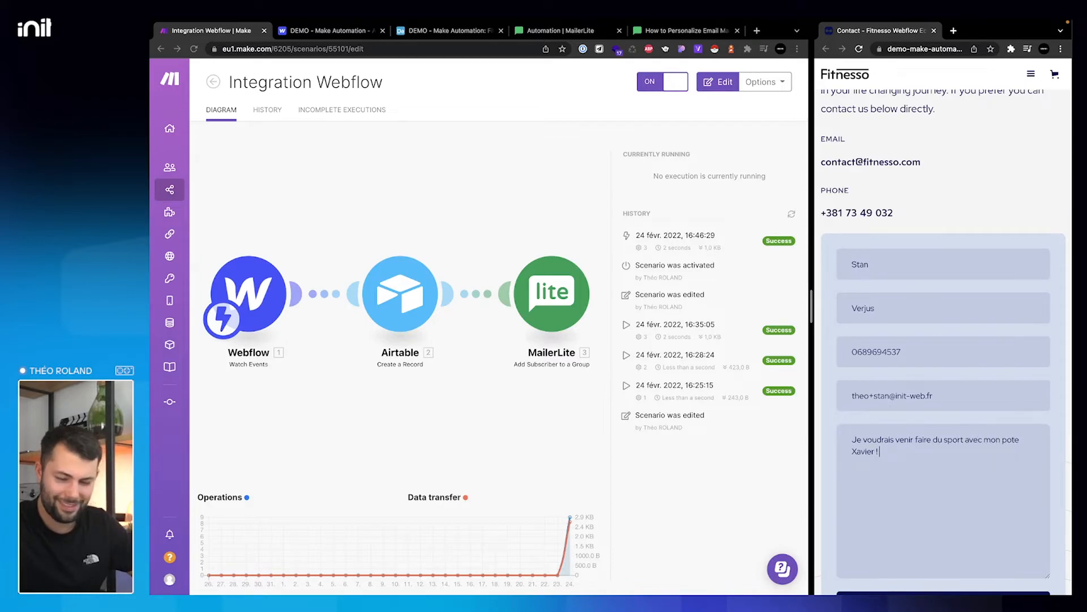
scroll(899, 402, "down", 2)
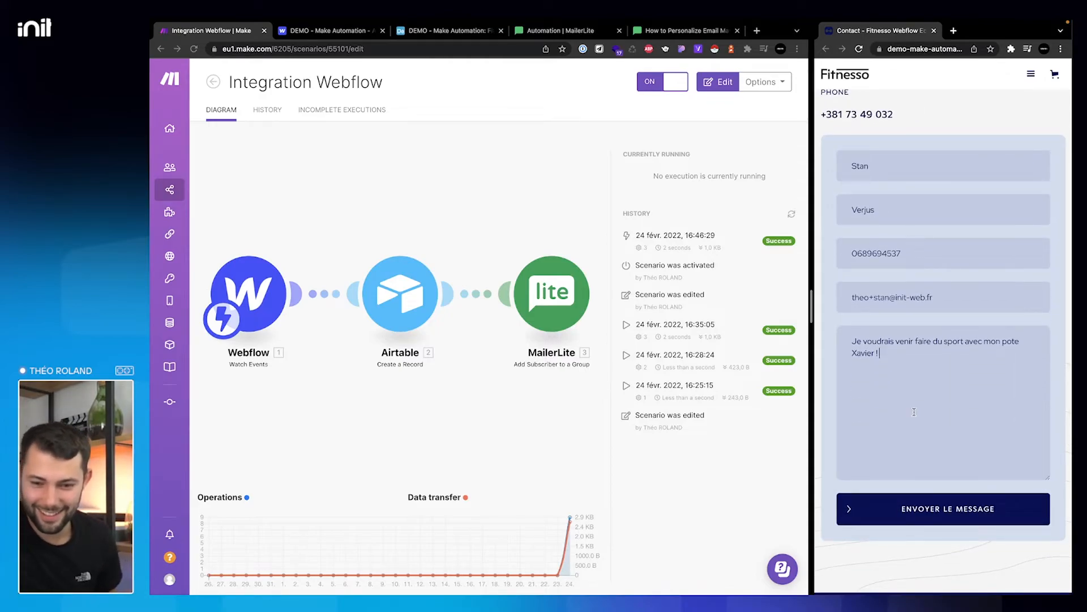
left_click(932, 509)
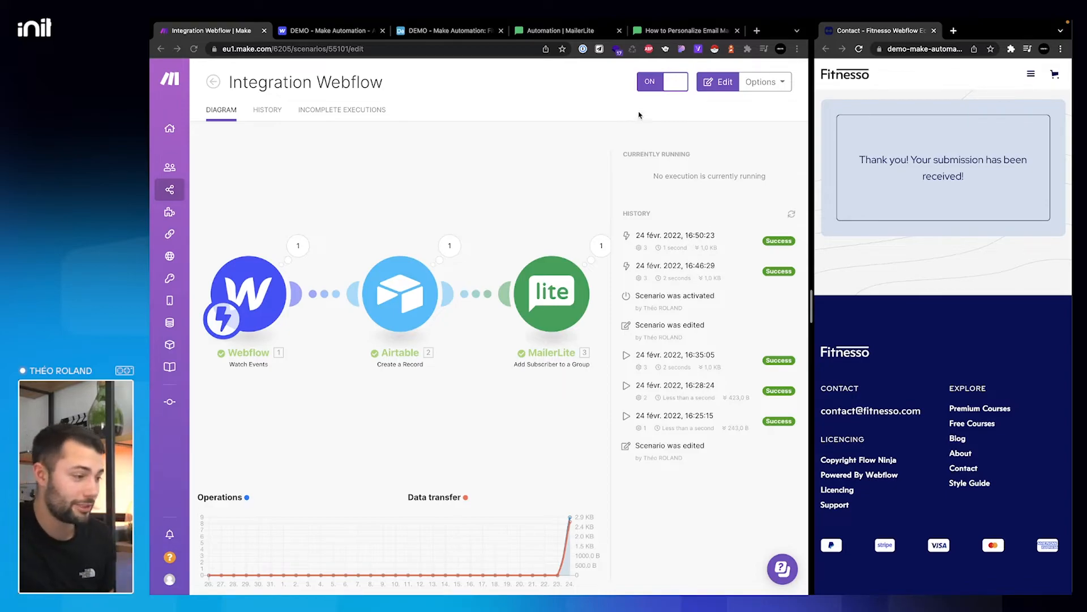
left_click(593, 33)
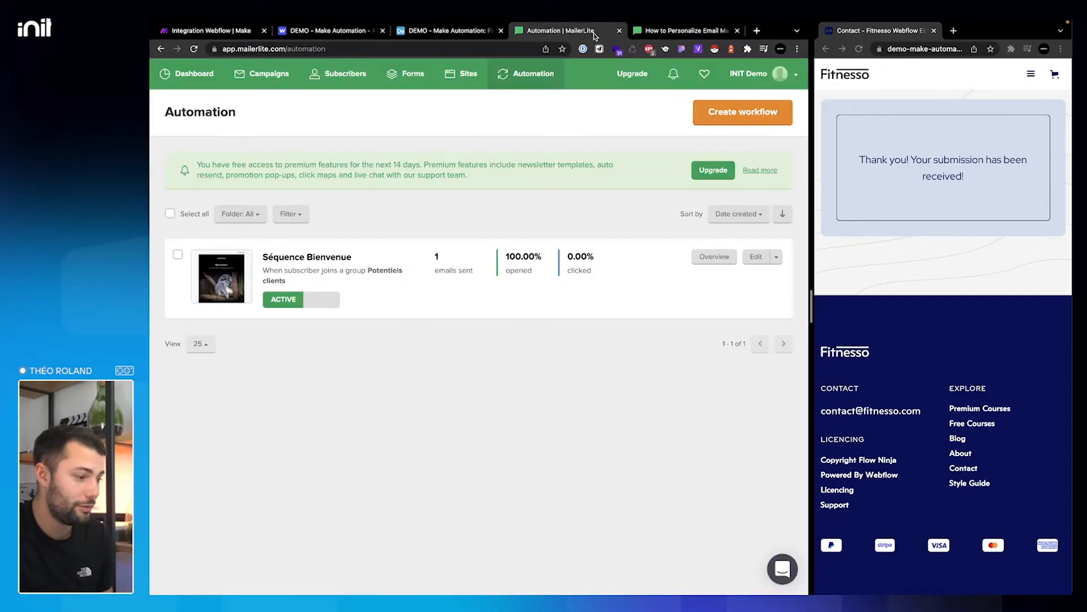
- Reload MailerLite Automation to see 2 emails sent, then view the received welcome email
left_click(195, 49)
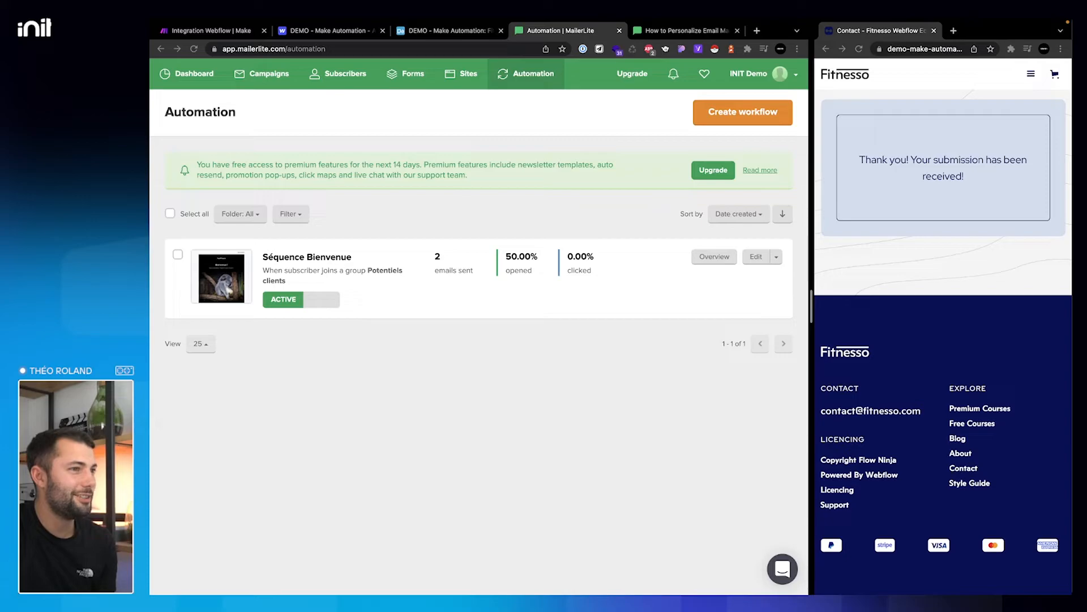
key("ctrl+Left")
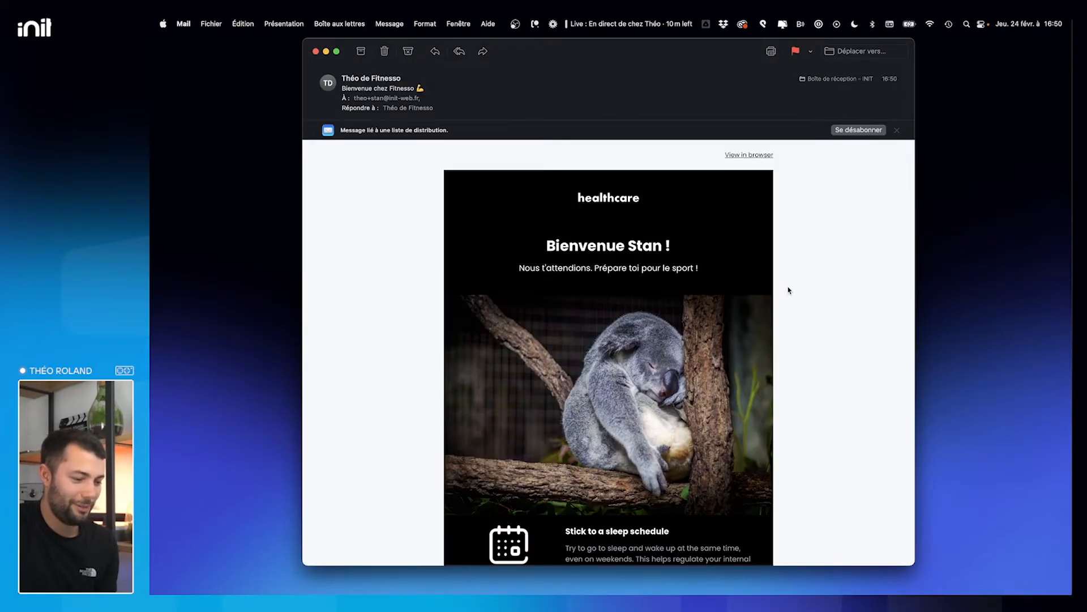
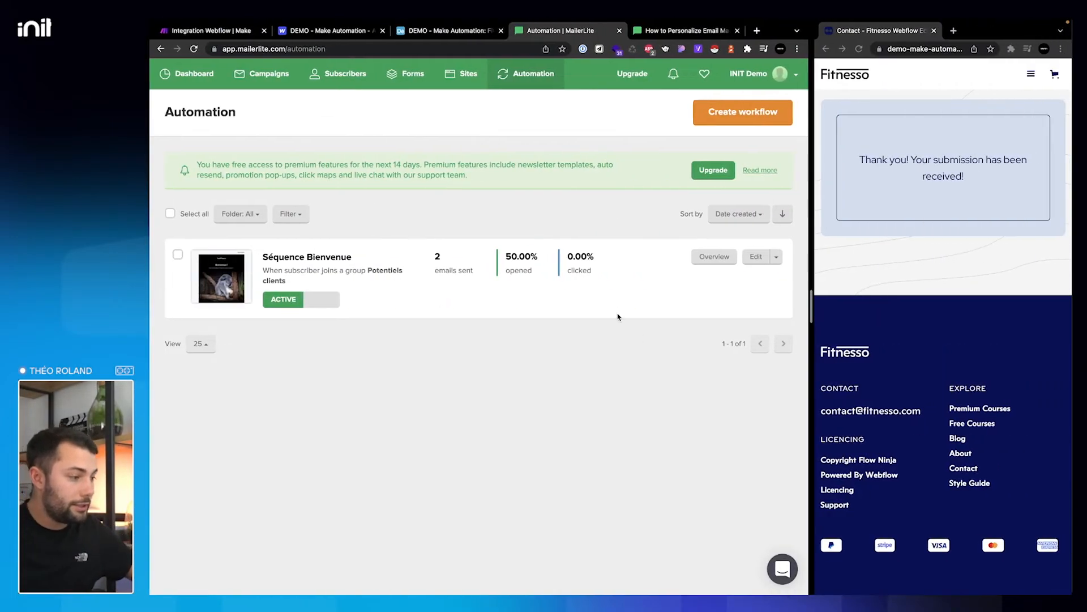
- Switch to the Airtable DEMO contact table and show it full screen
left_click(464, 32)
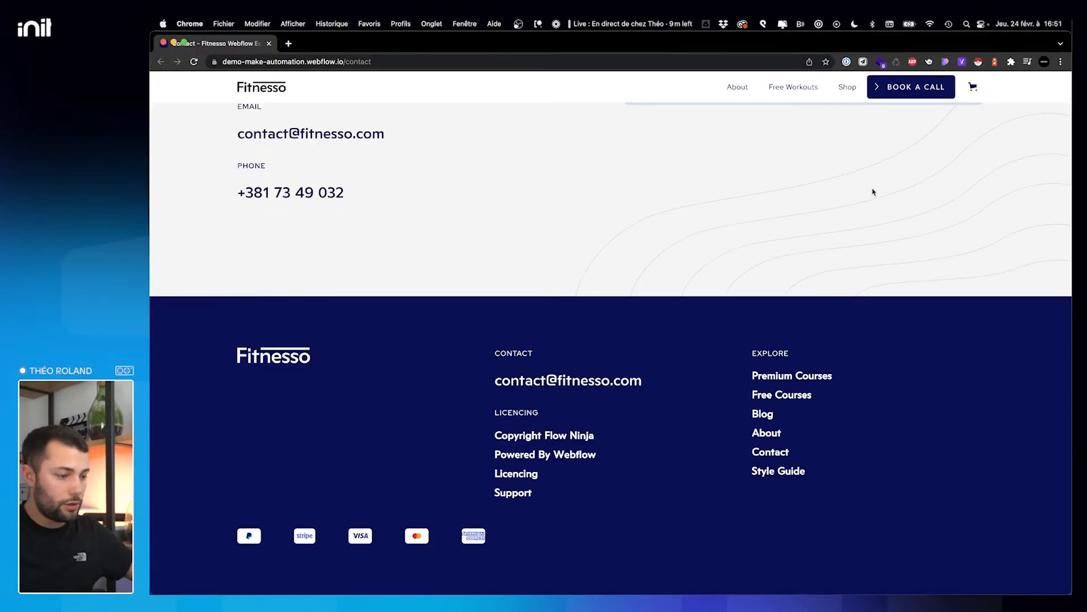
key("ctrl+Right")
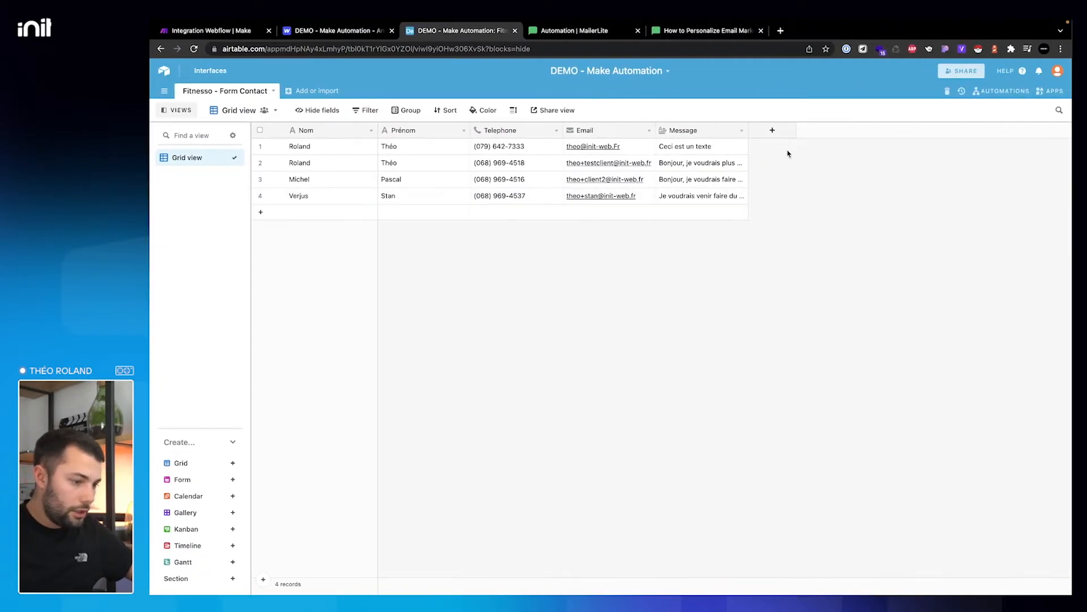
- Create a single-select Statut field with choices Inscrit à la salle and Potentiel client
left_click(775, 131)
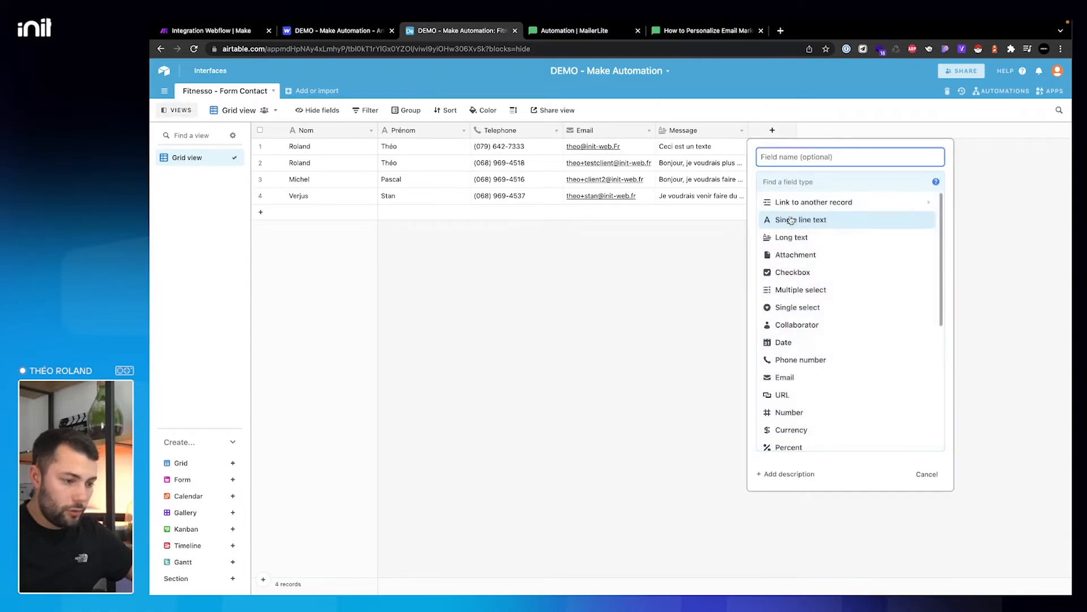
left_click(801, 312)
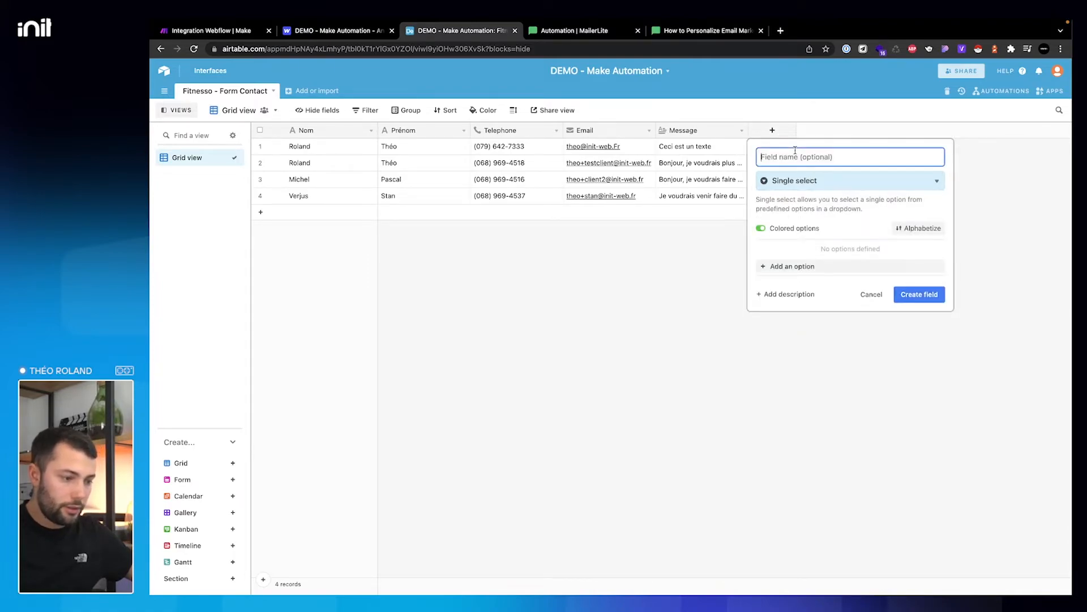
type("Statut")
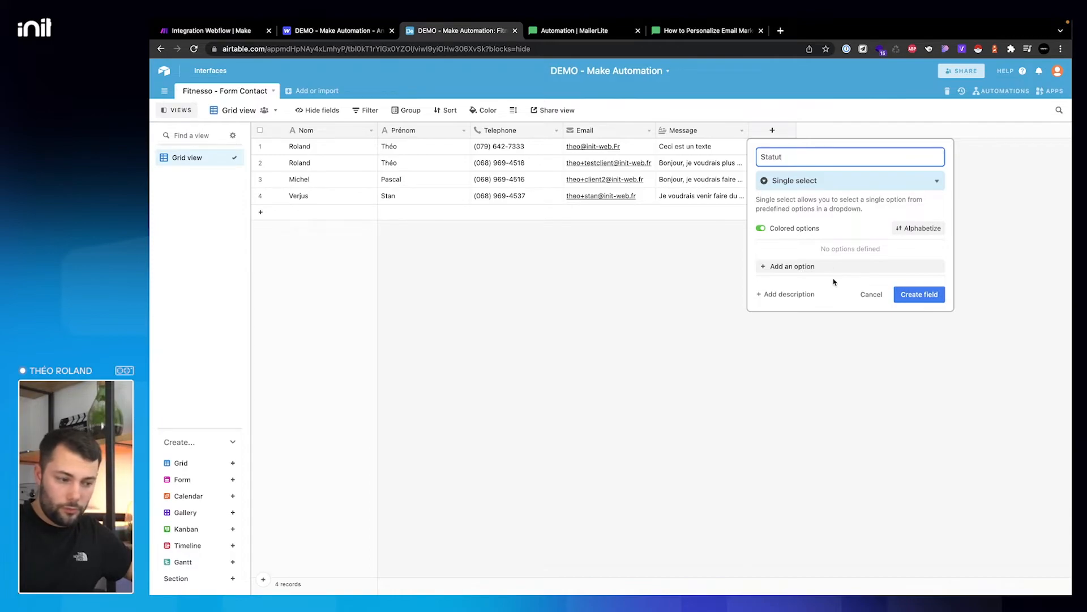
left_click(822, 269)
type("Inscrit à la salle")
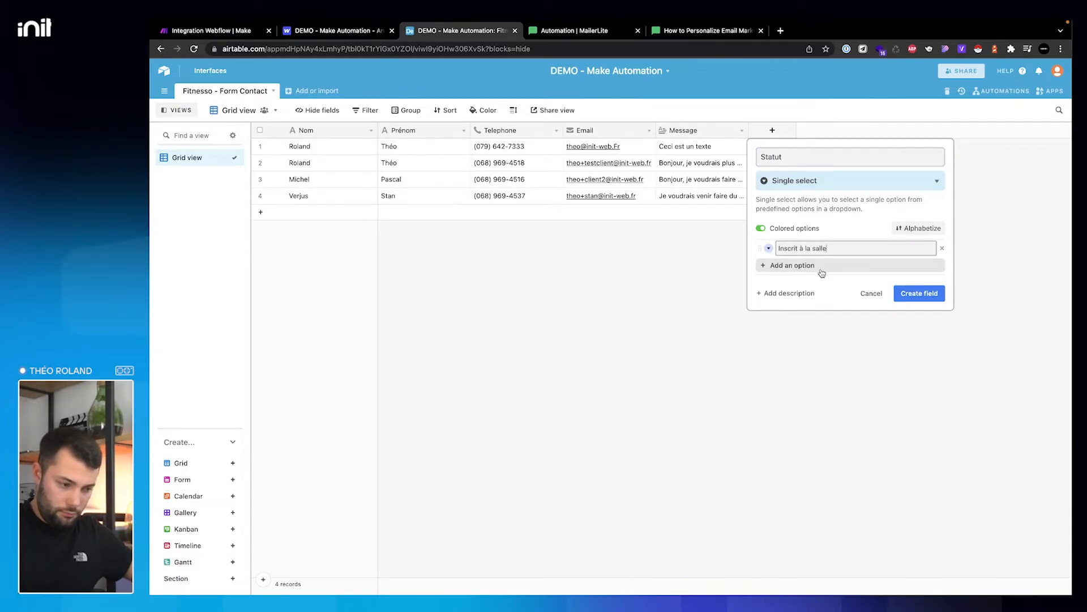
left_click(821, 267)
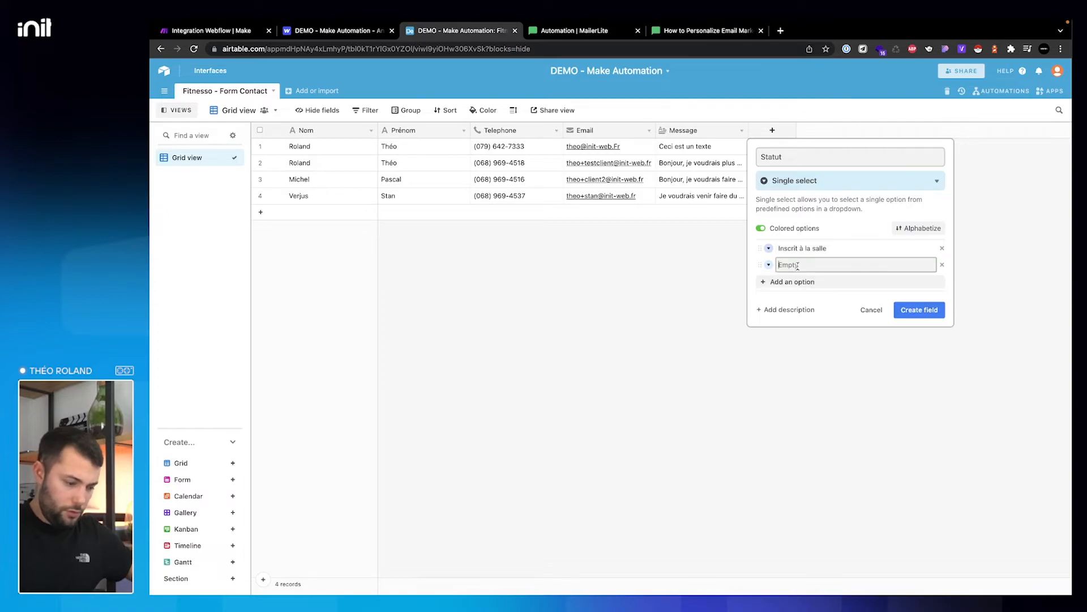
type("Potentiel client")
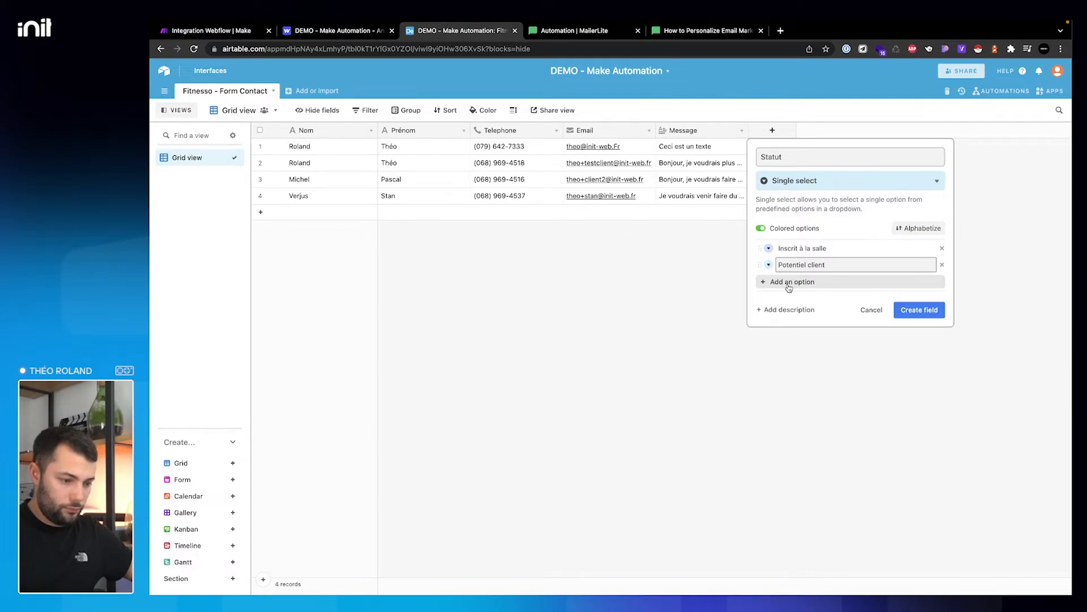
left_click(919, 310)
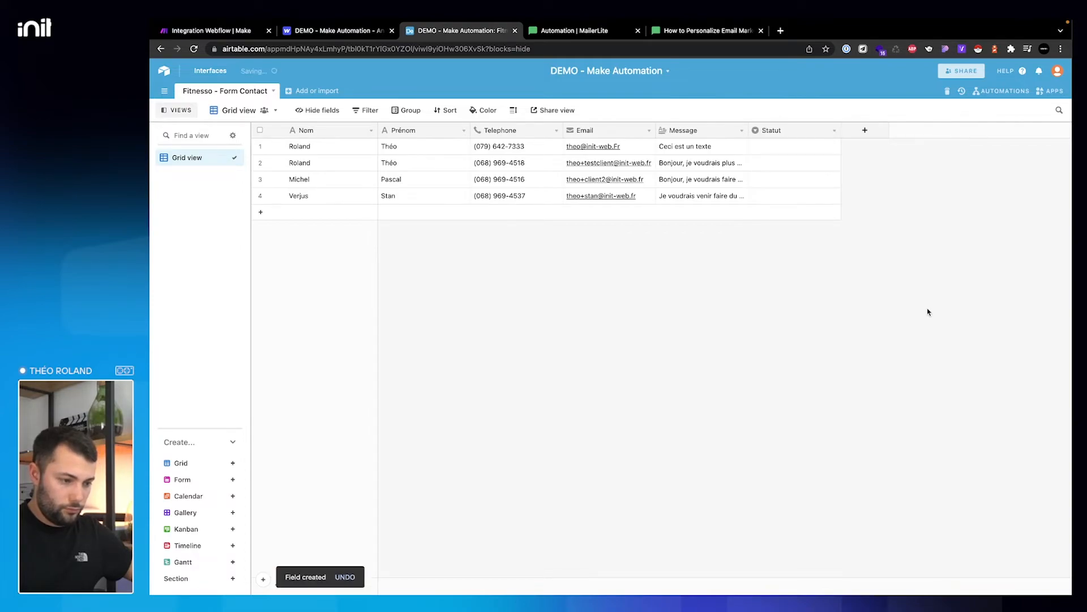
- Set the Statut of contacts in rows 1–3 to Potentiel client
left_click(773, 152)
left_click(773, 151)
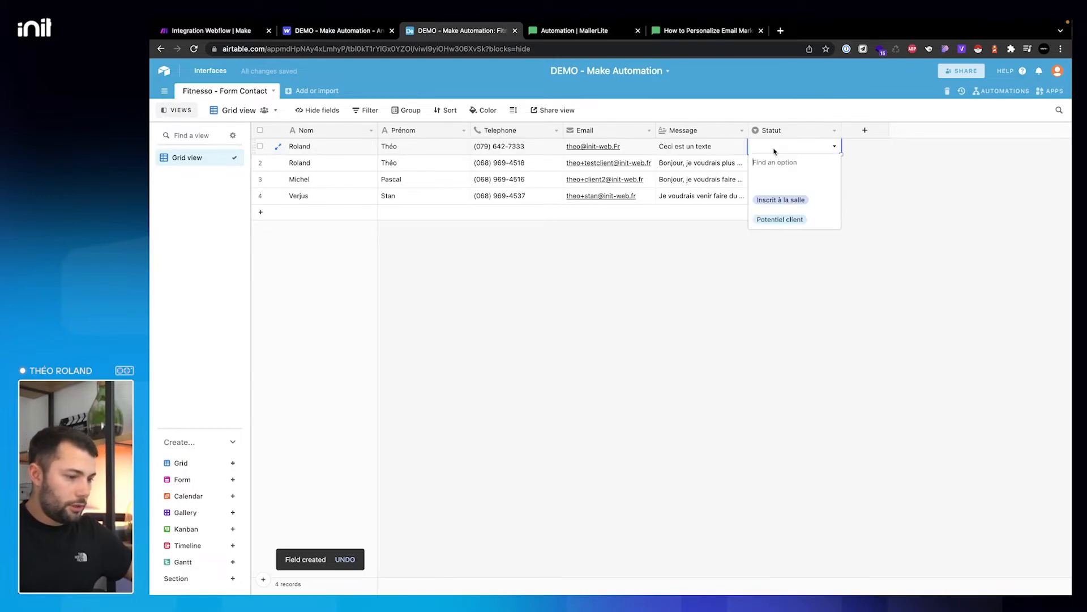
left_click(773, 219)
left_click(772, 164)
left_click(772, 165)
left_click(774, 235)
left_click(766, 185)
left_click(766, 187)
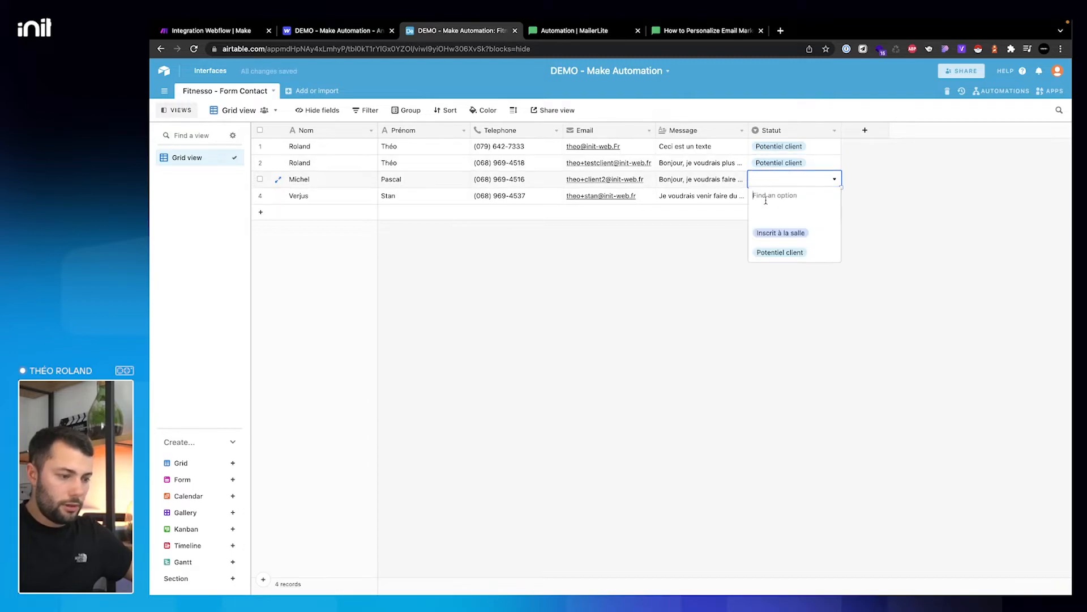
left_click(772, 251)
- Set row 4's Statut to Inscrit à la salle, then bring up Make's Integration Webflow scenario
left_click(757, 200)
left_click(758, 199)
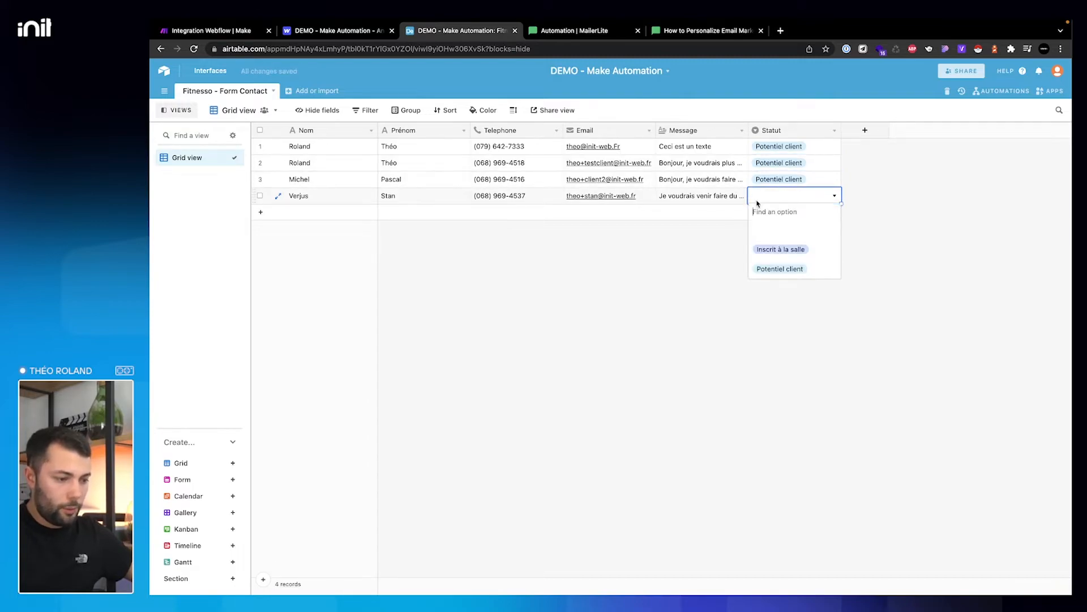
left_click(773, 250)
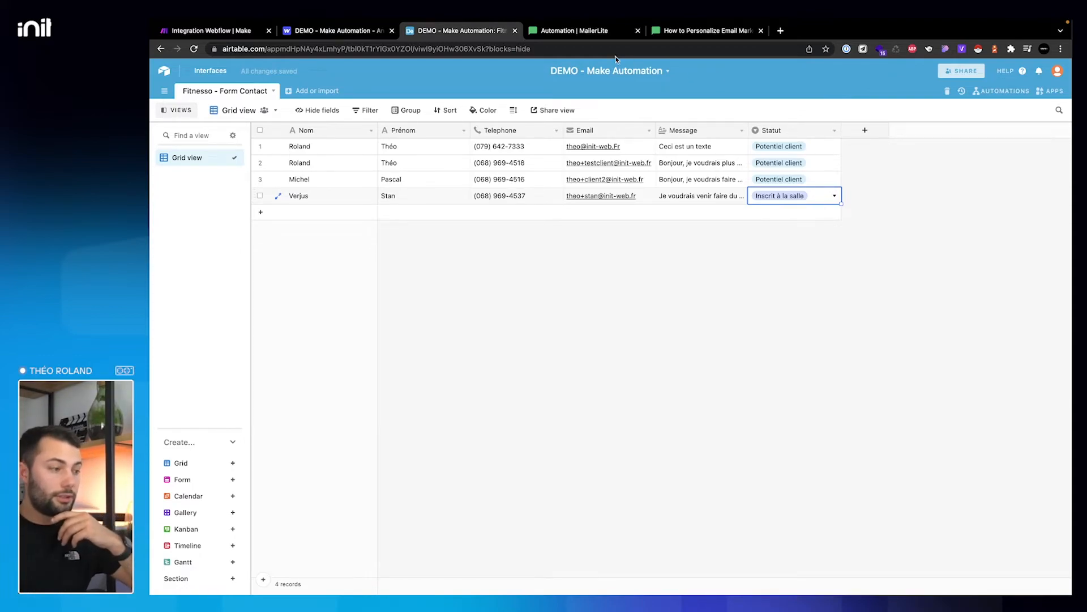
left_click(213, 32)
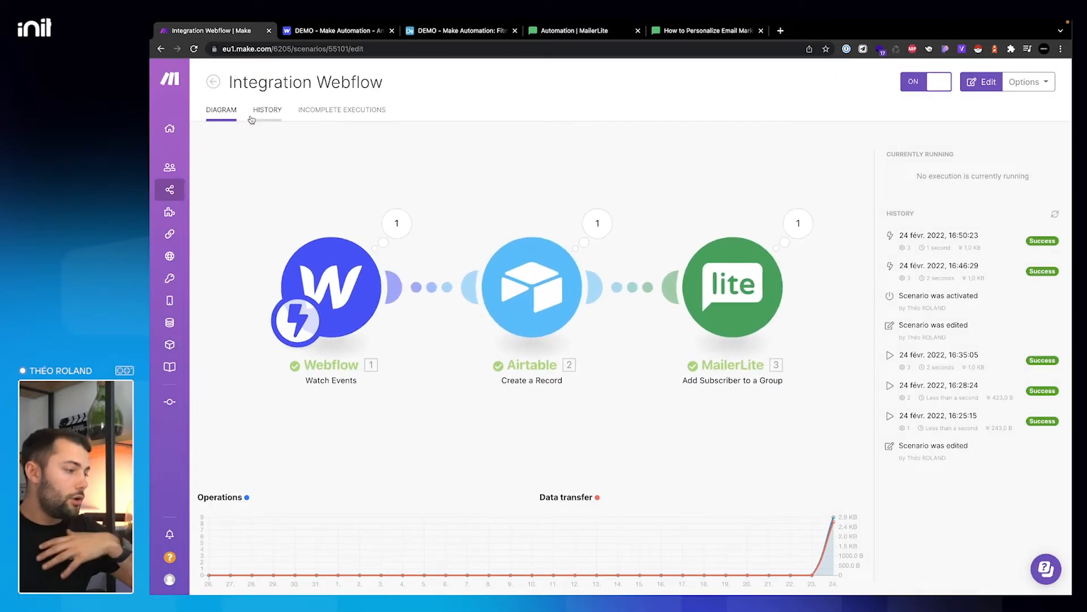
- Create a new Make scenario starting with an Airtable Watch Records trigger
left_click(213, 81)
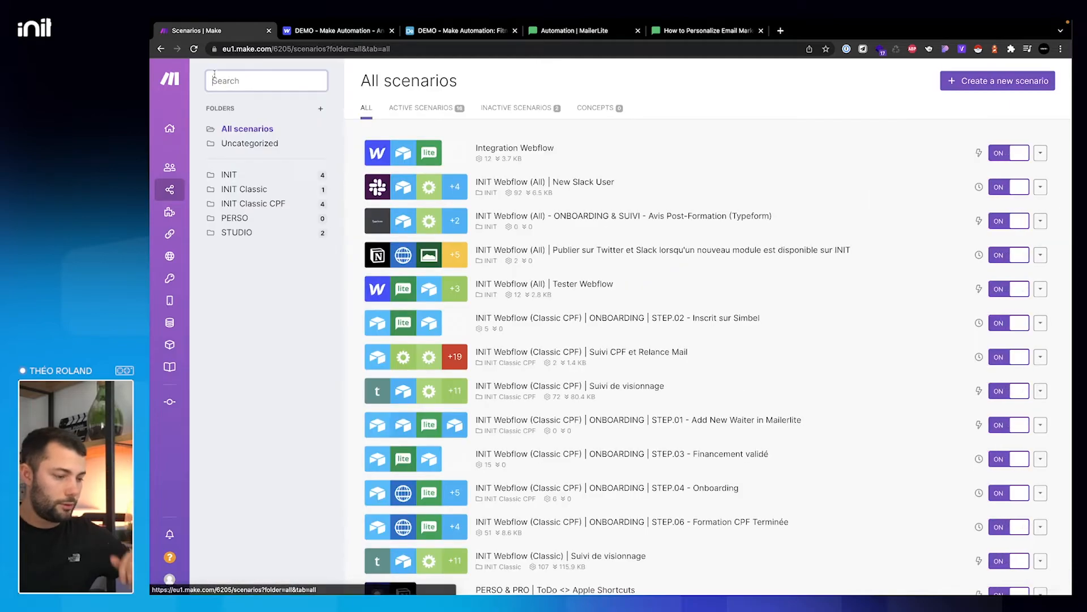
left_click(1008, 79)
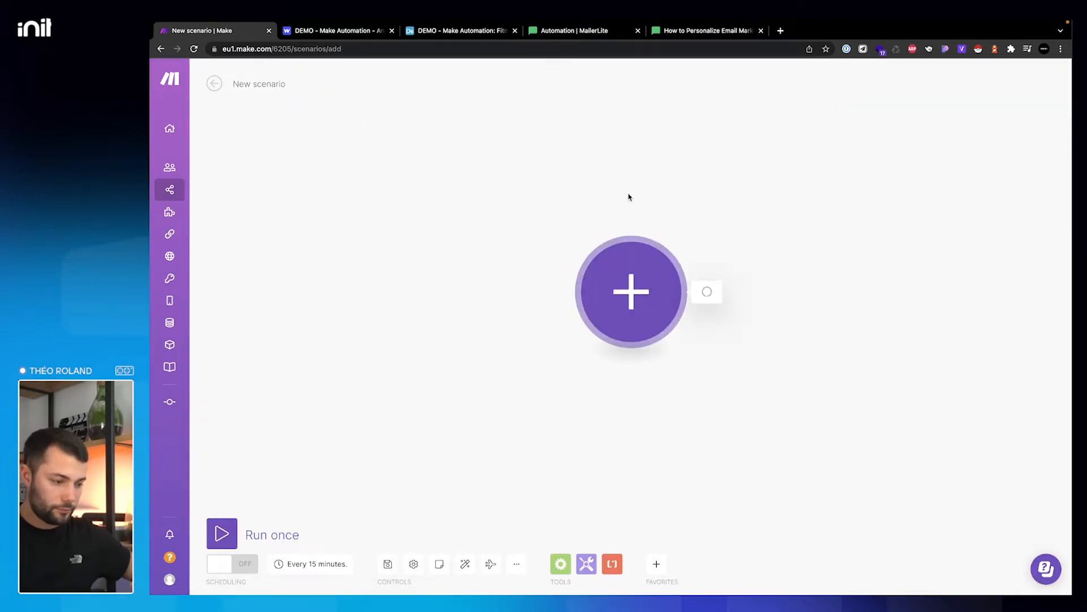
type("air")
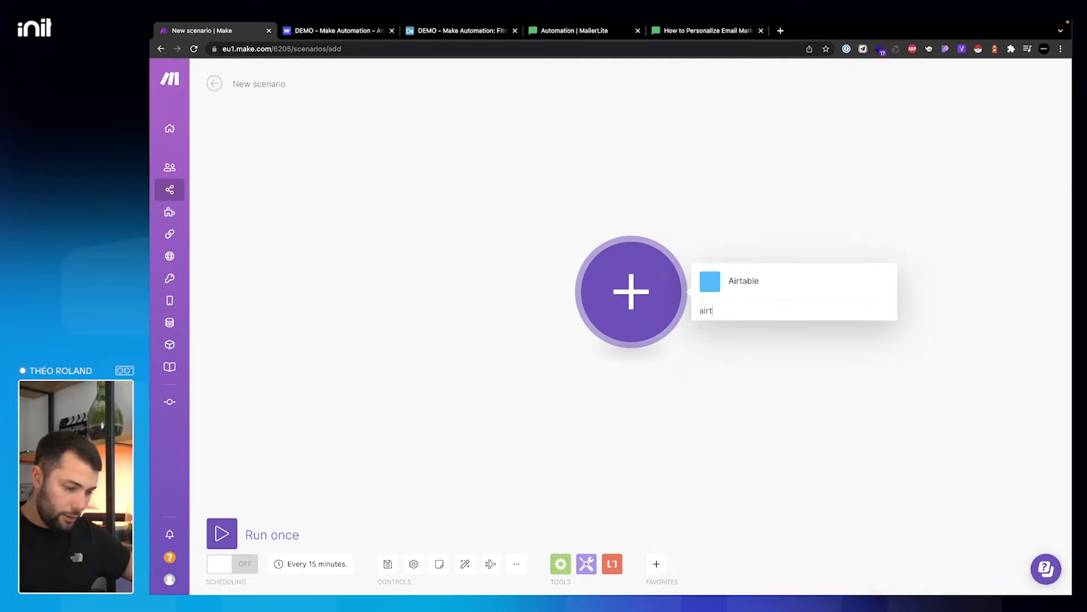
type("t")
left_click(755, 284)
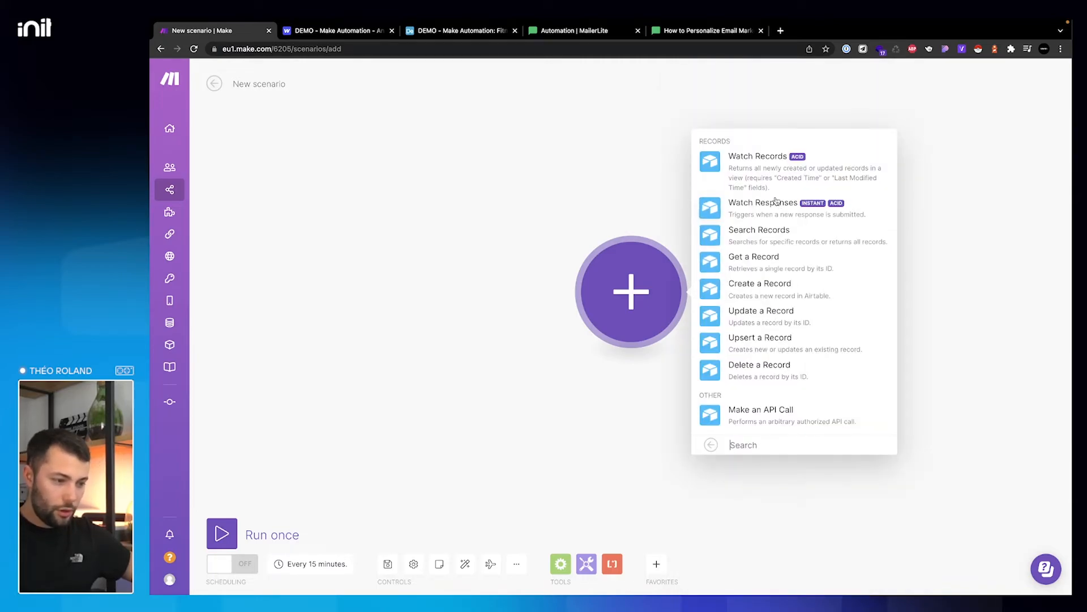
left_click(768, 172)
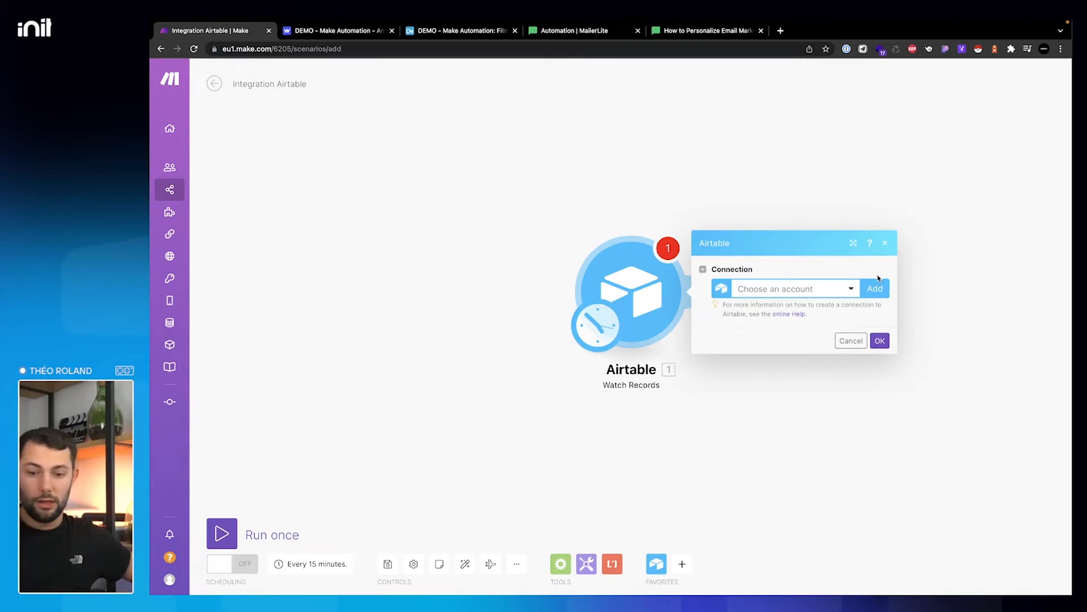
- Look over the other open pages and end on MailerLite's Automation page
left_click(687, 31)
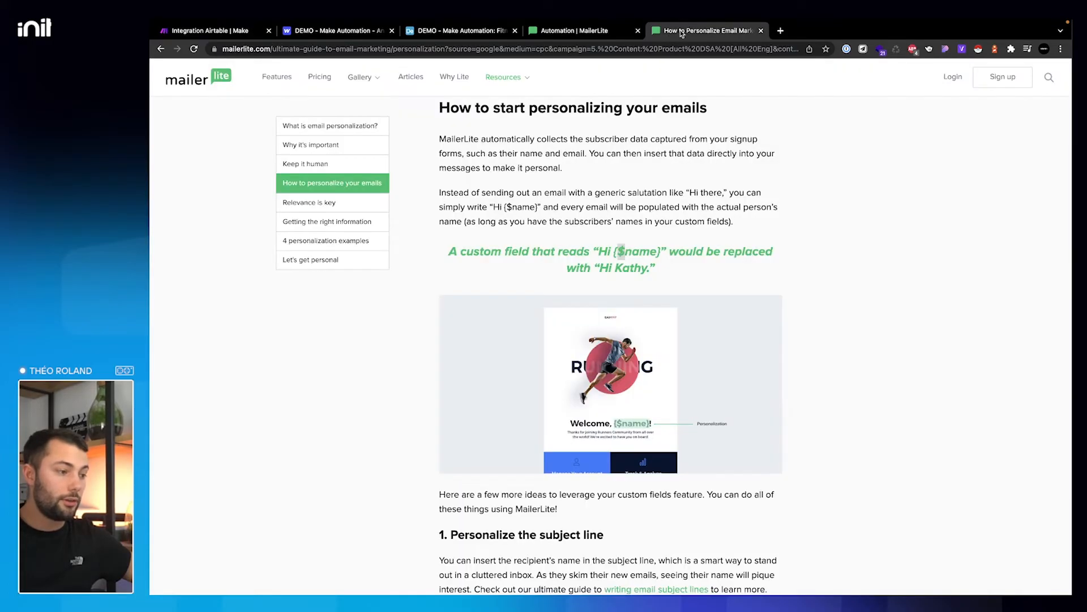
left_click(572, 31)
left_click(473, 32)
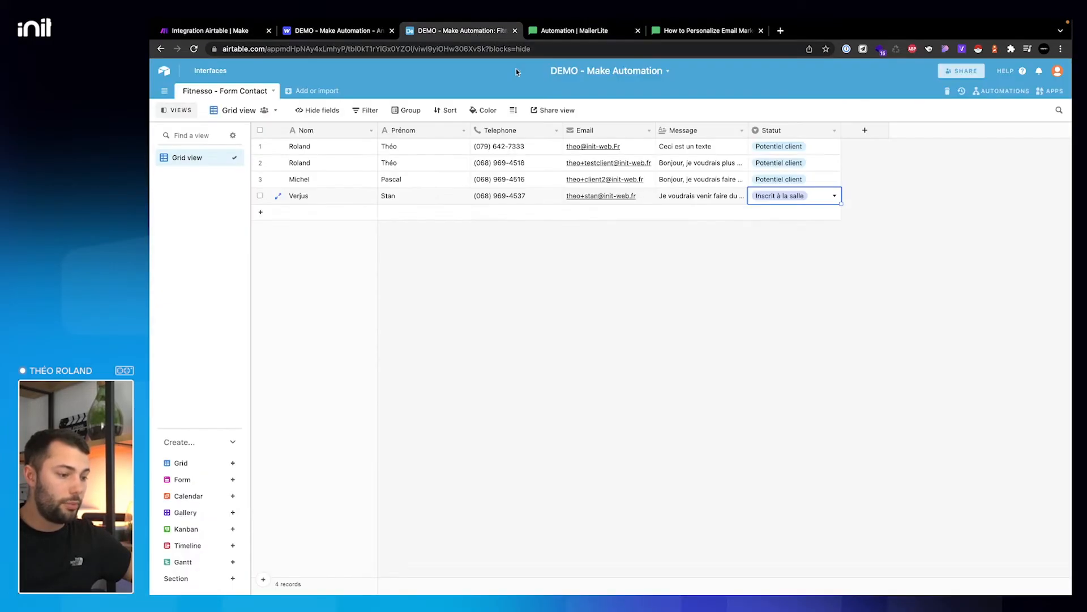
left_click(796, 195)
left_click(687, 31)
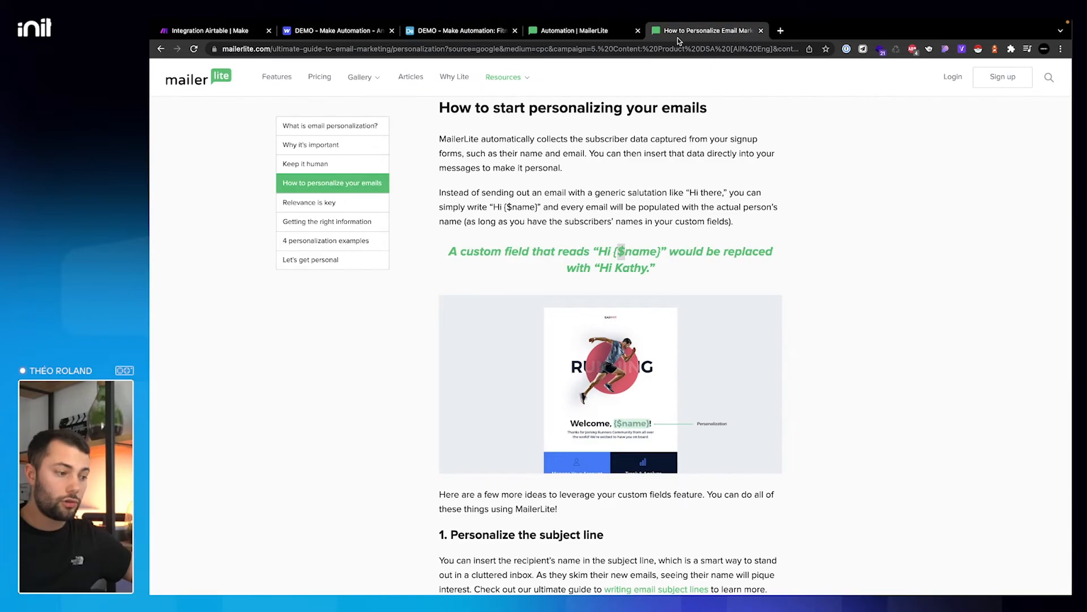
left_click(574, 30)
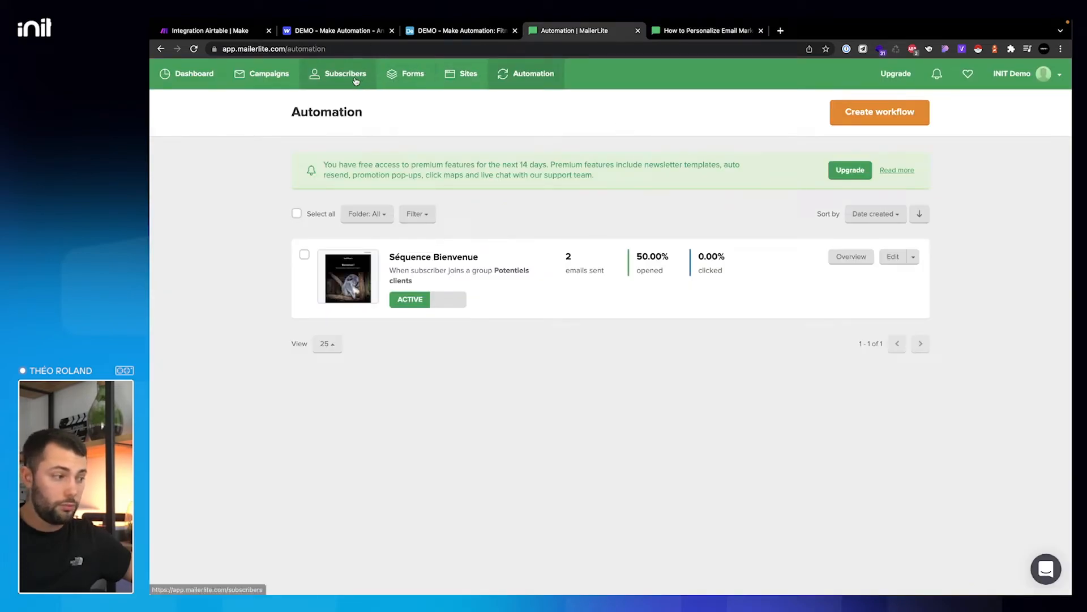
- Create a MailerLite subscriber group named Inscrits, then return to the Airtable demo base
left_click(367, 79)
left_click(479, 145)
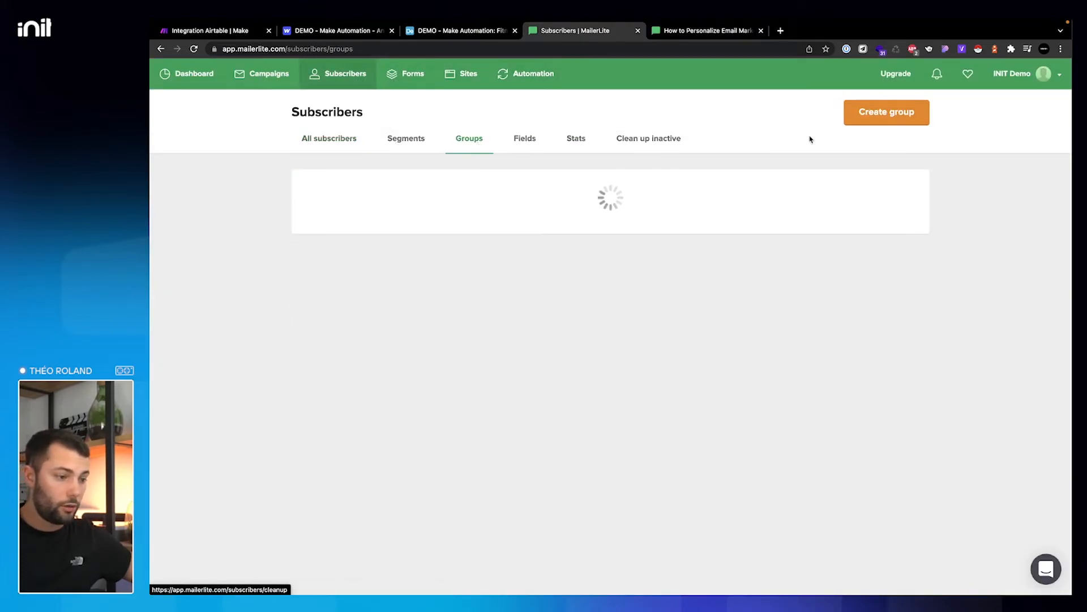
left_click(900, 116)
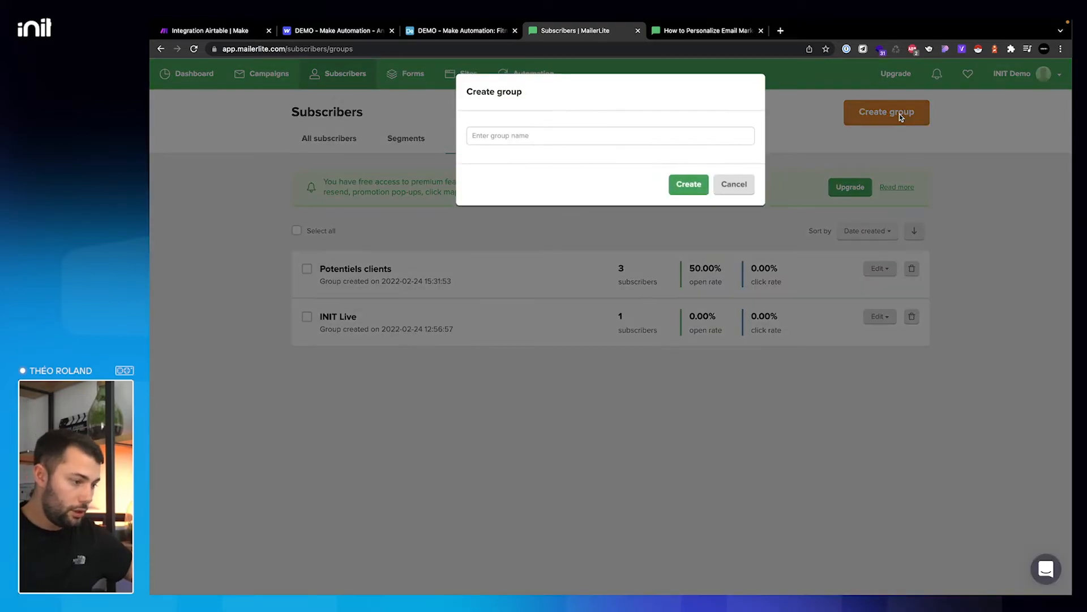
left_click(611, 132)
type("Inscrits")
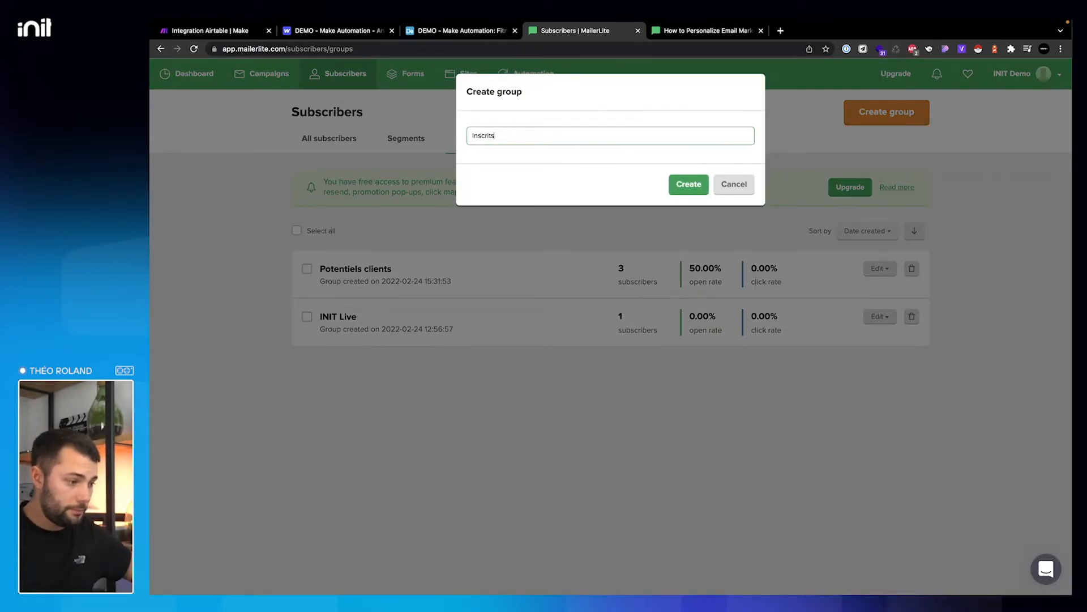
left_click(690, 183)
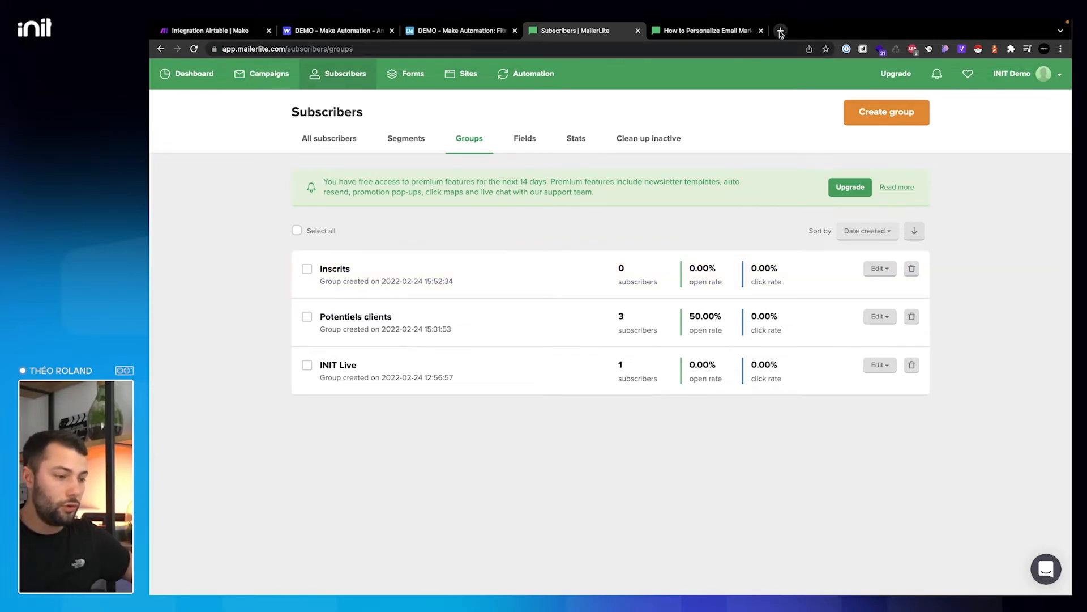
left_click(460, 30)
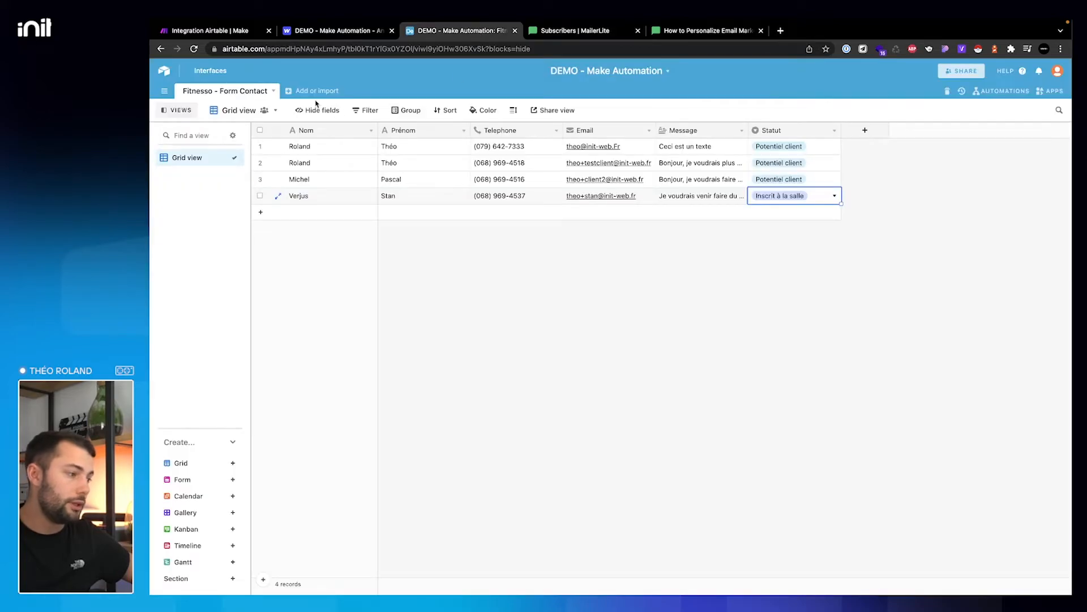
- Open the INIT | Admin & Compta base and its INSCRIPTION (CPF) table
left_click(165, 71)
scroll(544, 166, "up", 10)
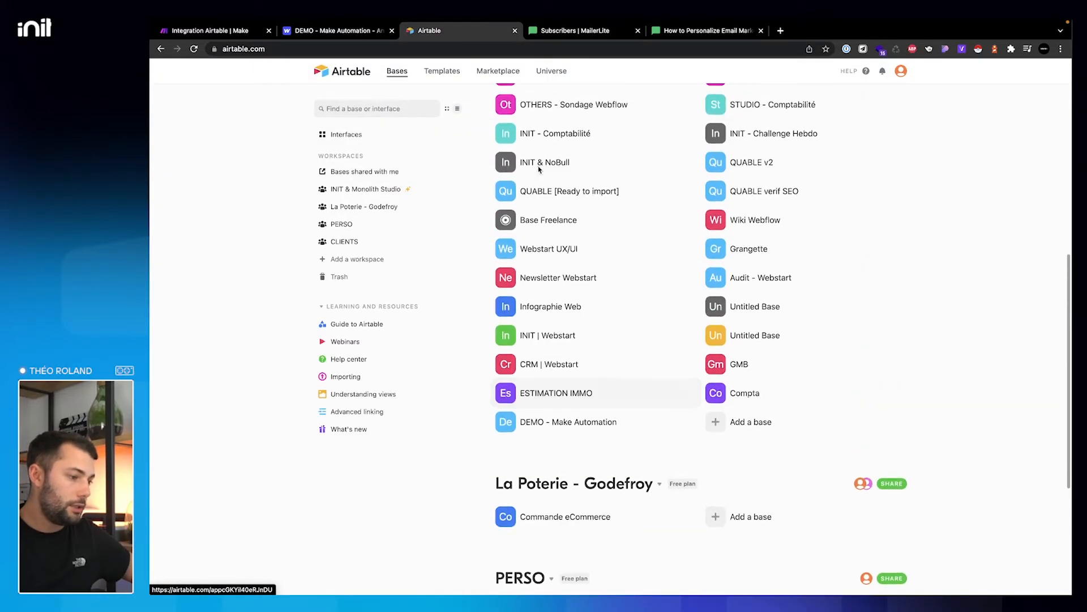
left_click(561, 135)
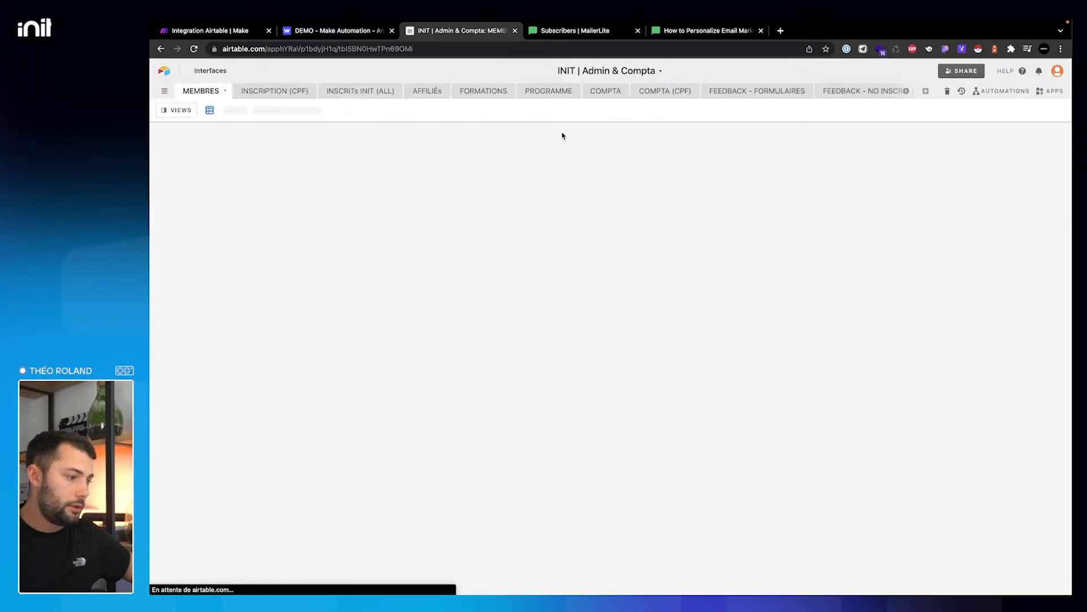
left_click(290, 93)
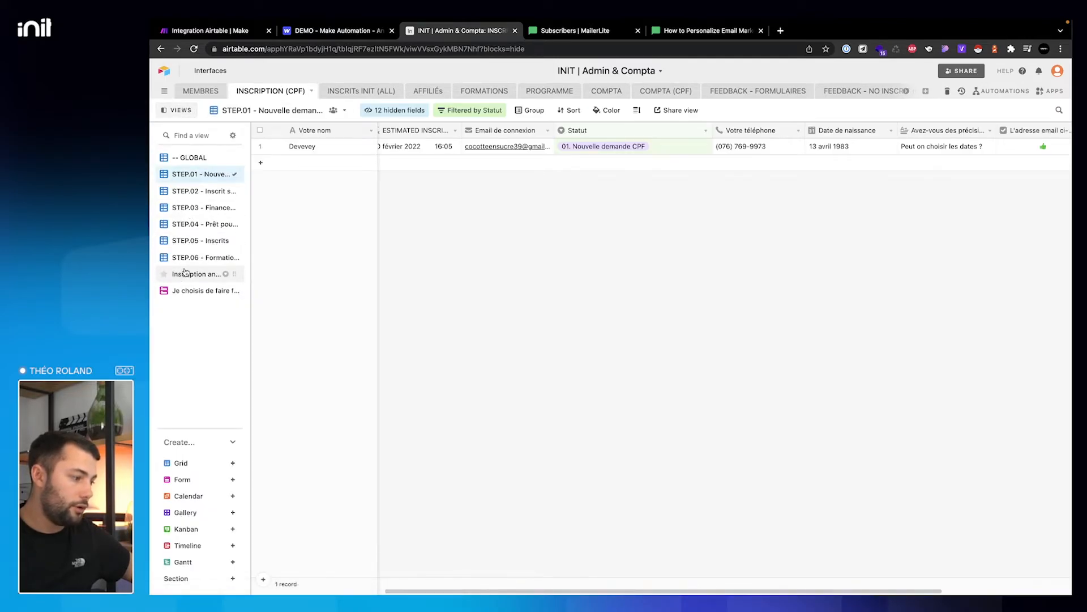
- Scroll through the CPF financing sign-up form view
left_click(196, 292)
scroll(754, 238, "down", 15)
scroll(754, 238, "down", 10)
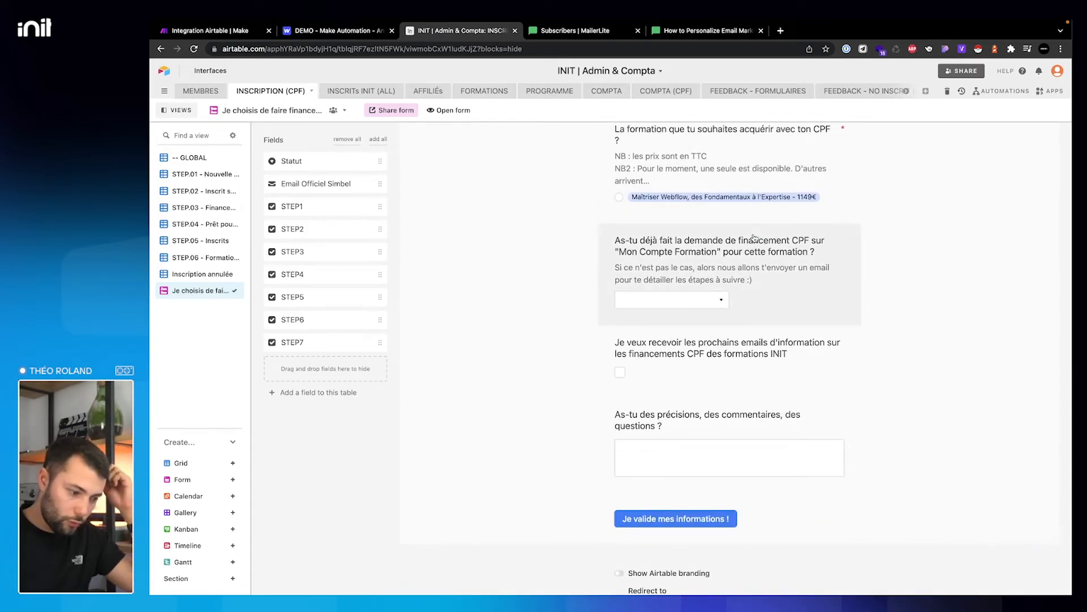
scroll(754, 238, "down", 3)
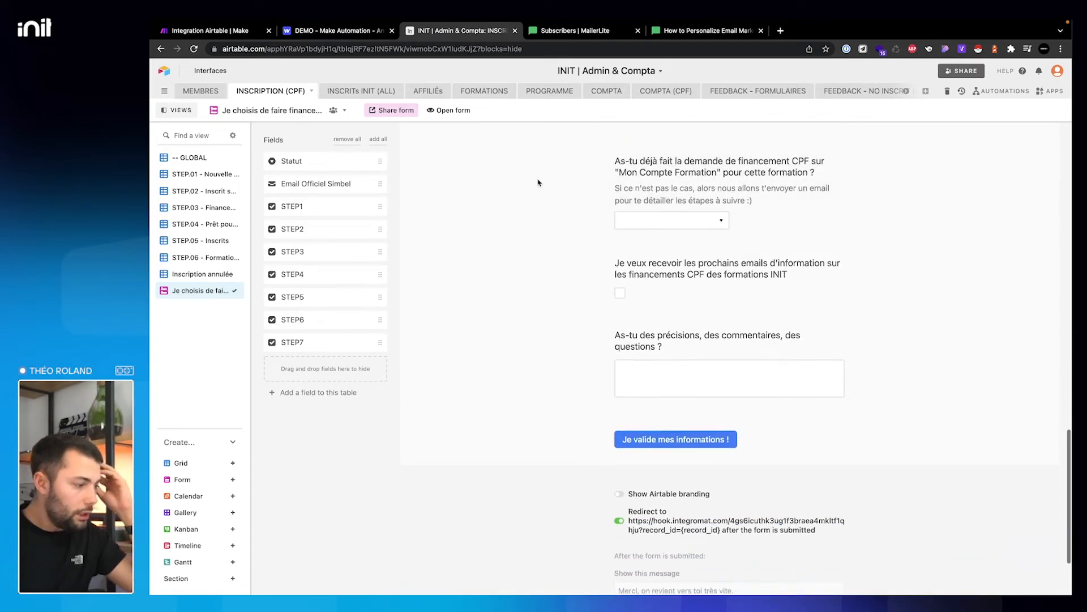
- Check a record's Statut options in the STEP.01 view, then switch to the STEP.02 registrants view
left_click(196, 174)
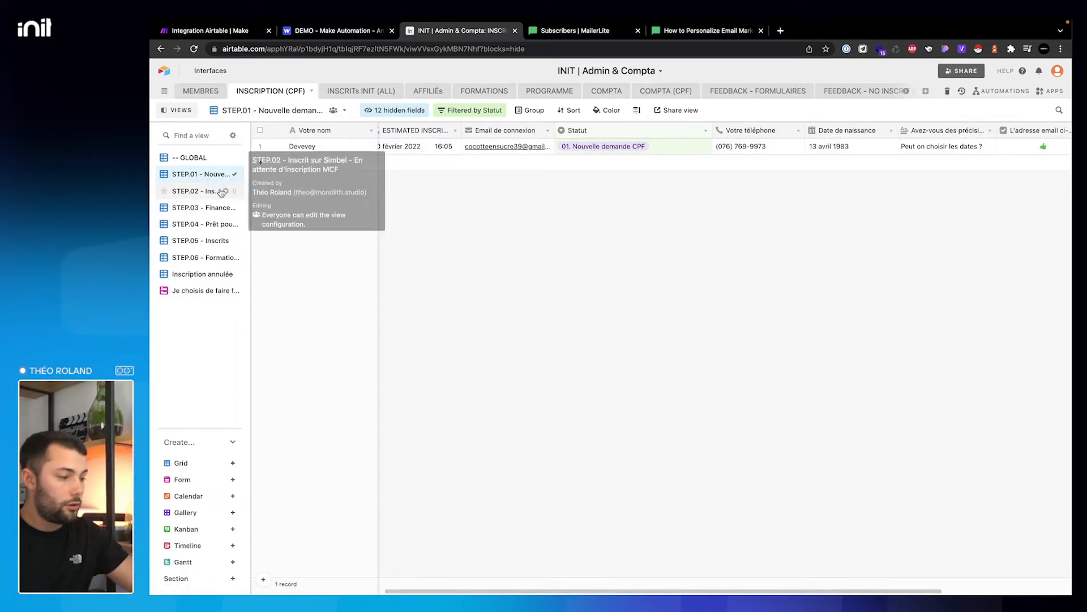
left_click(593, 148)
left_click(593, 148)
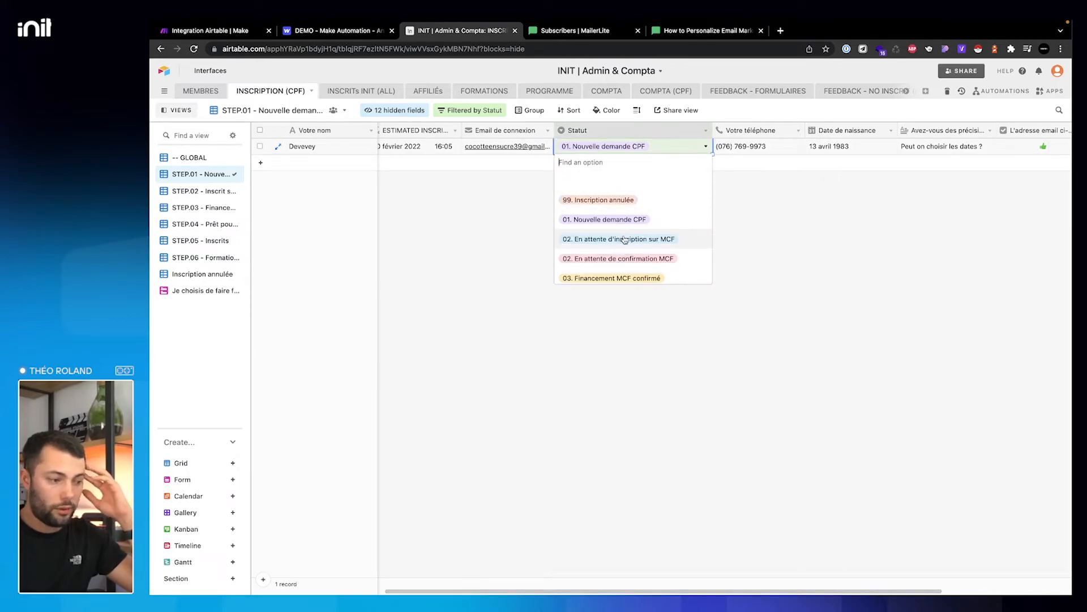
left_click(845, 230)
left_click(218, 193)
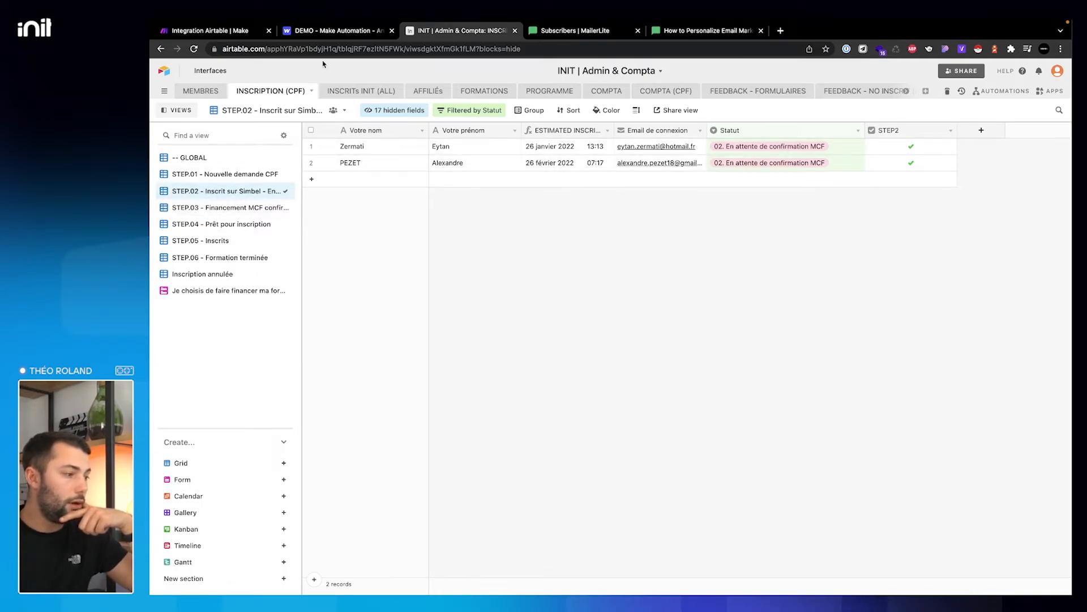
left_click(207, 30)
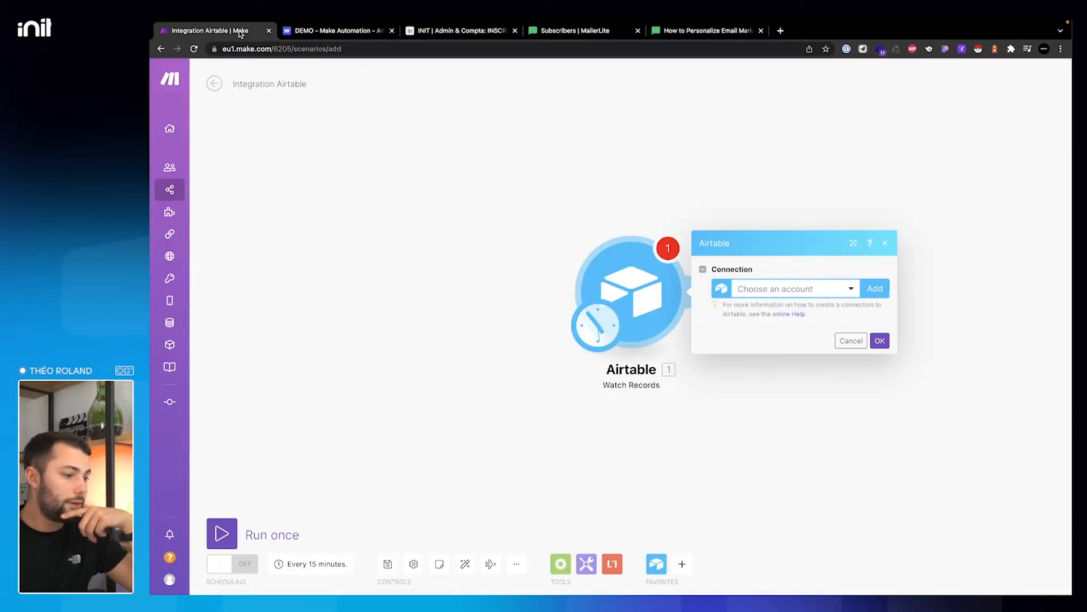
- Close the Airtable connection dialog and leave the scenario editor, discarding unsaved changes
left_click(890, 243)
left_click(221, 87)
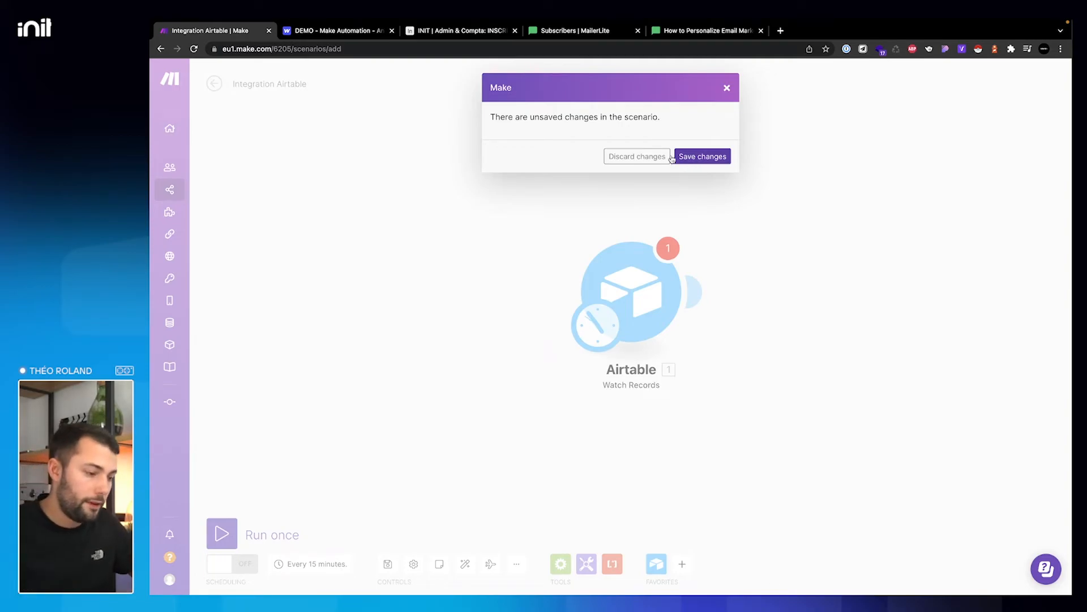
left_click(646, 158)
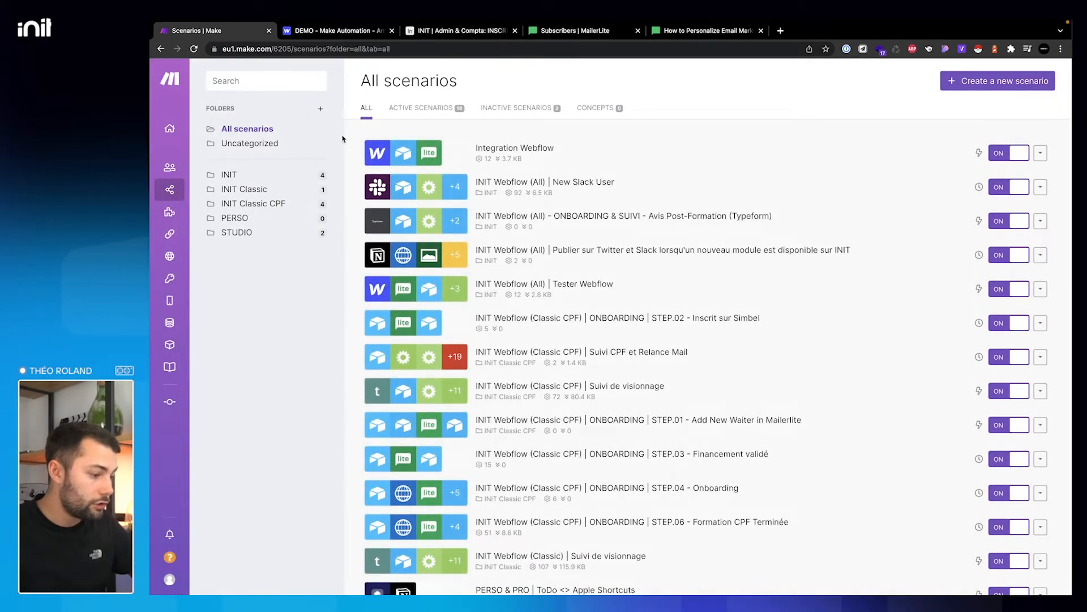
- Scroll through the onboarding scenarios and open ONBOARDING | STEP.03 - Financement validé
scroll(592, 366, "down", 2)
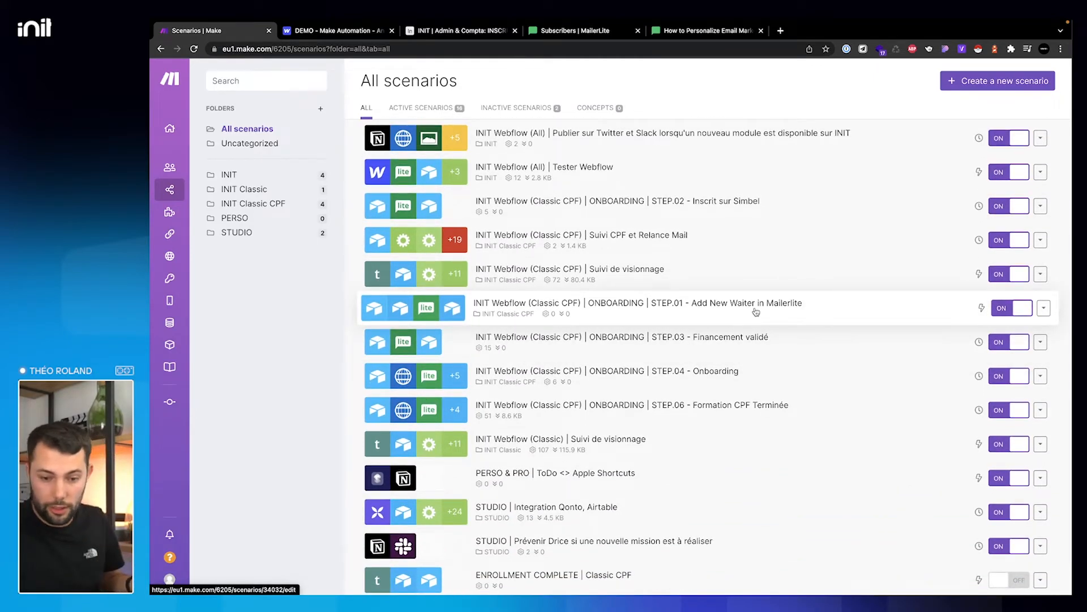
scroll(663, 369, "up", 1)
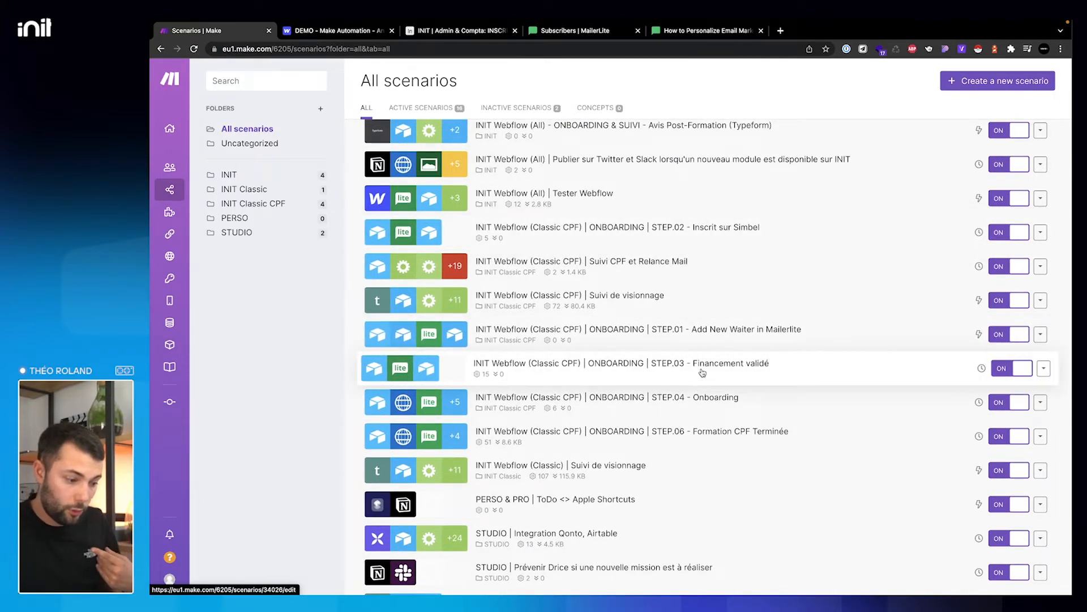
scroll(700, 411, "down", 3)
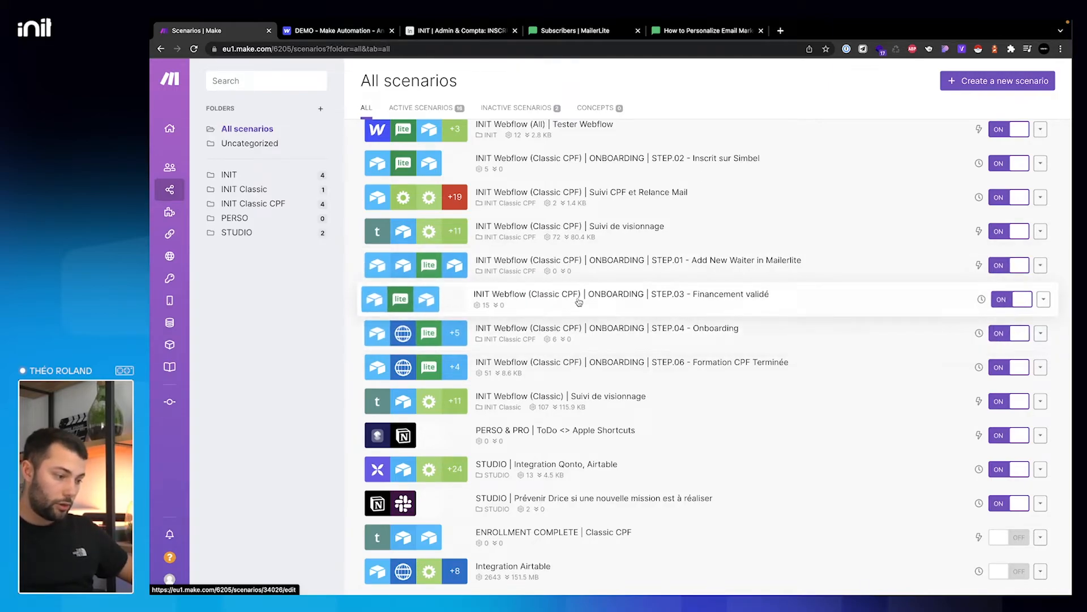
left_click(579, 301)
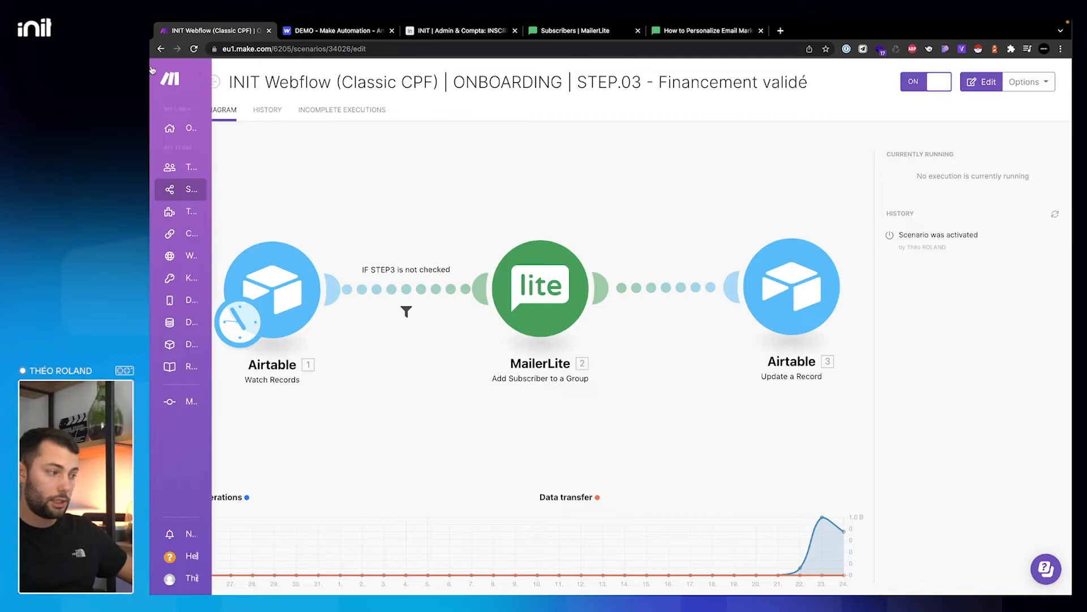
- Open the STEP.04 - Onboarding scenario to review its diagram, then return to All scenarios
left_click(166, 48)
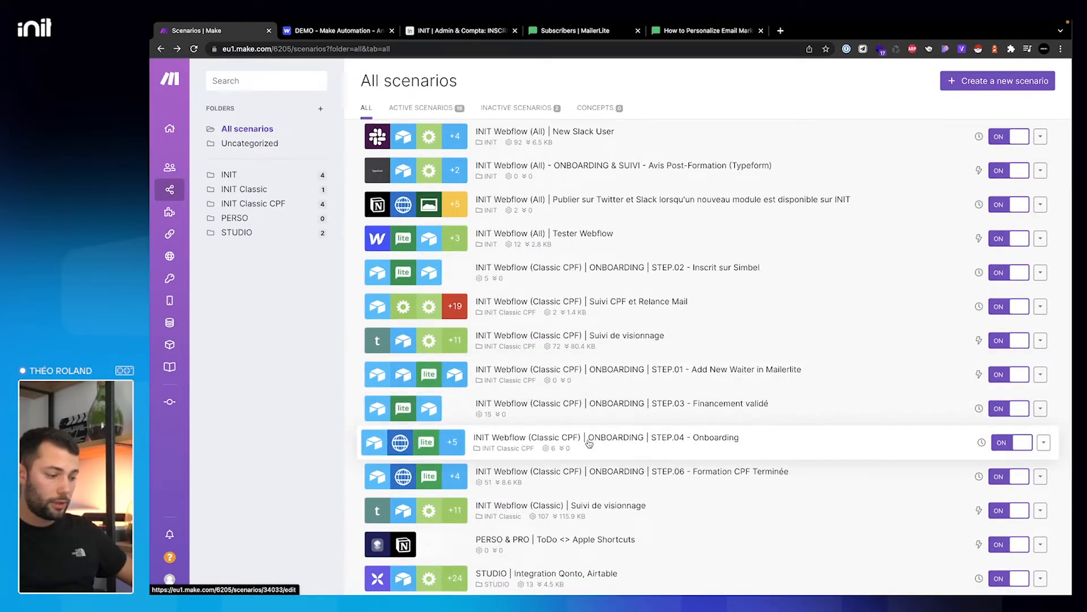
left_click(589, 442)
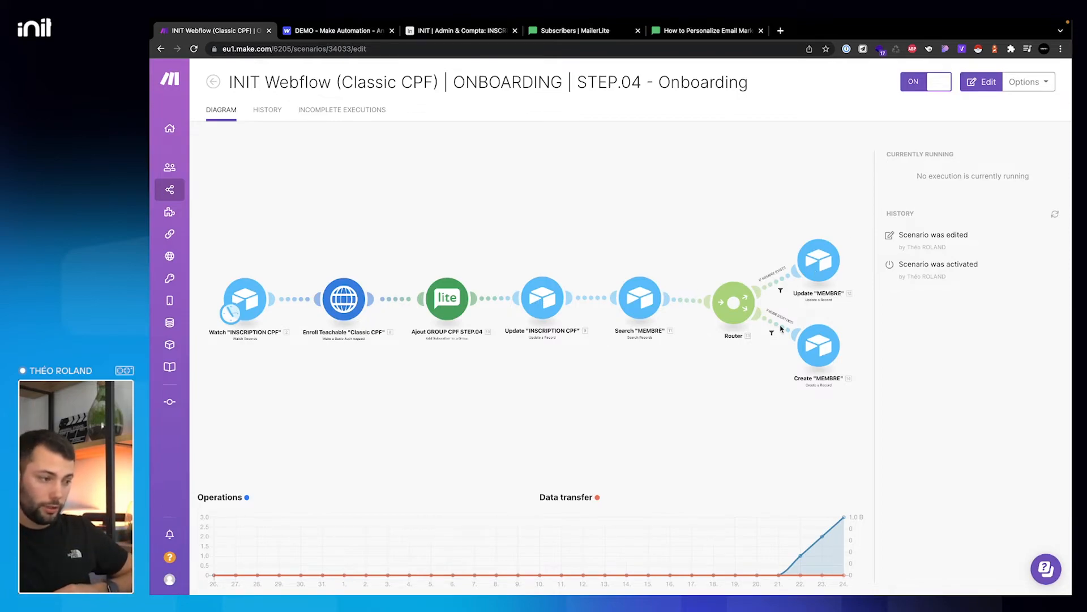
left_click(214, 82)
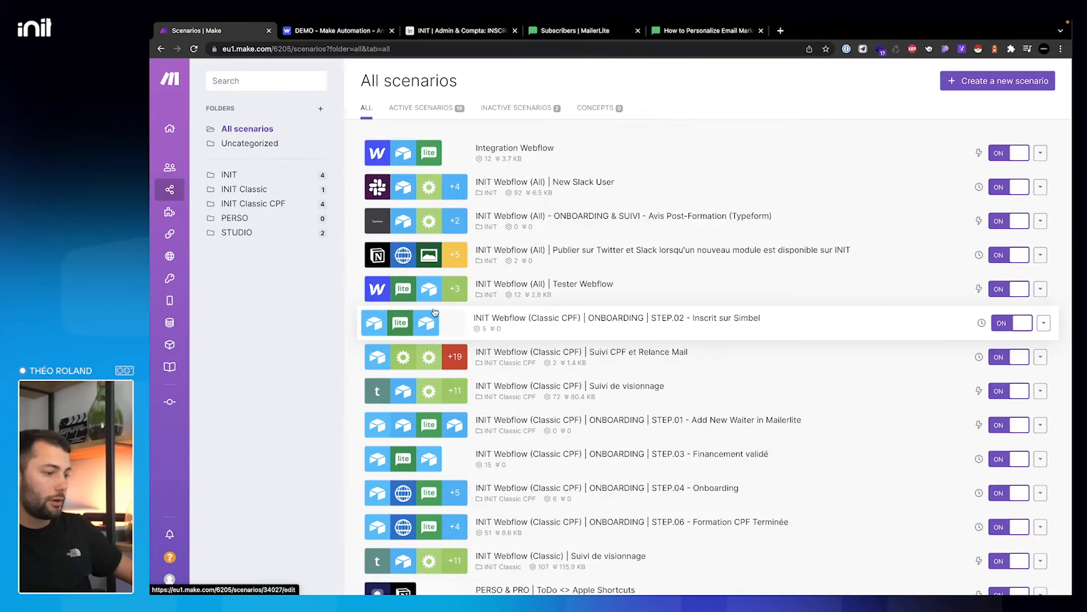
left_click(518, 225)
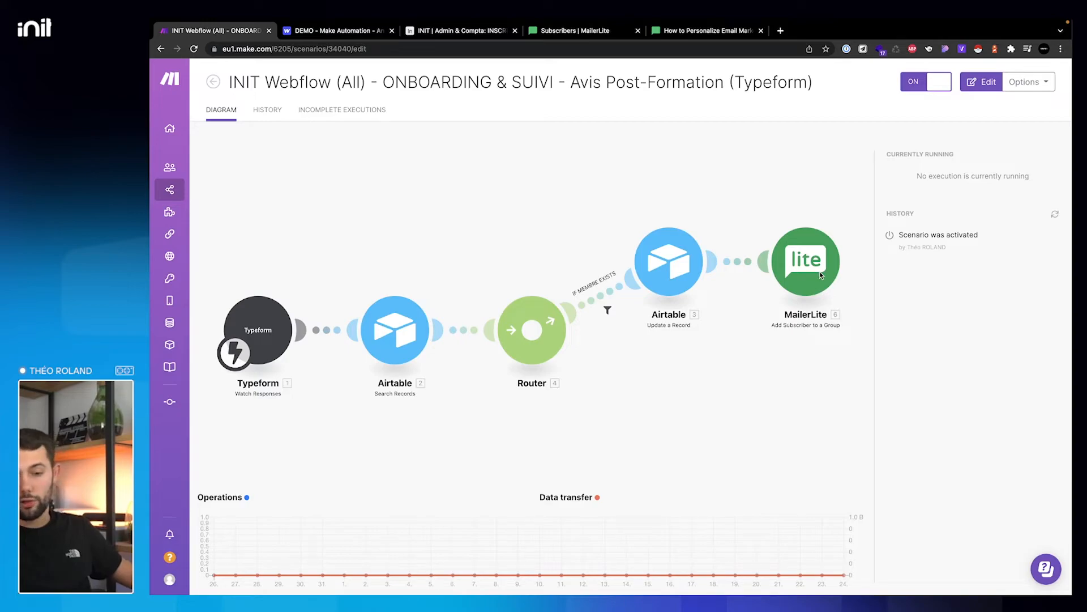
mouse_move(237, 87)
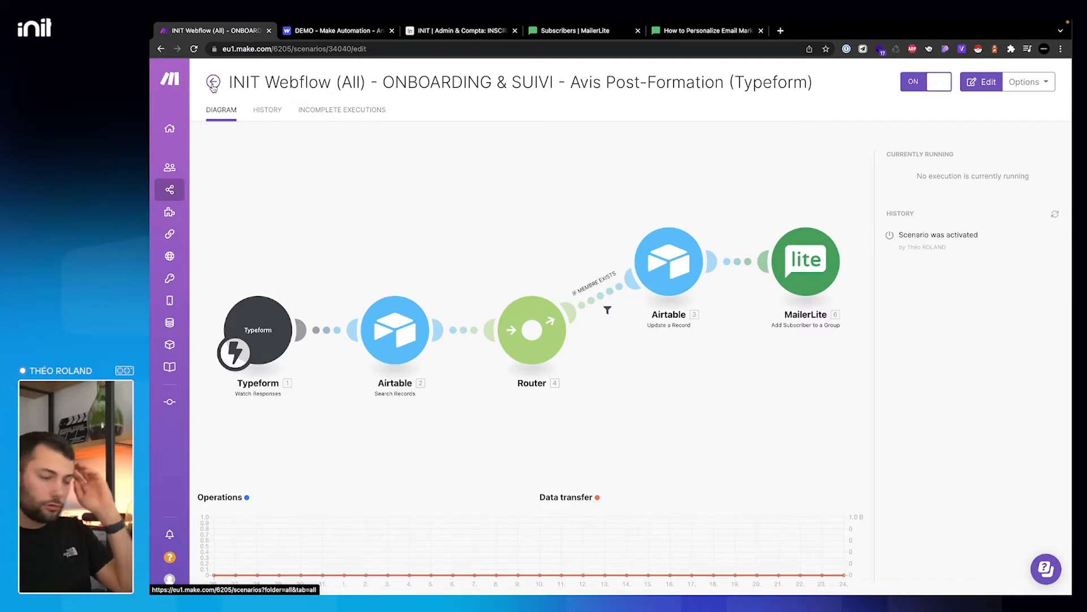
left_click(213, 84)
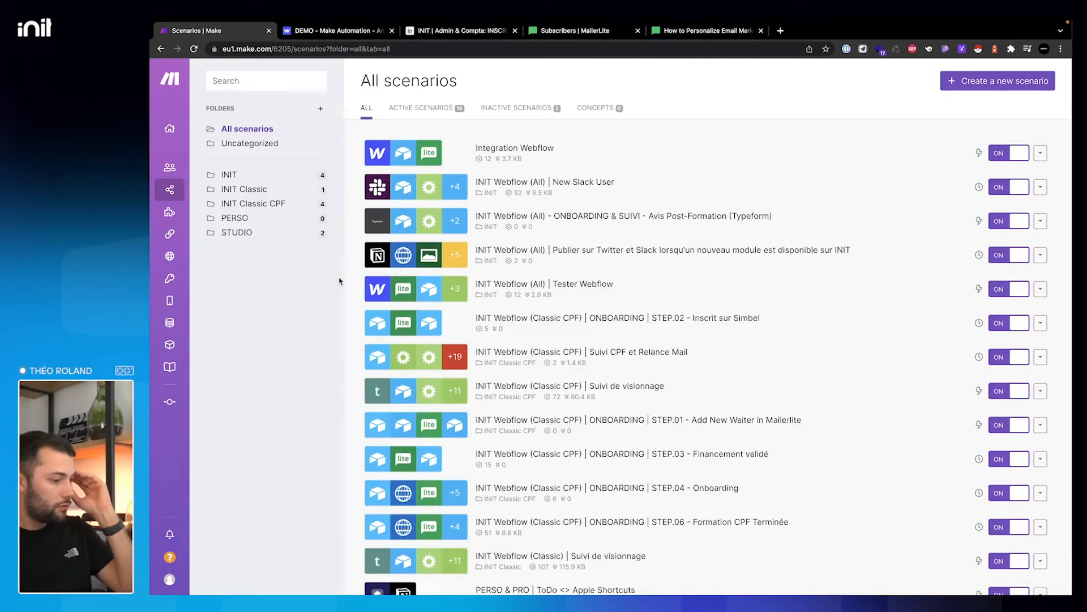
- Open Suivi CPF et Relance Mail, pan to its router branches, then leave saving changes
left_click(520, 355)
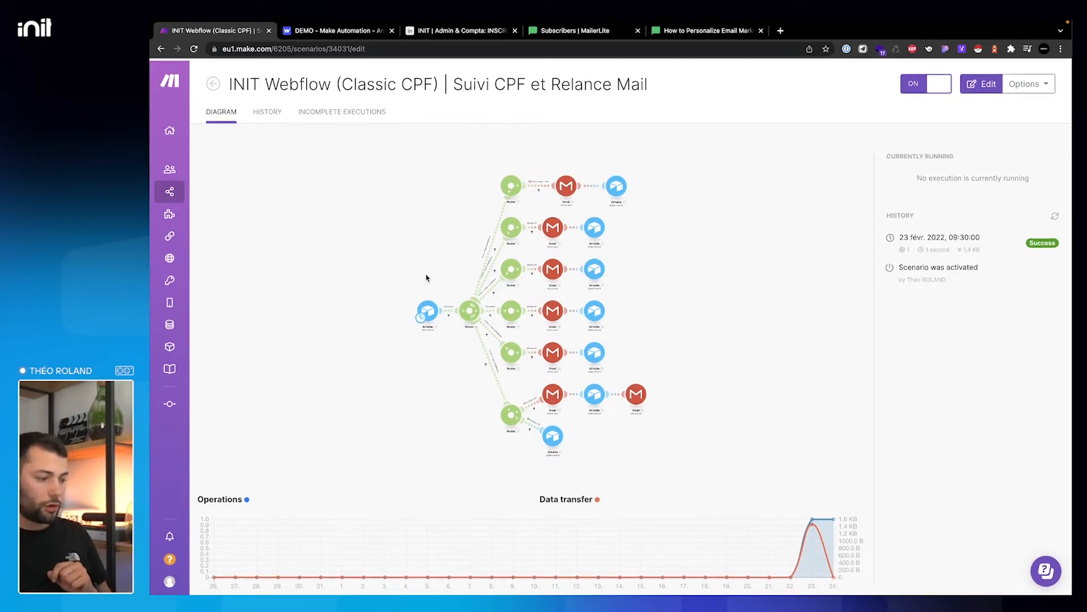
left_click(583, 312)
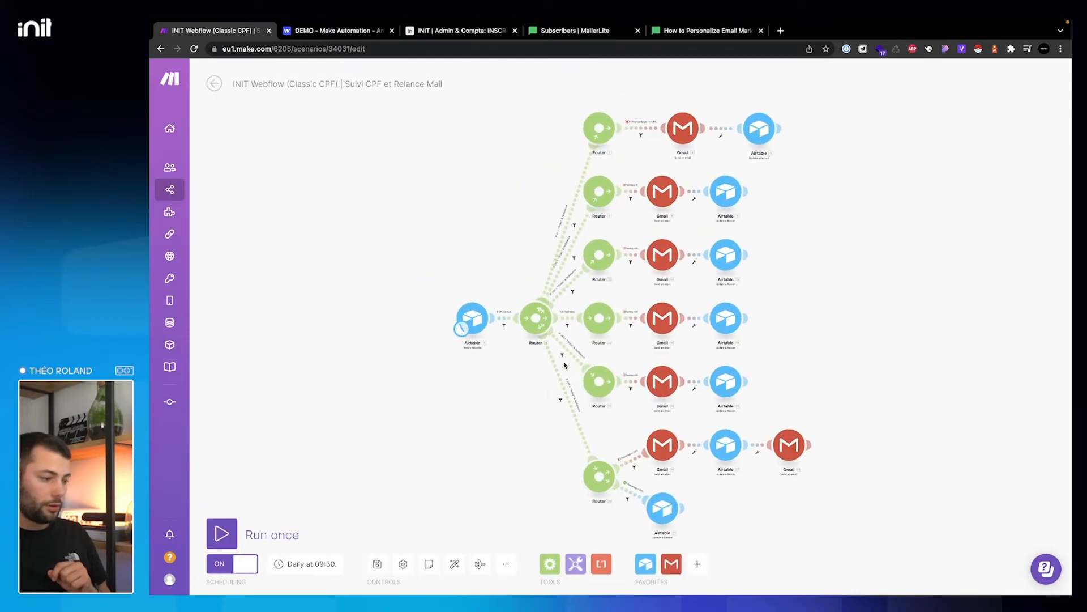
scroll(533, 356, "up", 5)
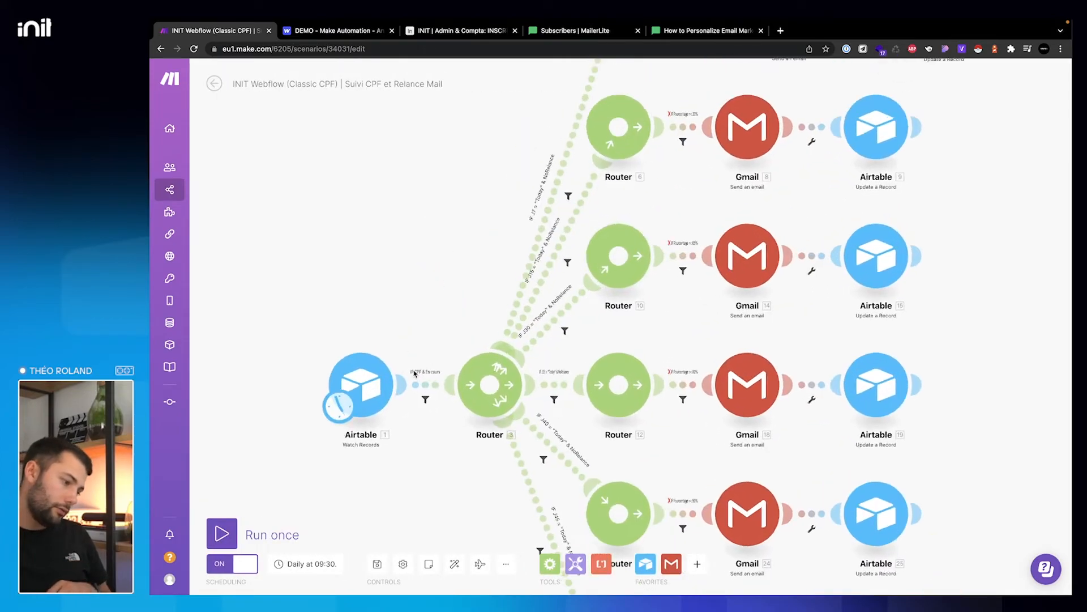
left_click_drag(525, 203, 490, 270)
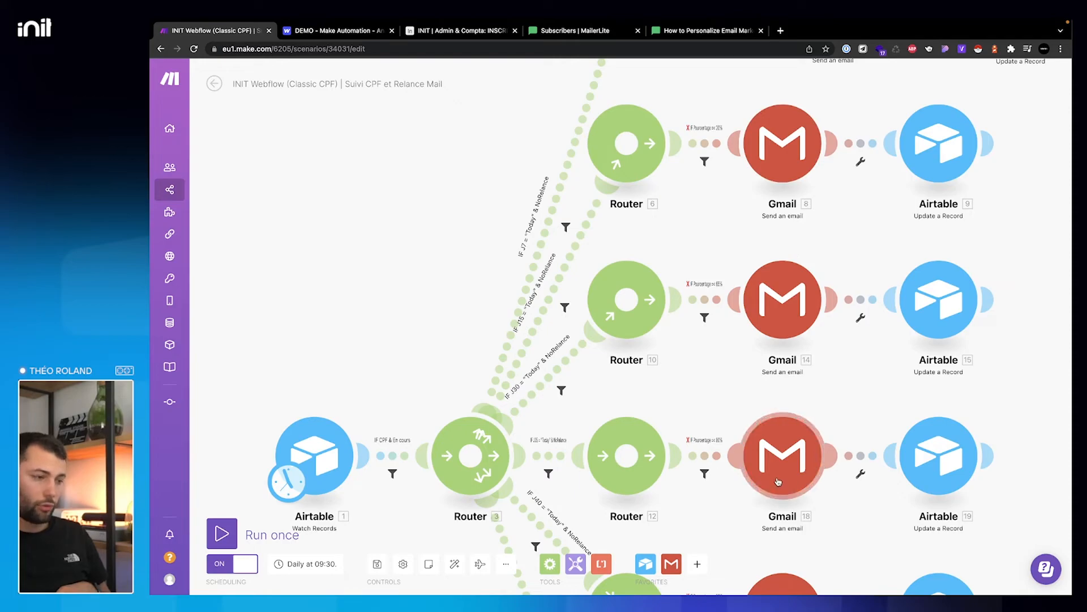
left_click(159, 49)
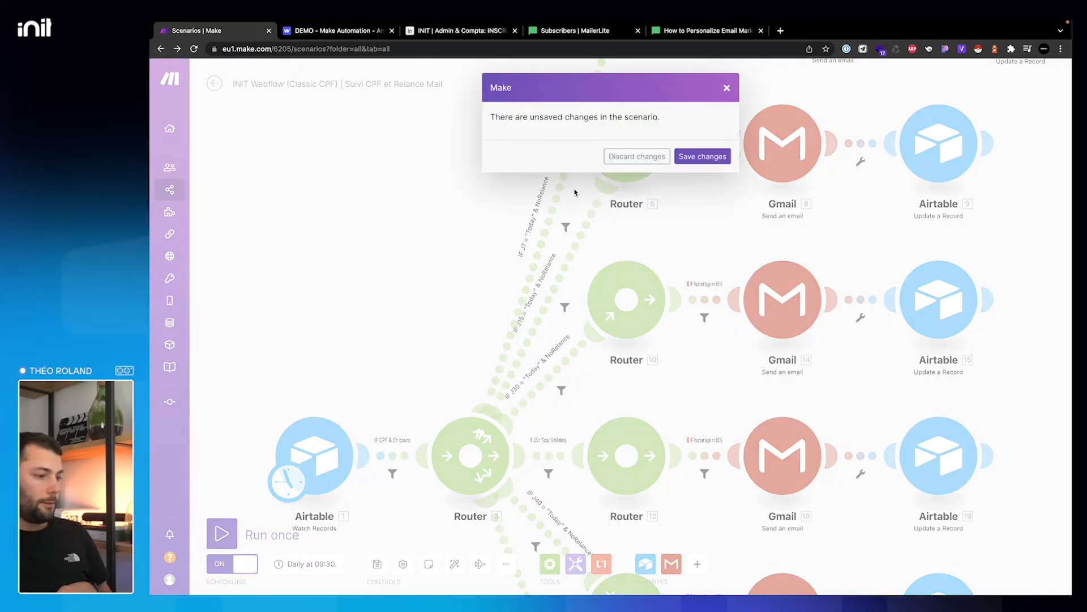
left_click(688, 159)
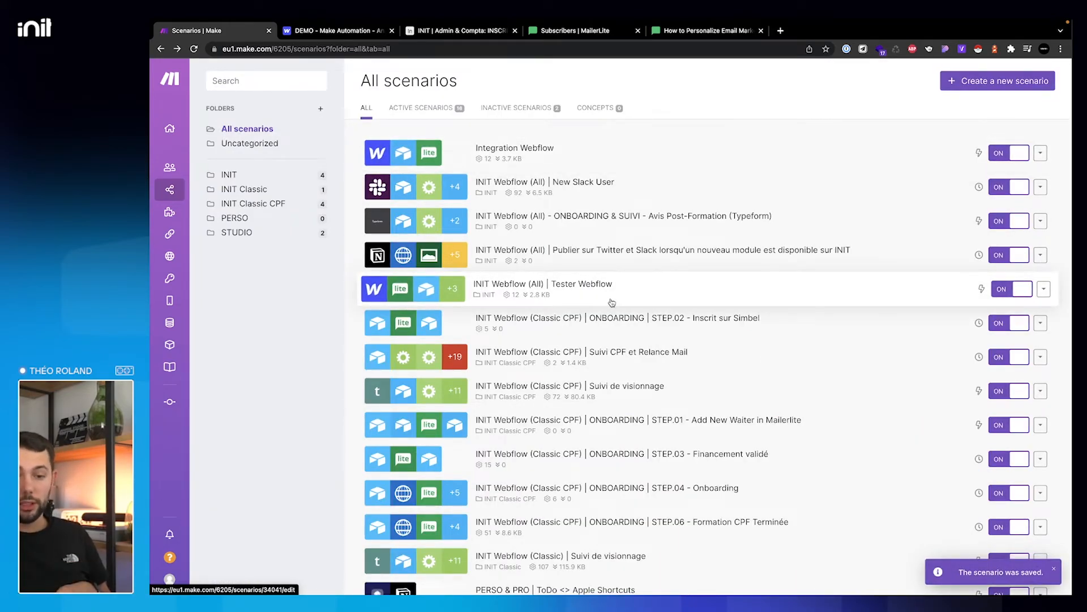
- Open the INIT Webflow (Classic) | Suivi de visionnage scenario in its full editor
scroll(688, 444, "down", 5)
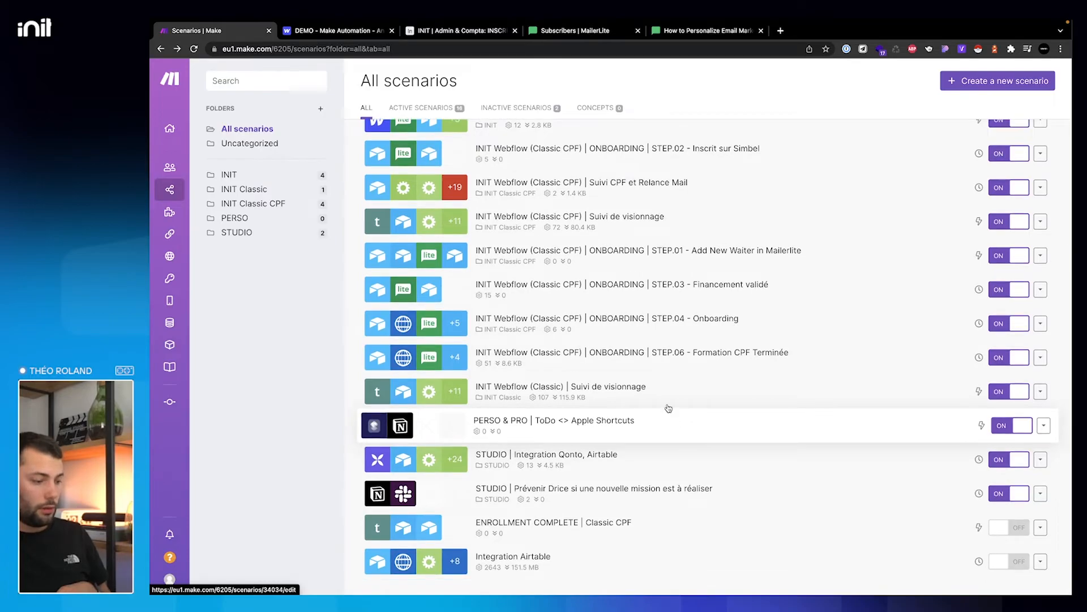
left_click(656, 393)
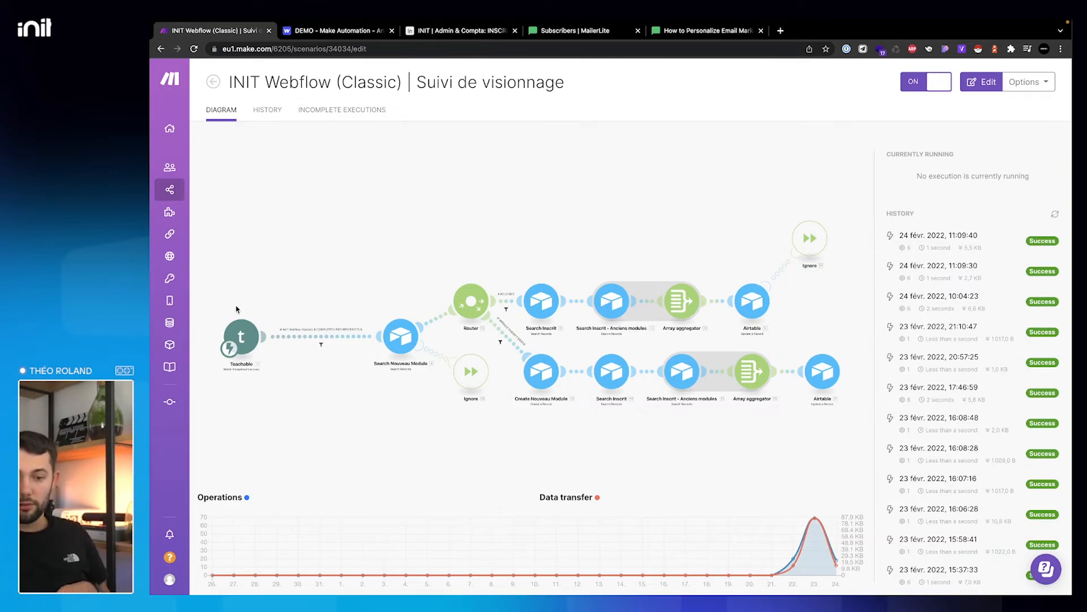
left_click(270, 380)
- Inspect the scenario's Teachable-triggered flow on the canvas, then return to the INIT | Admin & Compta base
scroll(269, 390, "up", 2)
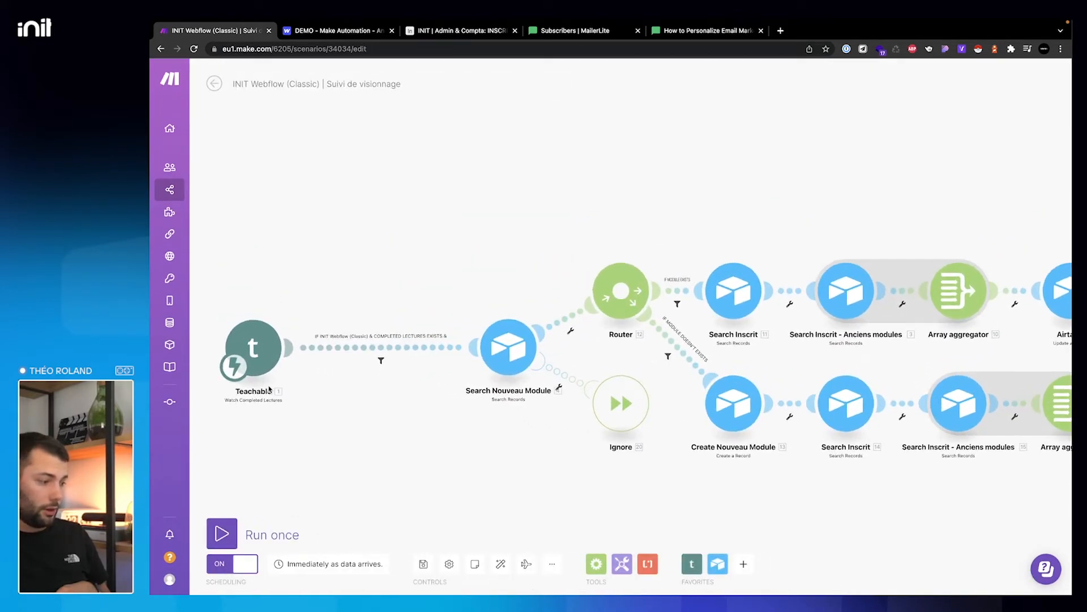
left_click_drag(252, 348, 273, 350)
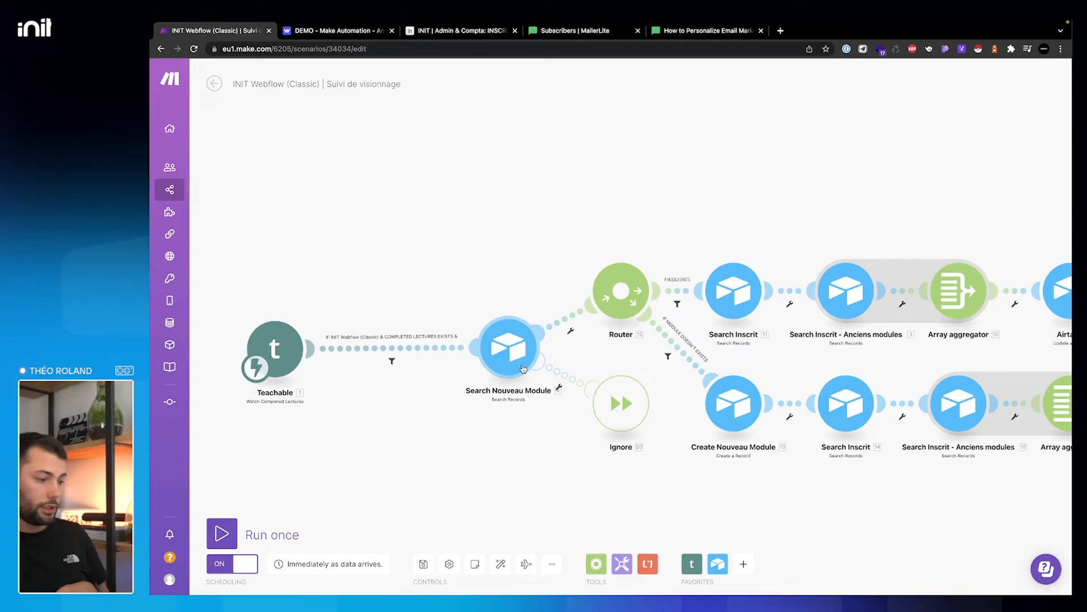
scroll(638, 307, "down", 1)
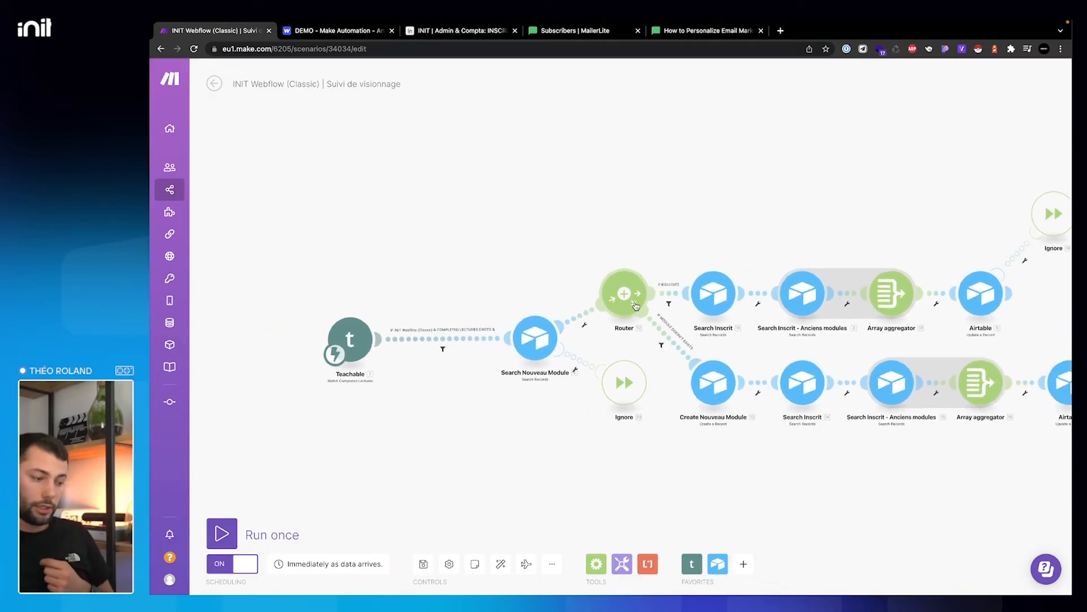
scroll(638, 307, "down", 1)
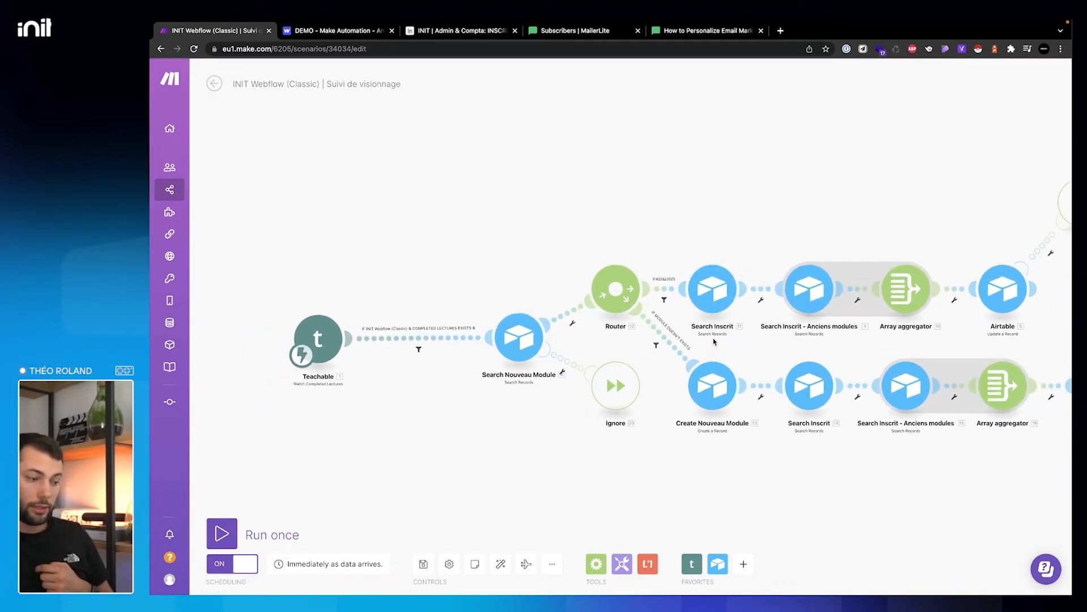
scroll(777, 227, "right", 5)
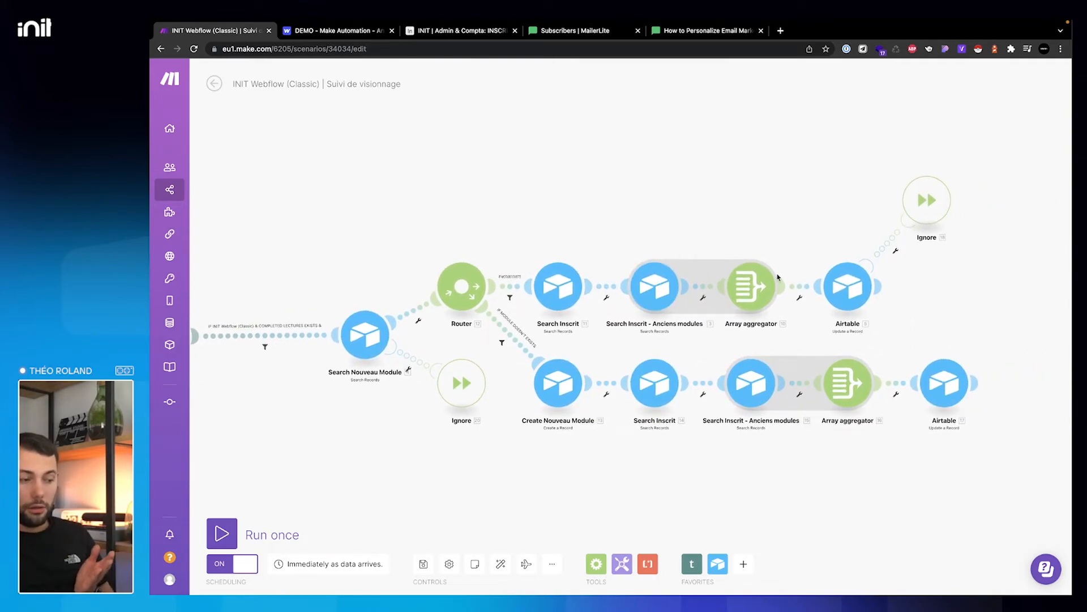
scroll(655, 286, "down", 1)
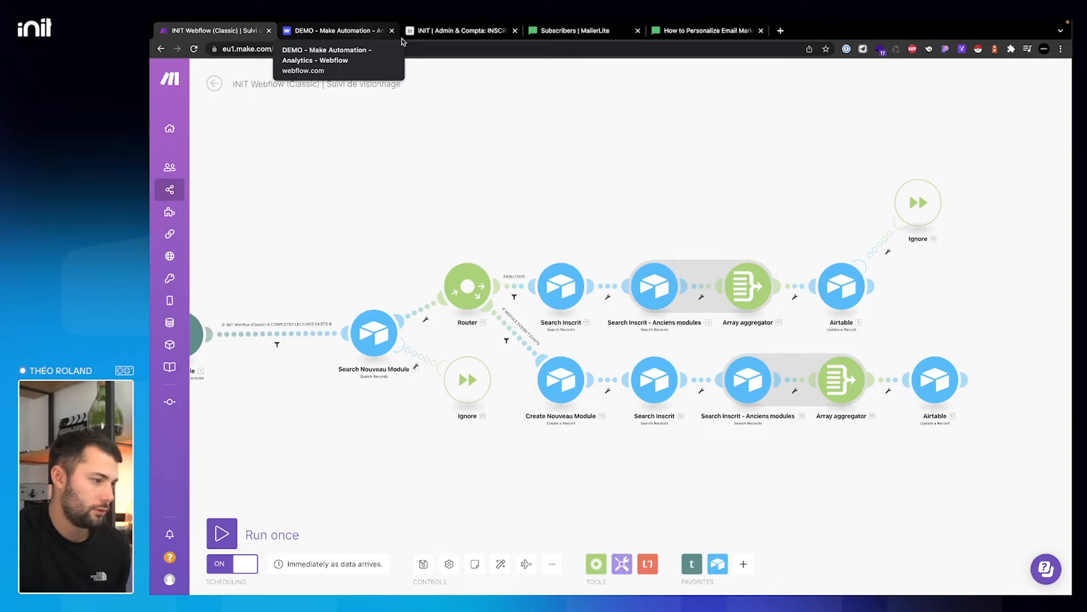
left_click(468, 35)
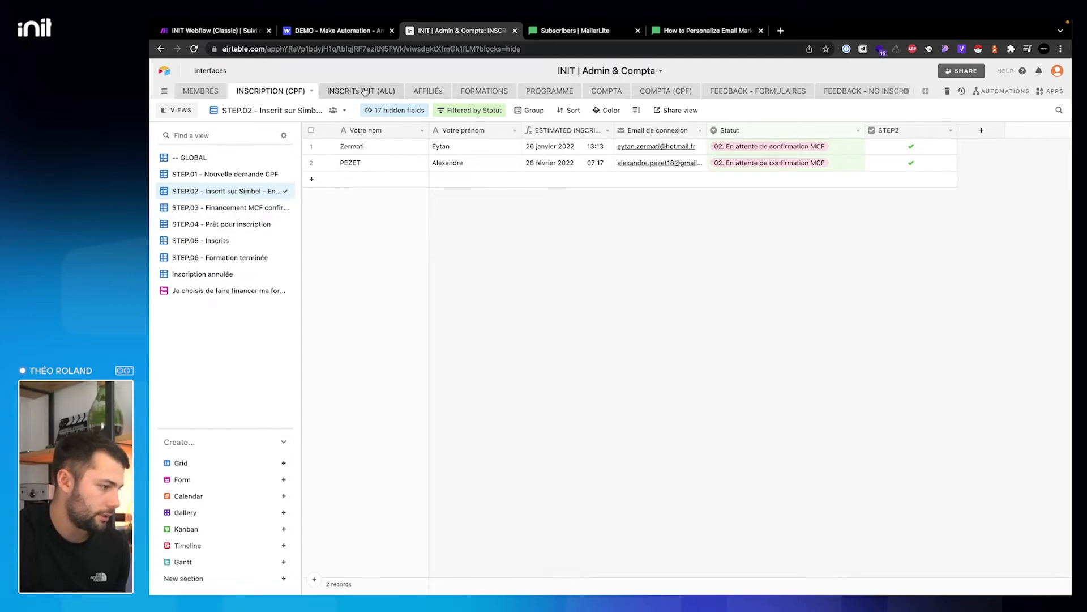
- Show the INSCRITS INIT (ALL) table in its INIT Classic view
left_click(365, 92)
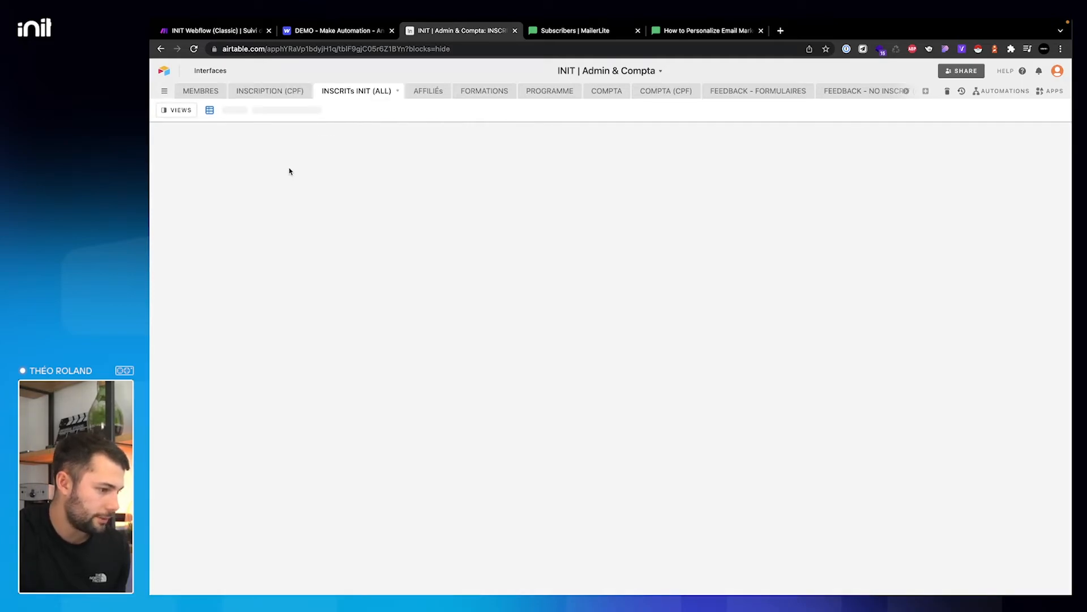
scroll(691, 286, "right", 3)
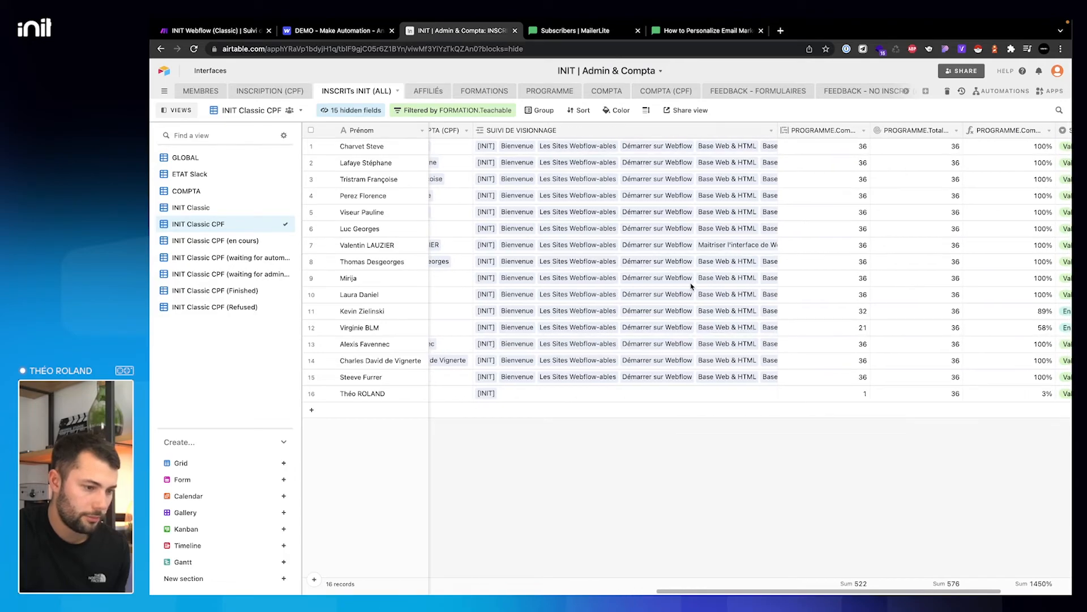
scroll(691, 286, "right", 5)
scroll(650, 175, "left", 5)
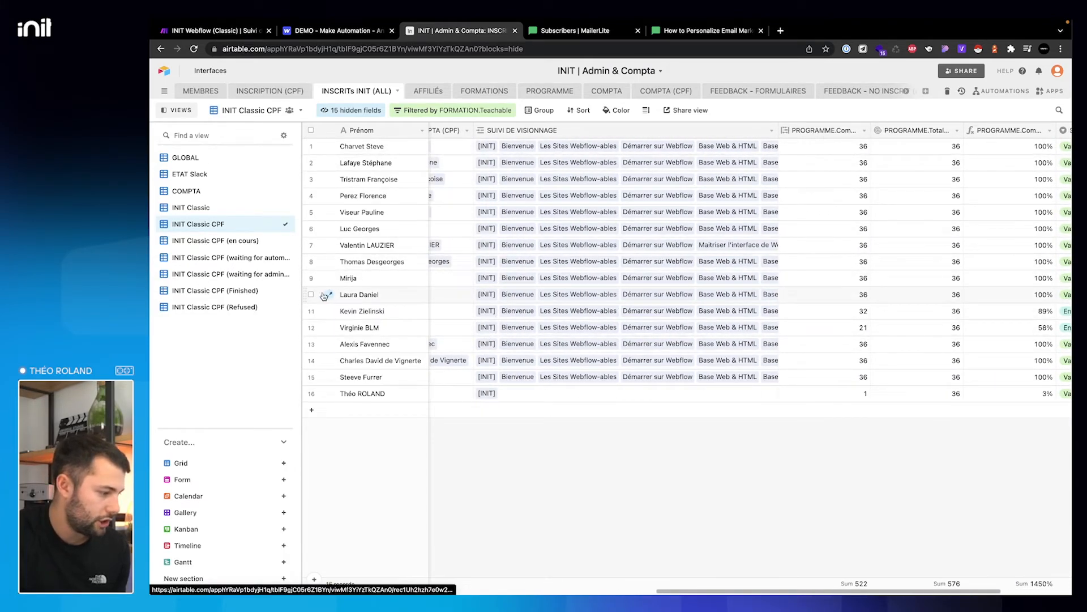
left_click(221, 208)
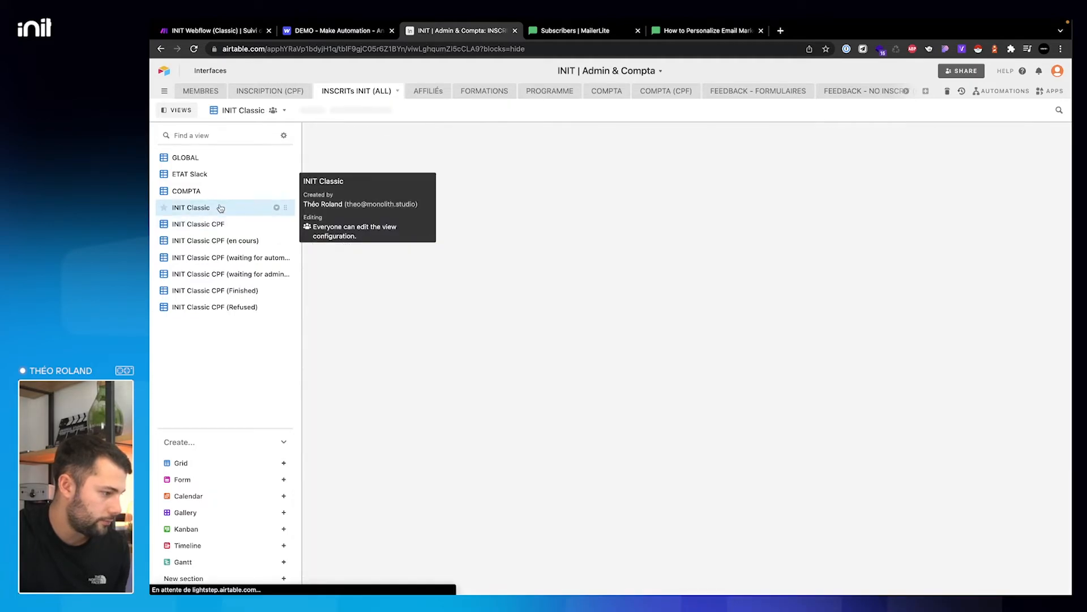
- Search the view for a member by name and check their SUIVI DE VISIONNAGE progress across the matches
key("super+f")
type("sabin")
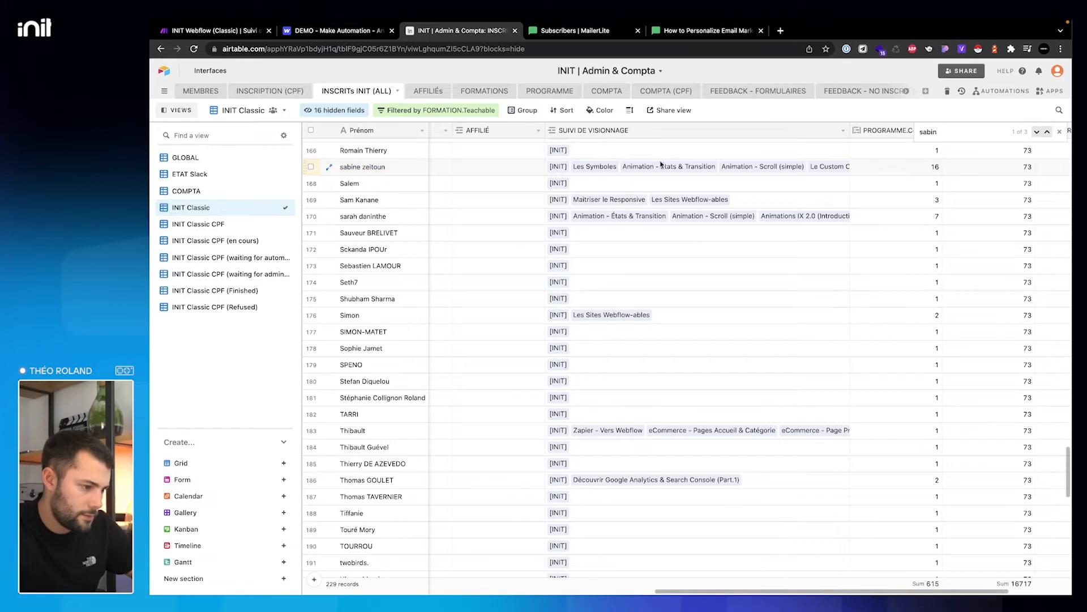
left_click(833, 174)
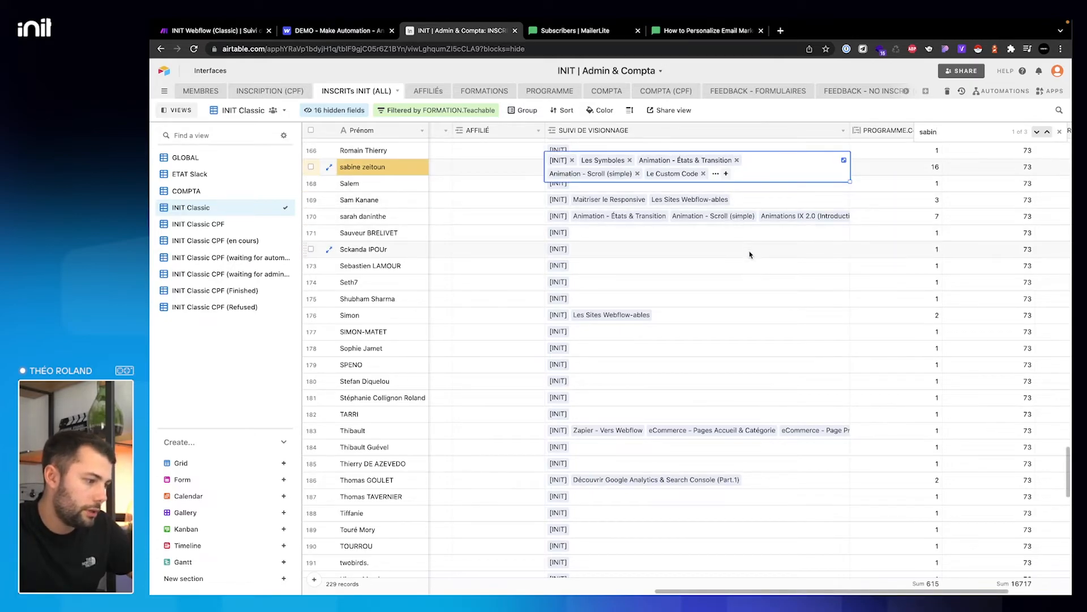
left_click(1038, 134)
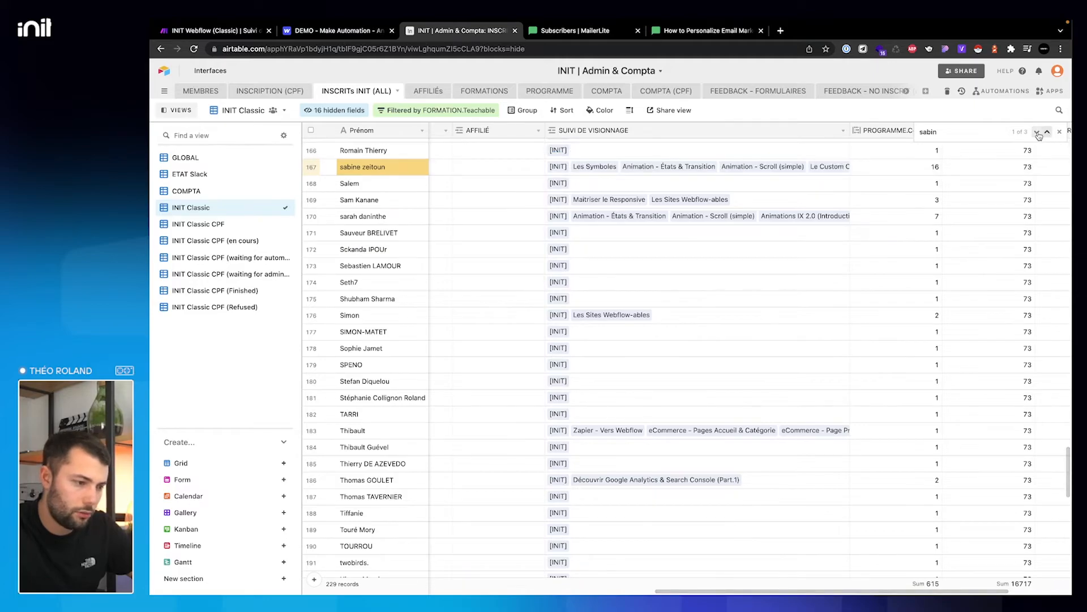
left_click(1039, 134)
left_click(1039, 133)
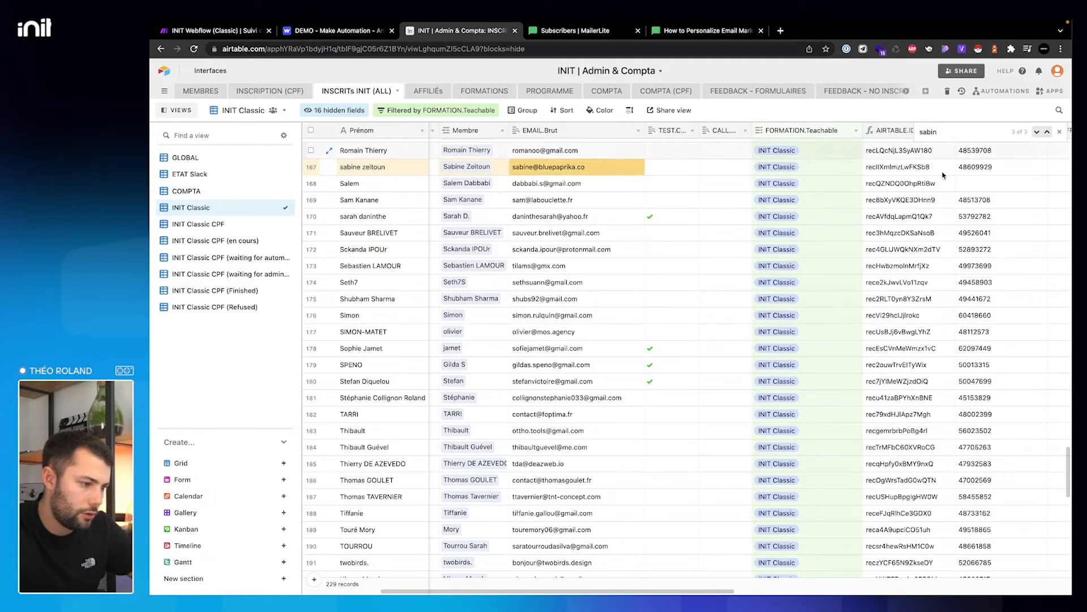
- Inspect row 167's SUIVI DE VISIONNAGE linked records, closing the picker without linking anything
scroll(787, 181, "right", 10)
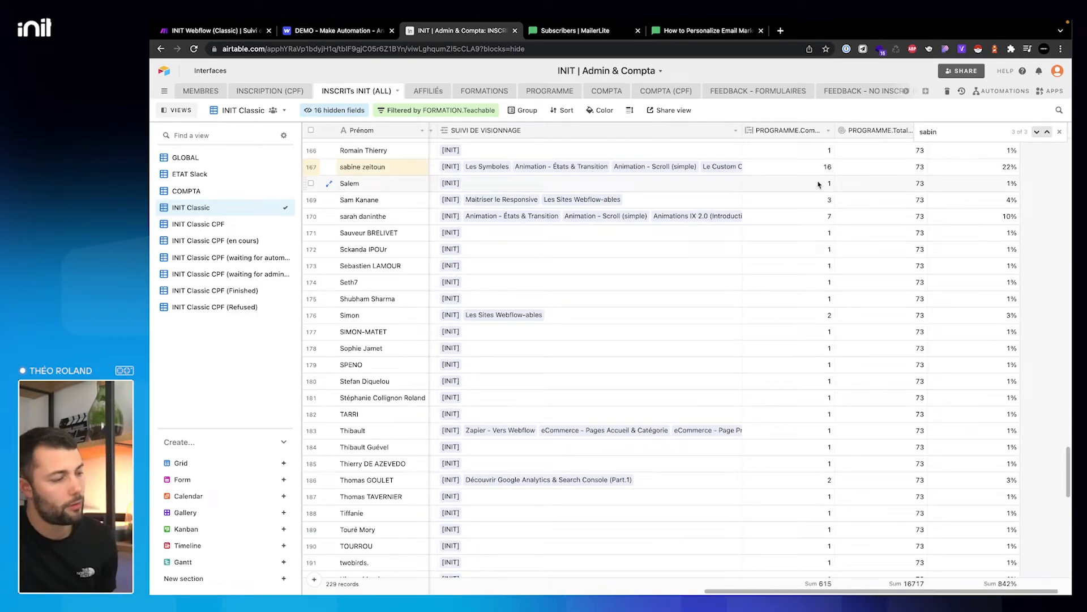
left_click(613, 177)
left_click(615, 173)
scroll(674, 186, "down", 10)
scroll(674, 186, "down", 15)
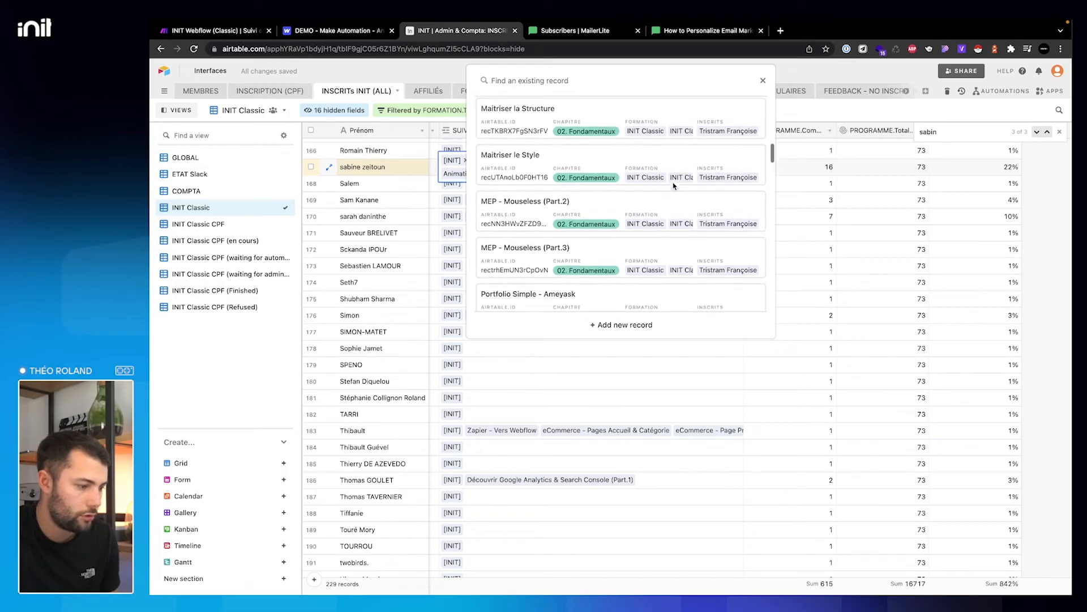
left_click(764, 81)
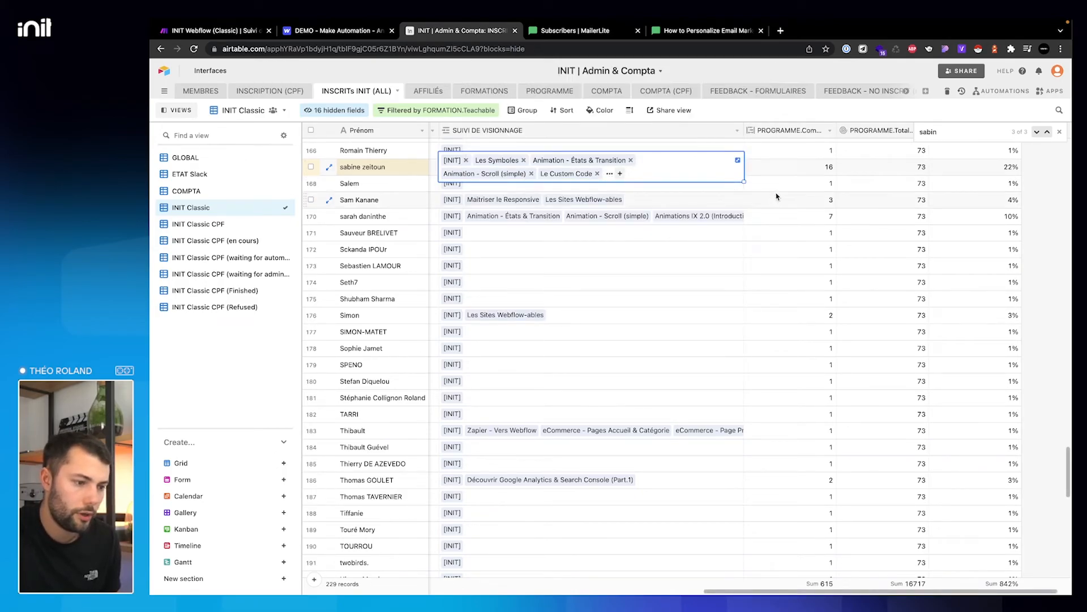
left_click(840, 168)
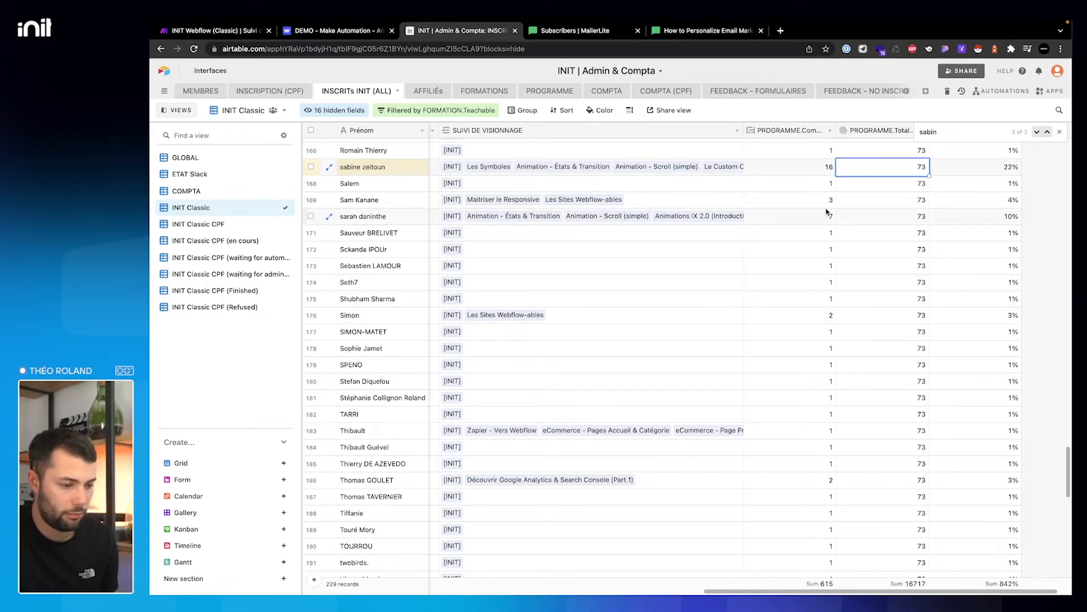
scroll(828, 209, "down", 10)
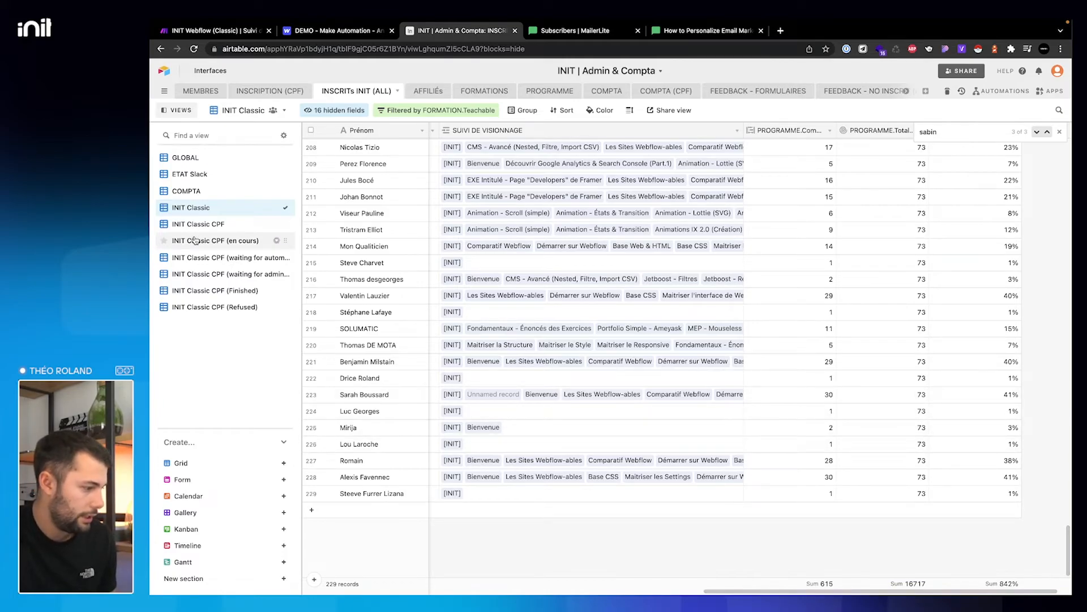
- Review the INIT Classic CPF (en cours) and awaiting-admin CPF views, then go back to Make
left_click(226, 240)
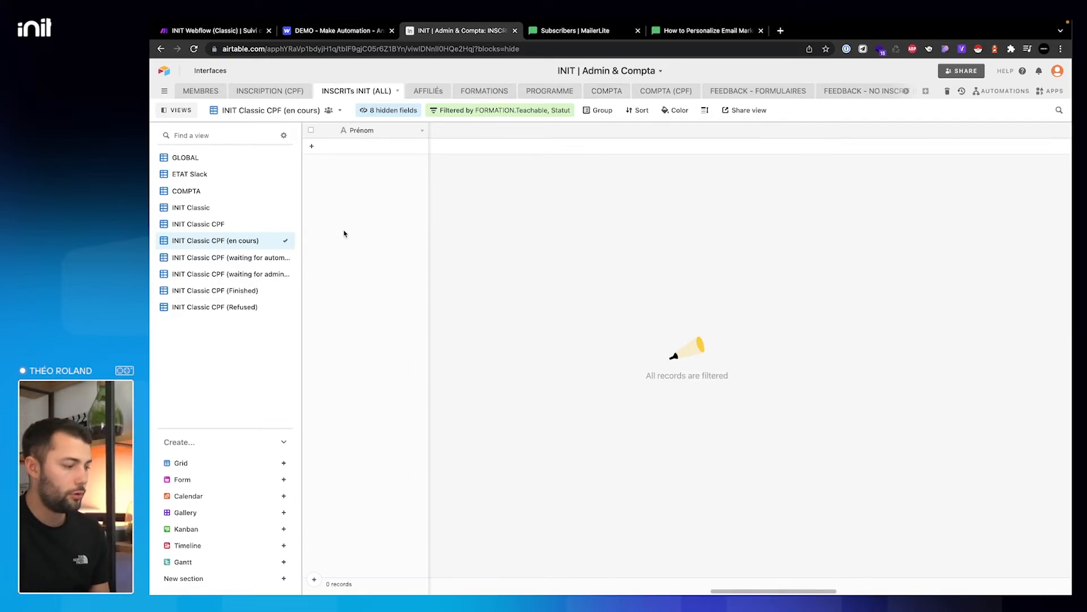
left_click(236, 274)
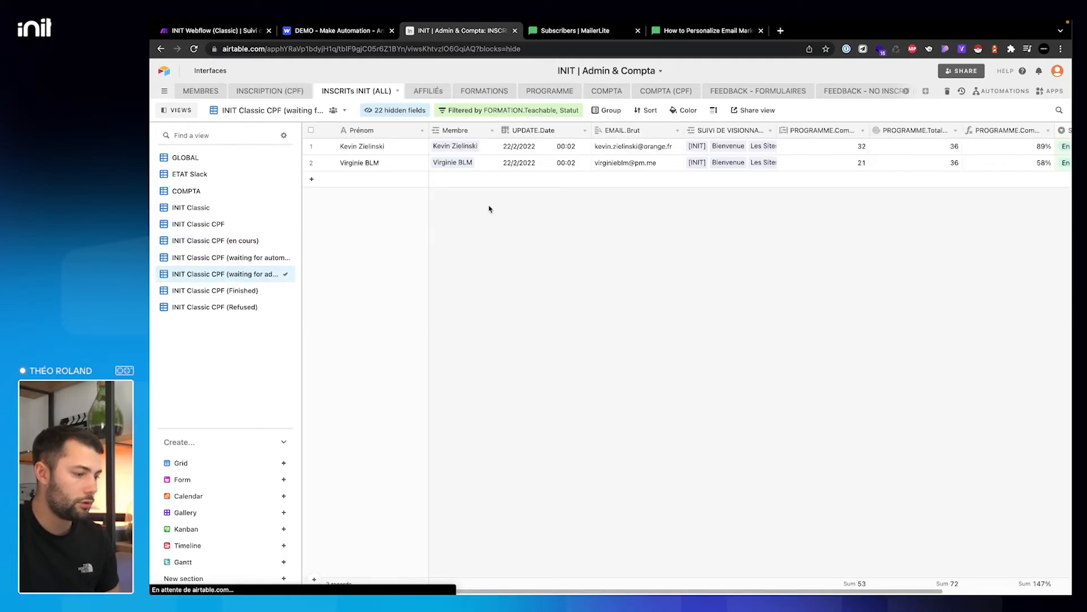
scroll(829, 157, "right", 3)
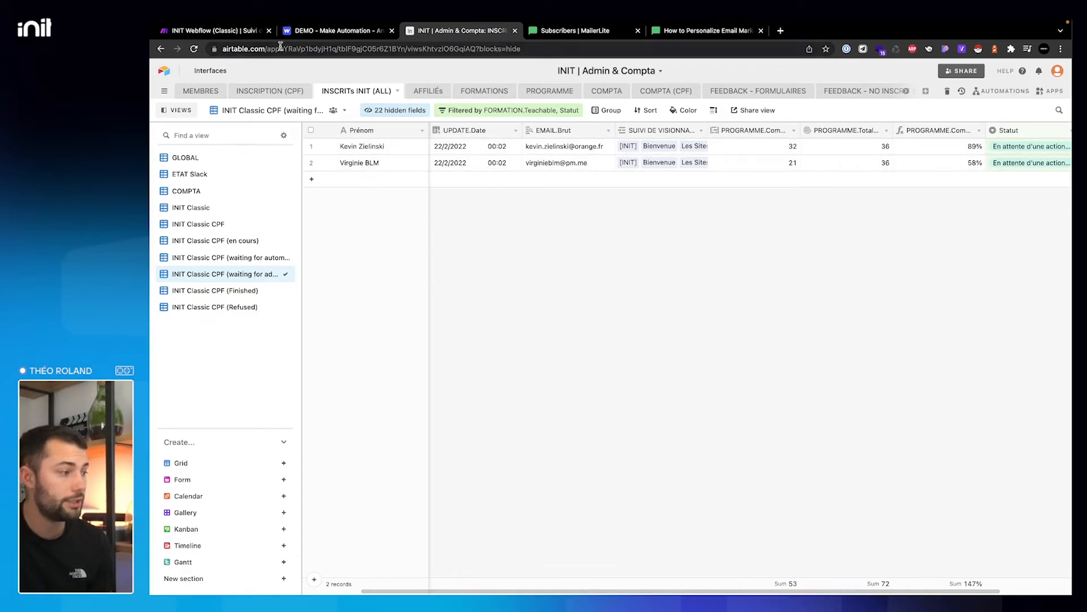
left_click(225, 33)
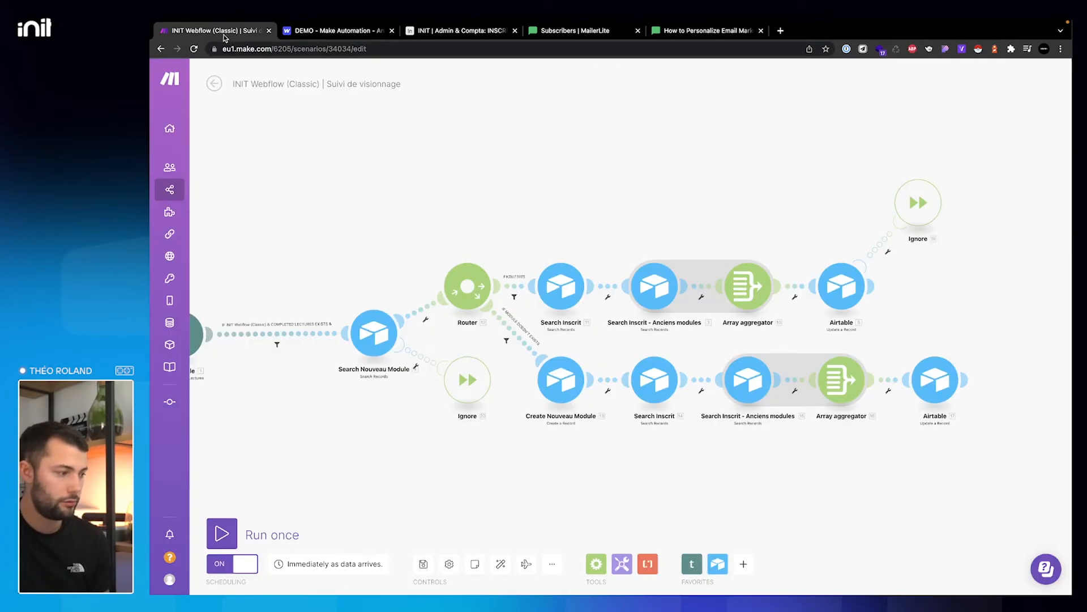
- Discard the unsaved changes to the Suivi de visionnage scenario and return to All scenarios
left_click(214, 83)
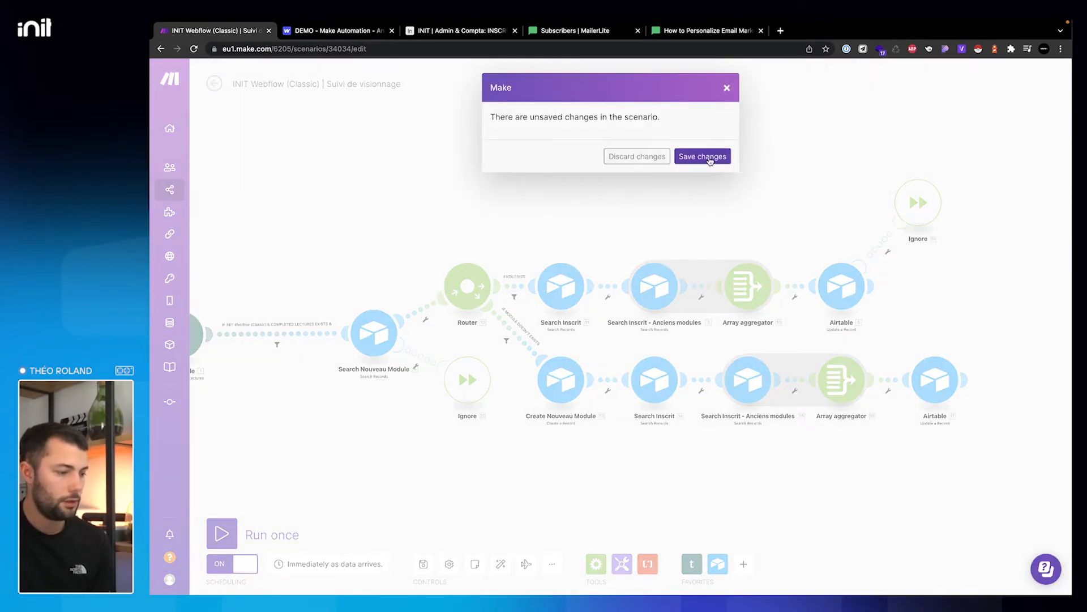
left_click(638, 156)
left_click(211, 81)
scroll(702, 420, "down", 3)
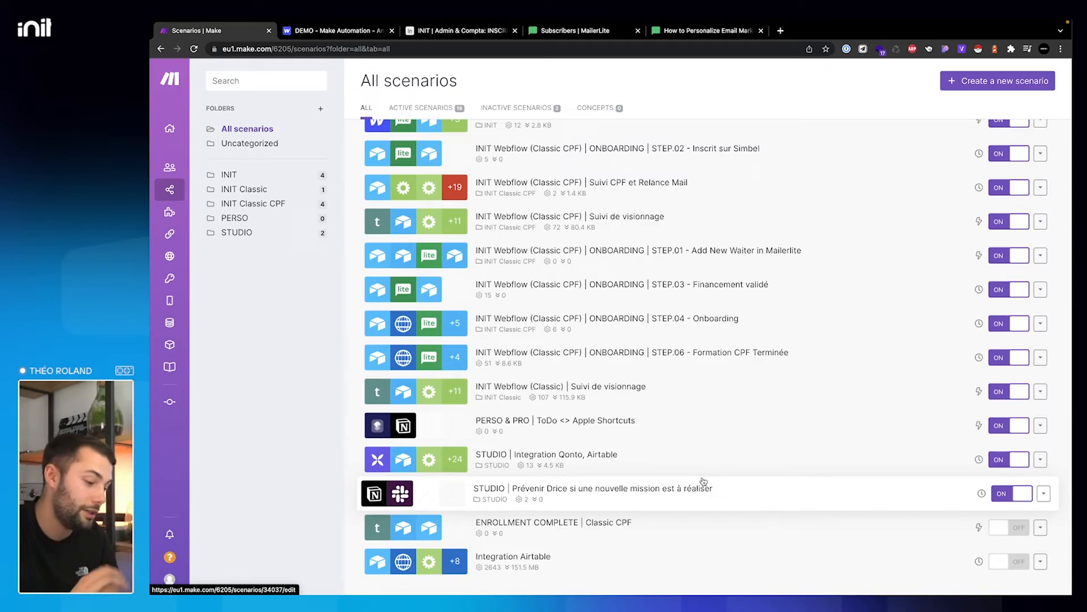
left_click(645, 469)
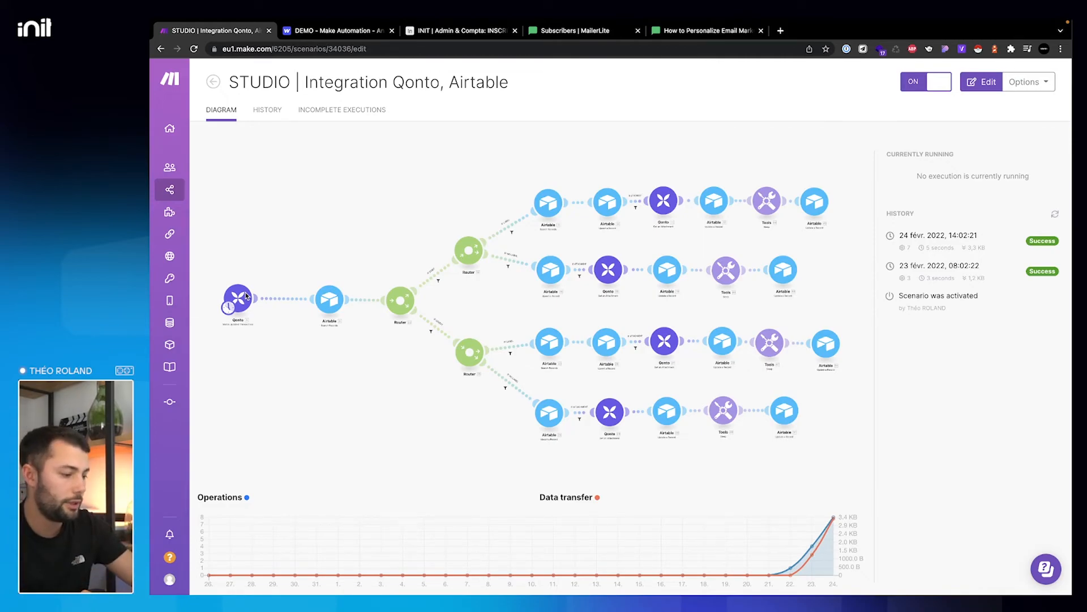
left_click(254, 334)
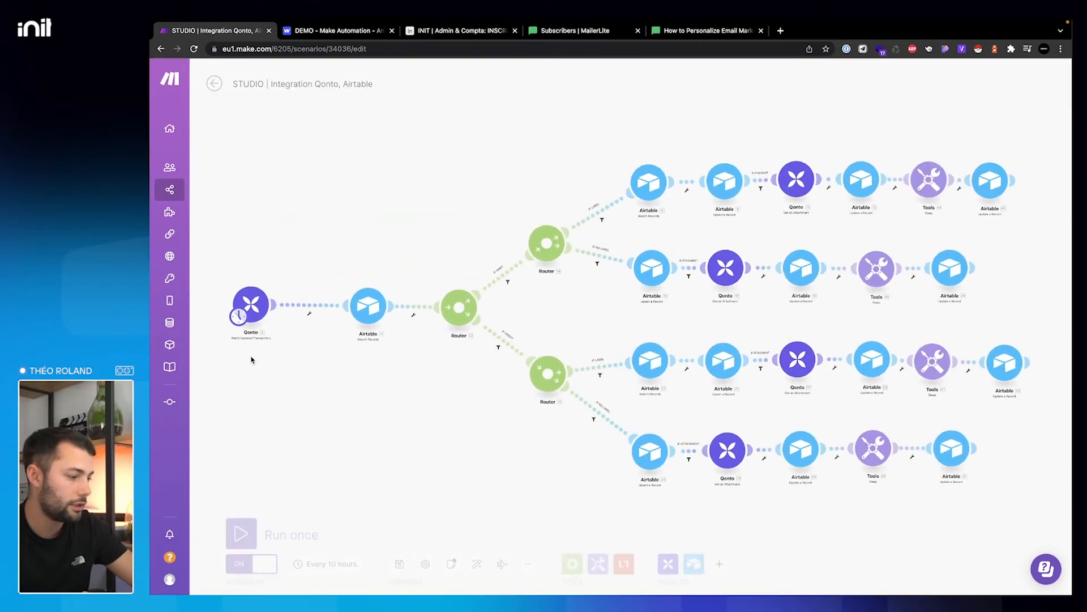
scroll(274, 303, "up", 4)
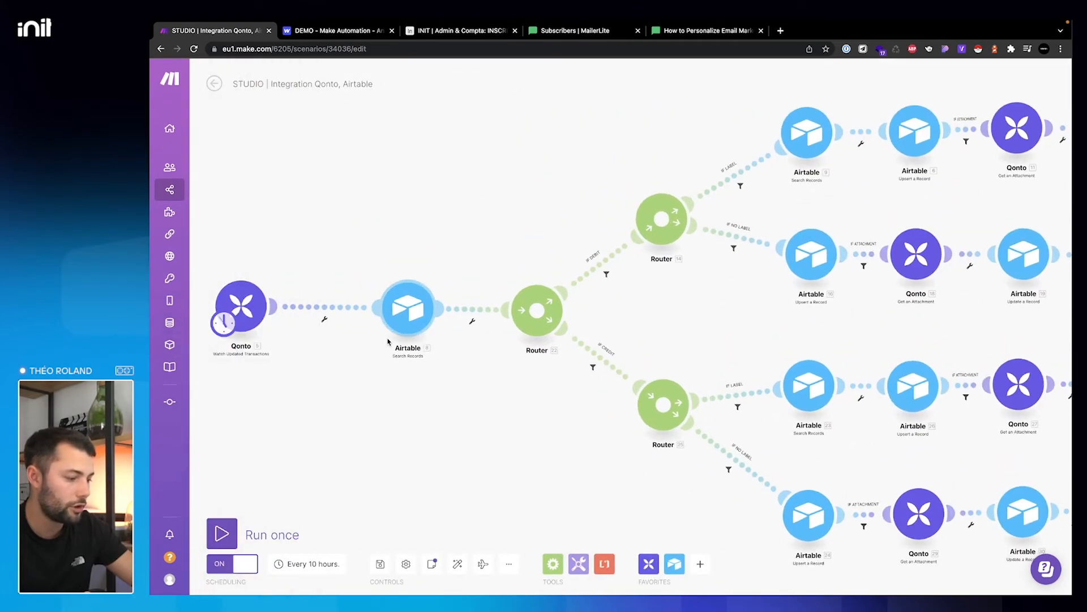
scroll(409, 323, "up", 1)
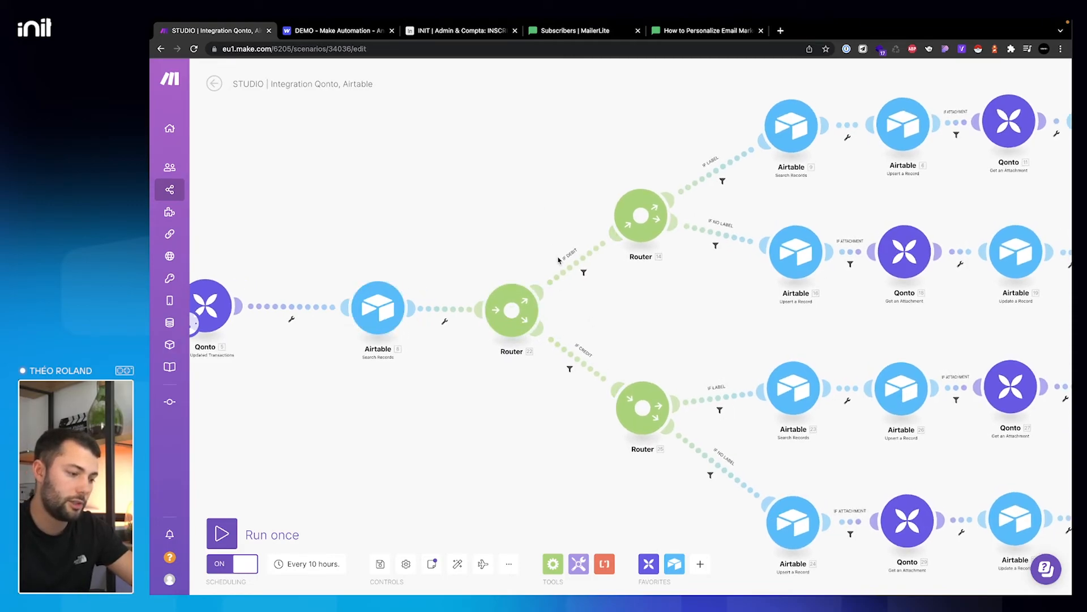
left_click_drag(590, 134, 501, 163)
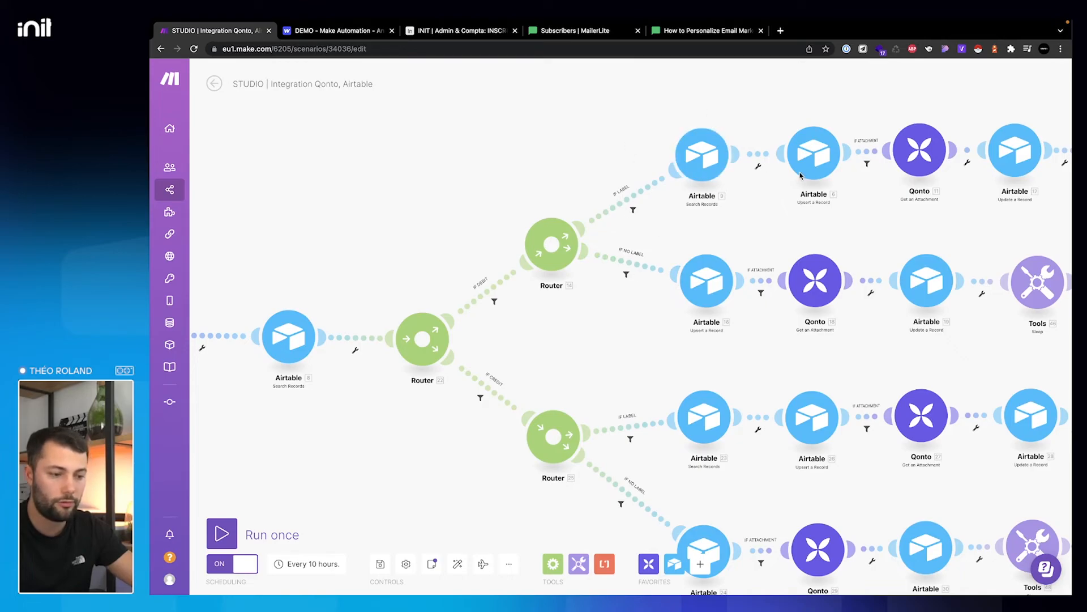
left_click_drag(847, 123, 720, 114)
left_click_drag(898, 222, 736, 224)
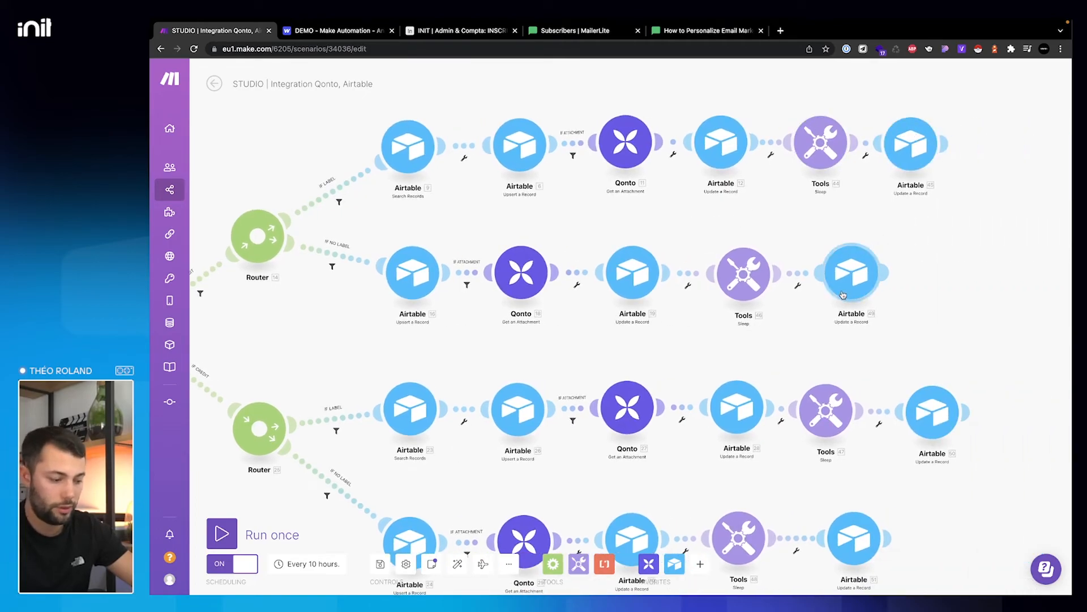
scroll(842, 295, "down", 1)
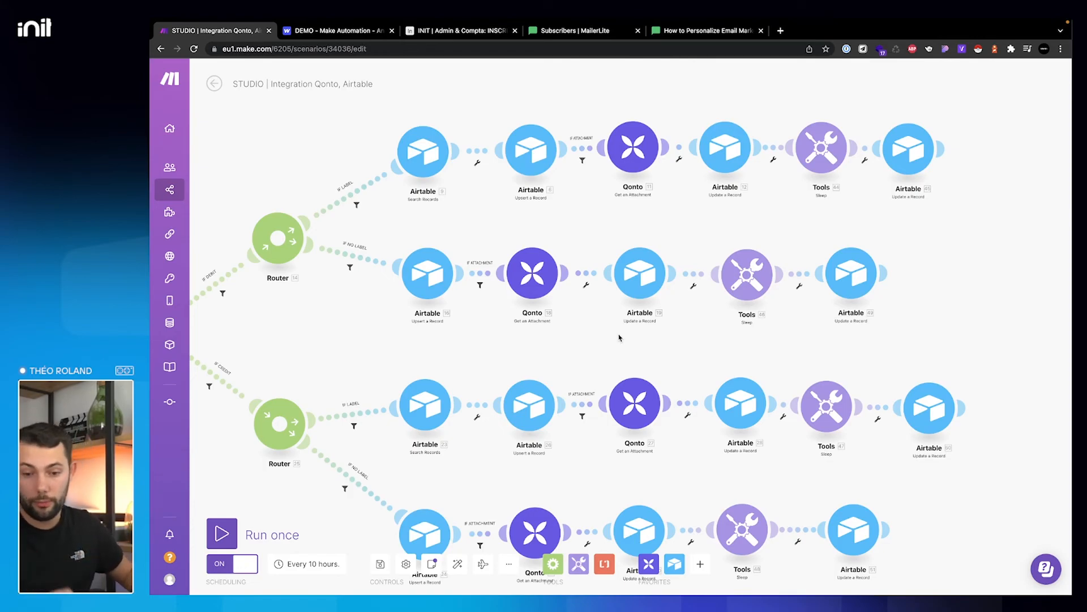
left_click(213, 84)
left_click(627, 153)
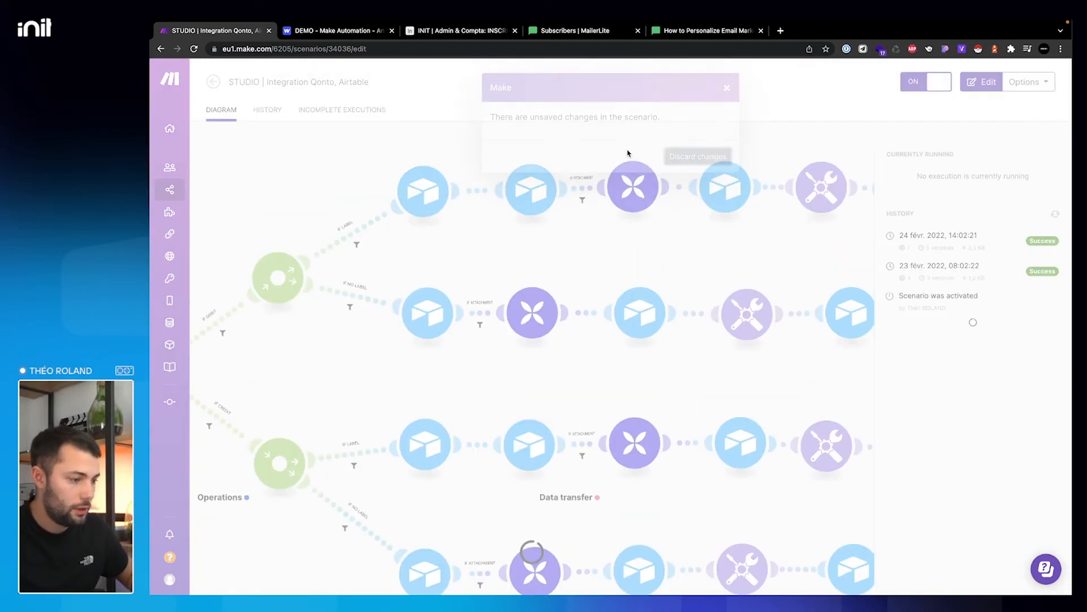
- Scroll through the public Templates gallery of ready-made scenarios, then go back to All scenarios
left_click(216, 84)
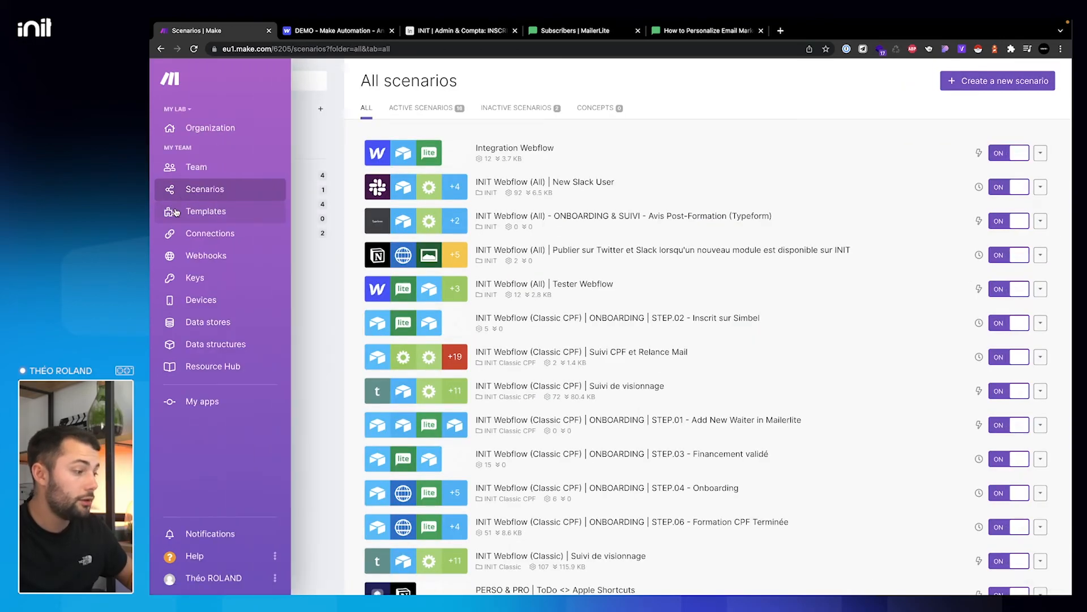
left_click(176, 212)
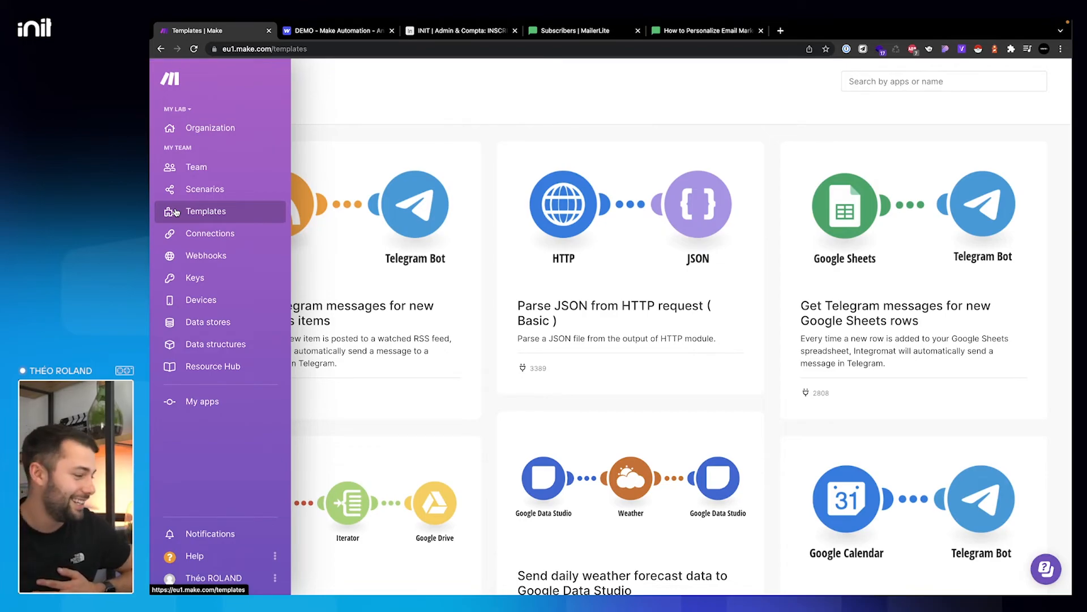
scroll(436, 229, "down", 20)
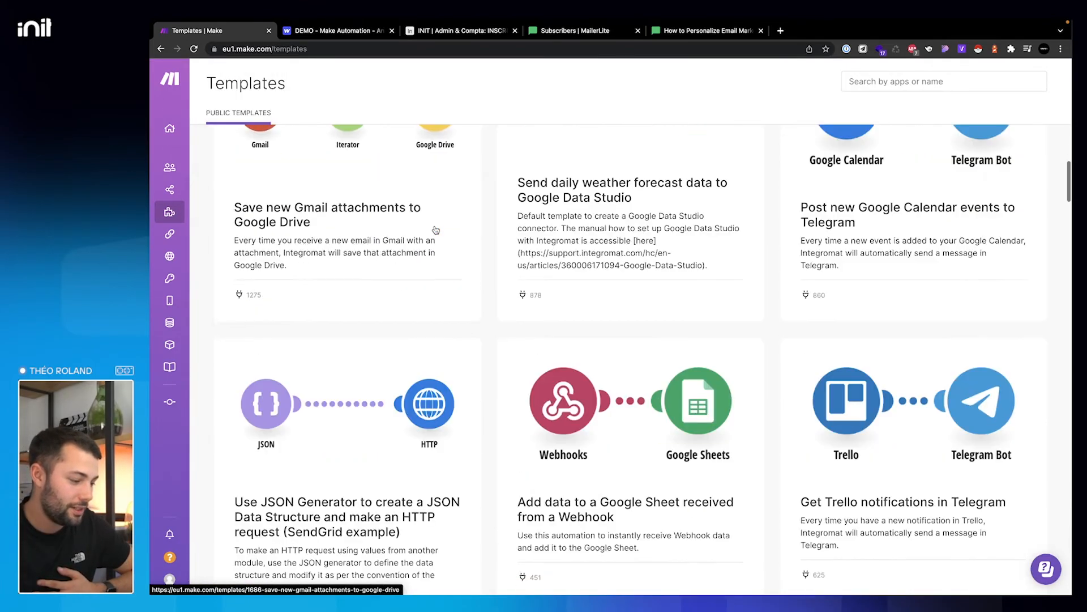
scroll(435, 229, "down", 5)
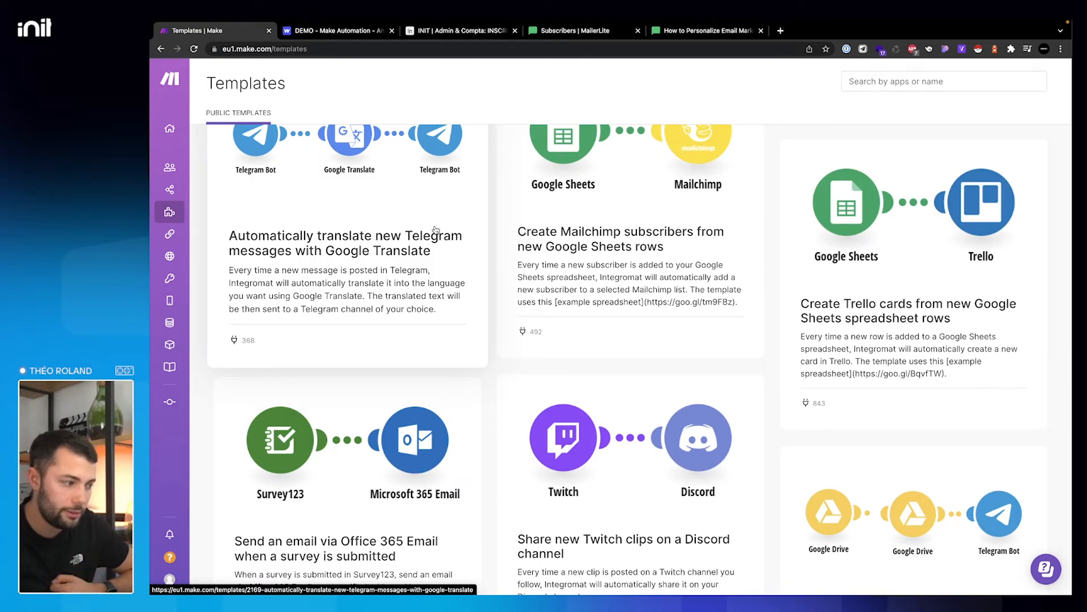
scroll(435, 230, "up", 15)
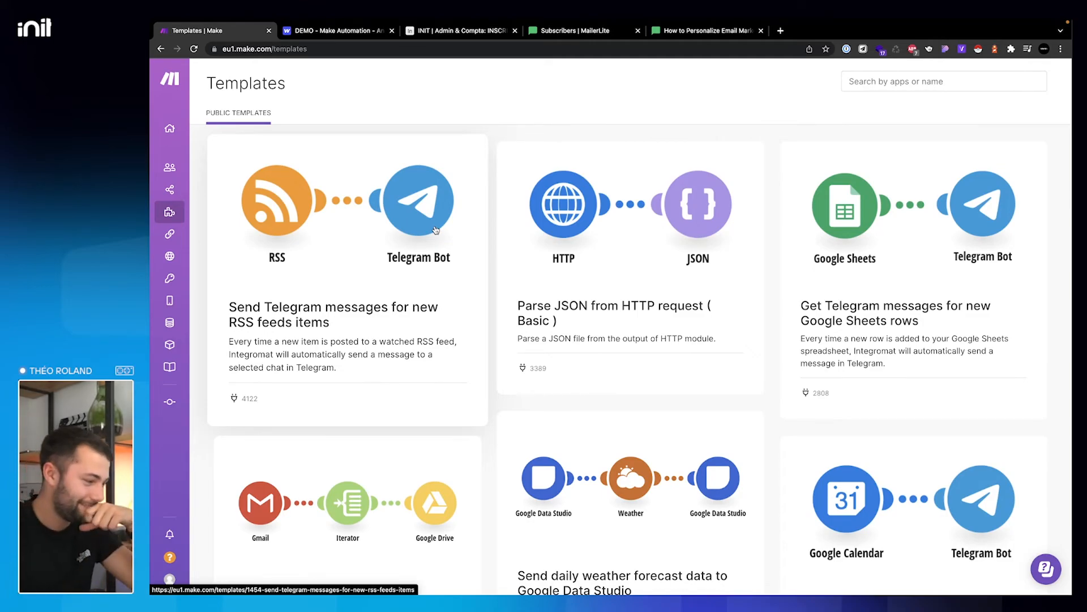
mouse_move(175, 191)
left_click(214, 189)
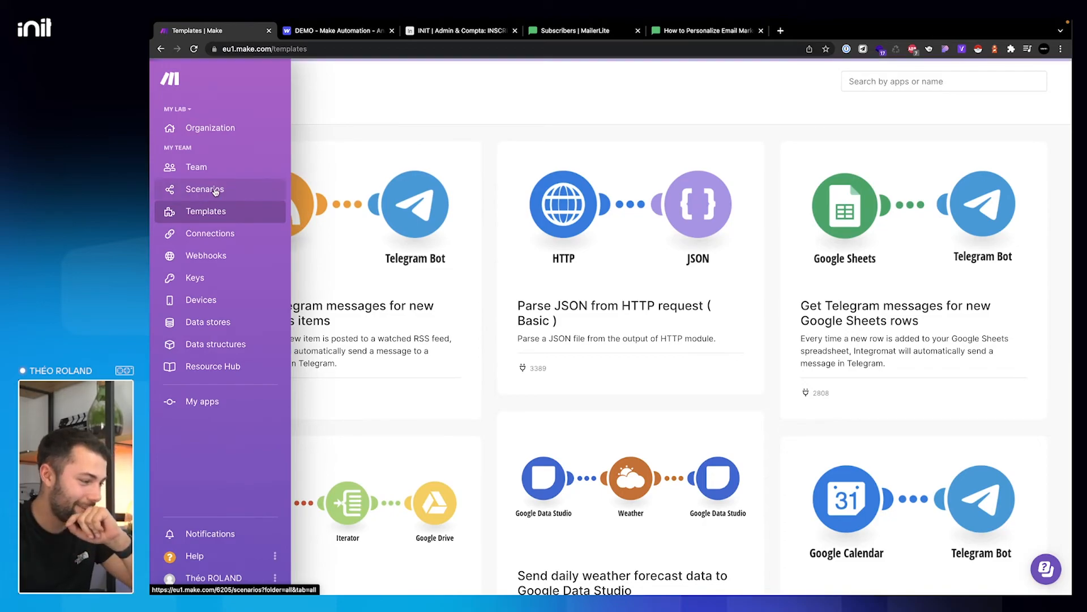
scroll(509, 271, "down", 1)
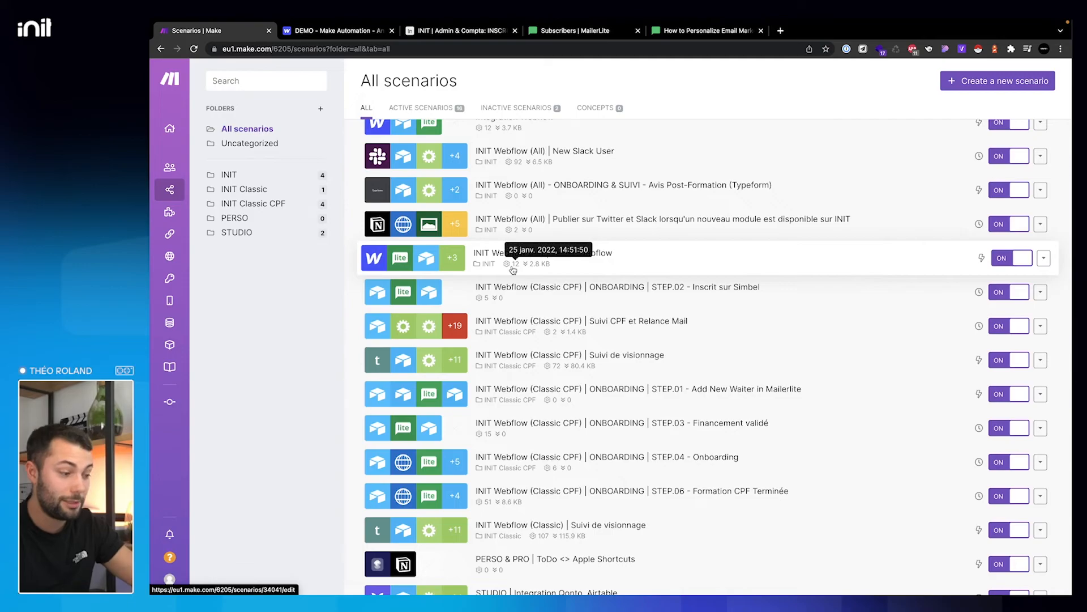
- View the INIT Webflow (All) | Tester Webflow scenario's flow, then switch to the INIT | Admin & Compta base
left_click(513, 270)
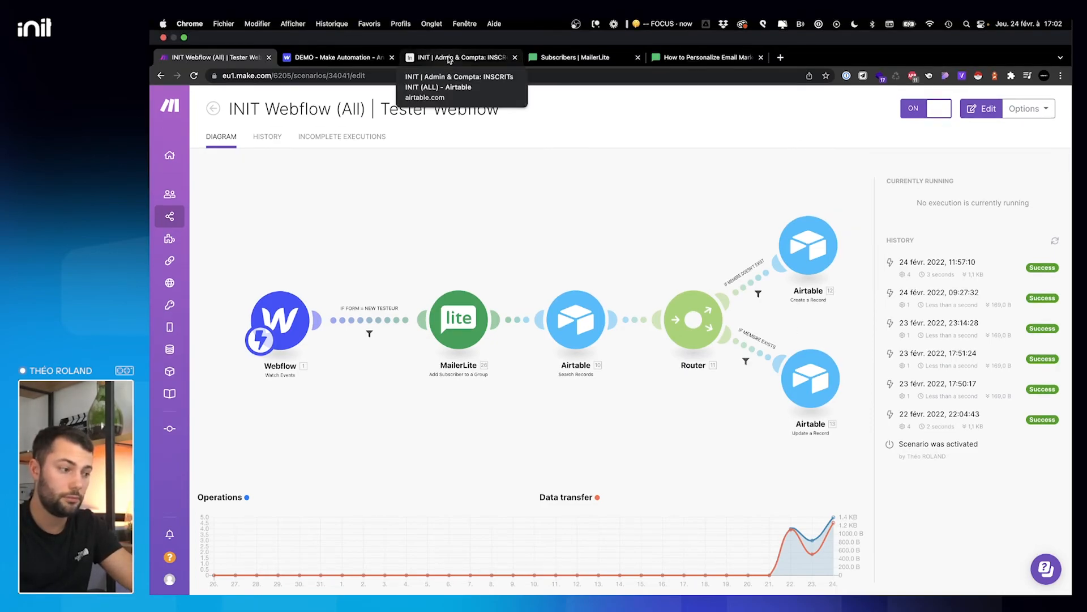
left_click(449, 60)
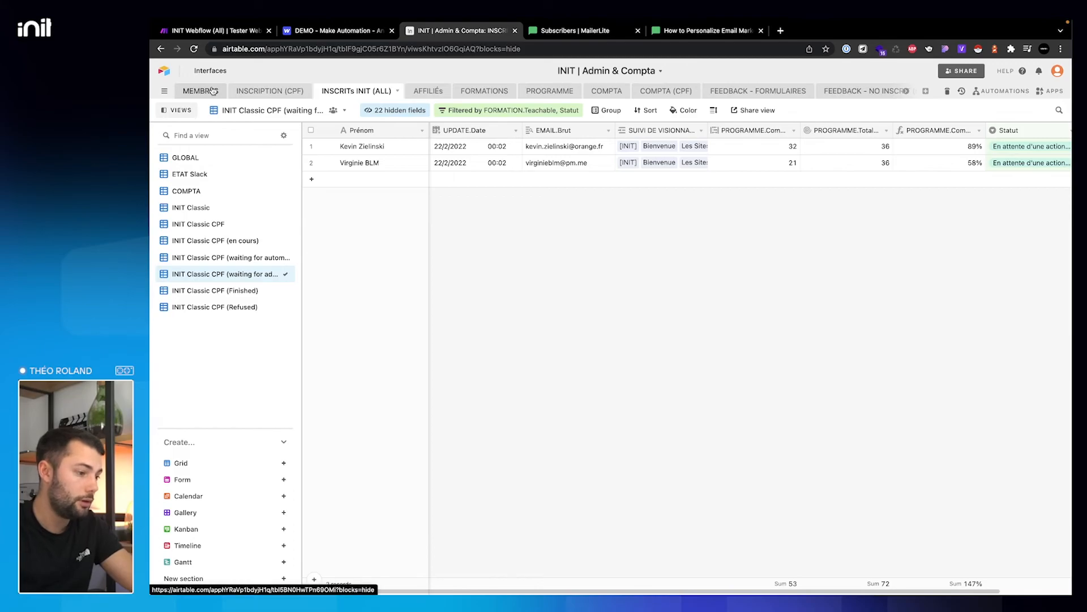
- Show the MEMBRES table's --GLOBAL view with its TEST, CALL, INSCRIT and AVIS columns, then return to Make
left_click(213, 91)
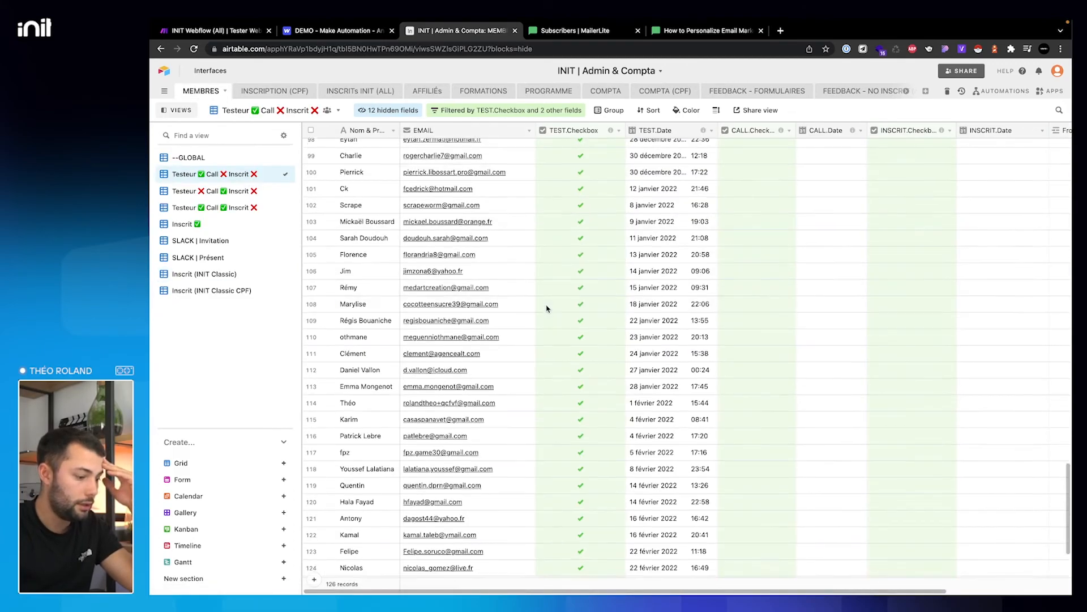
scroll(547, 308, "down", 3)
scroll(584, 436, "right", 1)
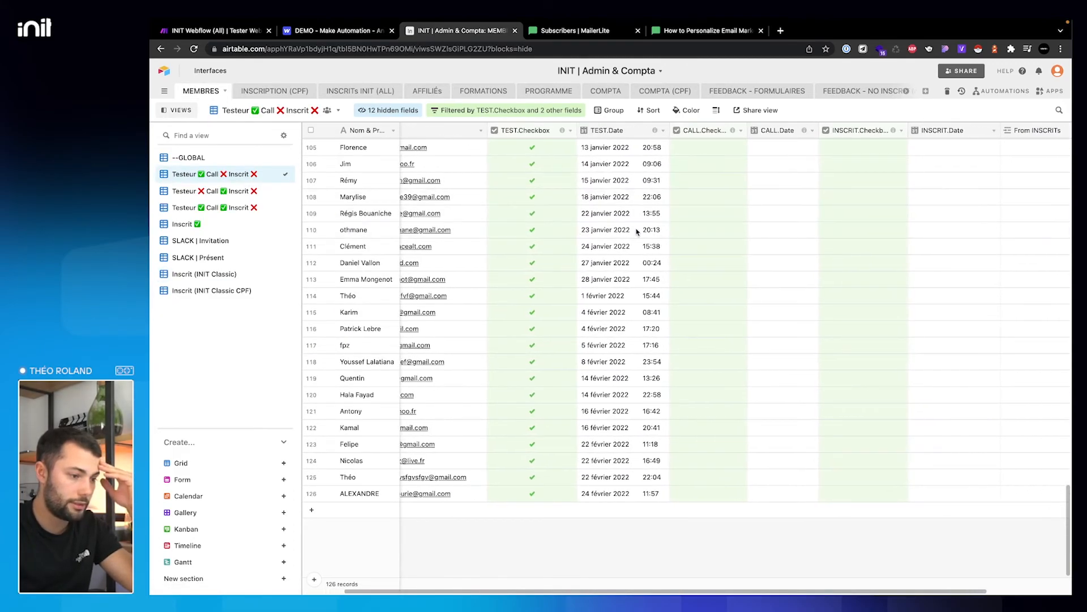
scroll(684, 315, "up", 20)
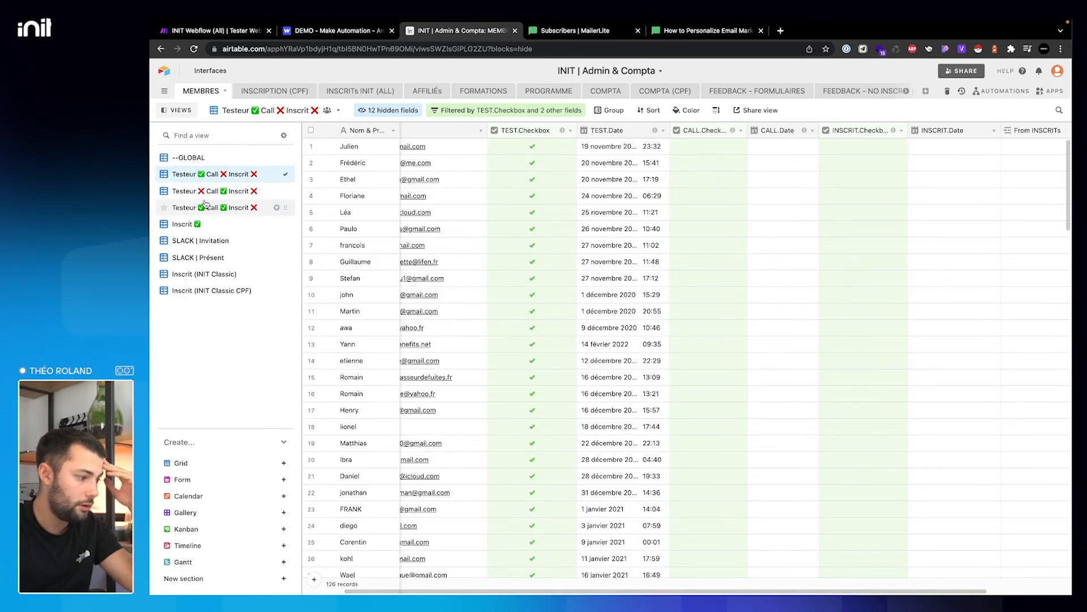
left_click(204, 158)
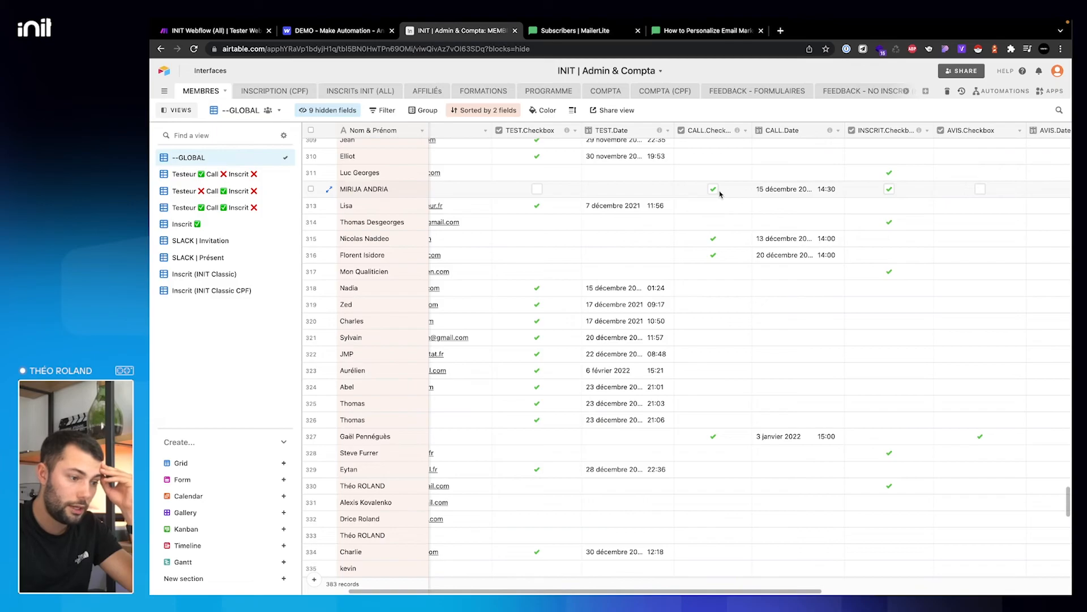
scroll(888, 193, "left", 1)
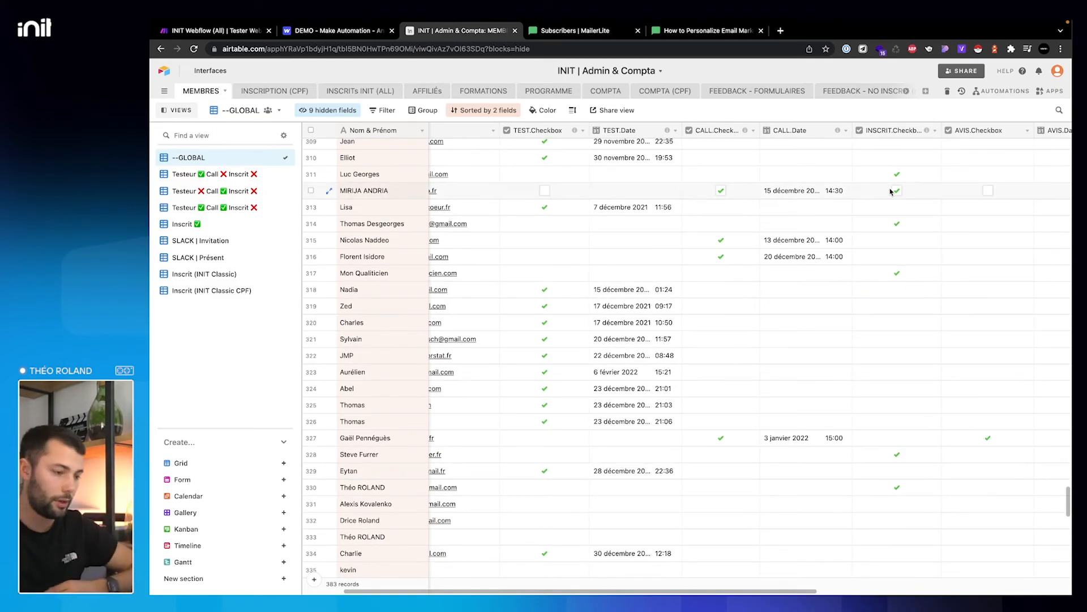
left_click(226, 32)
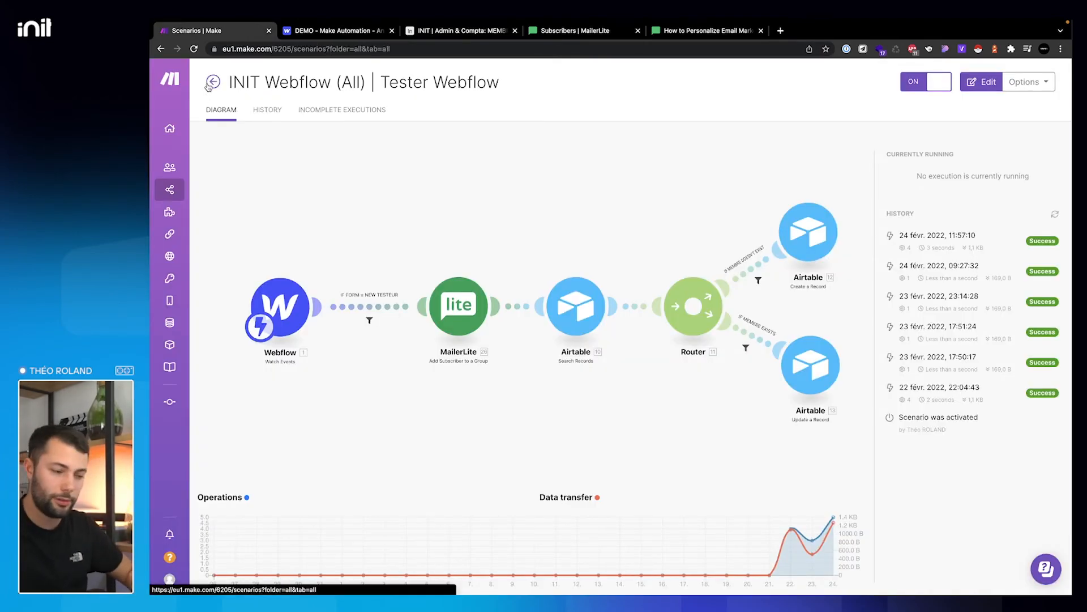
- Return from the Tester Webflow scenario to All scenarios and check the other desktop with the demo site
left_click(209, 84)
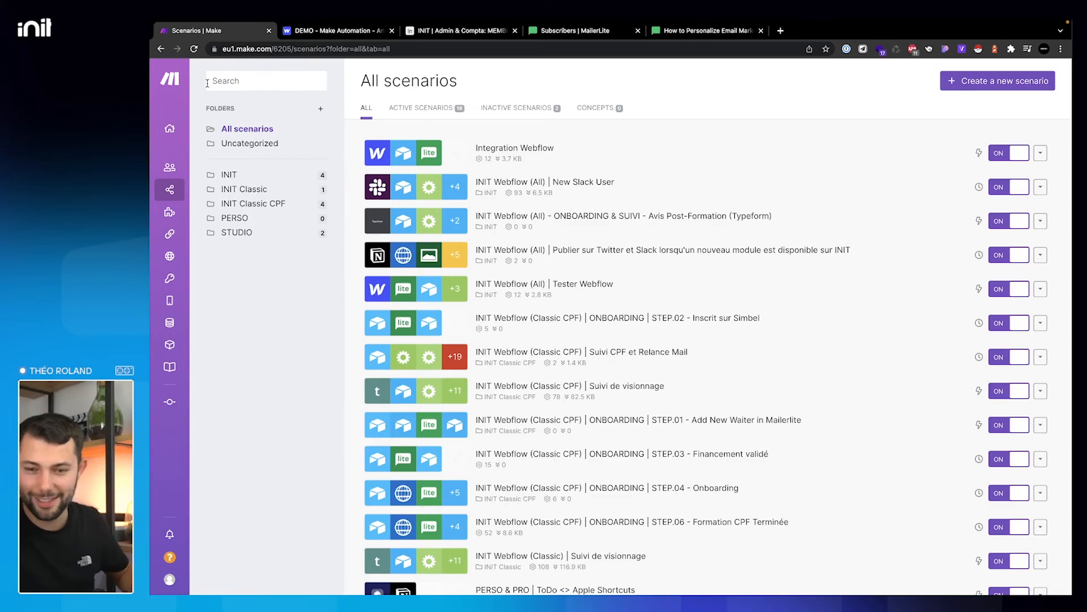
key("ctrl+Right")
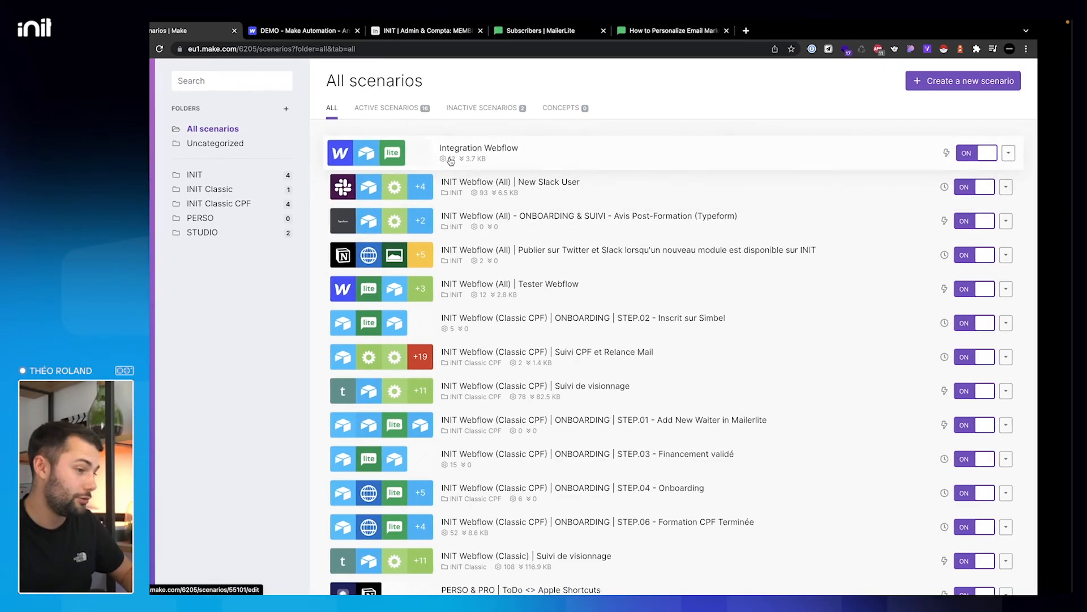
key("ctrl+Left")
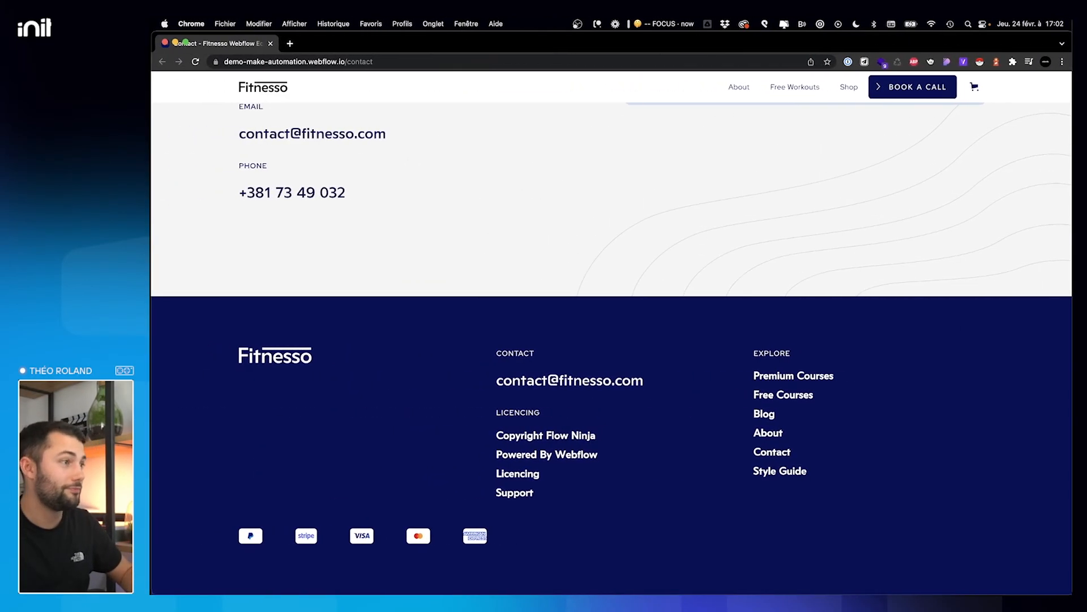